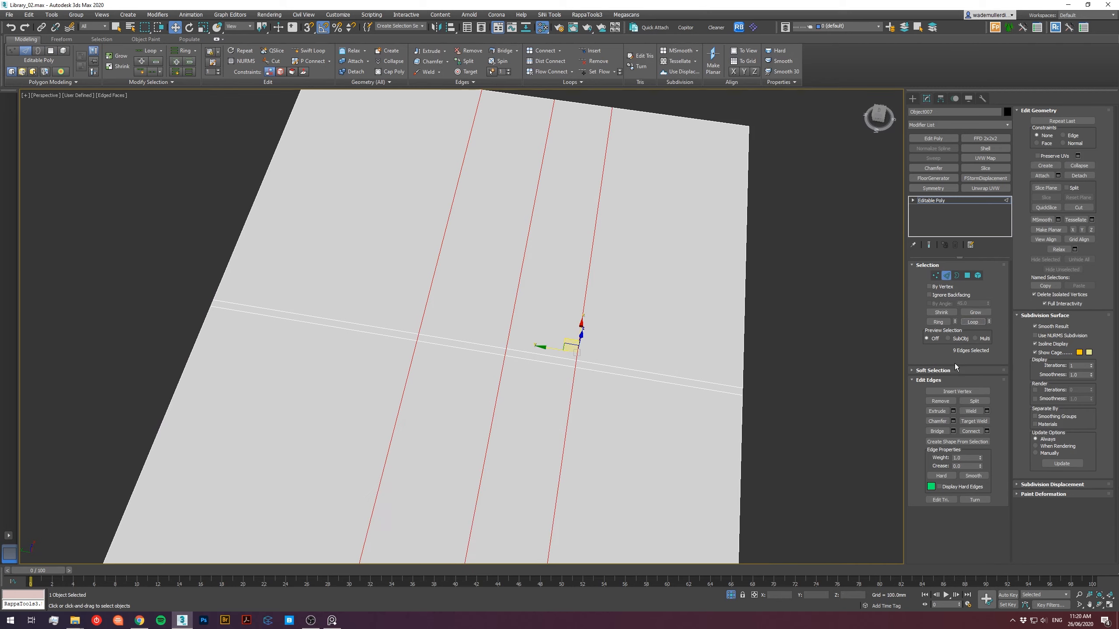
Remove all interior edges from the floor object's surface, leave edge editing and deselect the object.
click(946, 401)
middle_drag(583, 441, 554, 367)
drag(577, 302, 566, 340)
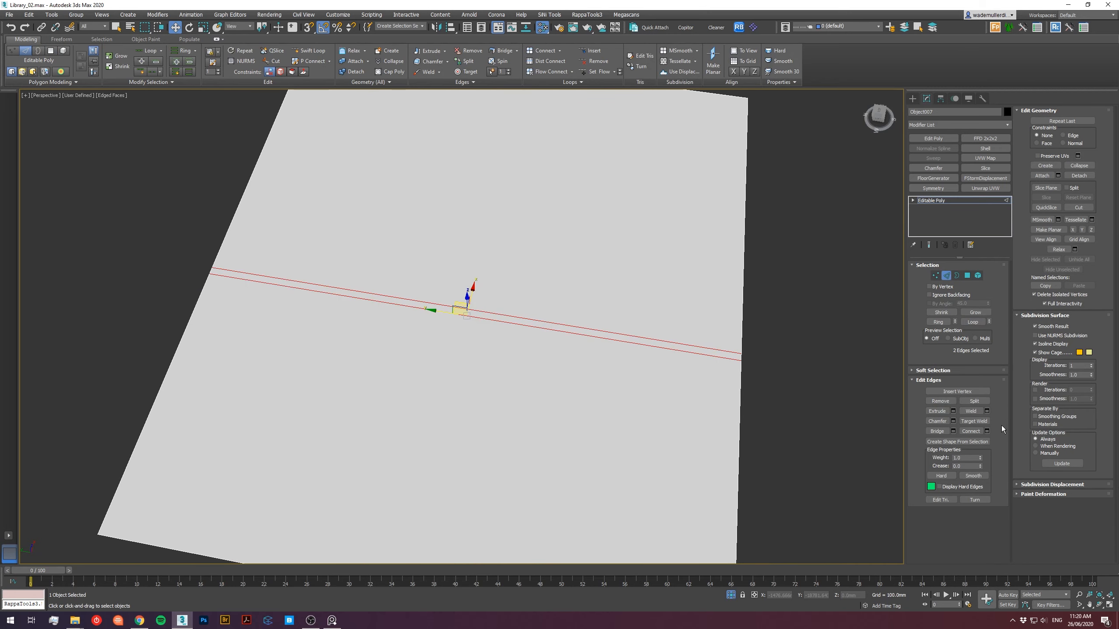
click(943, 402)
alt+middle_drag(750, 359, 433, 341)
scroll(434, 340, up, 2)
click(945, 276)
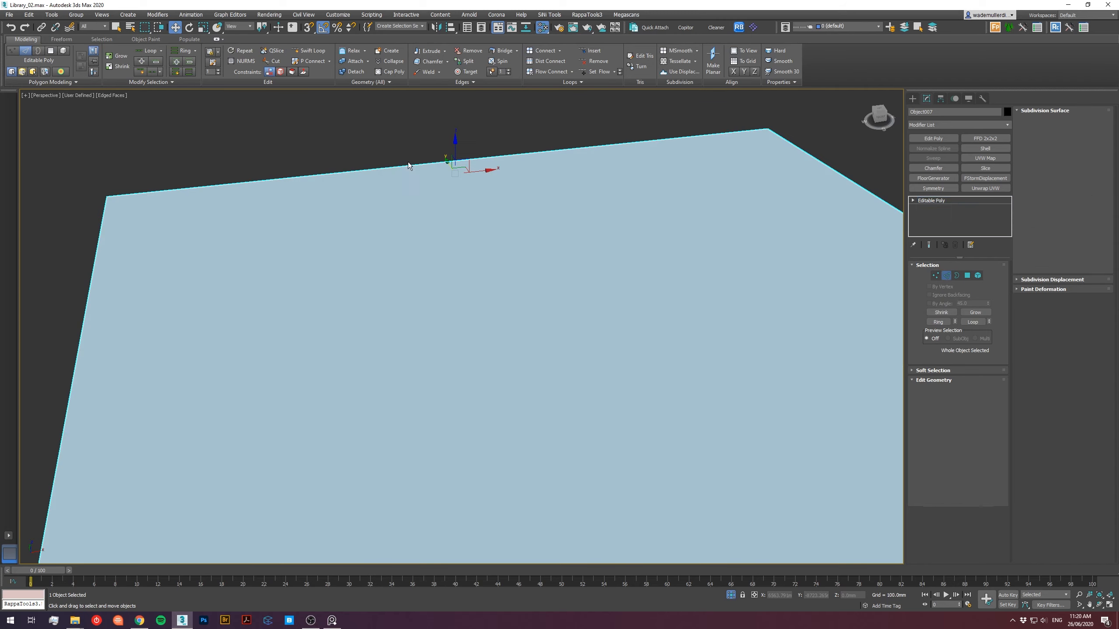
click(386, 140)
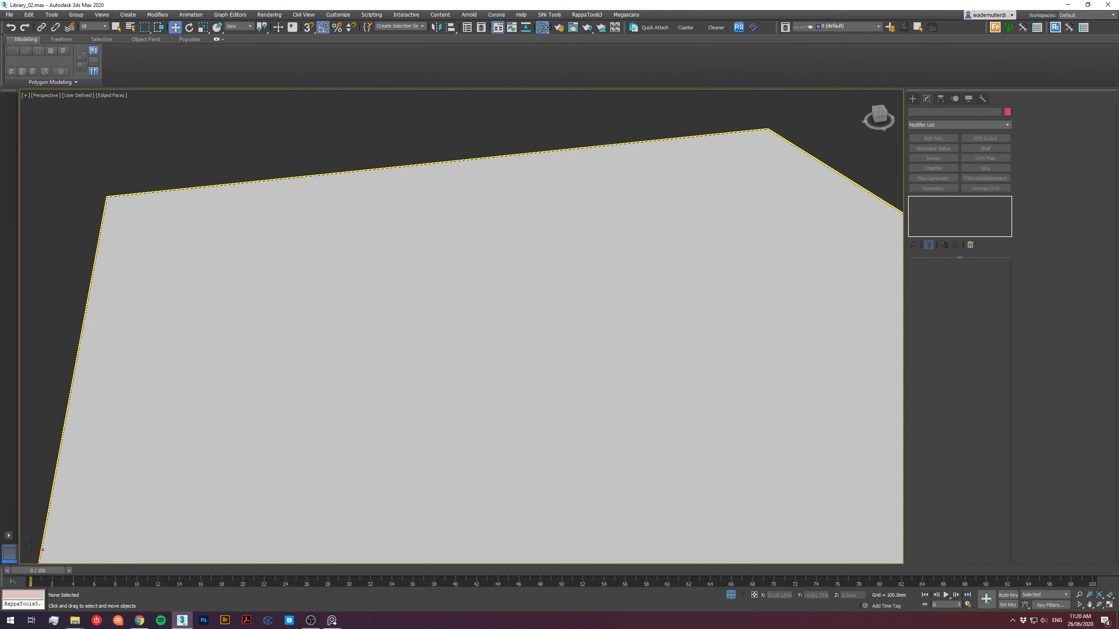
Add the Concrete floor material from the FStorm favourites to empty space in the Slate Material Editor's Scene view.
key(m)
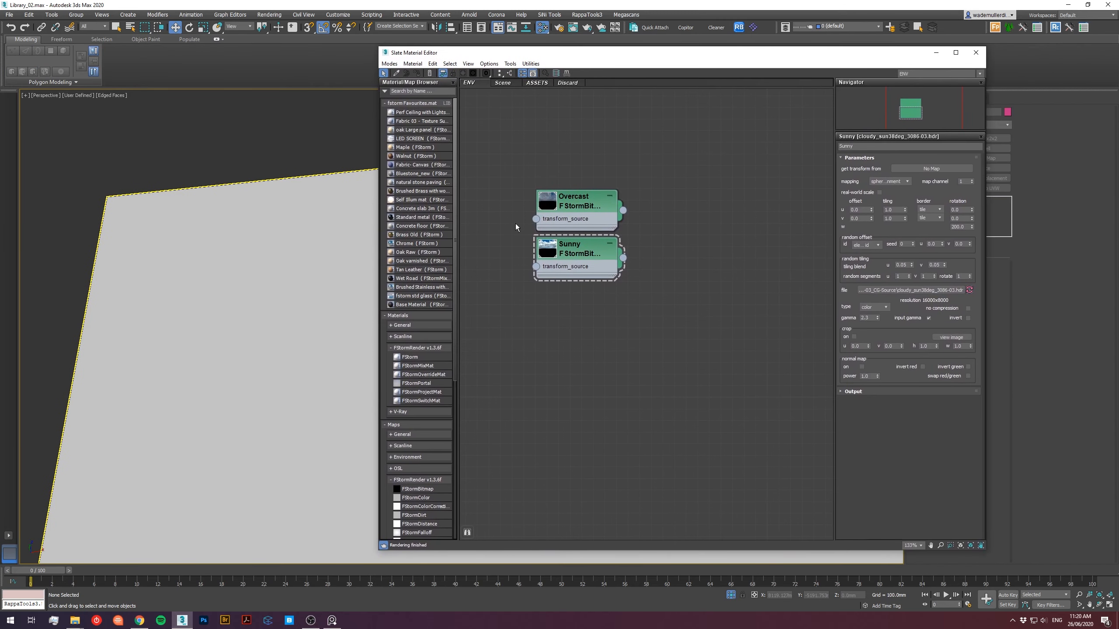
click(510, 86)
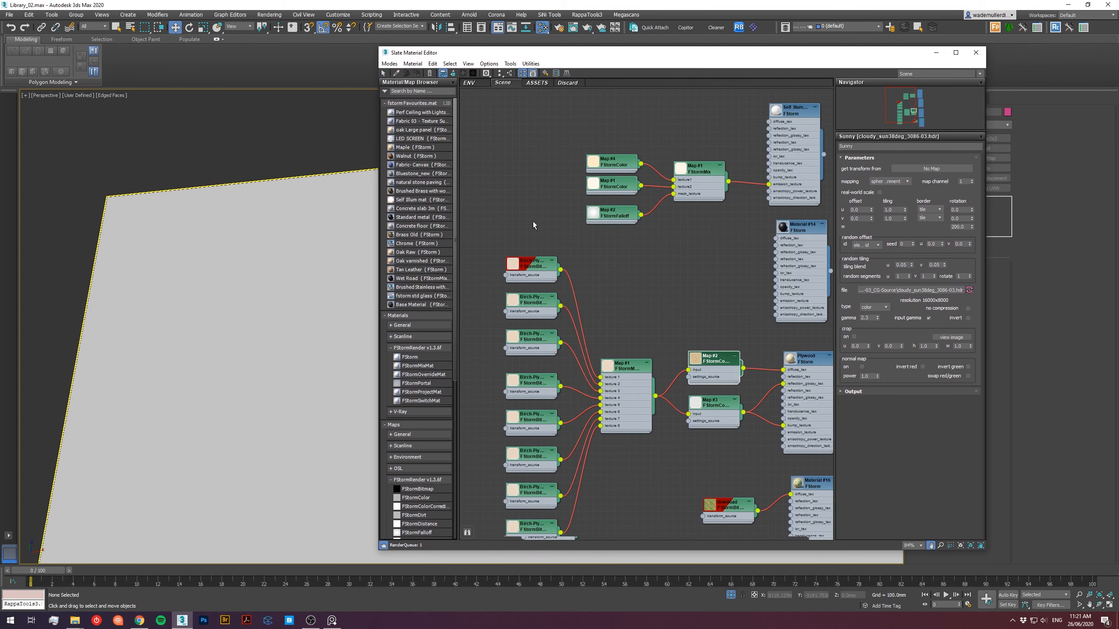
middle_drag(690, 298, 781, 241)
scroll(745, 266, up, 1)
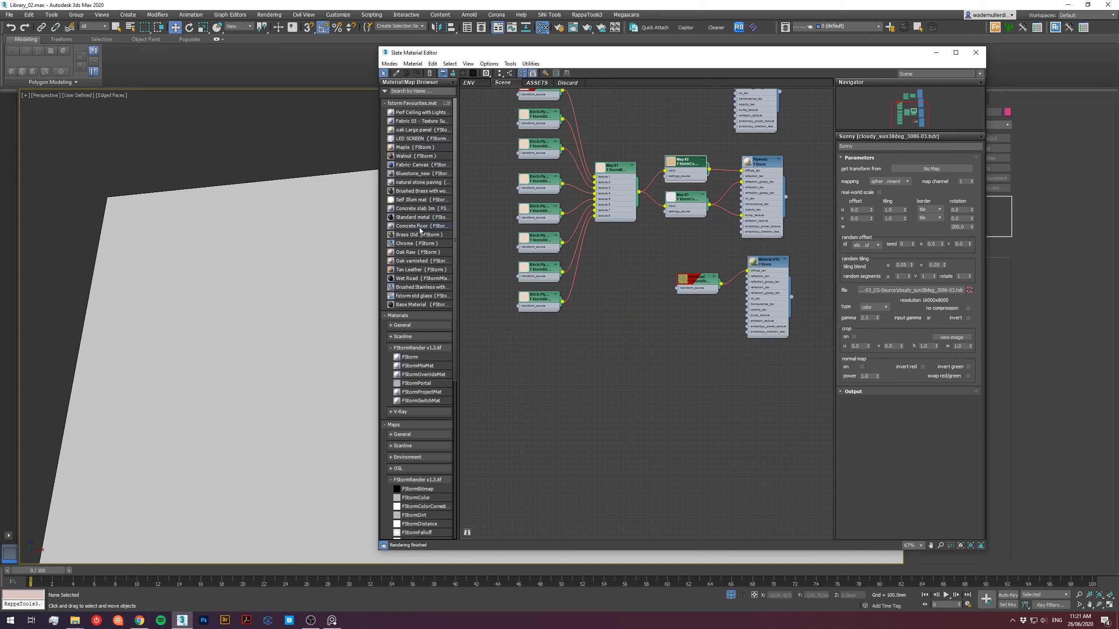
drag(756, 433, 740, 430)
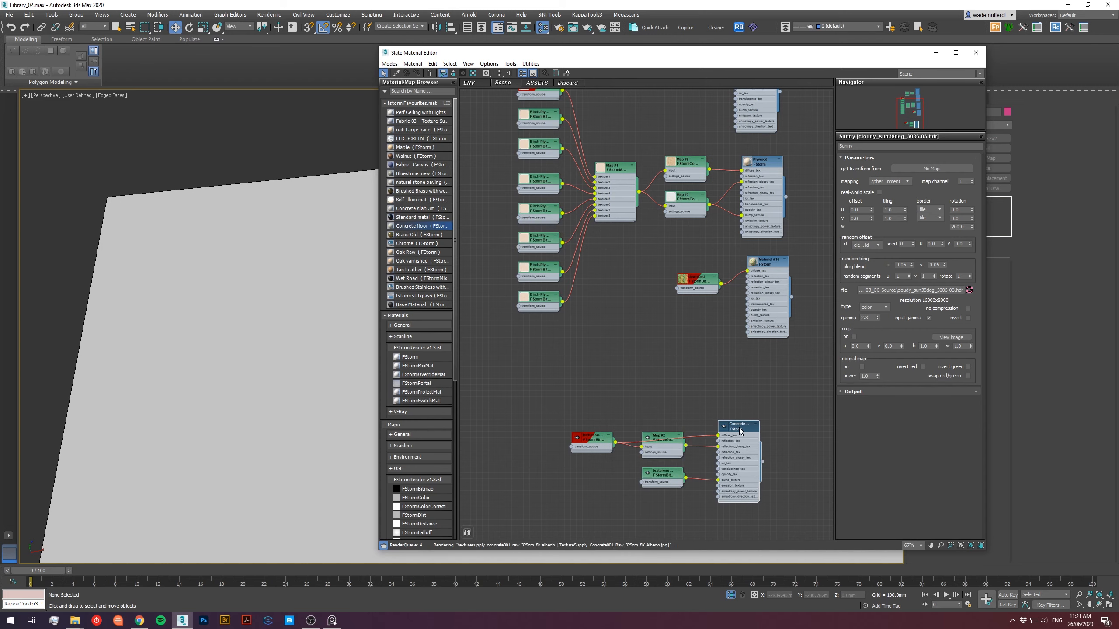
middle_drag(679, 513, 711, 448)
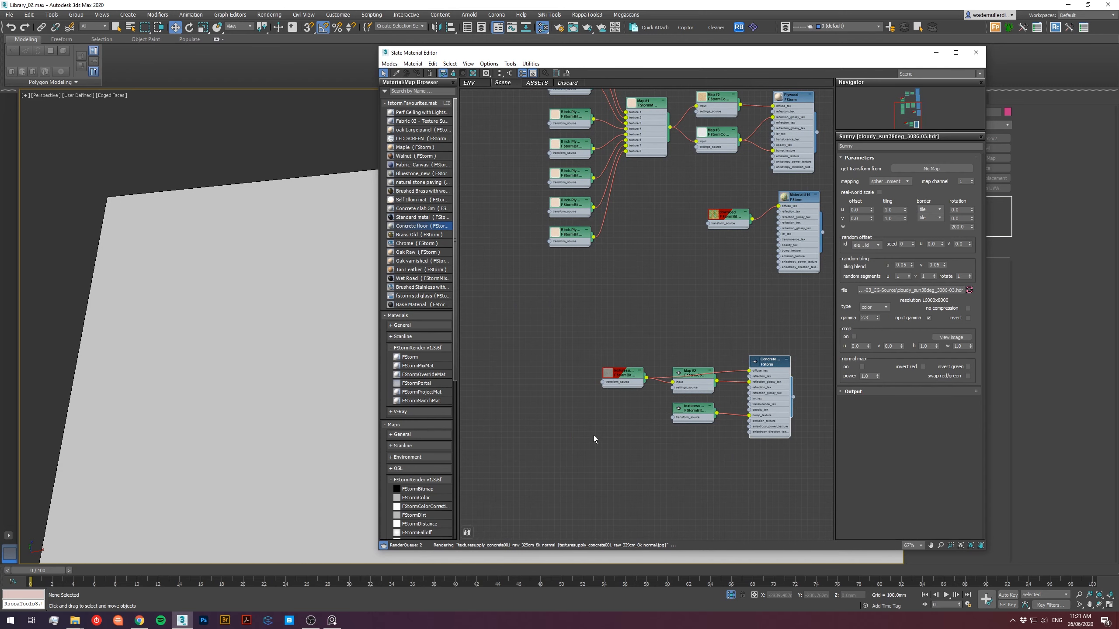
scroll(593, 435, up, 3)
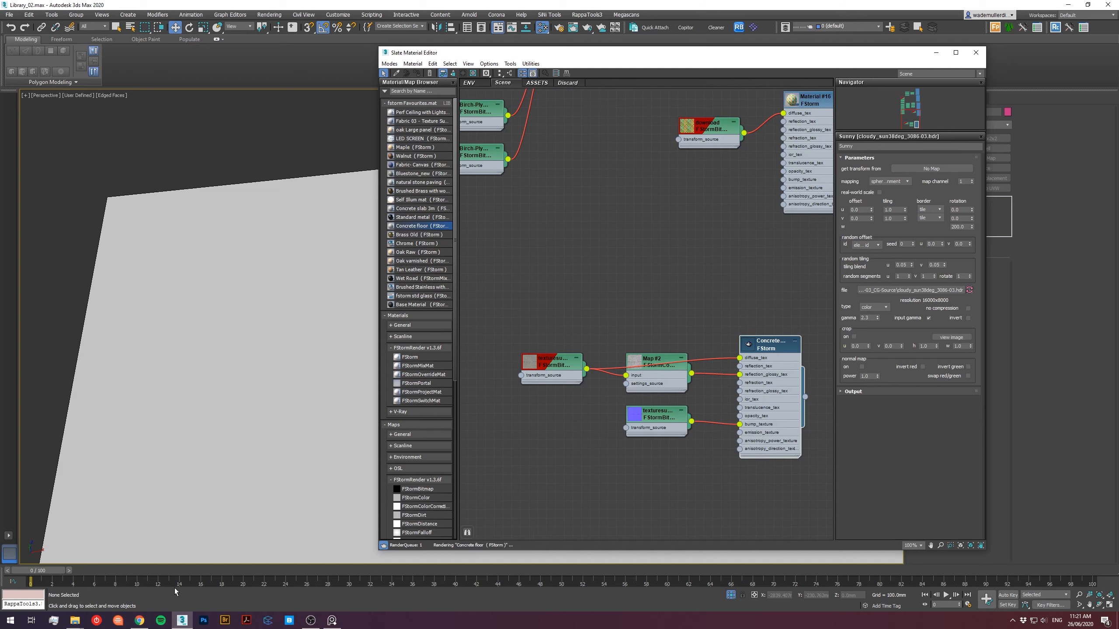
Examine the albedo bitmap image of the Concrete floor material at full size.
double_click(549, 367)
click(952, 337)
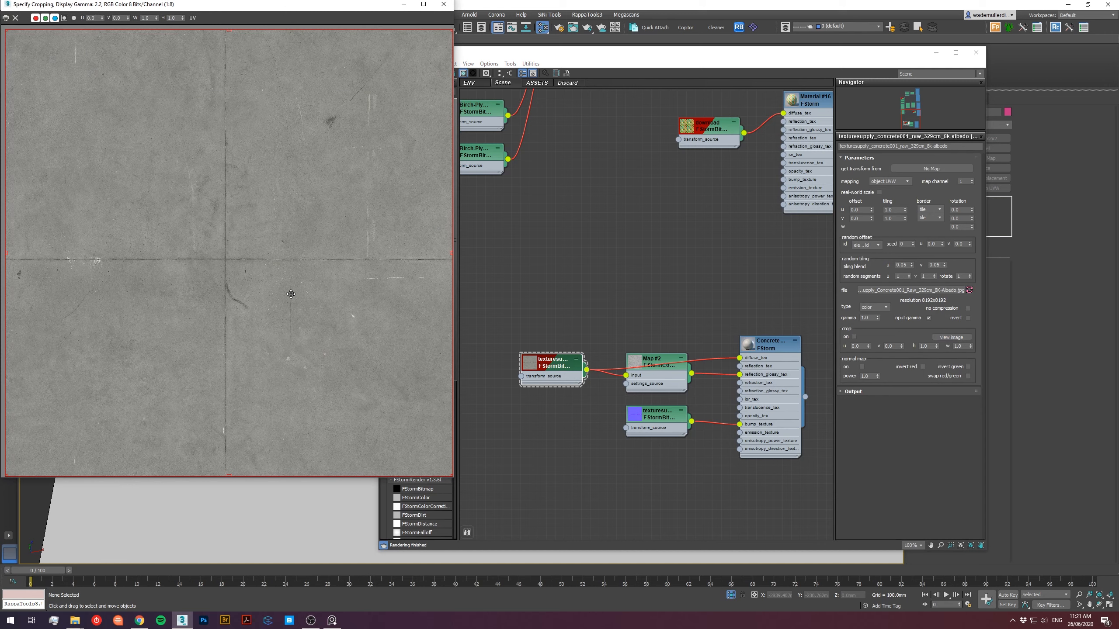
click(445, 5)
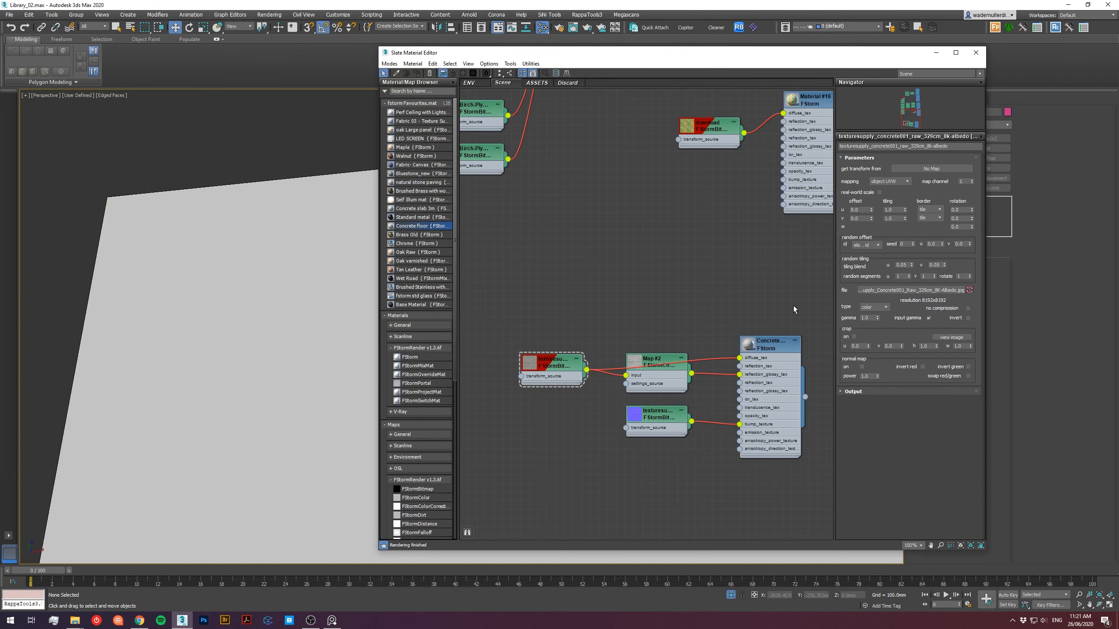
Replace the albedo bitmap with TextureSupply_Concrete001_Clean_329cm_8K-Albedo.jpg from the matching Clean texture folder.
click(949, 289)
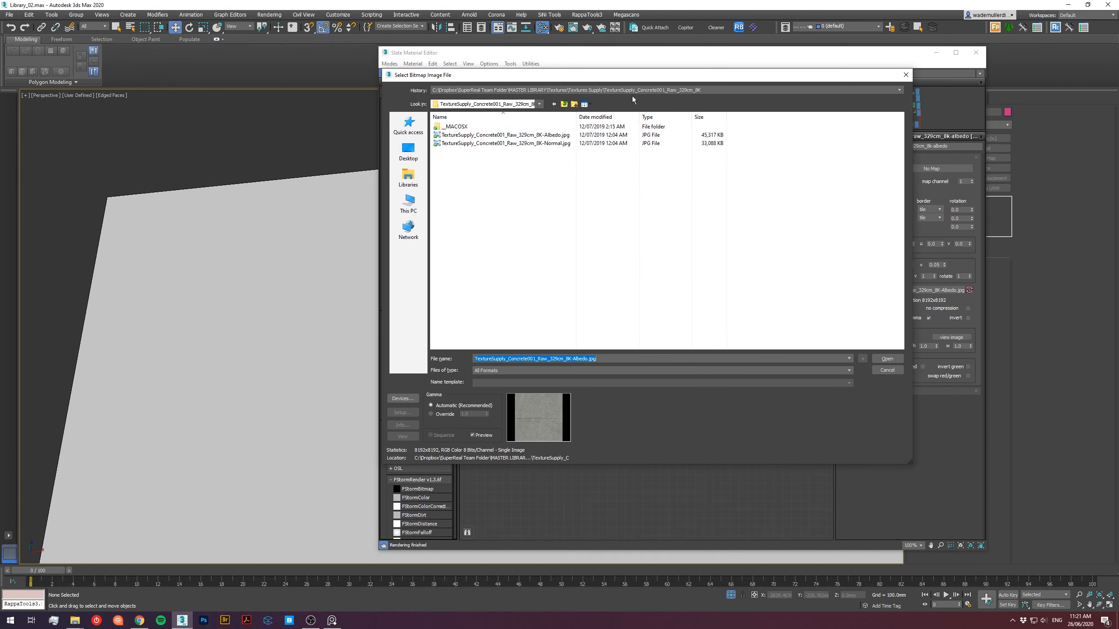
click(564, 104)
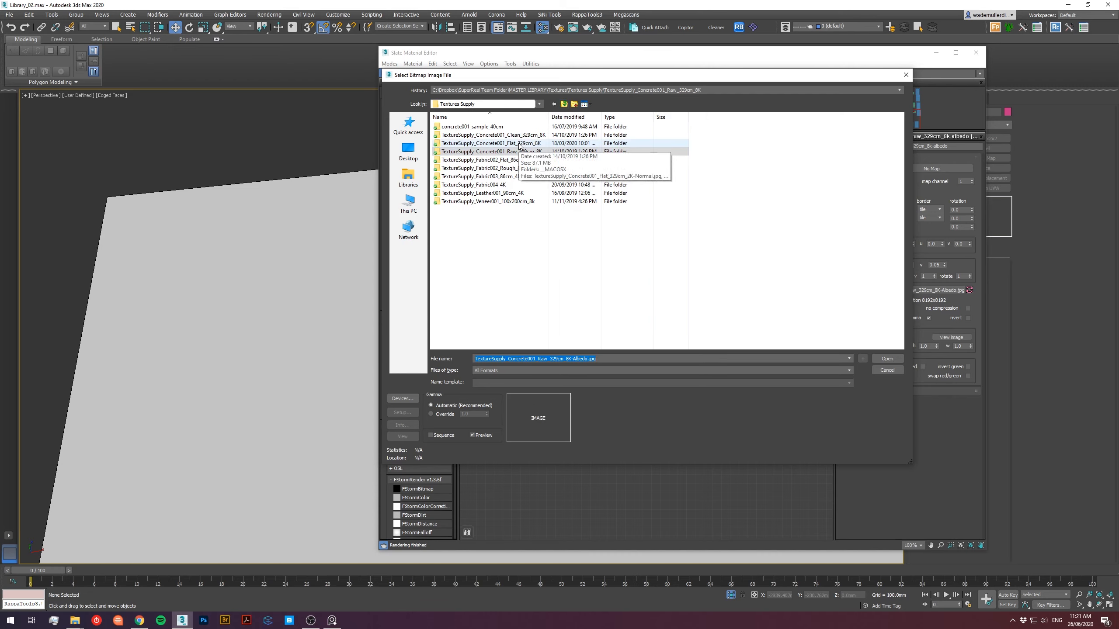
double_click(520, 137)
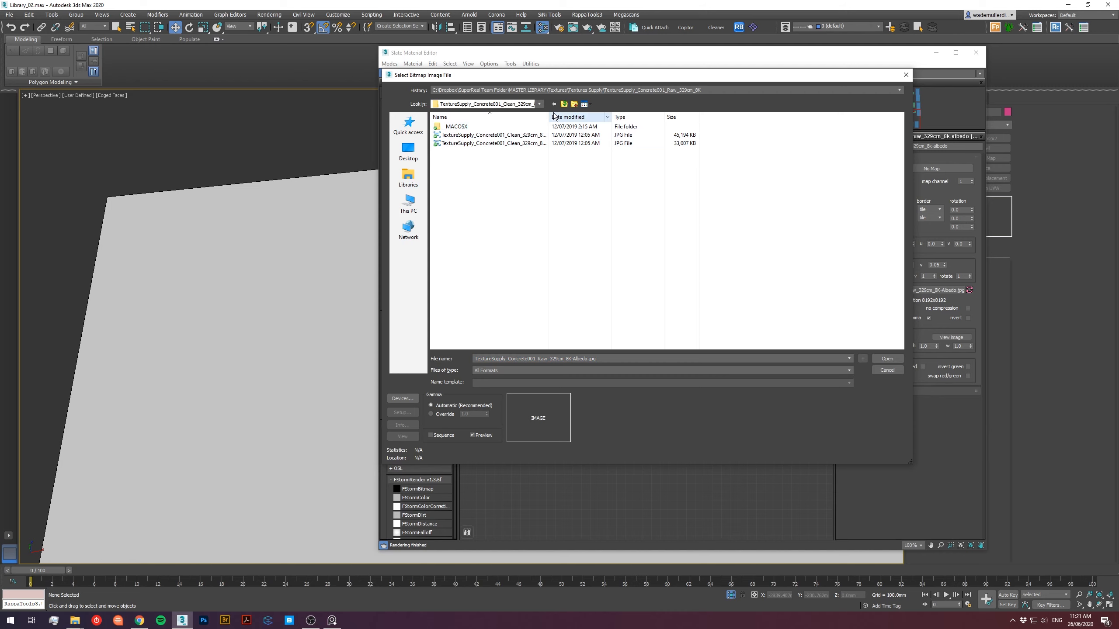
drag(551, 114, 614, 115)
click(558, 135)
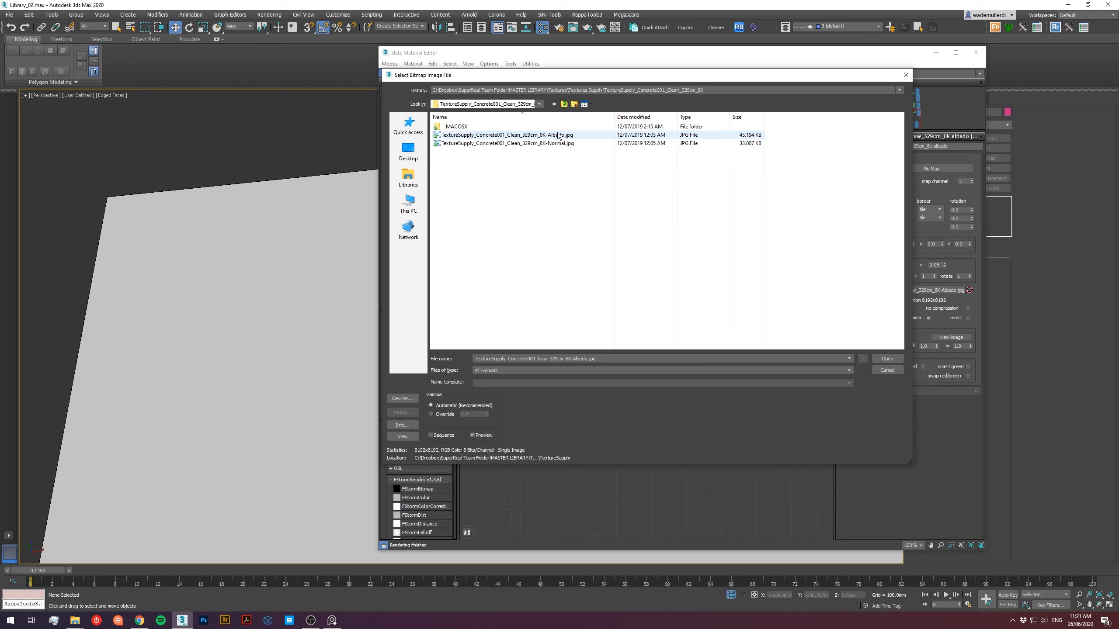
double_click(557, 134)
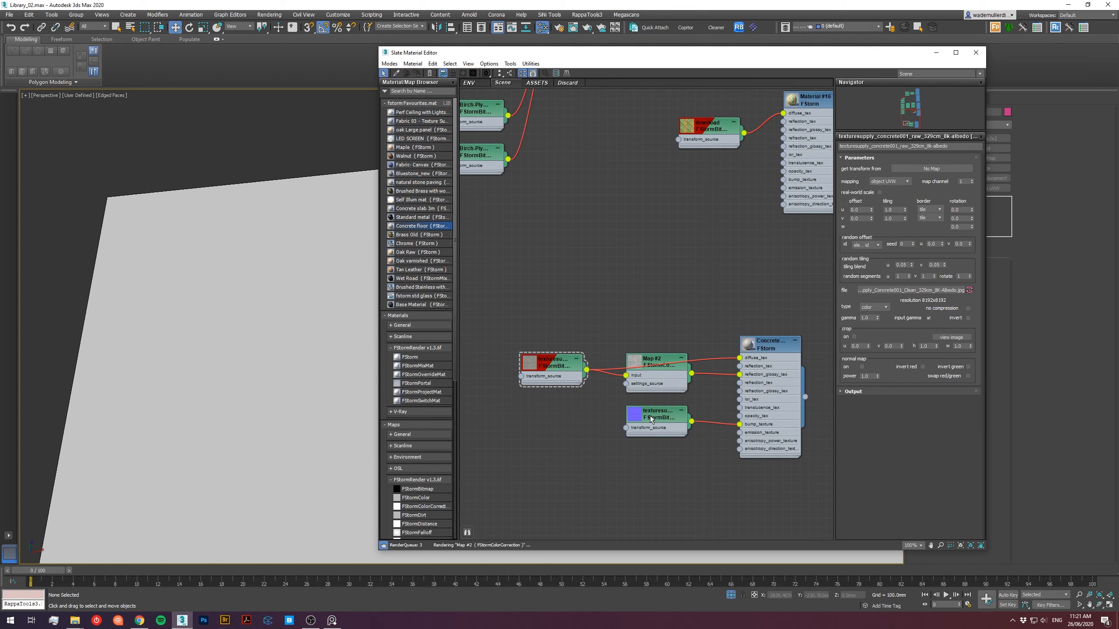
Browse the TextureSupply_Concrete001_Clean_329cm_8K folder for a replacement normal map bitmap.
click(652, 419)
click(956, 290)
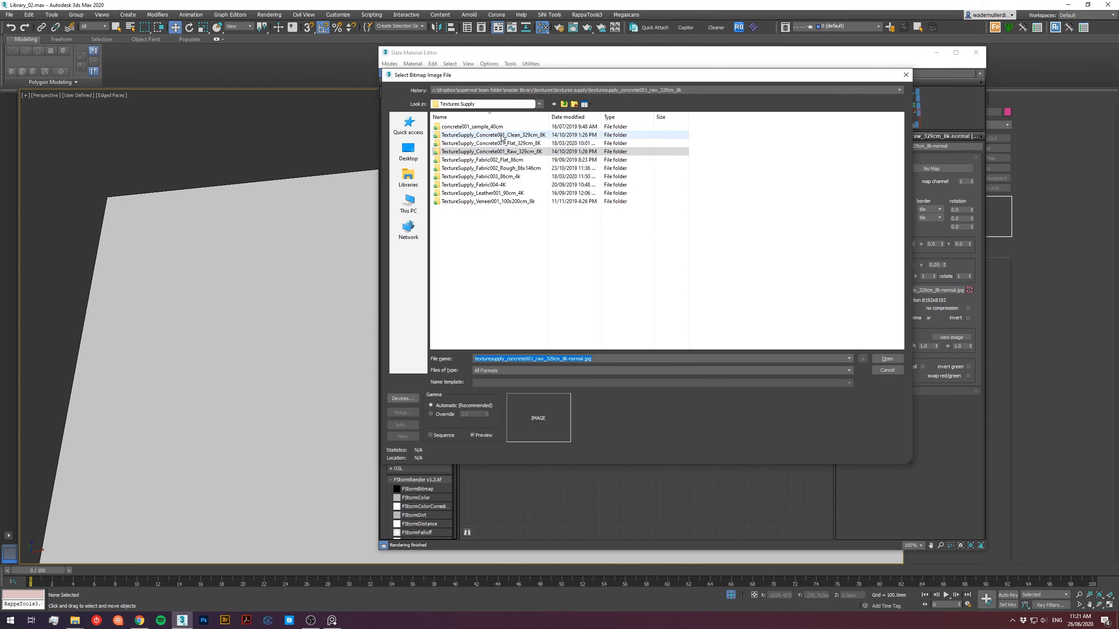
double_click(500, 135)
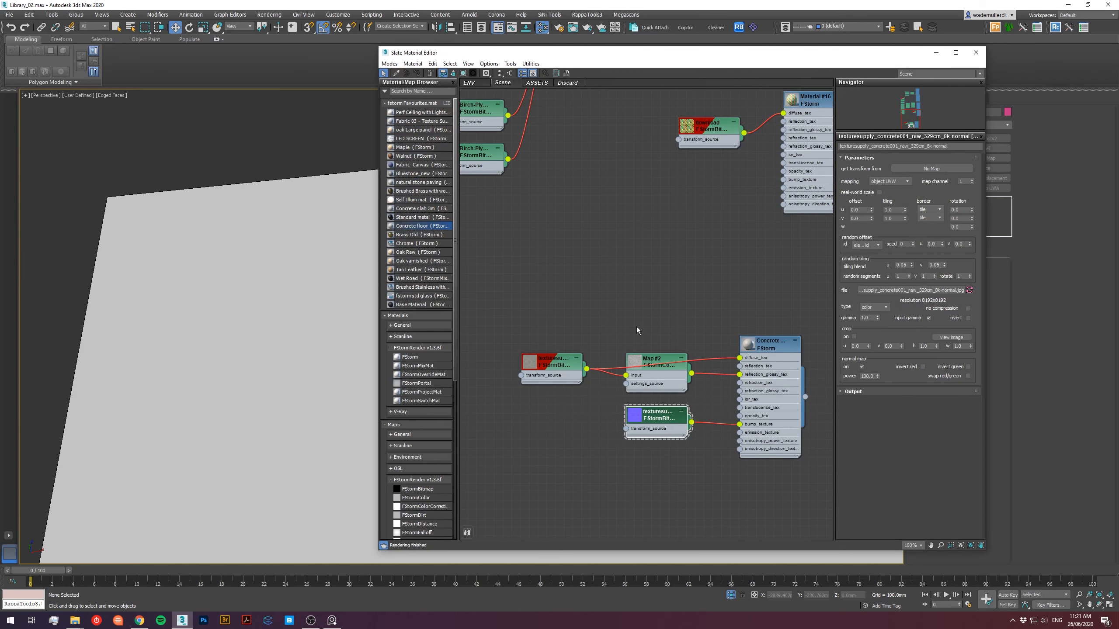
Assign the Concrete floor material to the floor object, show its texture in the viewport and close the material editor.
click(749, 344)
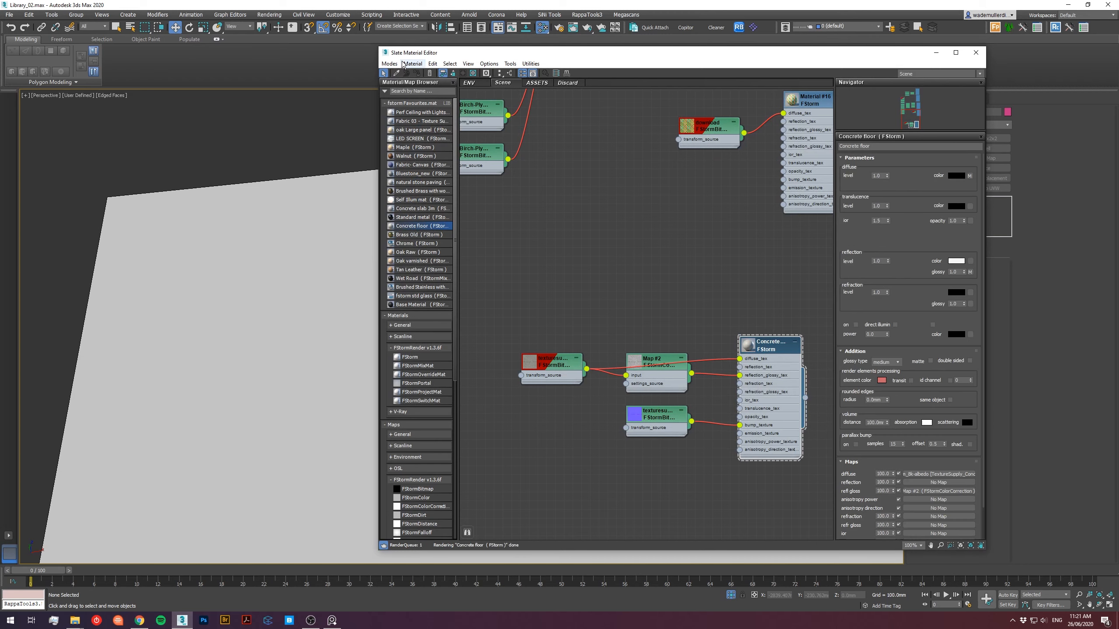
click(418, 74)
click(554, 359)
drag(732, 57, 1118, 119)
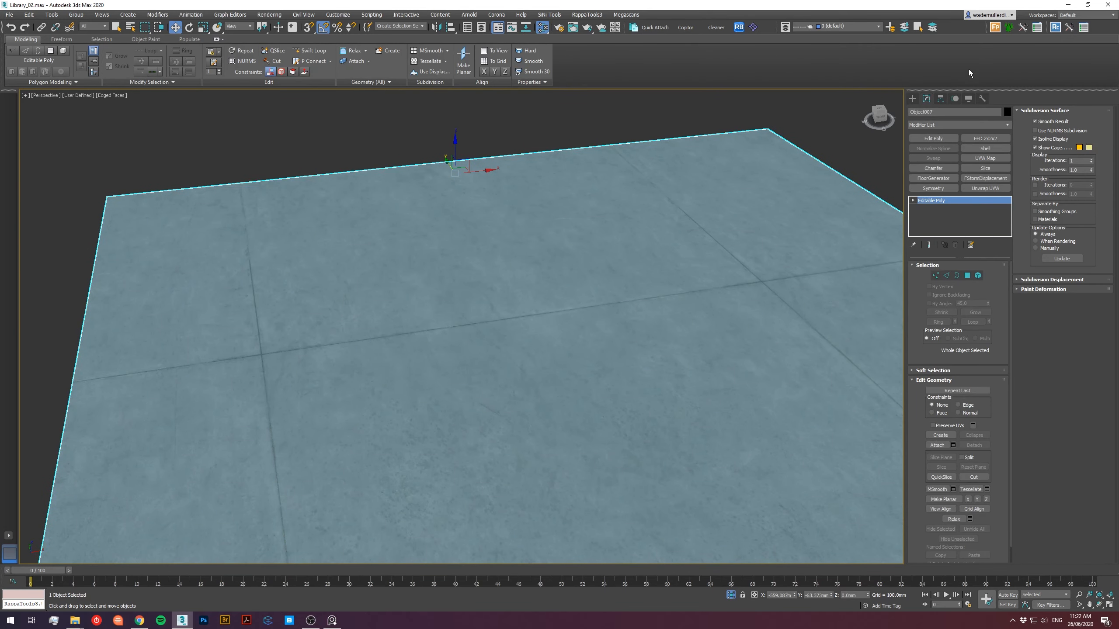
drag(1118, 101, 454, 57)
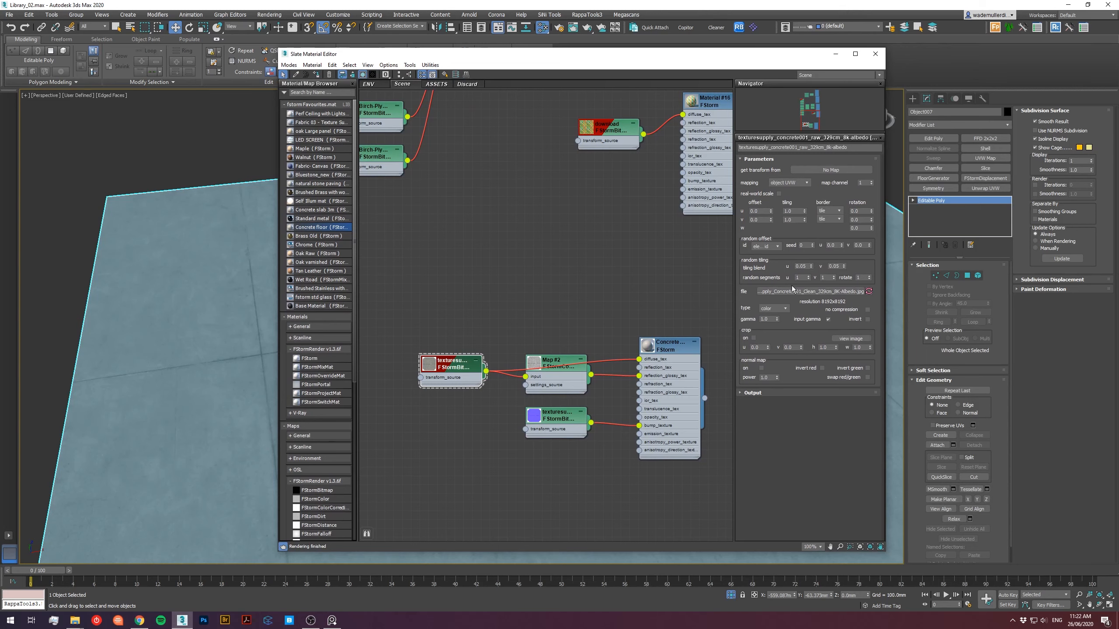
click(875, 54)
Add a planar UVW Map modifier to the floor with length and width both set to 3290 mm.
click(999, 159)
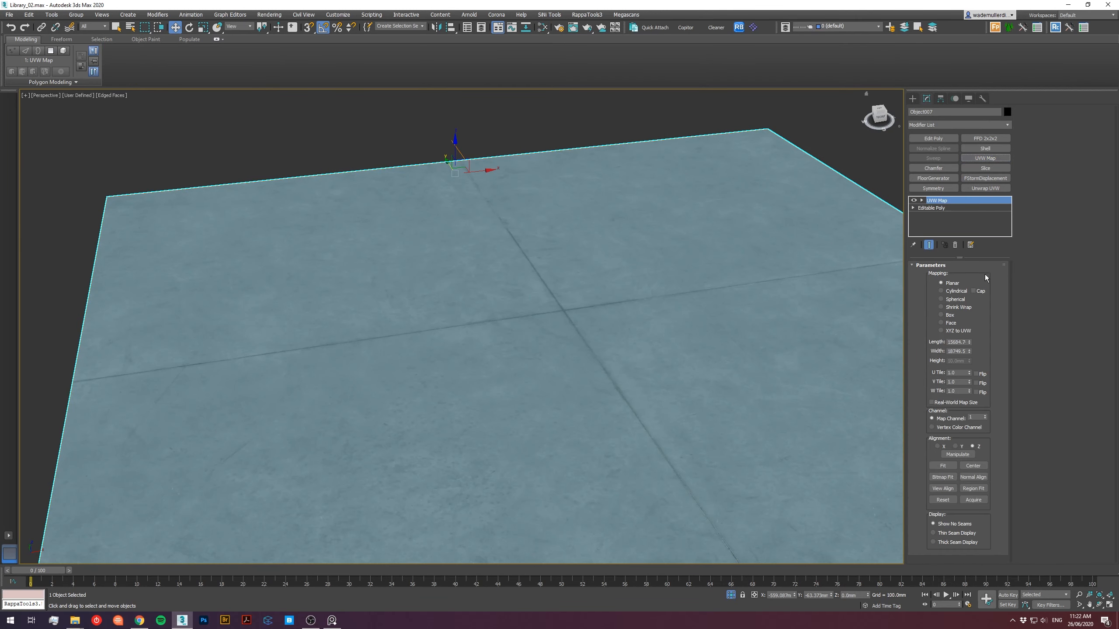
double_click(957, 343)
key(Tab)
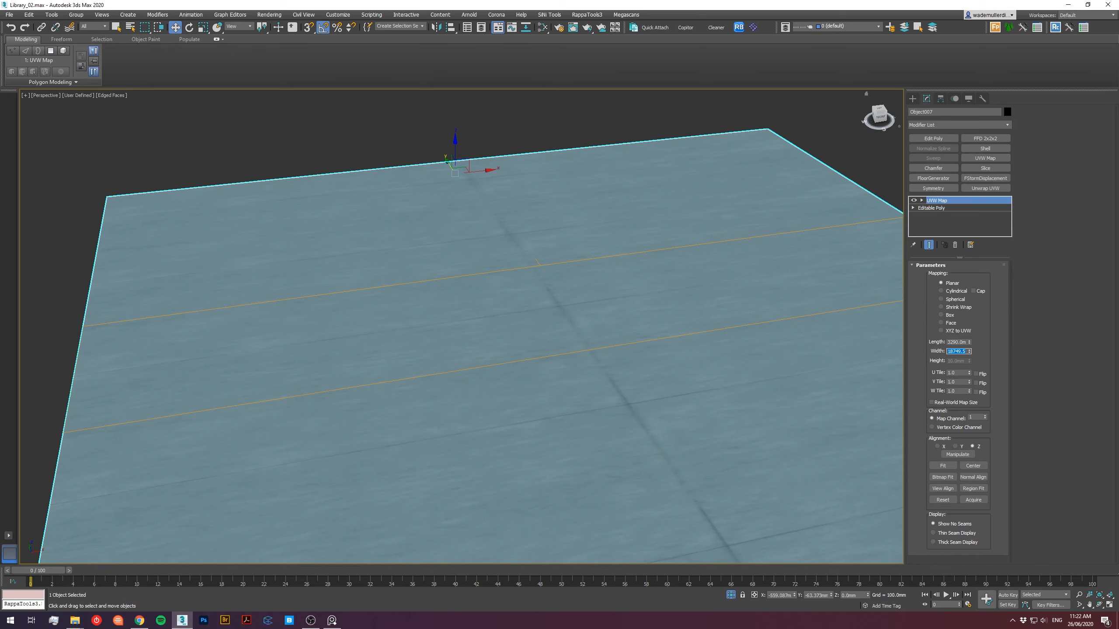
text(3290)
key(Return)
Deselect the floor, switch the viewport to FStormCamera_001 and end isolation to show the whole scene.
key(c)
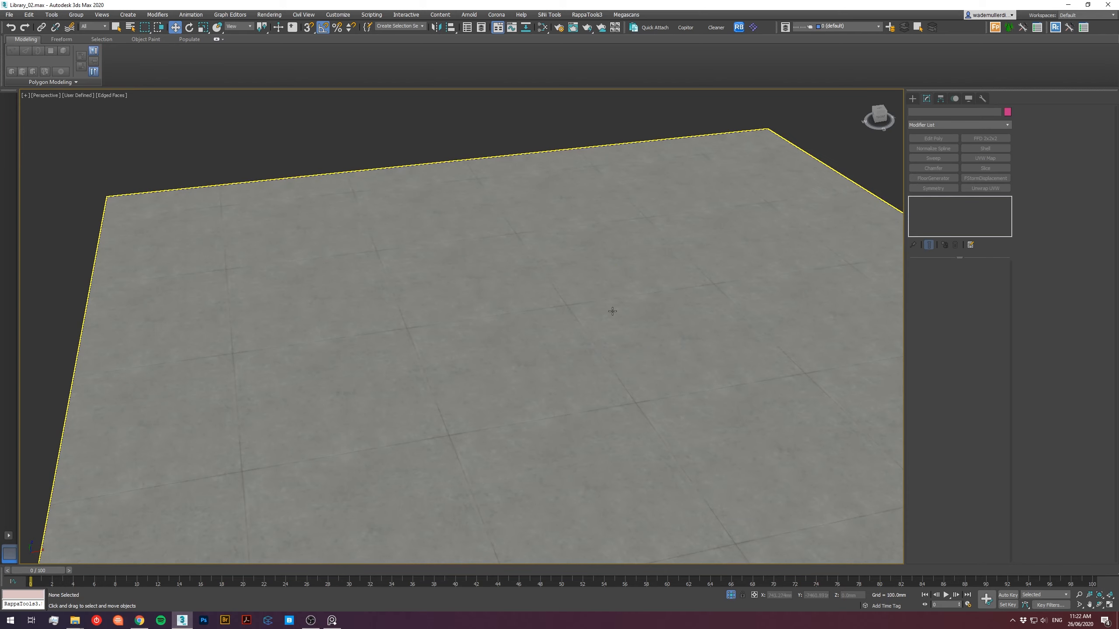
click(589, 359)
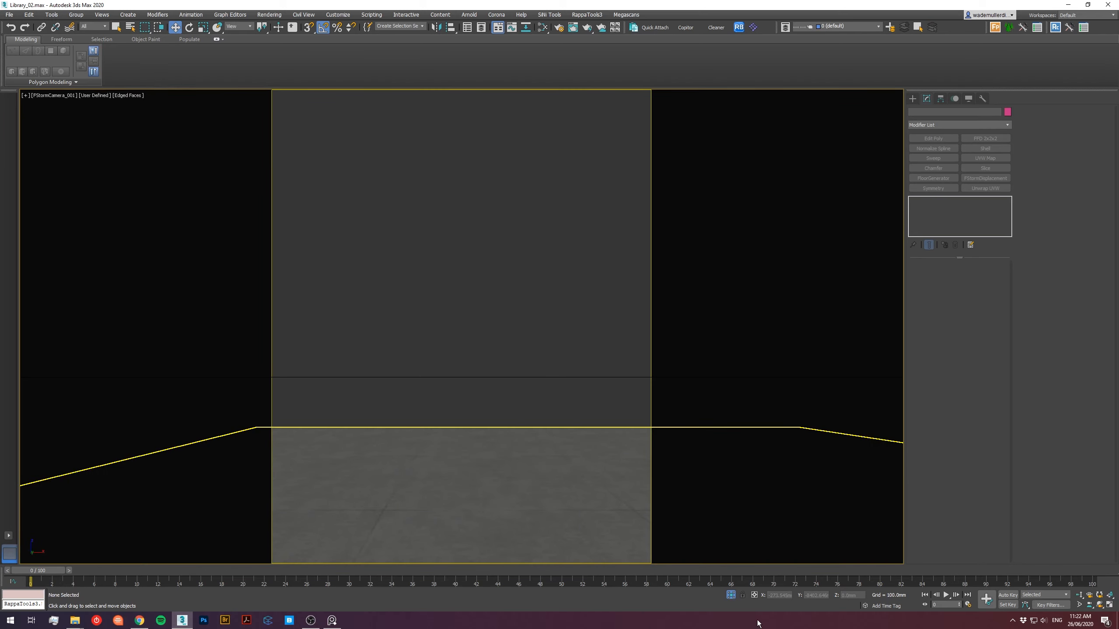
click(731, 595)
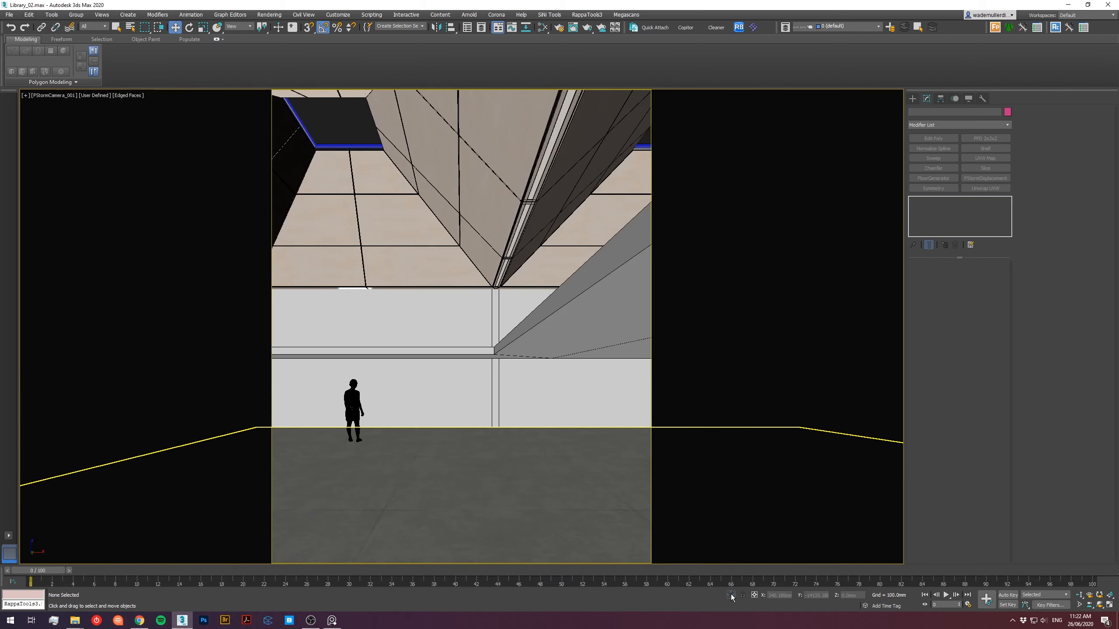
Set the length and width of the floor's UVW Map to 2900 mm.
click(474, 523)
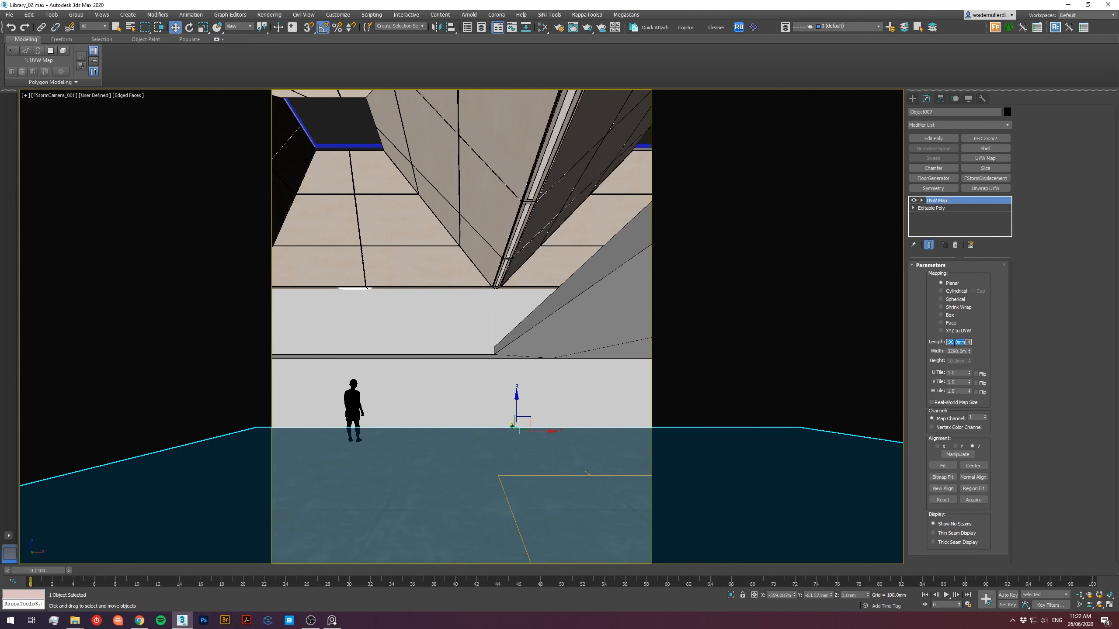
text(2900)
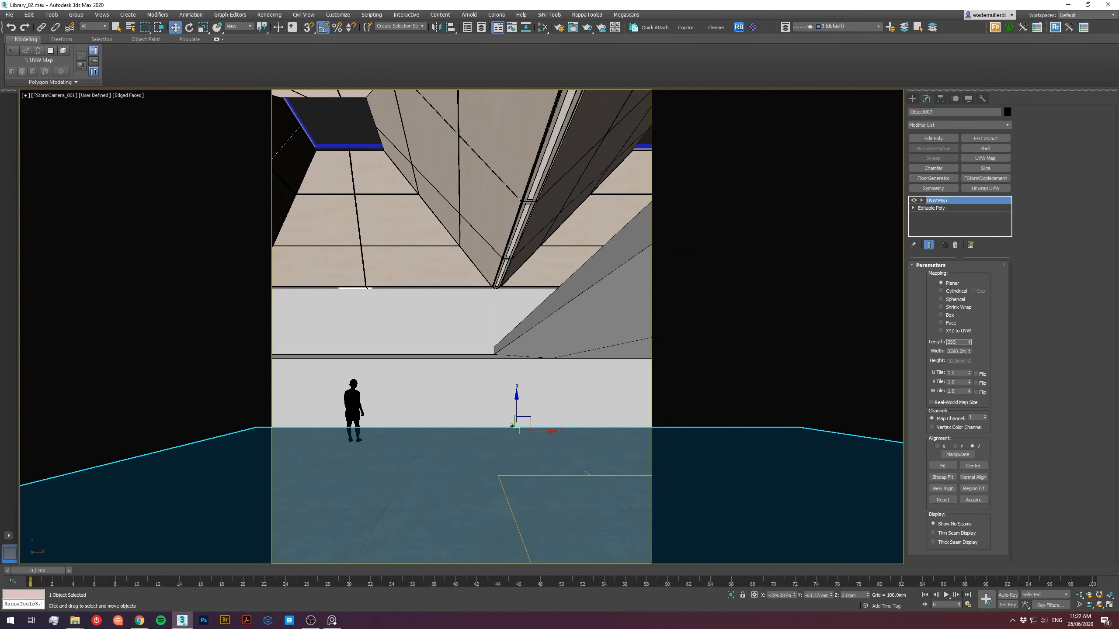
key(Tab)
text(2900)
key(Return)
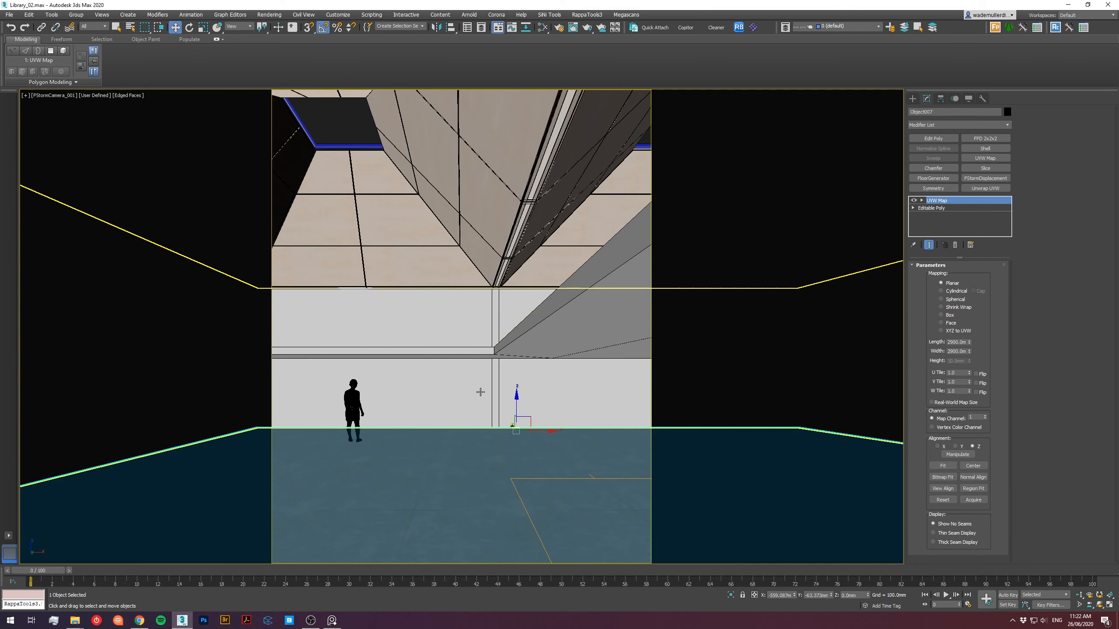
Select the wall object, switch to Chrome and open the Bunker Concrete New page among the 3D scanned materials on textures.com.
click(480, 392)
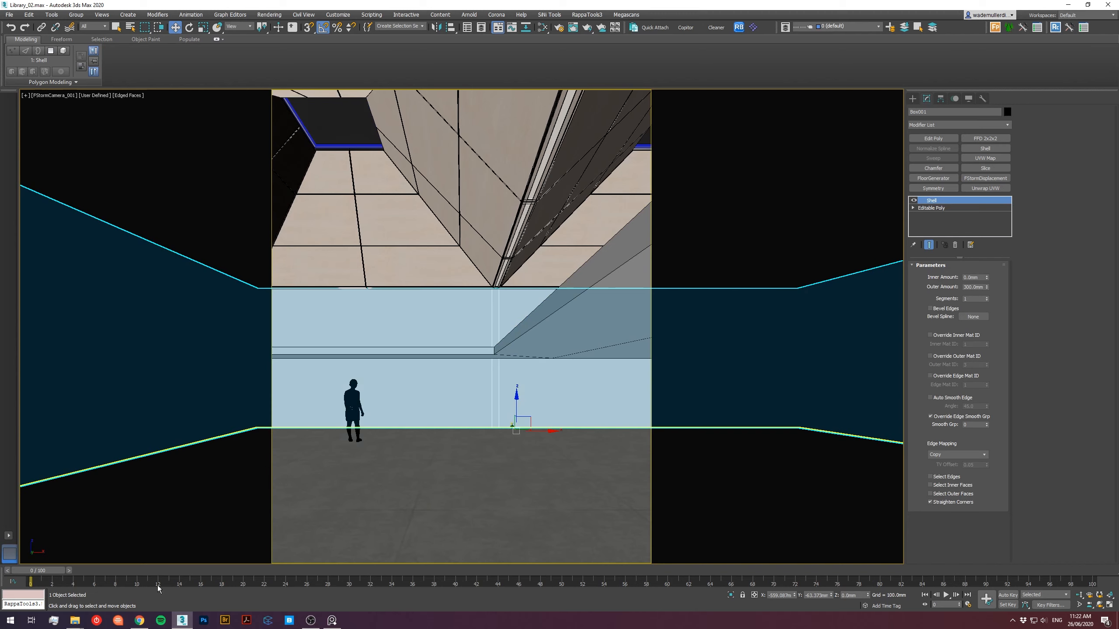
click(139, 620)
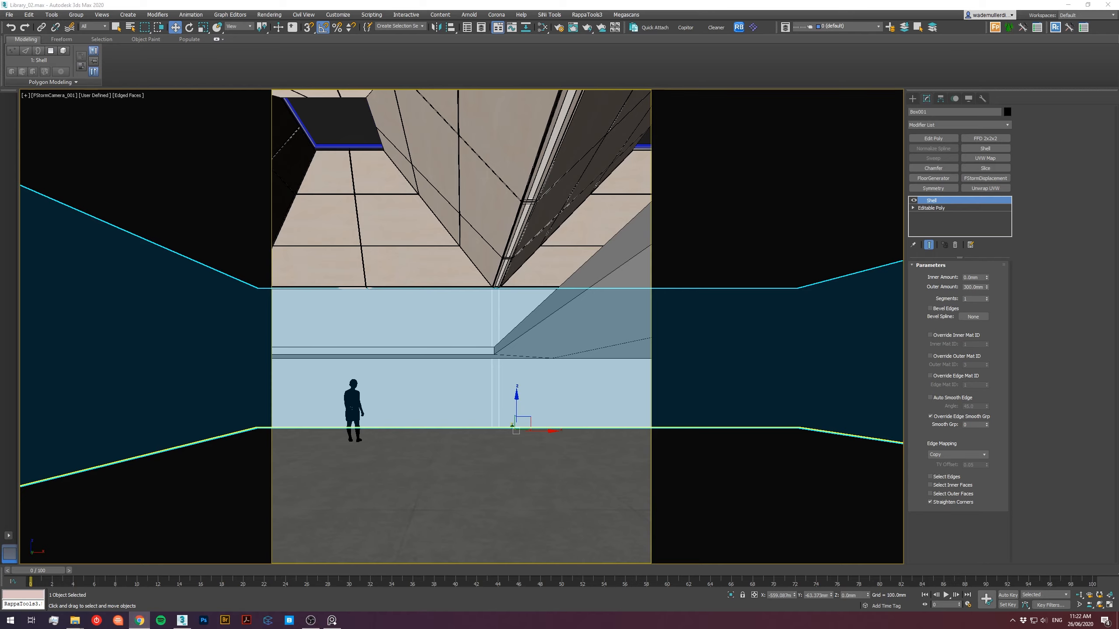
drag(317, 109, 322, 155)
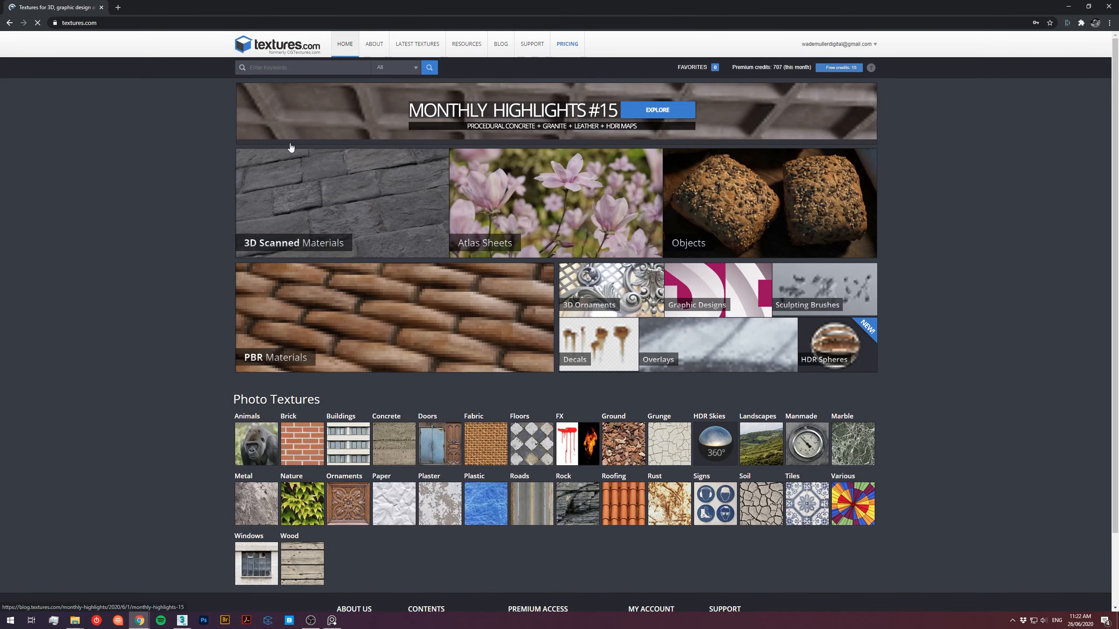
click(377, 214)
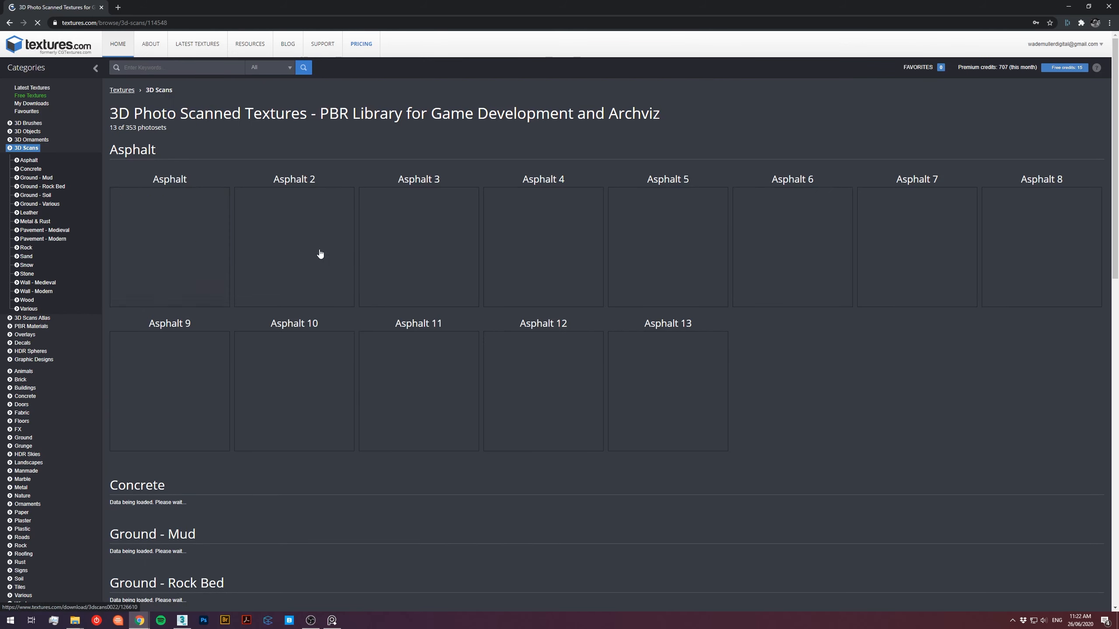
scroll(483, 314, down, 5)
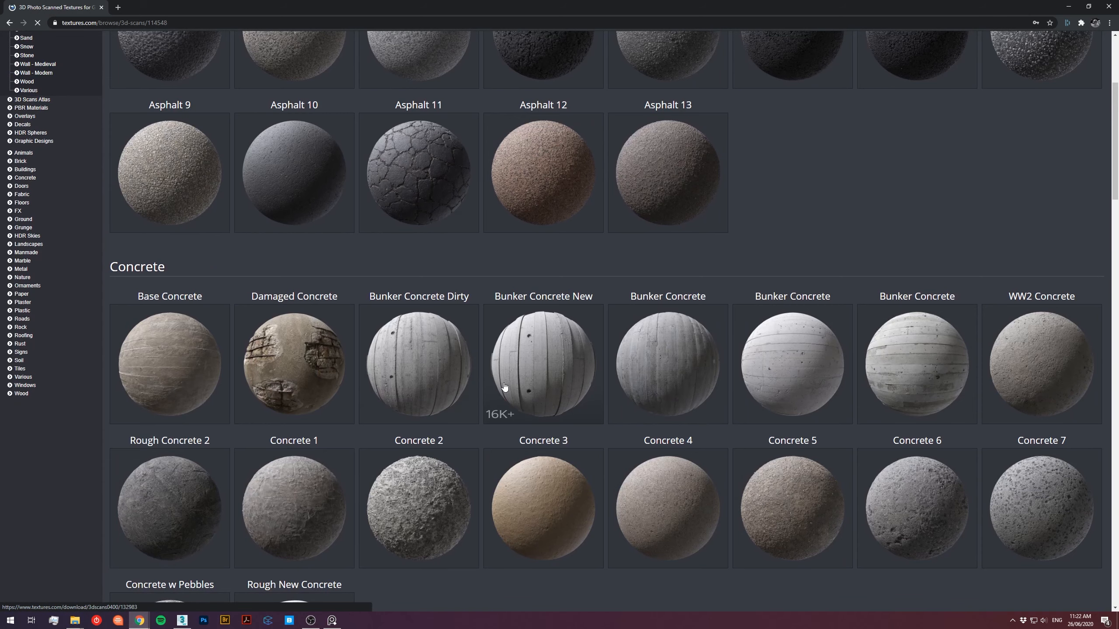
click(568, 382)
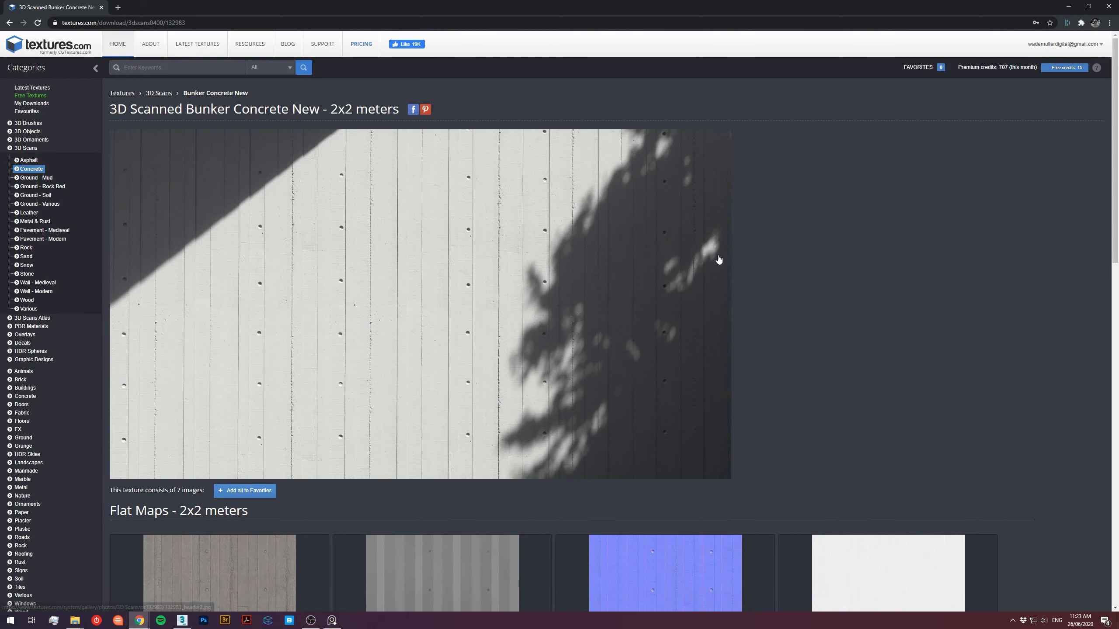
Download the Albedo flat map of the bunker concrete texture at XXLarge 8192x8192 size.
scroll(449, 436, down, 5)
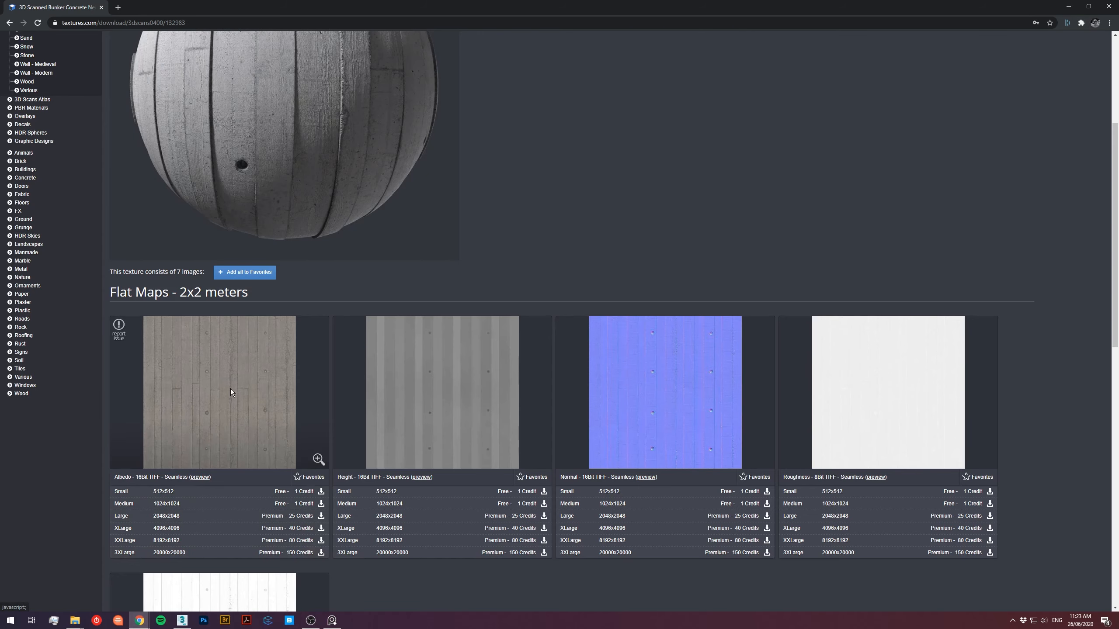
scroll(266, 430, up, 5)
scroll(266, 430, down, 4)
scroll(266, 431, down, 3)
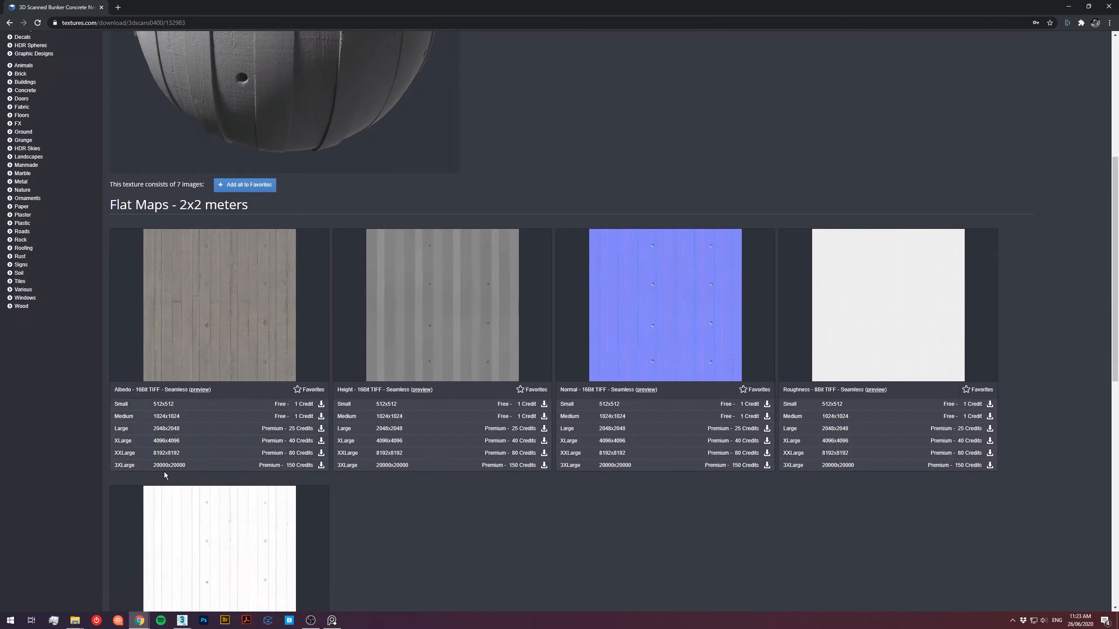
click(166, 454)
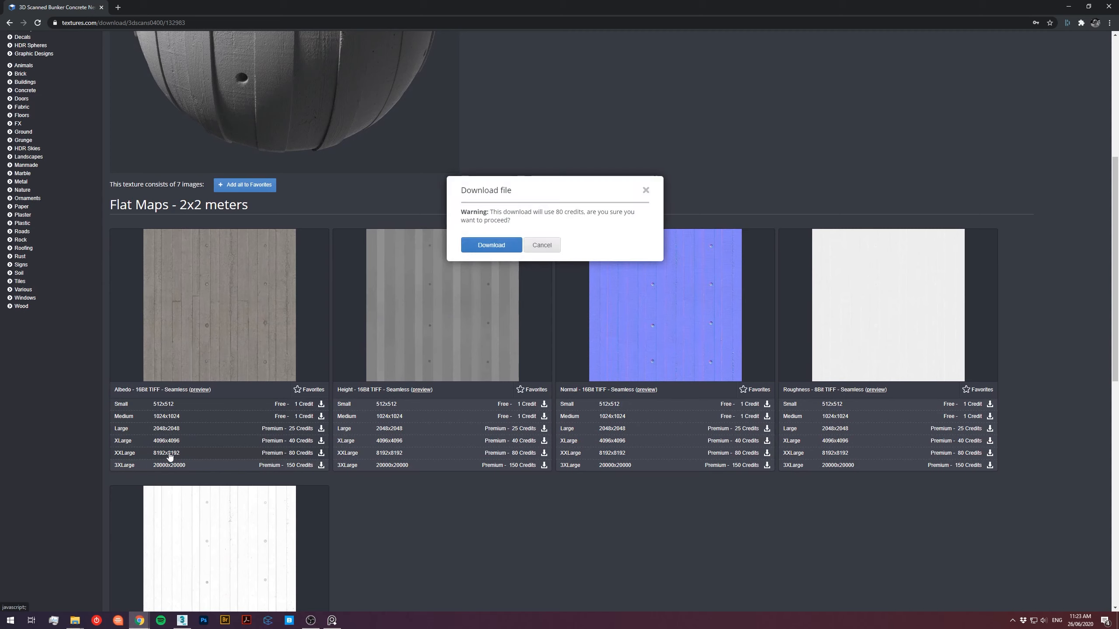
click(495, 245)
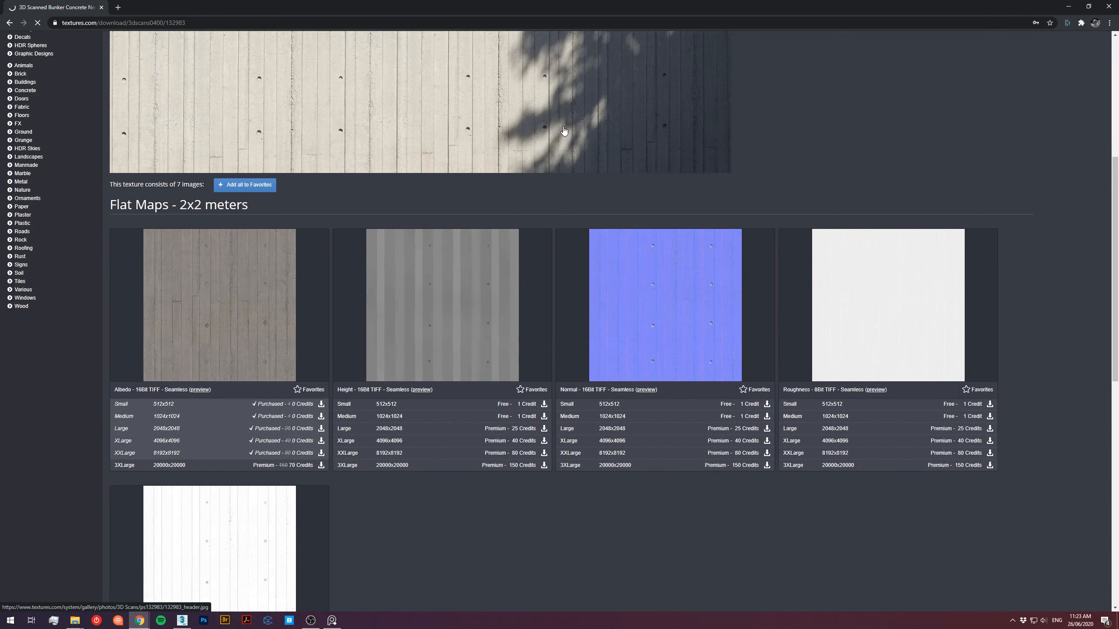
drag(335, 5, 1118, 41)
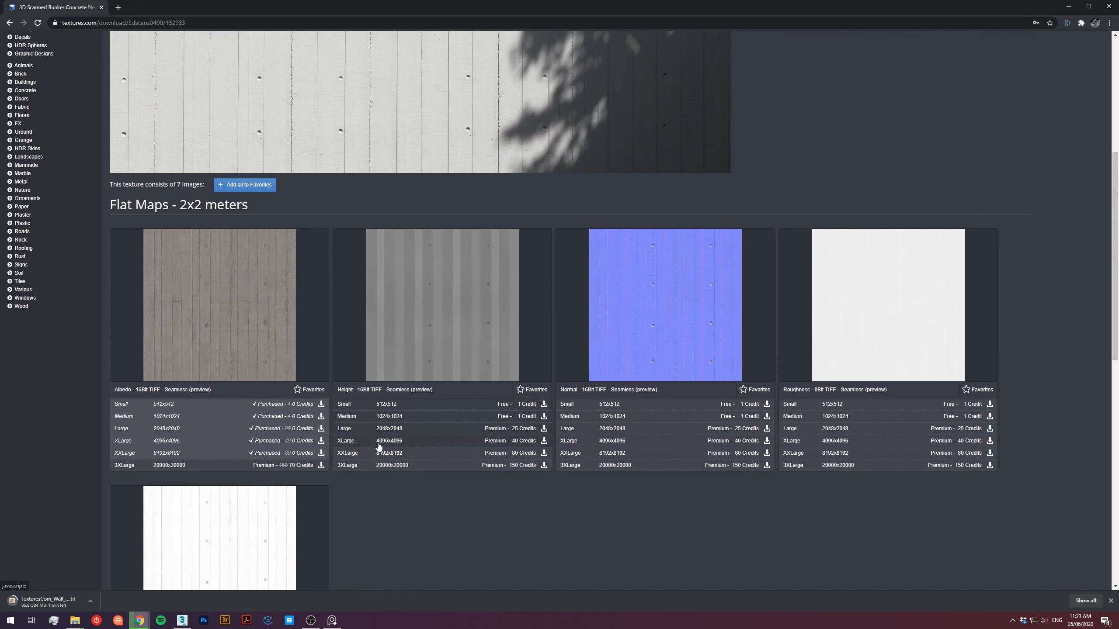
Download the Height and Normal flat maps of the concrete texture at XXLarge 8192x8192 size.
click(544, 453)
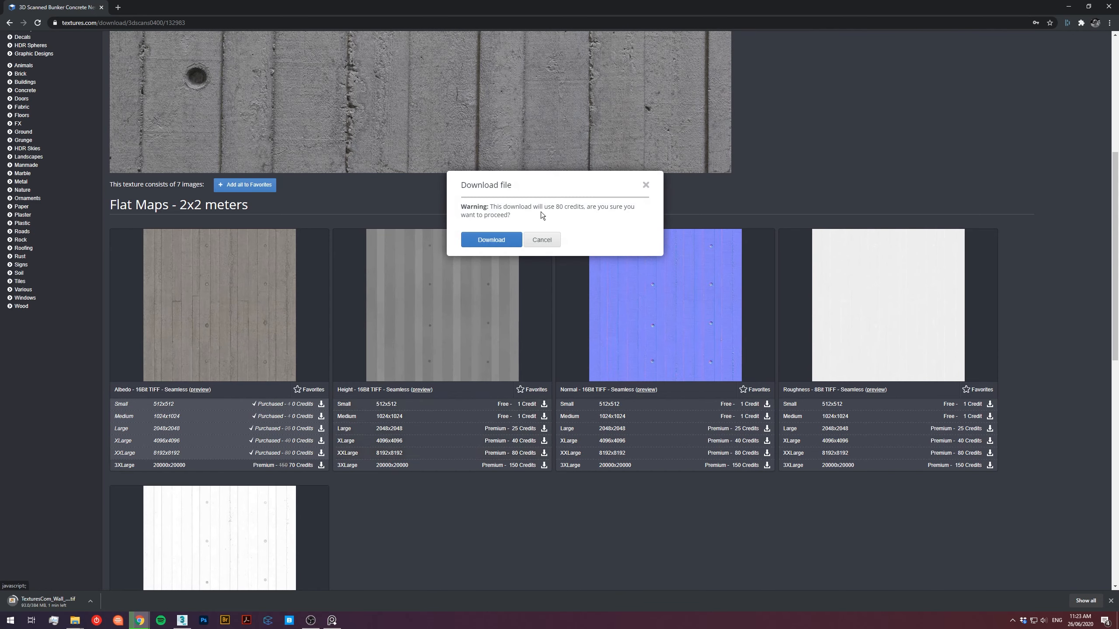
click(493, 241)
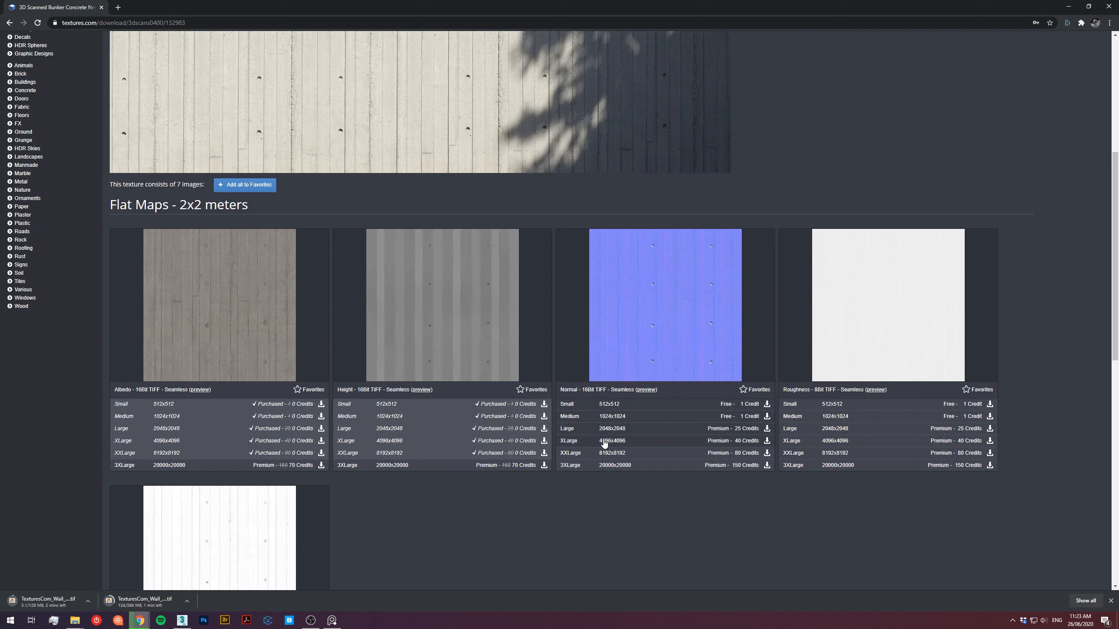
click(611, 454)
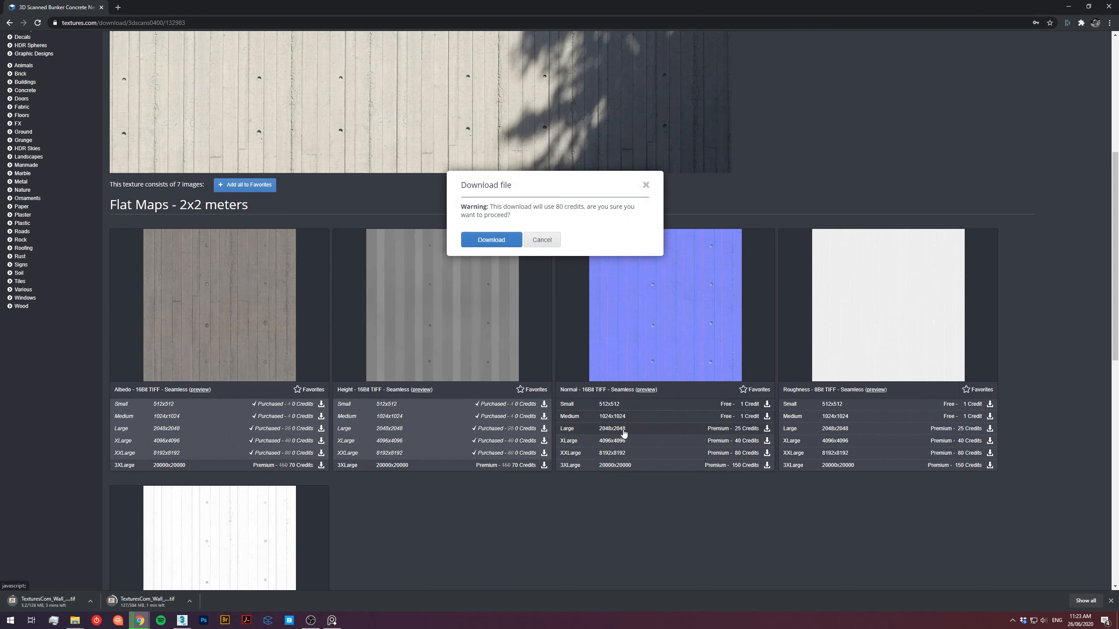
click(481, 240)
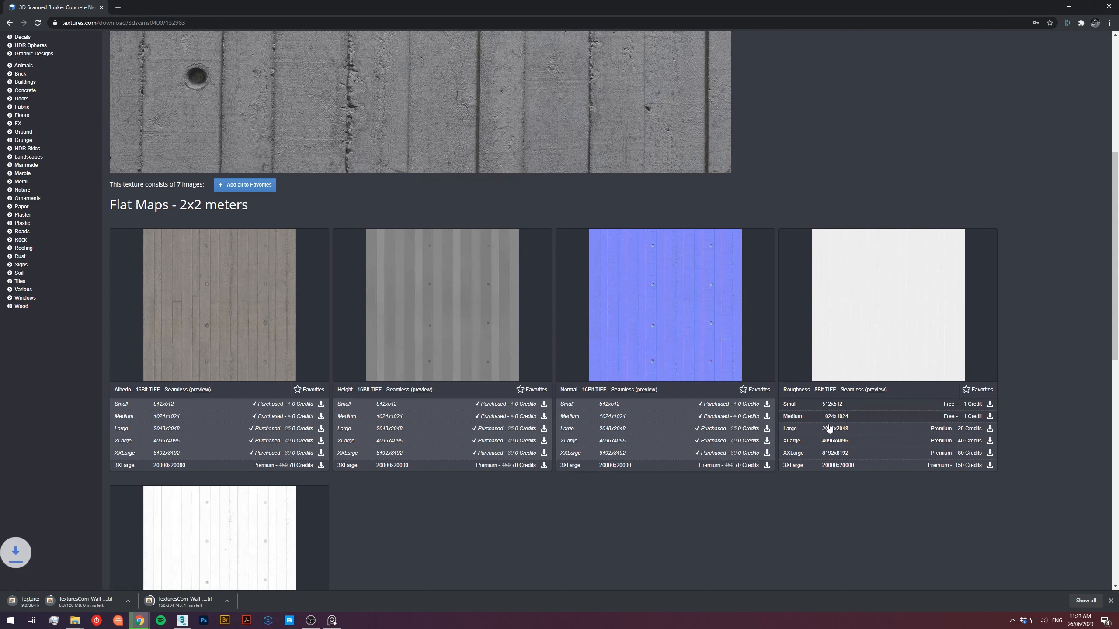
Download the Roughness flat map at XXLarge 8192x8192 size and review the remaining maps of the texture.
click(795, 453)
click(493, 241)
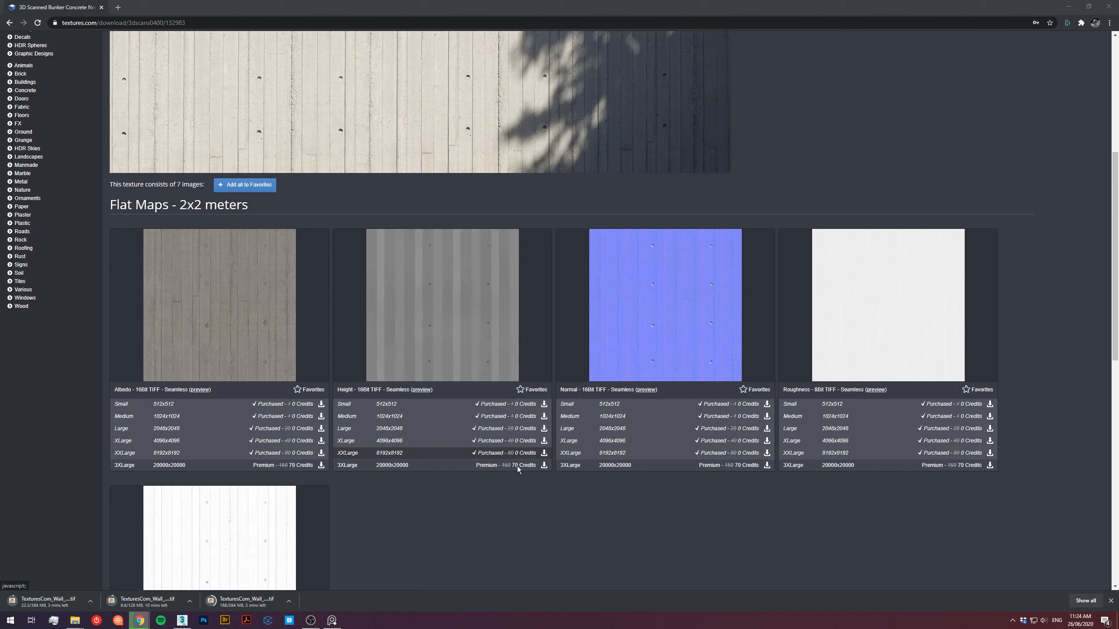
click(989, 429)
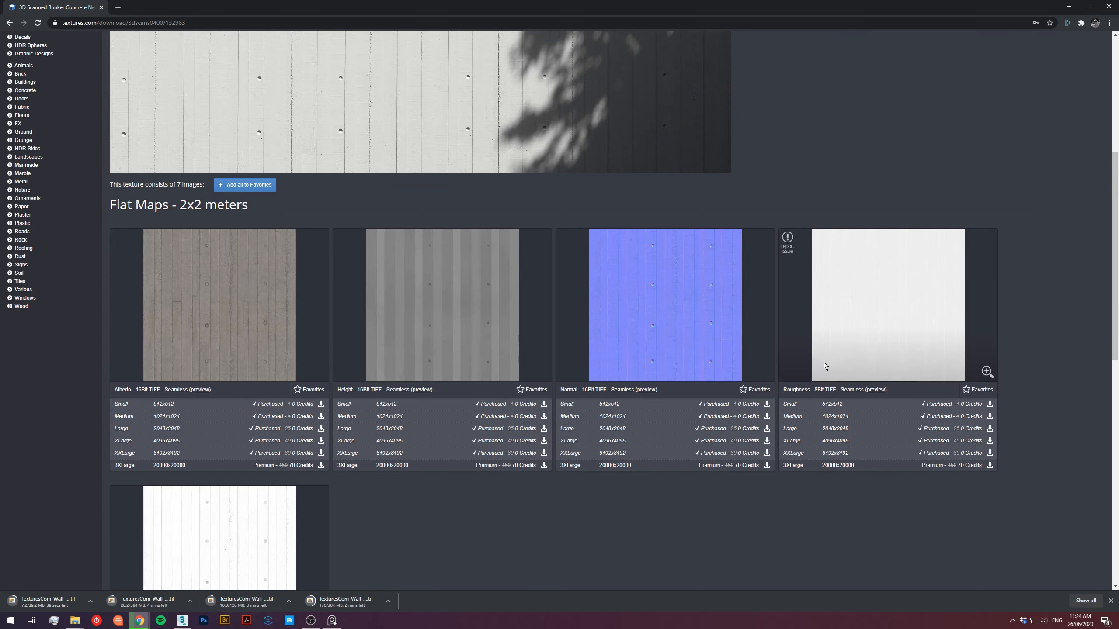
scroll(904, 460, down, 3)
scroll(903, 461, down, 2)
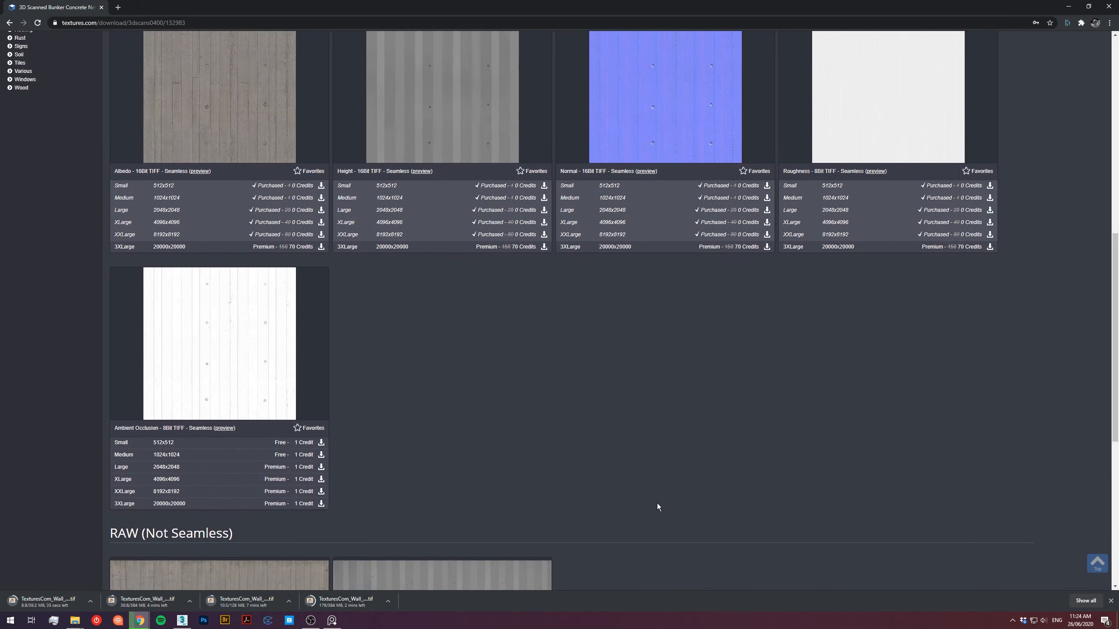
scroll(652, 502, down, 5)
scroll(565, 279, up, 15)
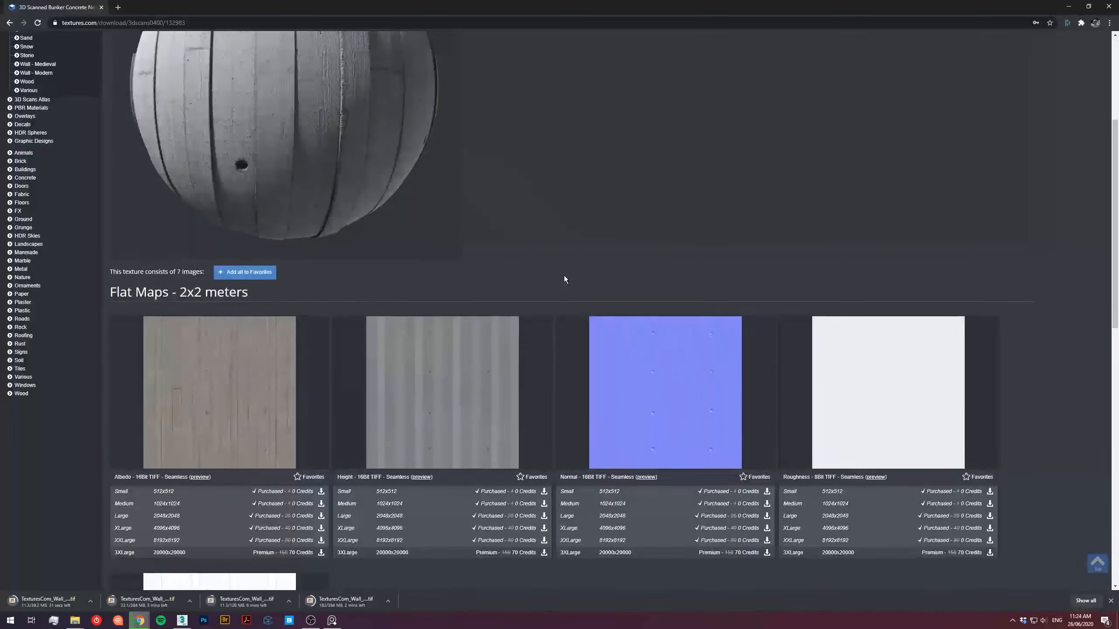
scroll(564, 279, down, 8)
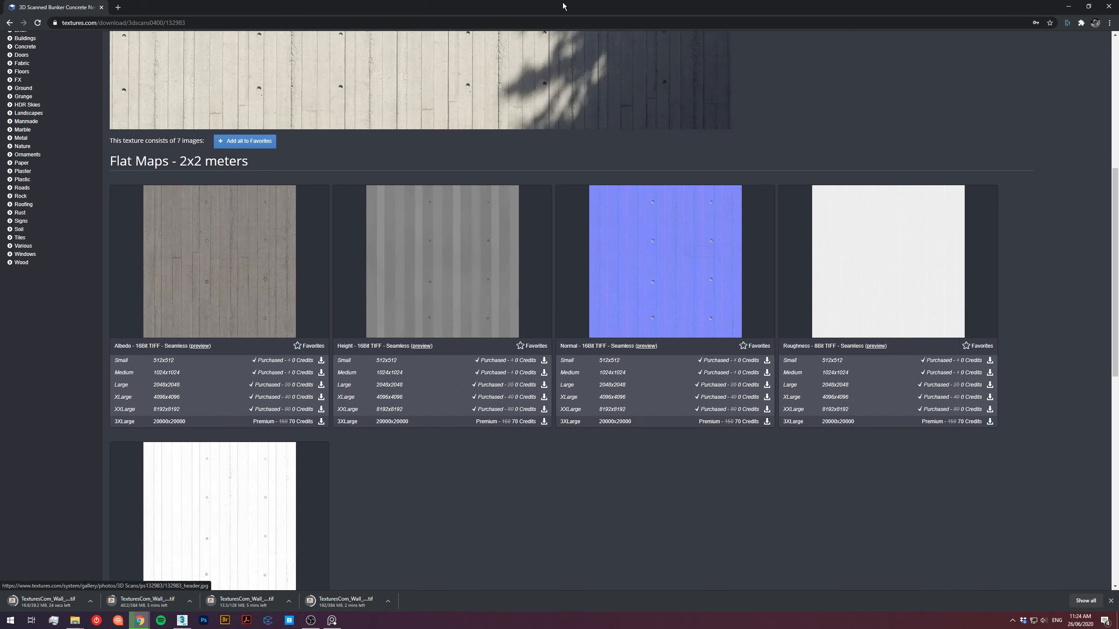
Switch back to 3ds Max, isolate the upper-level floor slab and show it in a perspective view.
drag(534, 2, 1118, 88)
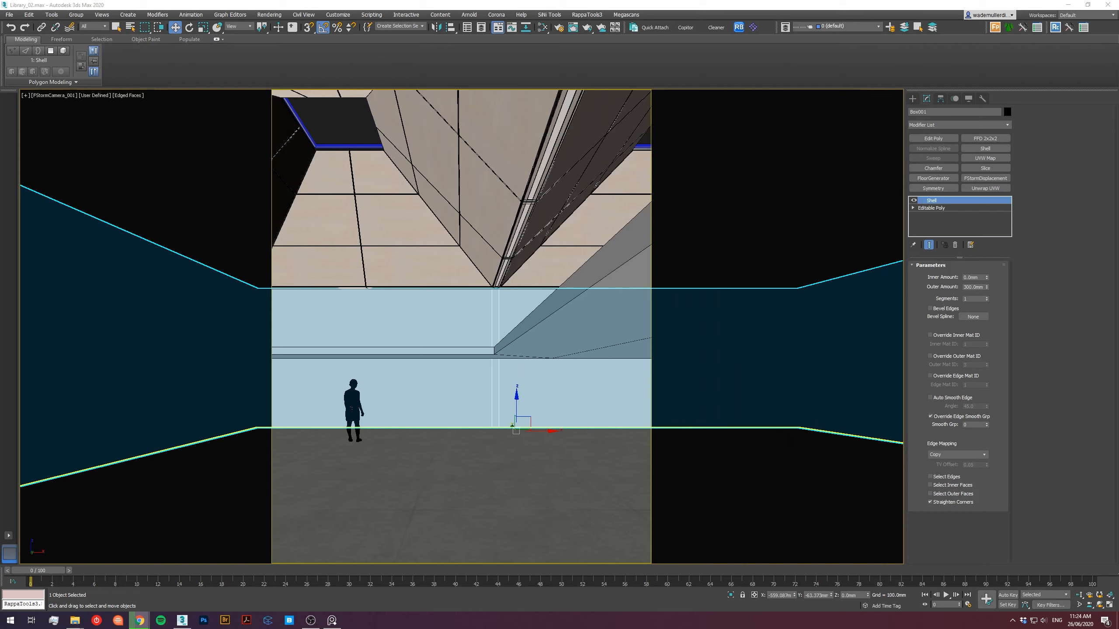
click(590, 339)
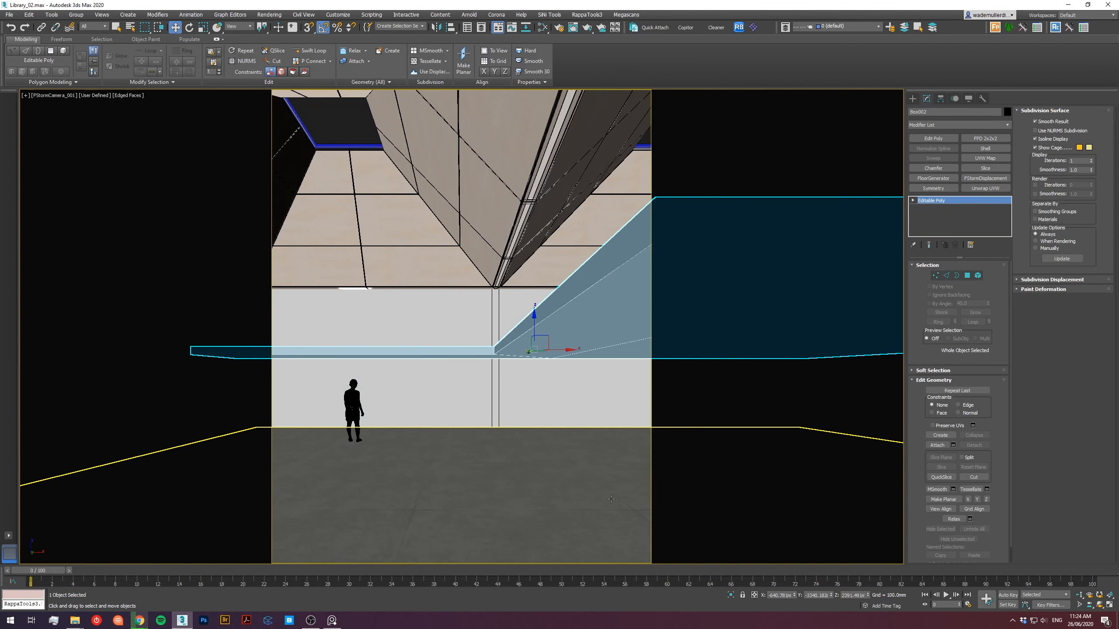
key(alt+q)
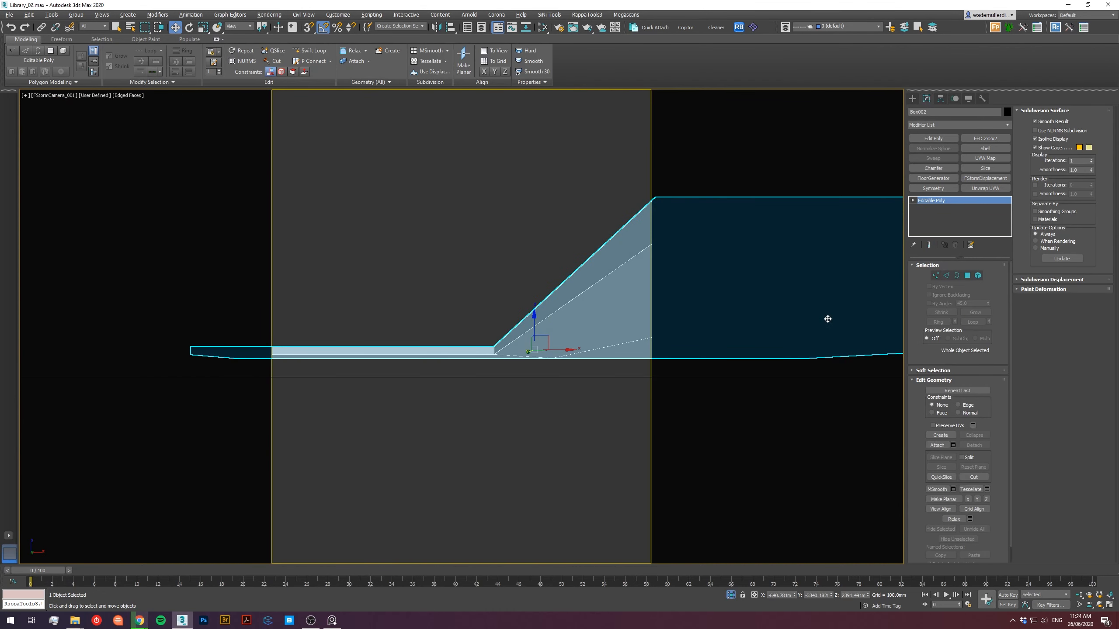
key(p)
key(z)
alt+middle_drag(692, 361, 478, 328)
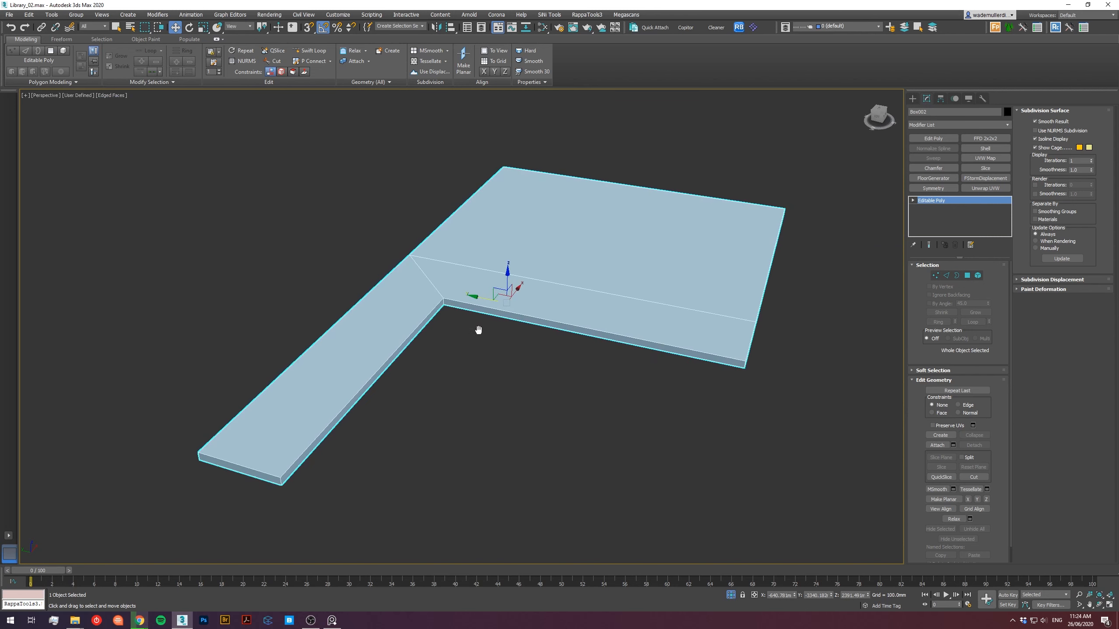
Create a separate shape from the two upper inner edges of the L-shaped slab, then deselect everything.
click(946, 276)
click(648, 343)
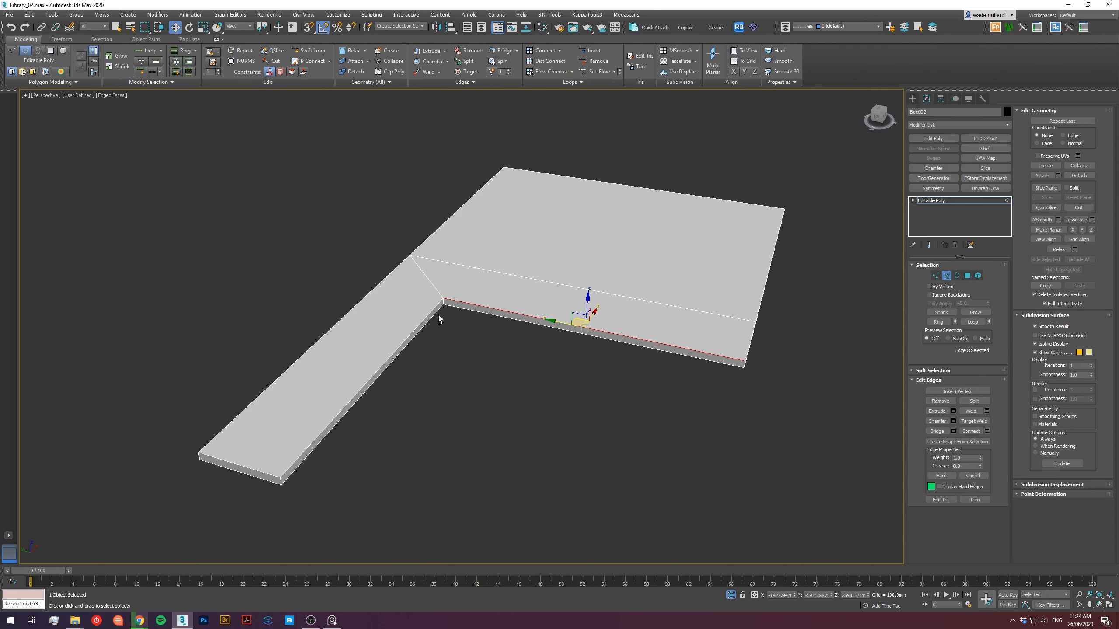
ctrl+click(426, 319)
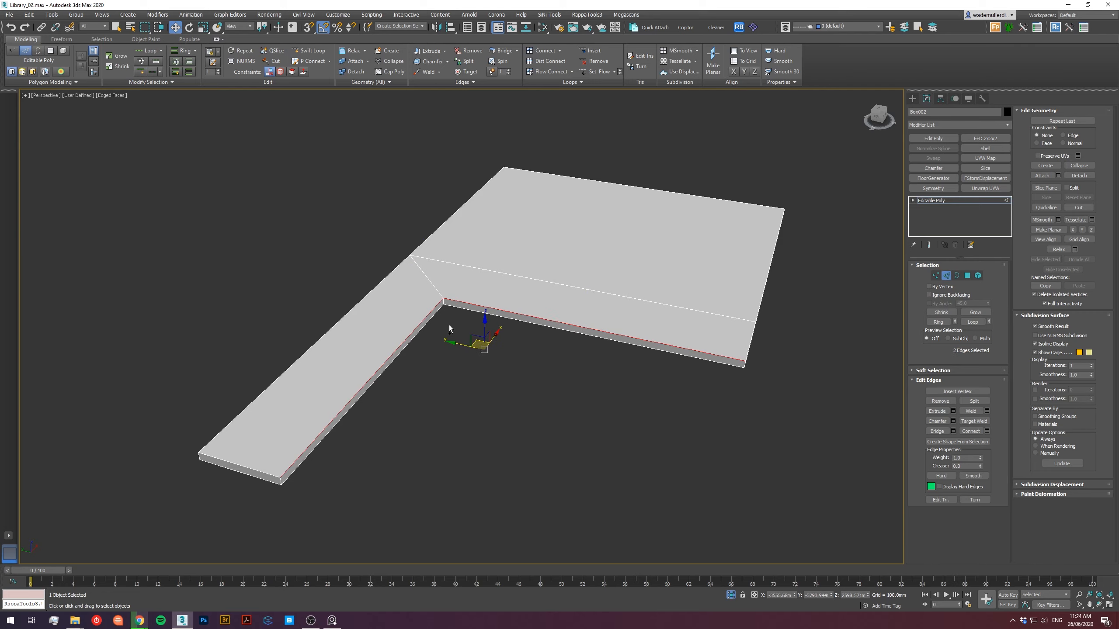
click(959, 442)
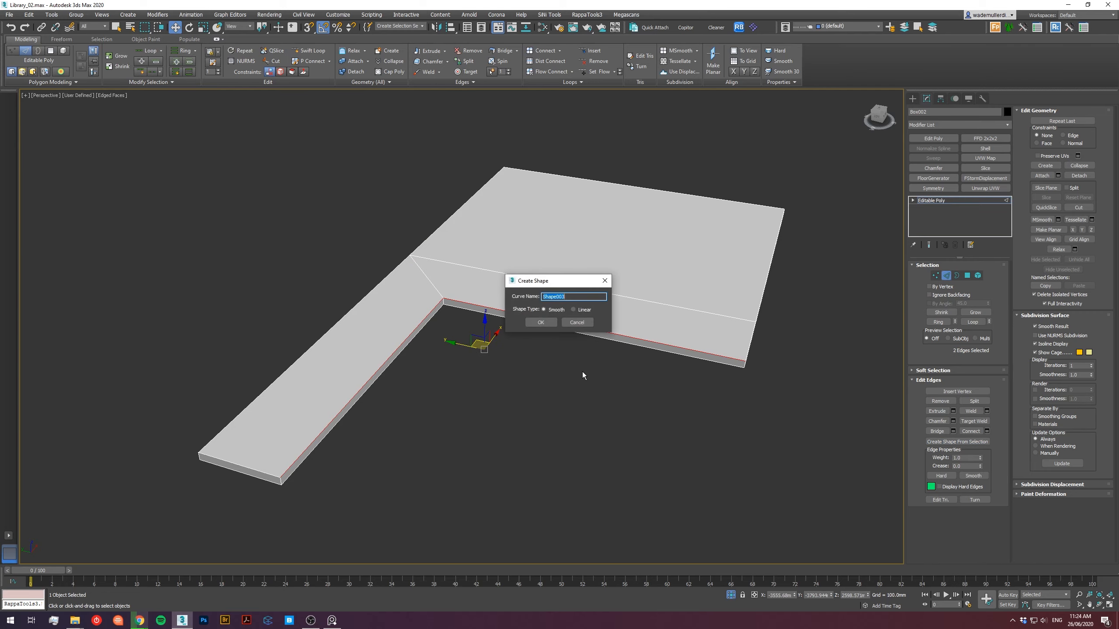
click(541, 322)
click(679, 438)
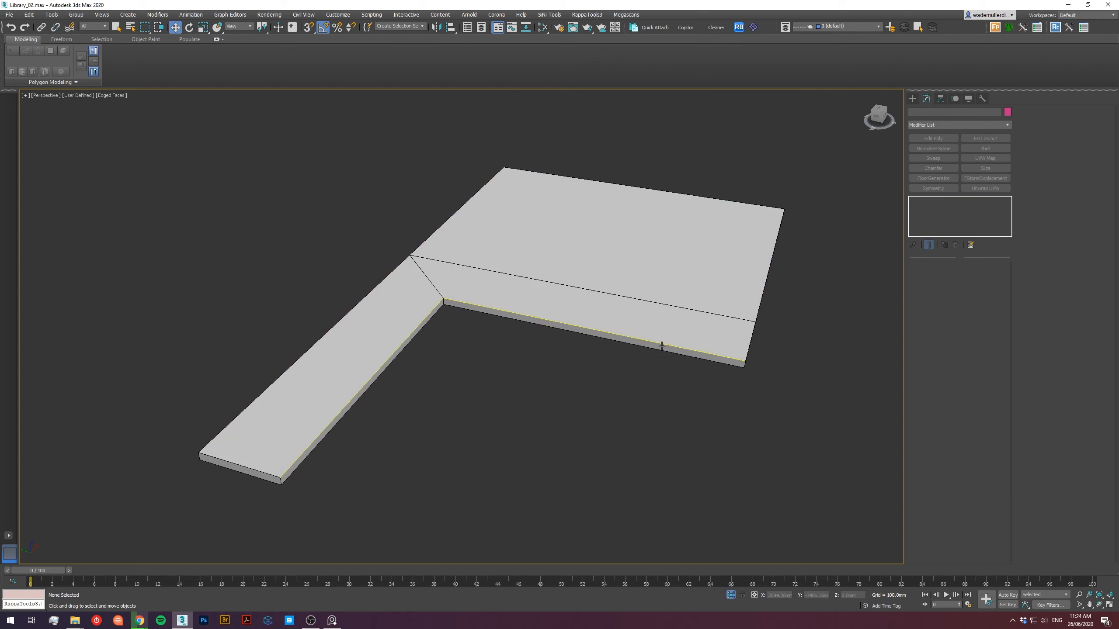
Add a Sweep modifier with the built-in Bar section to the spline along the slab's inner edges.
scroll(662, 346, up, 3)
click(663, 343)
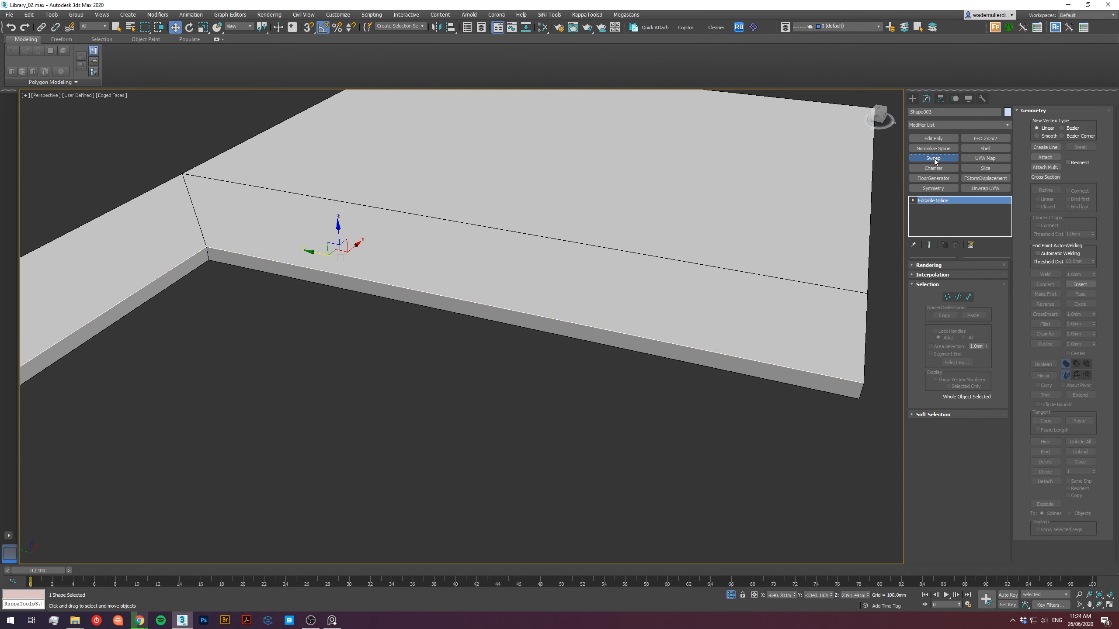
click(933, 157)
alt+middle_drag(579, 290, 465, 292)
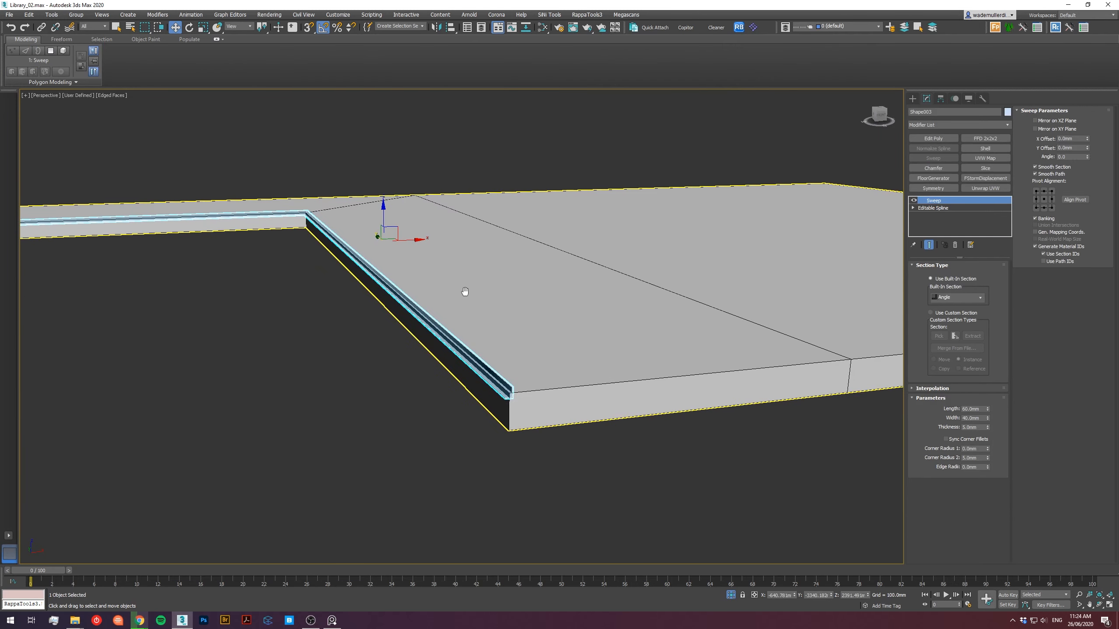
scroll(521, 395, up, 4)
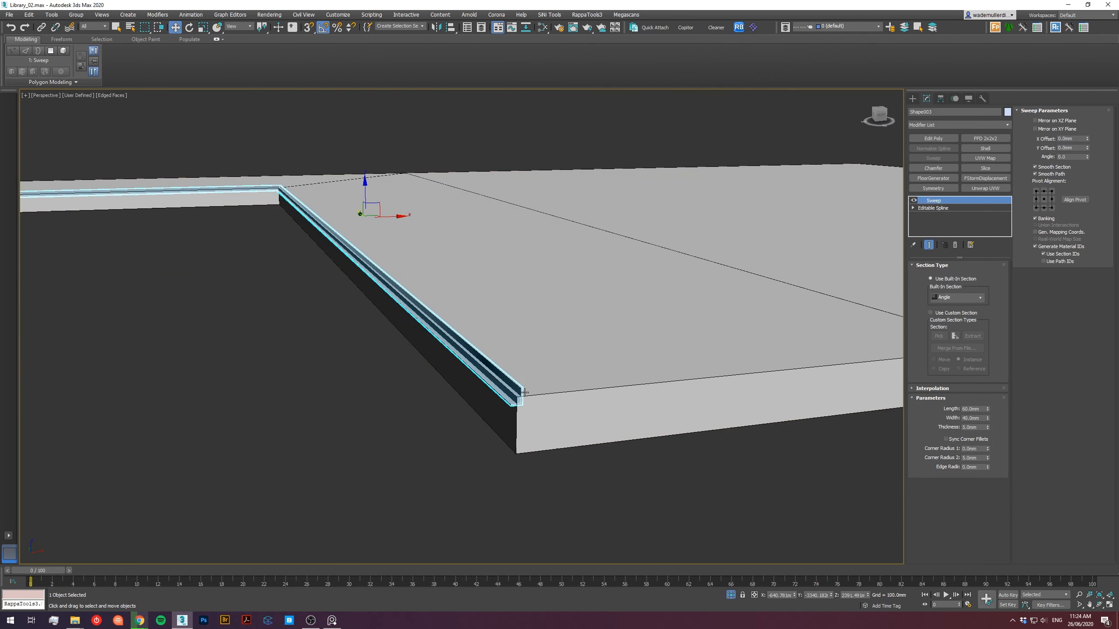
click(962, 298)
click(955, 335)
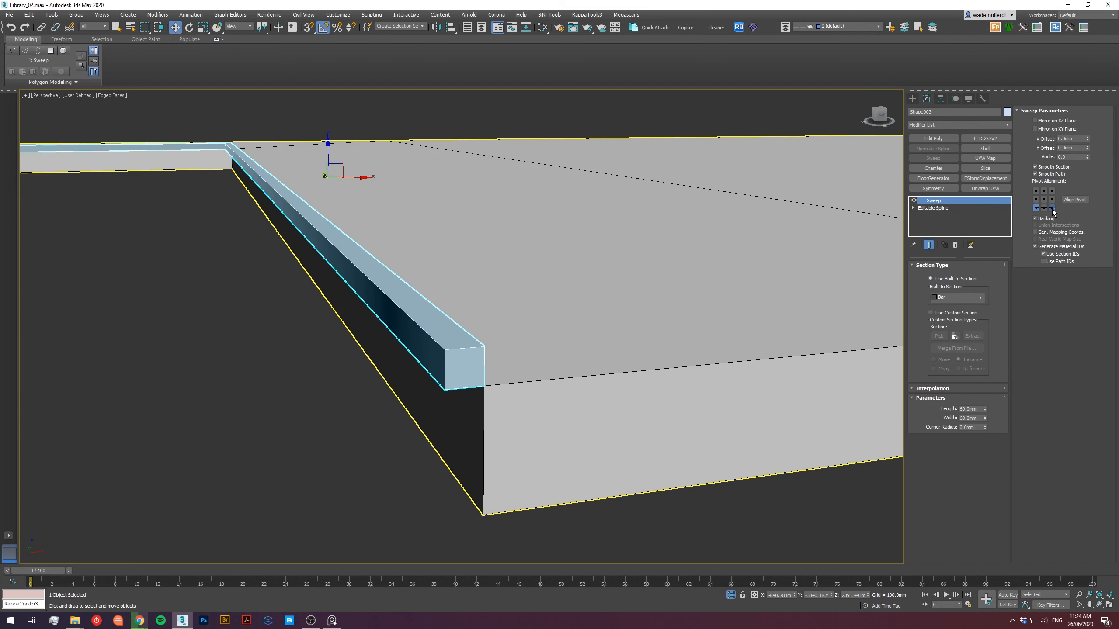
Set the sweep's pivot alignment to the bottom-right corner and the bar section's length to 7 mm.
click(1052, 208)
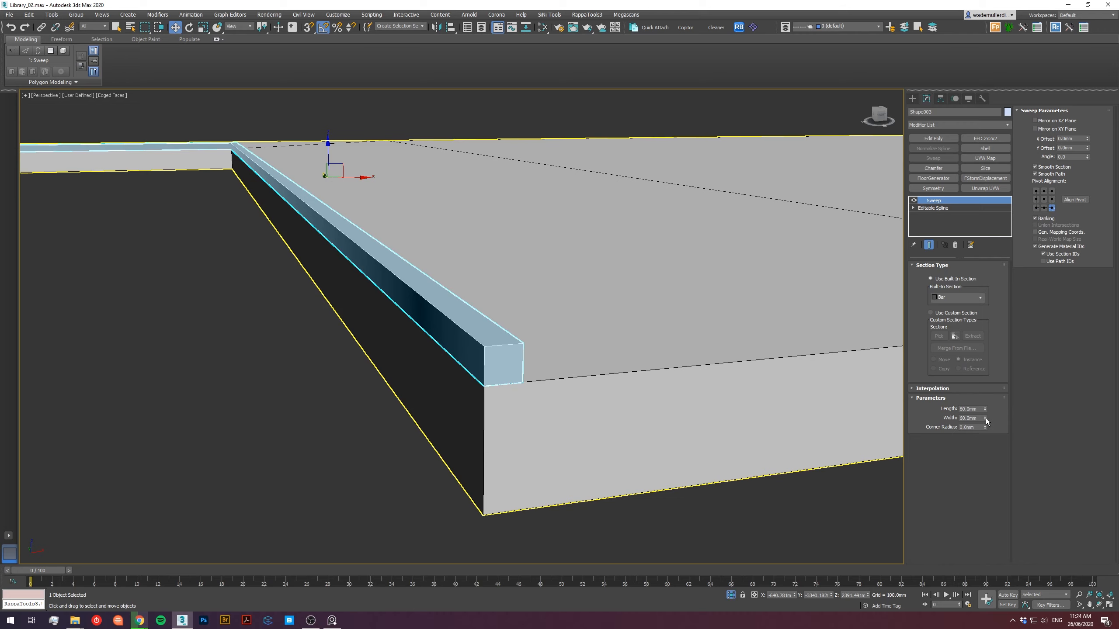
drag(985, 410, 983, 449)
scroll(559, 329, down, 3)
alt+middle_drag(414, 250, 431, 243)
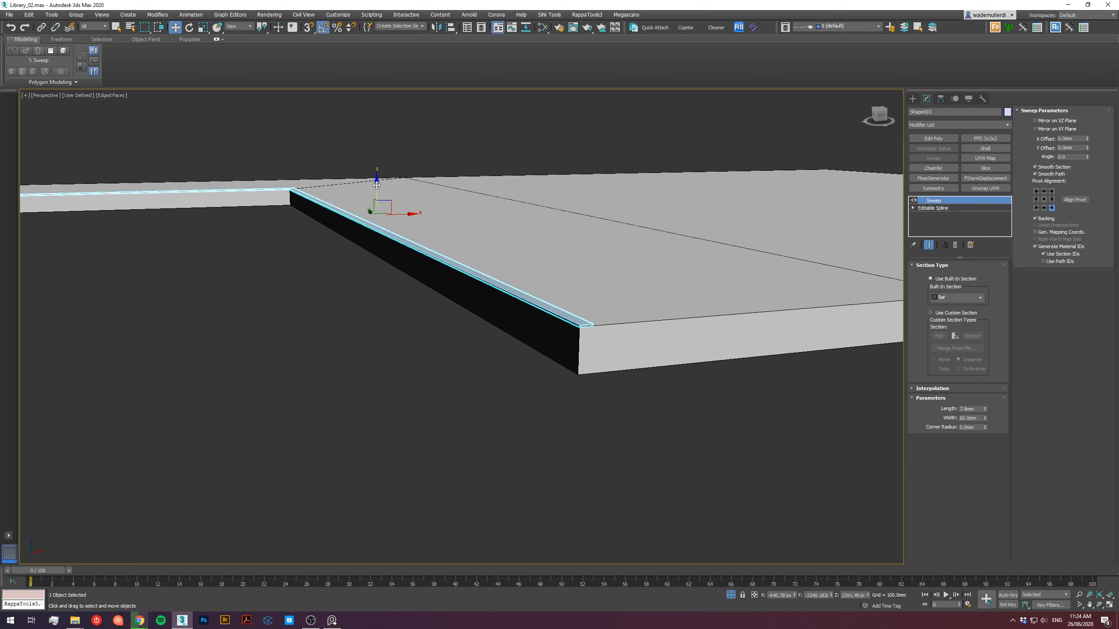
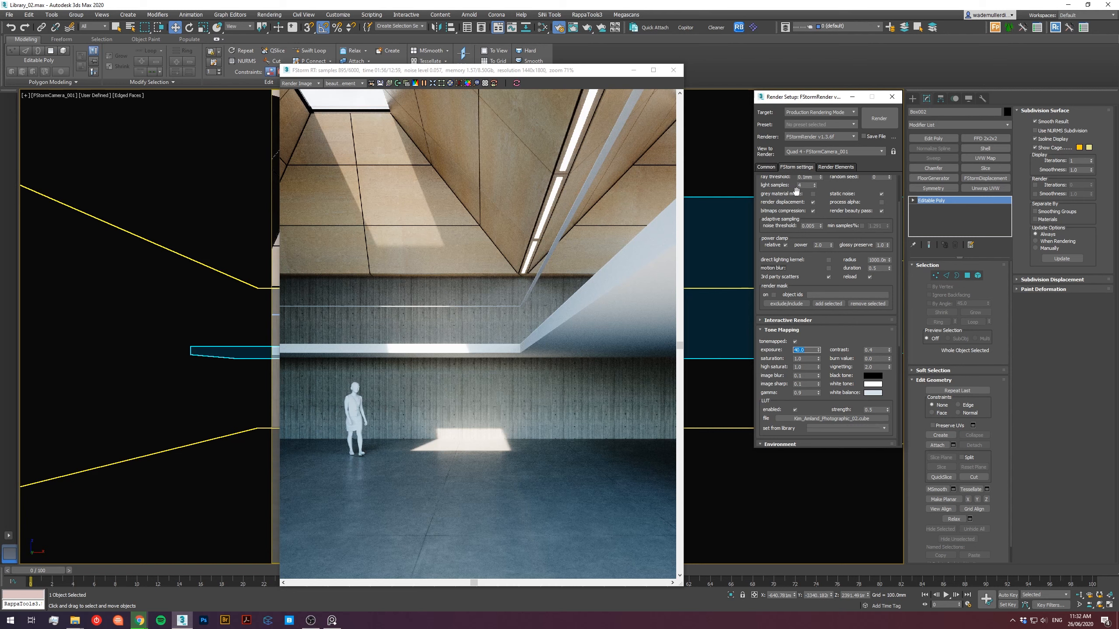
Set the FStorm tone mapping contrast to 0.3 and gamma to 1.0.
key(Tab)
text(.)
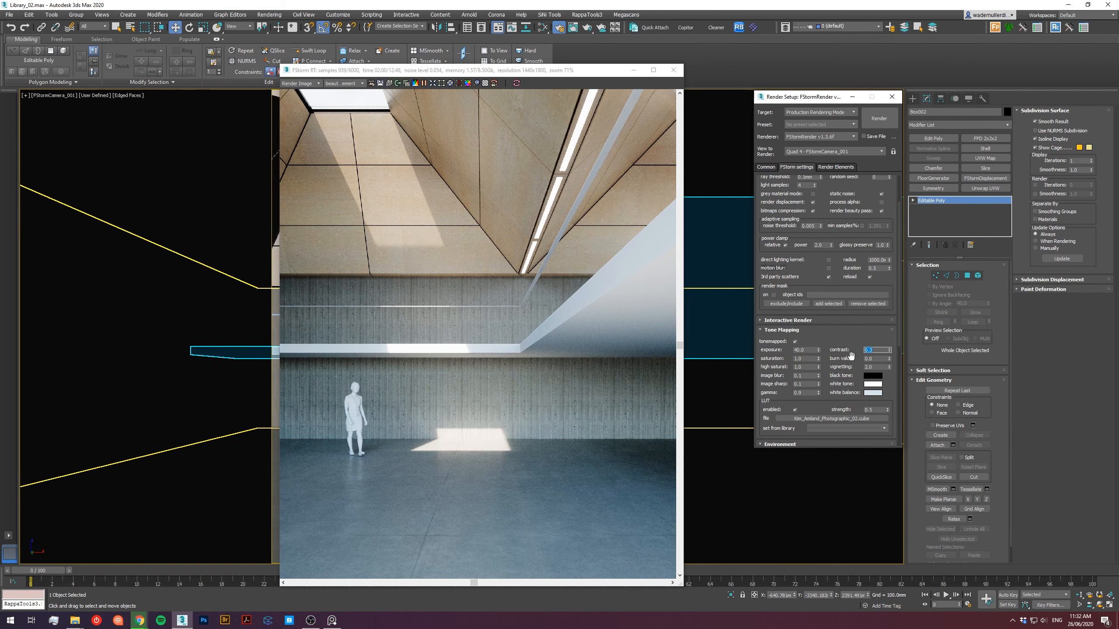
click(802, 394)
text(1)
key(Return)
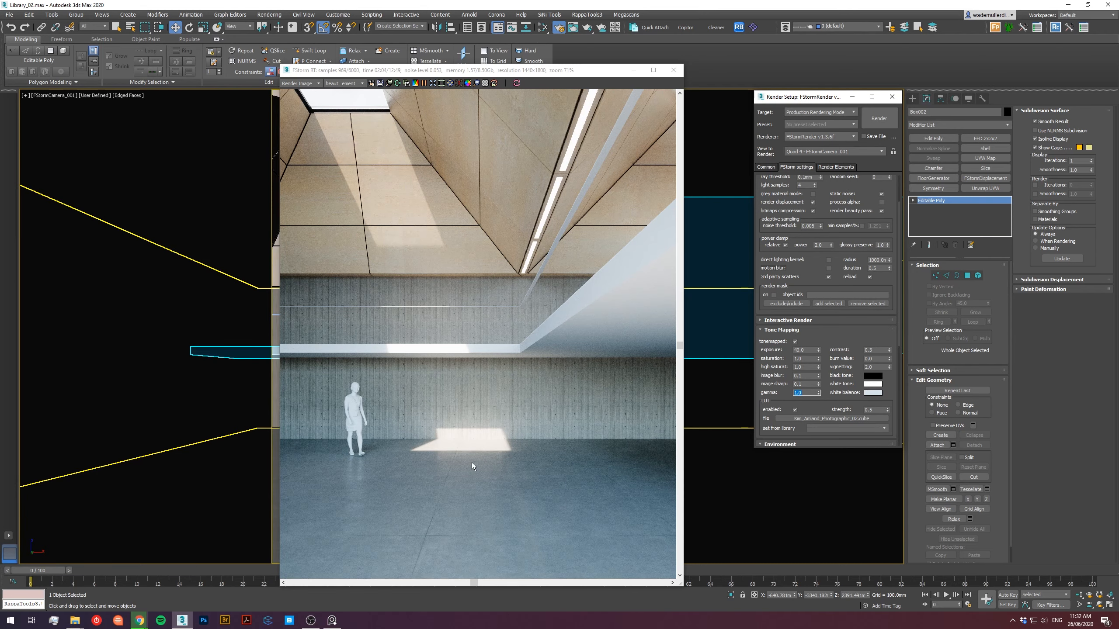
Set the tone mapping white balance to hex 788991 by sampling the concrete floor in the render.
scroll(472, 464, down, 1)
scroll(498, 431, up, 1)
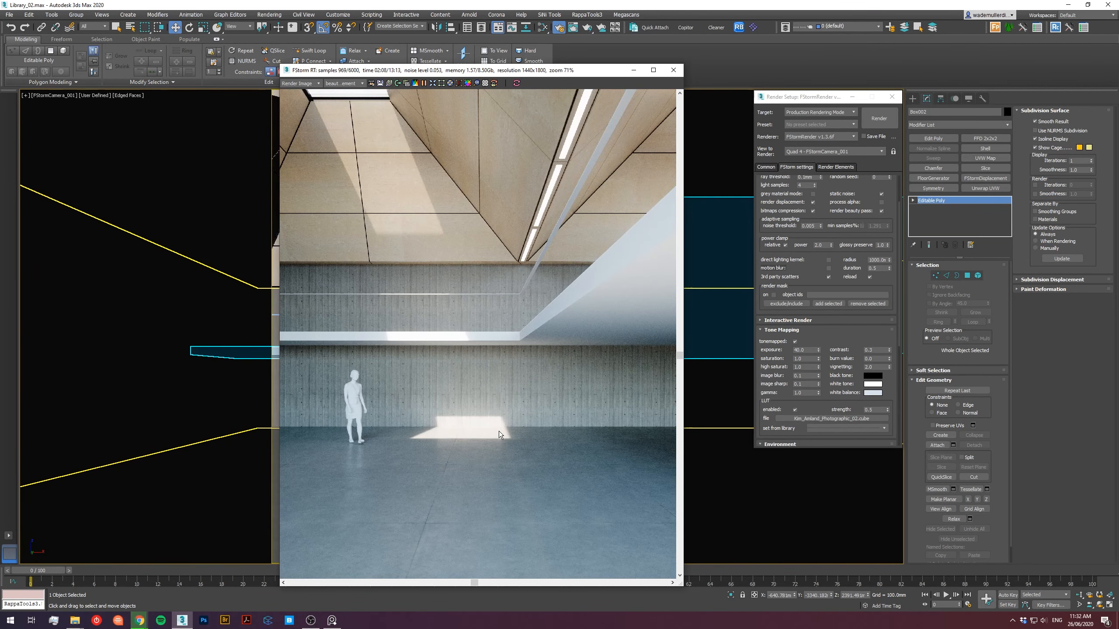
scroll(509, 431, down, 1)
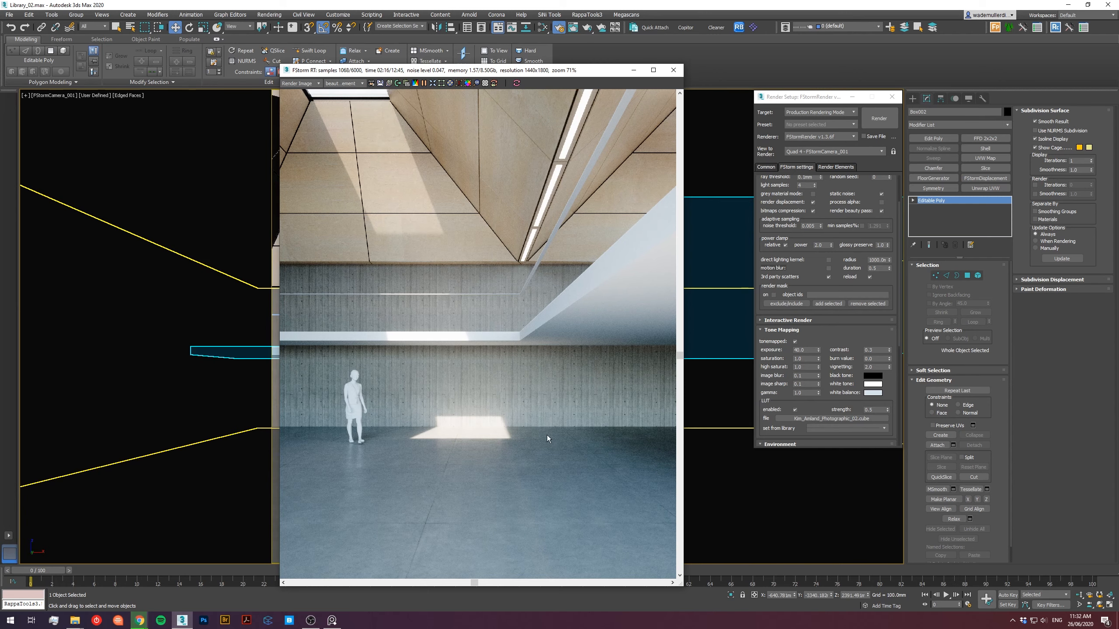
scroll(555, 436, down, 1)
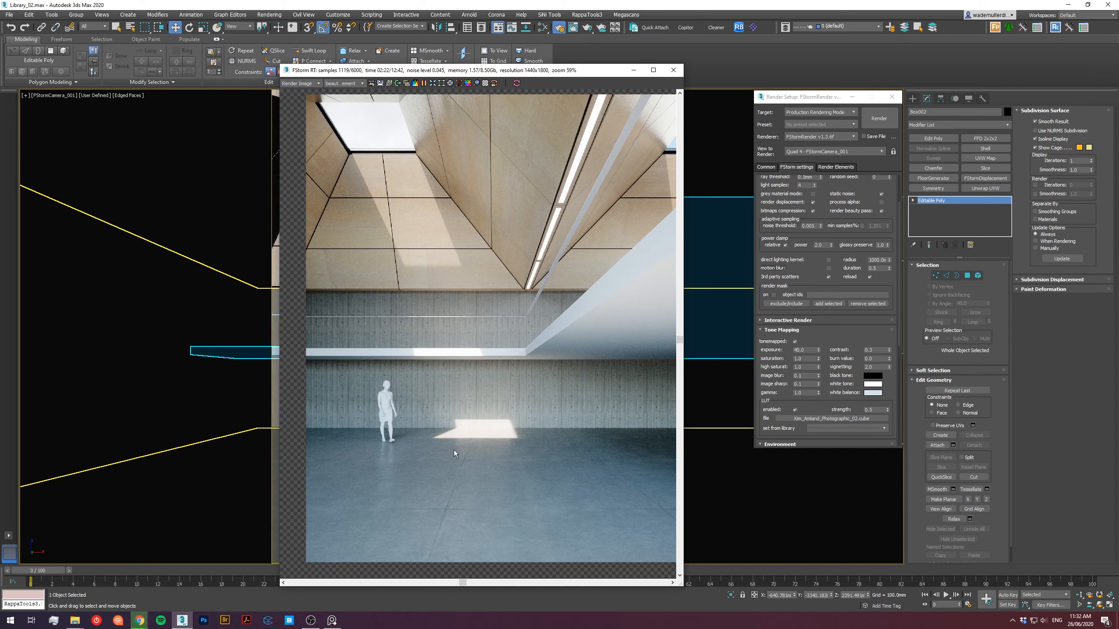
click(873, 392)
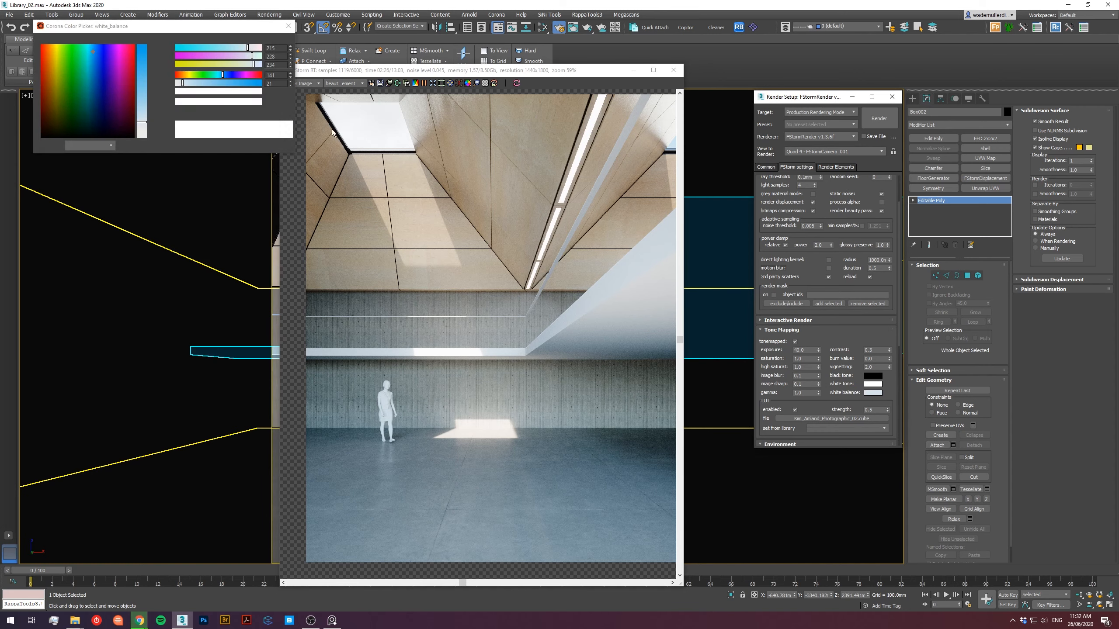
click(57, 146)
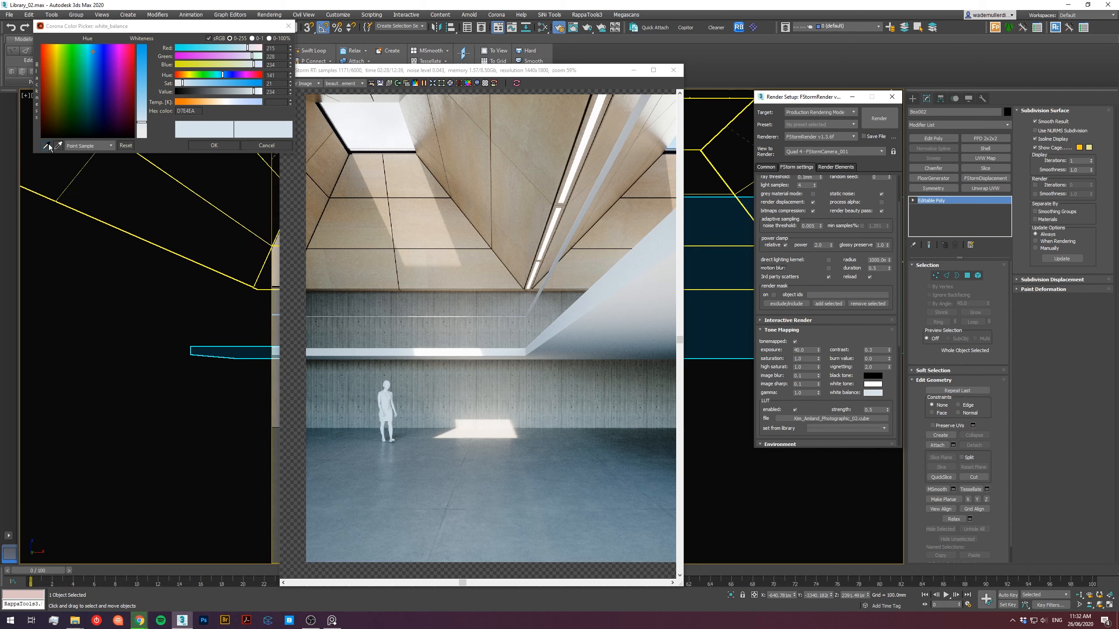
click(500, 461)
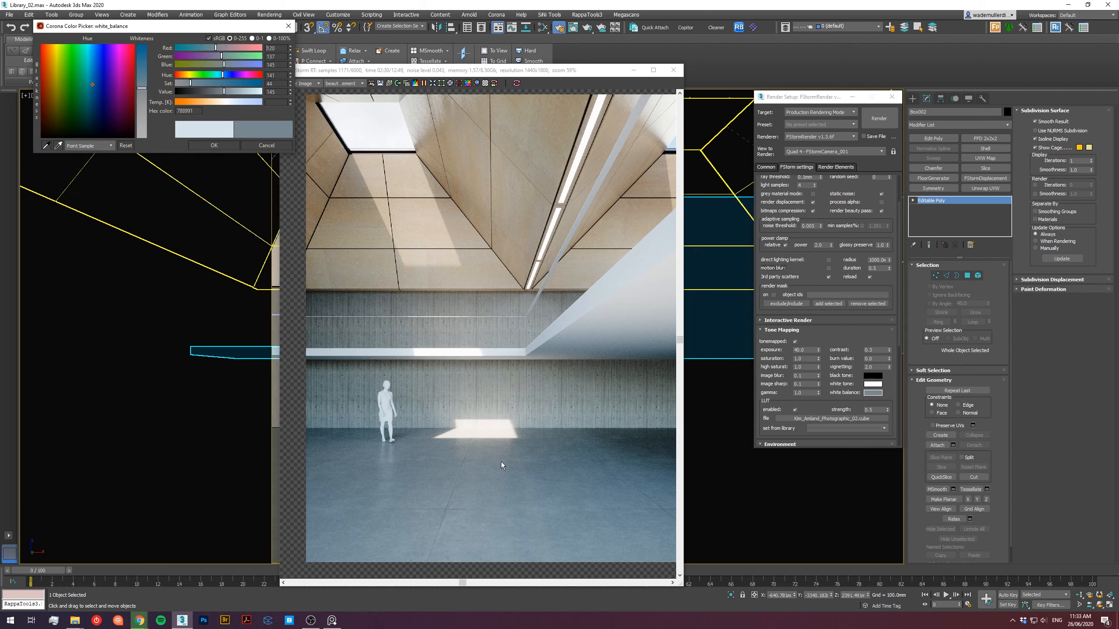
click(214, 146)
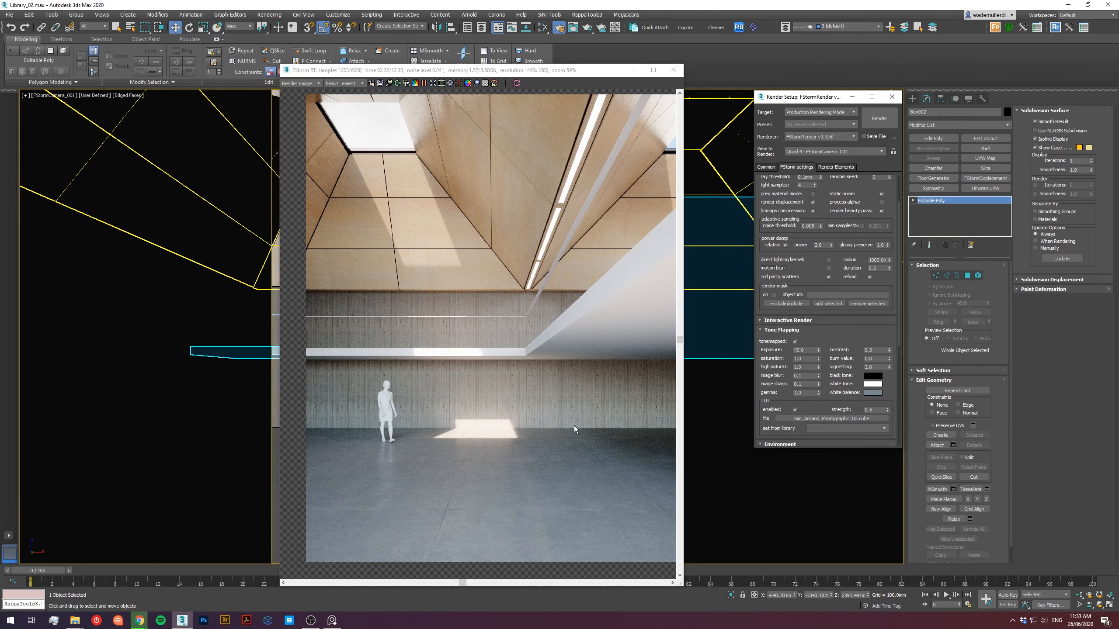
click(873, 392)
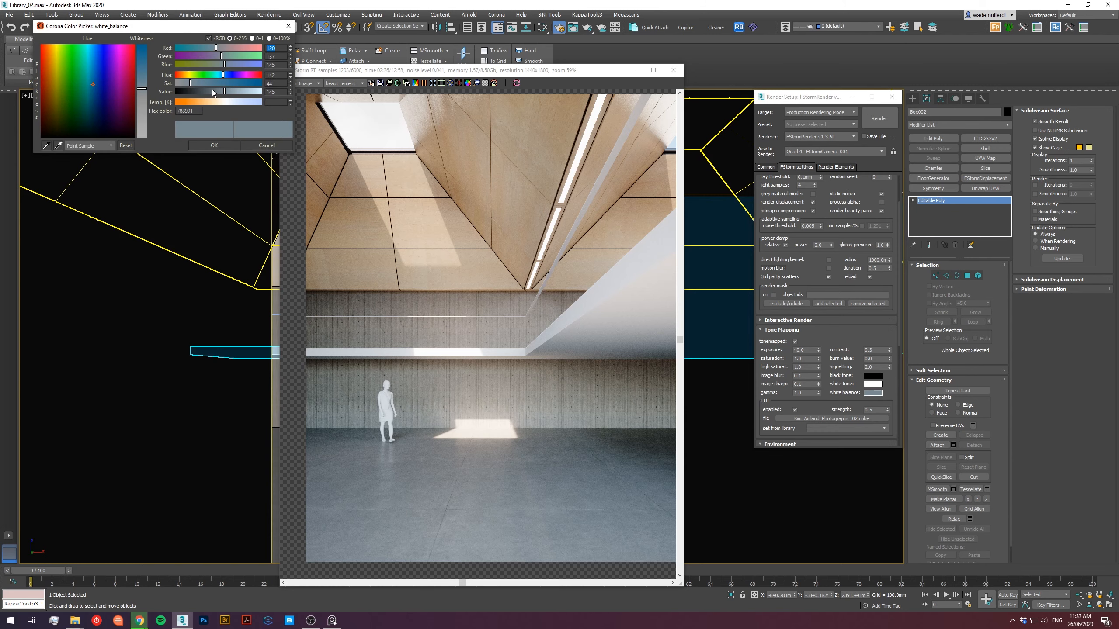
click(214, 145)
Set the tone mapping exposure to 50 and the vignetting to 1.0.
click(803, 349)
text(5)
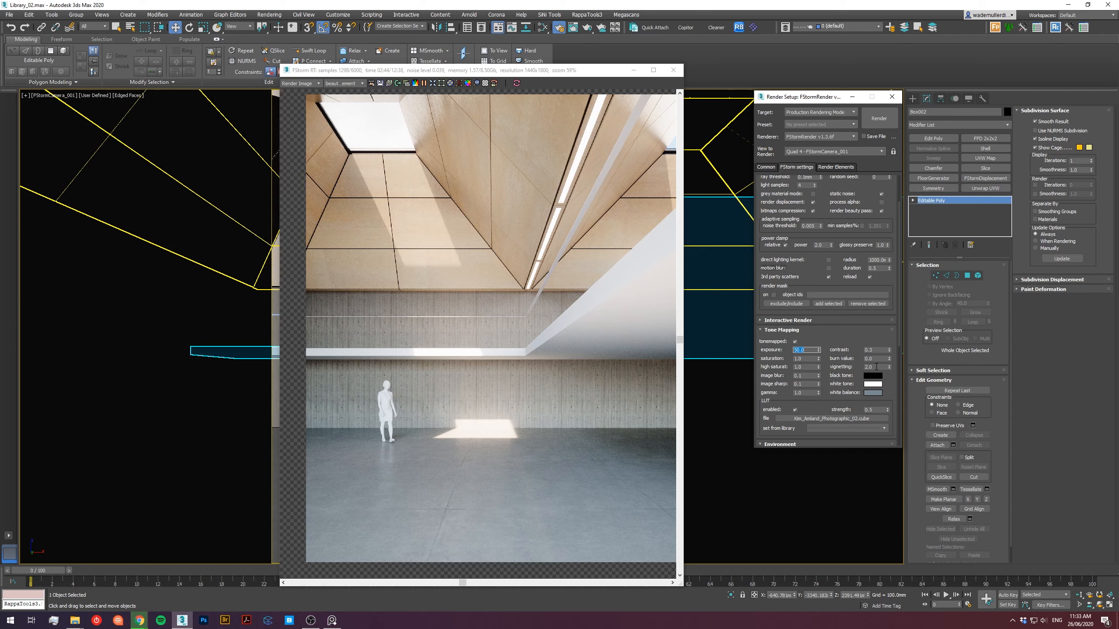
right_click(888, 367)
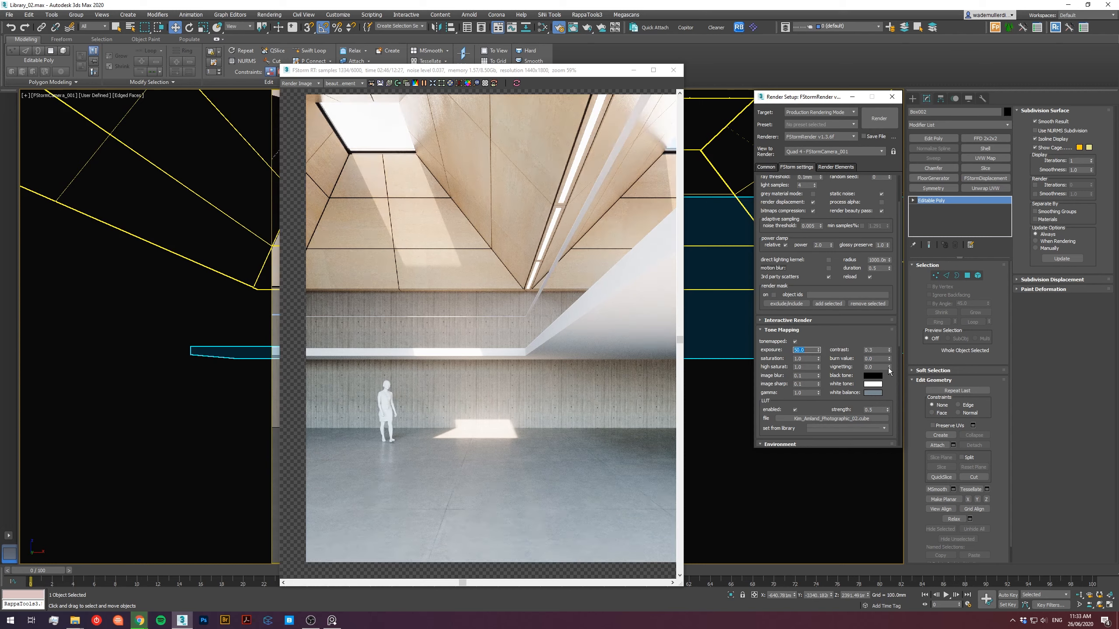
drag(884, 369, 838, 358)
text(1)
key(Return)
Set the tone mapping exposure to 60 and the contrast to 0.4.
double_click(809, 350)
text(60)
key(Return)
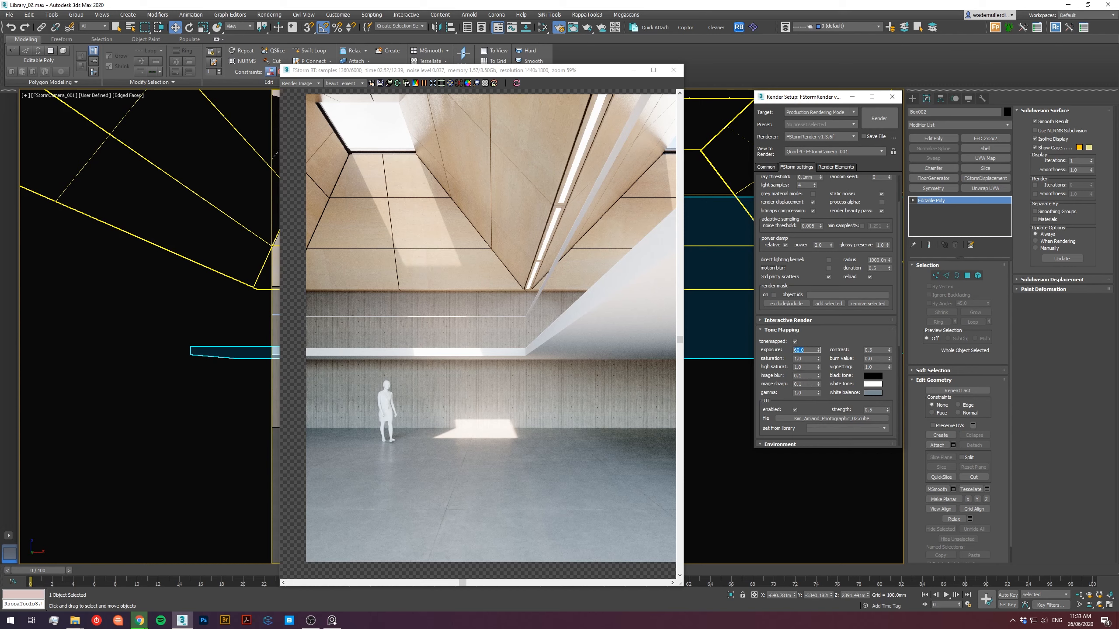
click(879, 350)
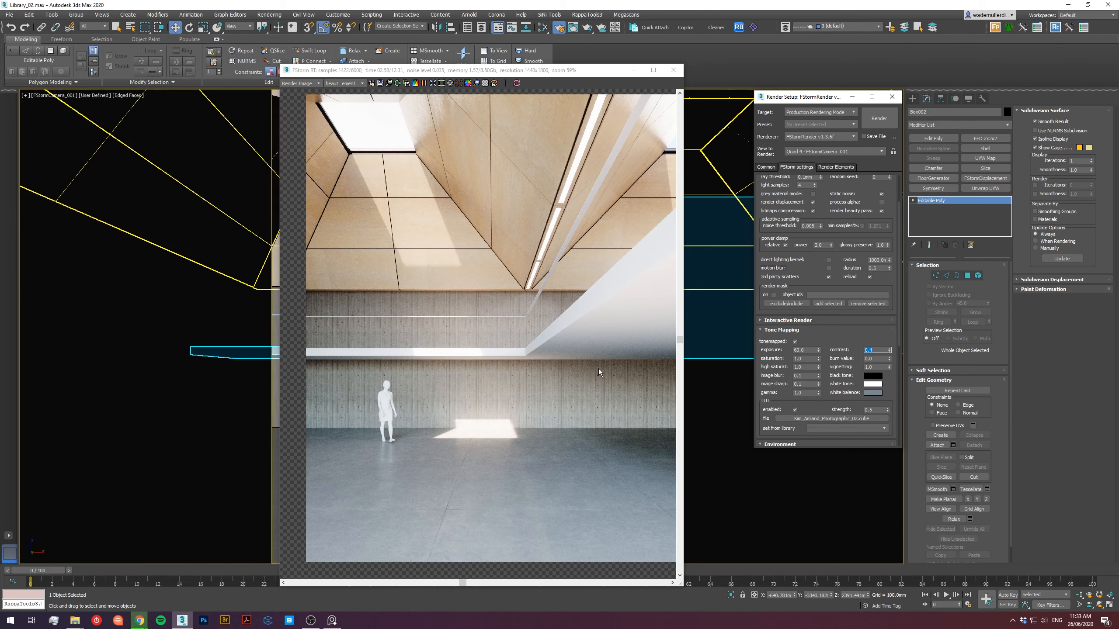
Examine the rendered concrete floor, back wall and sunlit patch close up and as a whole.
scroll(599, 368, up, 6)
middle_drag(599, 369, 474, 308)
scroll(473, 309, down, 4)
middle_drag(488, 346, 452, 378)
scroll(588, 444, down, 1)
scroll(472, 362, up, 1)
scroll(565, 387, up, 2)
scroll(565, 387, down, 2)
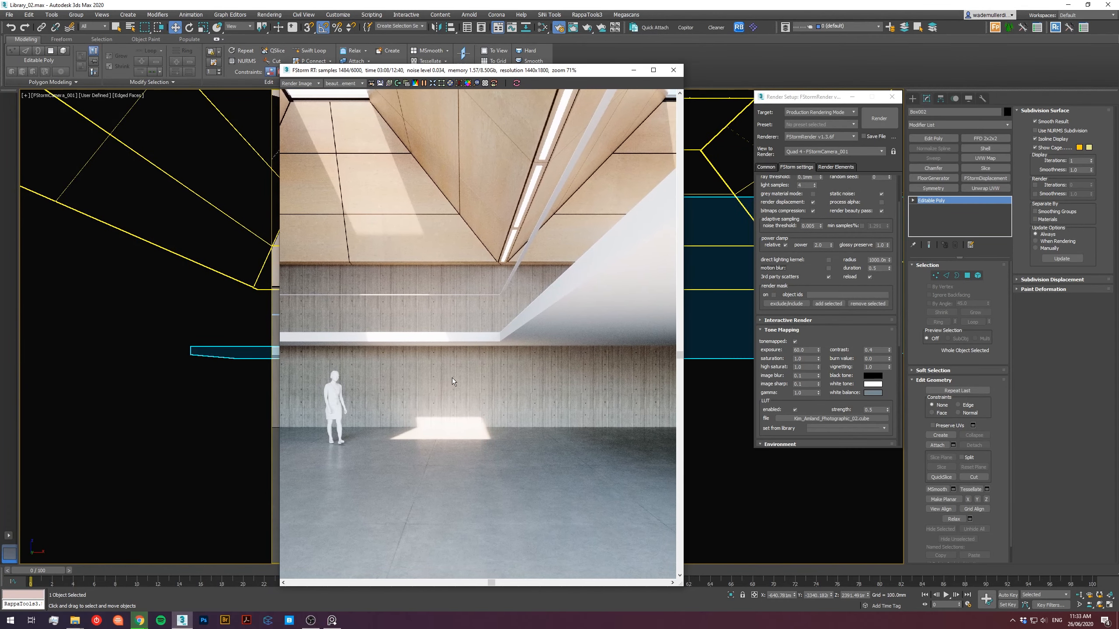
scroll(478, 439, up, 5)
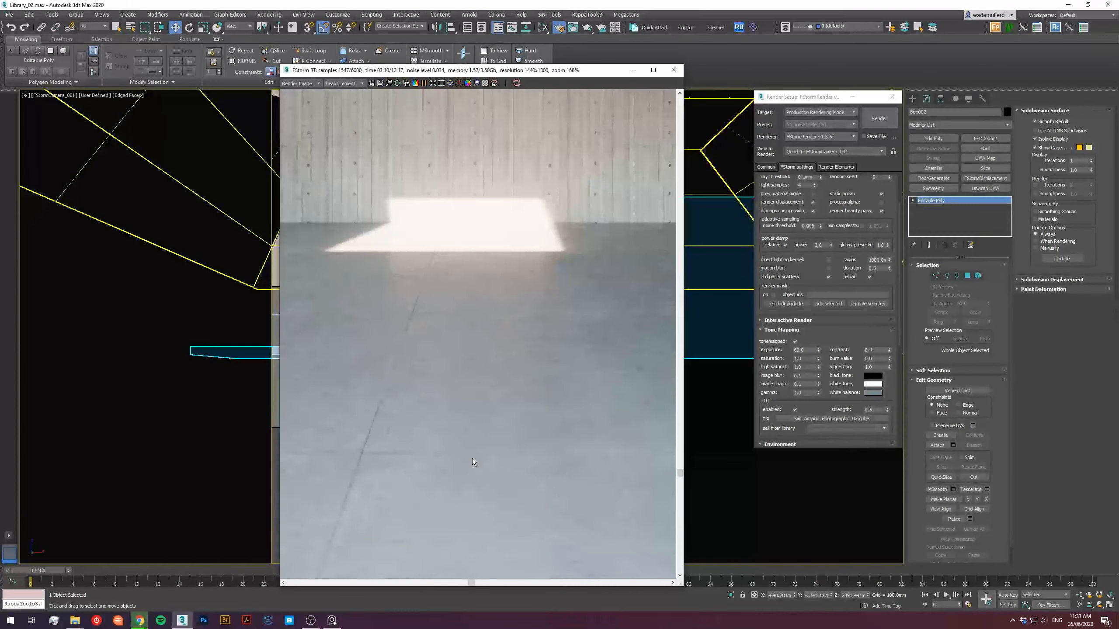
scroll(472, 458, down, 4)
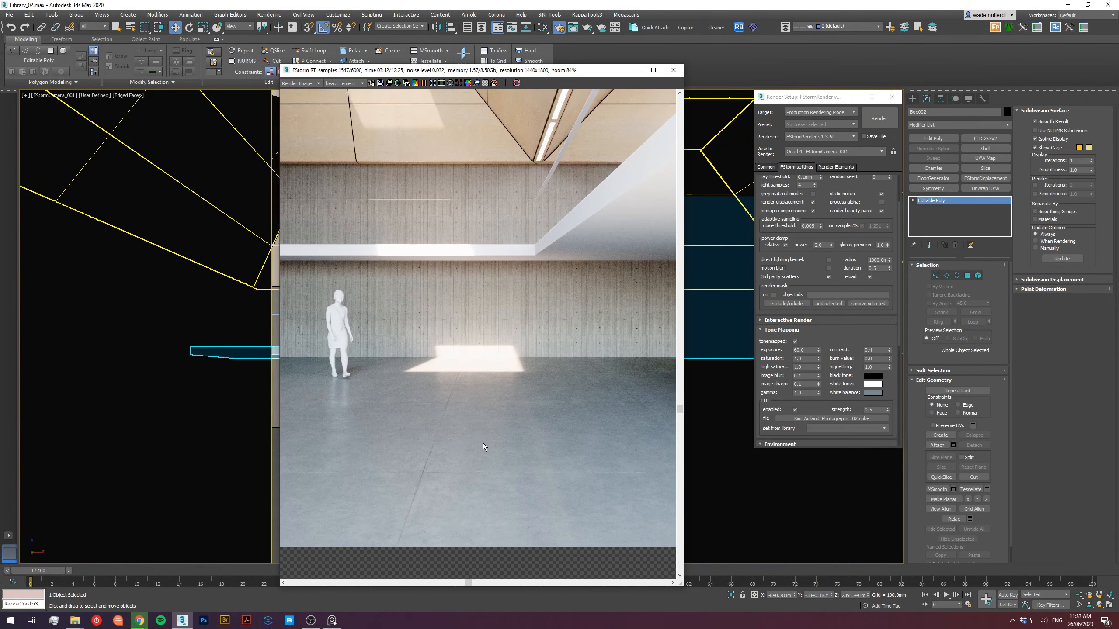
middle_drag(482, 434, 485, 468)
Open the reference image board and examine the floors and concrete walls in the library photos.
click(333, 621)
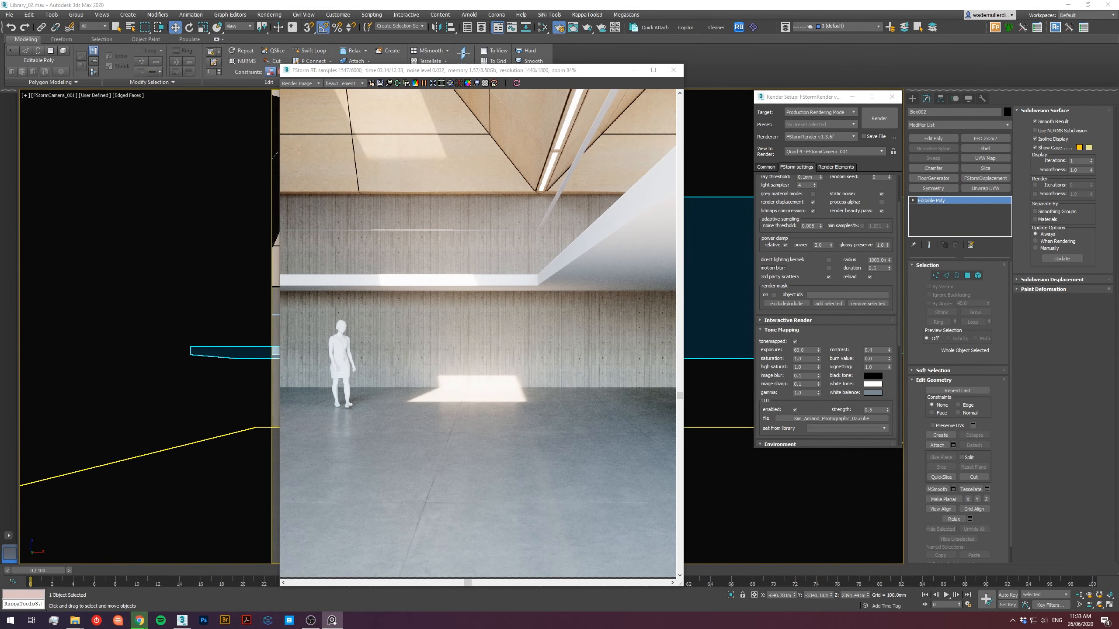
right_drag(1117, 324, 607, 362)
scroll(371, 322, up, 5)
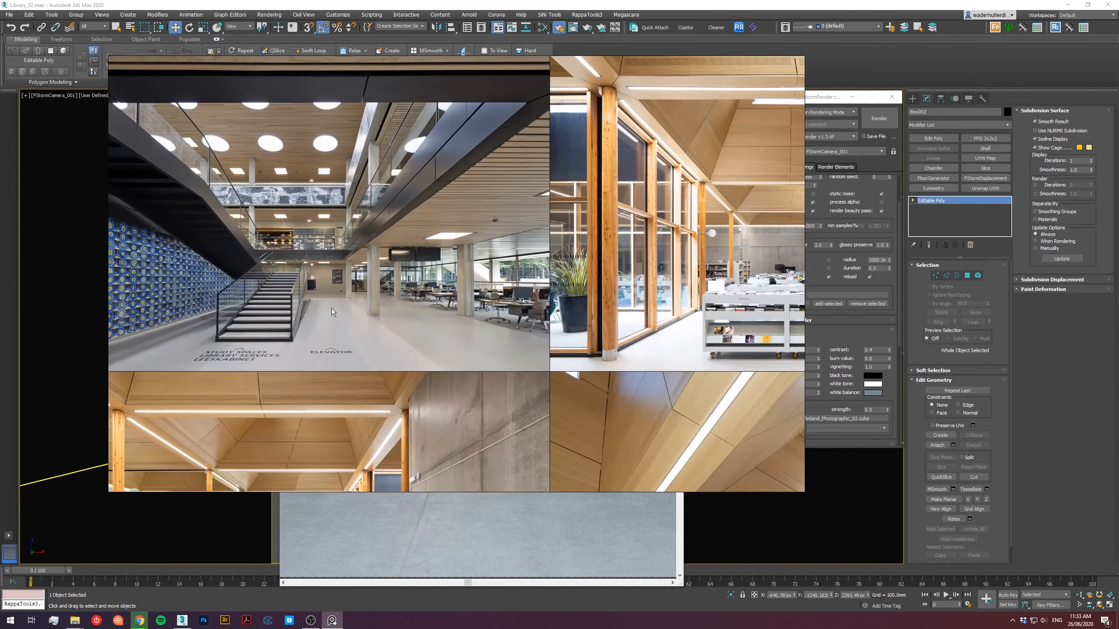
middle_drag(528, 353, 422, 255)
middle_drag(659, 268, 416, 291)
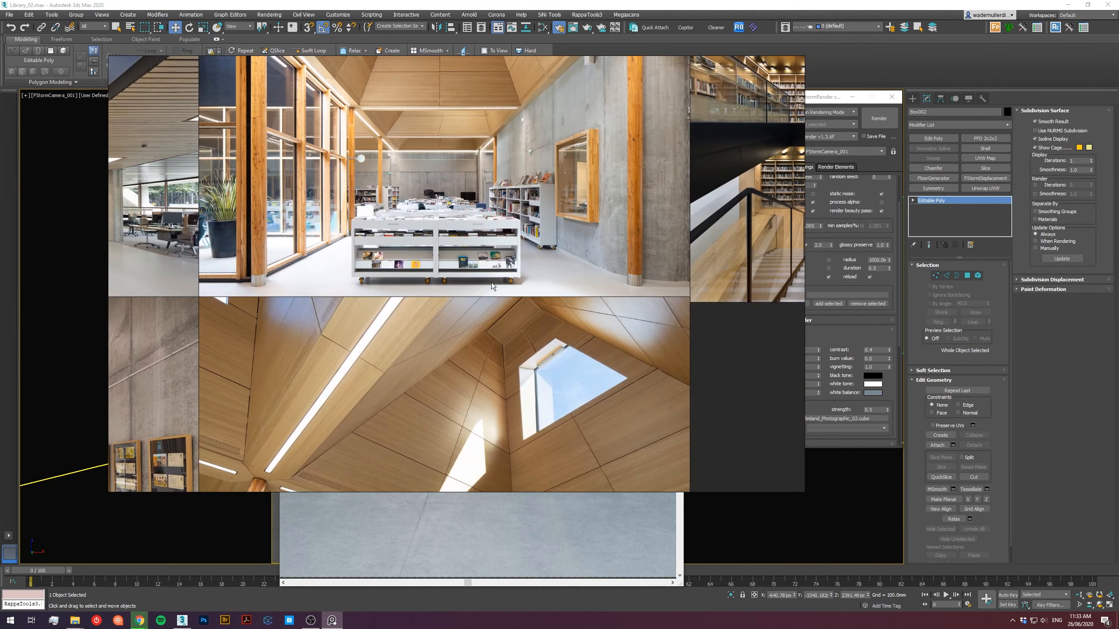
middle_drag(473, 226, 480, 312)
middle_drag(170, 489, 528, 191)
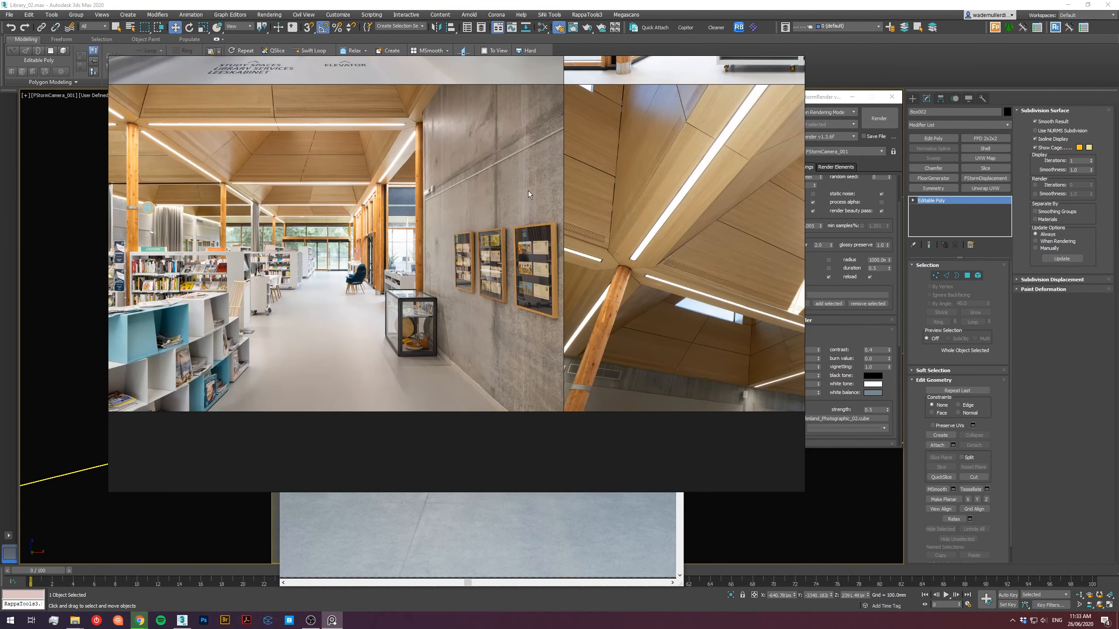
scroll(435, 323, down, 3)
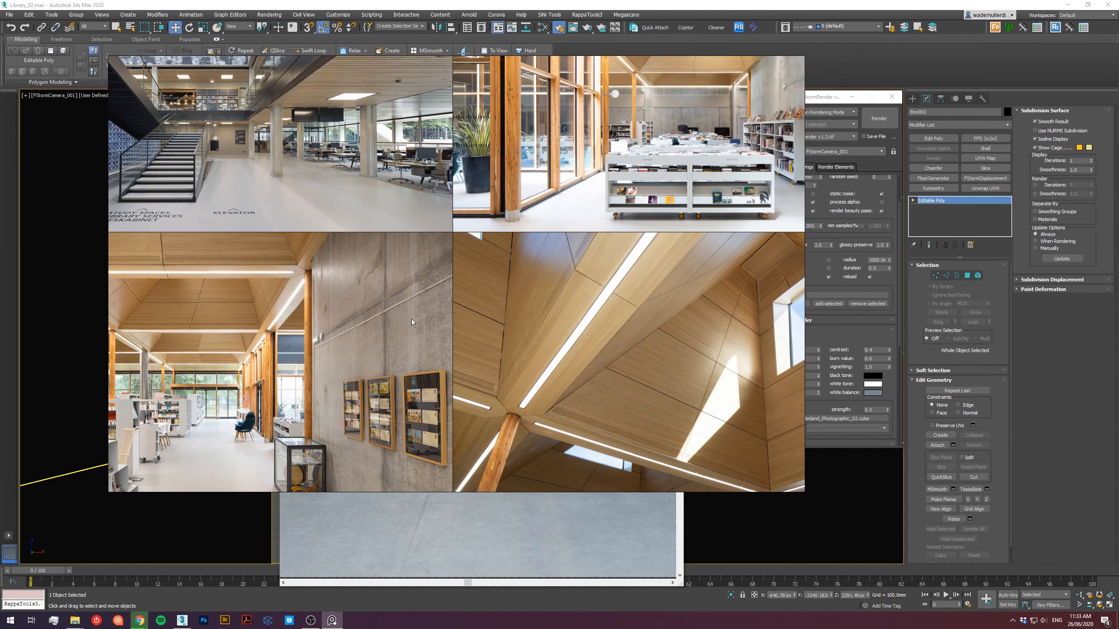
middle_drag(387, 304, 396, 293)
scroll(267, 445, up, 2)
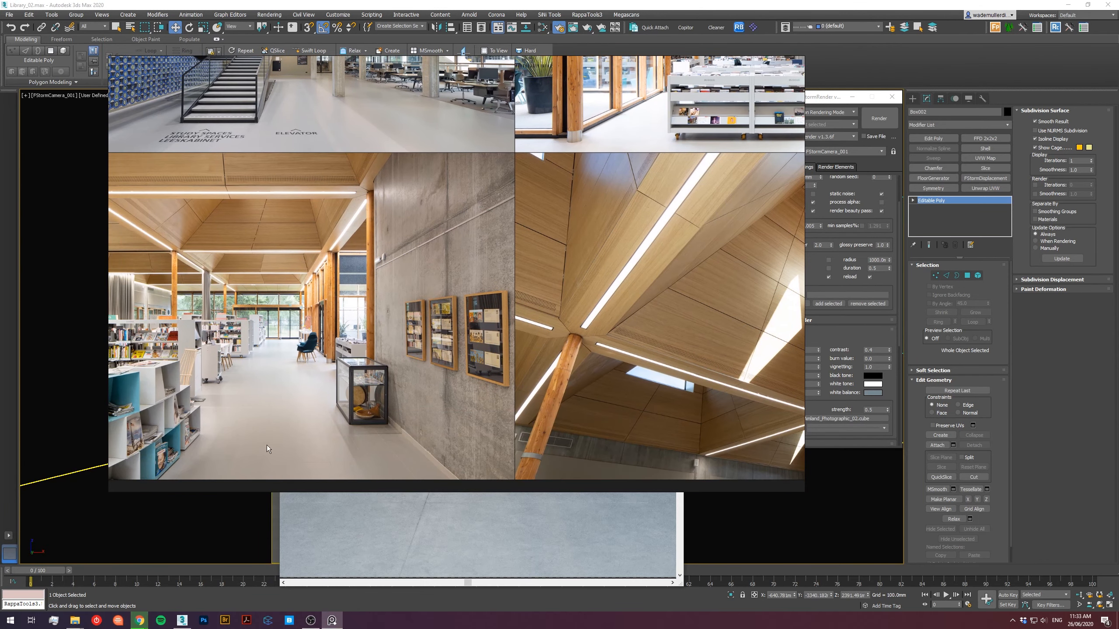
Examine the floor and concrete wall beside the glass display case in the reference photo.
middle_drag(286, 422, 360, 332)
scroll(337, 372, up, 5)
middle_drag(642, 235, 341, 182)
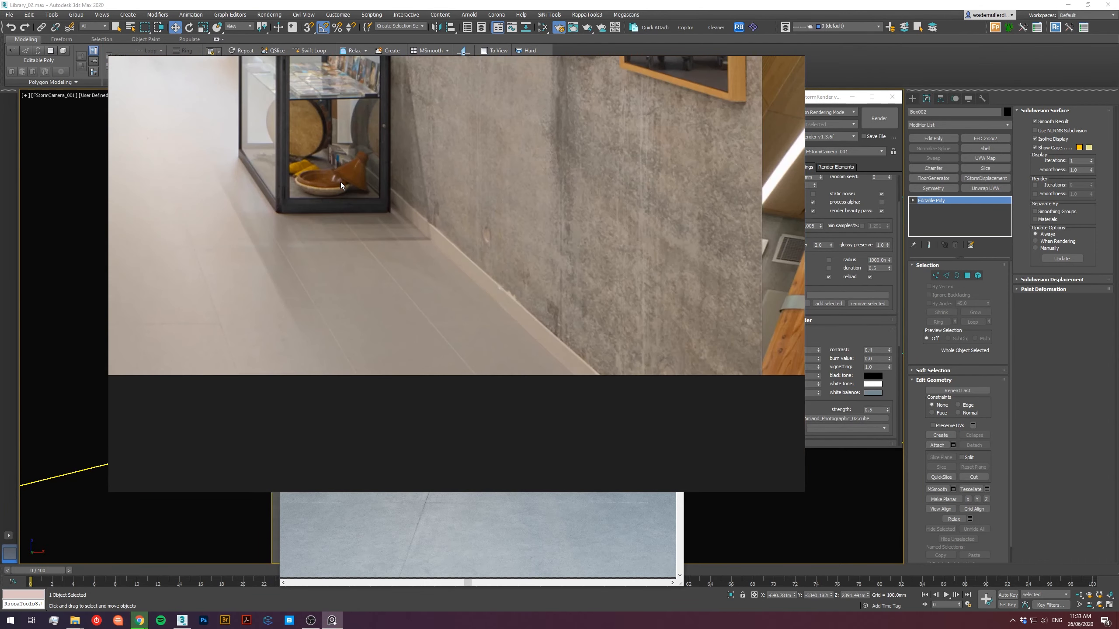
middle_drag(148, 333, 367, 299)
scroll(367, 299, up, 4)
scroll(367, 300, down, 7)
Examine the pale floor in the staircase hall reference photo, then put the reference board away.
middle_drag(456, 116, 378, 379)
scroll(630, 182, down, 4)
middle_drag(605, 118, 448, 311)
scroll(400, 310, up, 6)
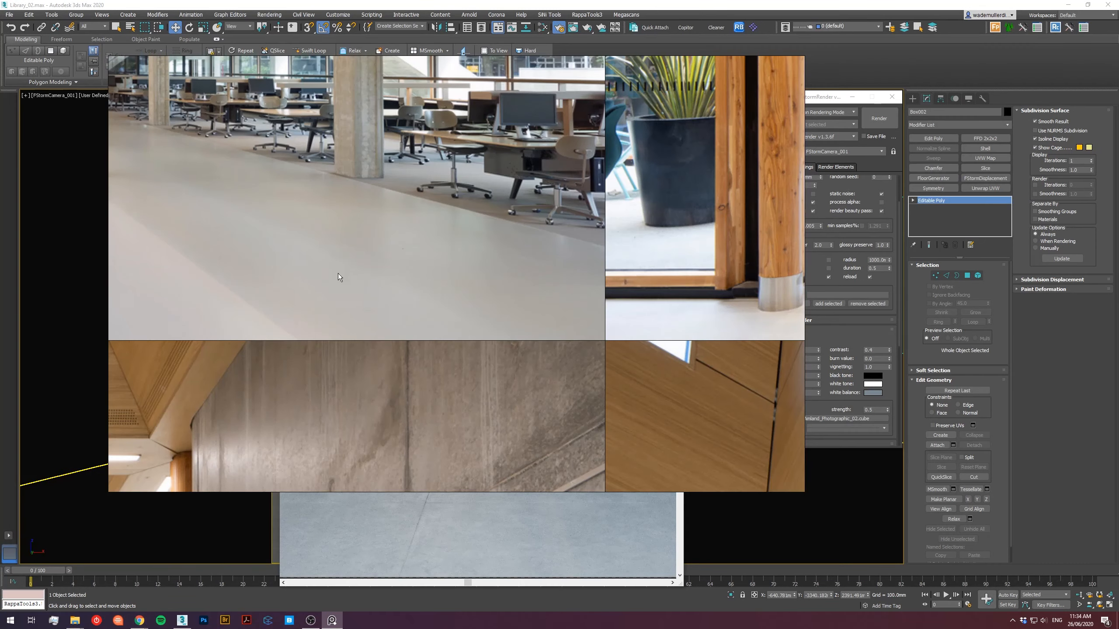
middle_drag(243, 250, 205, 337)
scroll(573, 323, down, 5)
middle_drag(467, 342, 288, 412)
scroll(544, 289, down, 5)
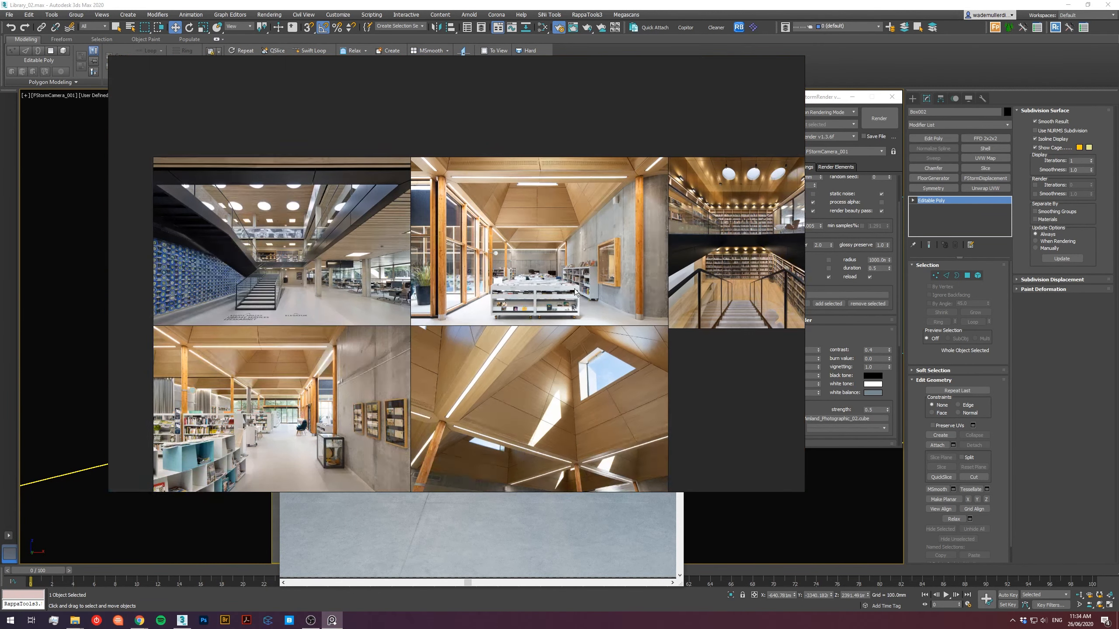
right_drag(755, 396, 1118, 238)
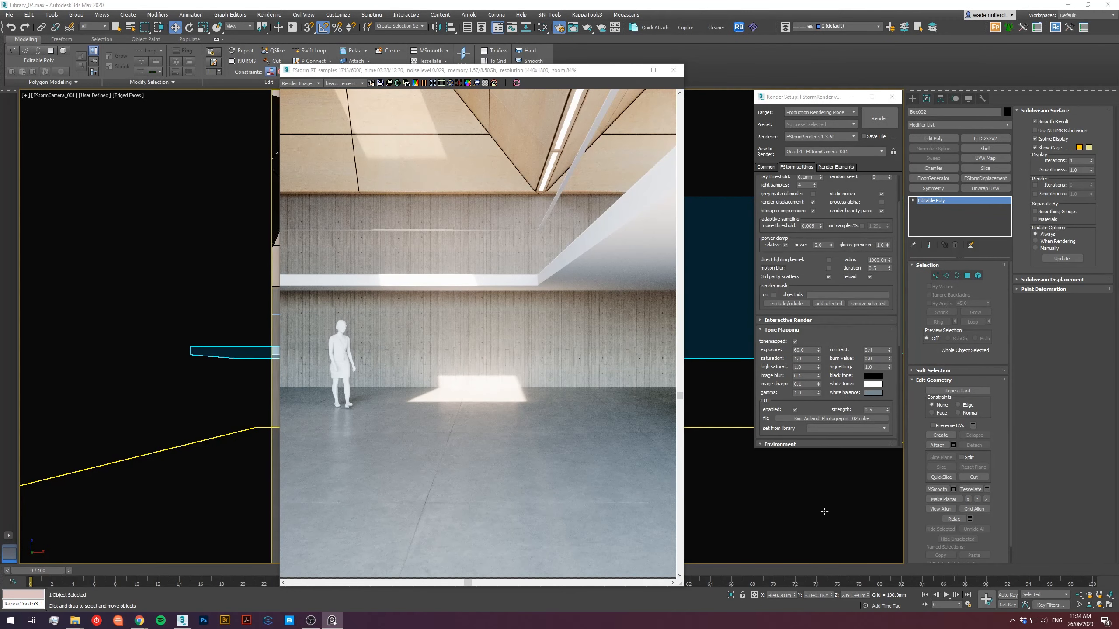
Select the wall object and set its box UVW mapping length, width and height to 3290 mm.
middle_drag(596, 517, 593, 515)
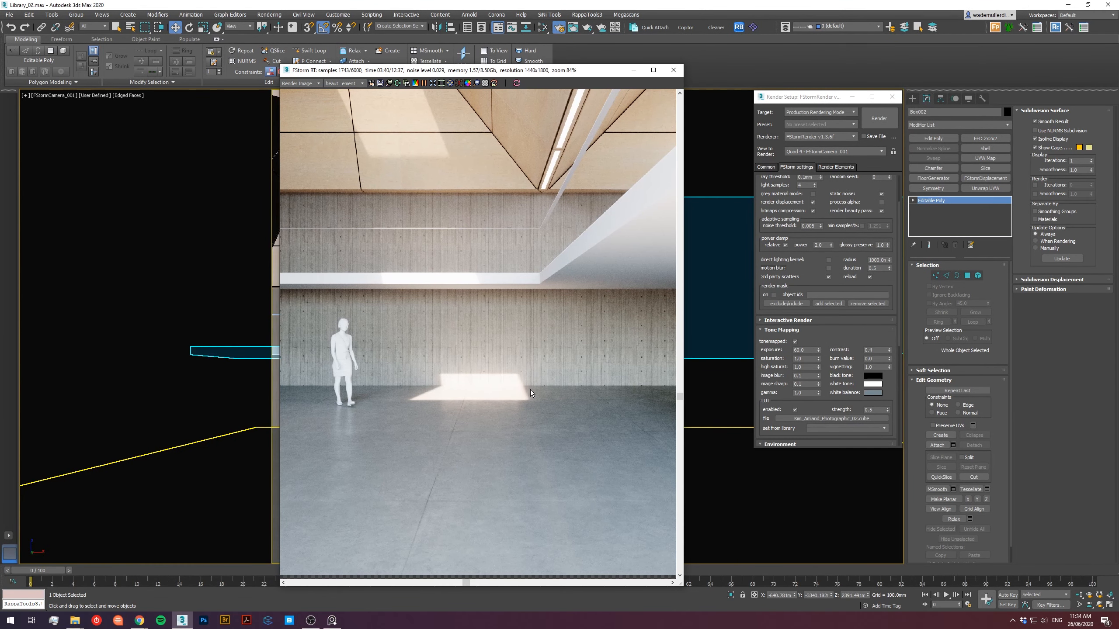
scroll(530, 389, down, 2)
middle_drag(507, 448, 442, 488)
scroll(441, 489, down, 1)
drag(502, 71, 836, 33)
click(472, 405)
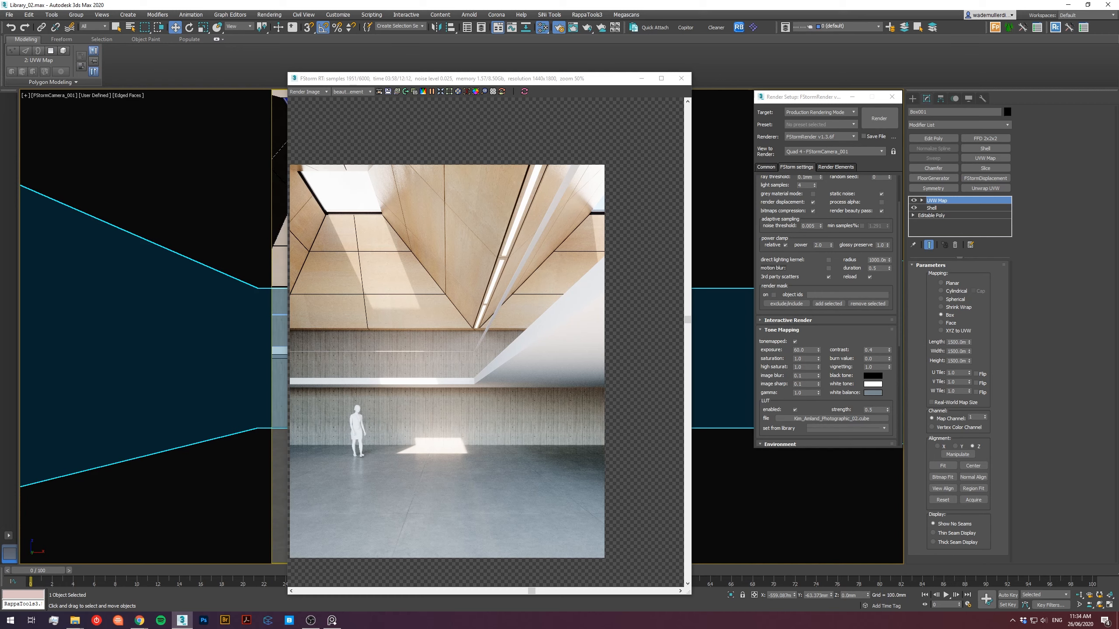
drag(557, 80, 549, 51)
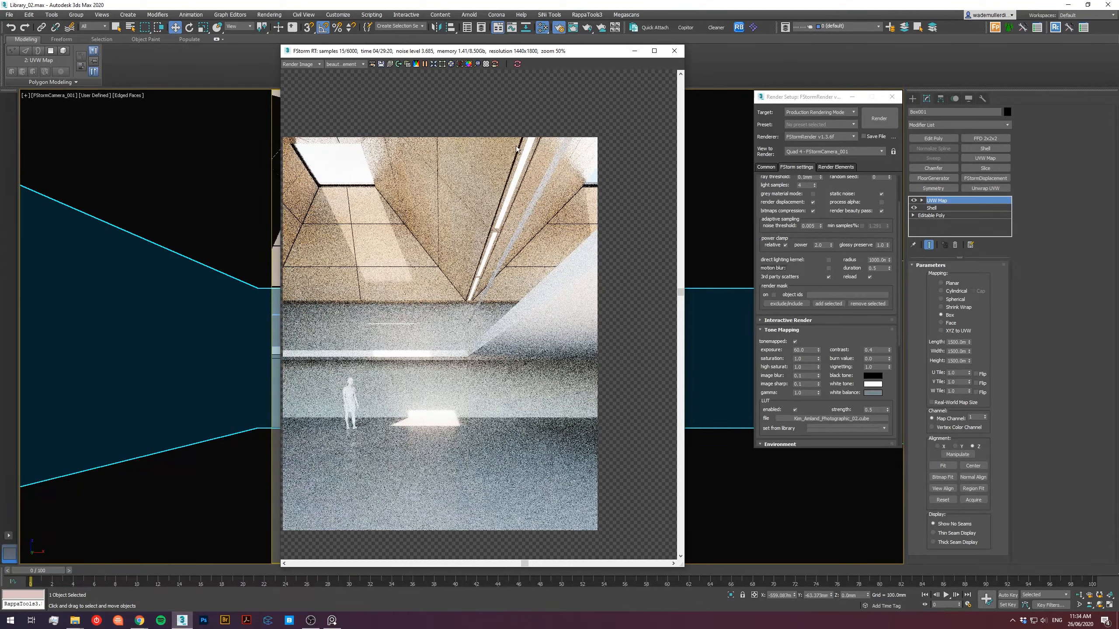
drag(578, 52, 499, 50)
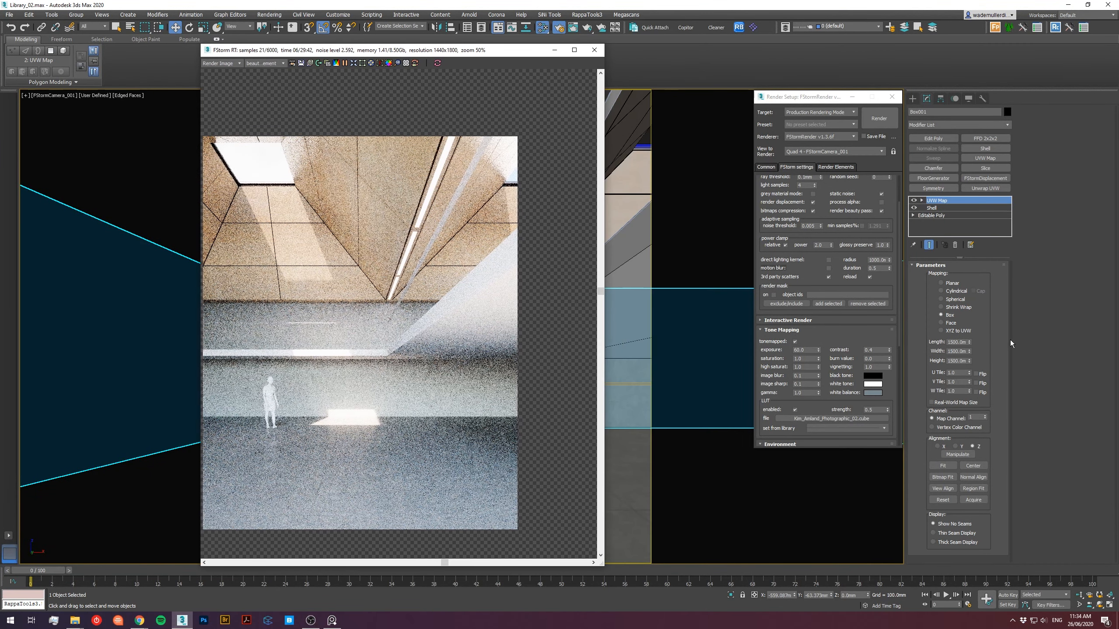
double_click(956, 343)
text(3)
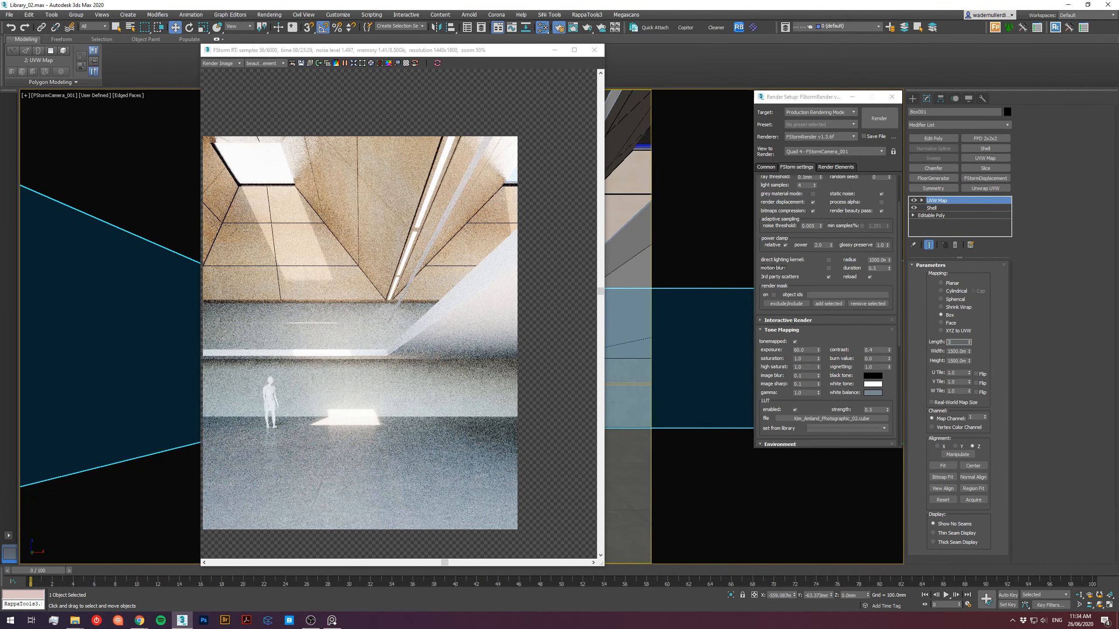
text(290)
key(Tab)
text(3290)
key(Tab)
text(3290)
key(Return)
text(3290)
key(Return)
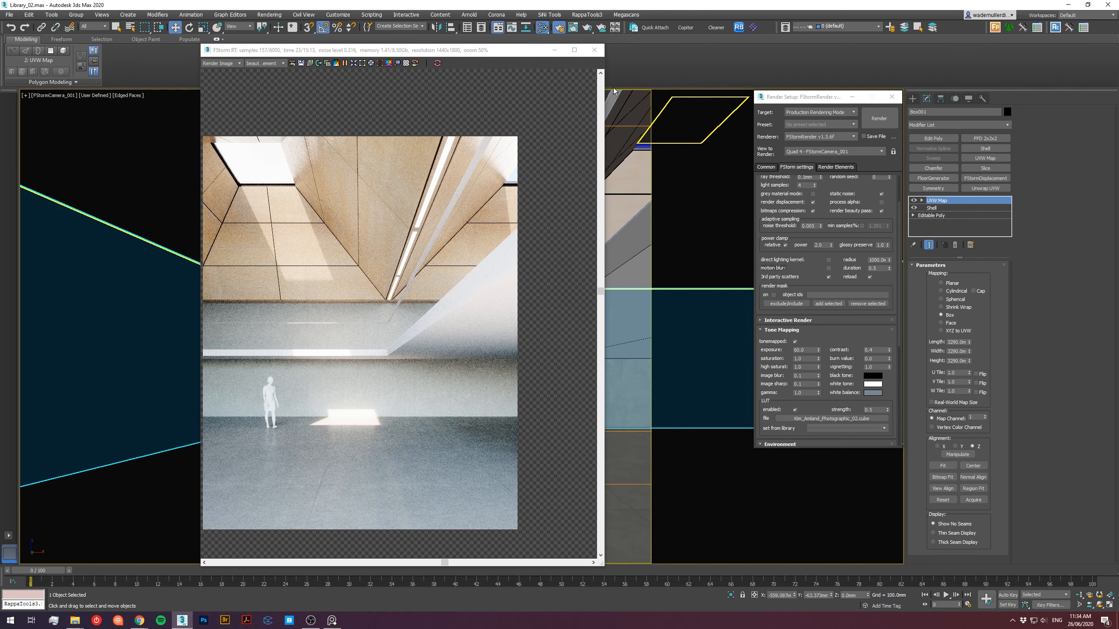
Select the floor and set its material's diffuse colour to a slightly warm grey, RGB 162, 162, 157.
drag(495, 51, 242, 45)
click(434, 478)
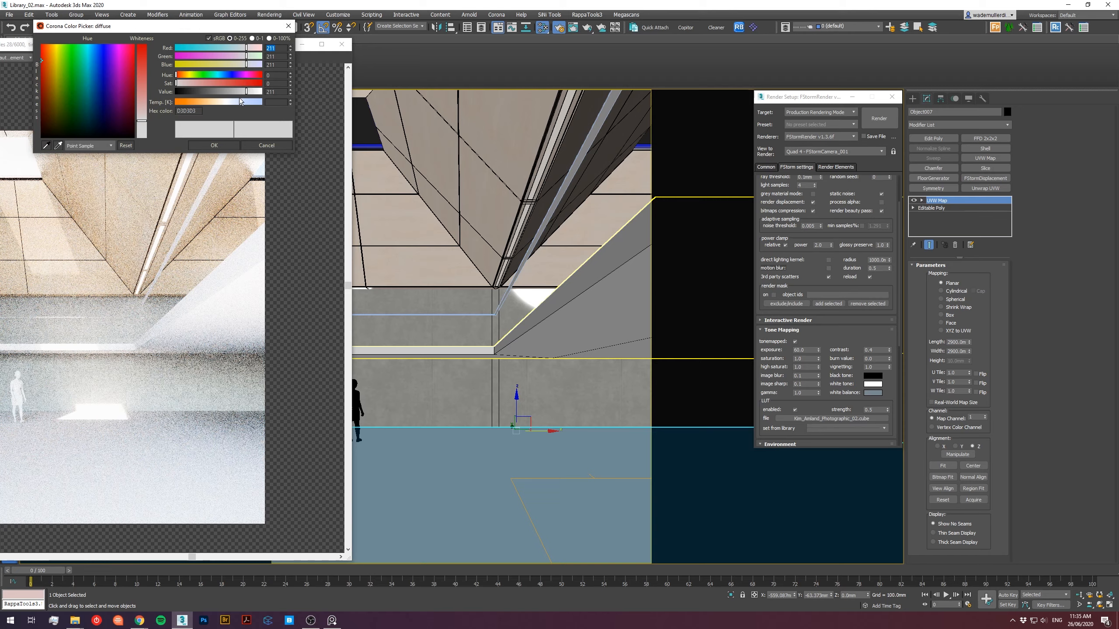
drag(242, 91, 229, 92)
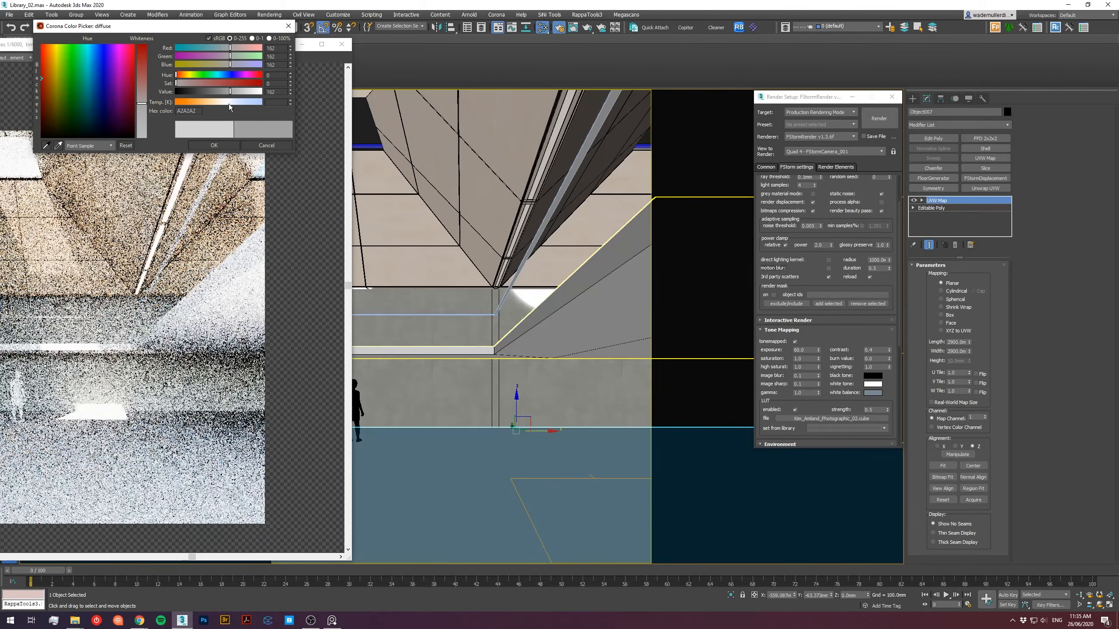
click(225, 144)
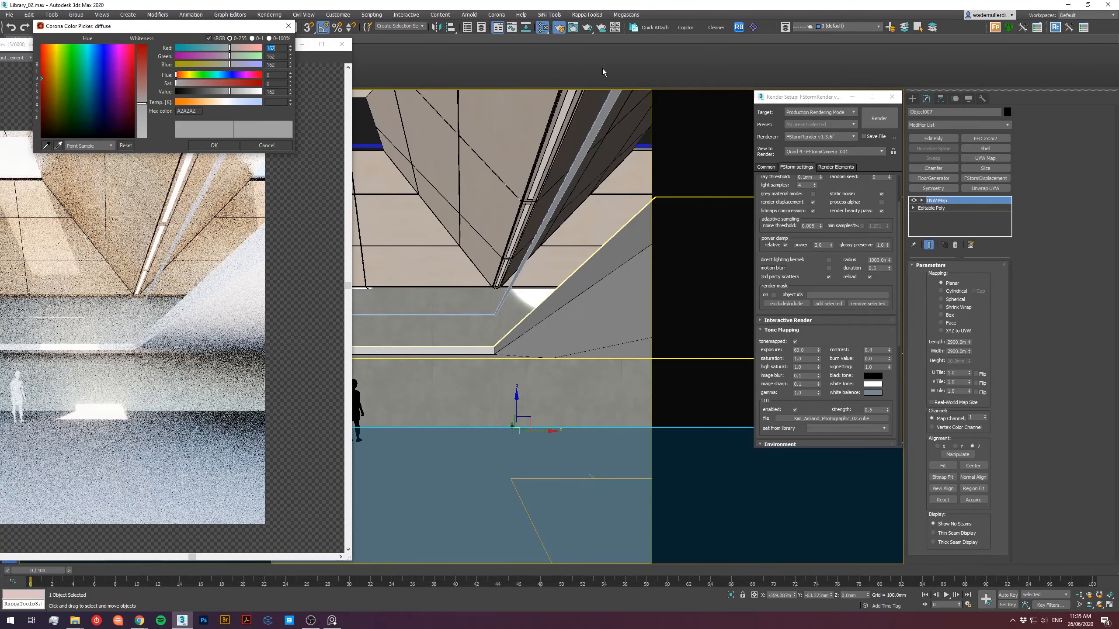
drag(1118, 47, 676, 2)
scroll(661, 203, up, 2)
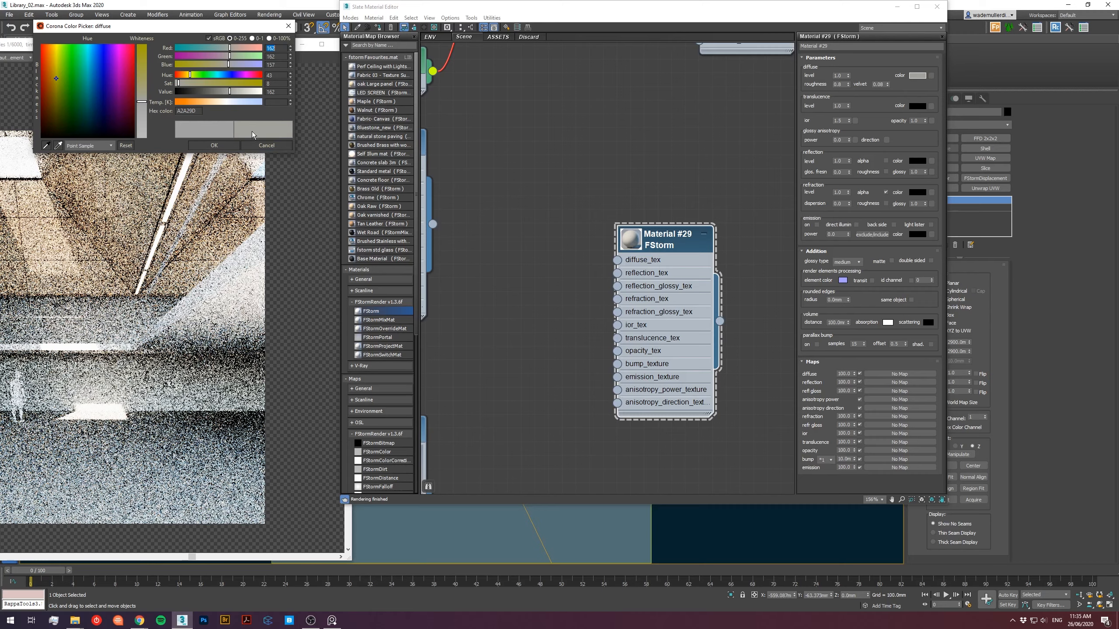
click(214, 145)
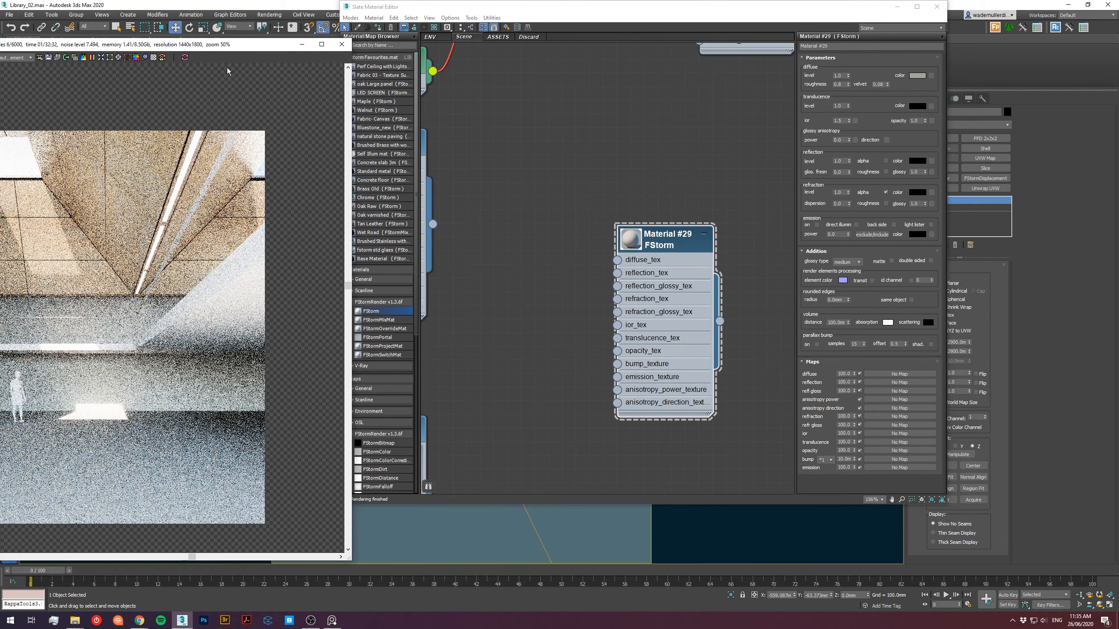
Restart the interactive render and inspect the floor, back wall and standing figure up close.
drag(248, 48, 372, 14)
scroll(290, 404, up, 4)
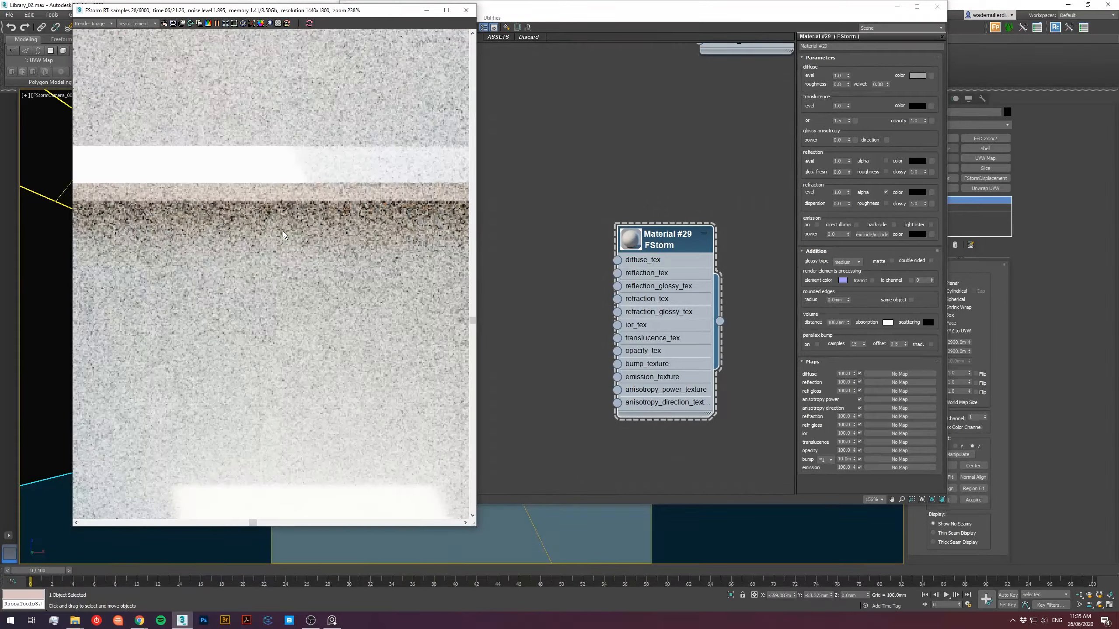
scroll(274, 223, down, 4)
scroll(265, 205, up, 4)
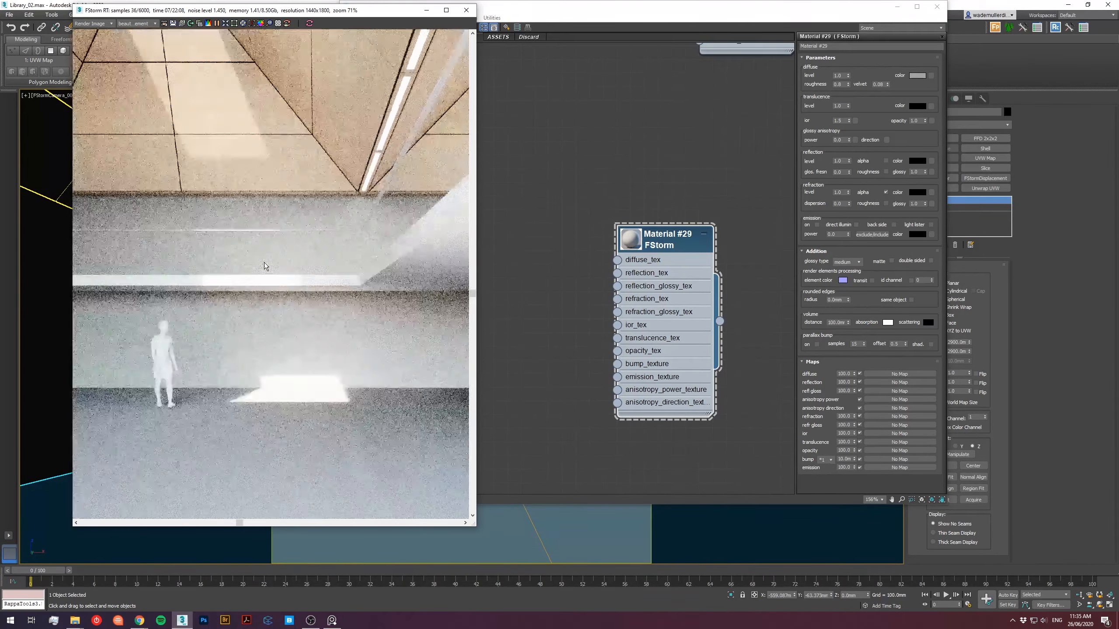
click(310, 24)
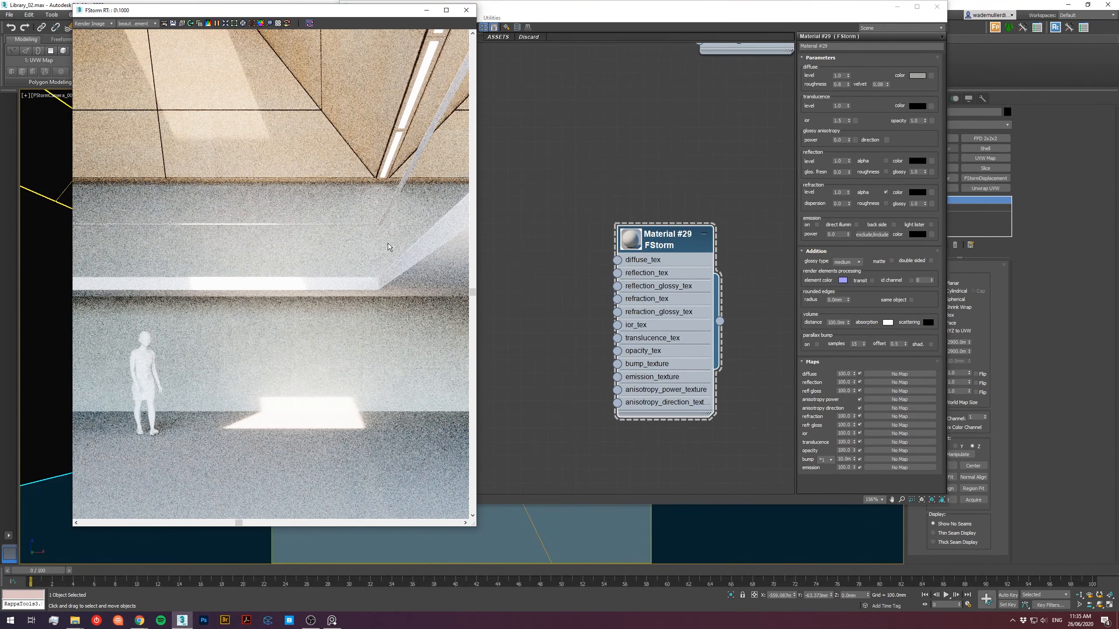
scroll(260, 269, down, 3)
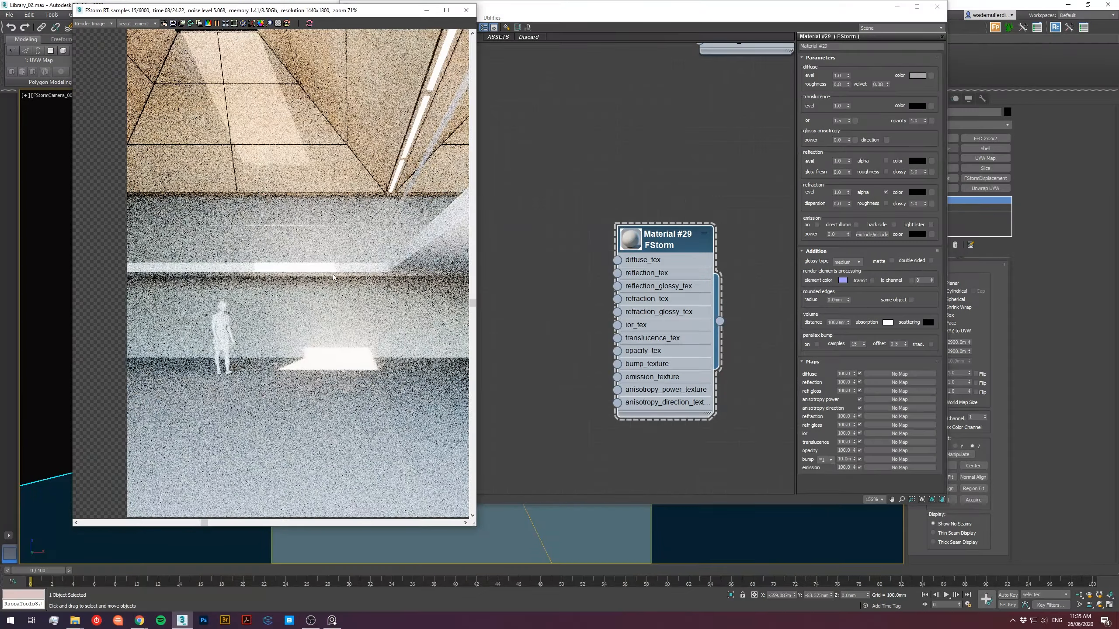
middle_drag(412, 275, 334, 251)
Set the floor material's reflection colour to white.
click(702, 239)
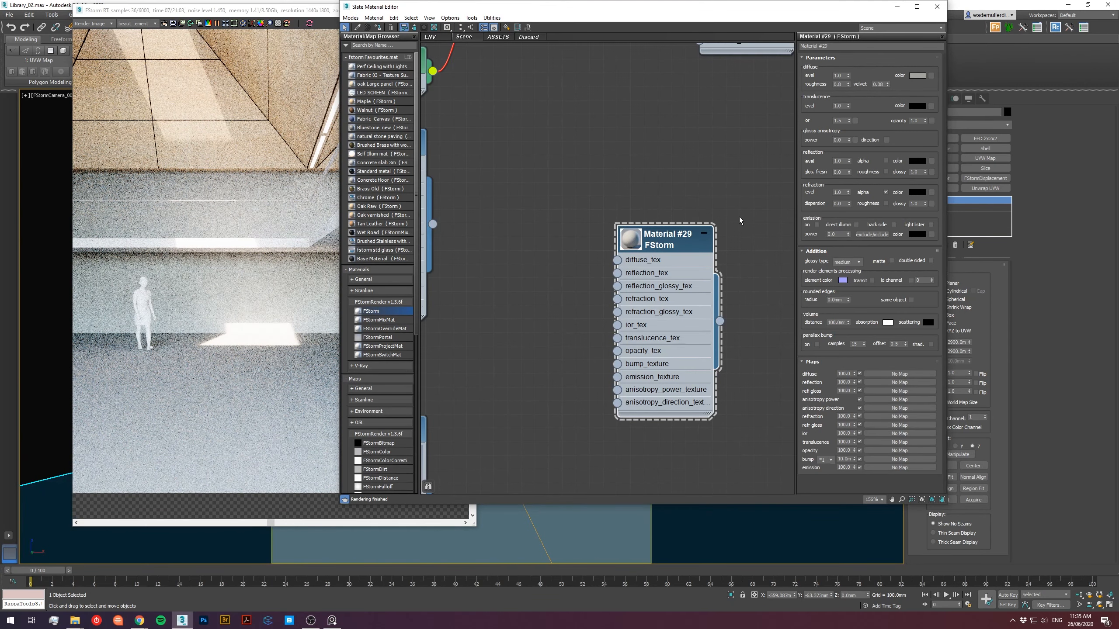
click(918, 161)
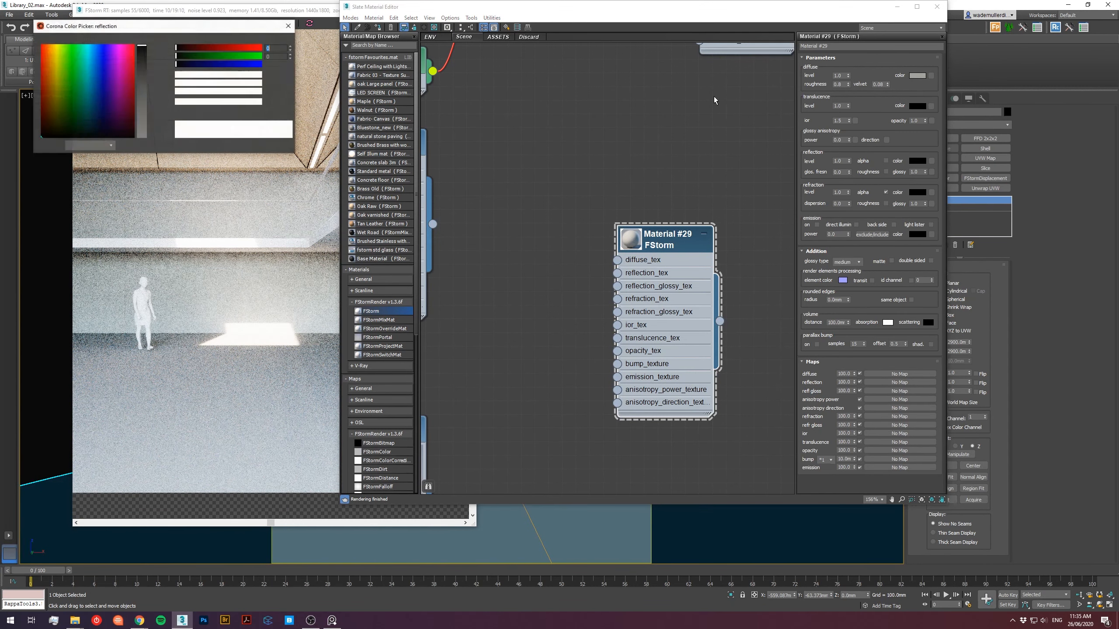
click(260, 92)
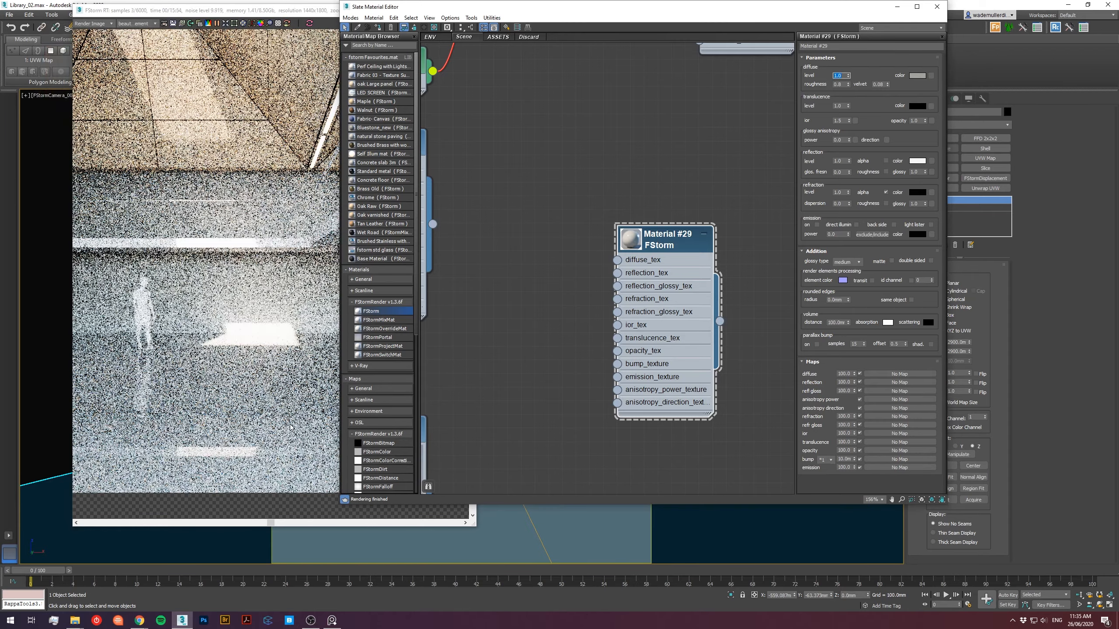
Limit the interactive render to a region around the standing figure and its reflection in the floor.
scroll(260, 440, up, 3)
click(280, 364)
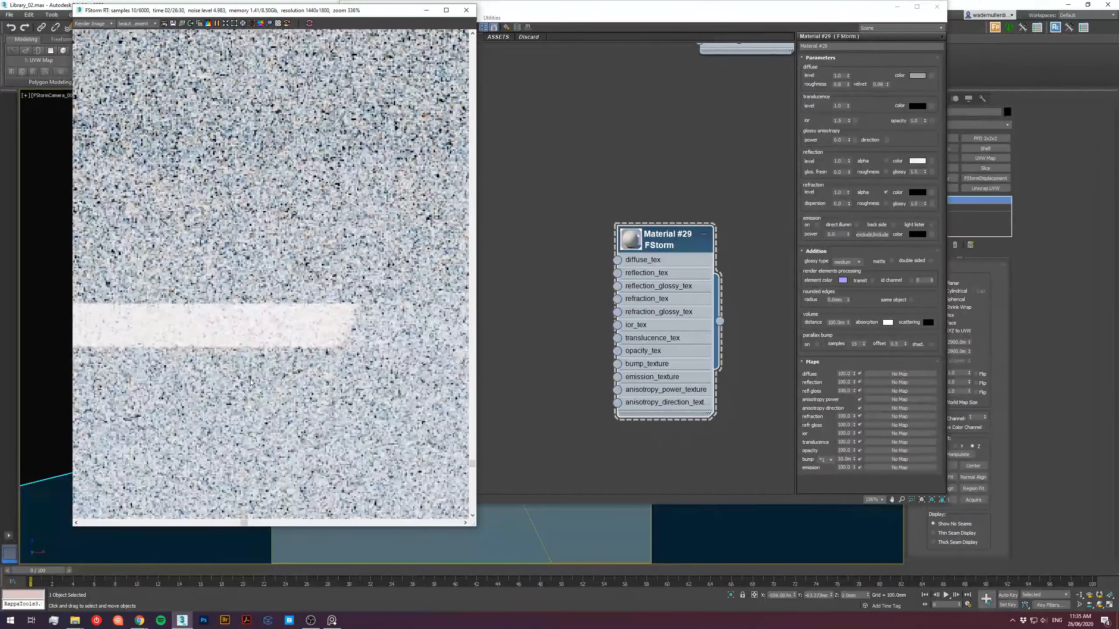
scroll(308, 361, down, 3)
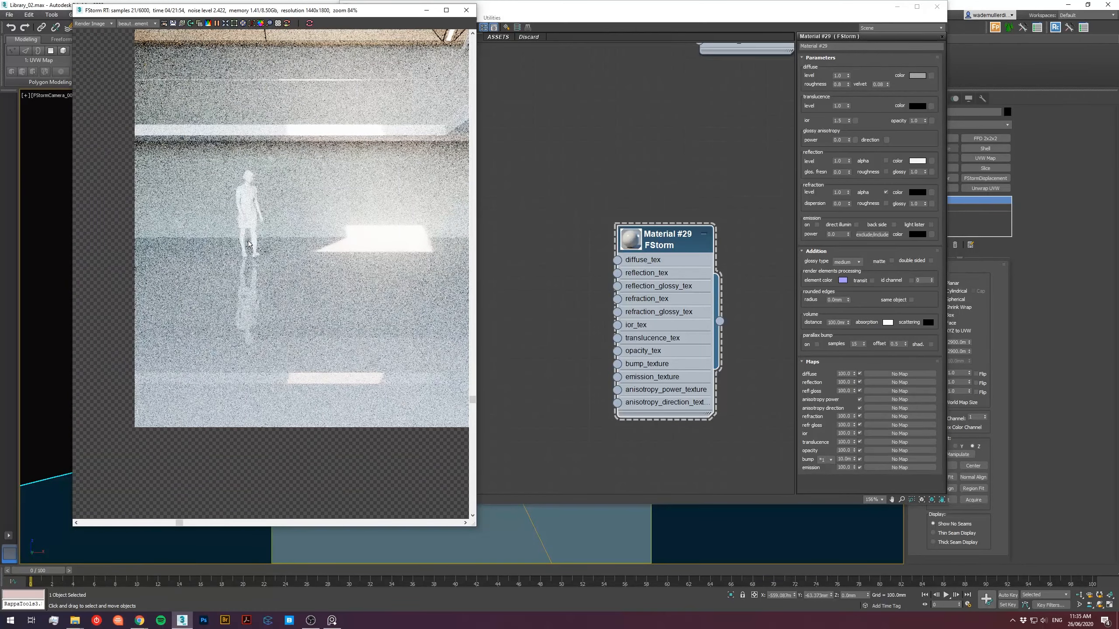
scroll(249, 268, up, 4)
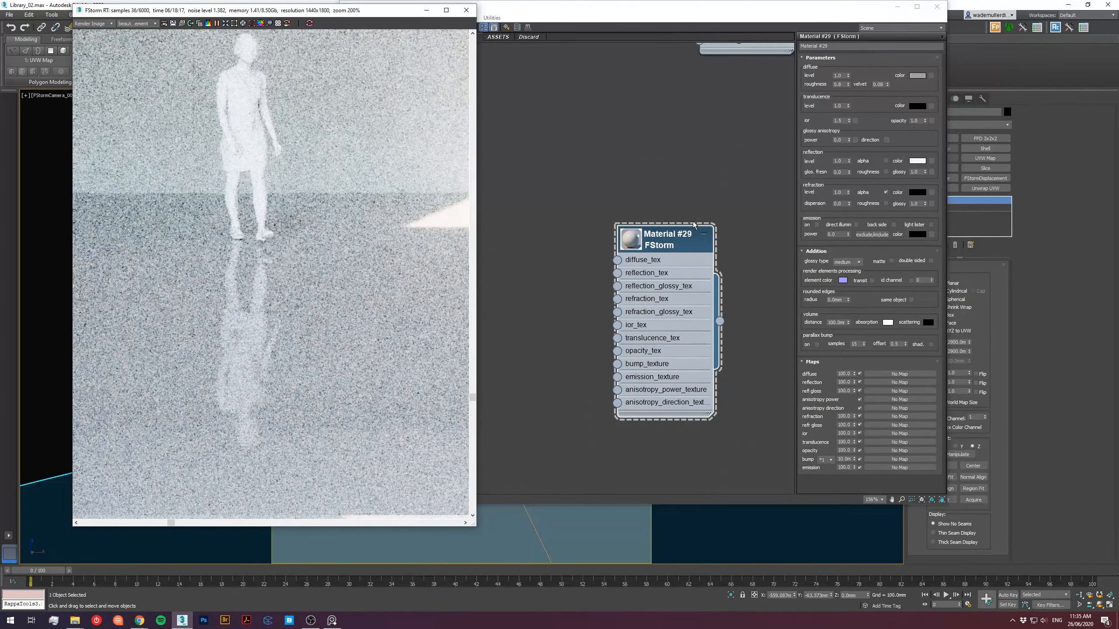
click(680, 245)
click(264, 12)
click(233, 23)
mouse_move(149, 116)
mouse_down()
mouse_move(358, 418)
mouse_move(426, 439)
mouse_up()
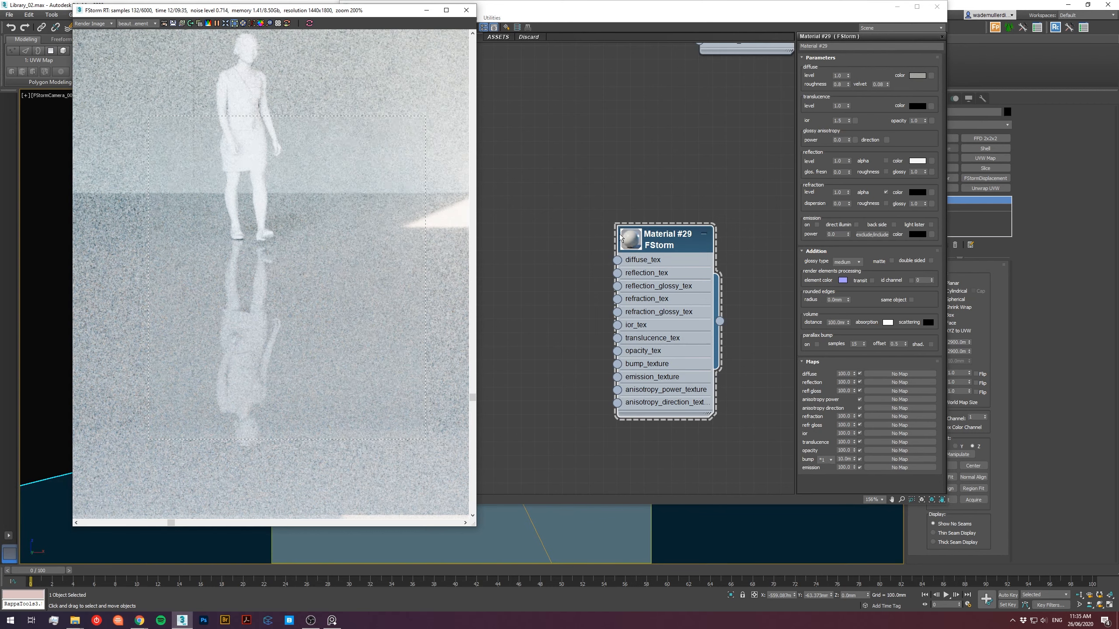
Load PlasterMaxBeerR.jpg from the Plaster Board textures folder as a bitmap and connect it to the floor material's reflection glossiness.
click(671, 238)
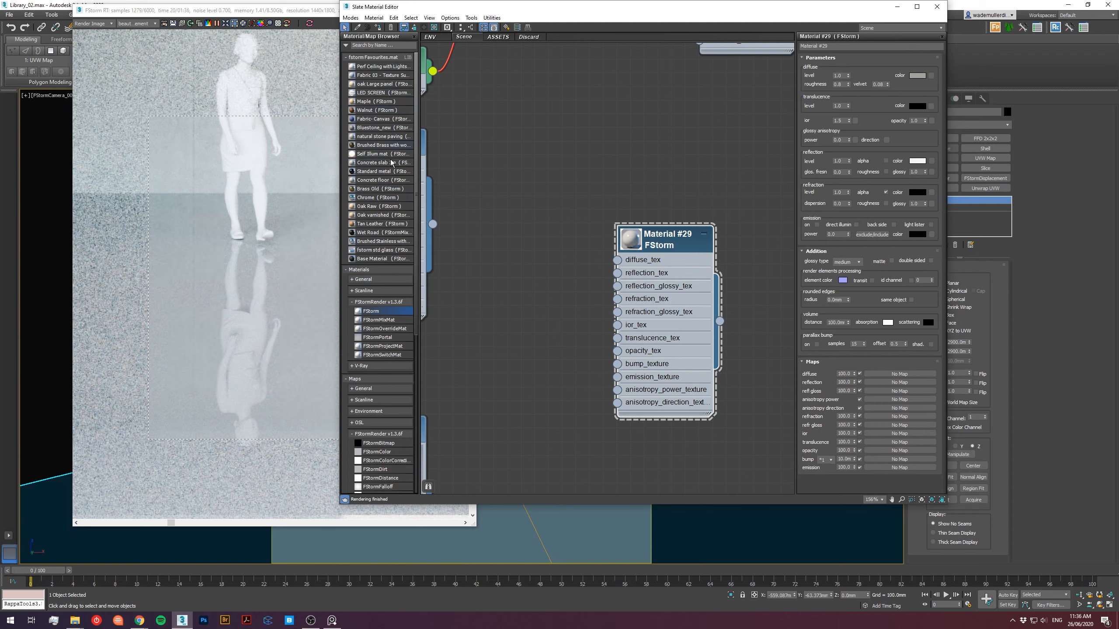
click(524, 236)
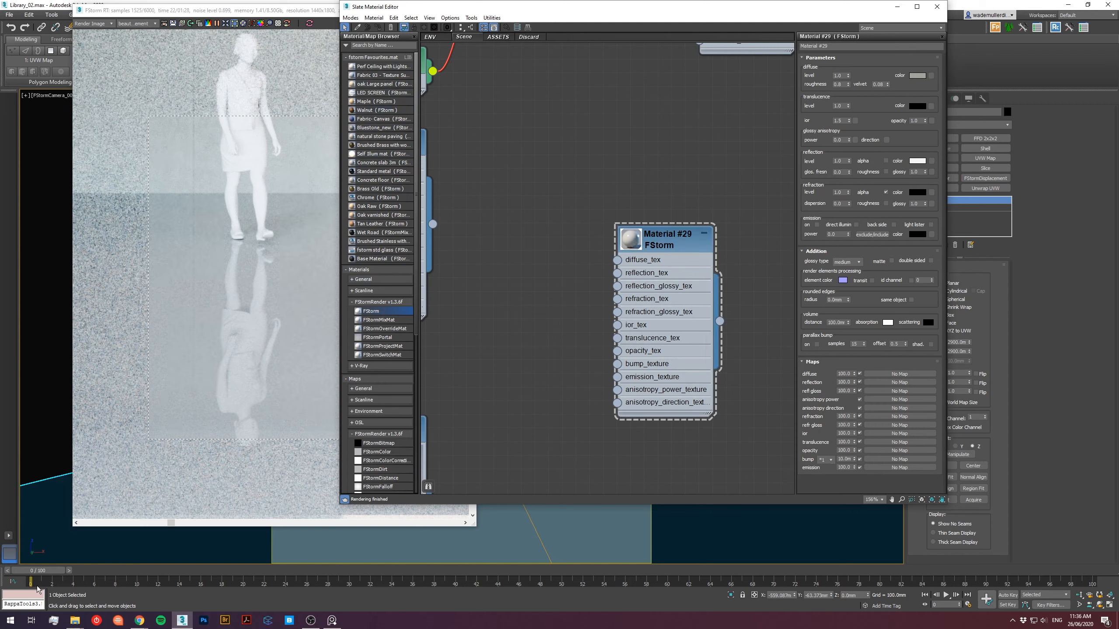
mouse_move(75, 620)
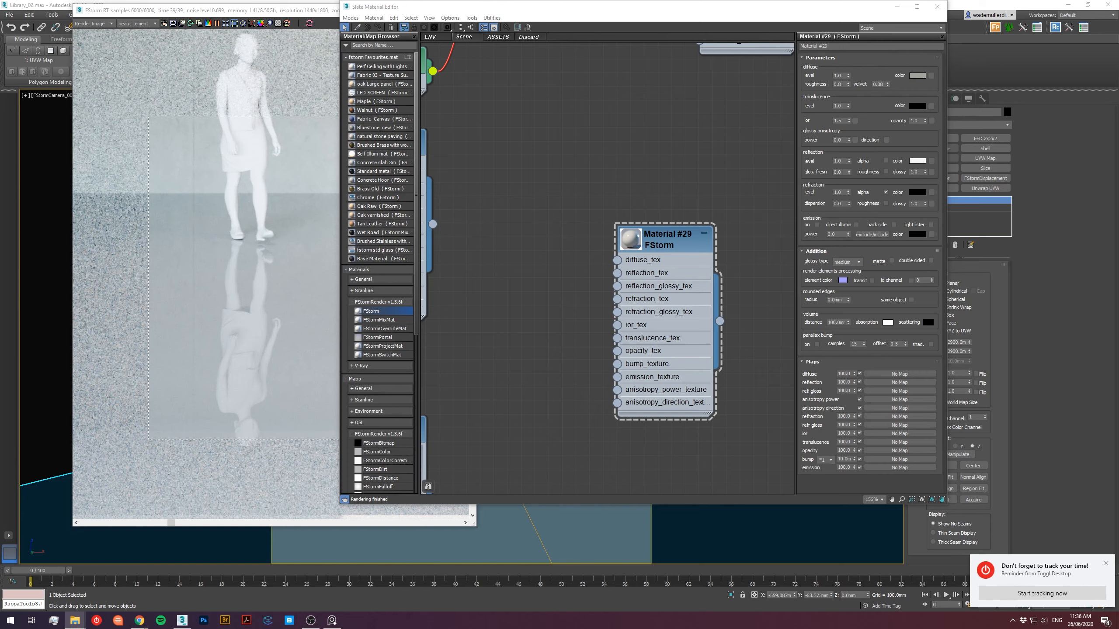
drag(1118, 74, 734, 74)
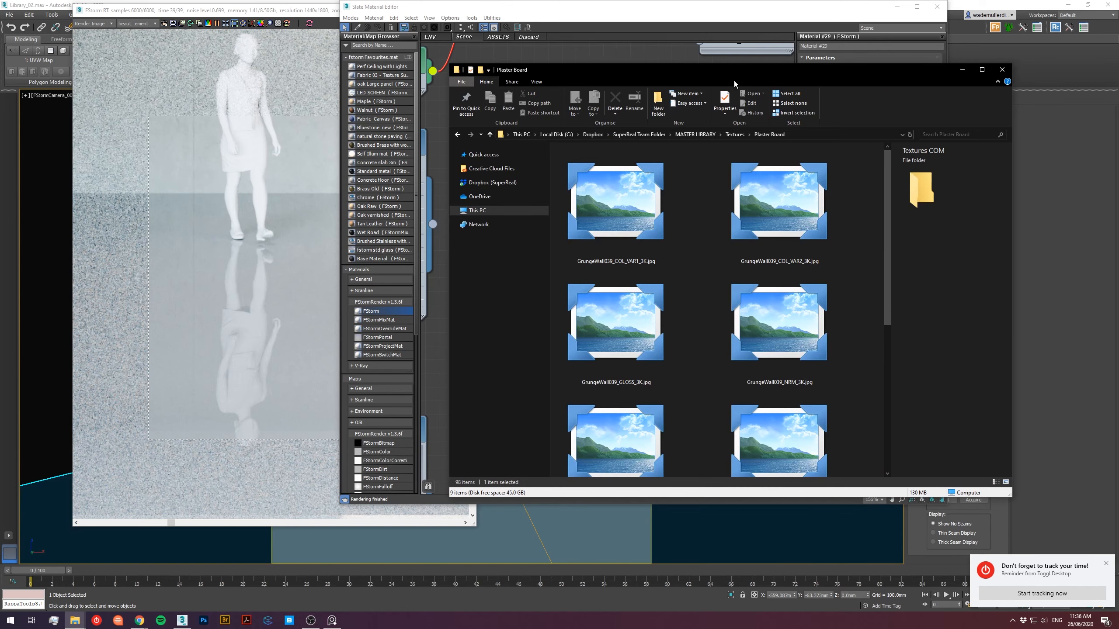
click(769, 296)
scroll(776, 402, down, 5)
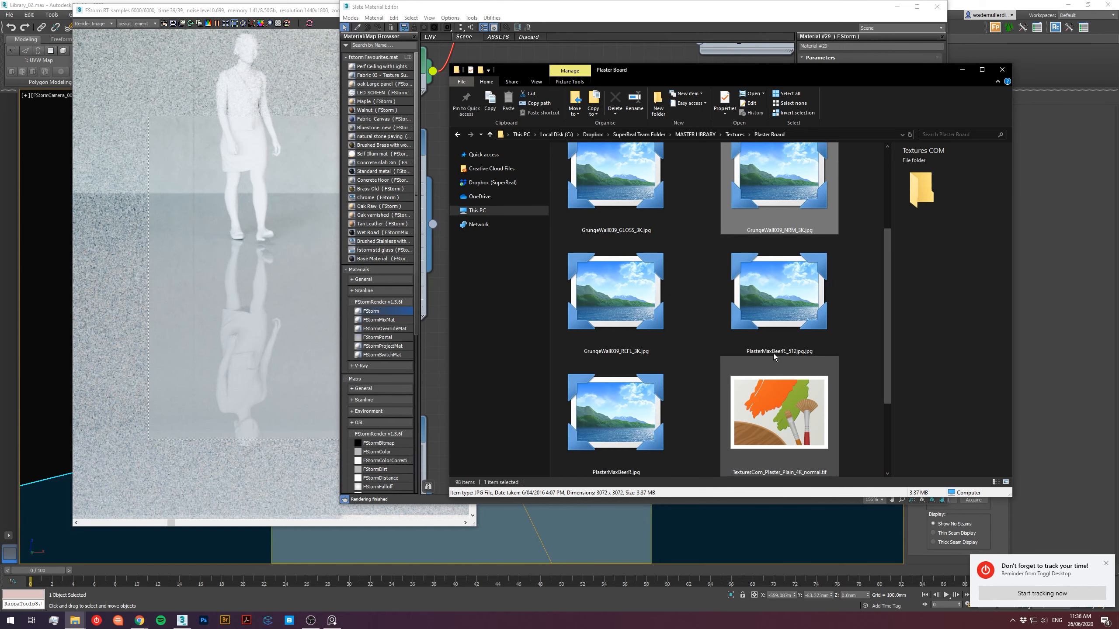
click(768, 293)
click(659, 409)
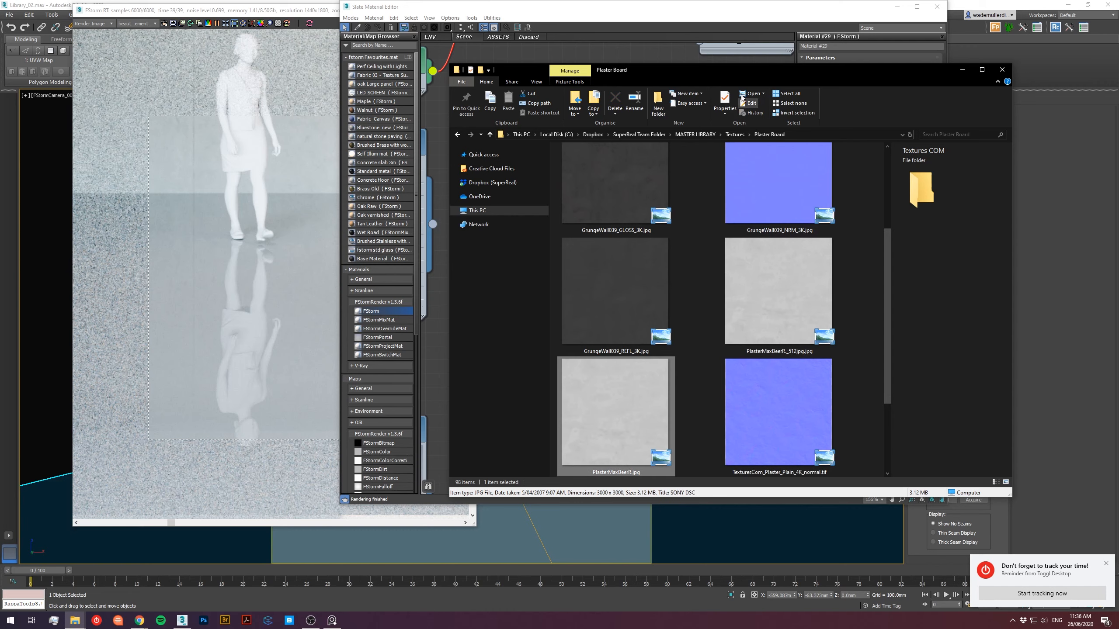
drag(743, 72, 1118, 74)
drag(1118, 334, 445, 295)
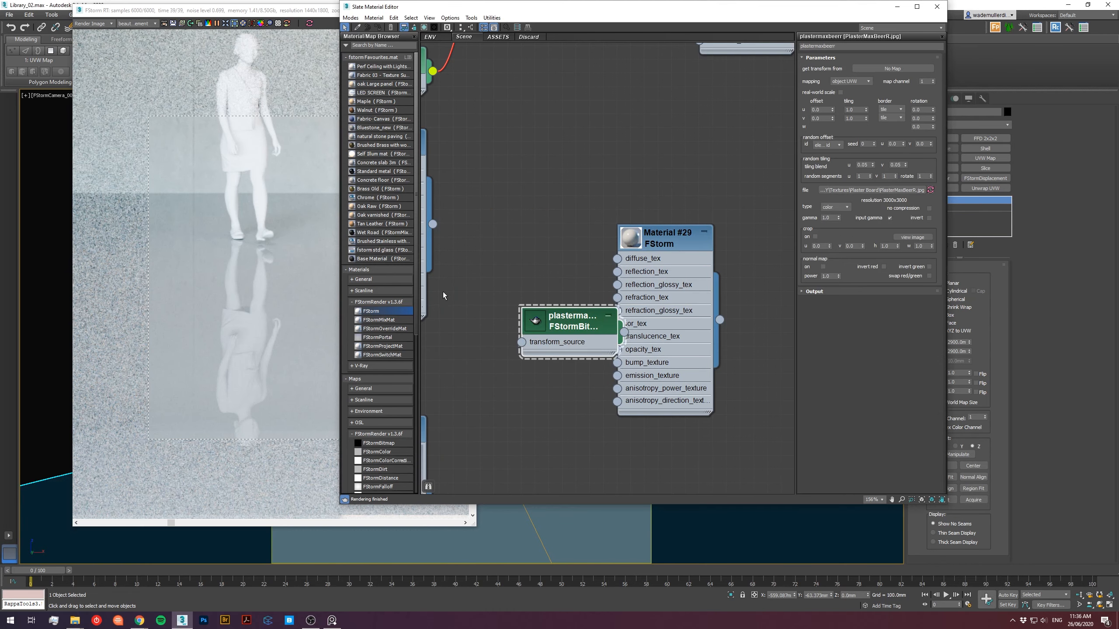
drag(569, 323, 617, 285)
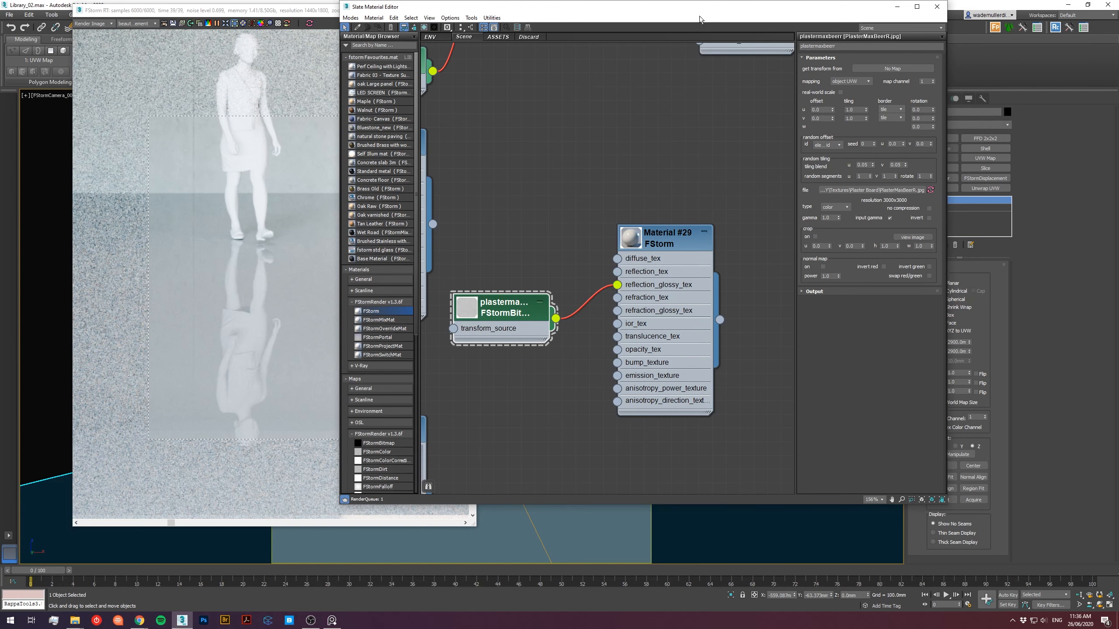
Place the material editor beside the render, check the floor reflection in the region, and enlarge the floor material's preview.
drag(697, 13, 842, 61)
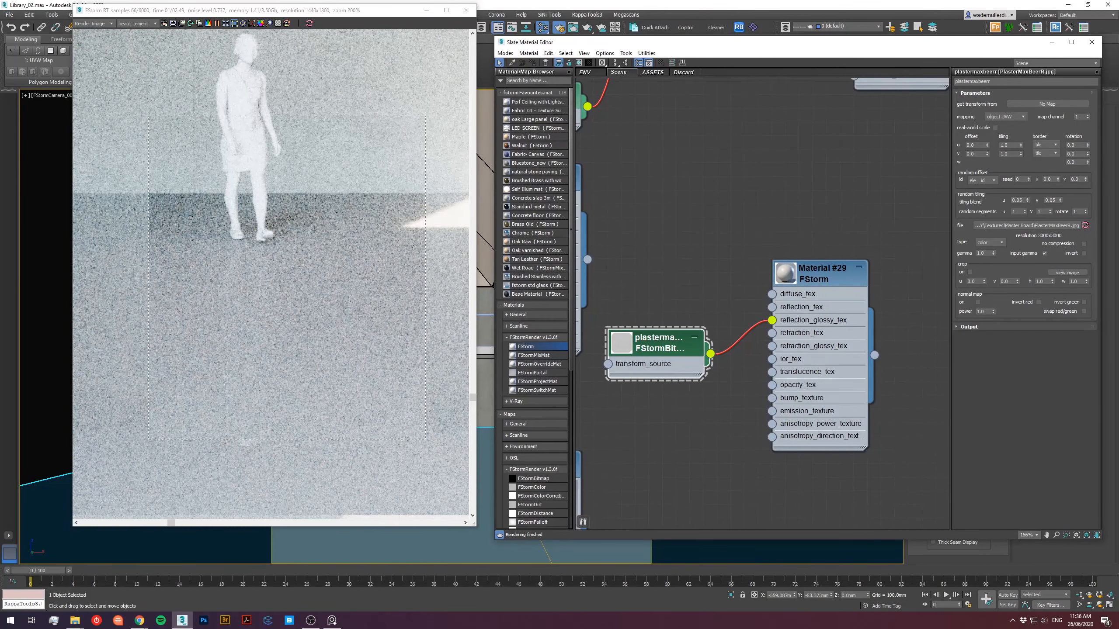
middle_drag(254, 408, 282, 322)
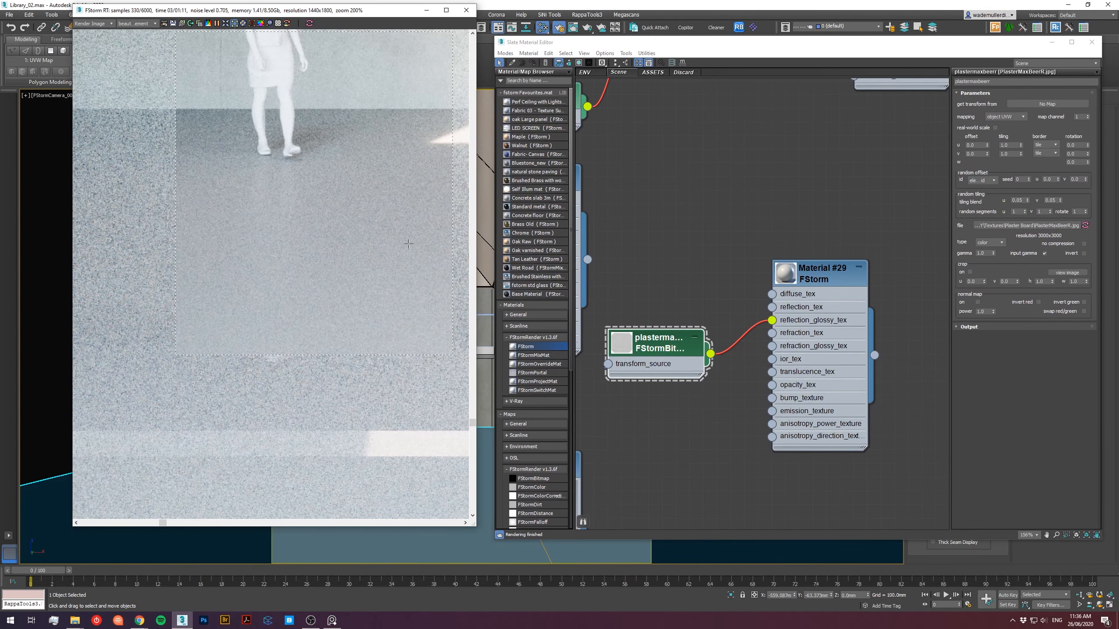
double_click(827, 272)
double_click(787, 274)
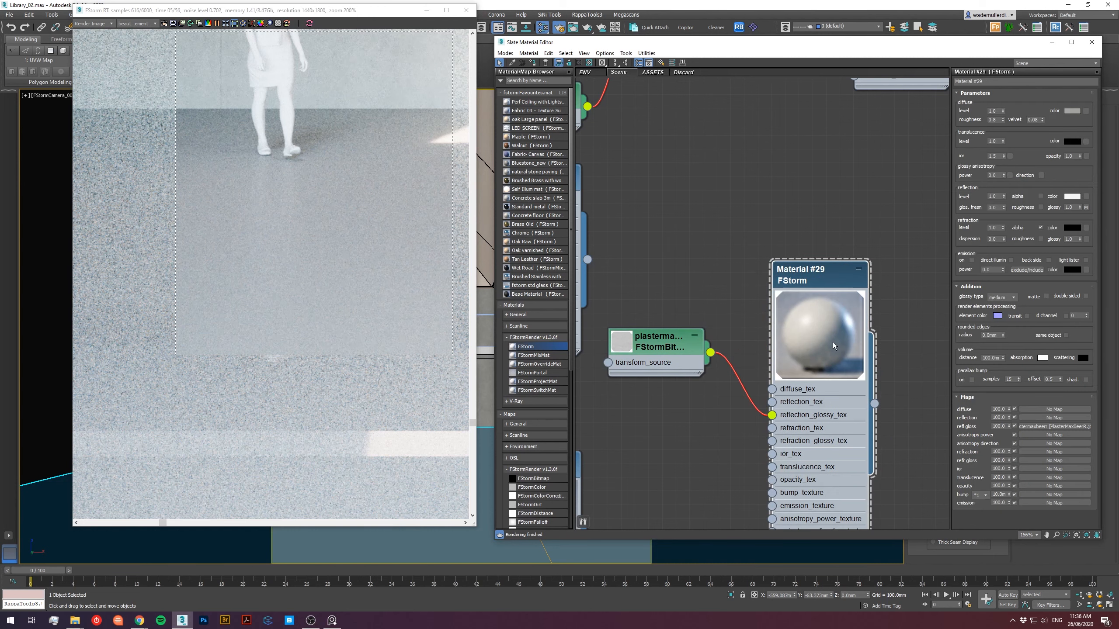
scroll(834, 344, up, 2)
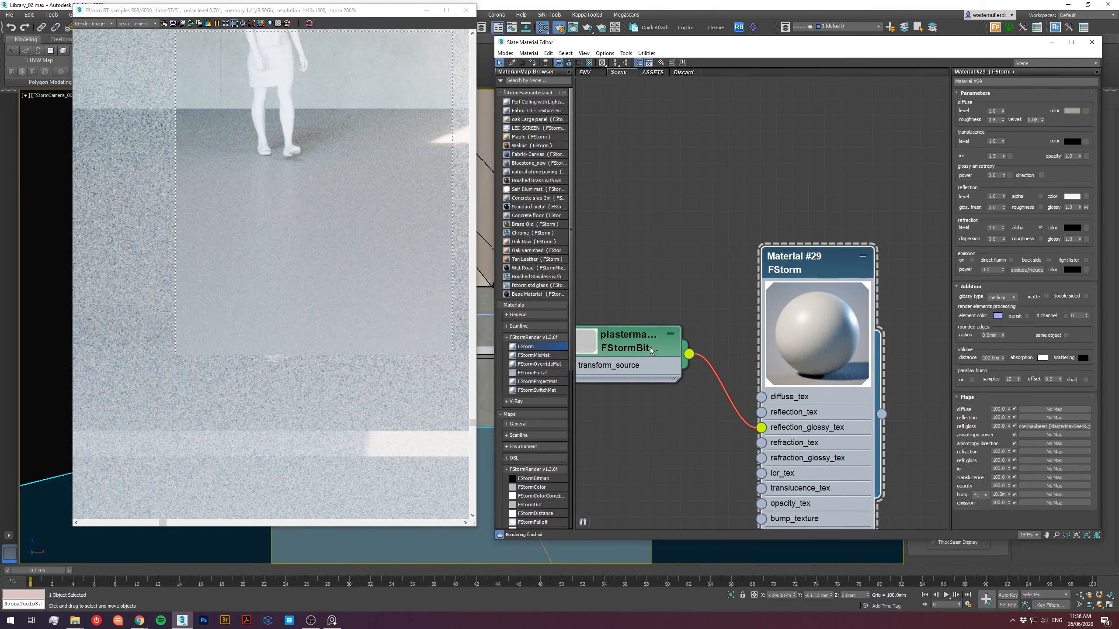
Insert an FStorm colour correction between the plaster bitmap and the floor's reflection glossiness, with contrast set to 0.9.
drag(652, 349, 588, 380)
drag(546, 497, 703, 406)
click(711, 423)
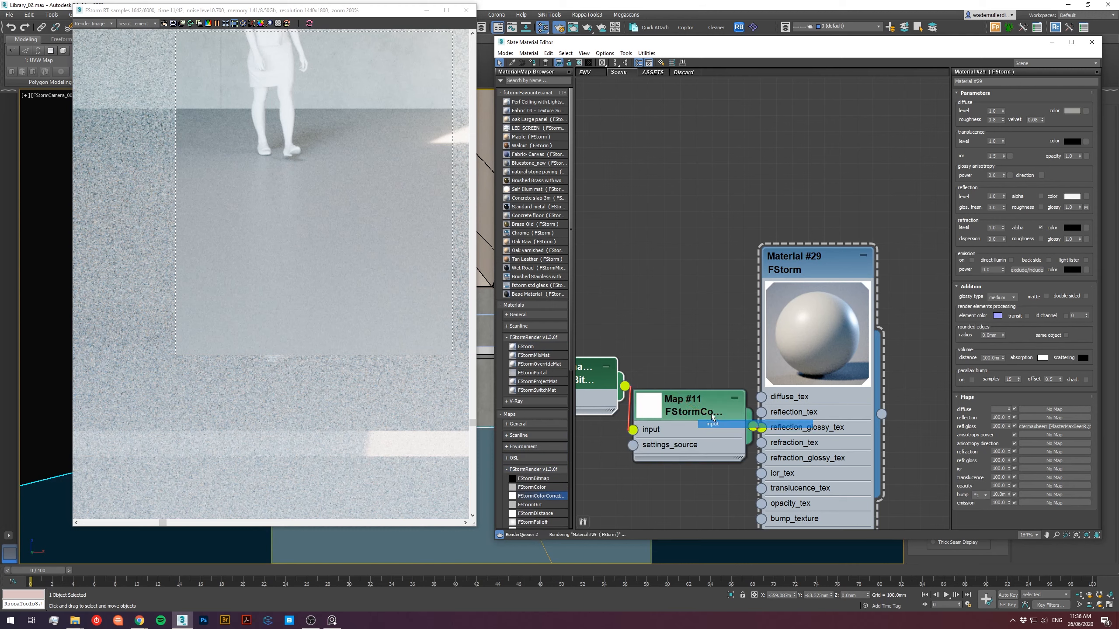
double_click(687, 408)
click(999, 170)
text(0.9)
key(Return)
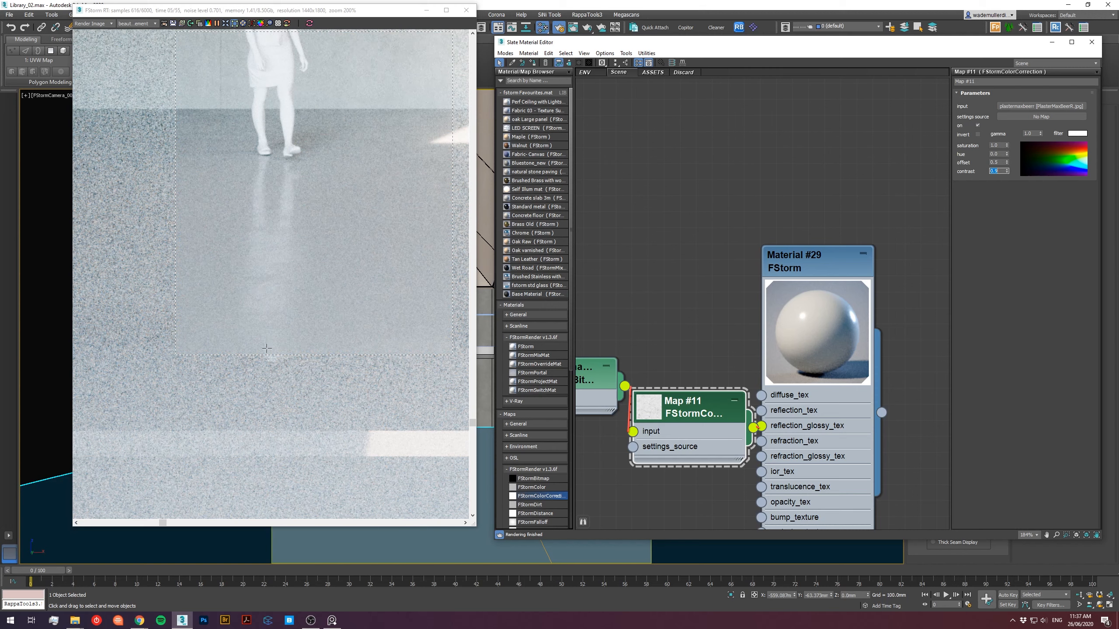
Darken the floor material's diffuse colour to RGB 152, 152, 147 while comparing it in the render region.
click(823, 269)
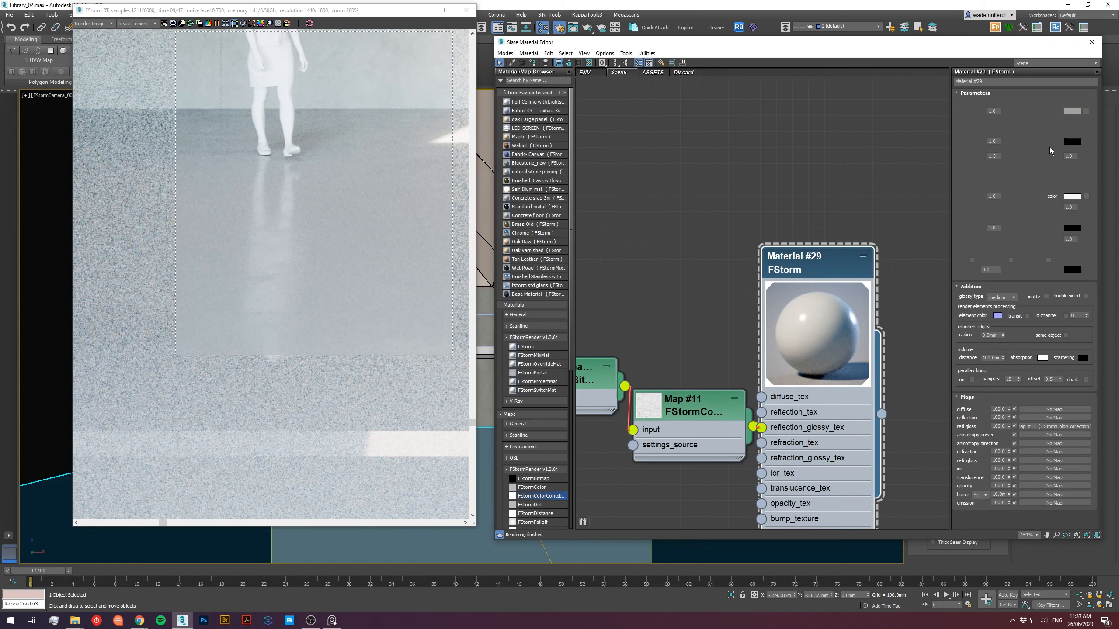
click(1072, 111)
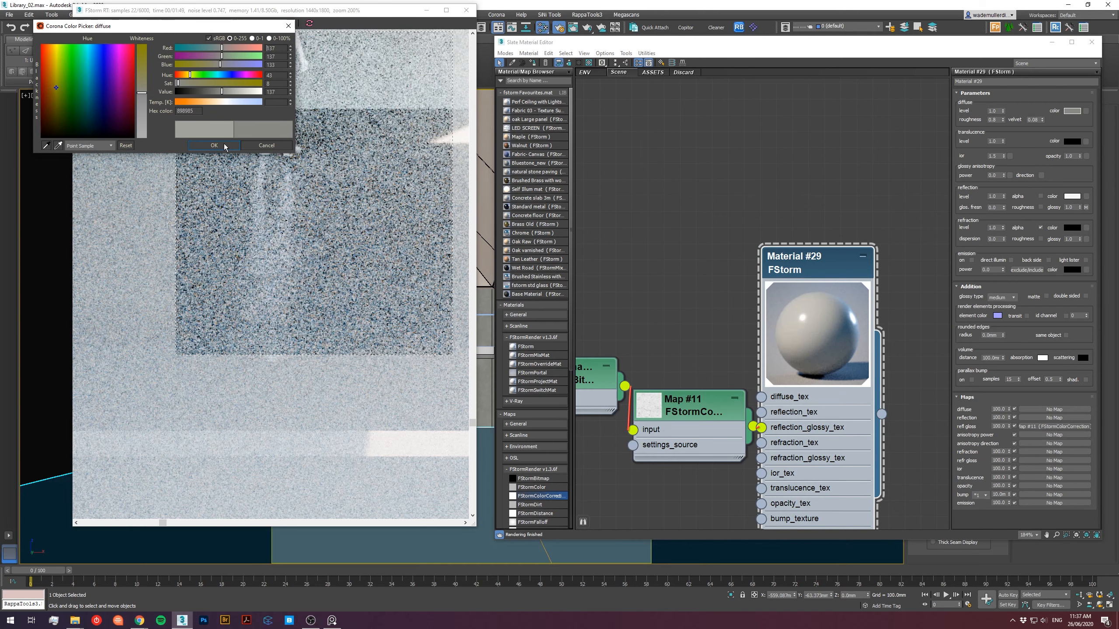
middle_drag(382, 108, 383, 245)
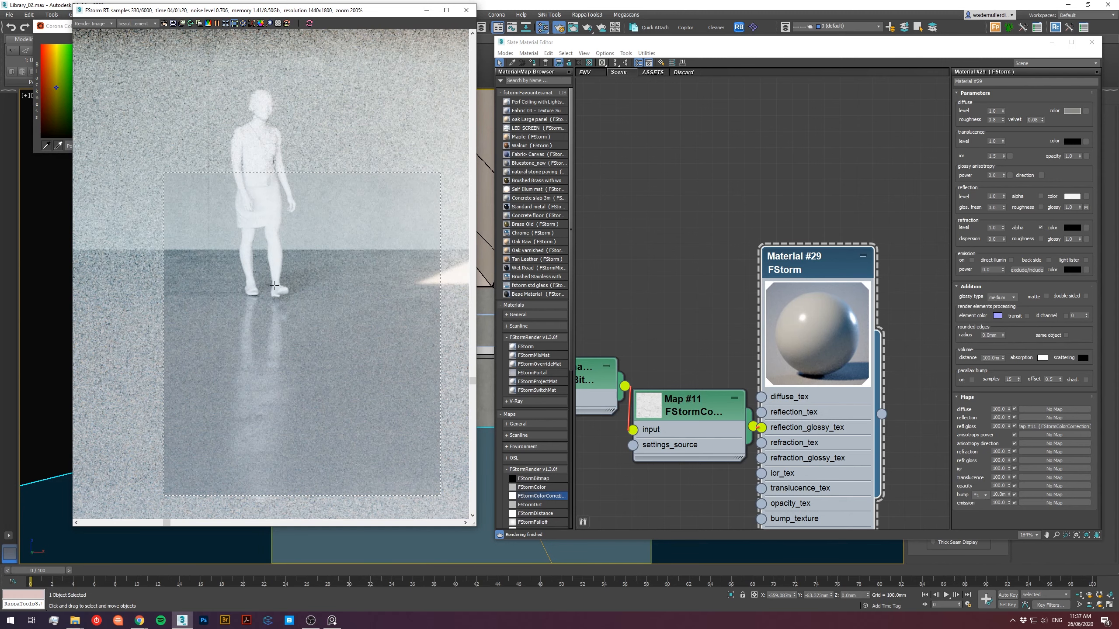
click(1072, 111)
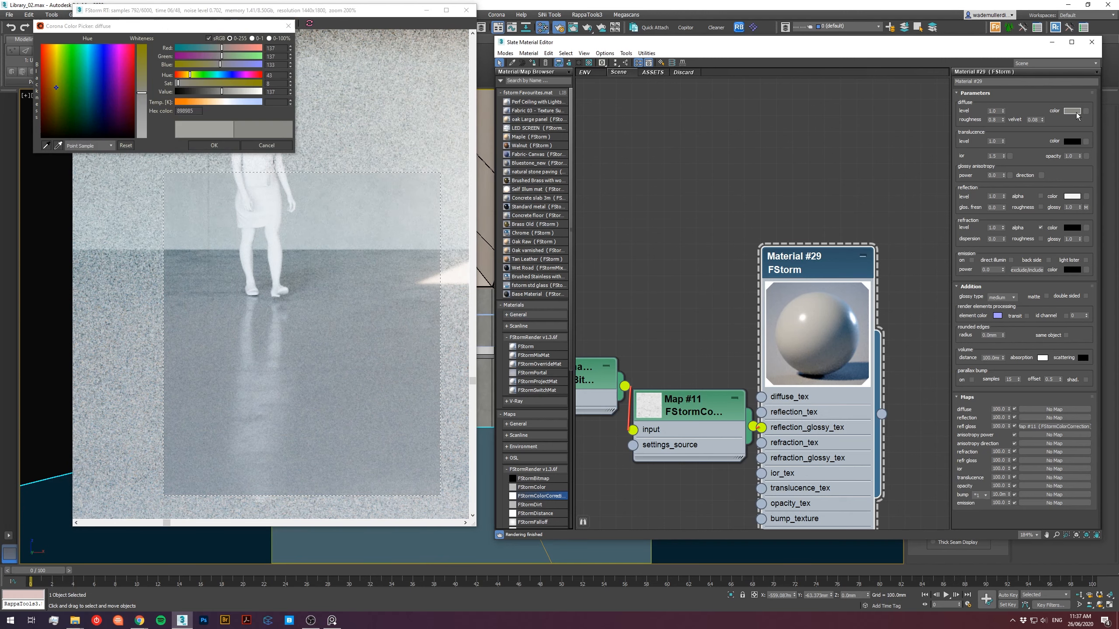
drag(224, 95, 227, 95)
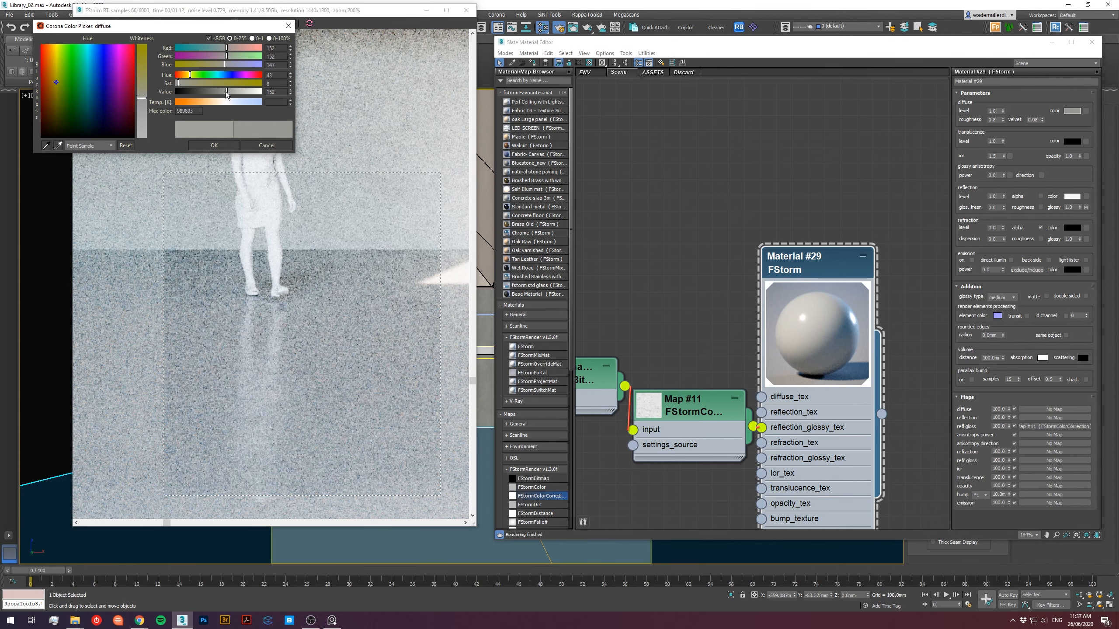
Lighten the floor material's diffuse colour to RGB 167, 167, 162 and accept it.
drag(227, 91, 231, 91)
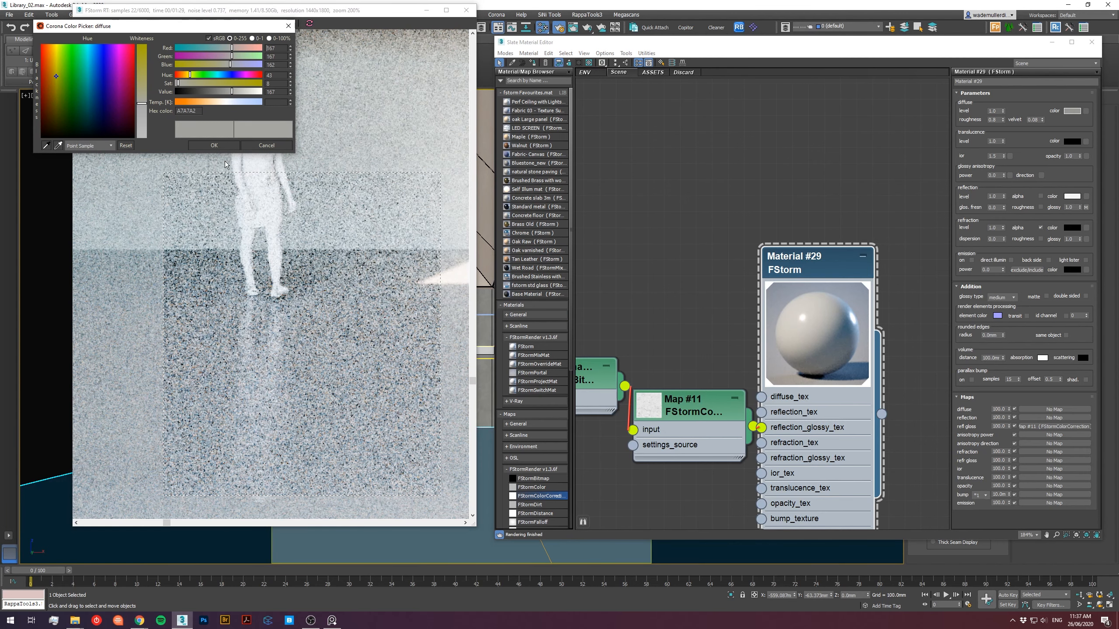
click(214, 145)
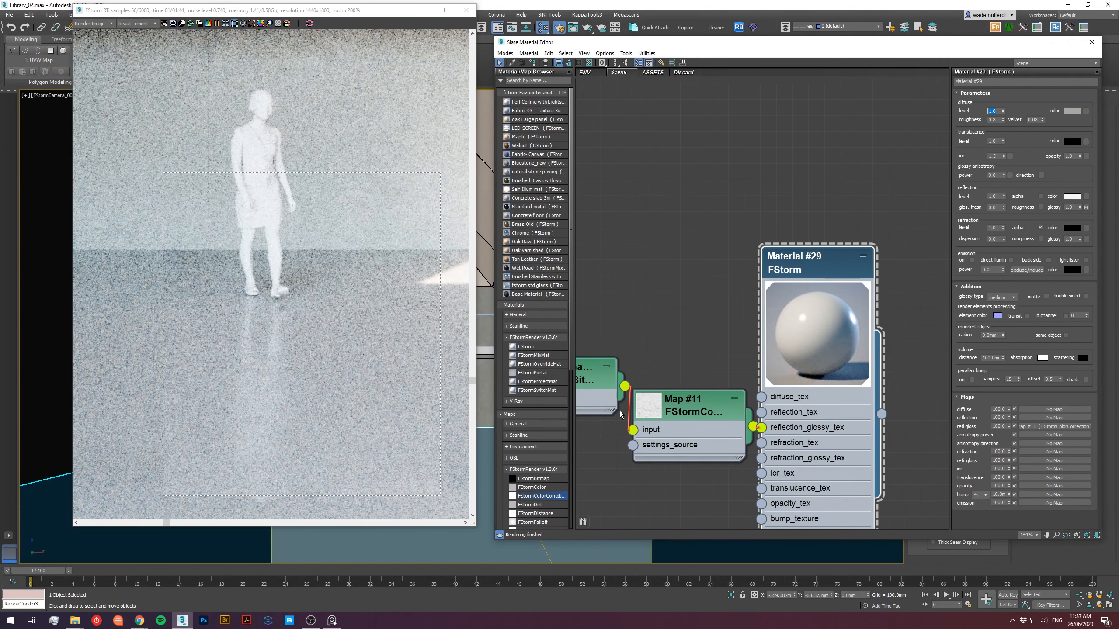
Lower the offset of the floor glossiness map's colour correction, trying 0.4 and then a slightly higher value.
click(689, 406)
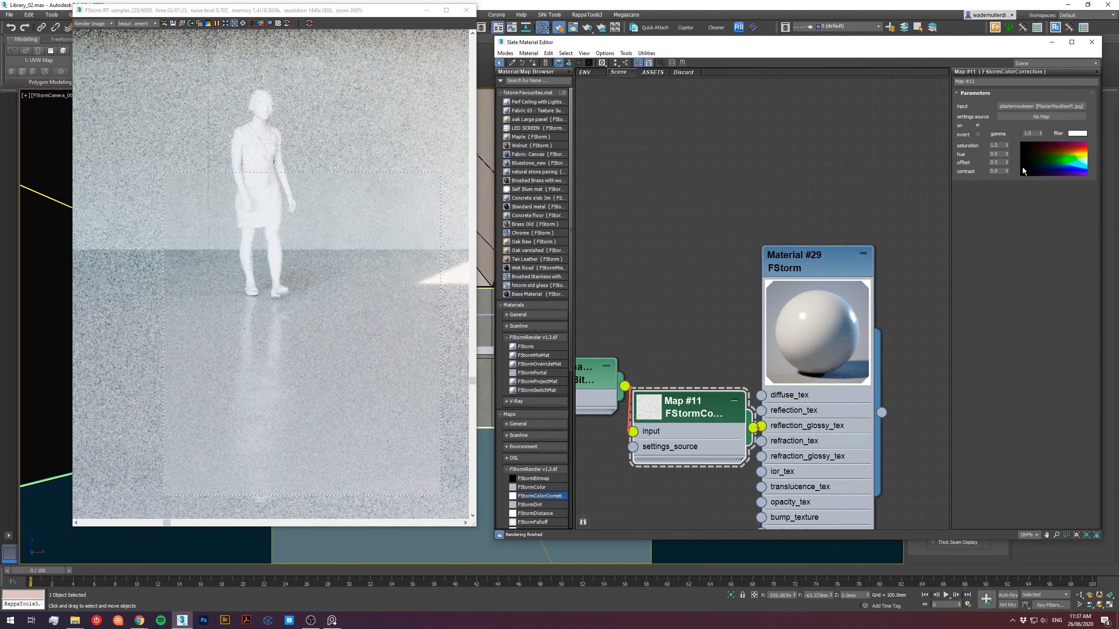
double_click(996, 164)
text(0.4)
key(Return)
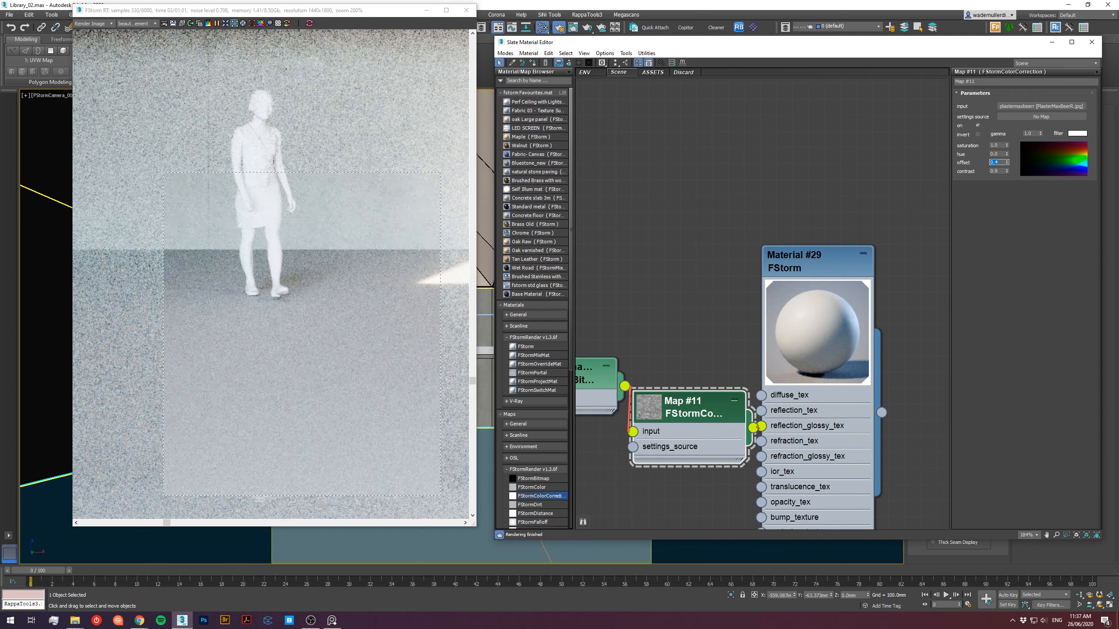
key(Return)
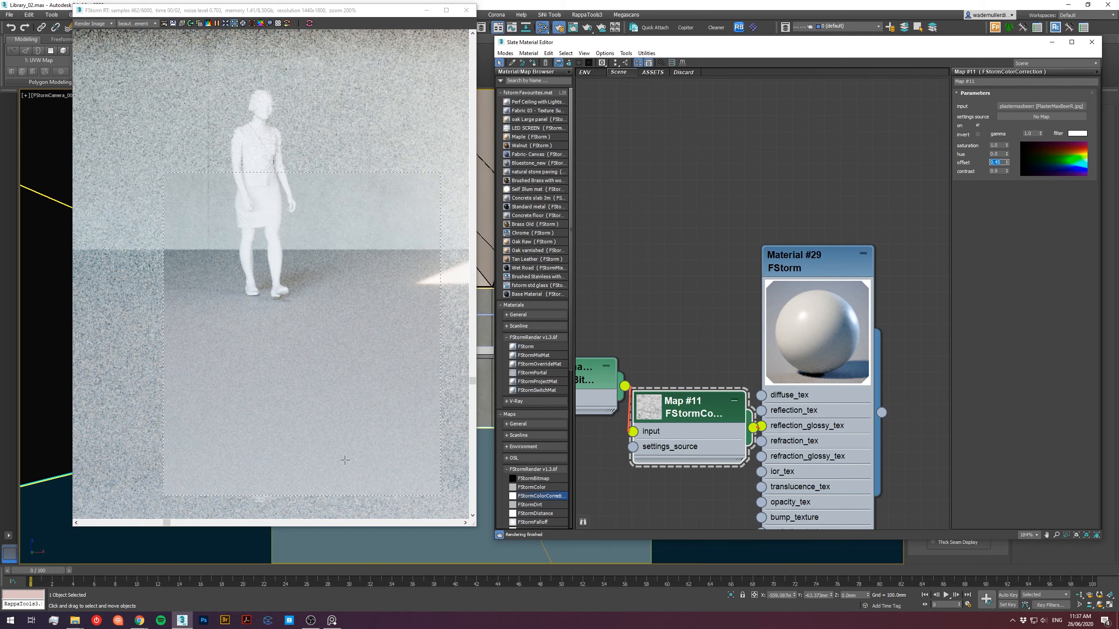
Inspect the floor reflection around the figure up close and at room scale, and move the render region over the back wall.
scroll(270, 295, up, 5)
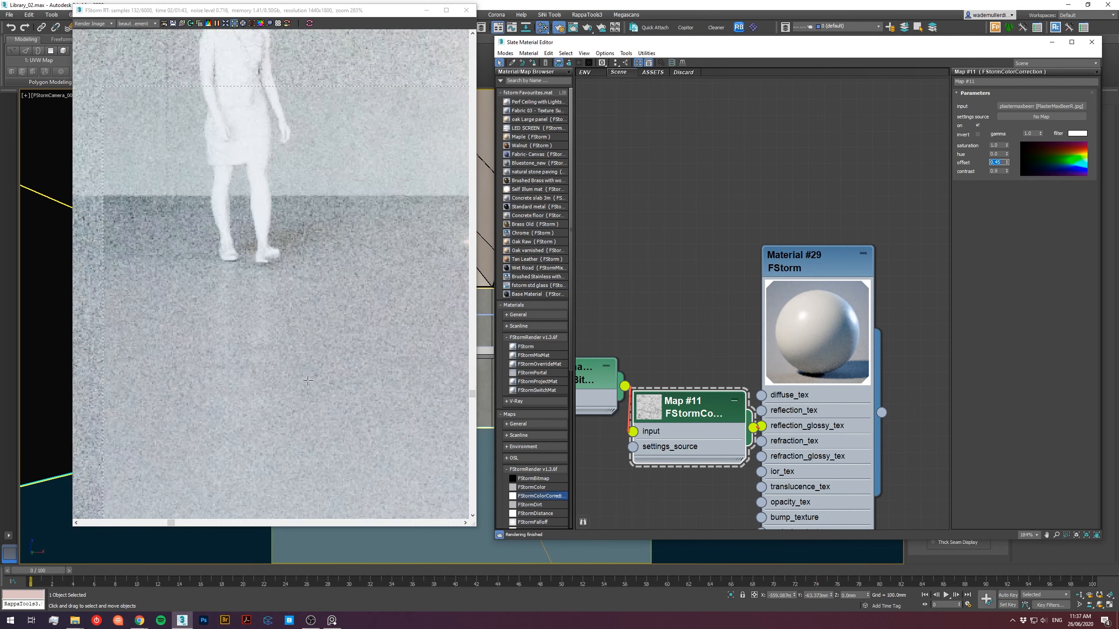
middle_drag(239, 218, 314, 177)
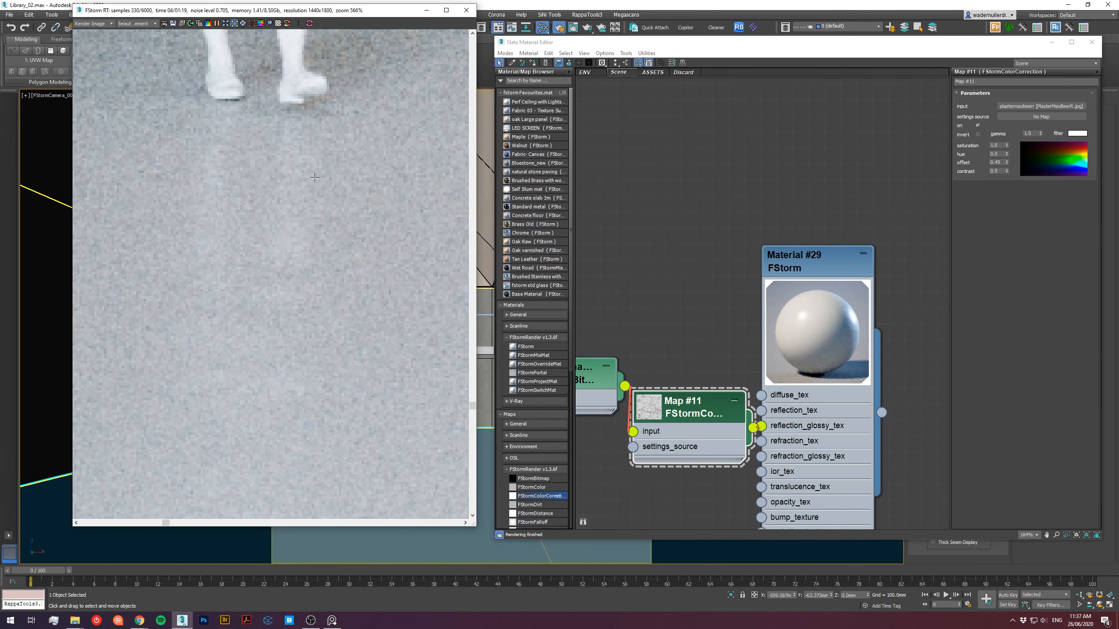
scroll(273, 293, down, 7)
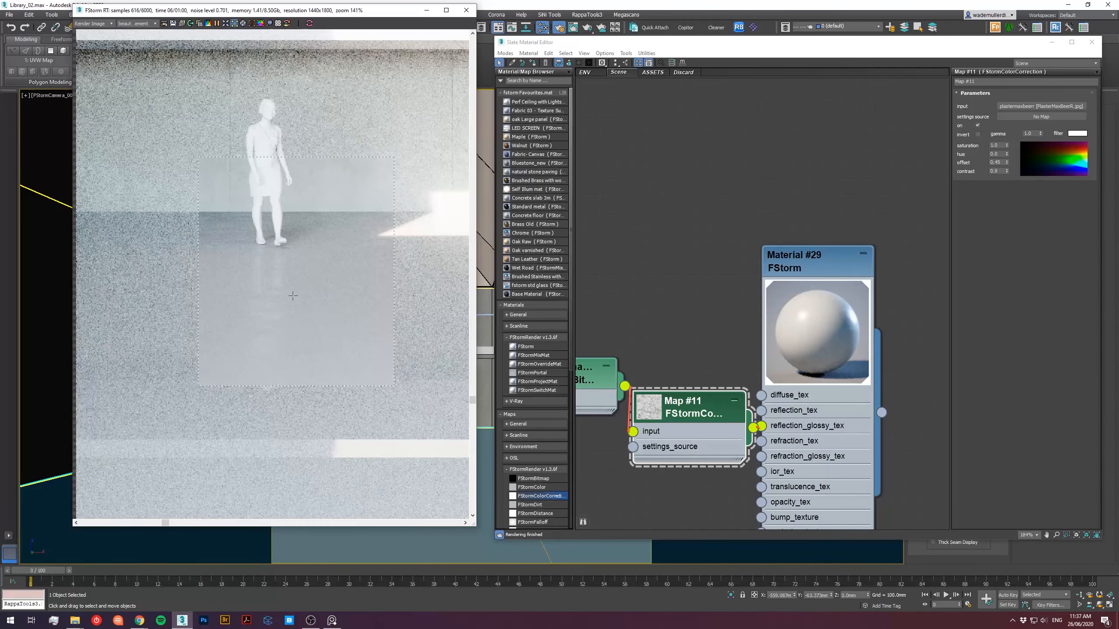
scroll(198, 145, down, 3)
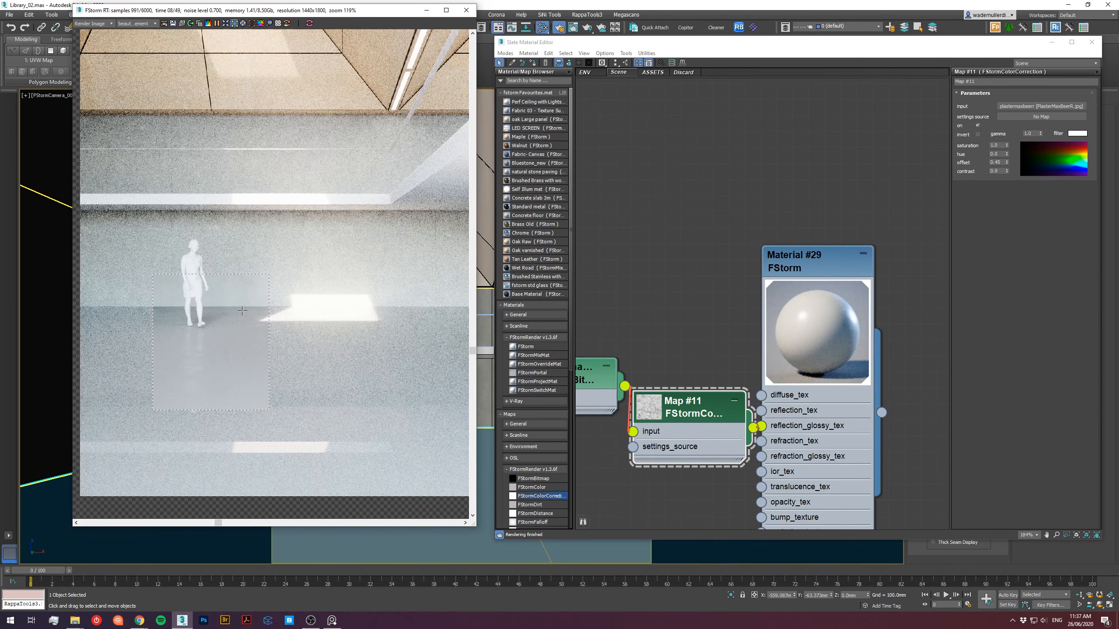
scroll(300, 244, up, 3)
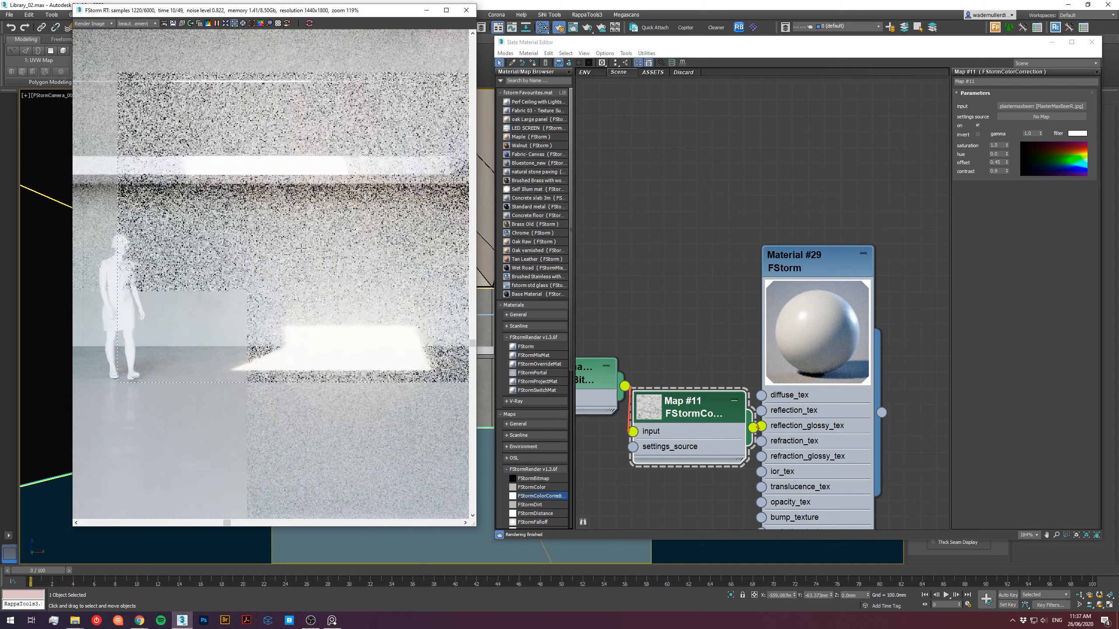
Rename the floor material as Rubber floor.
middle_drag(765, 223, 765, 357)
scroll(762, 347, down, 3)
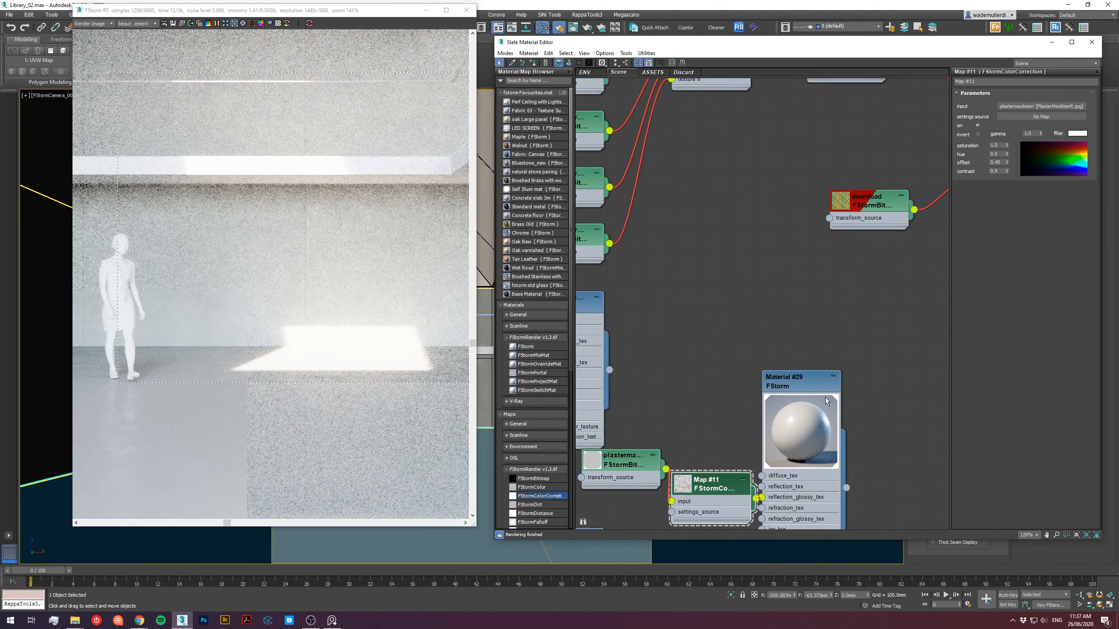
double_click(816, 380)
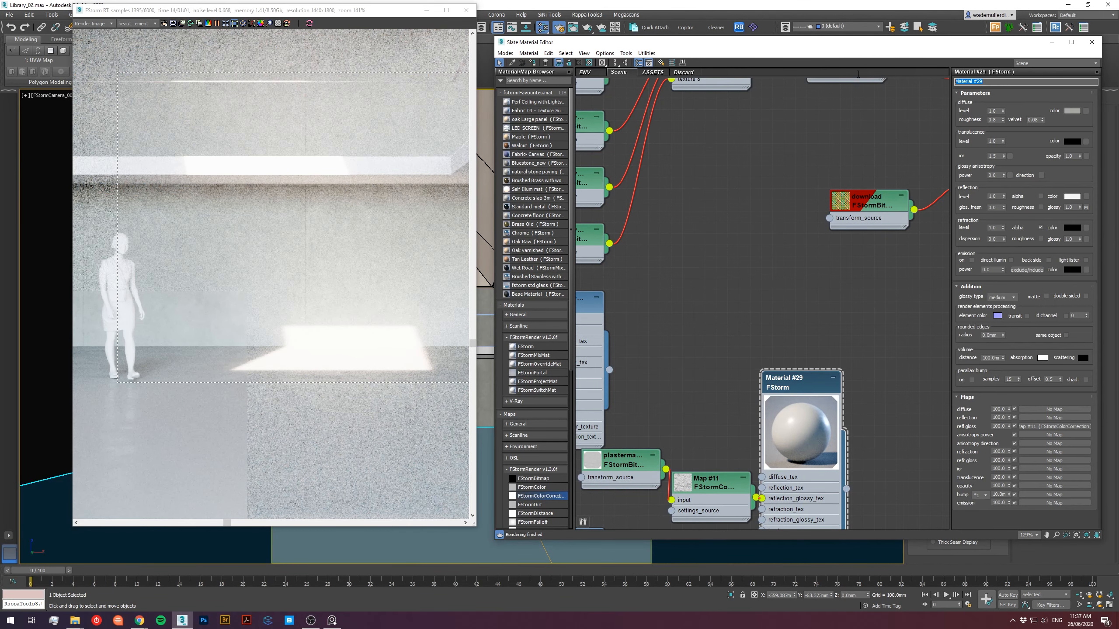
text(Rubber floor)
Find the Concrete floor material, place its albedo bitmap above the colour correction node, and open the bitmap's parameters.
middle_drag(700, 361, 947, 373)
double_click(822, 317)
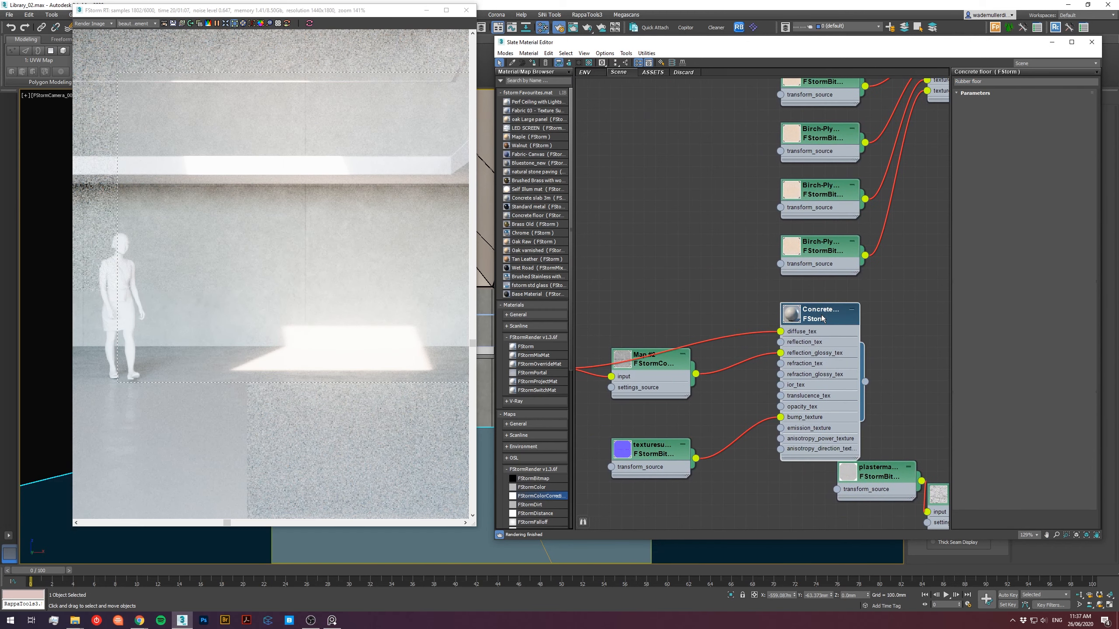
scroll(822, 318, up, 1)
middle_drag(684, 337, 821, 300)
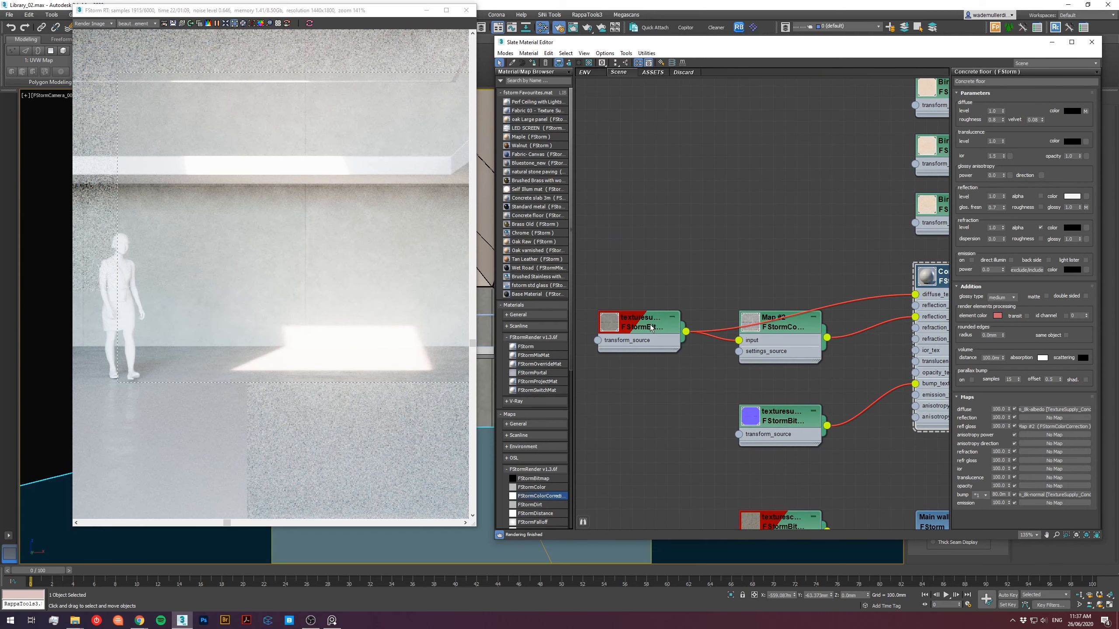
drag(652, 328, 686, 269)
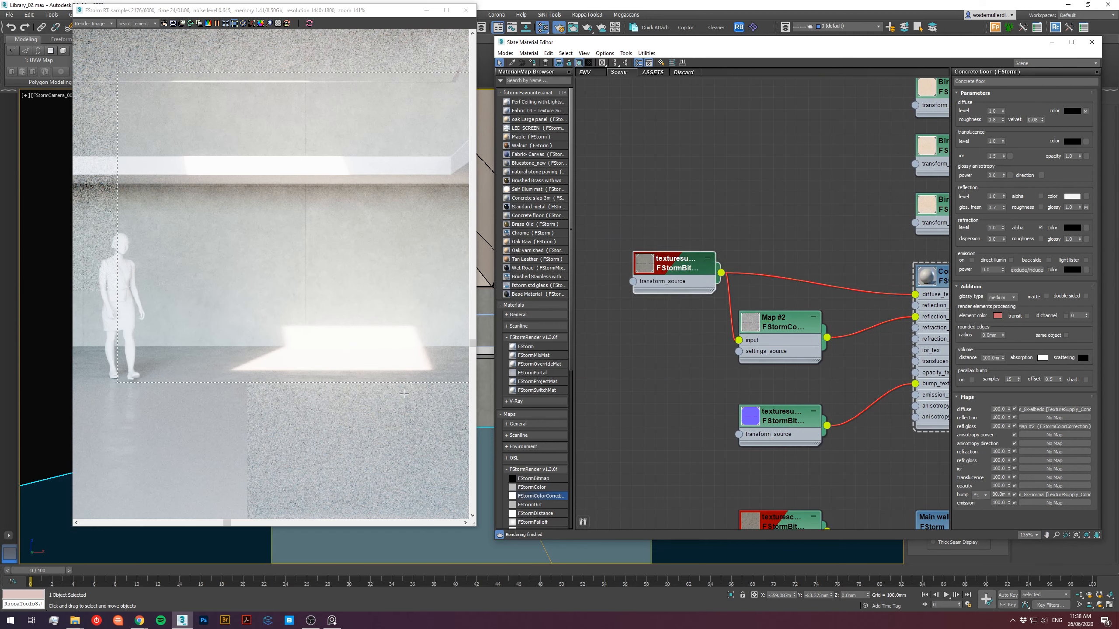
double_click(674, 270)
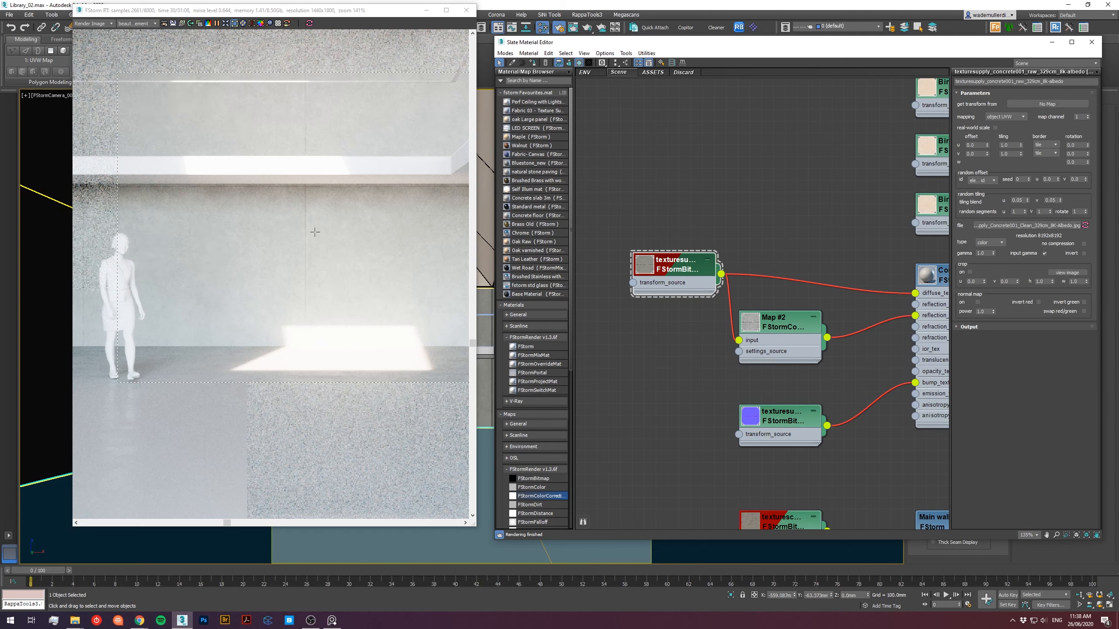
Examine the rendered back wall, then browse the concrete scans on textures.com and compare them with the library reference photos.
middle_drag(369, 240, 267, 307)
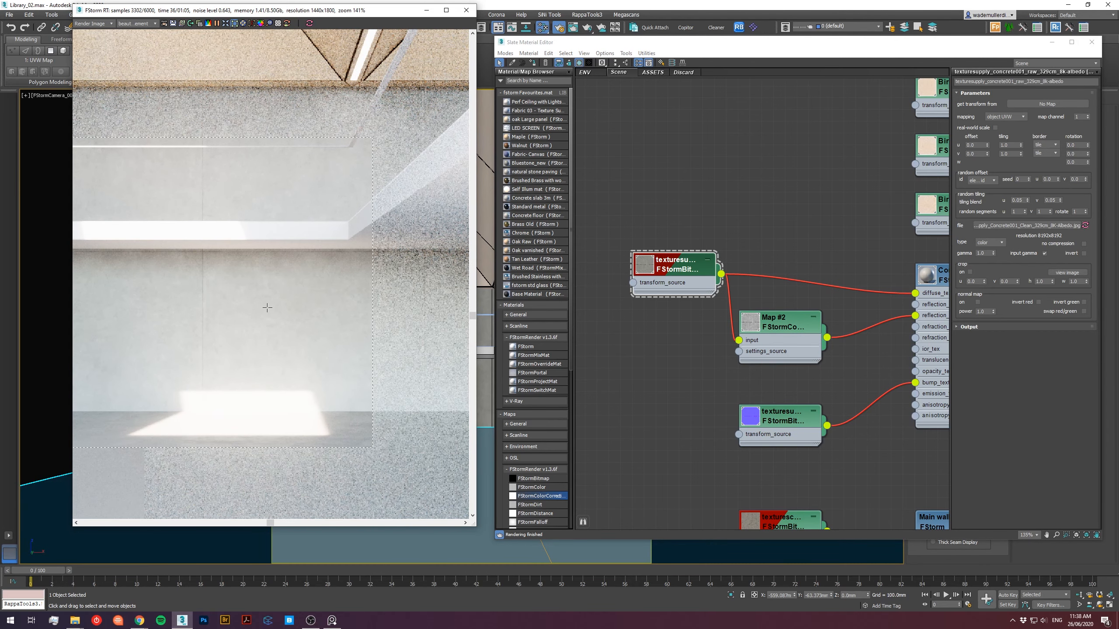
mouse_move(141, 622)
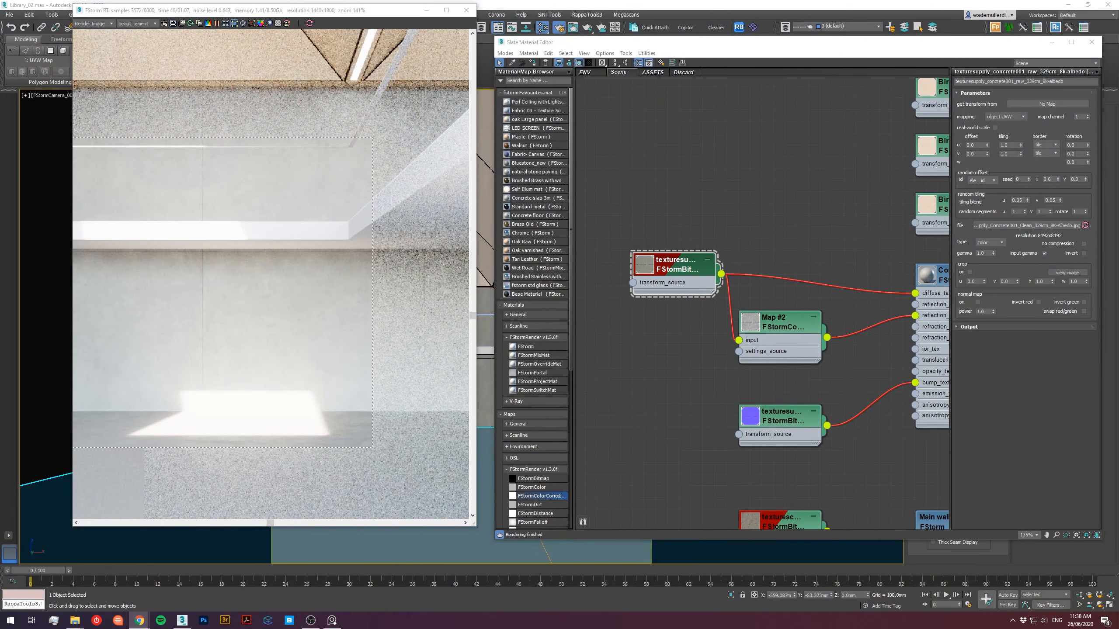
drag(577, 167, 511, 35)
double_click(523, 32)
scroll(437, 140, up, 3)
click(11, 23)
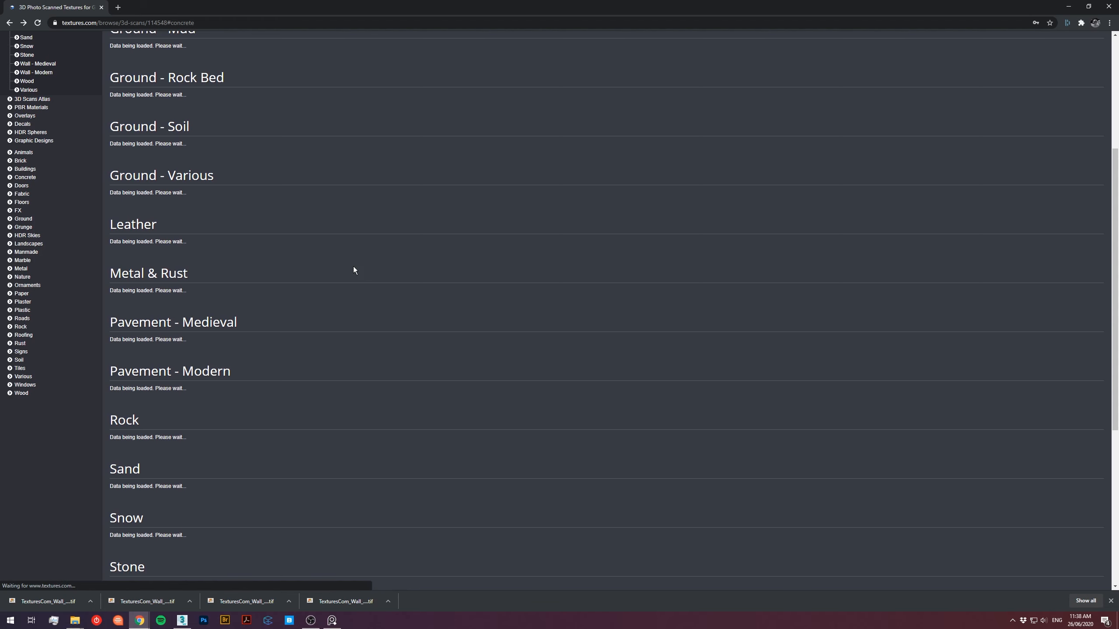
right_drag(1118, 238, 622, 242)
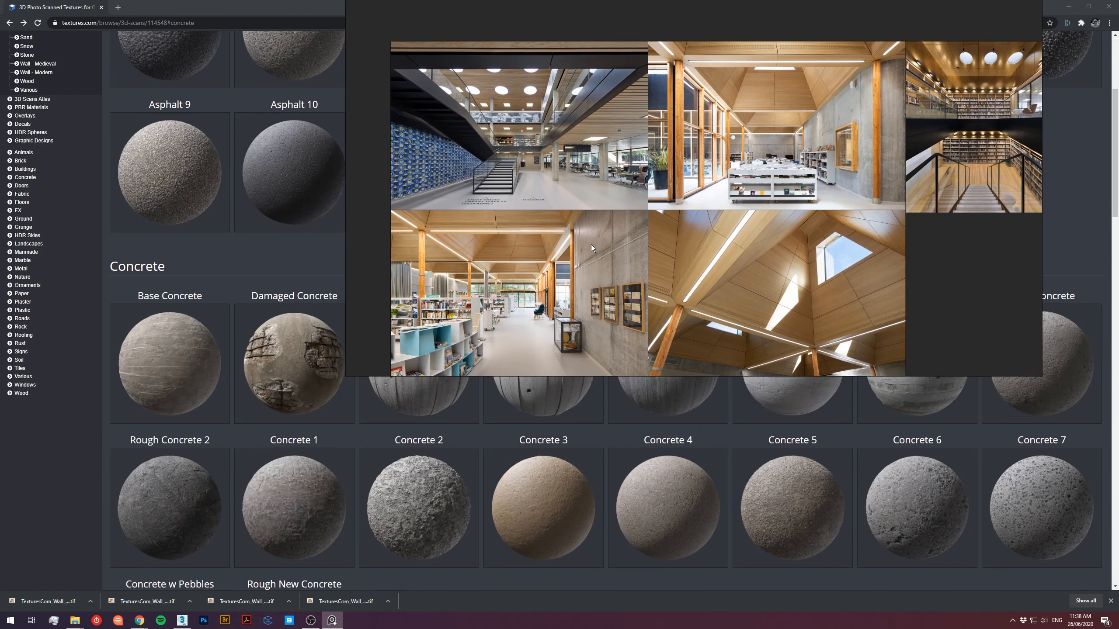
right_drag(940, 267, 1118, 265)
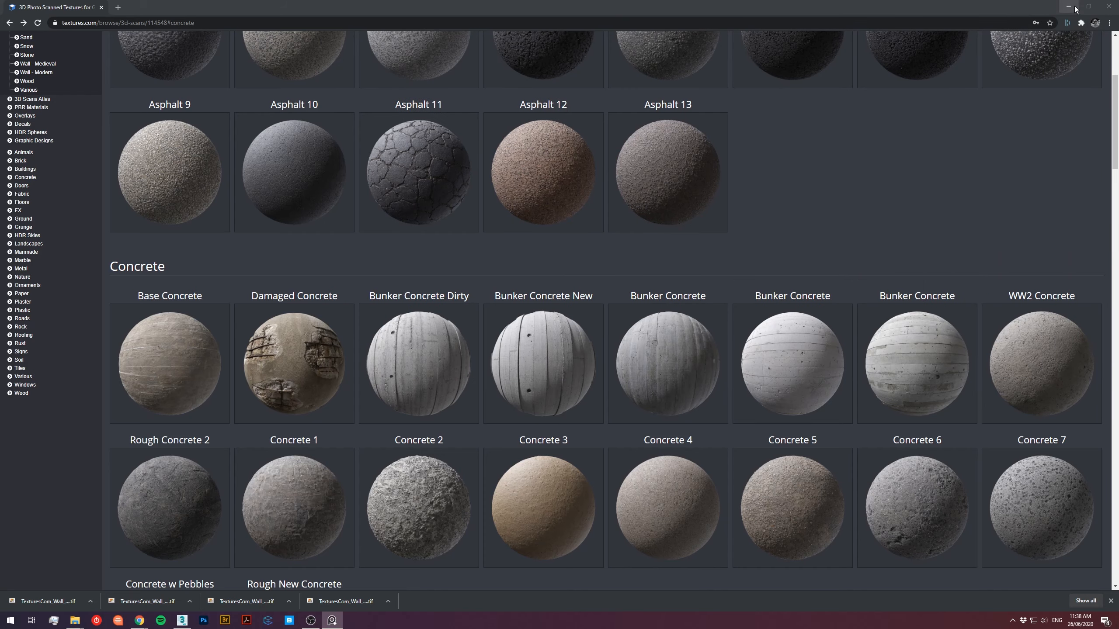
click(1069, 6)
Replace the concrete material's albedo bitmap with TextureSupply_Concrete001_Raw_329cm_8K-Albedo.jpg from the TextureSupply_Concrete001_Raw_329cm_8K folder.
scroll(661, 419, down, 1)
click(649, 397)
click(667, 269)
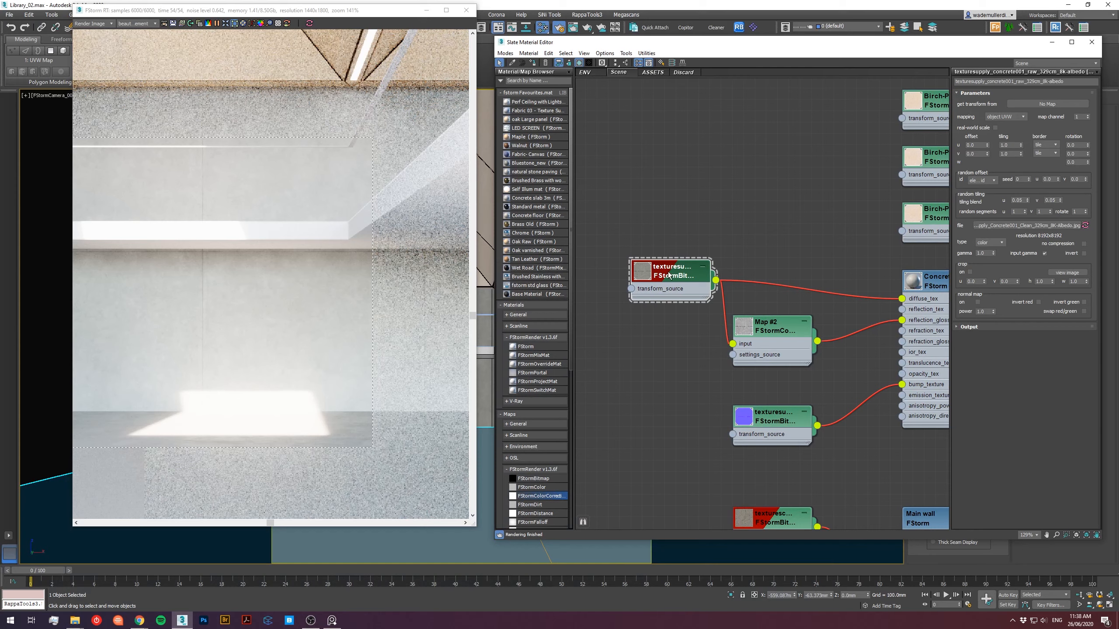
click(1065, 224)
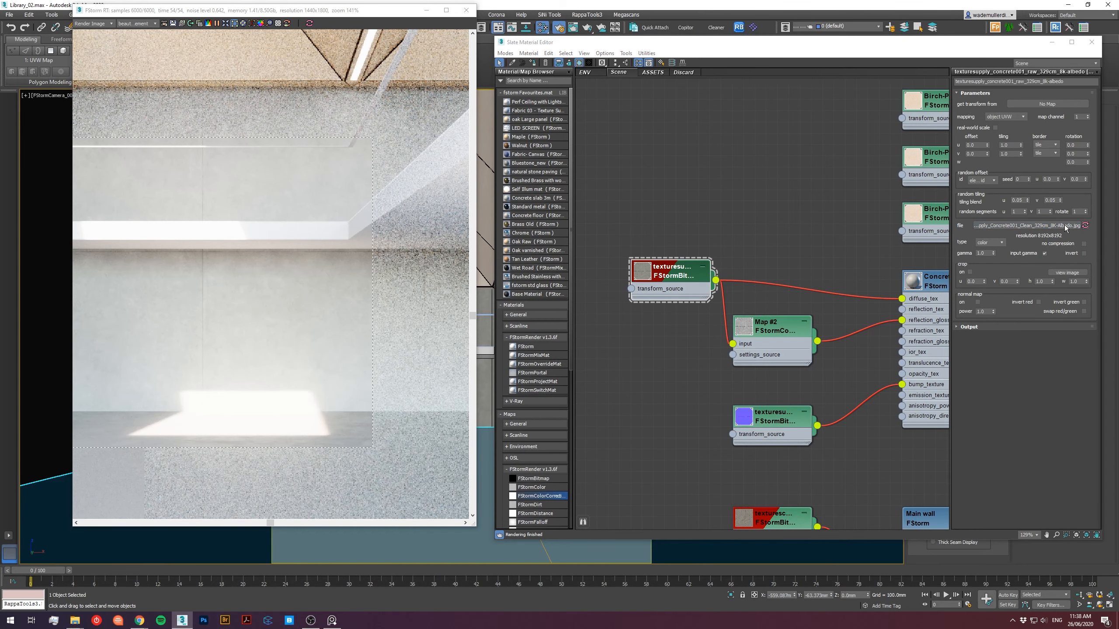
click(680, 93)
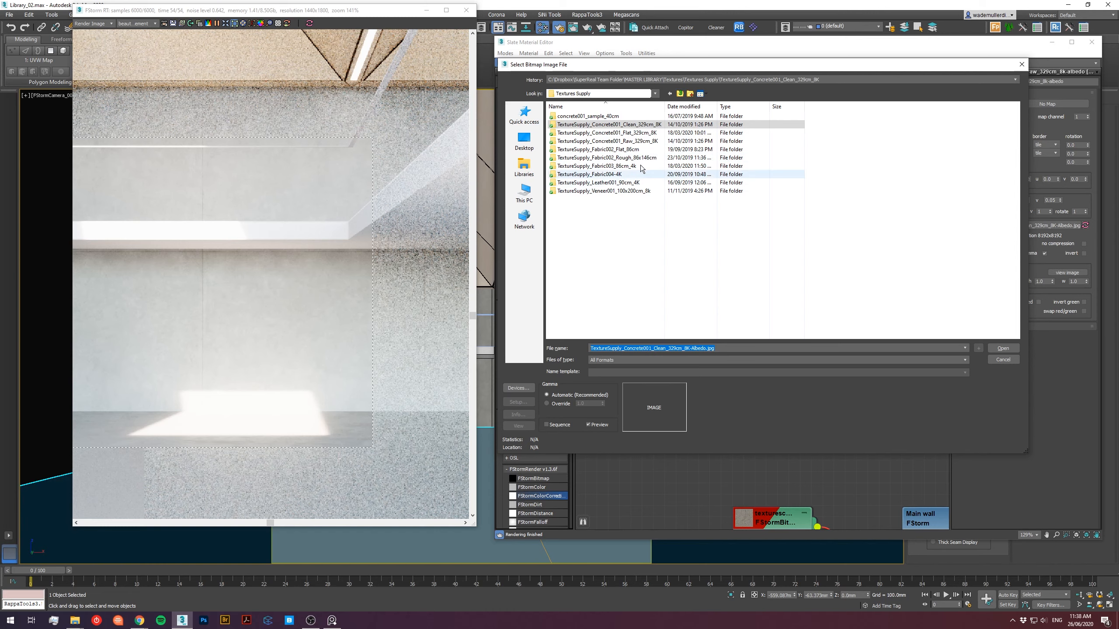
click(633, 142)
double_click(633, 142)
click(647, 124)
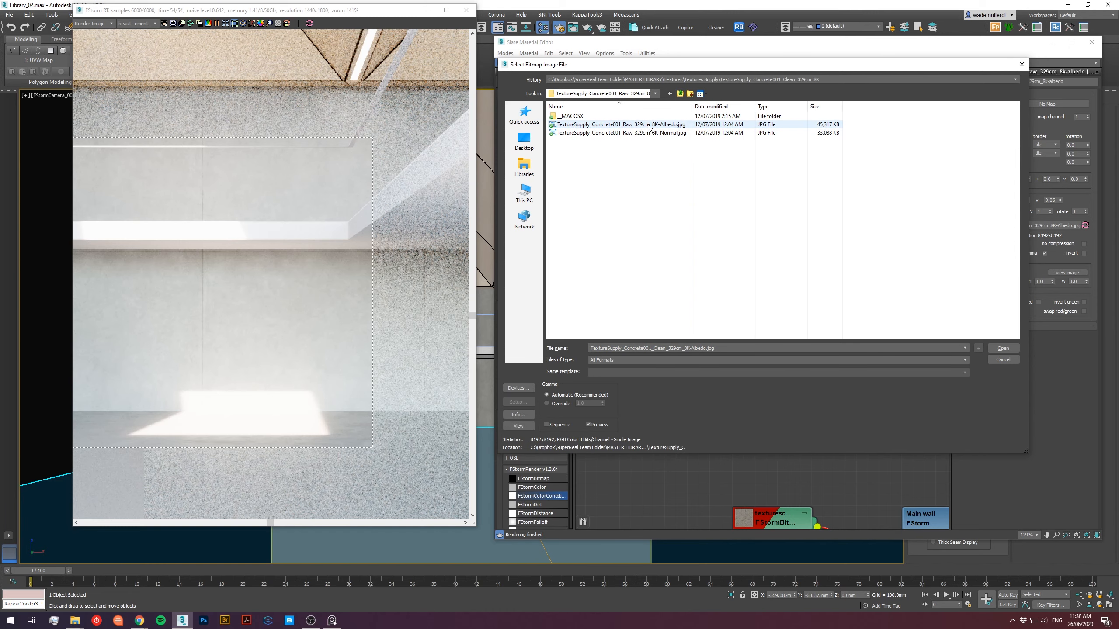
double_click(648, 124)
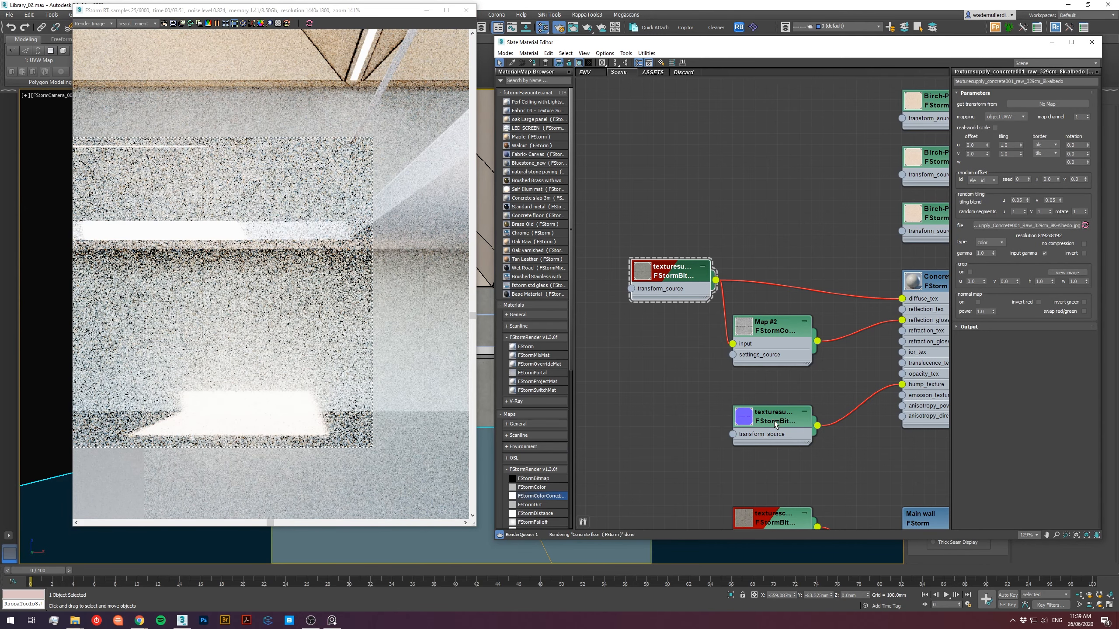
Replace the concrete material's bump bitmap with TextureSupply_Concrete001_Raw_329cm_8K-Normal.jpg from the same raw concrete texture set.
click(775, 421)
click(1044, 226)
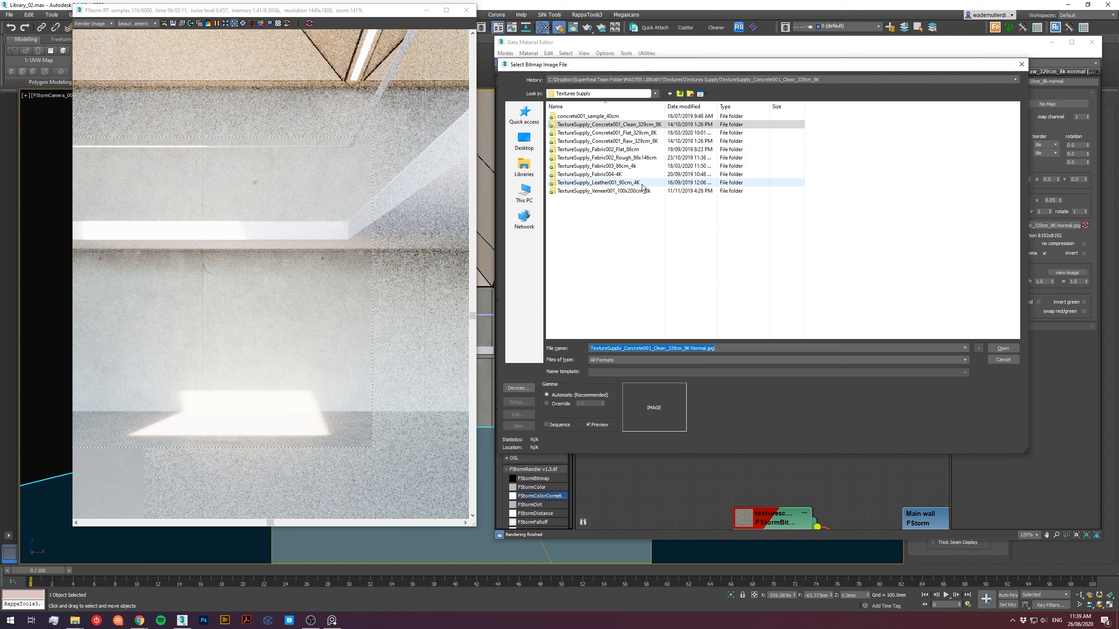
click(642, 142)
double_click(642, 142)
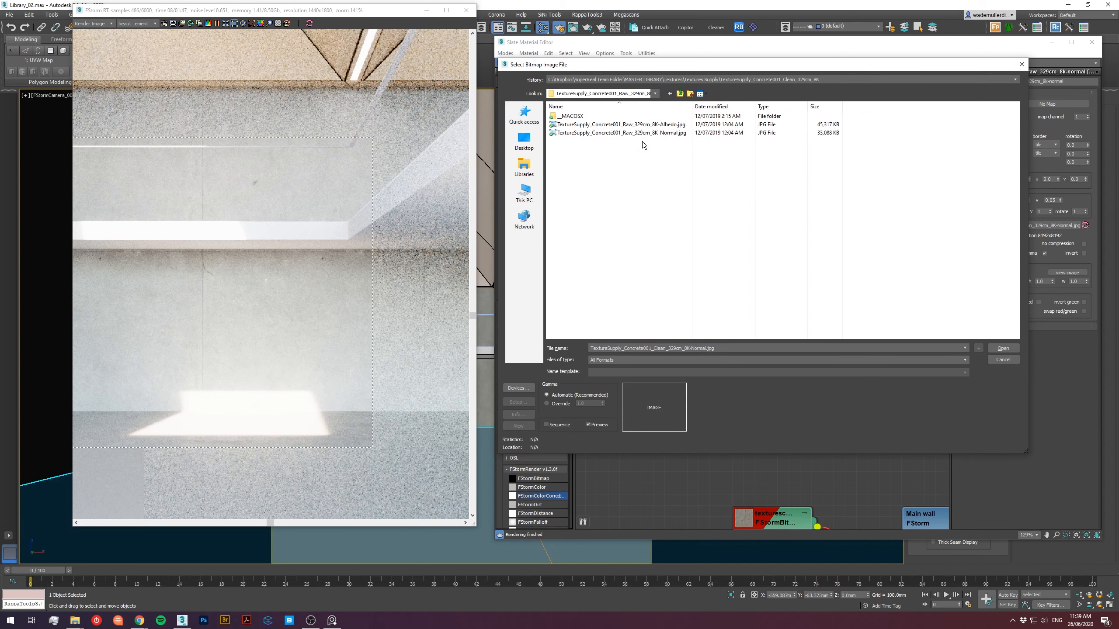
click(643, 133)
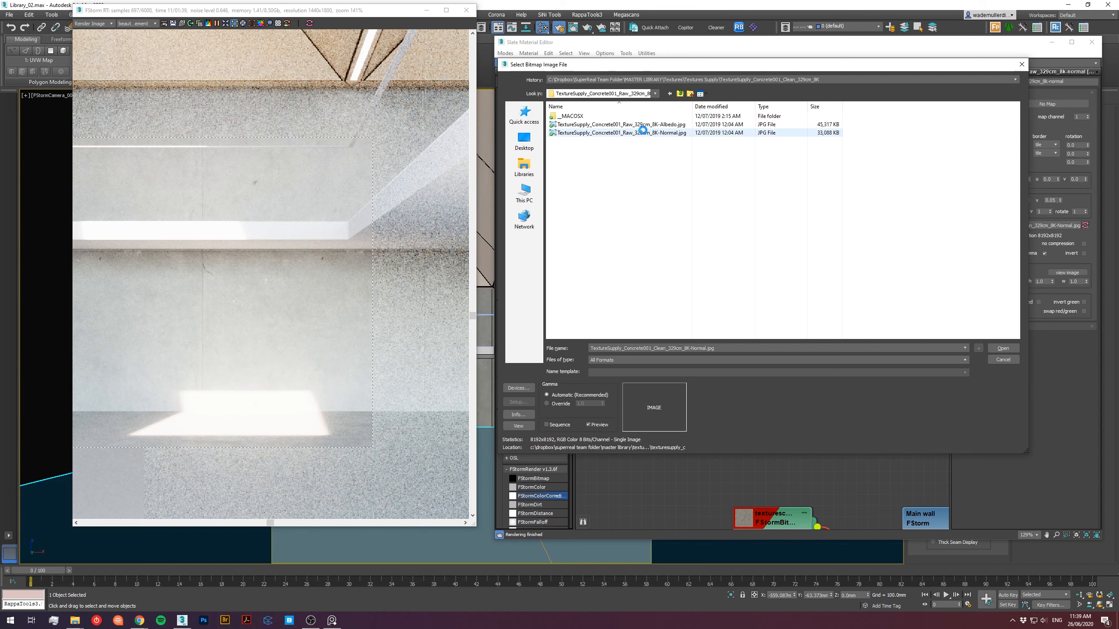
double_click(643, 131)
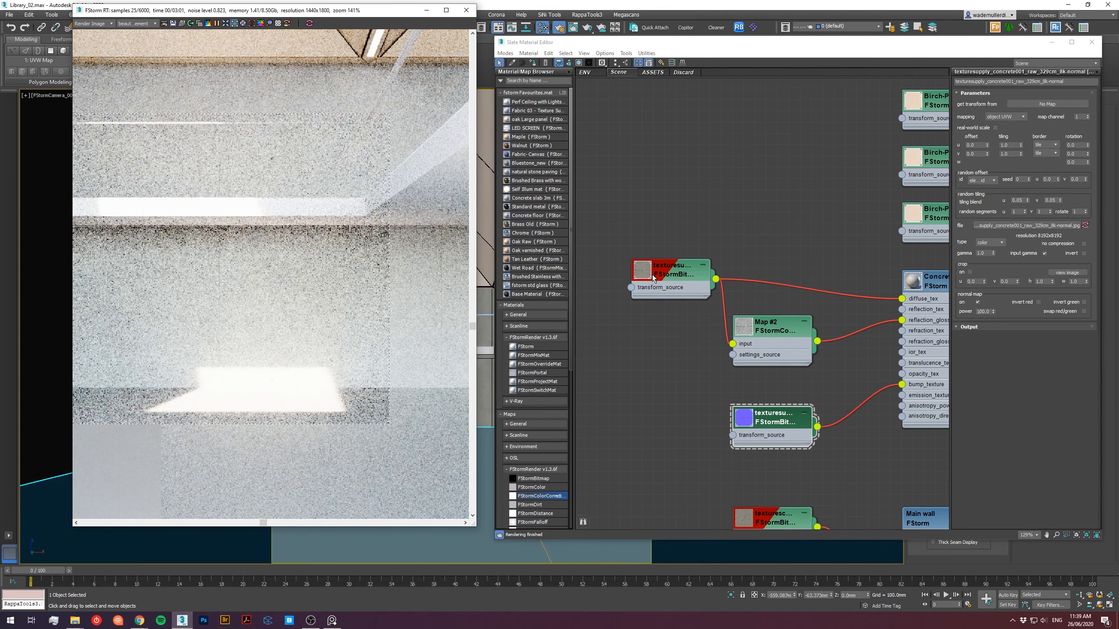
Close the material editor and render window, then set the concrete wall's UVW Map box length, width and height to 2500 mm.
click(1092, 42)
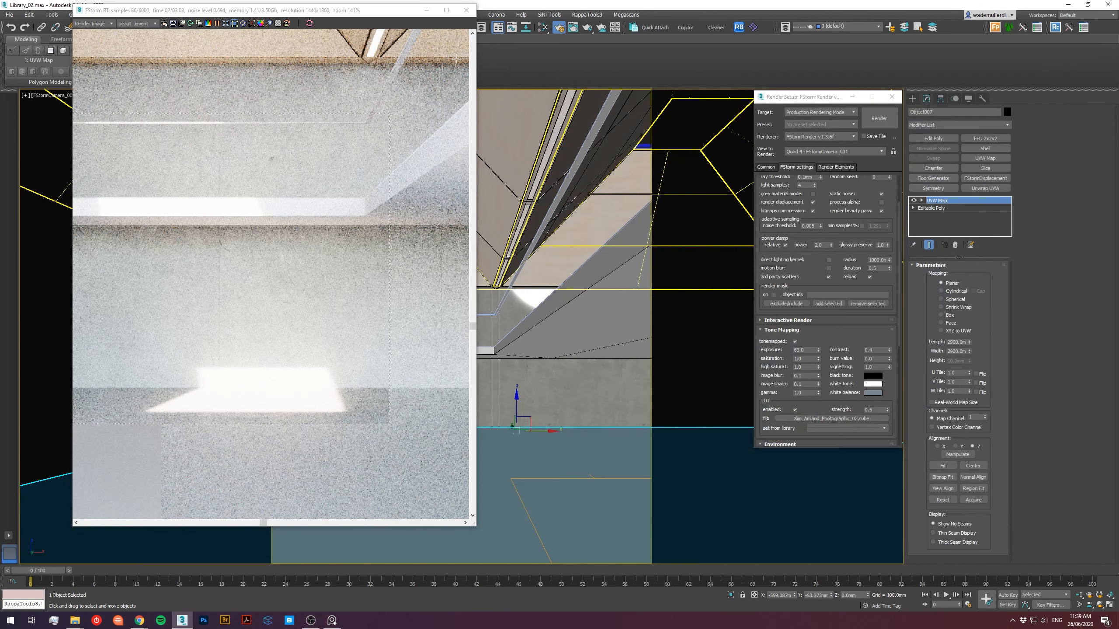
click(465, 10)
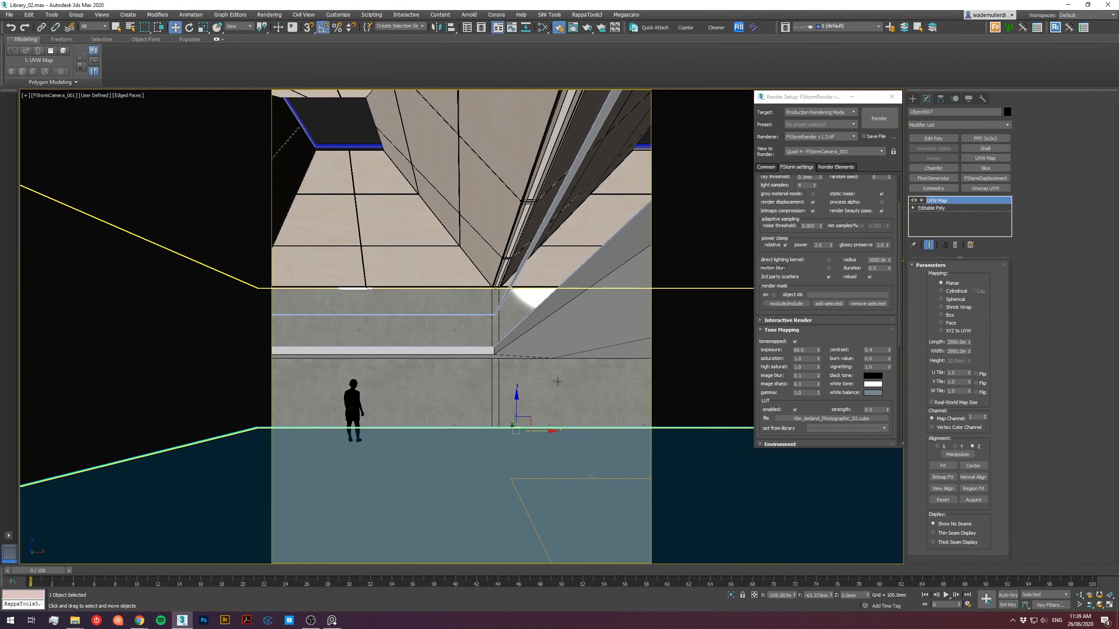
click(558, 382)
double_click(954, 343)
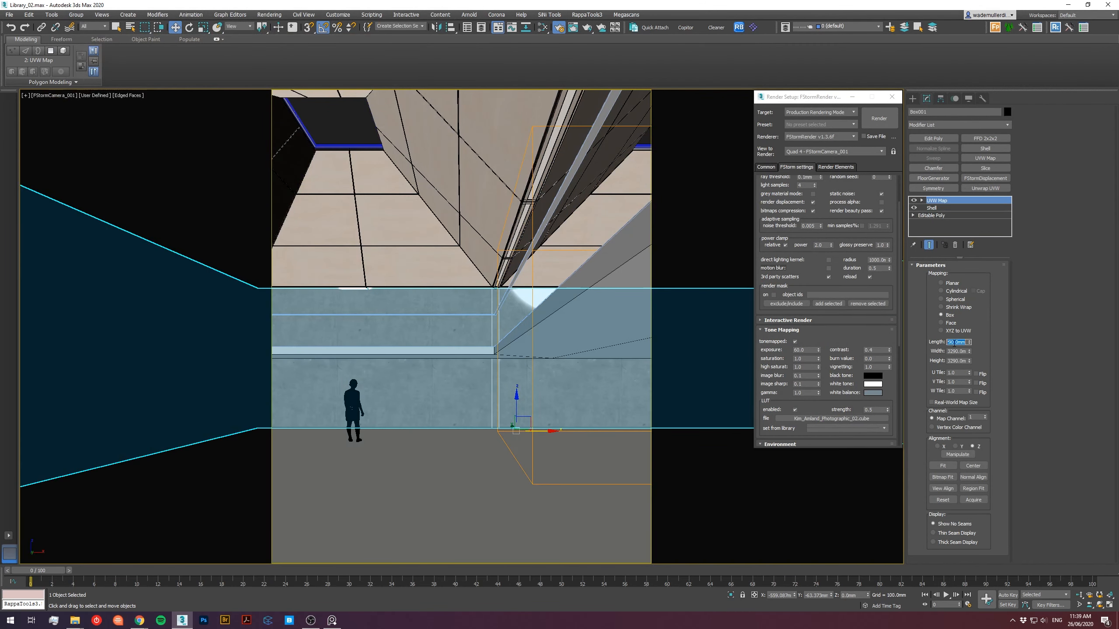
text(2500)
key(Tab)
text(2500)
key(Tab)
text(2500)
key(Return)
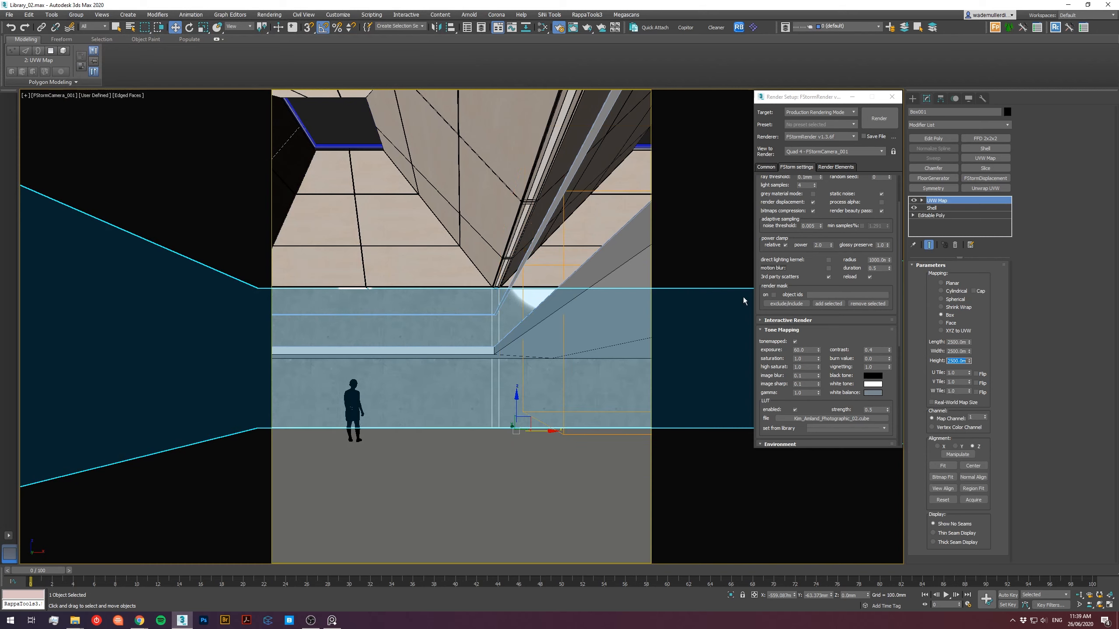
Turn on 2D Pan Zoom mode for the FStormCamera_001 viewport.
click(125, 96)
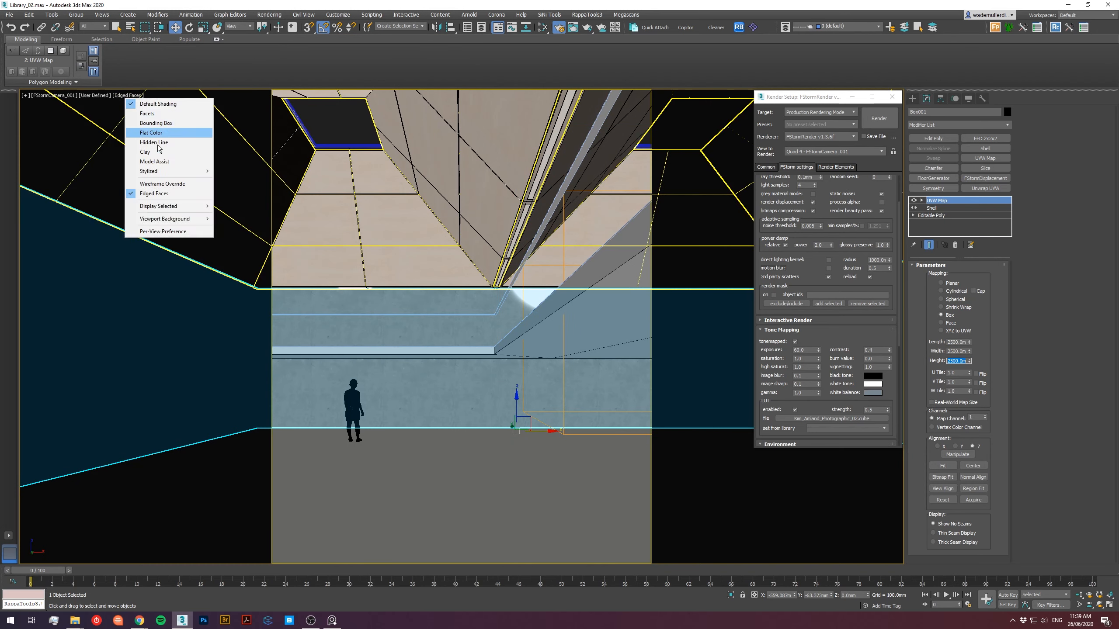
click(68, 96)
click(39, 95)
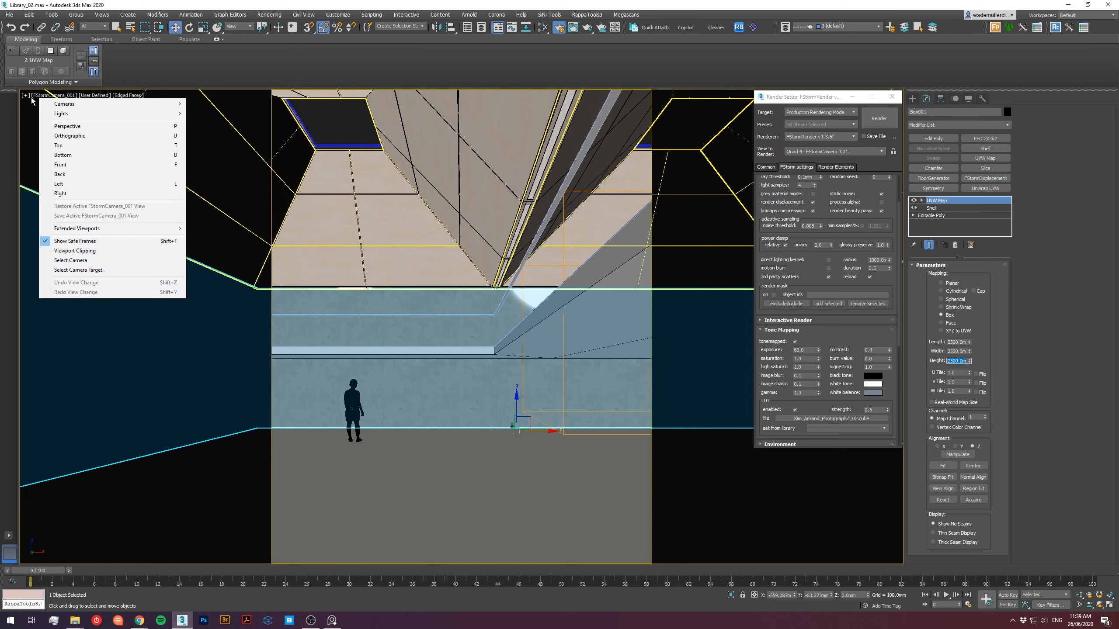
click(29, 97)
click(66, 209)
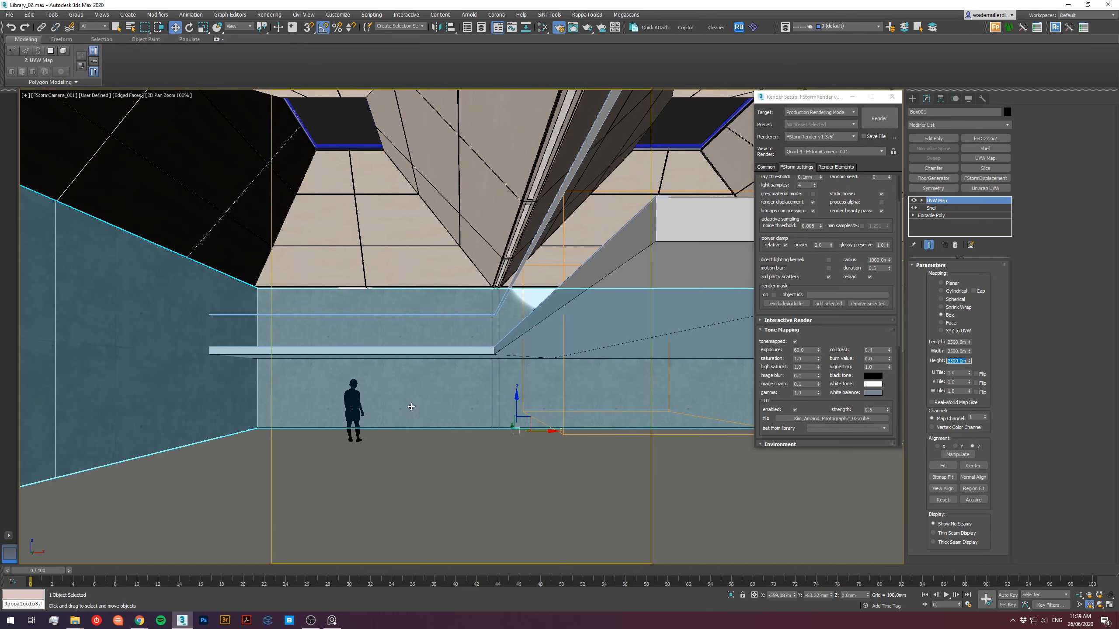
Set the concrete wall's UVW Map box length, width and height to 1500 mm, checking the texture scale against the human figure.
scroll(457, 385, up, 5)
scroll(457, 384, up, 2)
scroll(456, 384, down, 2)
middle_drag(466, 392, 472, 356)
scroll(472, 355, up, 1)
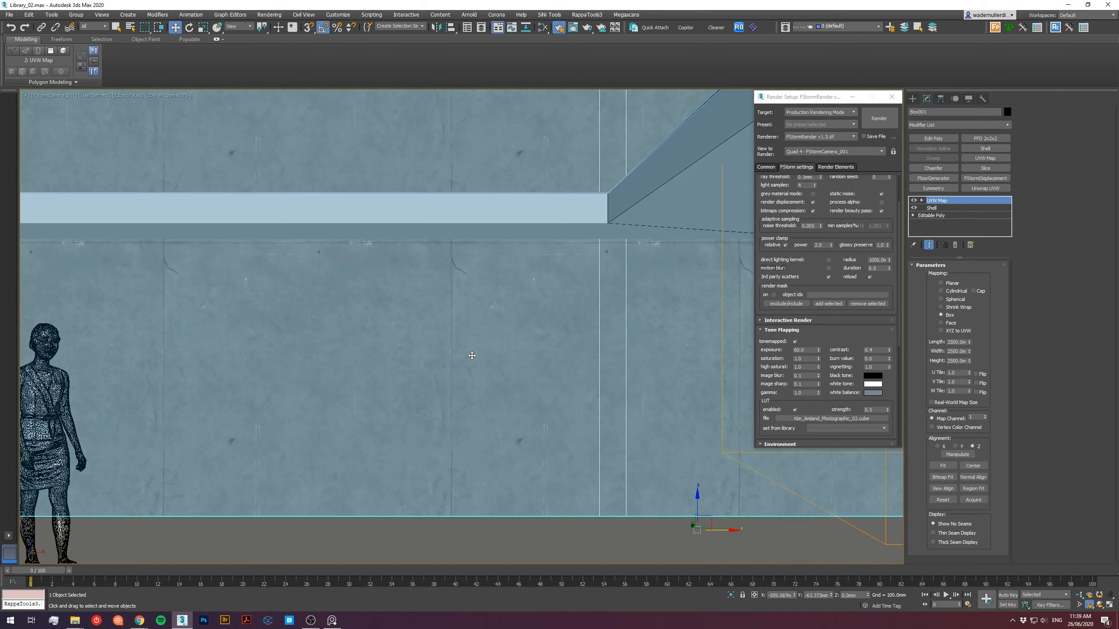
click(952, 343)
text(1500)
key(Tab)
text(15)
key(Tab)
text(15)
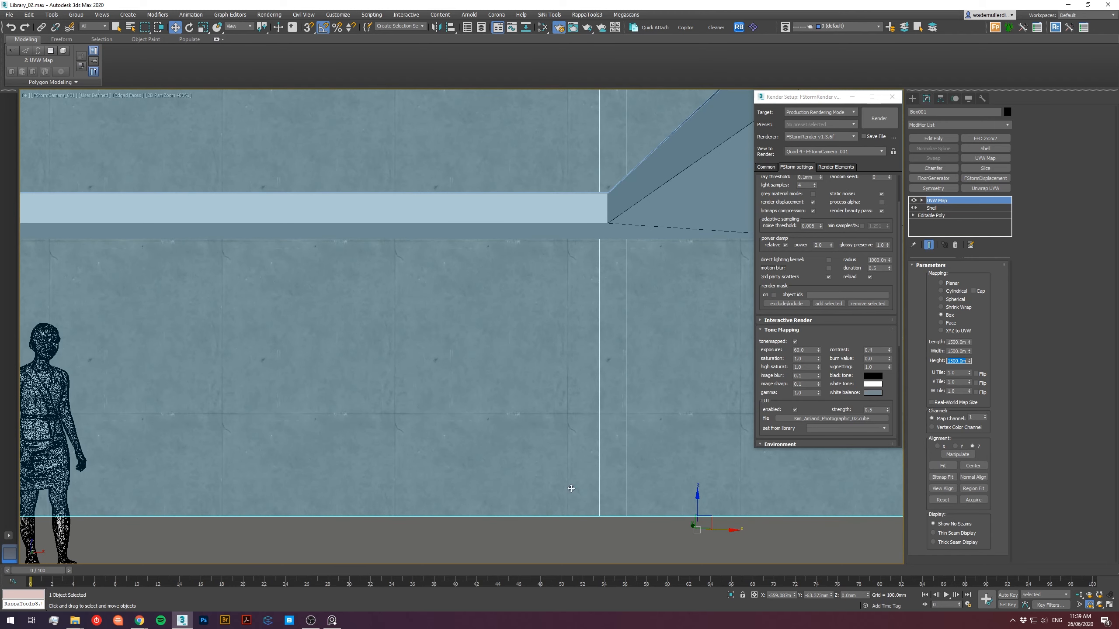
Raise the wall's UVW Map gizmo along Z to shift the concrete panel joints upward, then leave gizmo editing.
click(932, 201)
key(ctrl+d)
drag(869, 595, 869, 593)
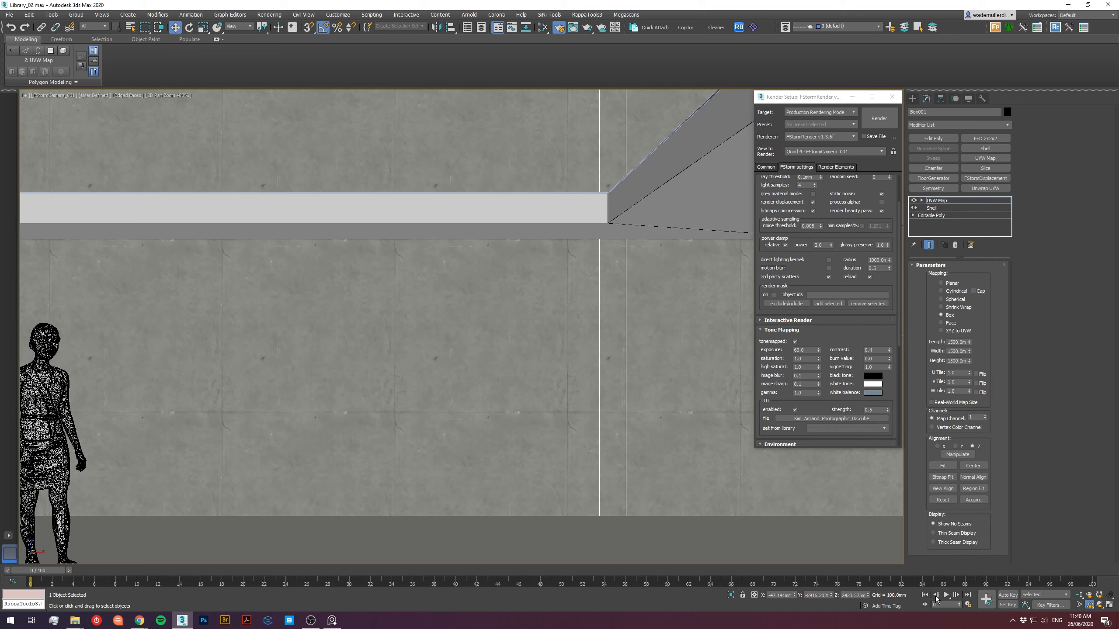
drag(871, 596, 874, 411)
click(938, 201)
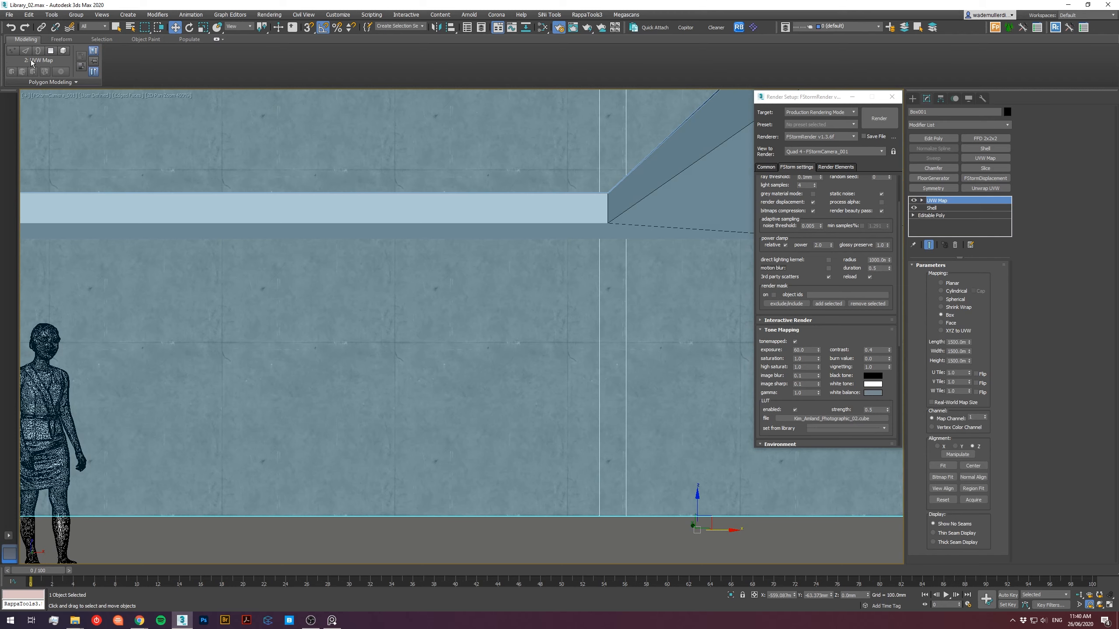
Exit 2D Pan Zoom mode in the camera viewport and start an FStorm render.
click(166, 96)
click(190, 105)
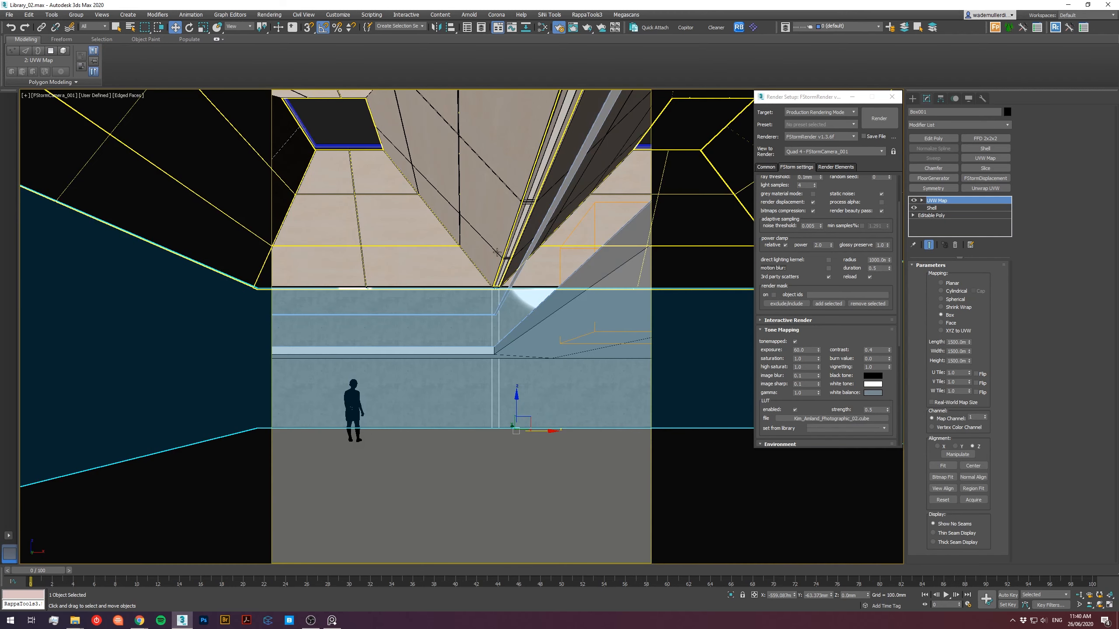
right_click(511, 253)
click(529, 263)
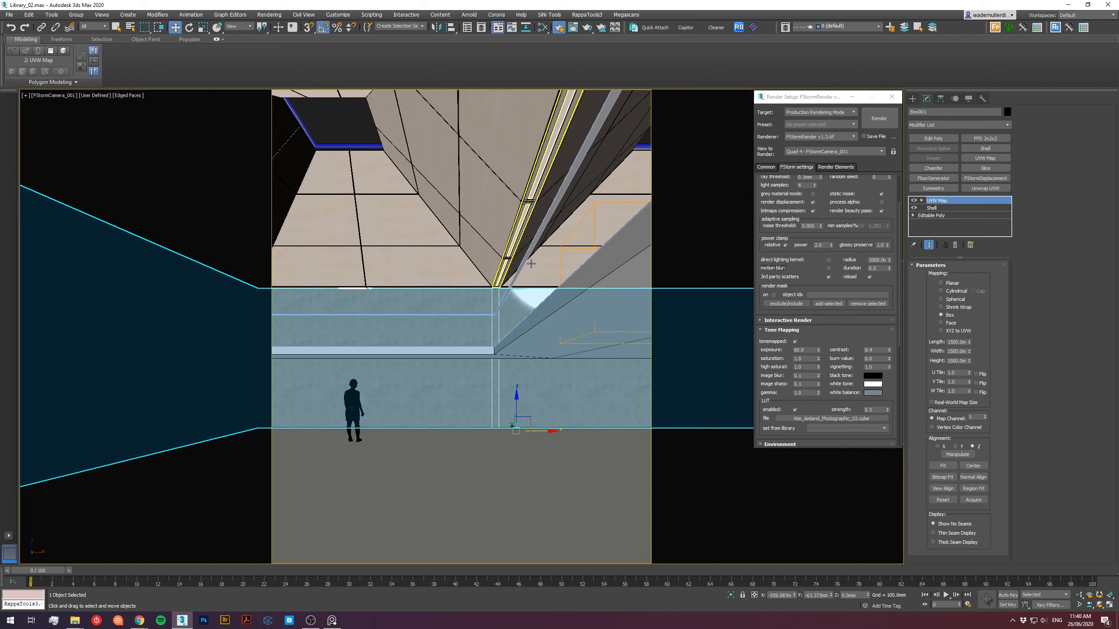
Bring up the library reference board and examine the concrete walls, pale floor and timber ceiling in the bookshelf photo.
right_drag(1118, 361, 795, 401)
middle_drag(603, 365, 610, 378)
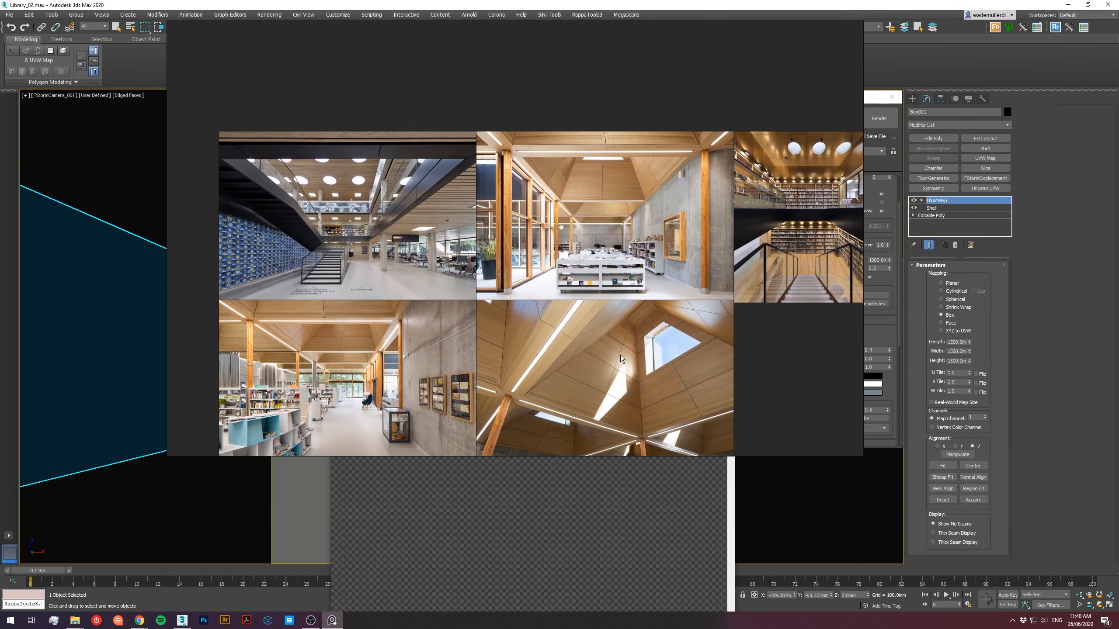
scroll(629, 233, up, 3)
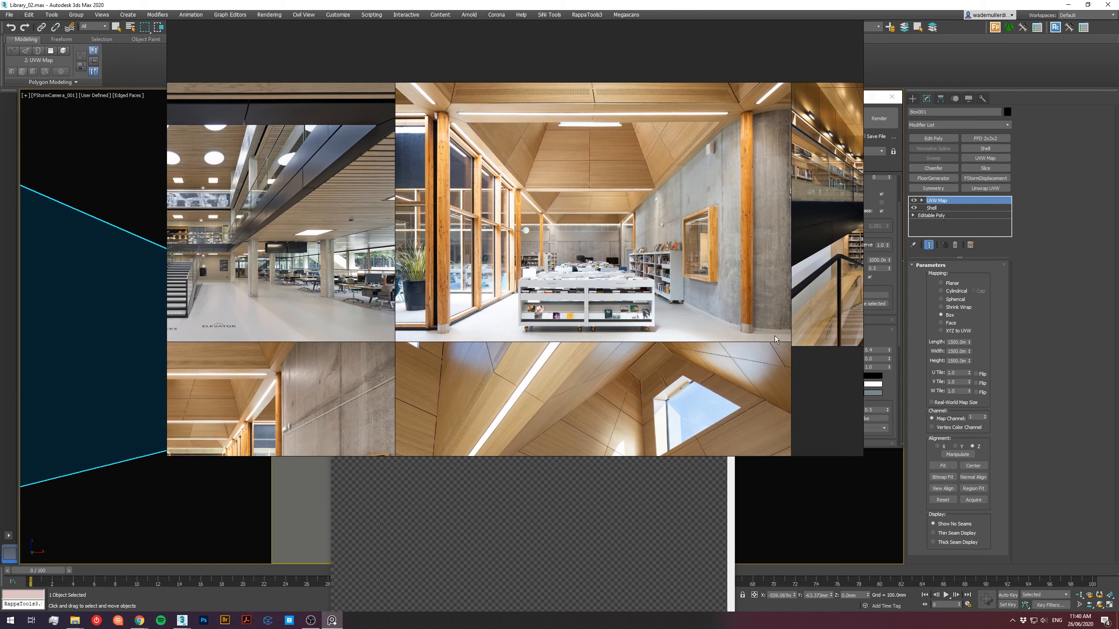
middle_drag(679, 346, 678, 373)
scroll(597, 328, up, 5)
middle_drag(363, 327, 366, 368)
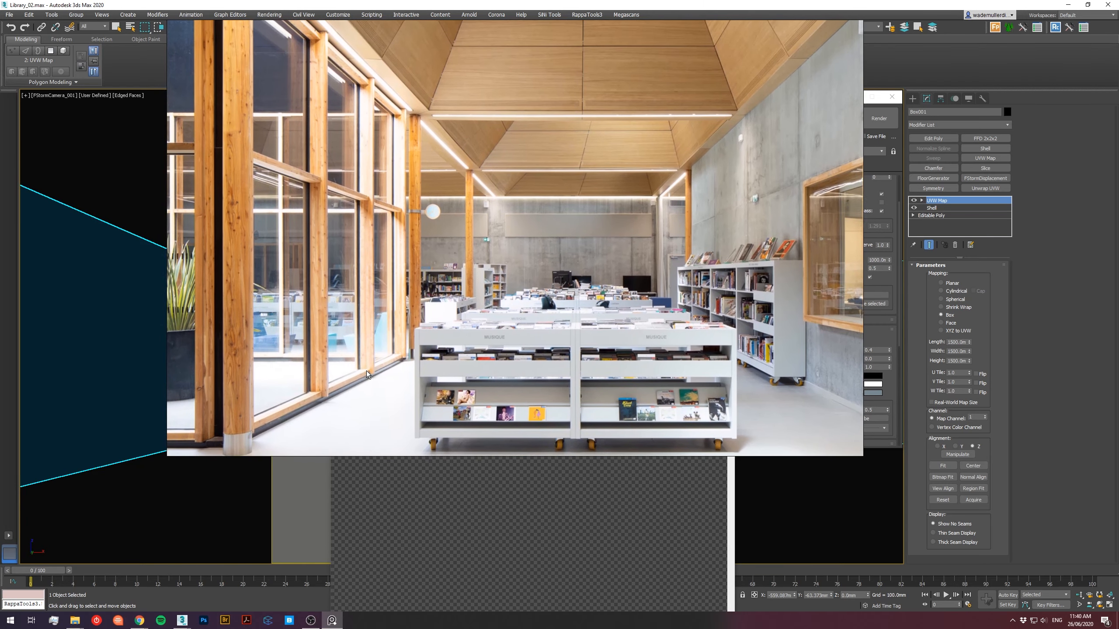
middle_drag(645, 374, 561, 376)
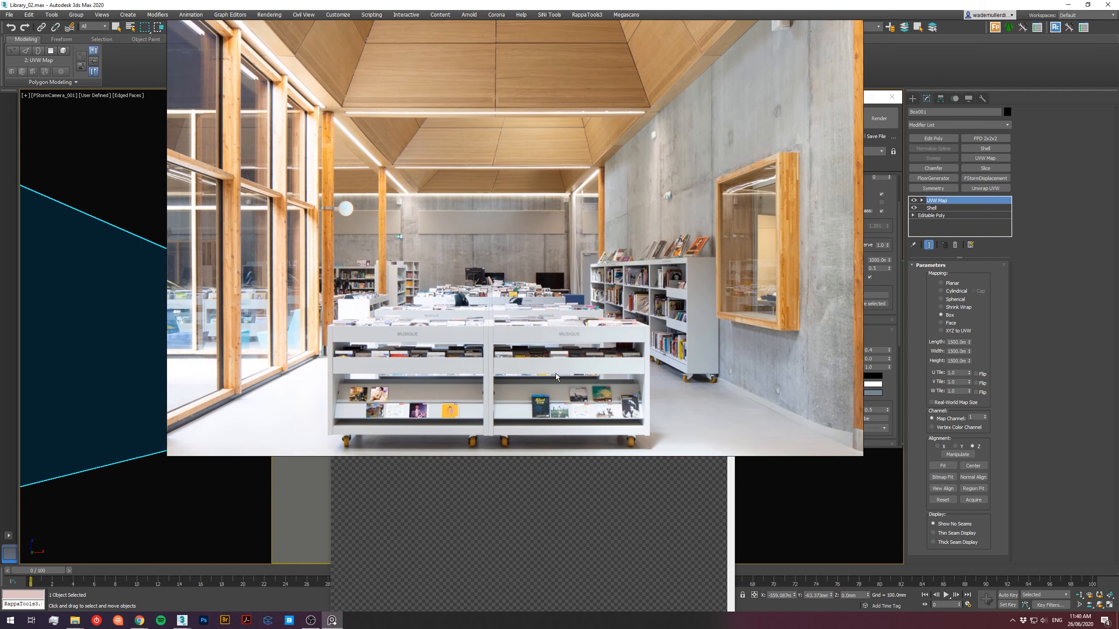
middle_drag(757, 109, 643, 236)
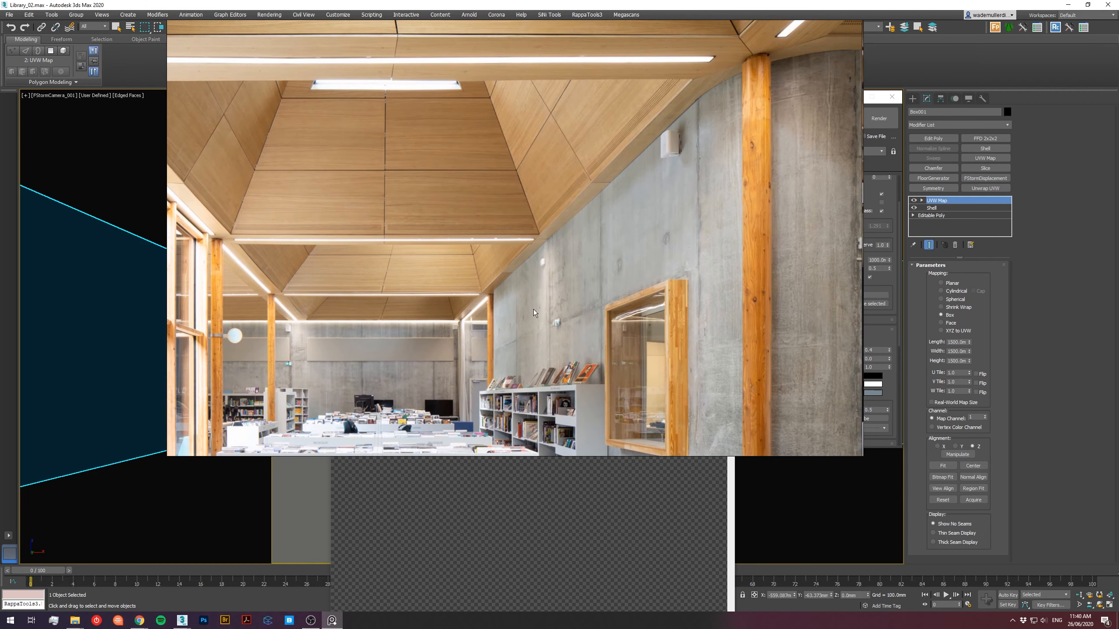
middle_drag(534, 313, 529, 204)
scroll(535, 229, up, 3)
middle_drag(374, 374, 676, 271)
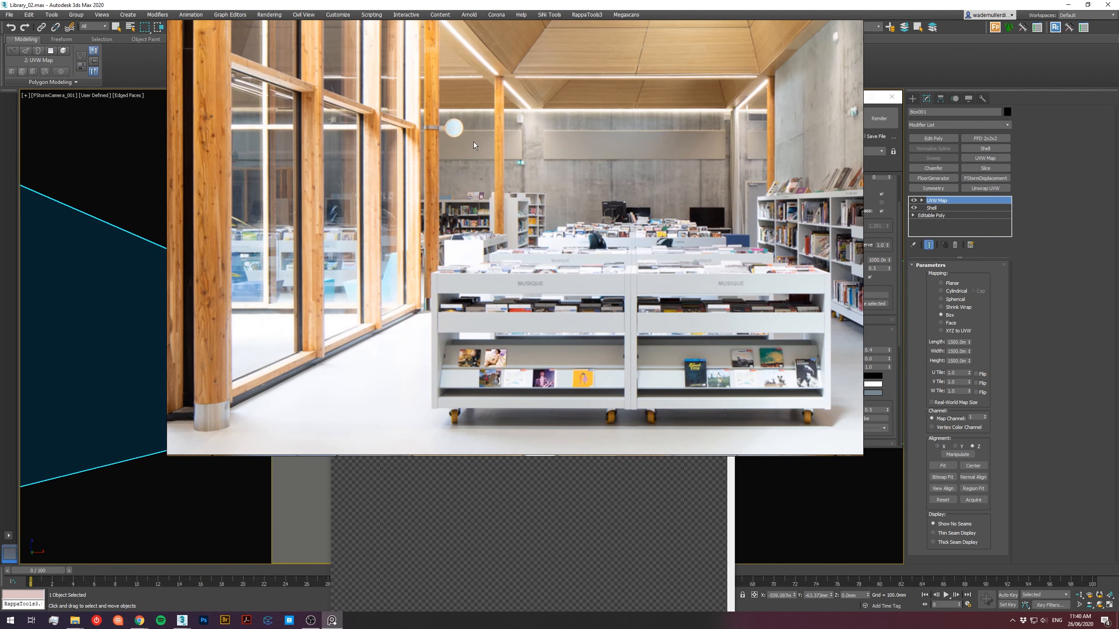
middle_drag(774, 298, 541, 291)
middle_drag(614, 335, 671, 334)
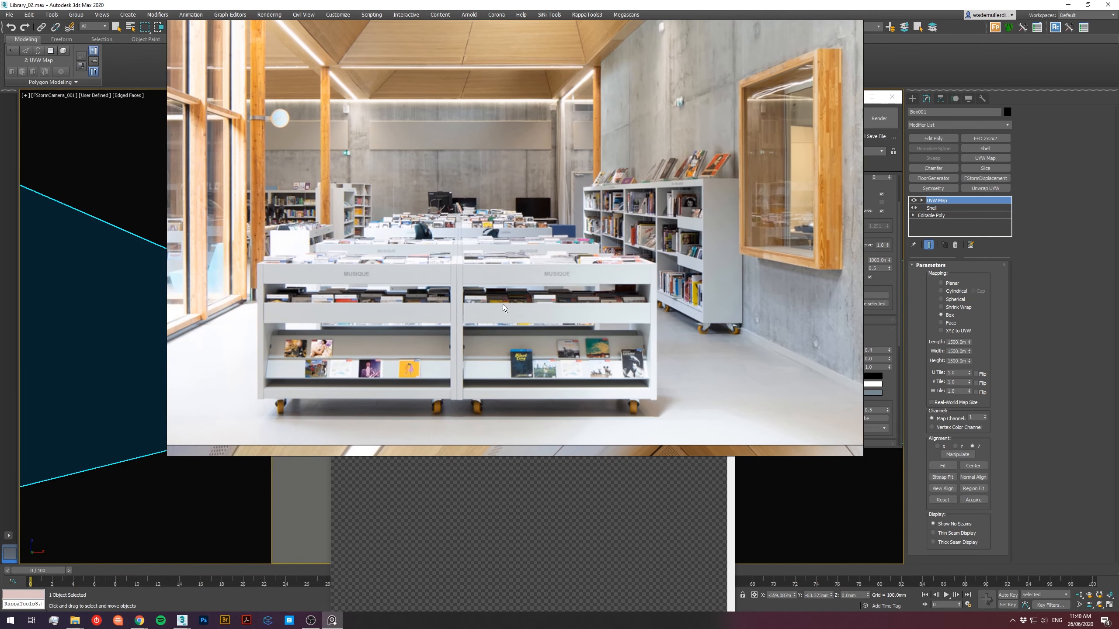
scroll(536, 270, down, 4)
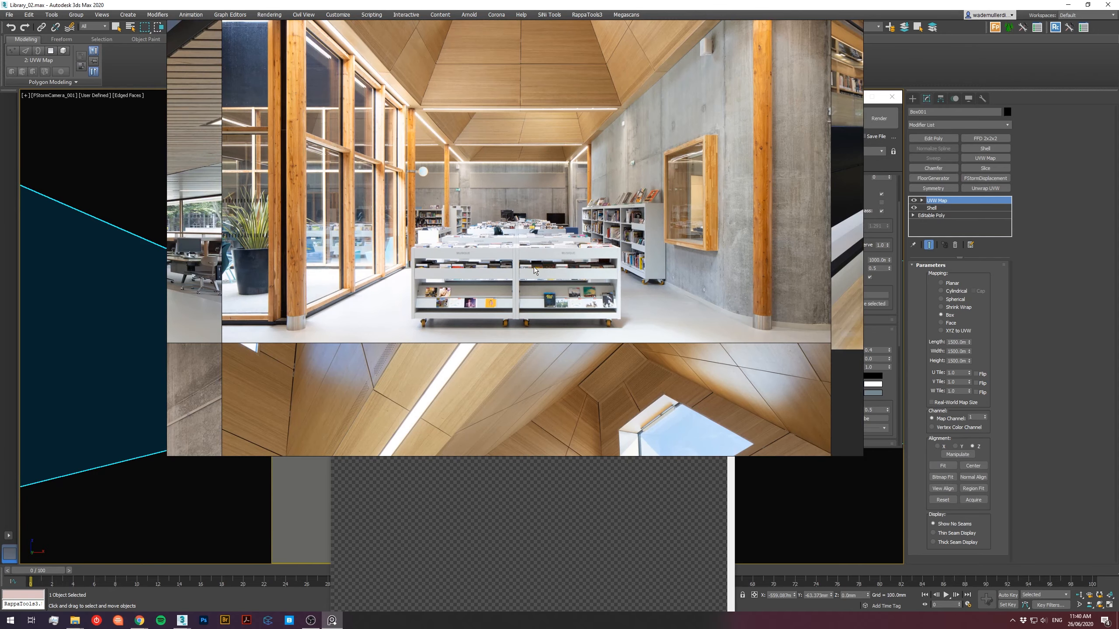
middle_drag(500, 230, 494, 340)
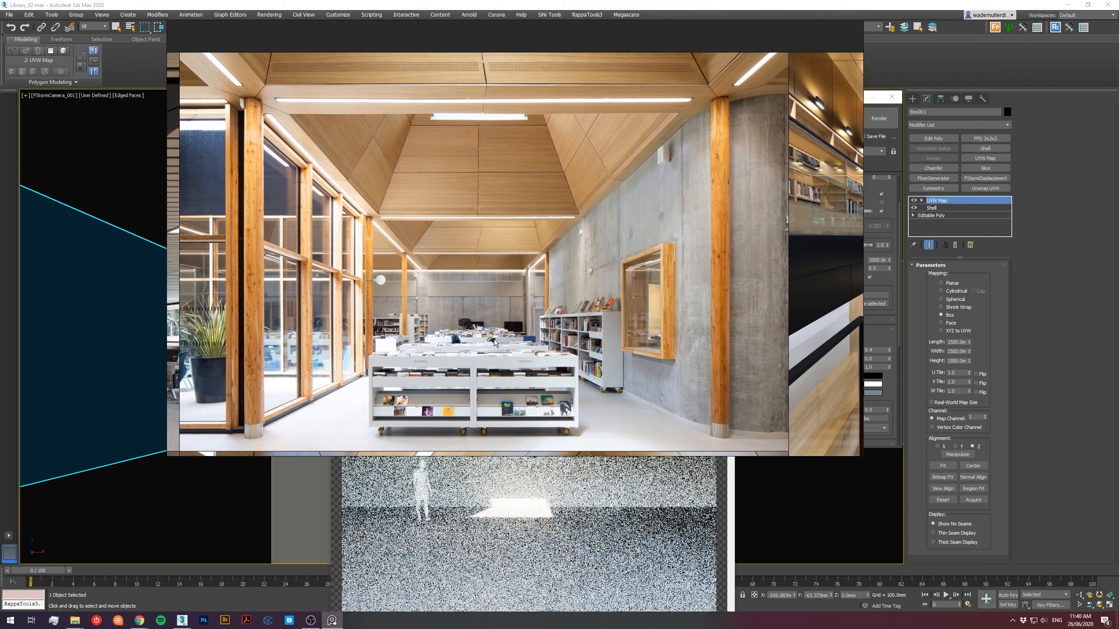
Bring the FStorm render window forward and inspect the concrete back wall and floor beside the figure.
click(569, 605)
drag(583, 139, 529, 48)
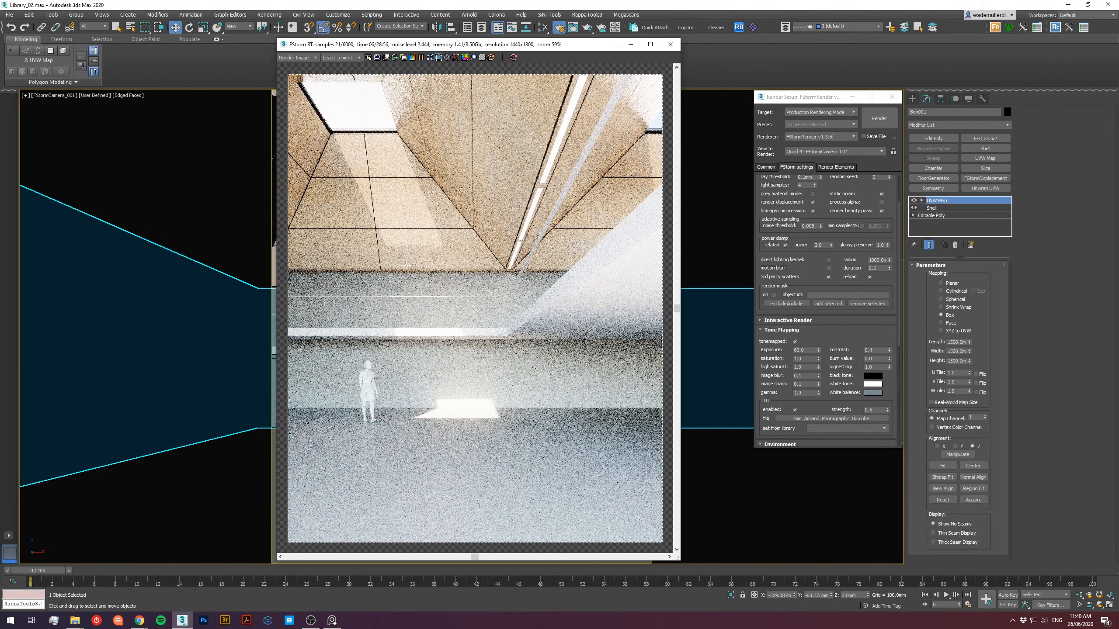
scroll(505, 404, up, 2)
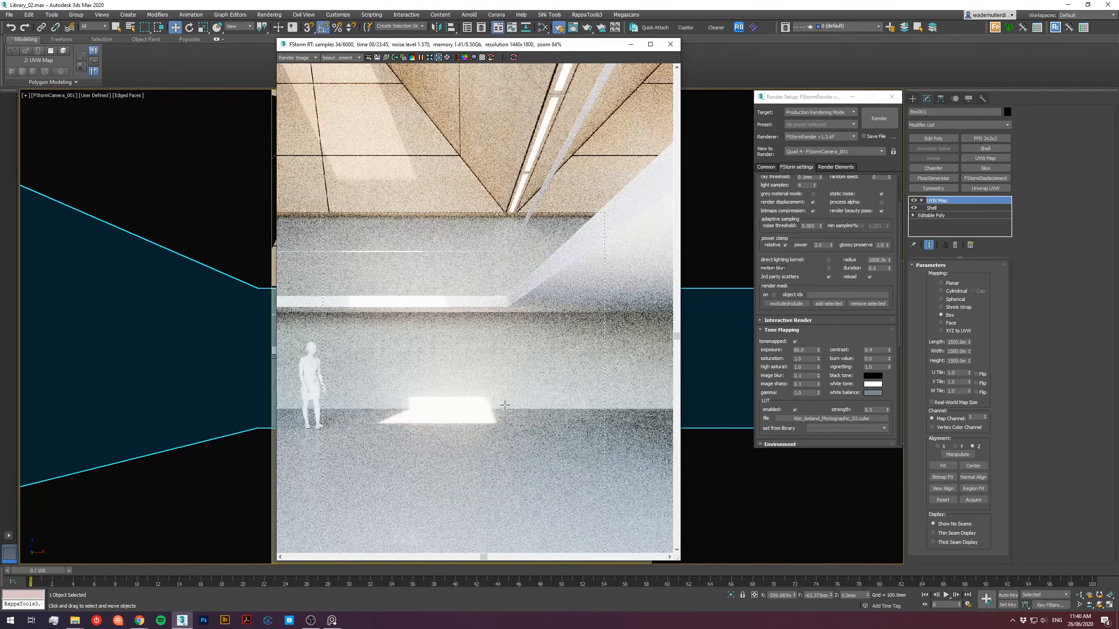
middle_drag(505, 405, 532, 383)
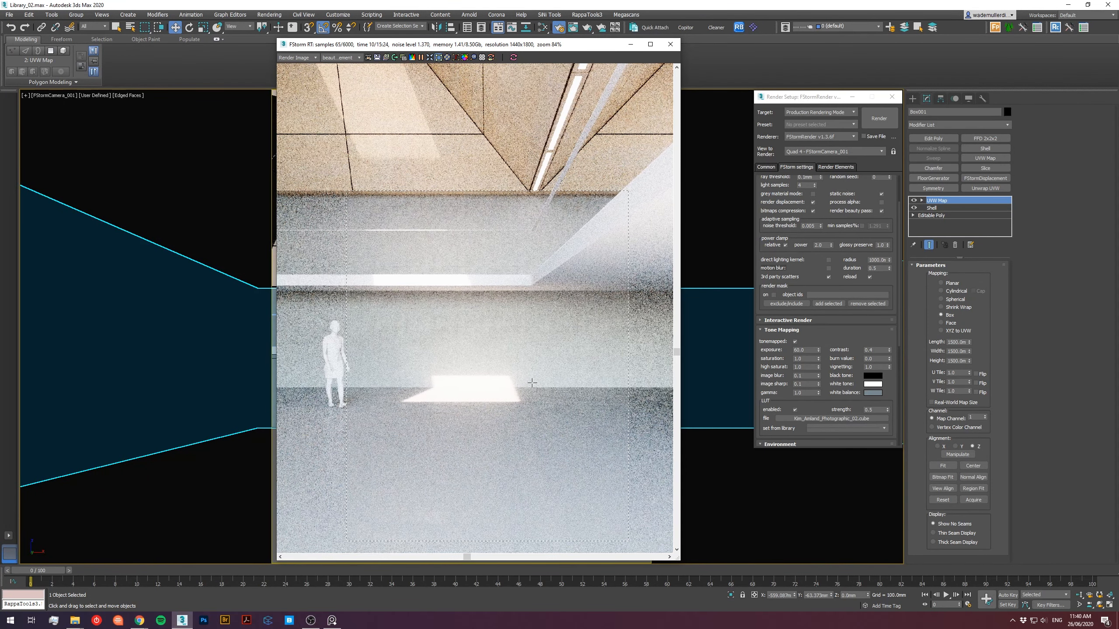
Insert an FStormColorCorrection map between the concrete albedo bitmap and the material's diffuse input, and open its parameters.
click(543, 28)
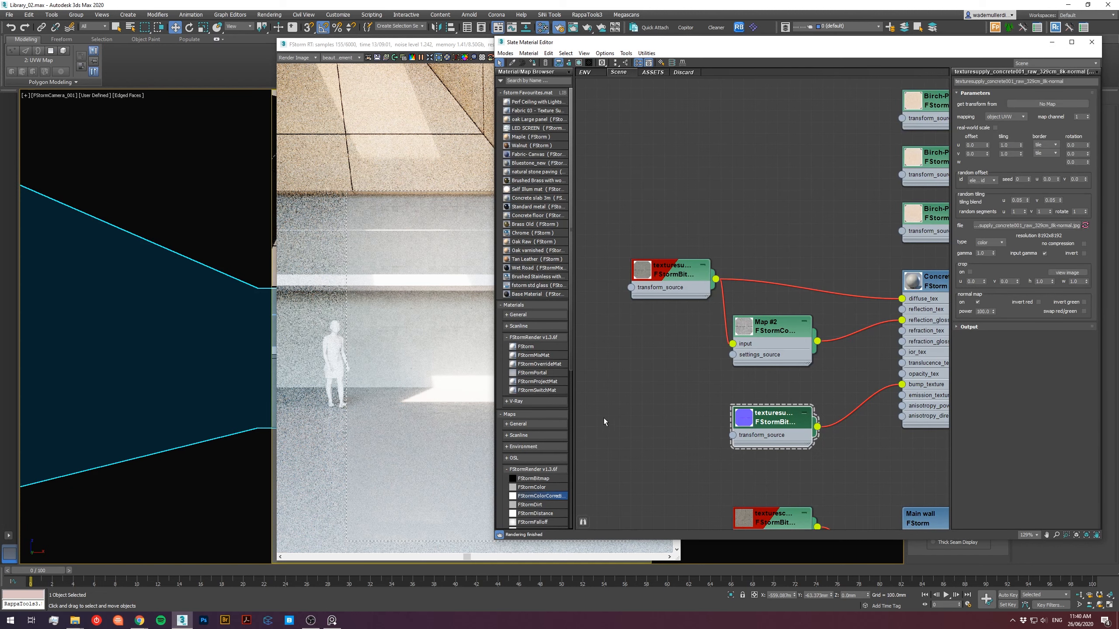
right_click(801, 285)
click(811, 305)
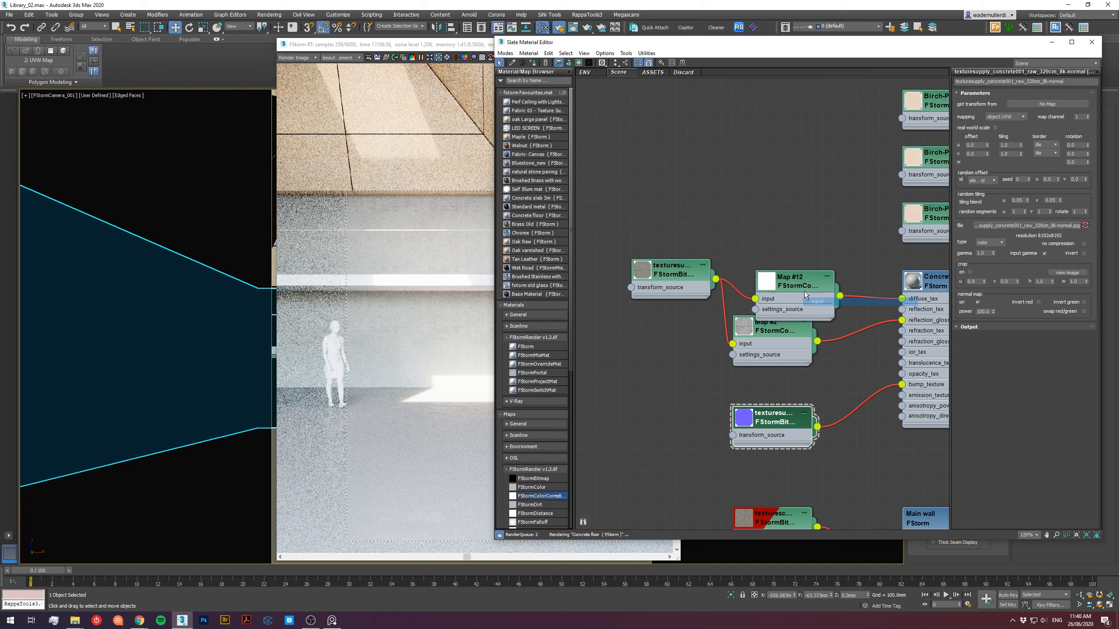
drag(802, 273, 802, 265)
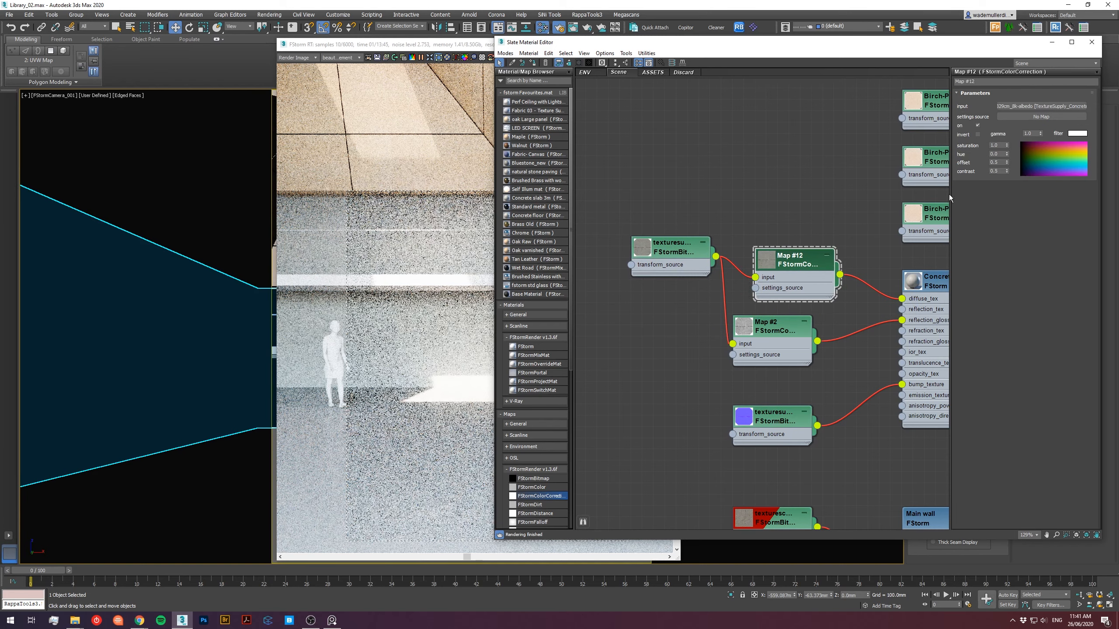
Set the diffuse colour correction's contrast to 0.7 and check the back wall in the render.
click(998, 171)
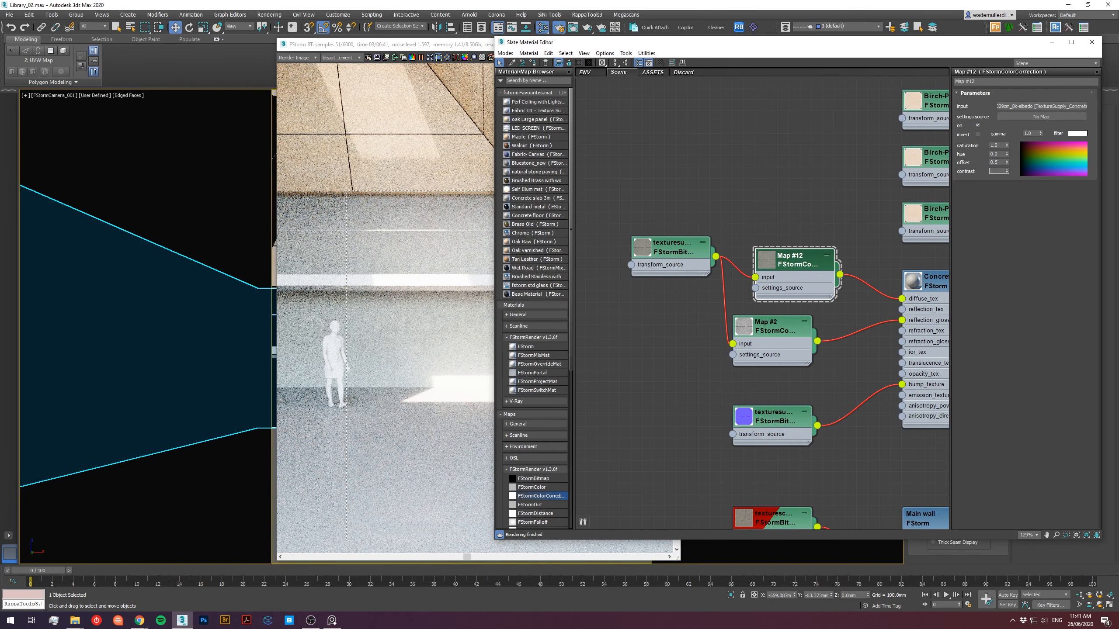
text(0.7)
key(Return)
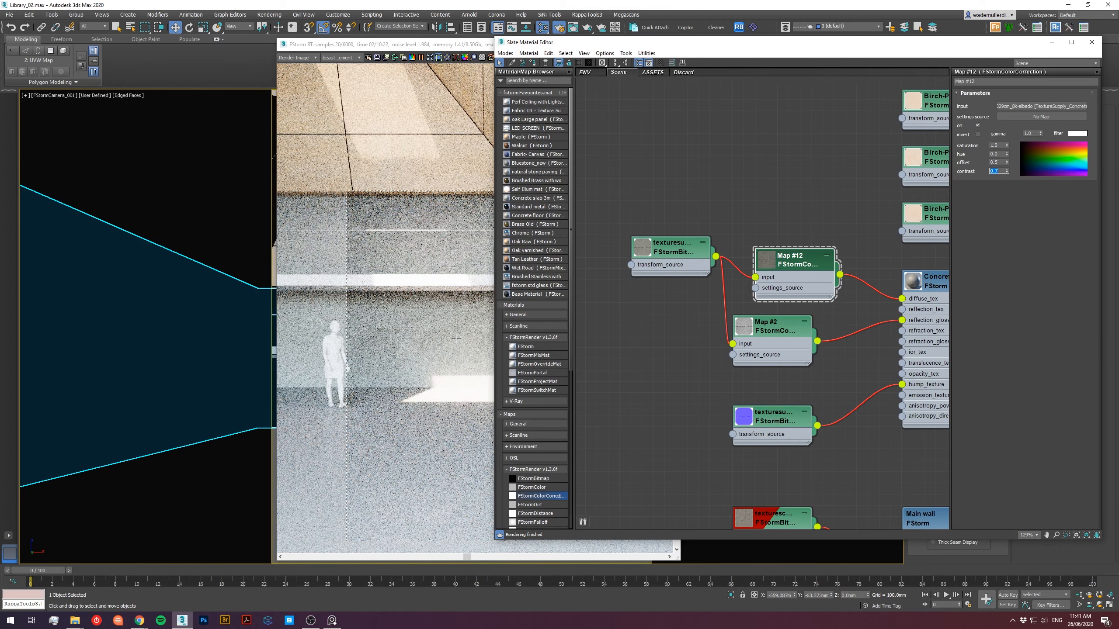
click(456, 338)
scroll(455, 338, up, 3)
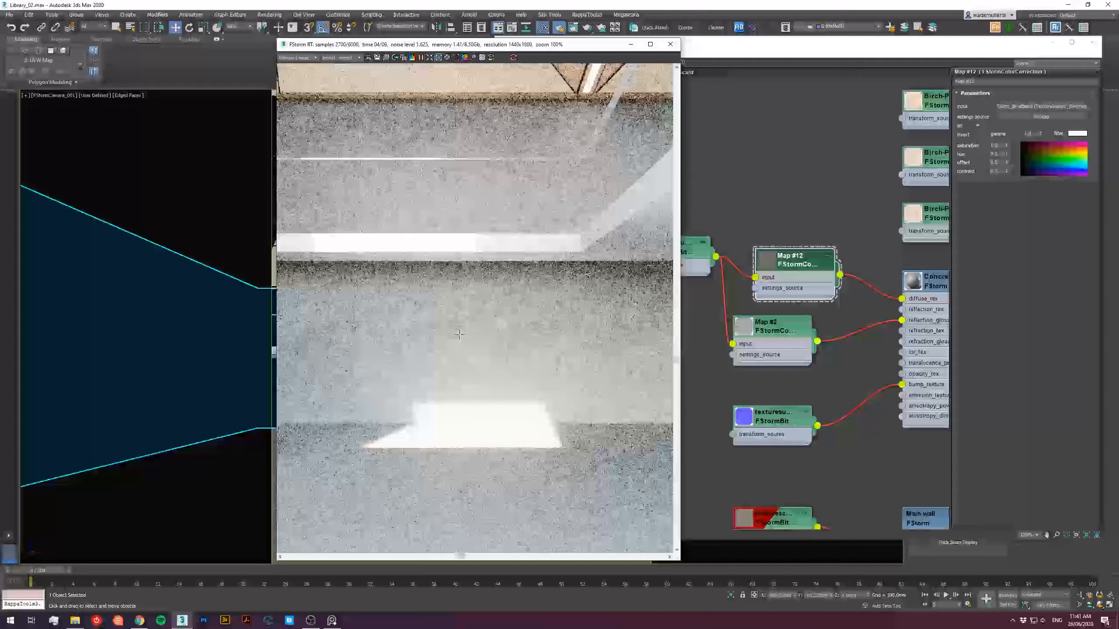
Set the diffuse colour correction's contrast to 0.6 and its offset to 0.4.
click(999, 171)
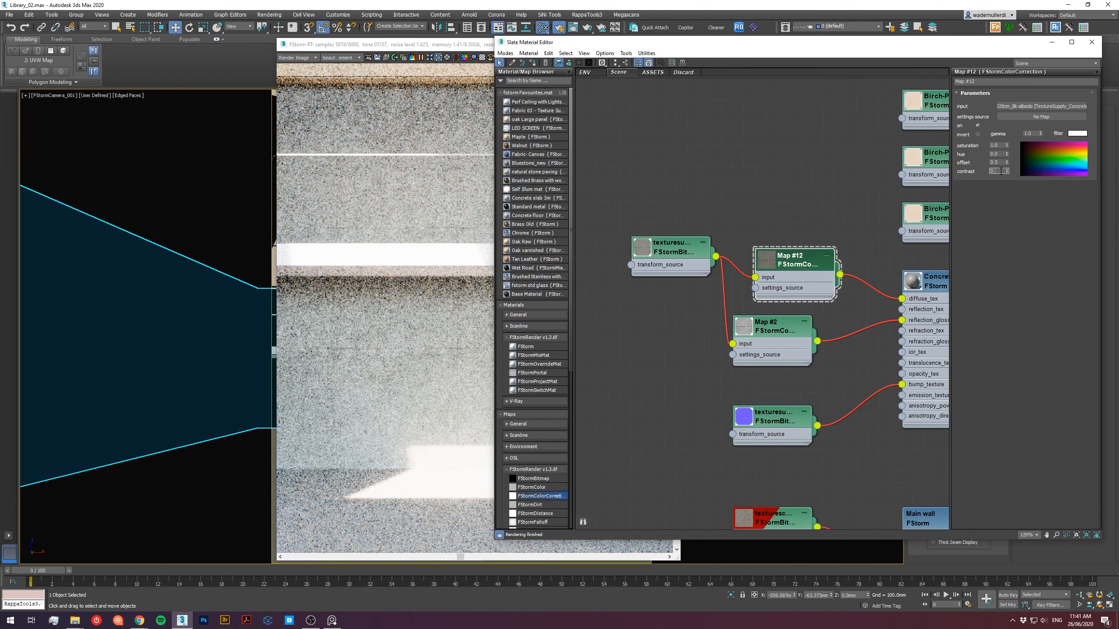
key(BackSpace)
text(6)
key(Return)
click(998, 162)
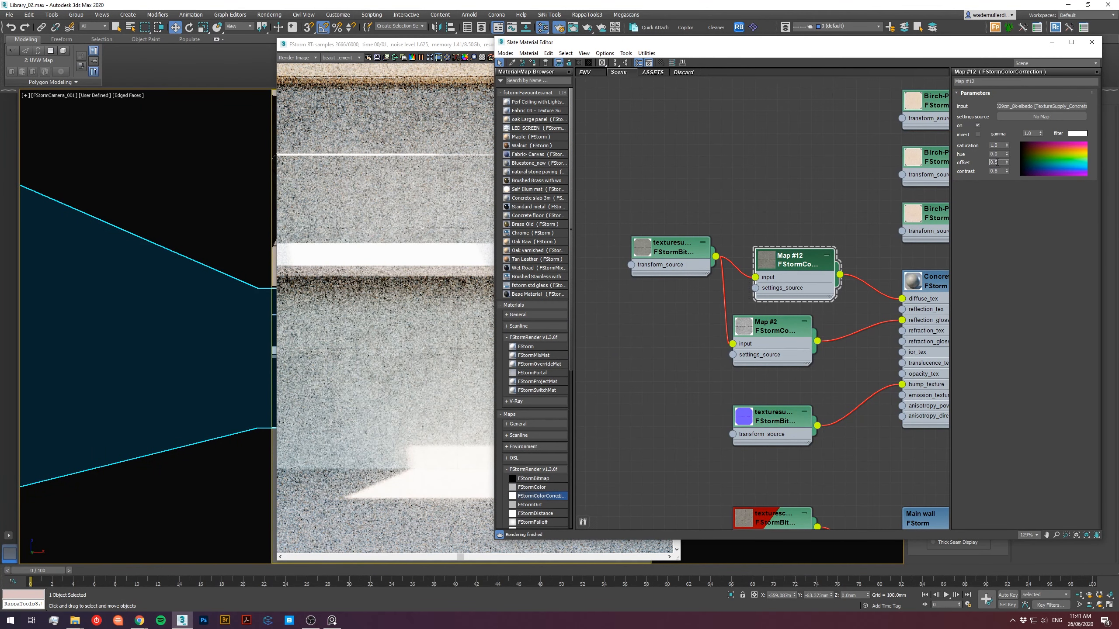
key(BackSpace)
text(0.4)
key(Return)
Inspect the colour-corrected concrete wall in the render, then close the render window and return to the viewport.
middle_drag(551, 356, 538, 353)
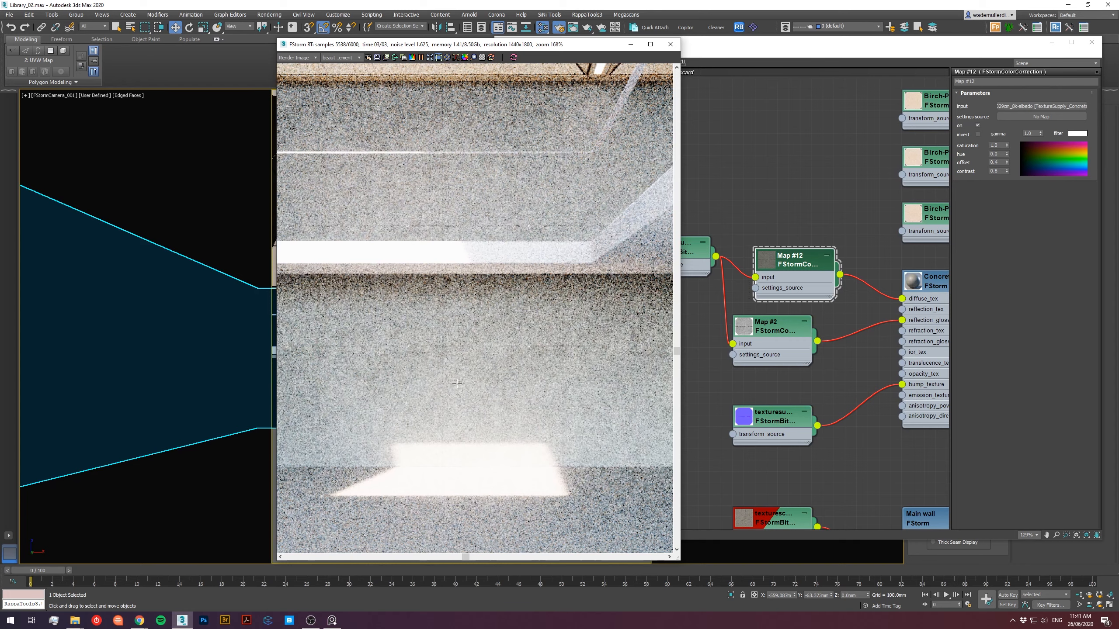
scroll(425, 306, down, 3)
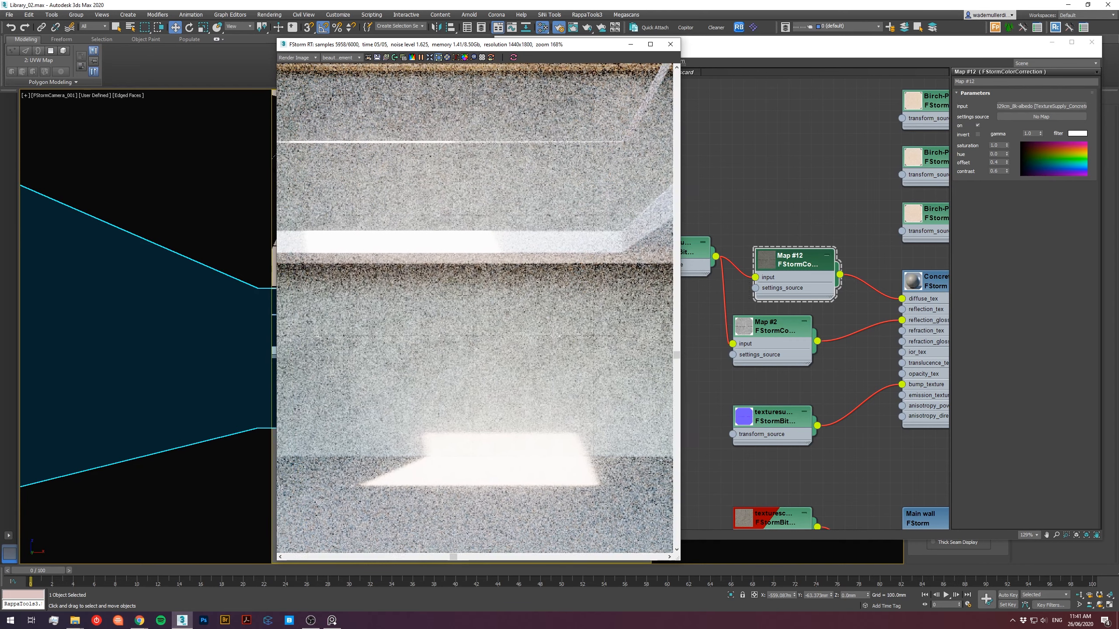
middle_drag(465, 275, 450, 321)
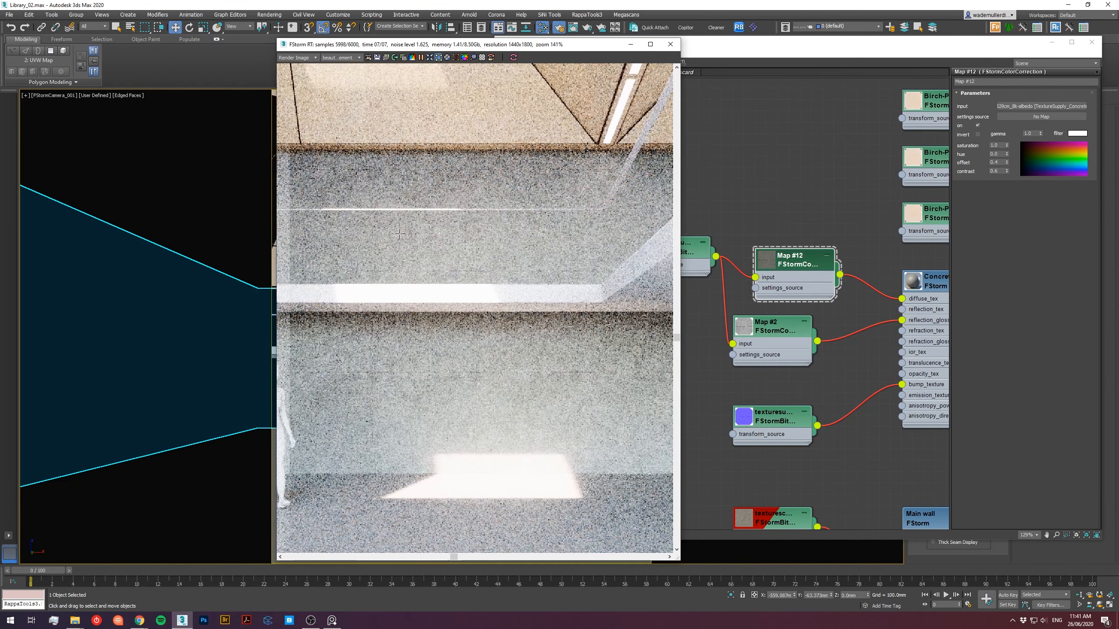
drag(629, 441, 631, 441)
click(514, 57)
click(670, 44)
right_click(429, 351)
click(397, 305)
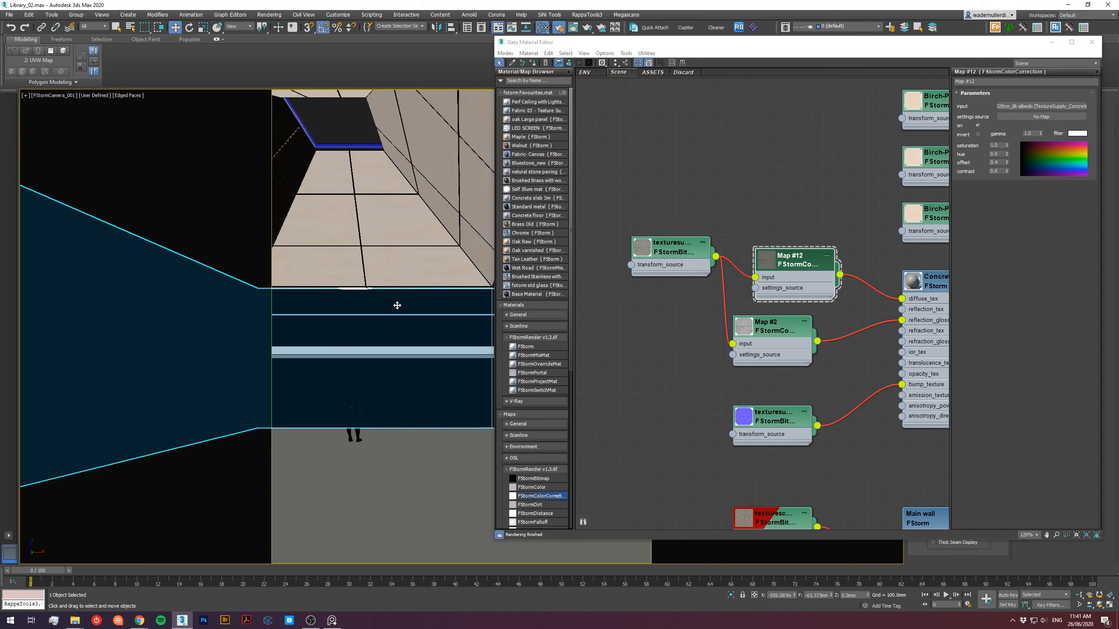
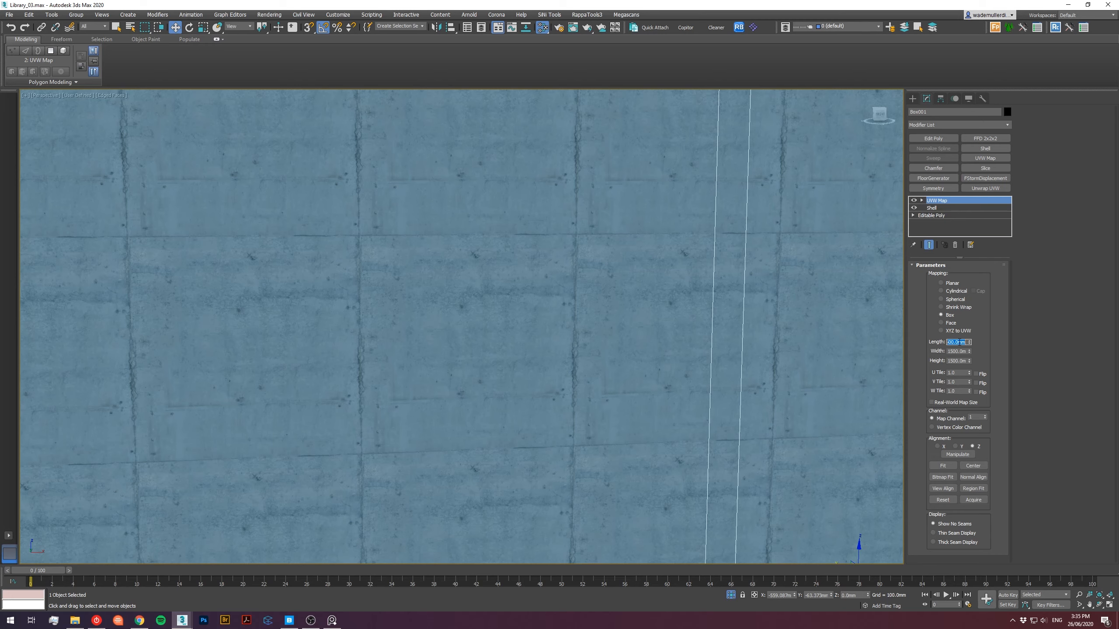
Set the concrete wall's UVW Map box width and height to 3000 mm.
key(Tab)
text(3000)
key(Tab)
text(3)
key(Return)
Deselect the wall and switch the viewport back to FStormCamera_001.
scroll(690, 370, down, 6)
alt+middle_drag(689, 370, 482, 351)
click(563, 513)
key(c)
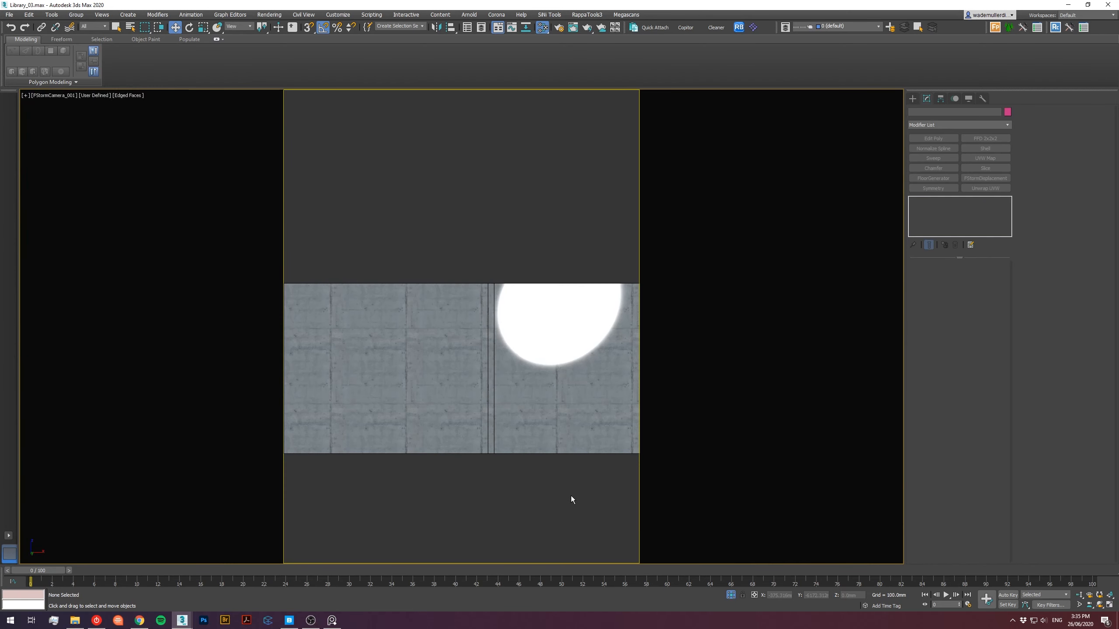
Exit isolation and move the concrete wall's UVW Map gizmo to about X 349 mm and Z 1171 mm.
click(731, 596)
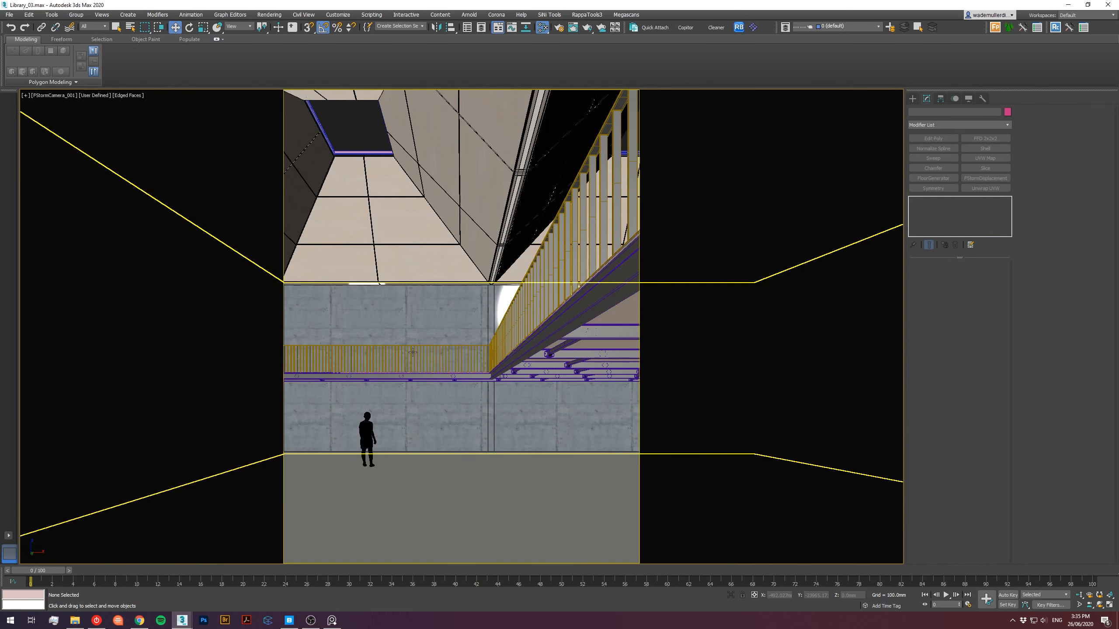
click(453, 426)
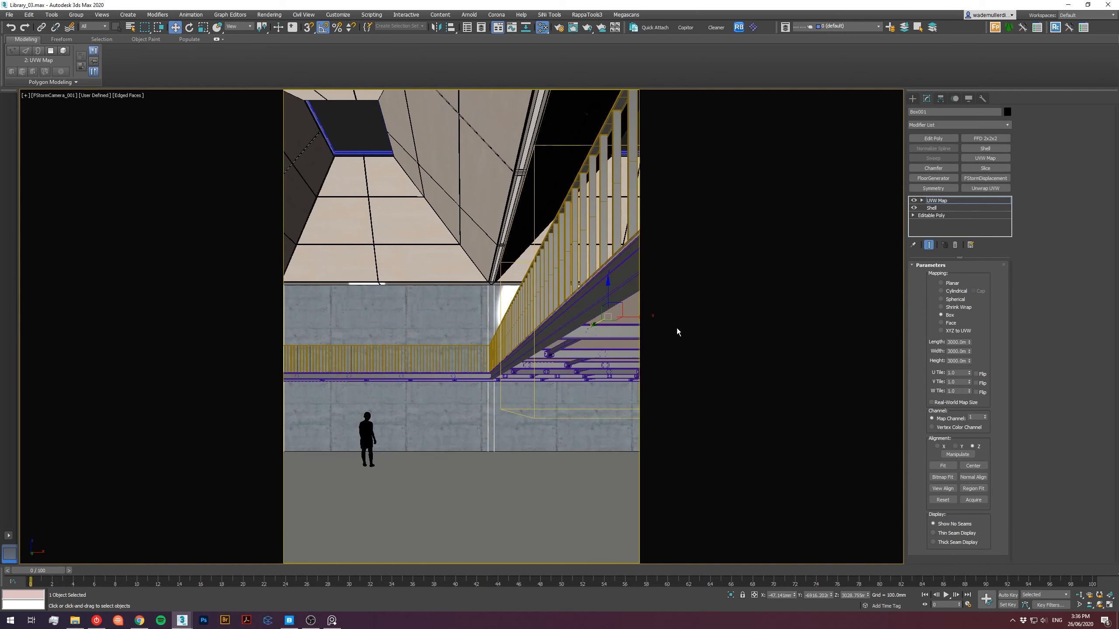
drag(609, 297, 653, 435)
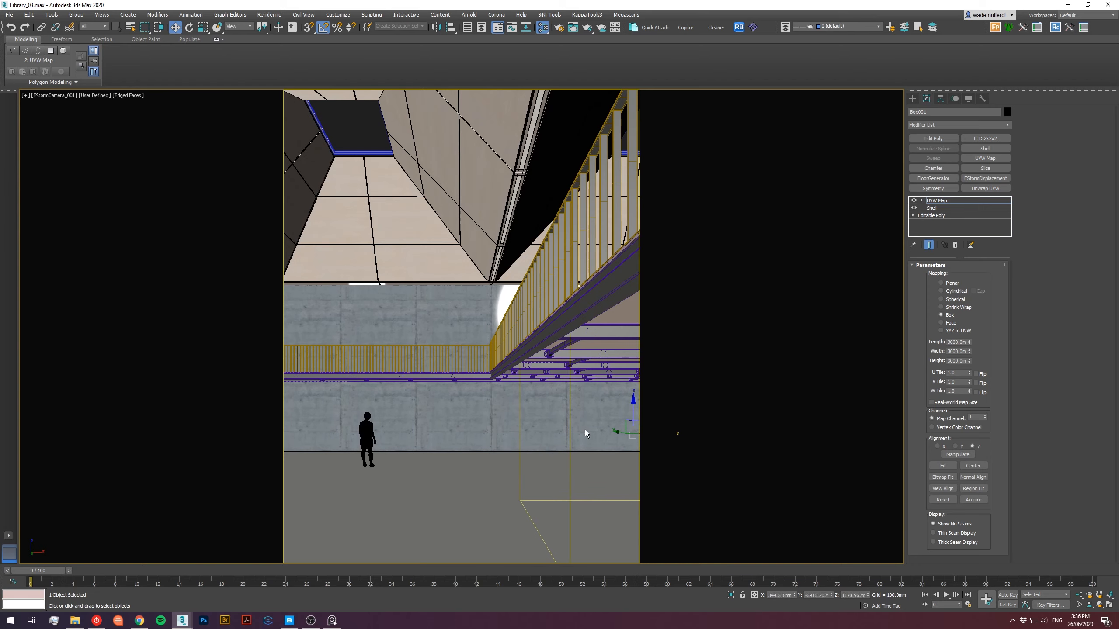
click(944, 205)
click(451, 481)
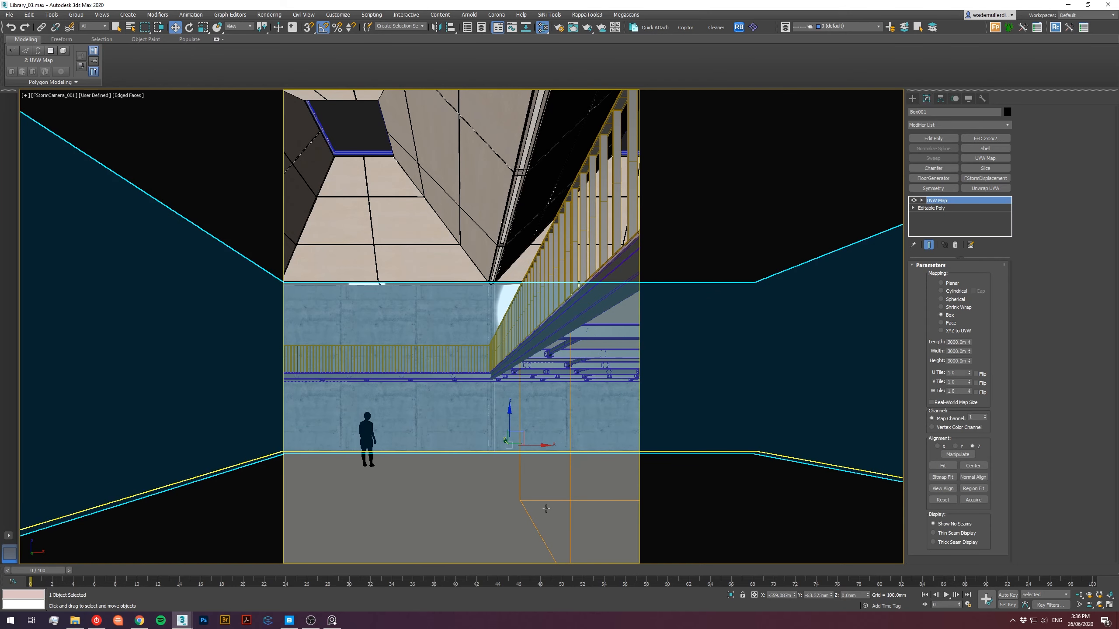
click(446, 292)
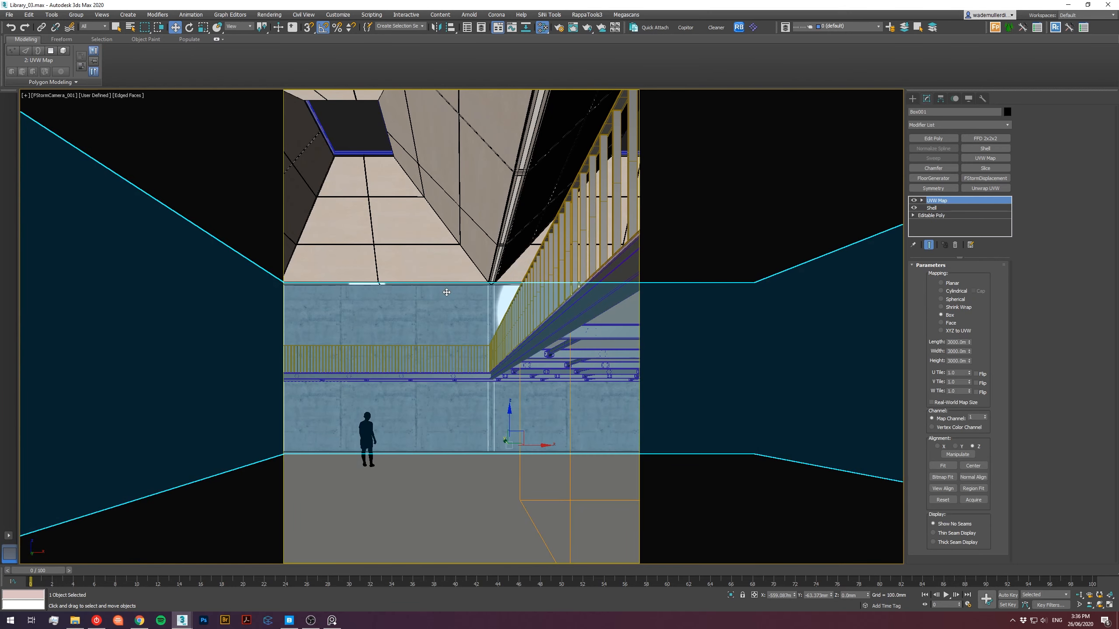
Examine the concrete texture's joints and scale on the back wall up close in a perspective view.
key(p)
scroll(496, 218, up, 6)
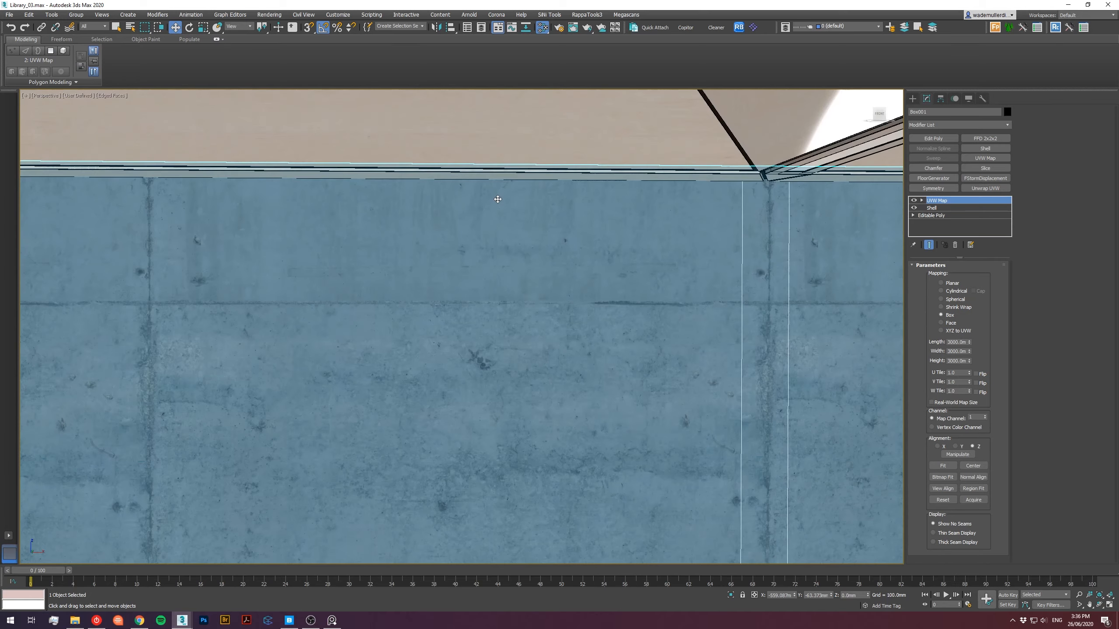
scroll(497, 197, down, 6)
middle_drag(495, 195, 680, 197)
alt+middle_drag(524, 332, 450, 351)
scroll(490, 367, up, 3)
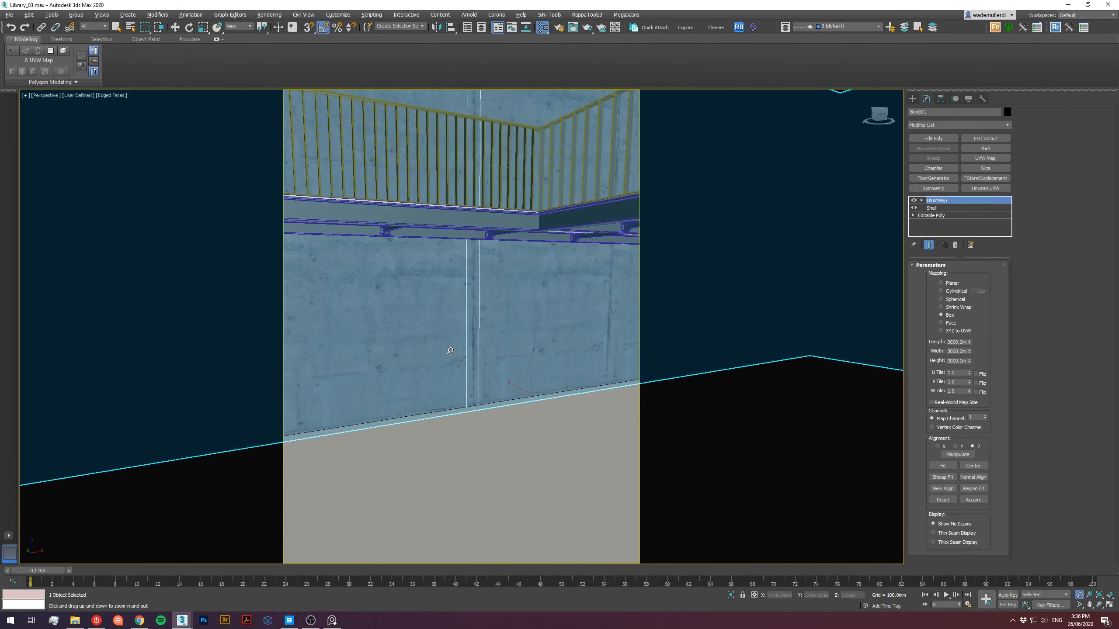
click(1079, 606)
scroll(432, 345, up, 4)
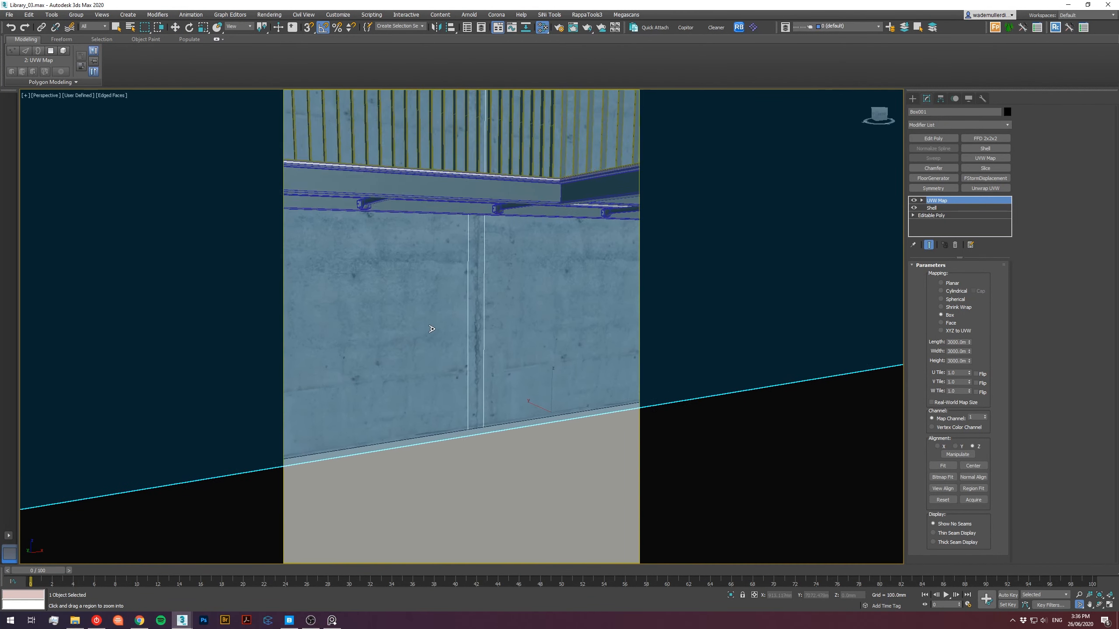
drag(435, 314, 440, 305)
middle_drag(485, 386, 600, 345)
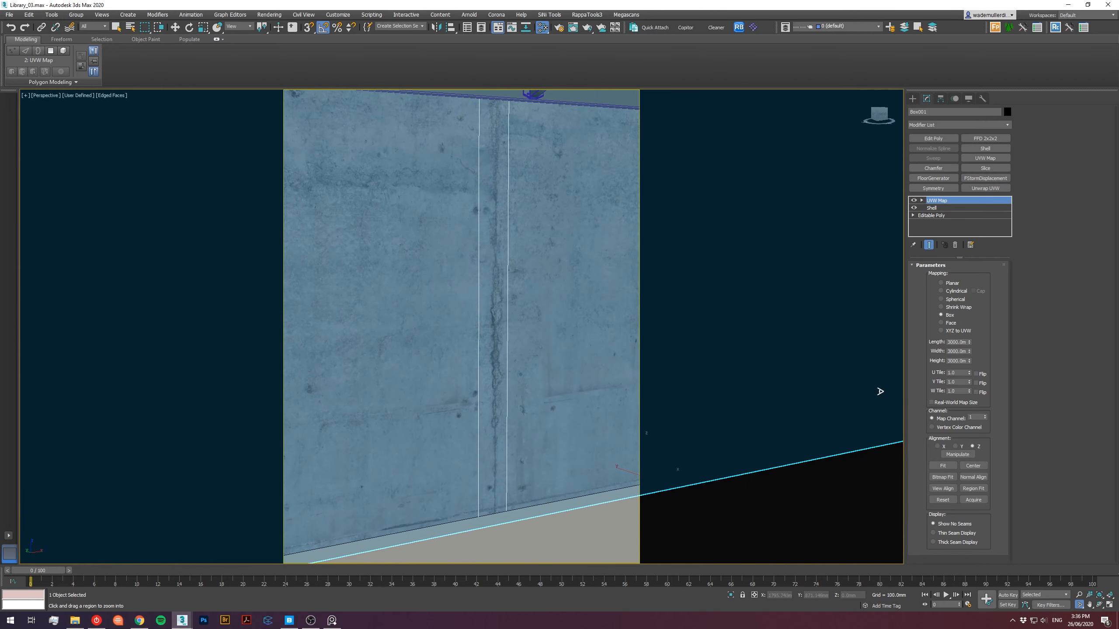
Set the concrete wall's UVW Map box length, width and height to 2000 mm.
text(2000)
key(Tab)
text(2000)
key(Tab)
text(2000)
key(Return)
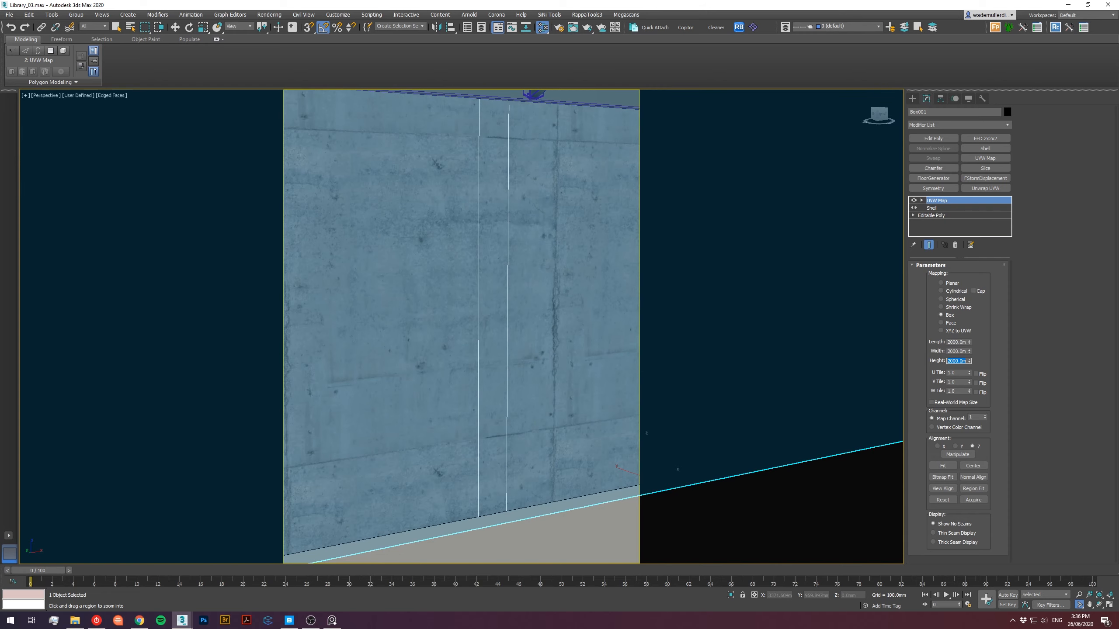
Lower the wall's UVW Map gizmo to about Z 647 mm and bring up the FStorm render.
middle_drag(675, 282, 658, 285)
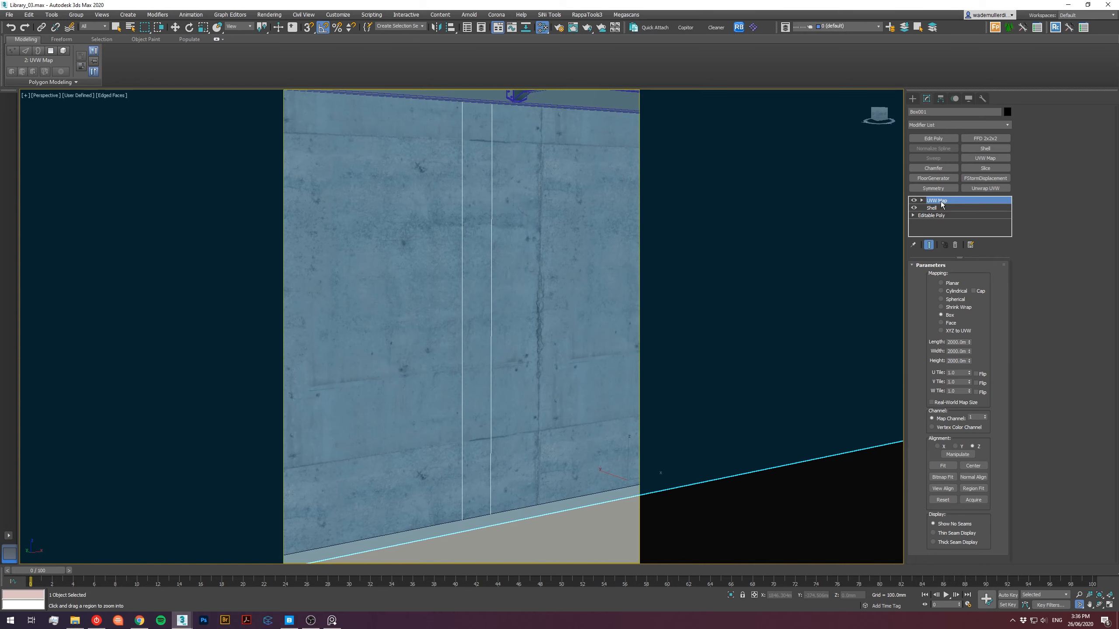
key(w)
drag(865, 596, 907, 604)
right_click(416, 278)
click(429, 284)
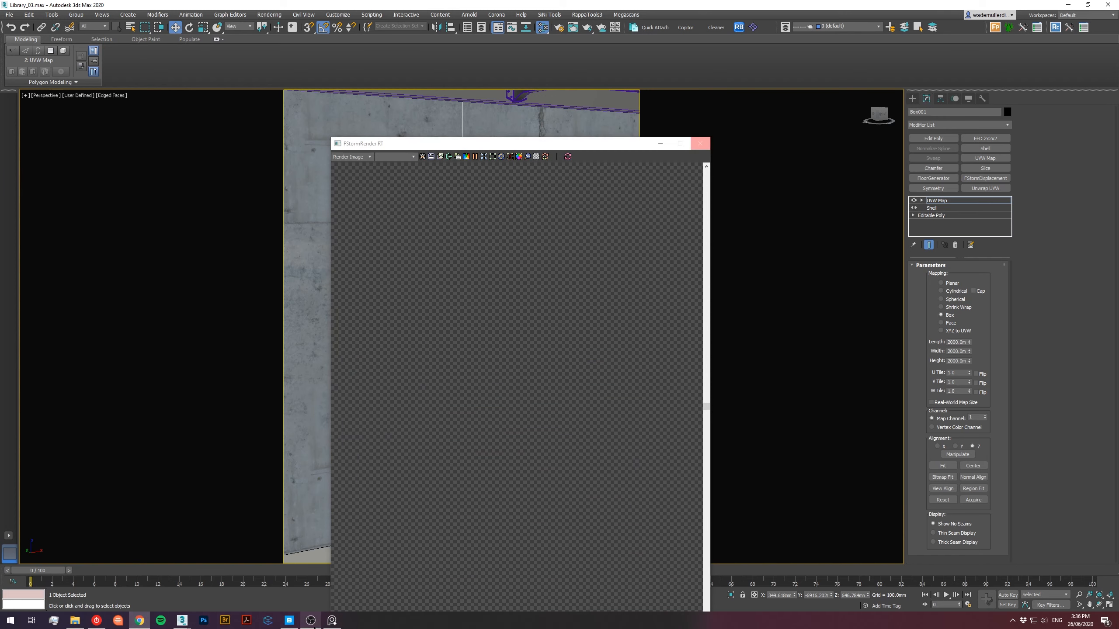
Switch to the untitled scene with the framed metal mesh panel and examine the mesh pattern up close.
mouse_move(186, 620)
click(169, 596)
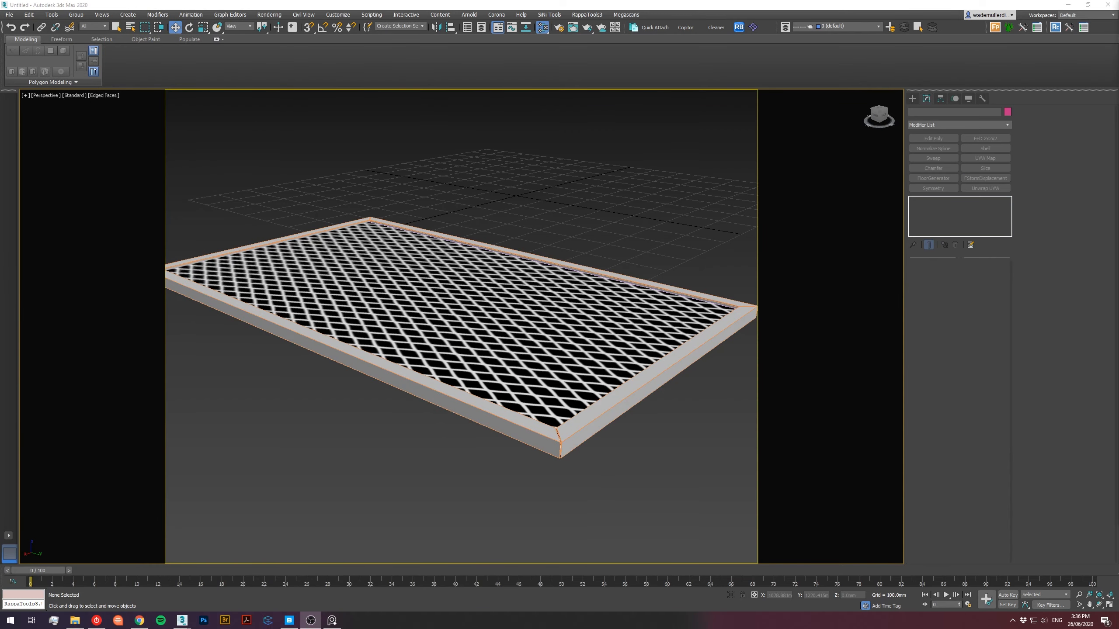
alt+middle_drag(457, 499, 489, 335)
scroll(573, 381, up, 4)
scroll(537, 370, up, 2)
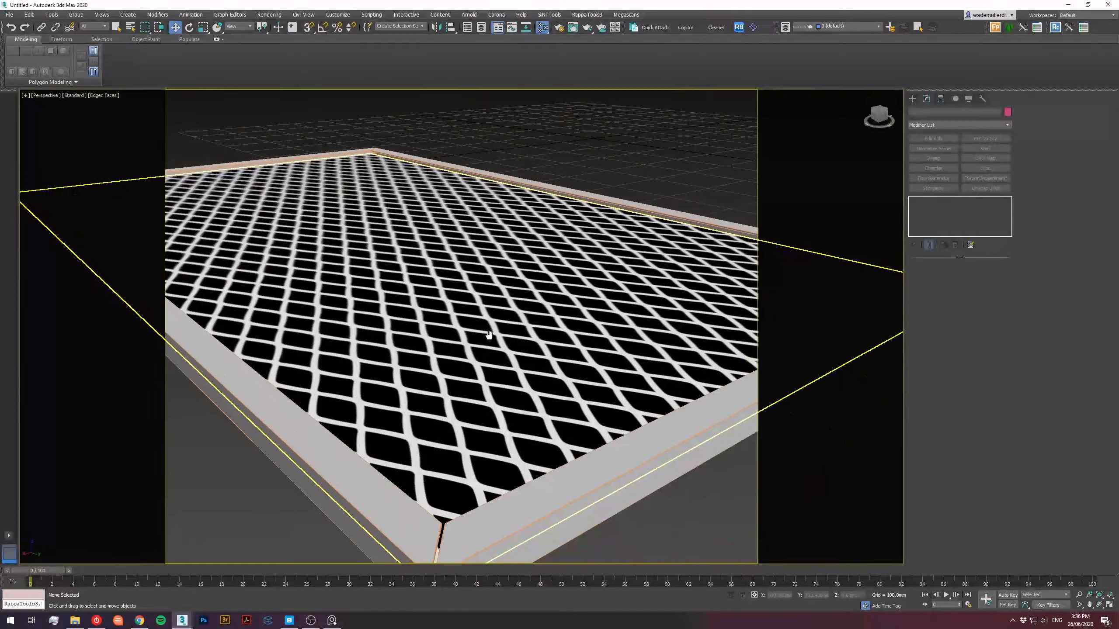
key(alt+Tab)
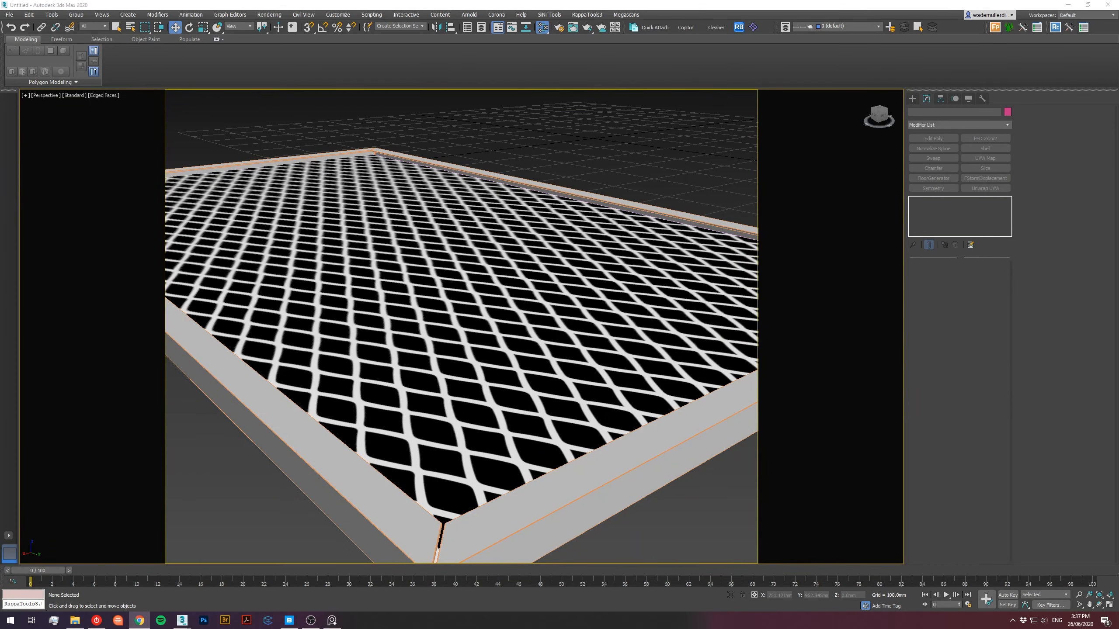
Switch to textures.com in the browser and look through its PBR Materials category.
drag(573, 628, 291, 93)
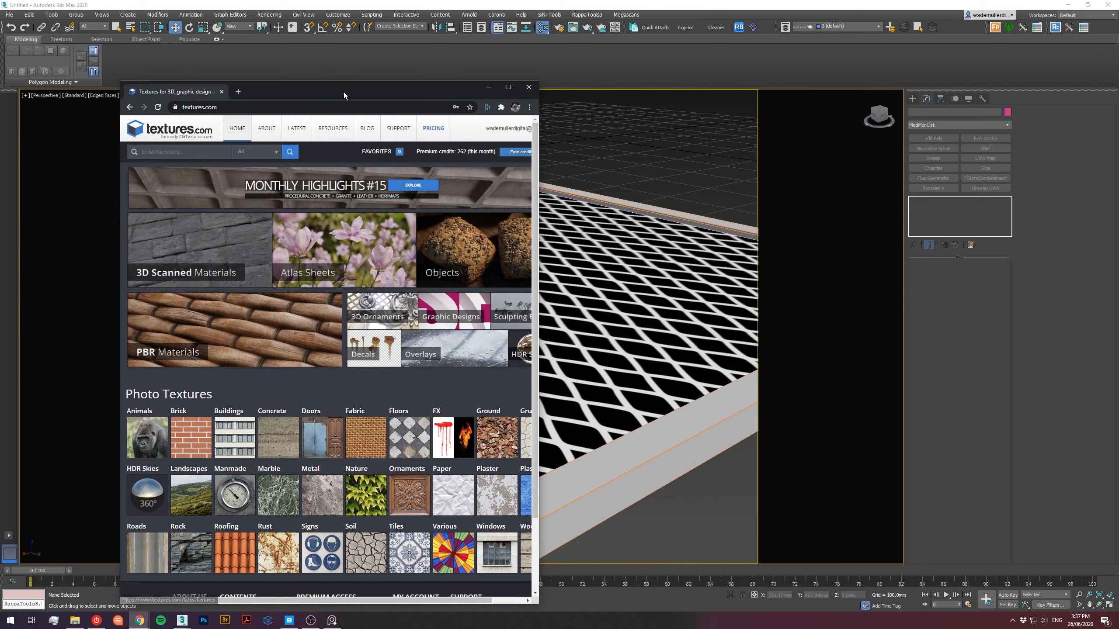
double_click(344, 91)
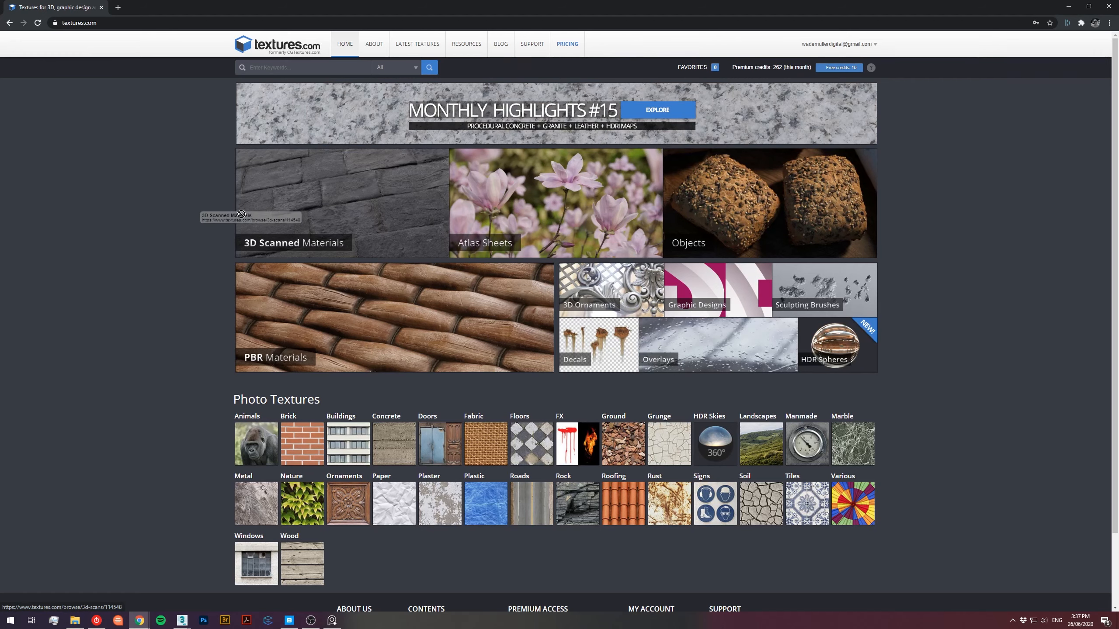
click(413, 358)
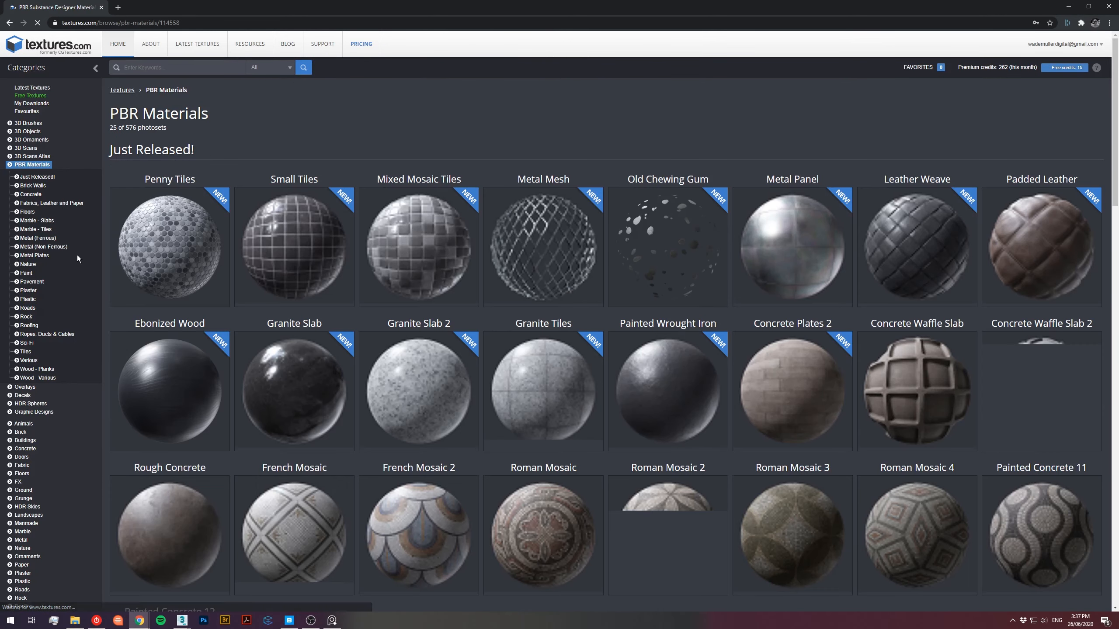
click(579, 310)
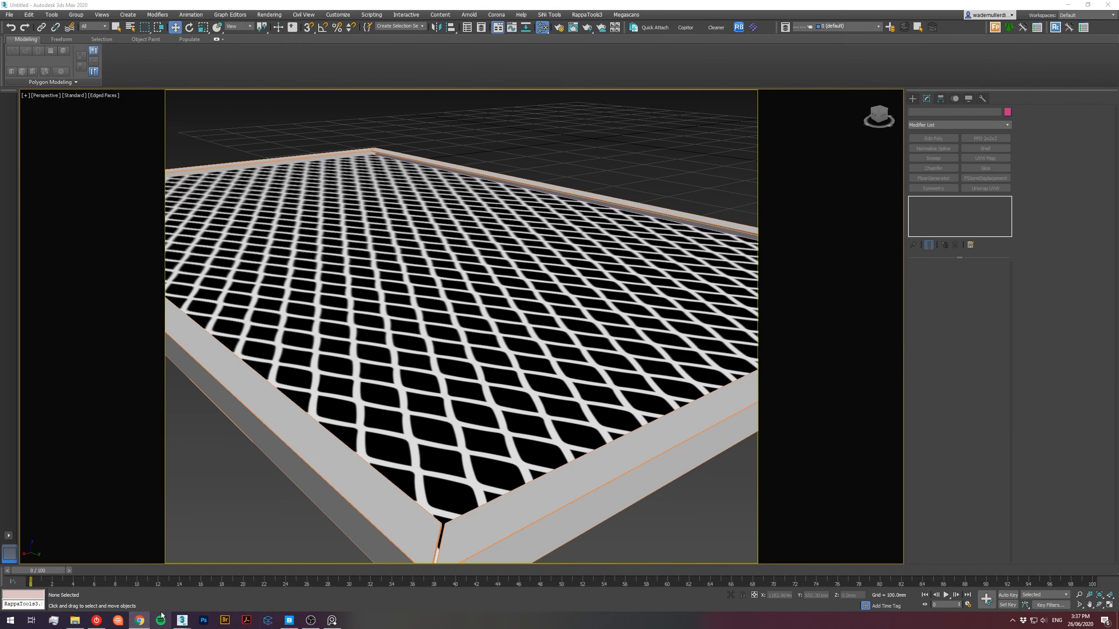
Return to the Library_03 scene and examine the wall's cracked concrete joint close up in the FStorm render.
click(181, 620)
click(118, 590)
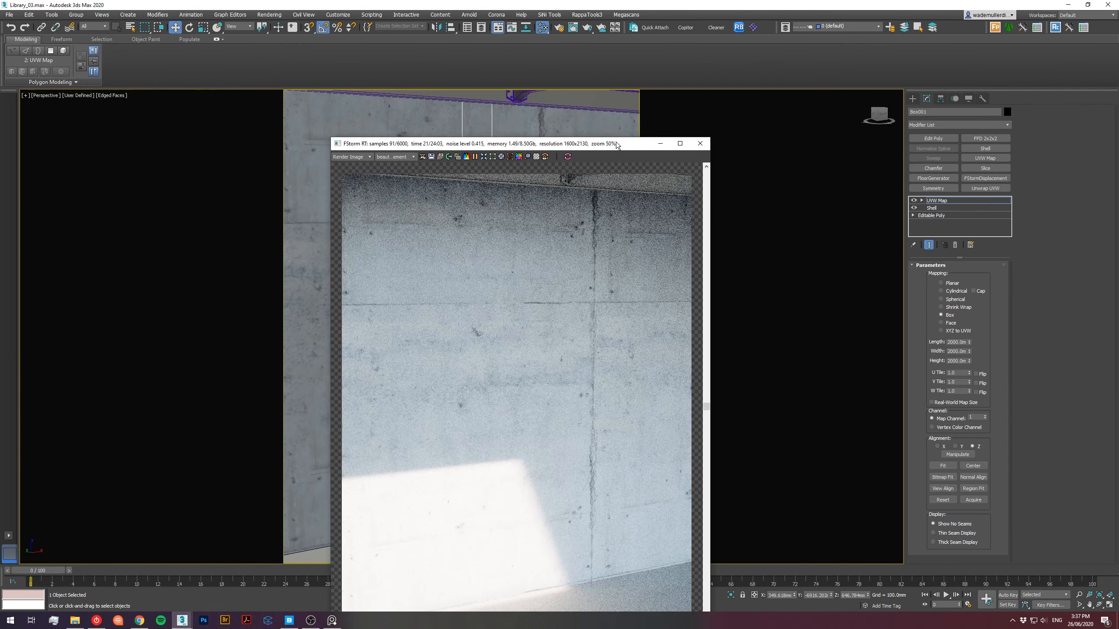
drag(625, 145, 825, 37)
middle_drag(481, 248, 303, 163)
scroll(442, 348, up, 5)
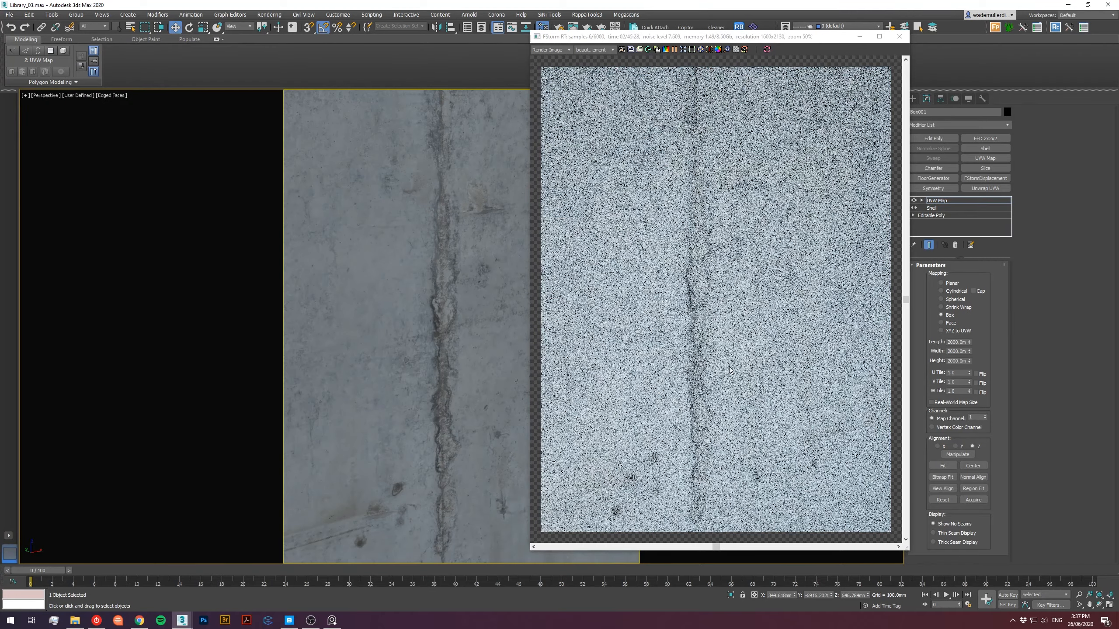
scroll(704, 361, down, 3)
scroll(698, 352, up, 2)
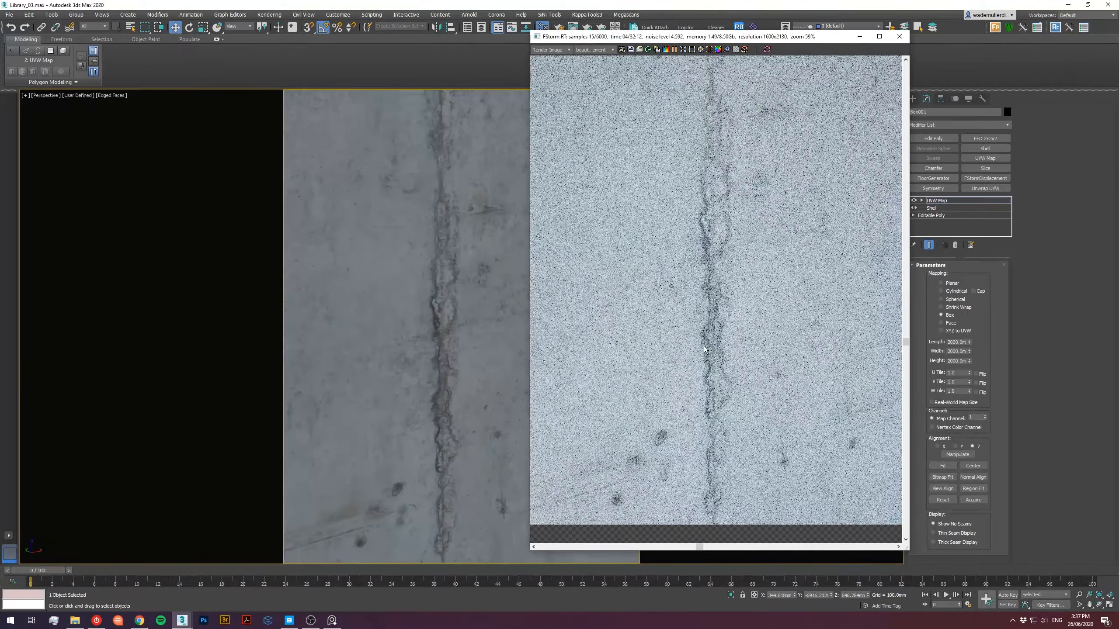
middle_drag(696, 359, 687, 380)
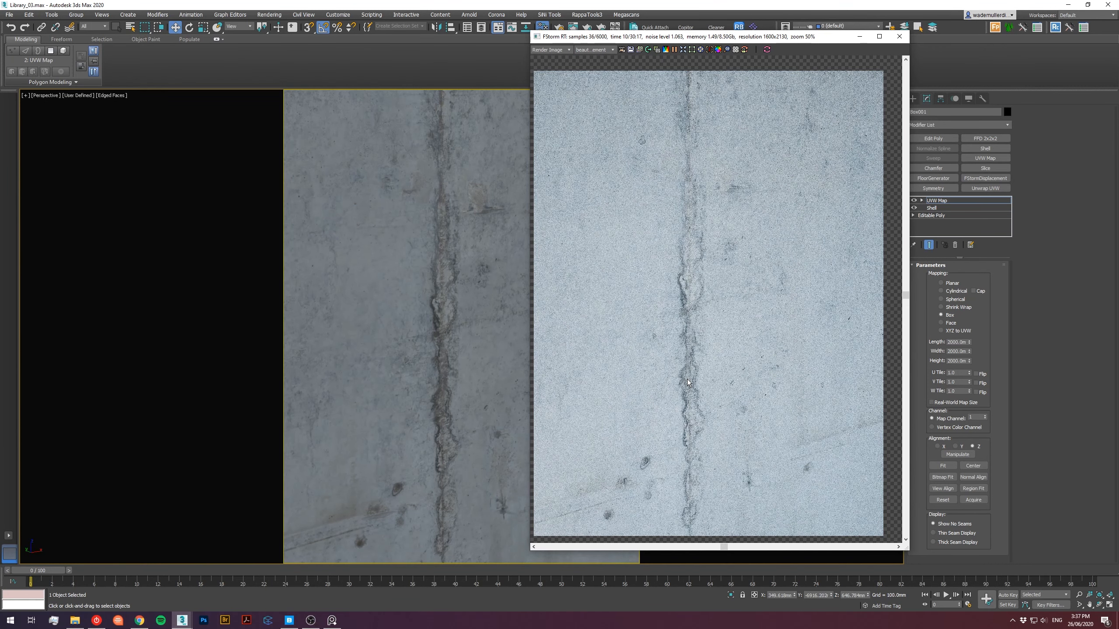
Switch the viewport back to FStormCamera_001 and bring up the Slate Material Editor with the concrete's colour correction.
key(c)
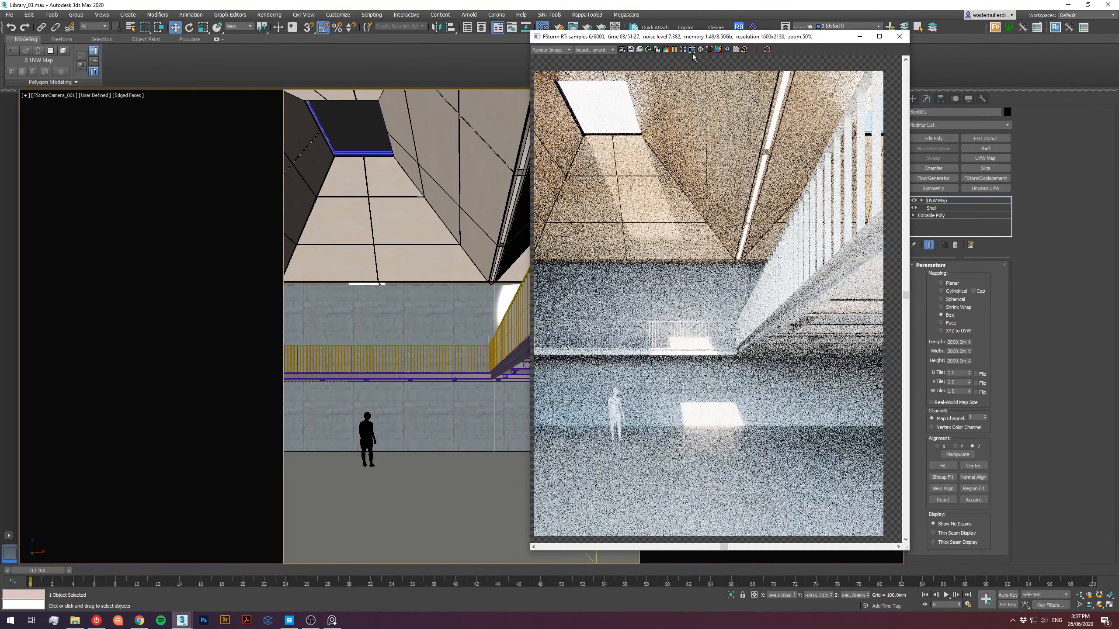
scroll(704, 356, up, 5)
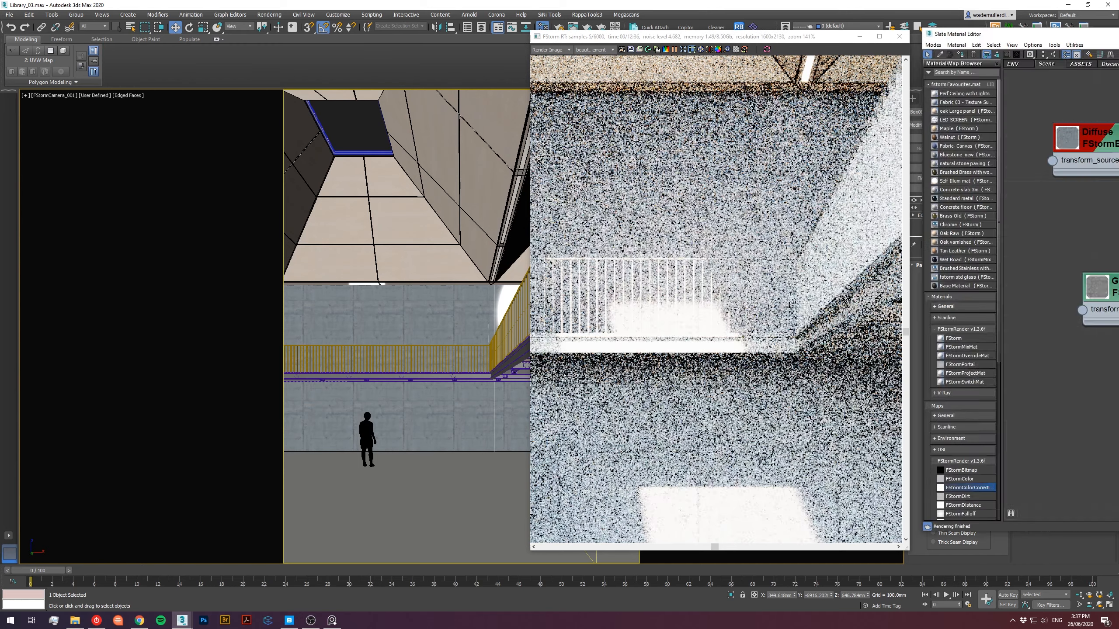
drag(1118, 41, 803, 43)
Examine the raw concrete walls in the library reference photos.
click(331, 621)
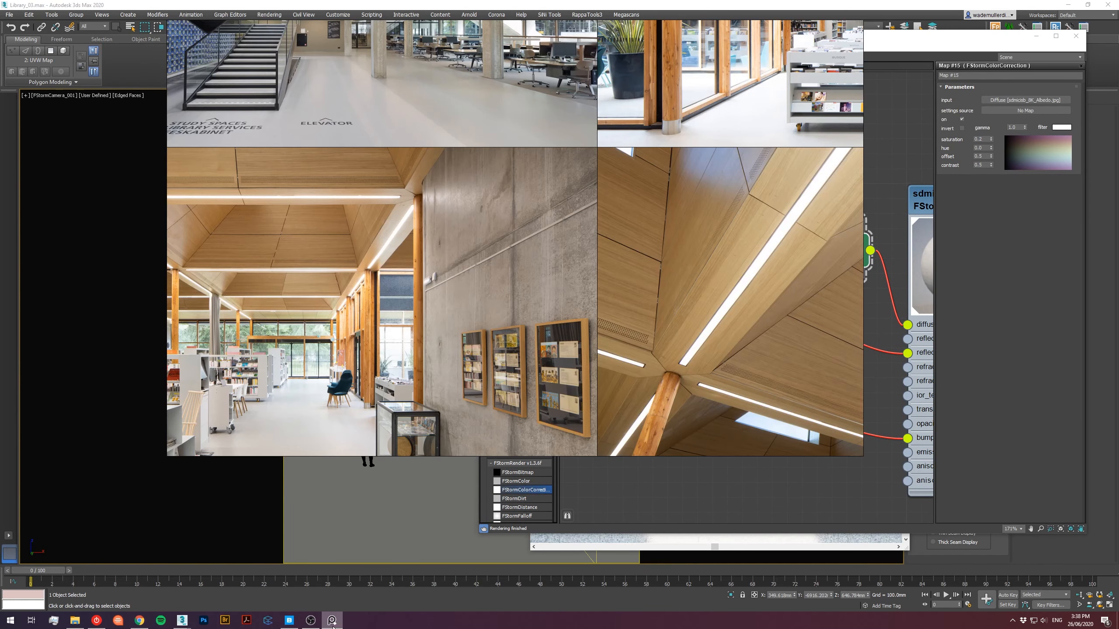
scroll(627, 211, up, 2)
scroll(652, 331, down, 4)
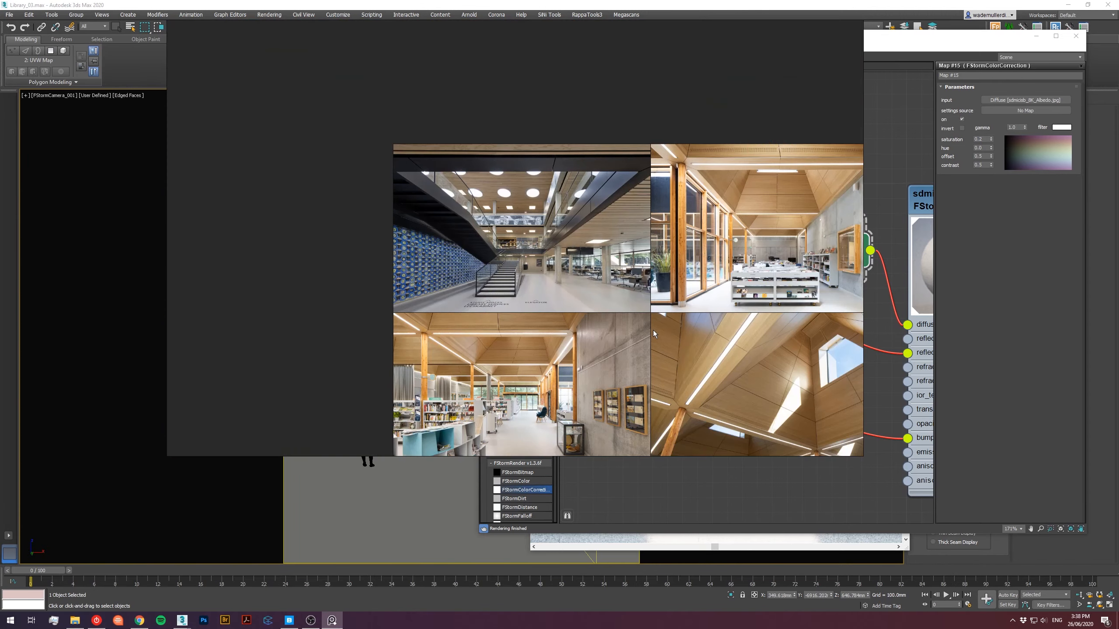
scroll(600, 242, up, 2)
middle_drag(828, 75, 552, 184)
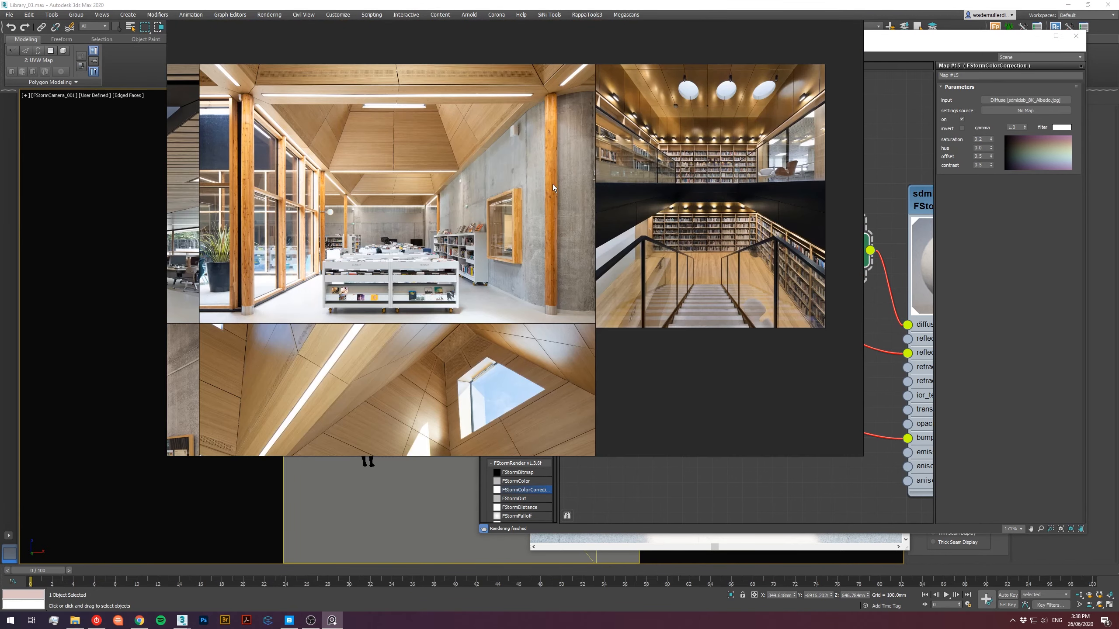
scroll(532, 174, up, 4)
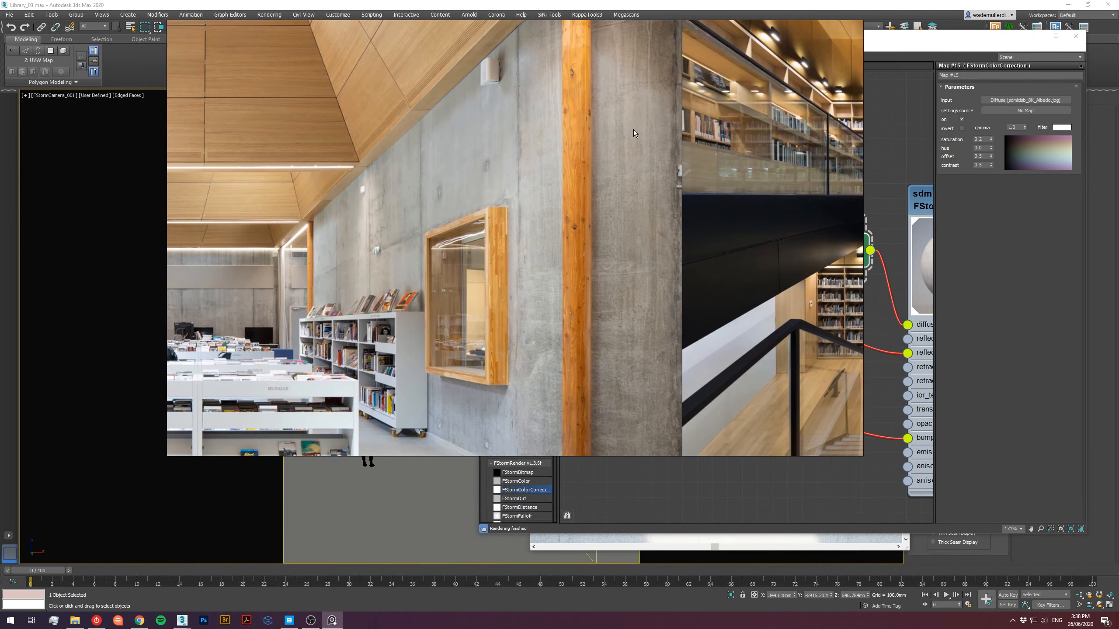
right_drag(633, 129, 1118, 155)
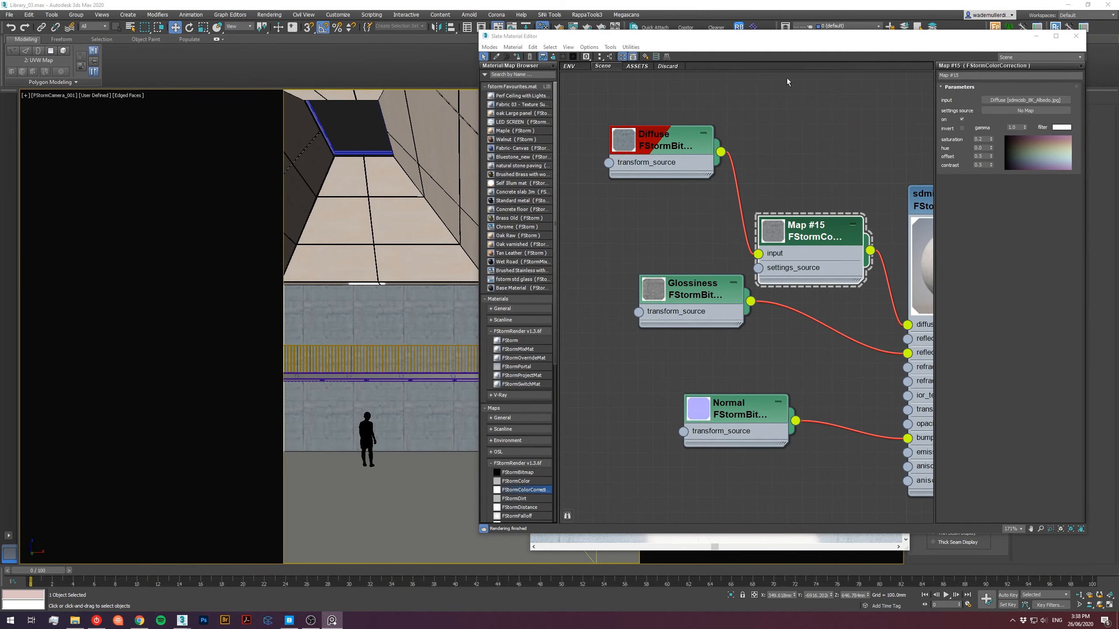
Place the material editor beside the render and examine the concrete wall inside the render region.
drag(819, 40, 320, 65)
click(722, 402)
scroll(726, 398, down, 1)
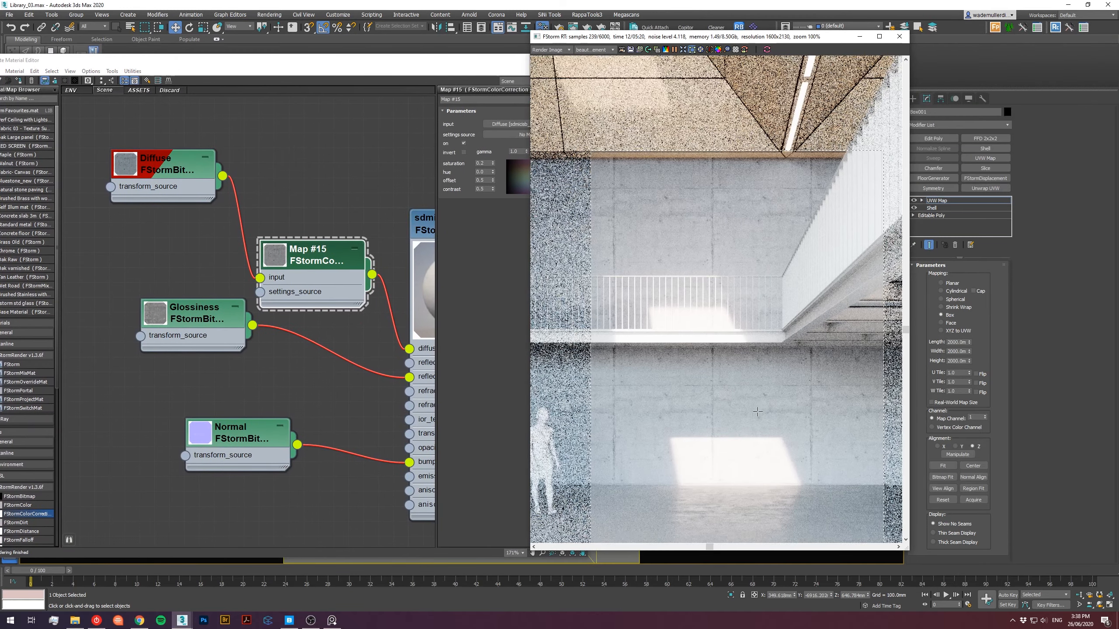
middle_drag(753, 414, 776, 384)
scroll(775, 384, down, 2)
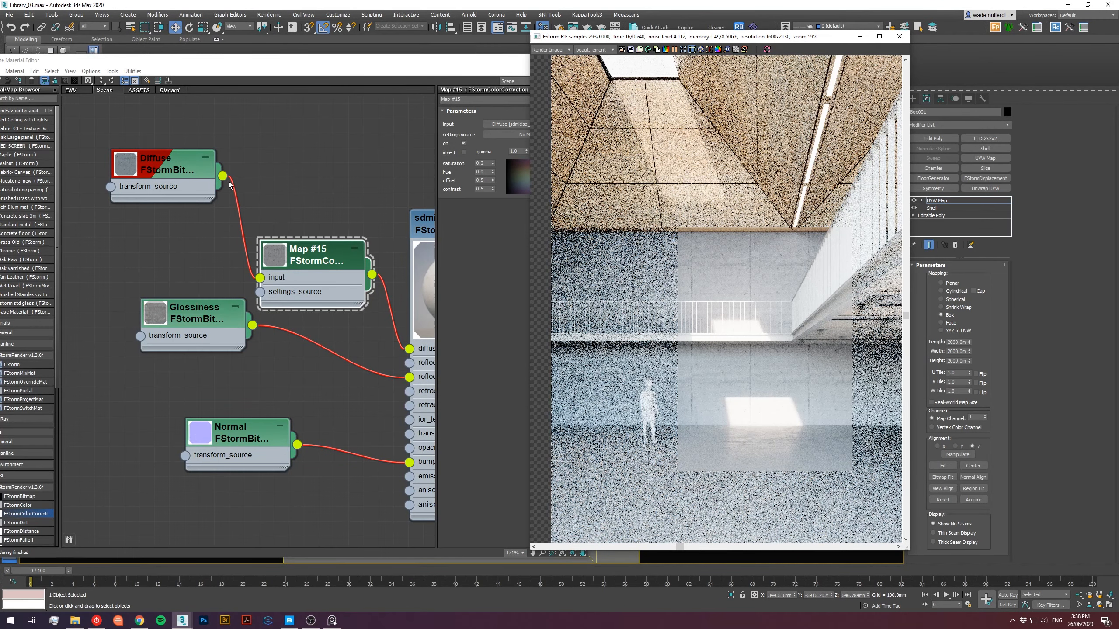
Bring up the Rubber floor material in the node graph and brighten its diffuse colour to a lighter grey.
click(289, 216)
scroll(289, 217, down, 1)
scroll(290, 217, down, 2)
mouse_move(337, 273)
middle_down()
mouse_move(294, 306)
mouse_move(428, 156)
middle_up()
scroll(302, 320, down, 9)
middle_drag(168, 368, 320, 455)
mouse_move(250, 385)
middle_down()
mouse_move(280, 450)
mouse_move(474, 137)
middle_up()
middle_drag(311, 326, 323, 230)
scroll(323, 230, up, 3)
middle_drag(318, 452, 319, 321)
double_click(334, 310)
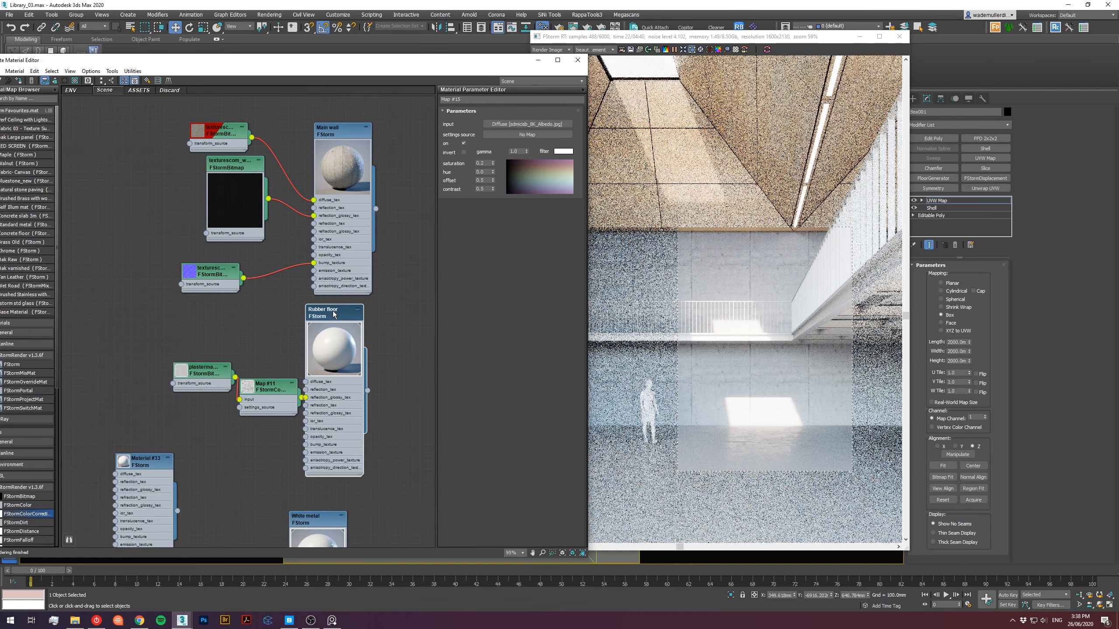
click(557, 129)
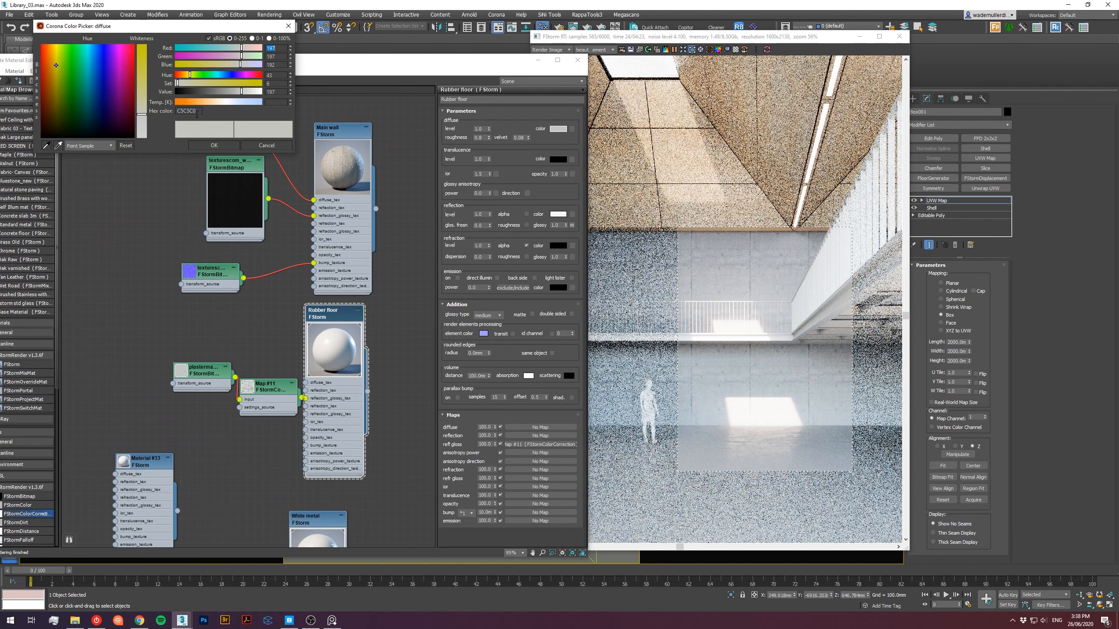
drag(243, 96, 246, 98)
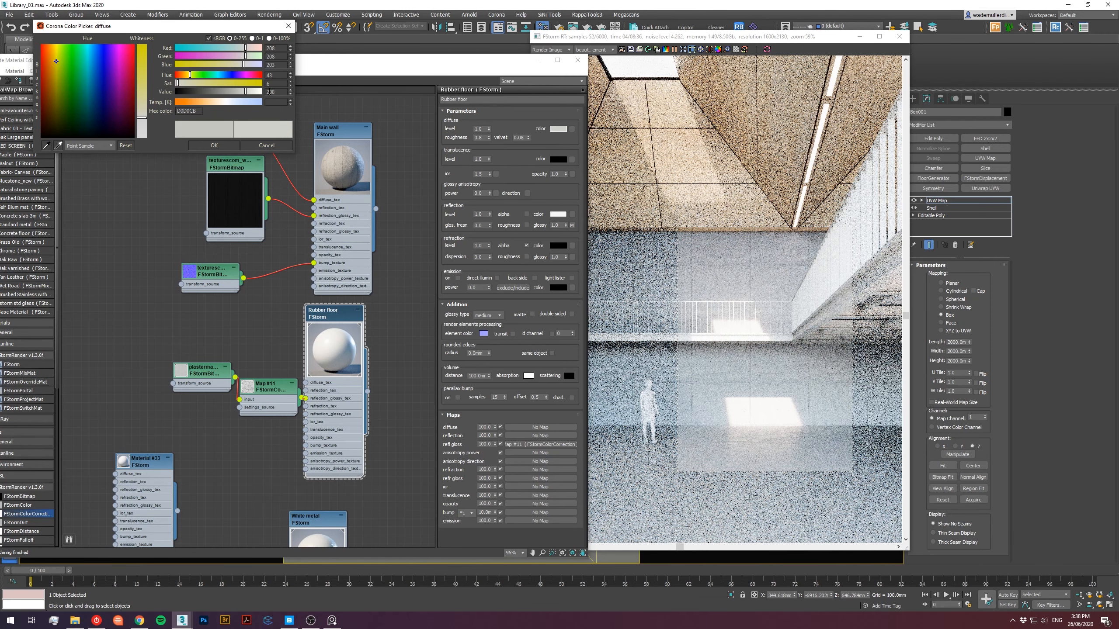
text(5)
key(Return)
click(214, 146)
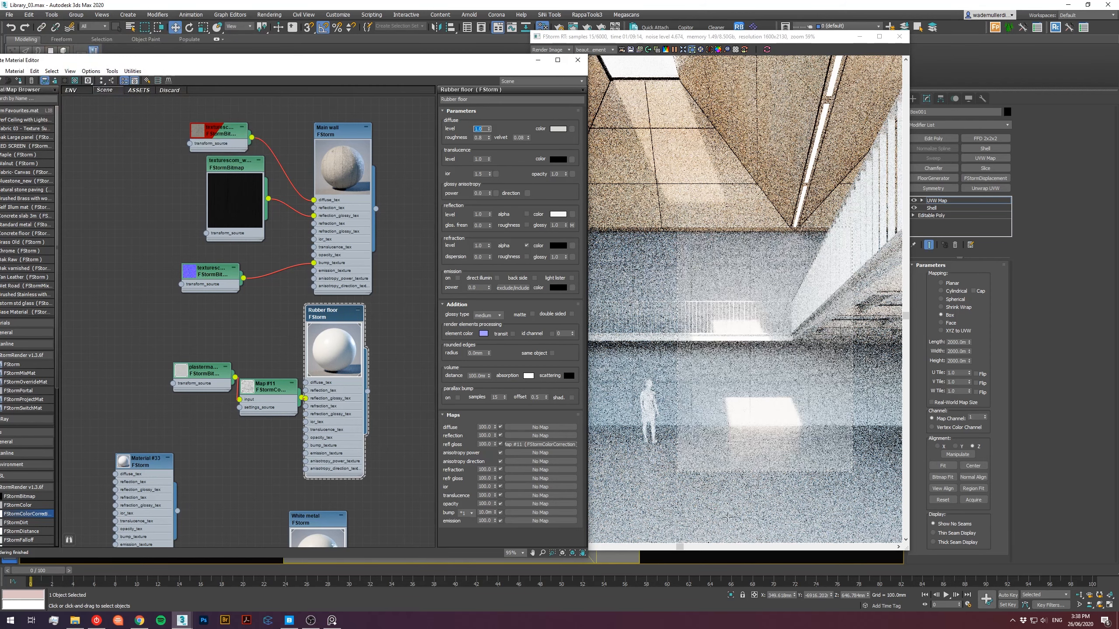
Examine the floor and the sunlit concrete wall at different magnifications inside the render region.
scroll(788, 457, up, 10)
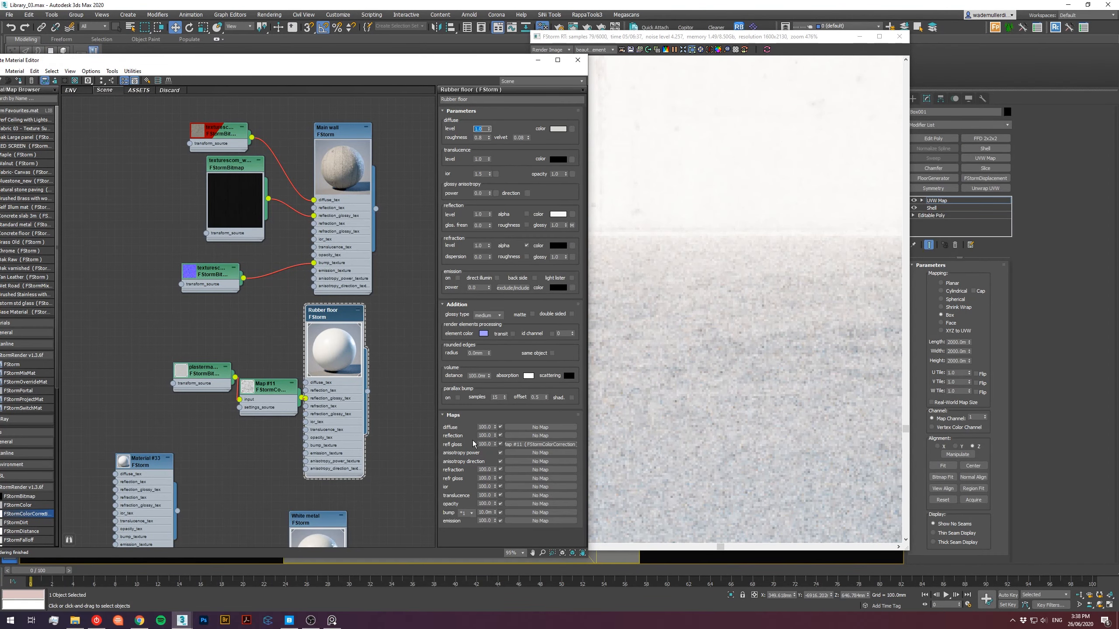
scroll(842, 441, down, 10)
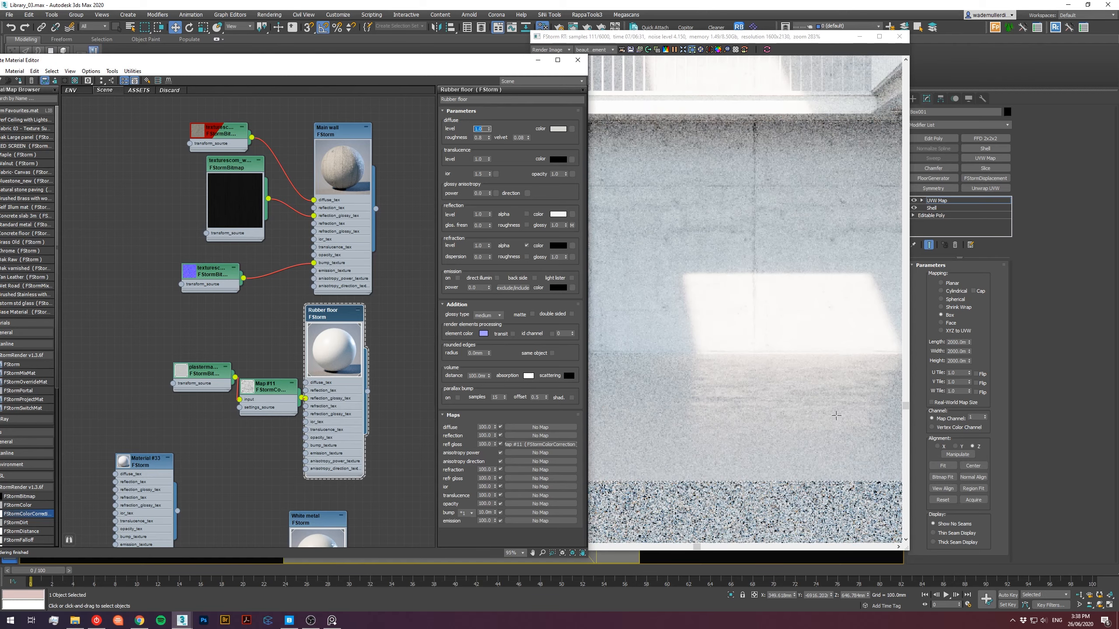
middle_drag(837, 382, 741, 439)
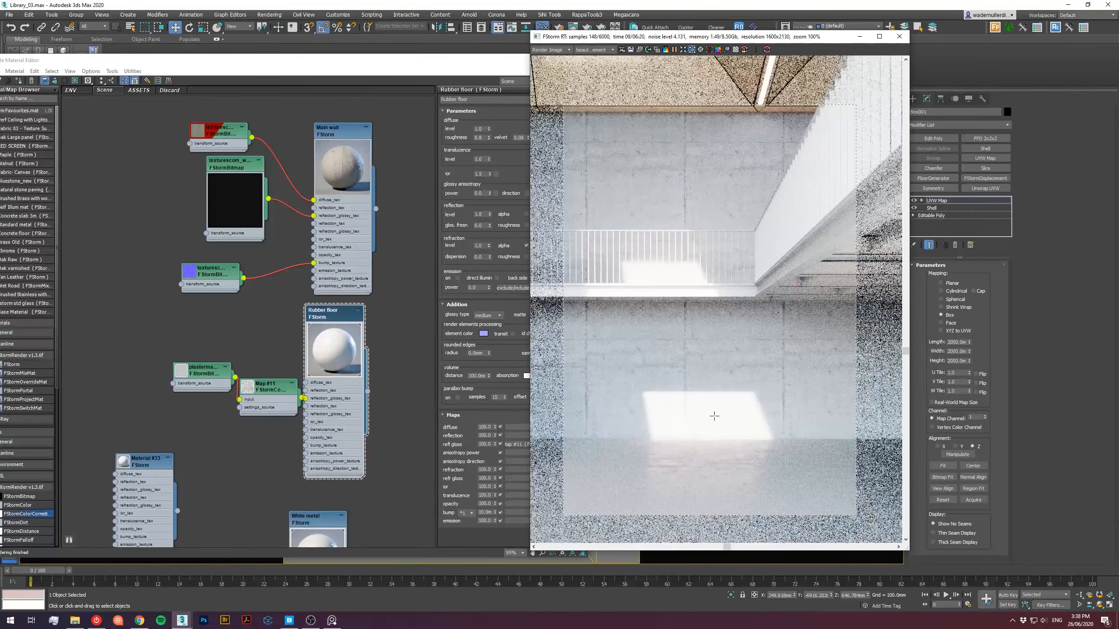
scroll(710, 413, down, 1)
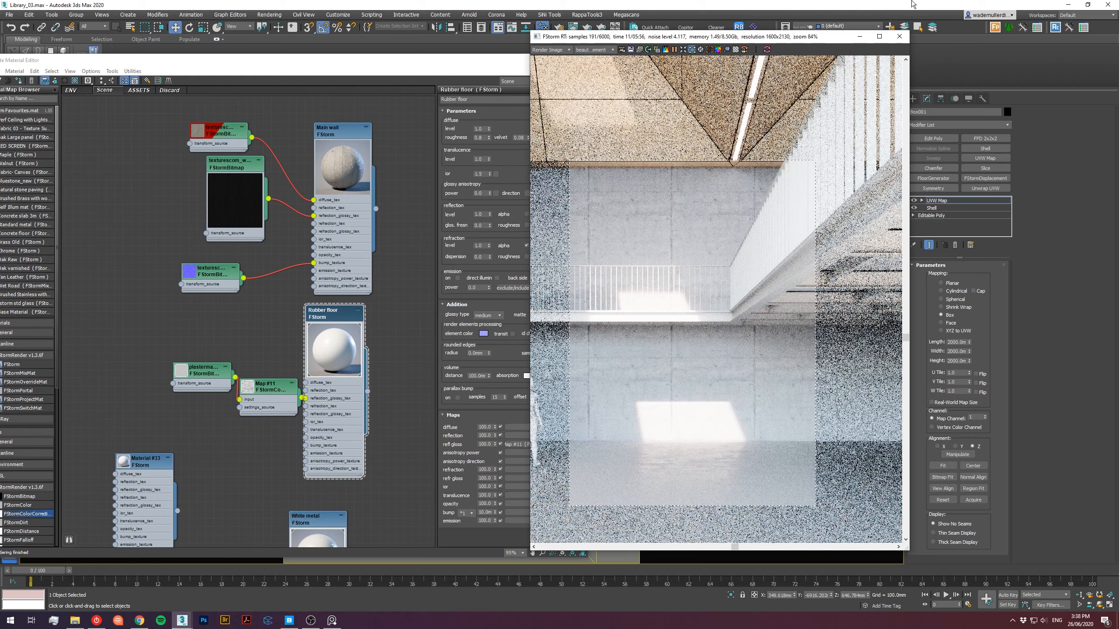
Close the FStorm render window and the material editor to return to the camera view.
click(900, 37)
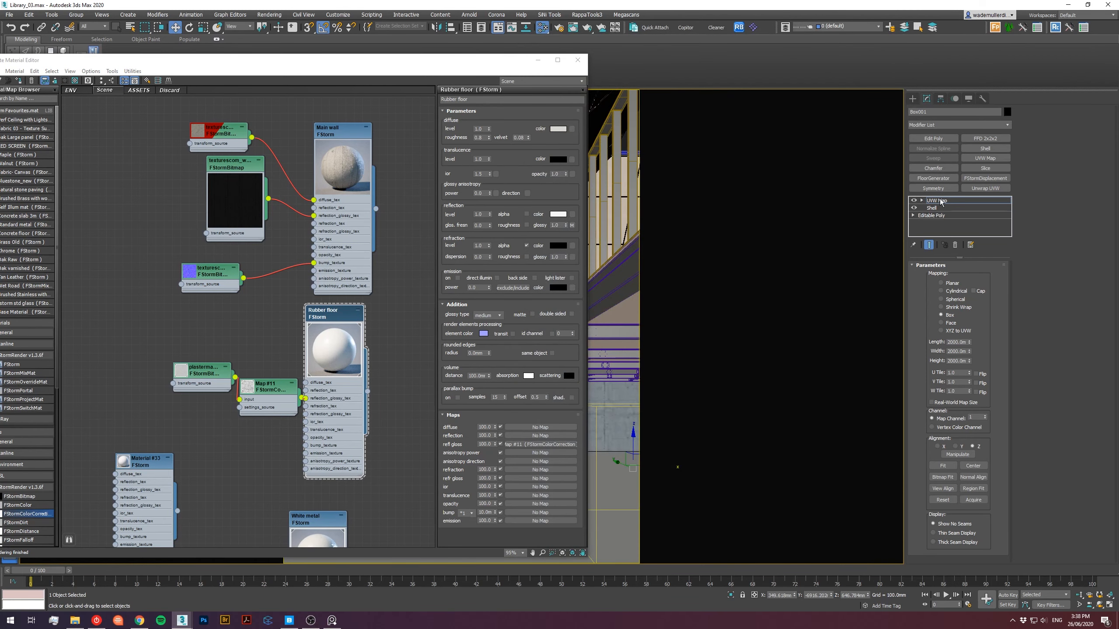
click(940, 201)
click(577, 60)
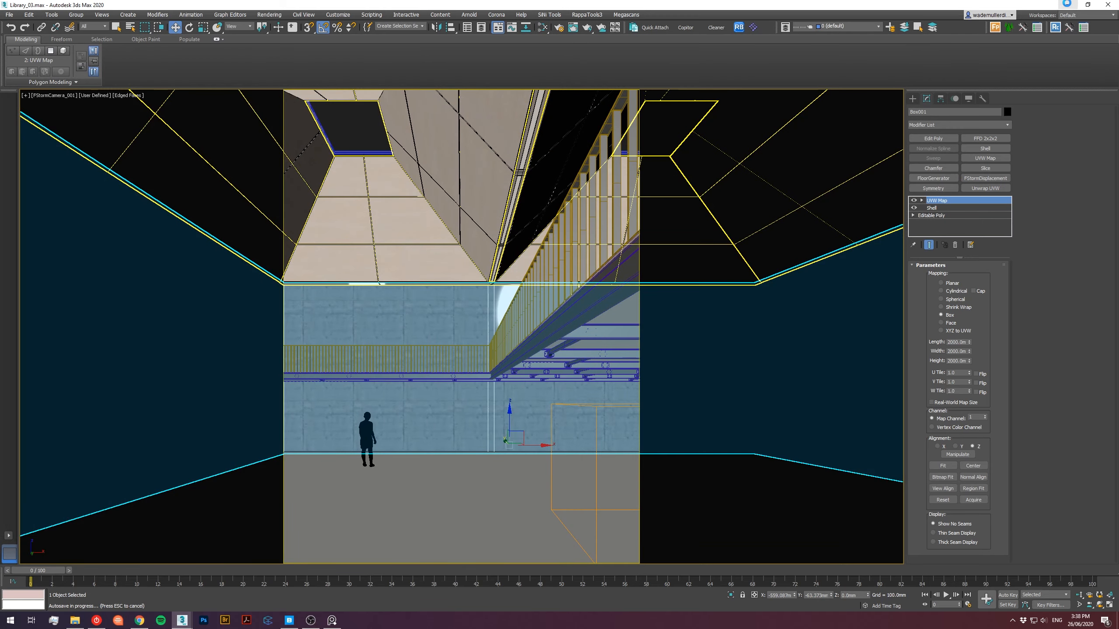
Switch to the untitled scene with the expanded-mesh panel and place its FStorm render beside the viewport.
mouse_move(181, 619)
click(224, 591)
scroll(600, 315, down, 5)
right_click(600, 315)
click(610, 325)
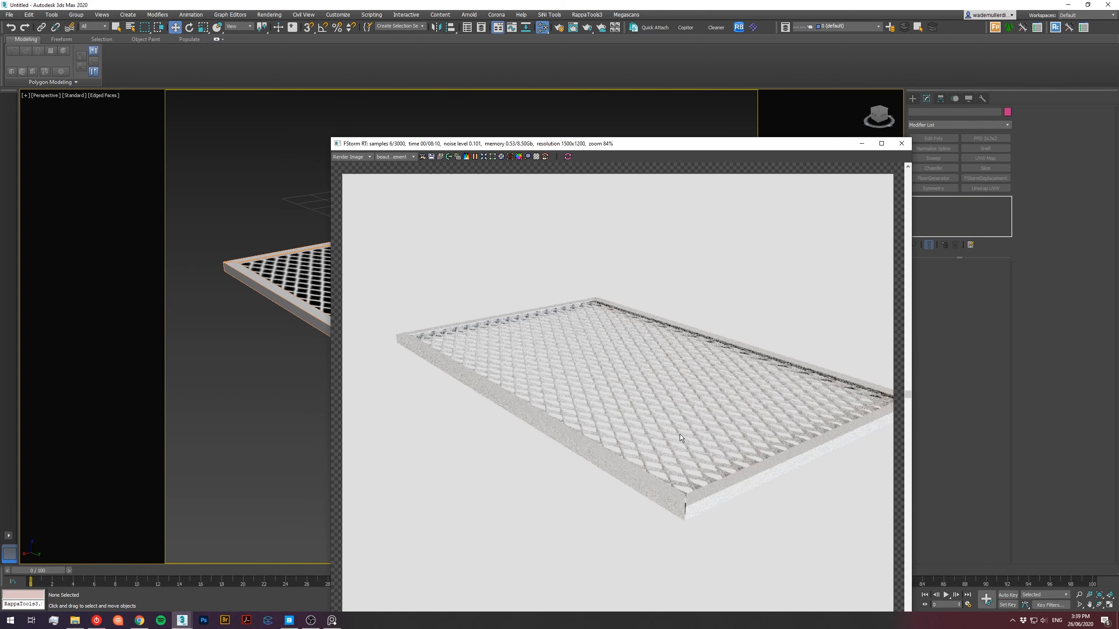
scroll(674, 439, up, 5)
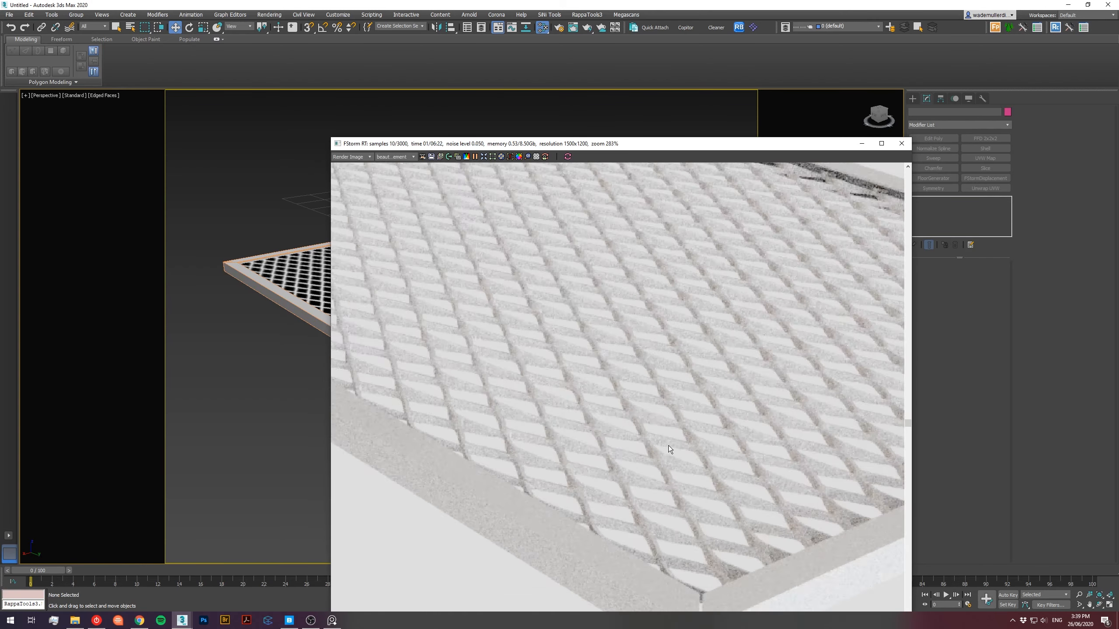
scroll(668, 446, down, 4)
drag(738, 143, 867, 105)
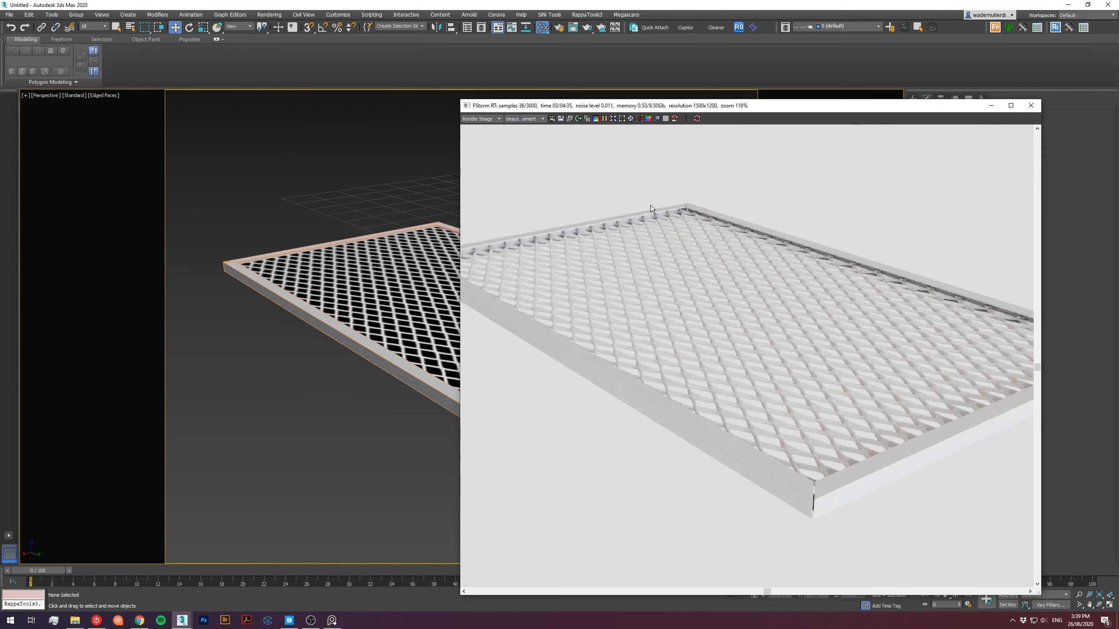
Examine the mesh panel's strands and frame close up in the render, and return to the Library_03 scene.
scroll(225, 347, up, 3)
middle_drag(291, 356, 374, 380)
scroll(374, 380, up, 3)
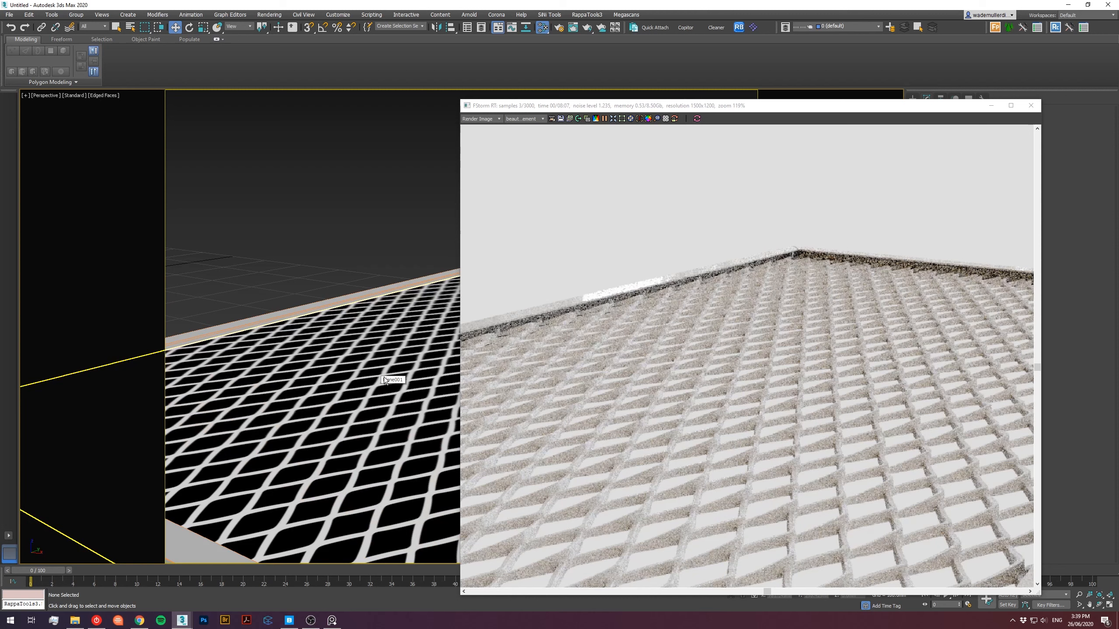
middle_drag(877, 371, 850, 272)
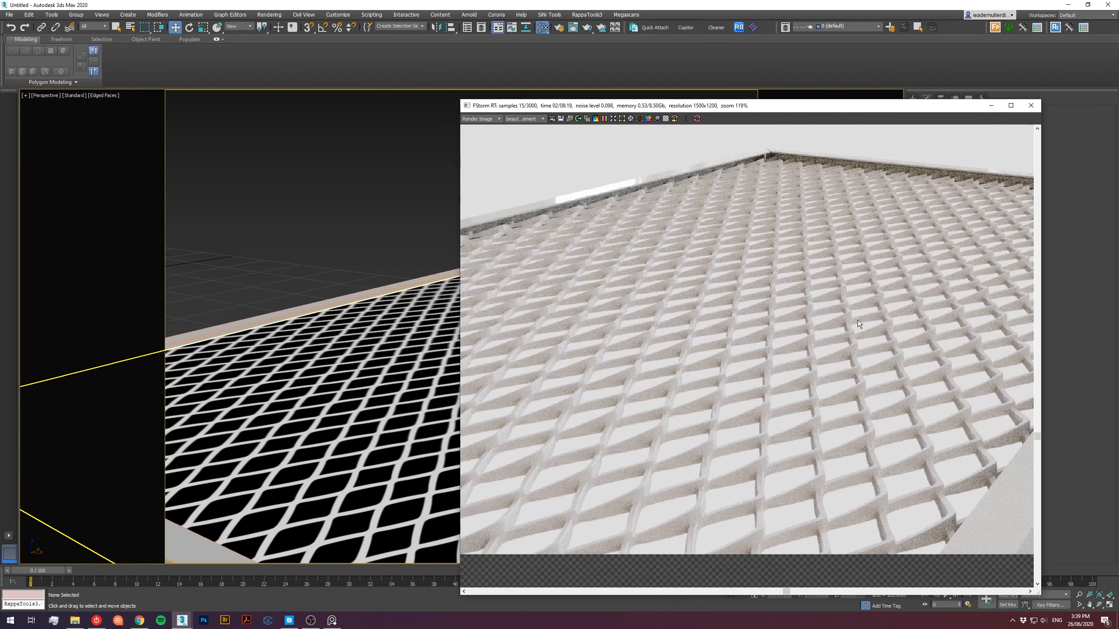
scroll(857, 325, down, 2)
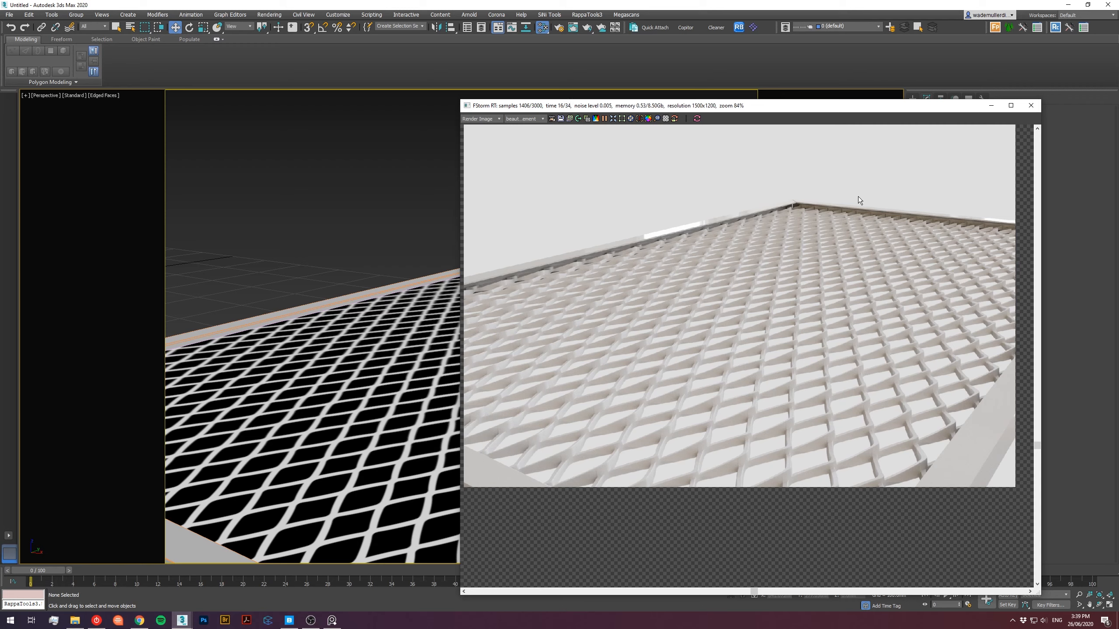
scroll(840, 265, down, 2)
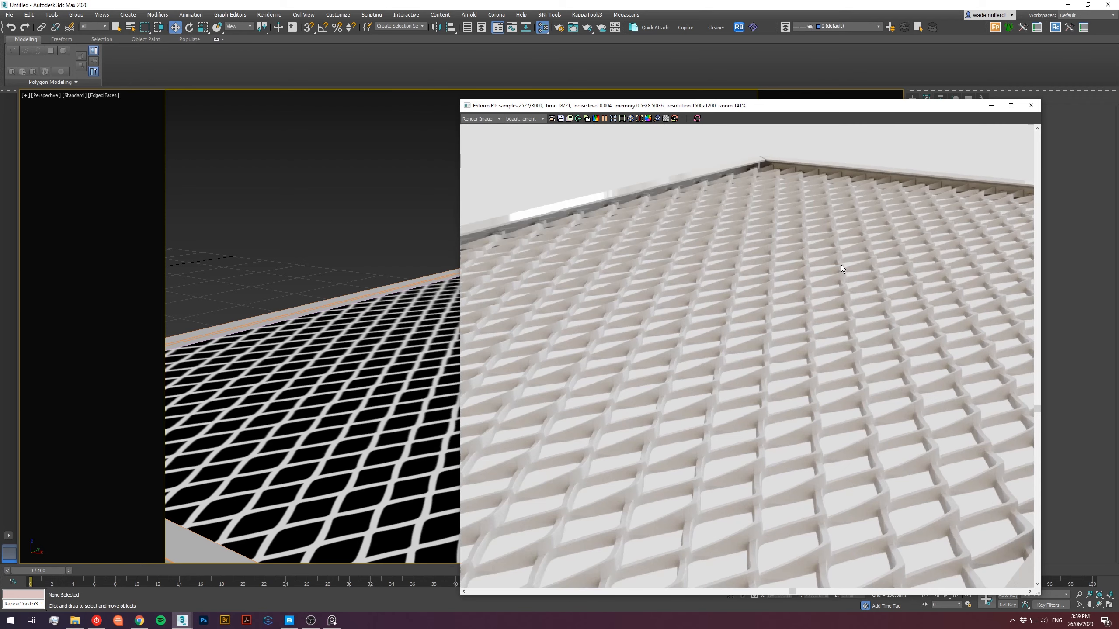
scroll(842, 268, up, 2)
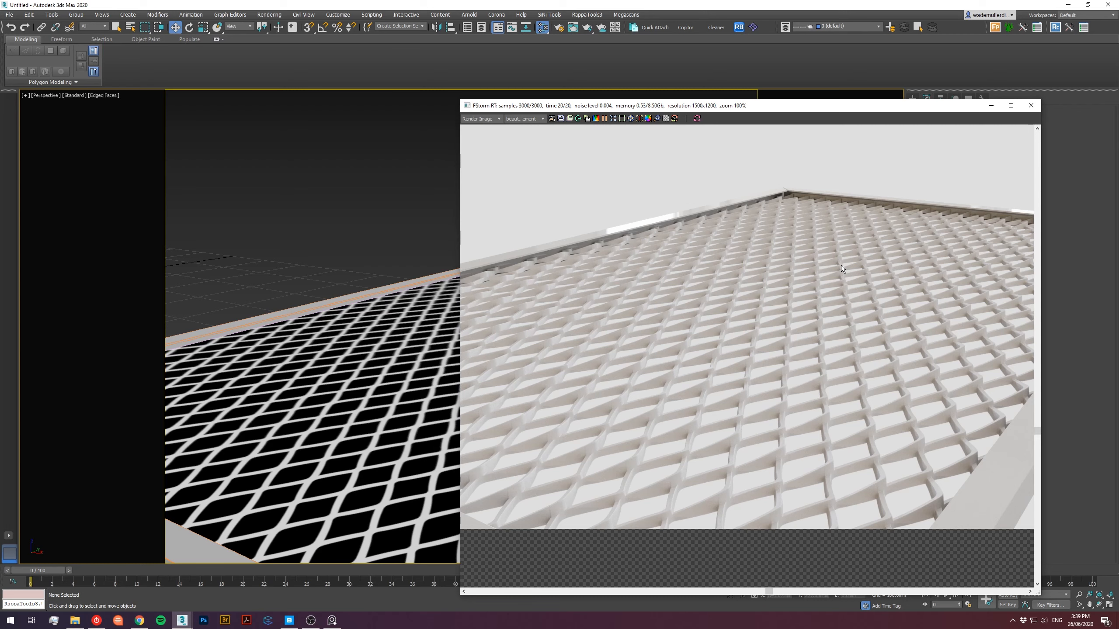
scroll(841, 265, down, 2)
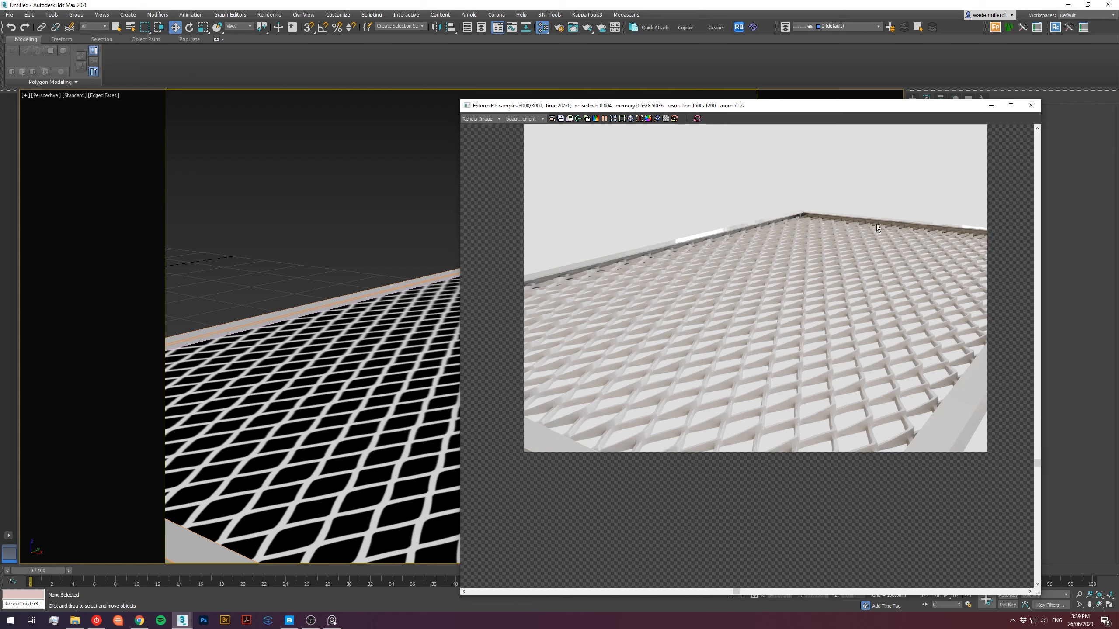
click(1031, 105)
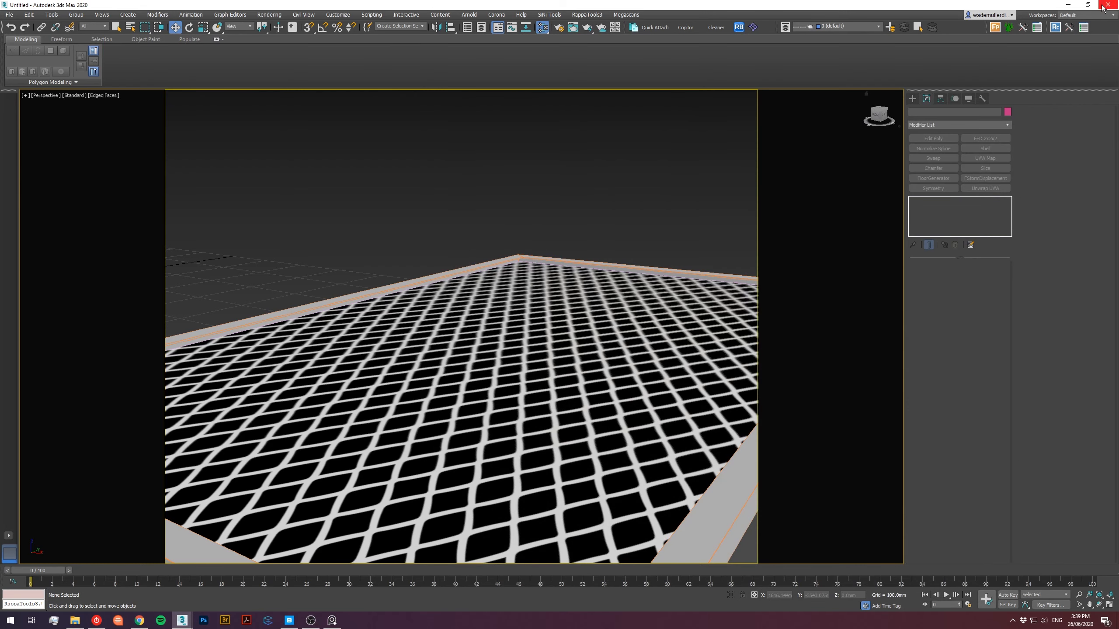
click(1066, 5)
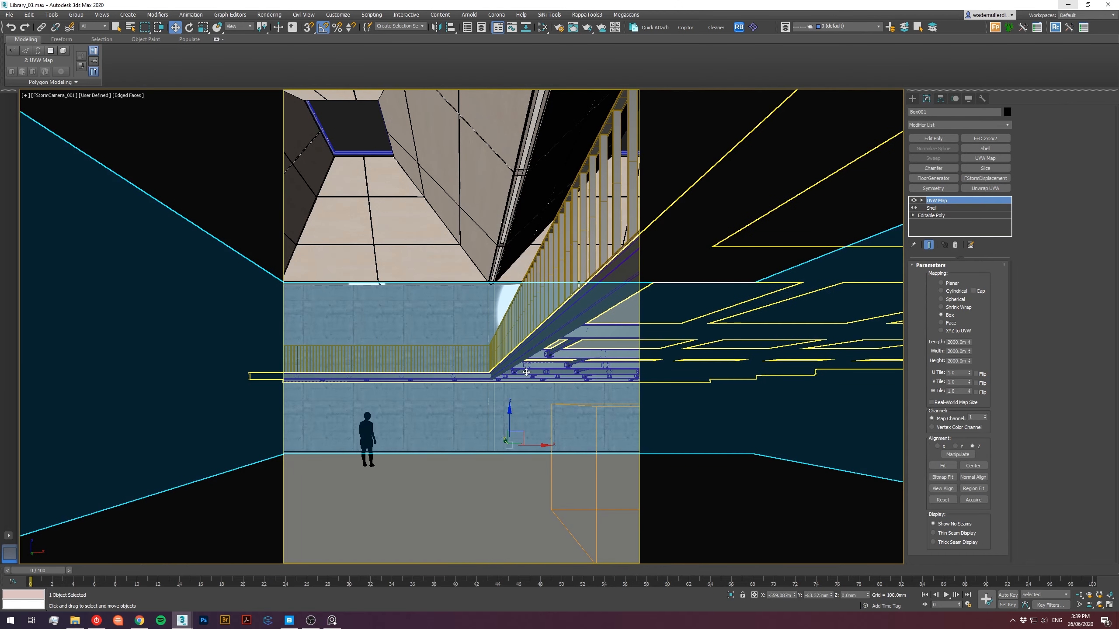
key(t)
scroll(524, 375, down, 2)
middle_drag(482, 302, 429, 296)
click(912, 98)
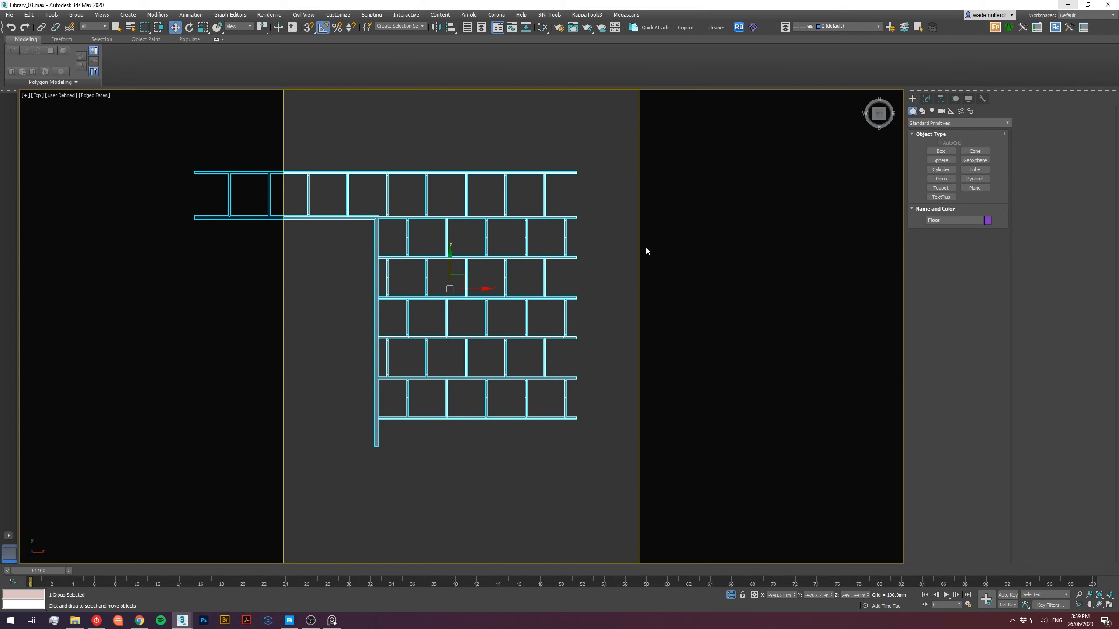
click(587, 102)
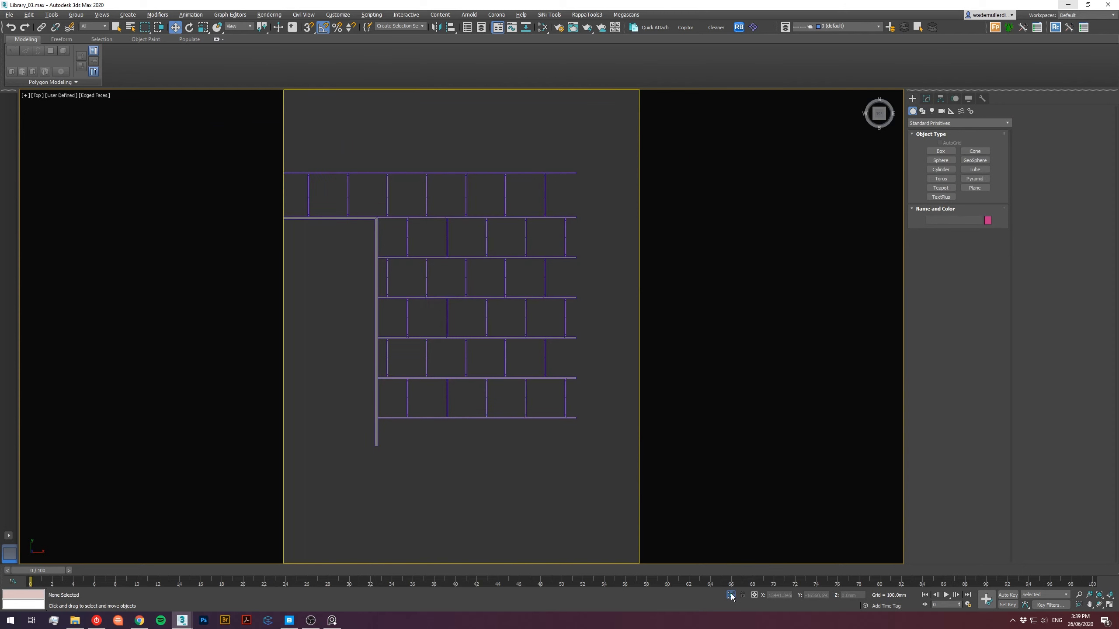
click(731, 596)
Show the whole room in perspective without safe frames and hide the Ceiling layer.
key(p)
alt+middle_drag(507, 392, 515, 316)
key(shift+f)
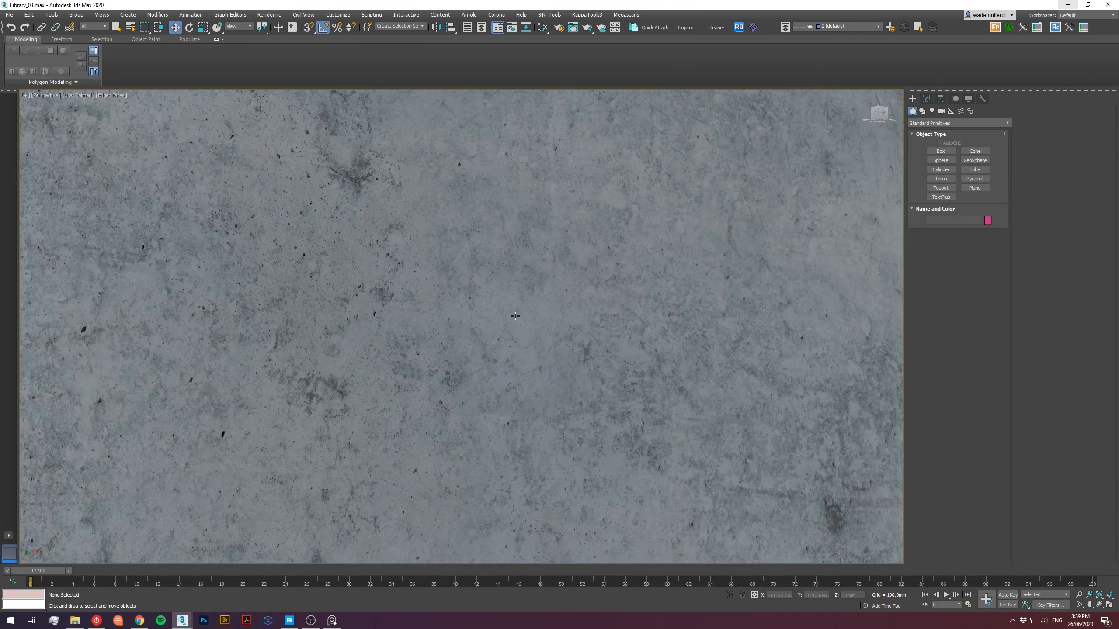
click(785, 28)
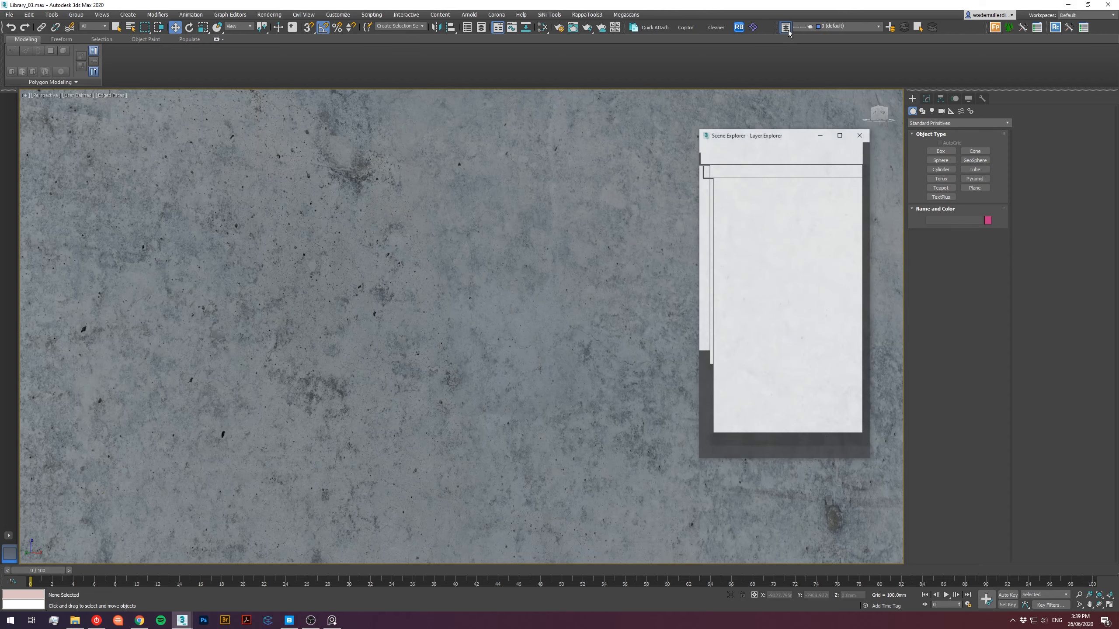
scroll(561, 264, down, 20)
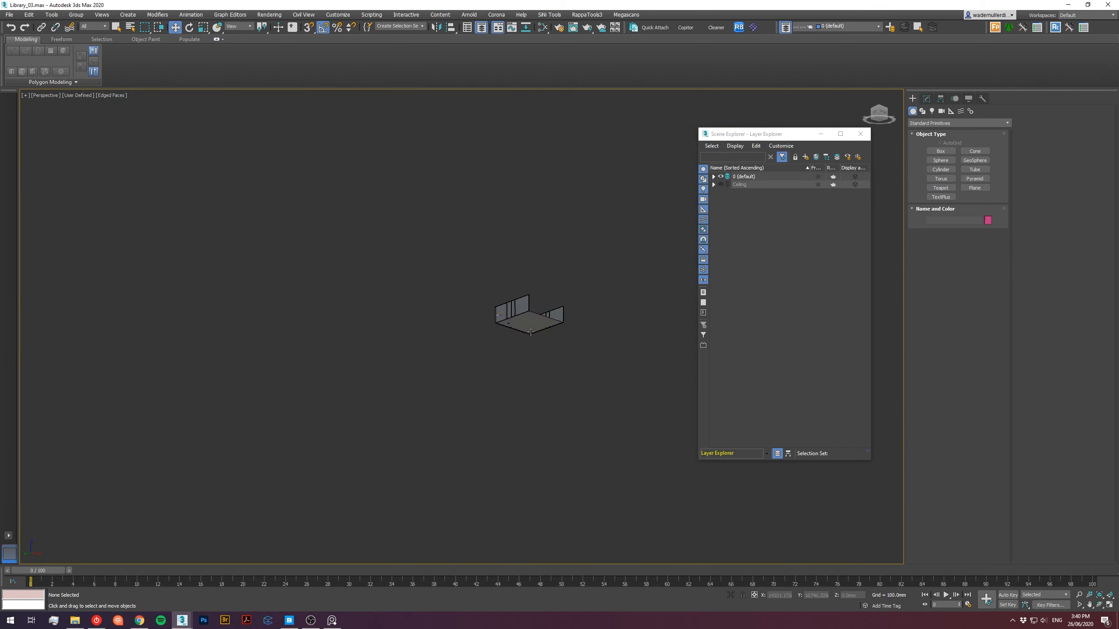
click(530, 331)
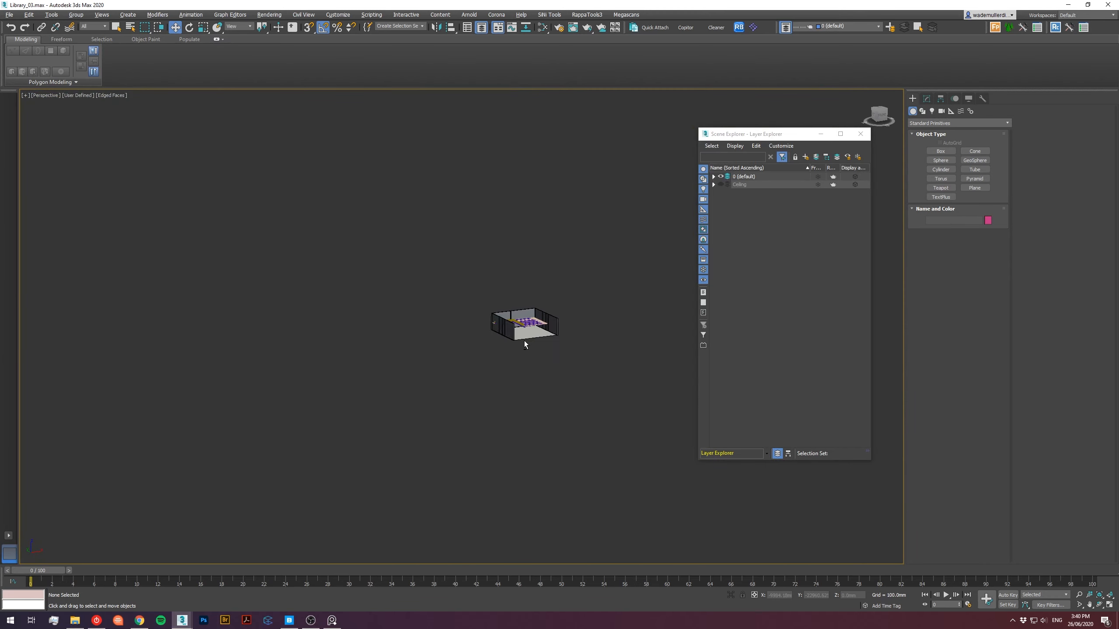
Duplicate the mezzanine floor slab Plane001 downward toward the underside of the steel beams as an independent copy.
scroll(531, 331, up, 15)
alt+middle_drag(554, 290, 510, 315)
scroll(529, 283, up, 5)
scroll(510, 315, up, 3)
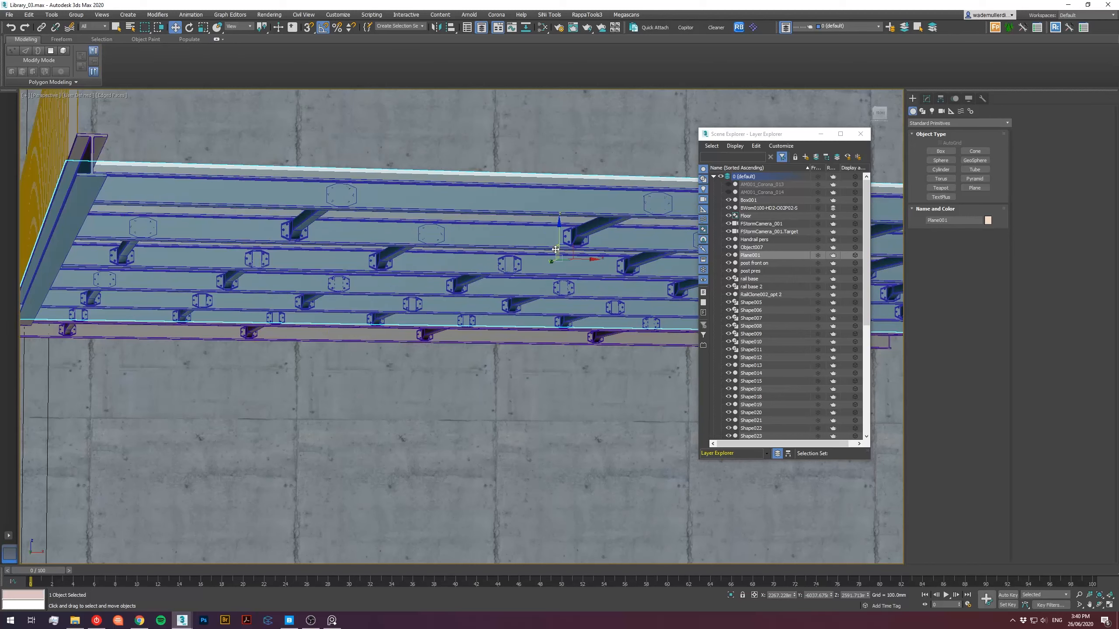
drag(557, 232, 554, 257)
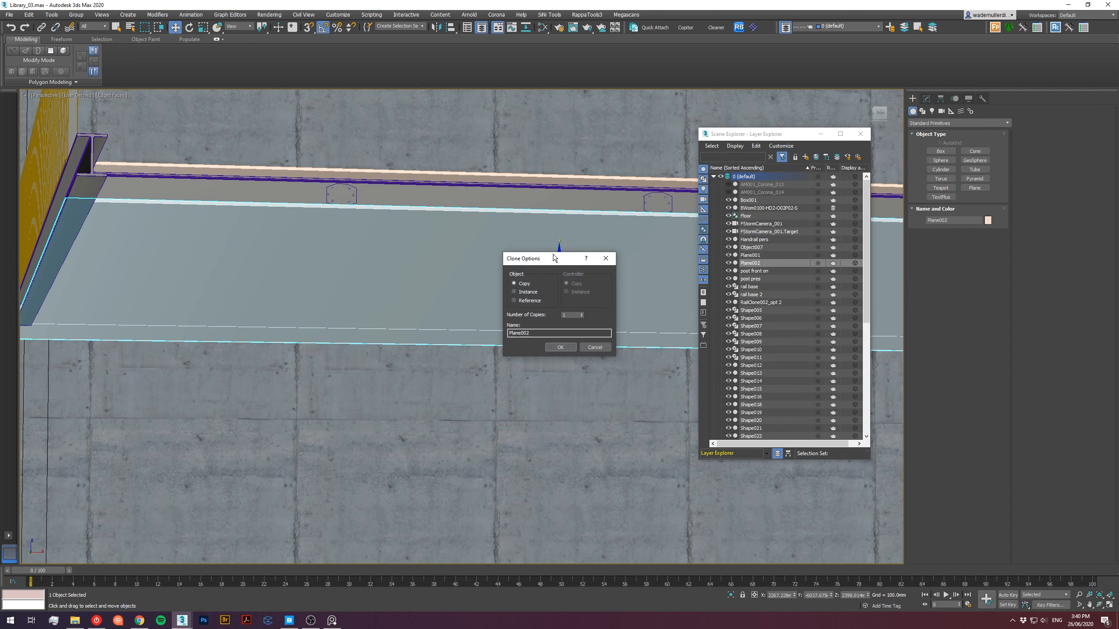
click(561, 347)
Raise the copied slab to a Z position of about 2405.7 mm so it rests on the beams' lower flange.
key(f)
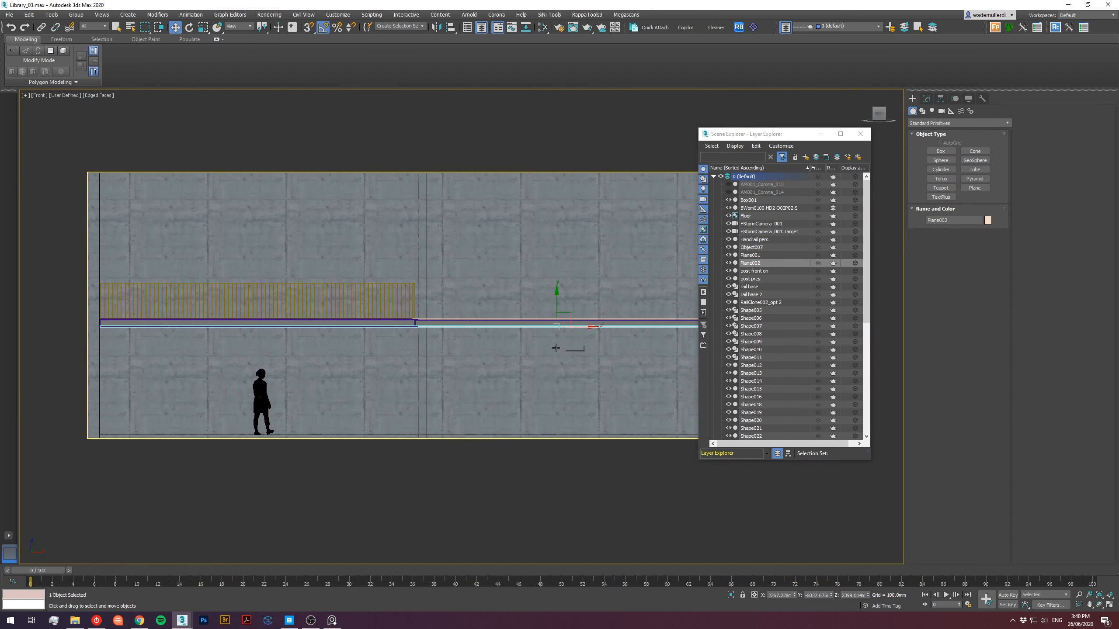
scroll(515, 341, up, 10)
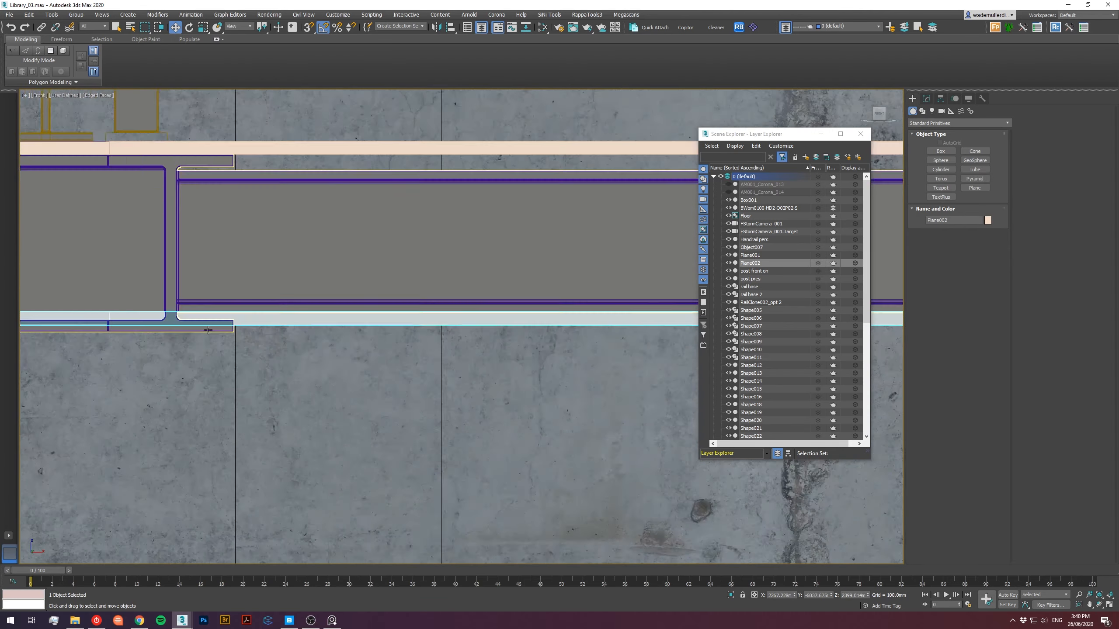
middle_drag(268, 305, 266, 304)
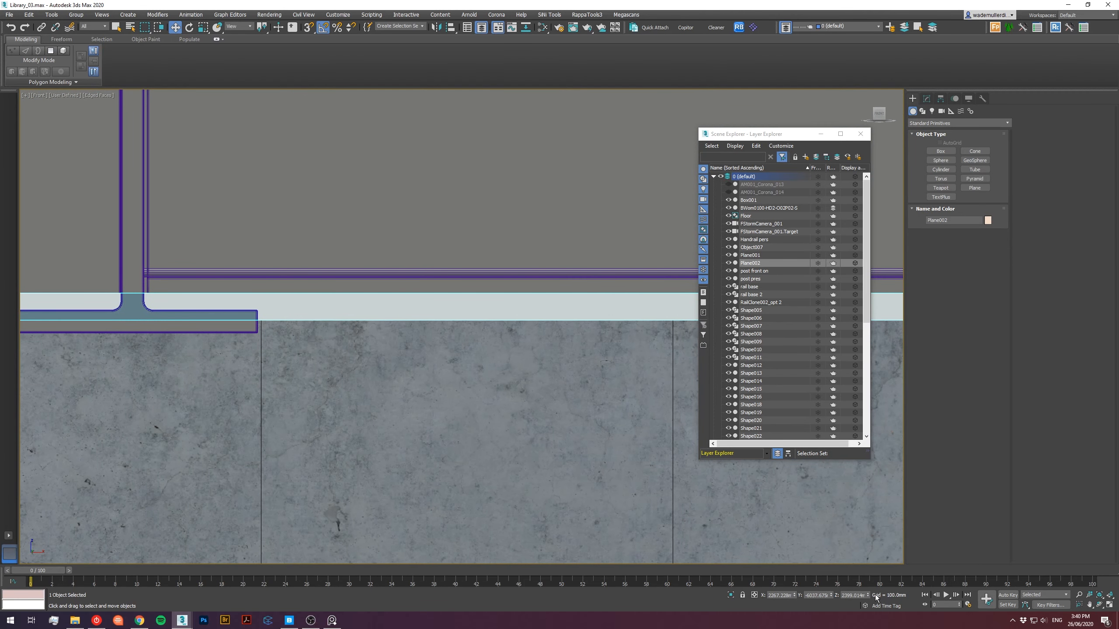
drag(867, 596, 866, 585)
Remove the Shell modifier from the copied slab, leaving only its Editable Poly base.
alt+middle_drag(510, 448, 380, 377)
scroll(508, 343, down, 4)
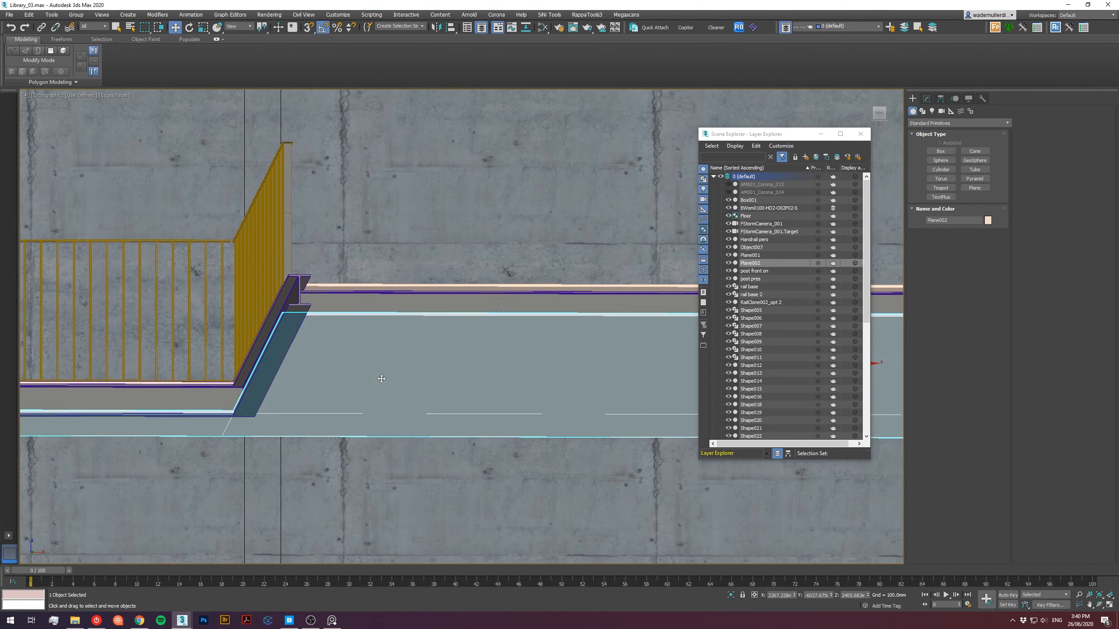
click(925, 99)
click(956, 247)
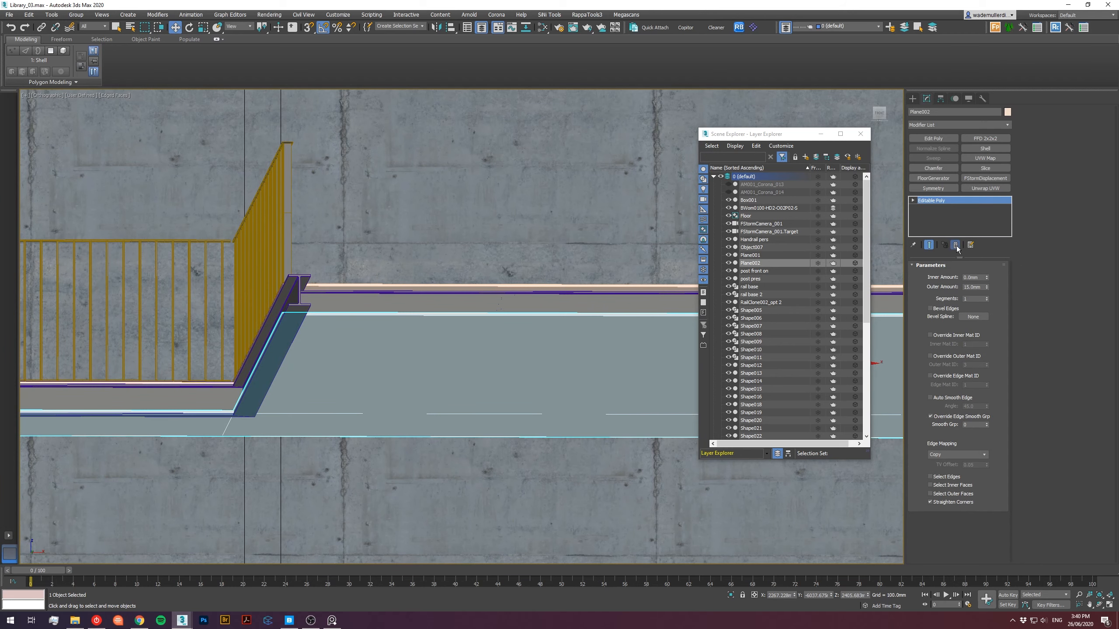
middle_drag(656, 336, 627, 333)
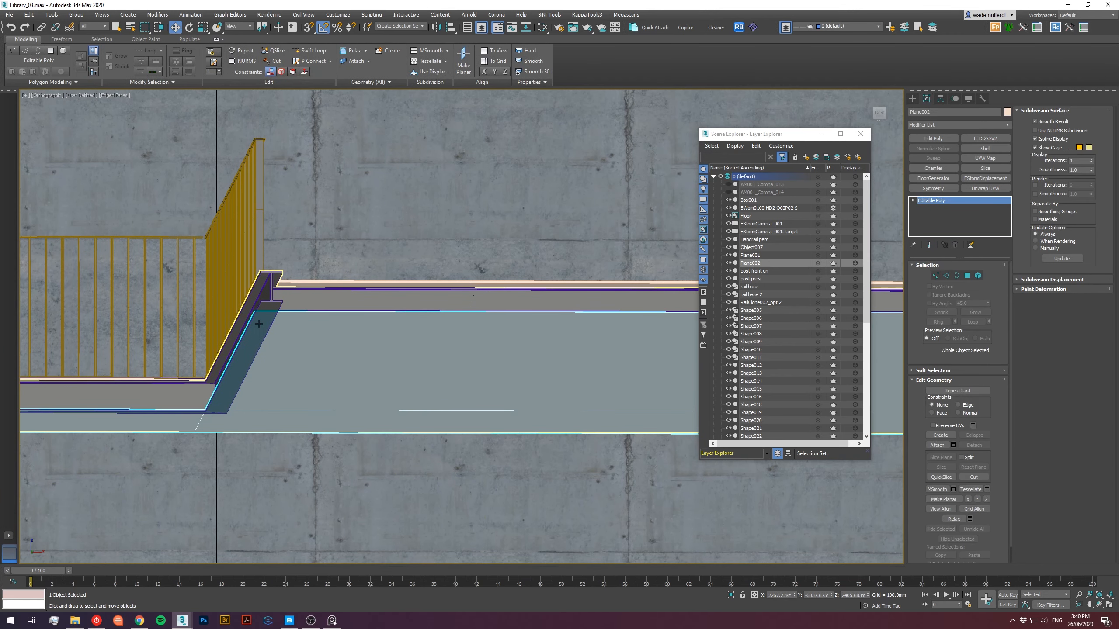
Move the copied slab's edge loop along the side of the opening inward to X about -1236.8 mm, onto the beam's lower flange.
click(945, 276)
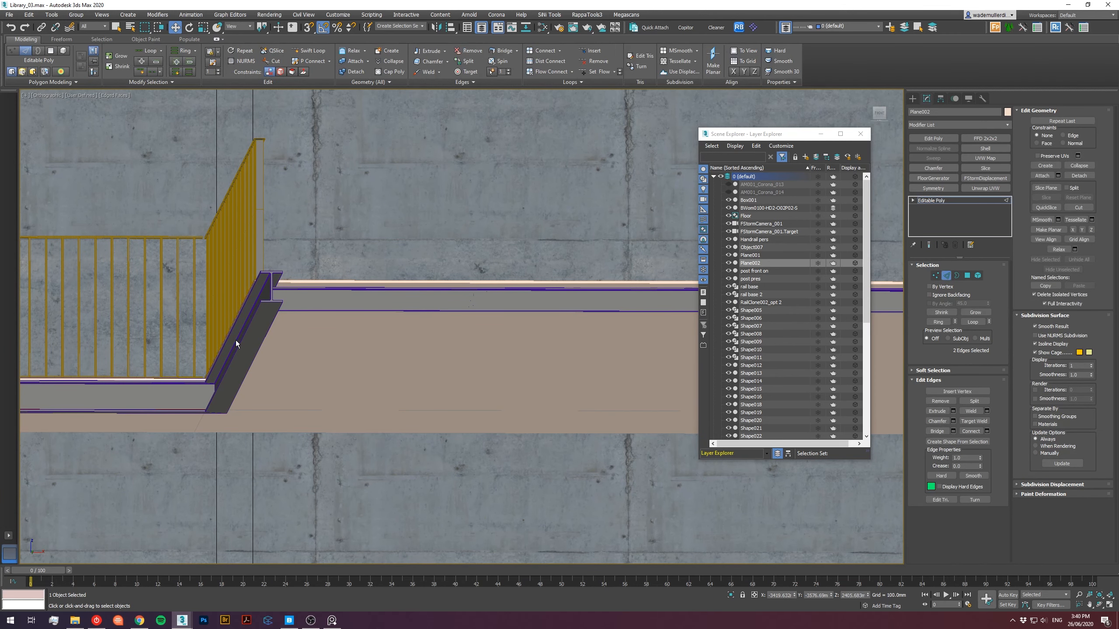
key(F3)
click(217, 350)
click(972, 322)
key(t)
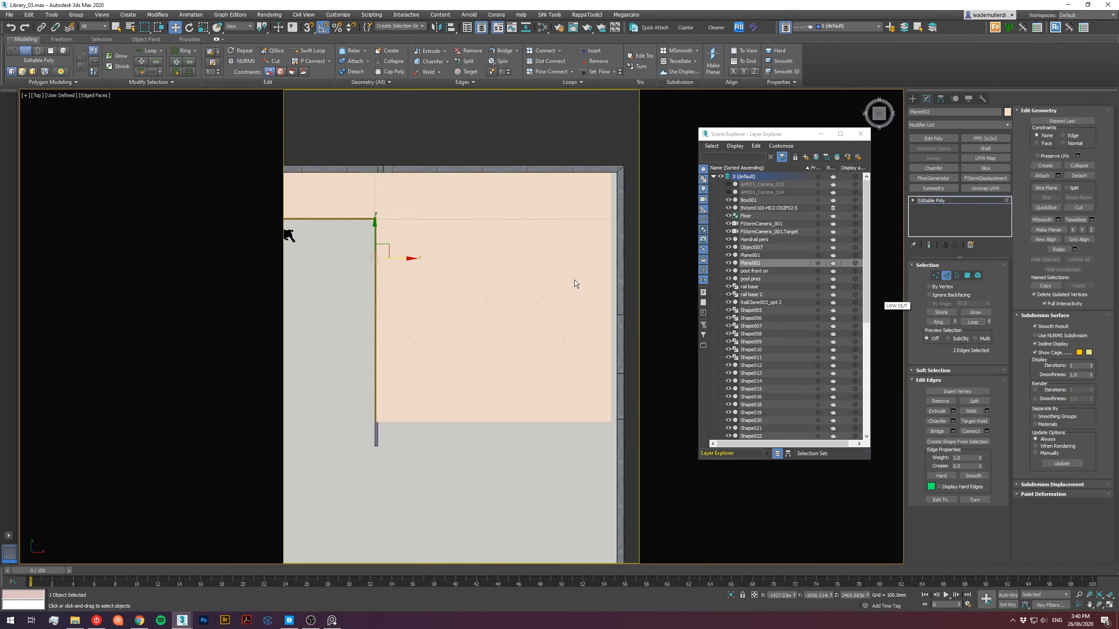
scroll(439, 291, up, 5)
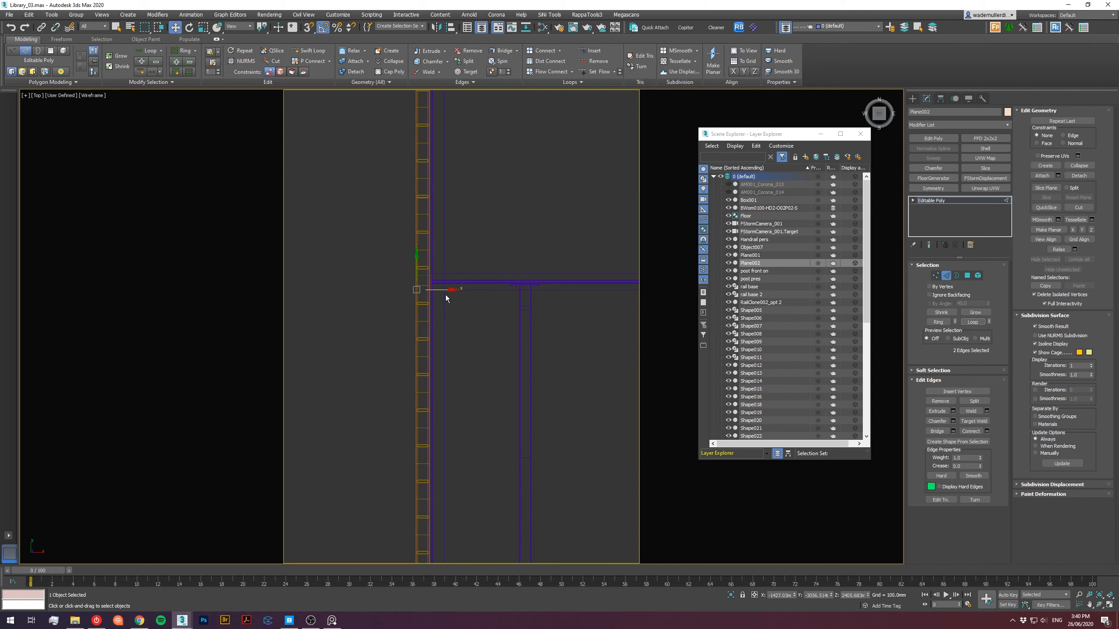
key(f)
scroll(472, 320, up, 3)
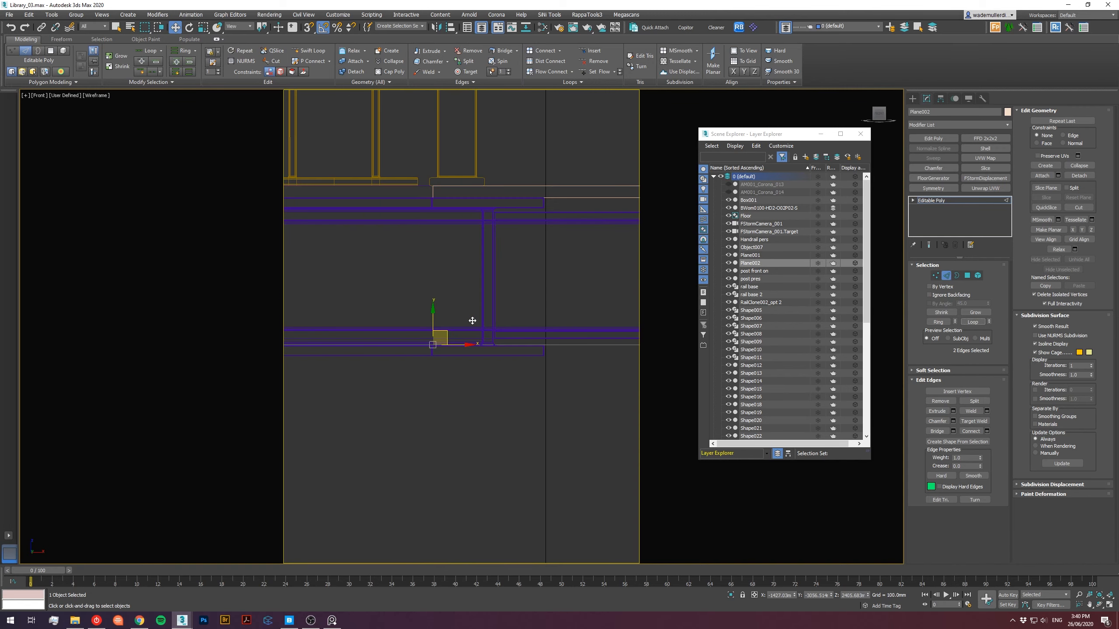
scroll(461, 344, down, 5)
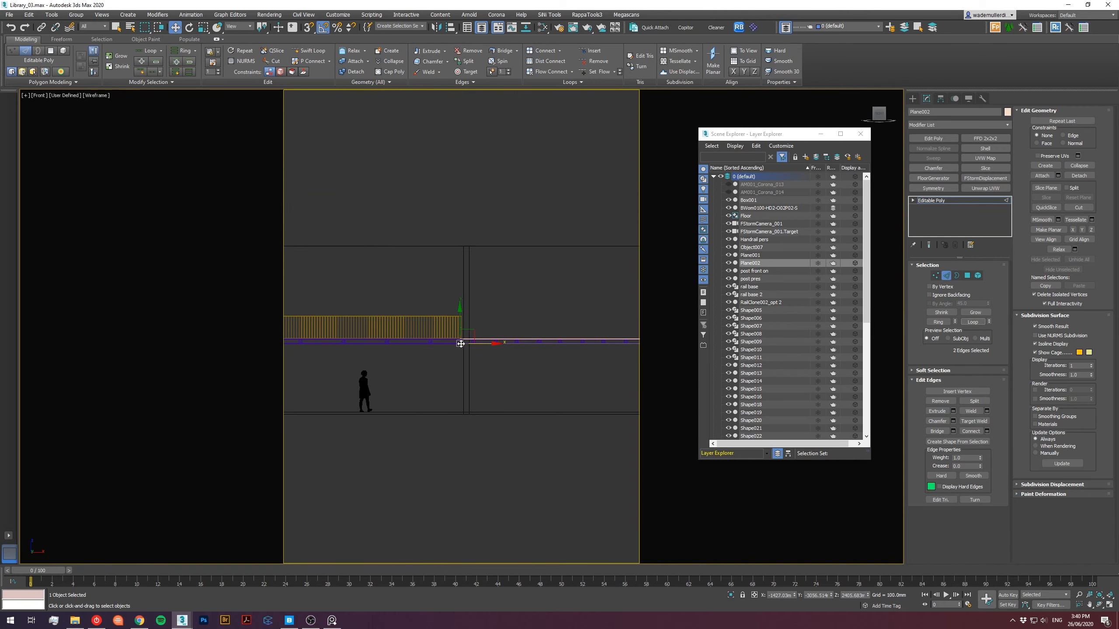
scroll(461, 344, up, 8)
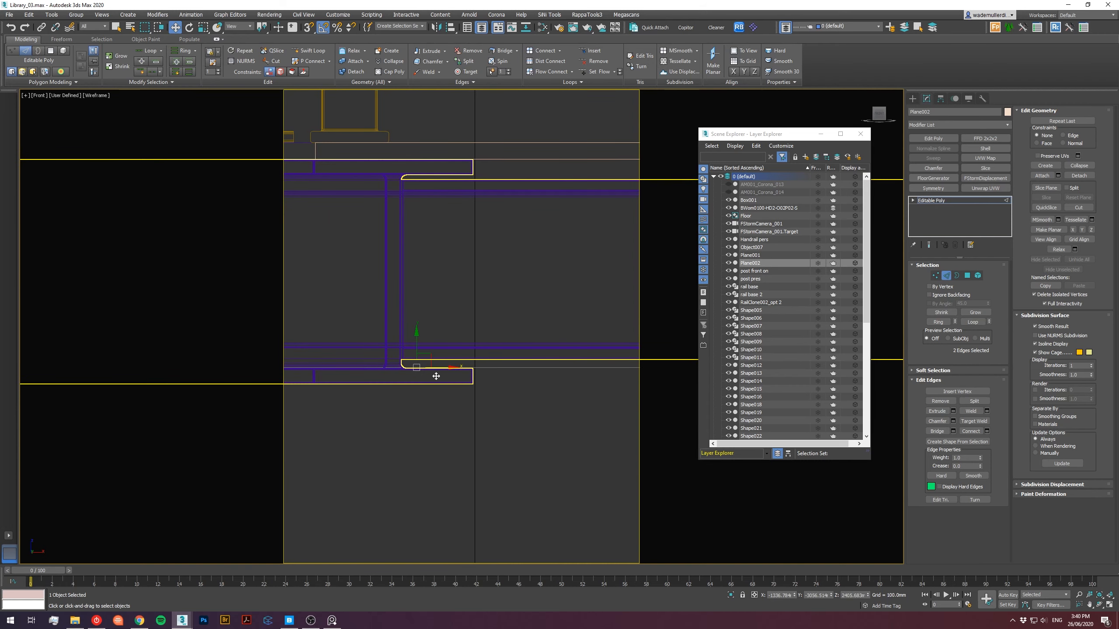
Examine the moved edge loop against the steel beams in shaded and wireframe front and perspective views.
scroll(437, 376, down, 5)
scroll(436, 377, down, 7)
key(F3)
key(F3)
key(F3)
scroll(443, 388, down, 3)
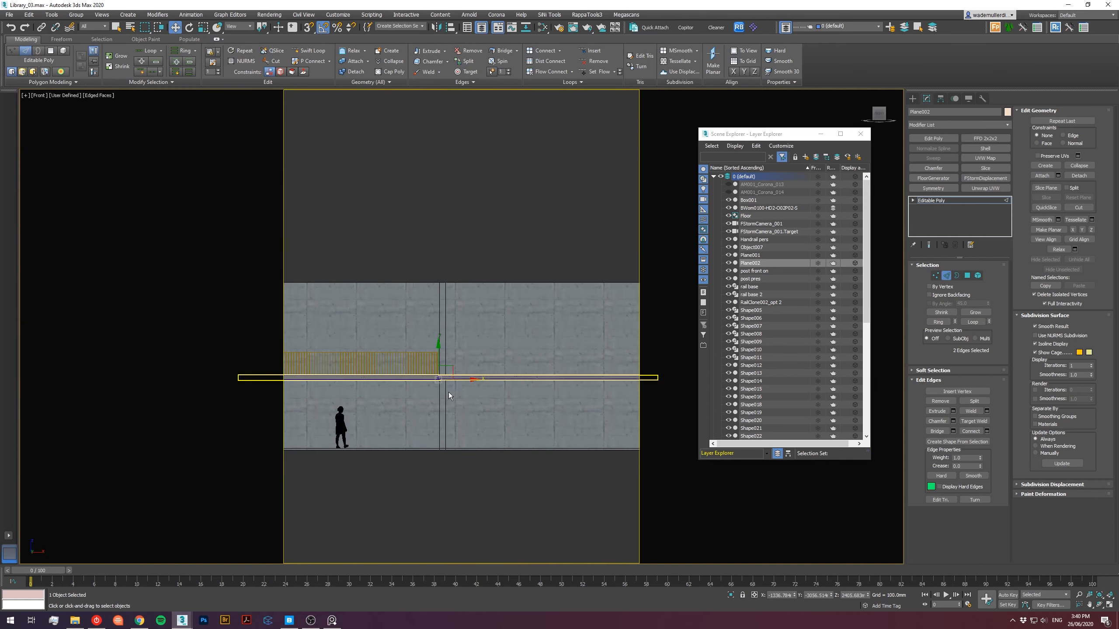
mouse_move(449, 392)
alt+middle_down()
mouse_move(487, 357)
mouse_move(450, 416)
alt+middle_up()
scroll(477, 378, up, 4)
key(p)
scroll(456, 406, down, 5)
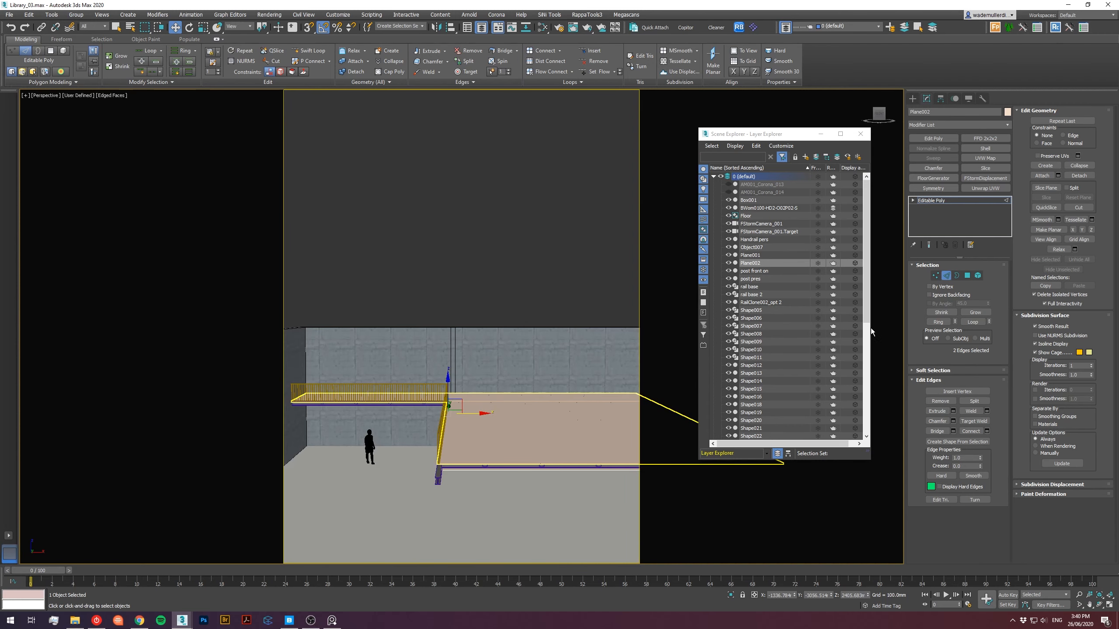
Leave edge editing and hide everything except the mezzanine floor, beams and railing by inverting the selection of those parts.
click(946, 276)
click(546, 321)
scroll(537, 314, down, 5)
middle_drag(502, 307, 496, 263)
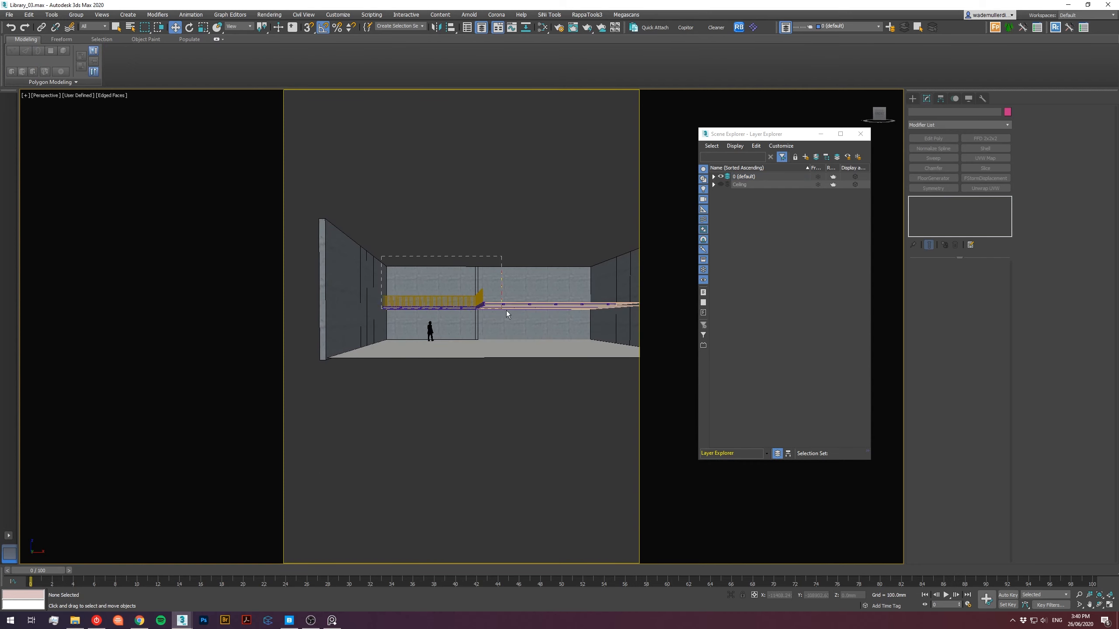
drag(509, 314, 509, 314)
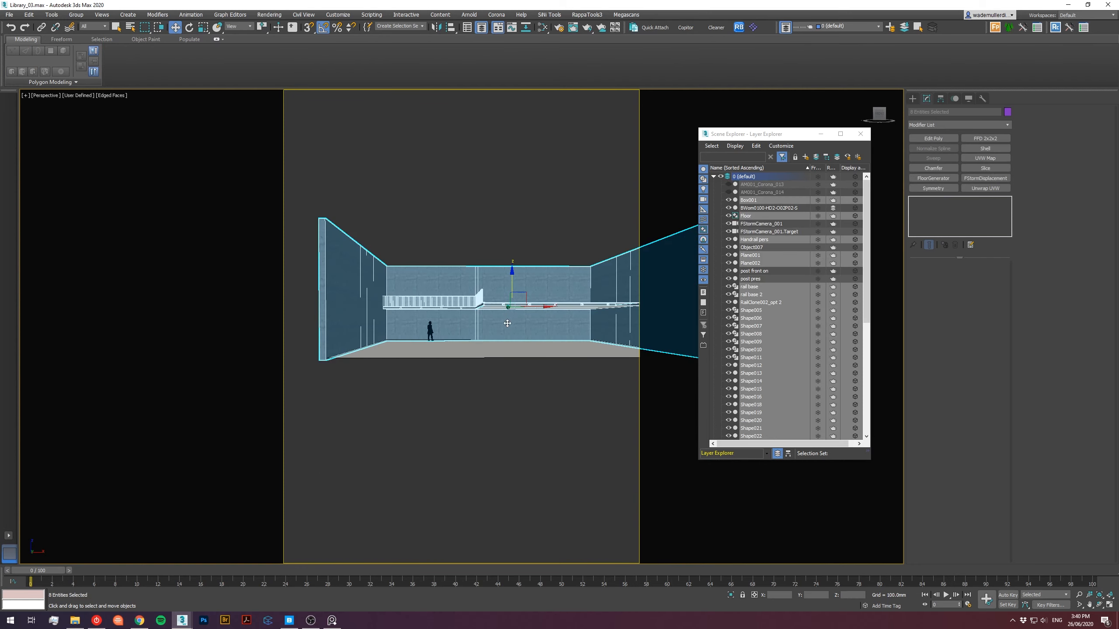
alt+click(508, 323)
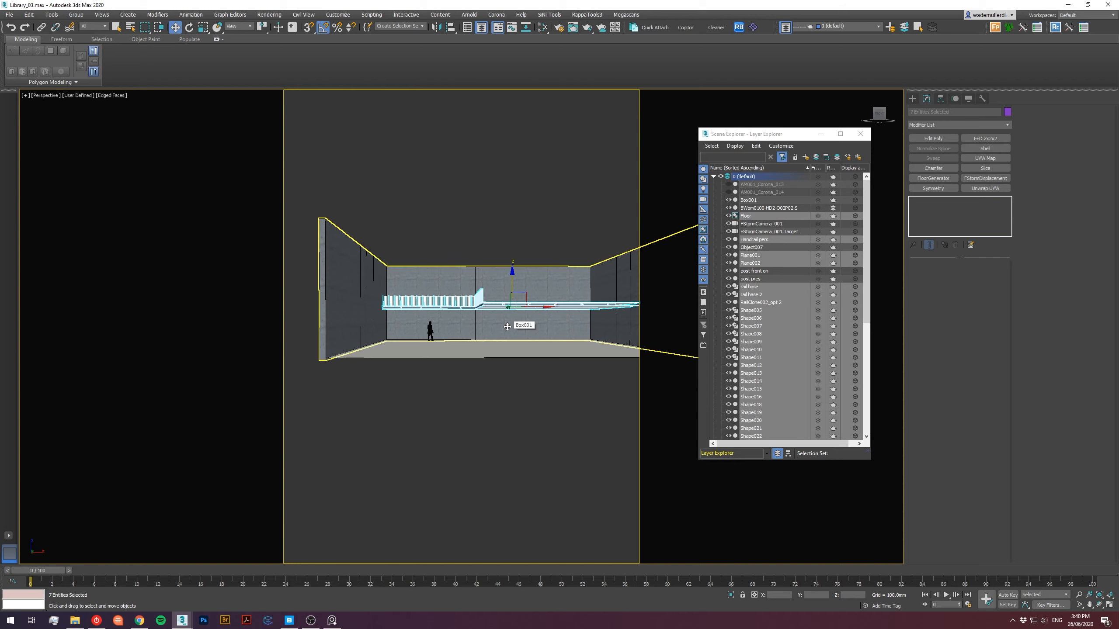
key(ctrl+i)
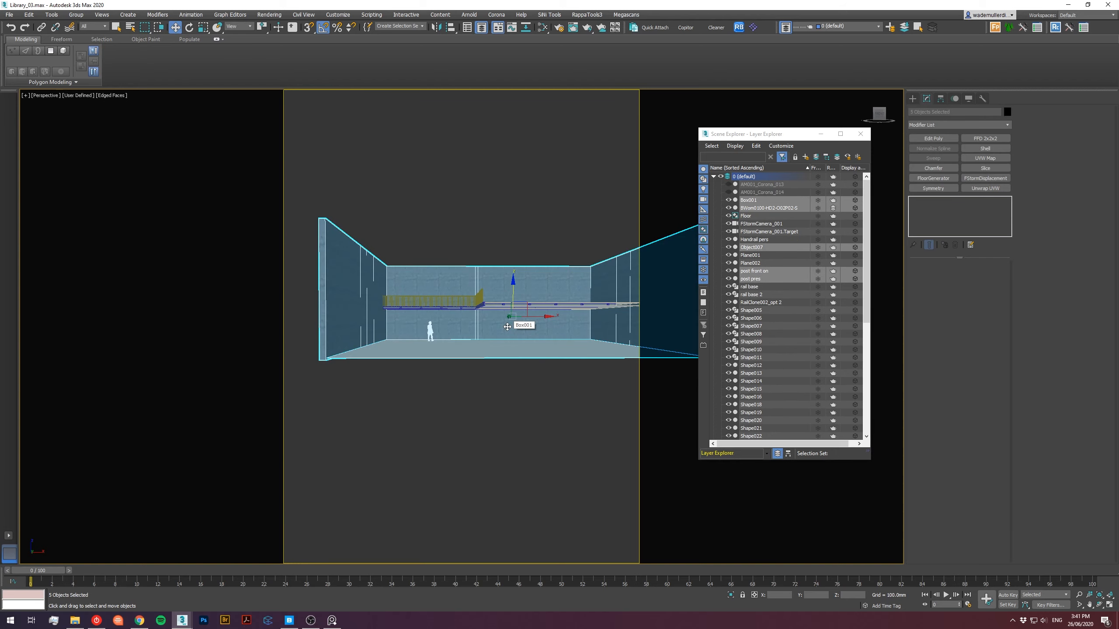
right_click(507, 326)
click(526, 295)
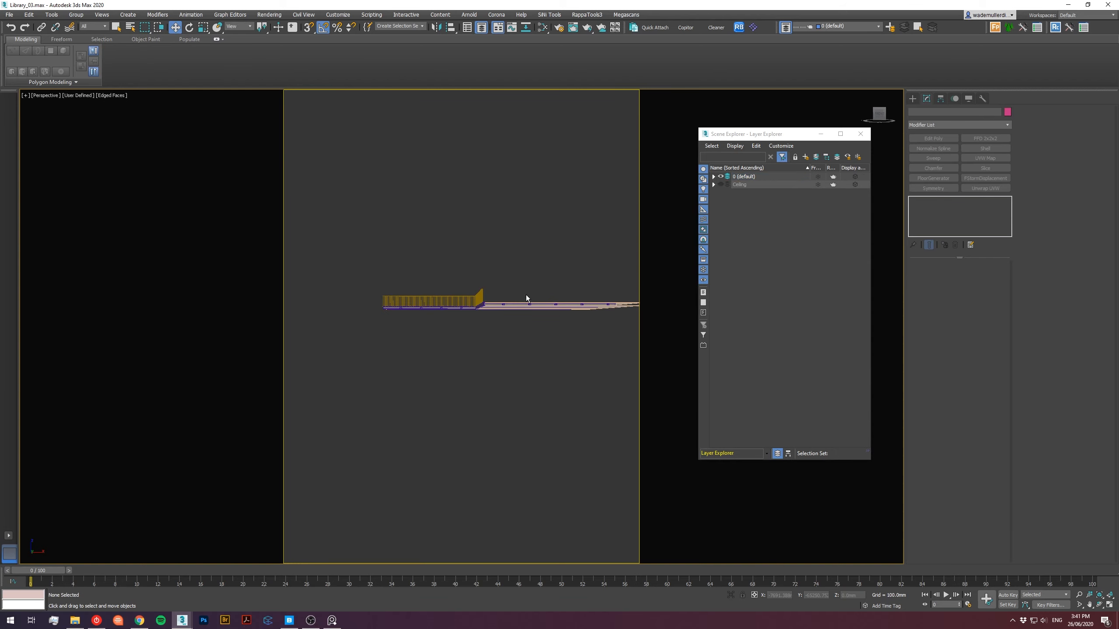
Turn off safe frames, select the copied slab under the mezzanine and close the Layer Explorer.
key(shift+f)
key(z)
alt+middle_drag(513, 345, 486, 332)
scroll(461, 349, up, 5)
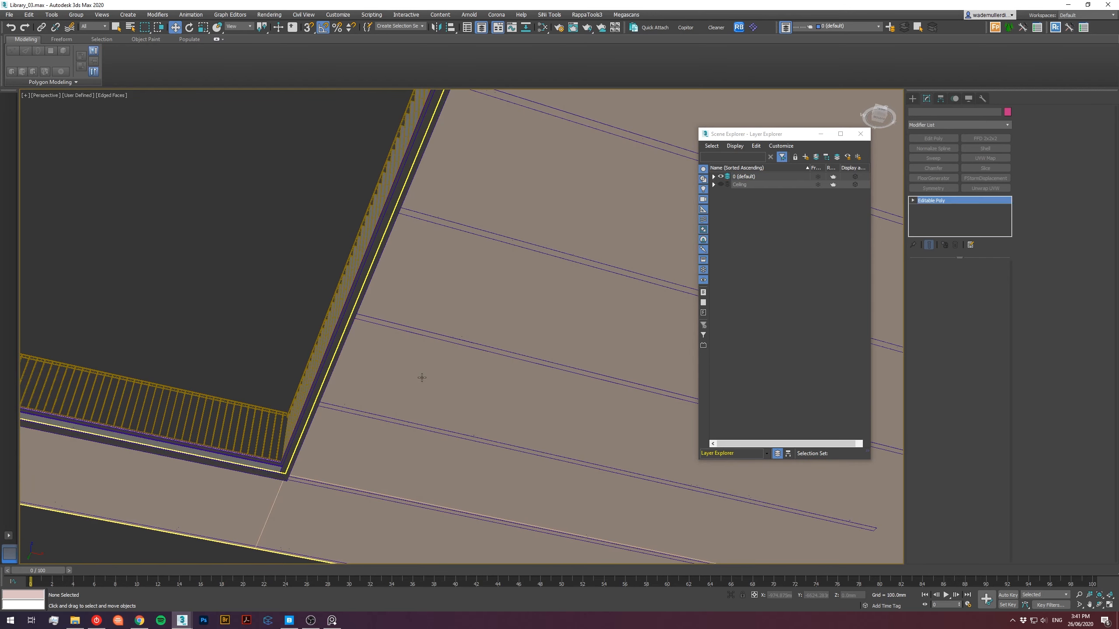
click(590, 318)
click(860, 134)
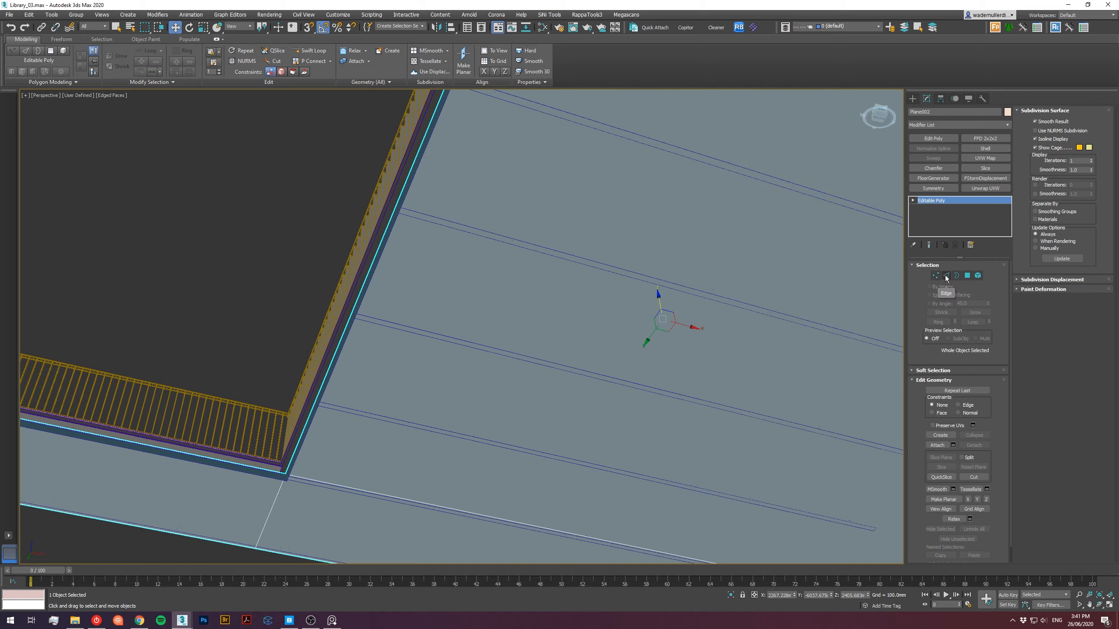
Move the slab's perpendicular edge loop, along the walkway side of the opening, inward onto the beam's lower flange.
click(946, 275)
alt+middle_drag(320, 435, 557, 399)
key(F3)
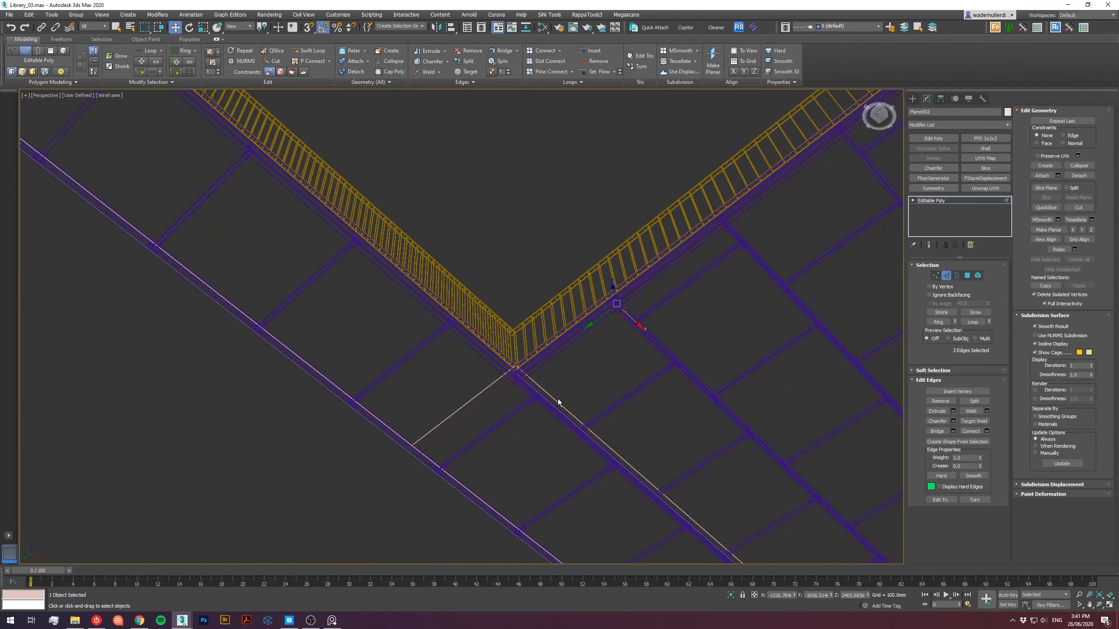
click(574, 413)
click(974, 322)
key(F3)
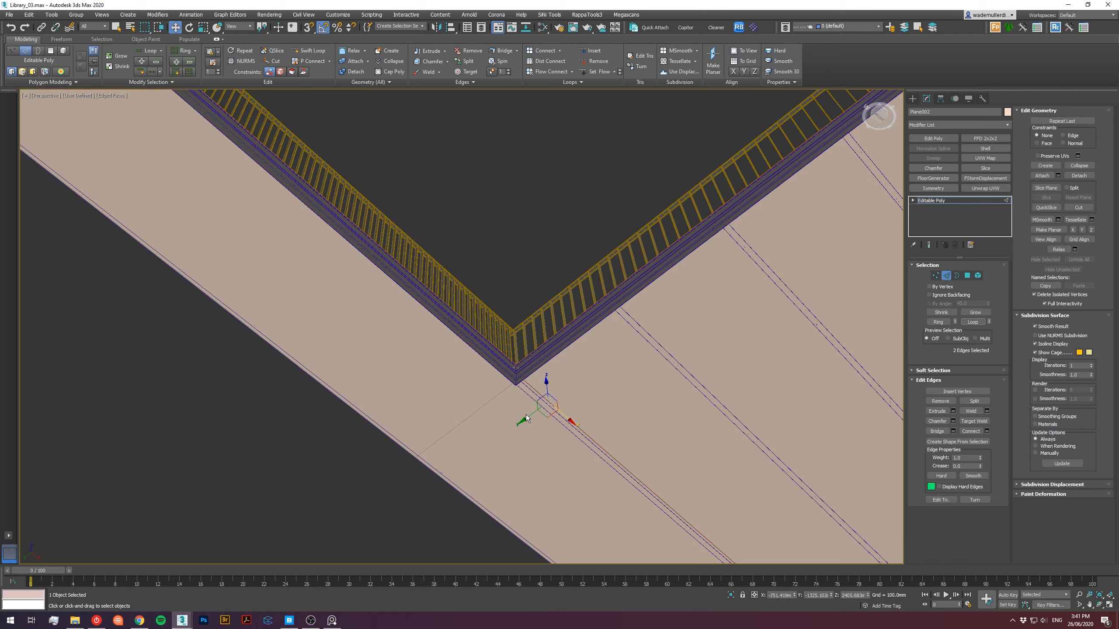
key(F3)
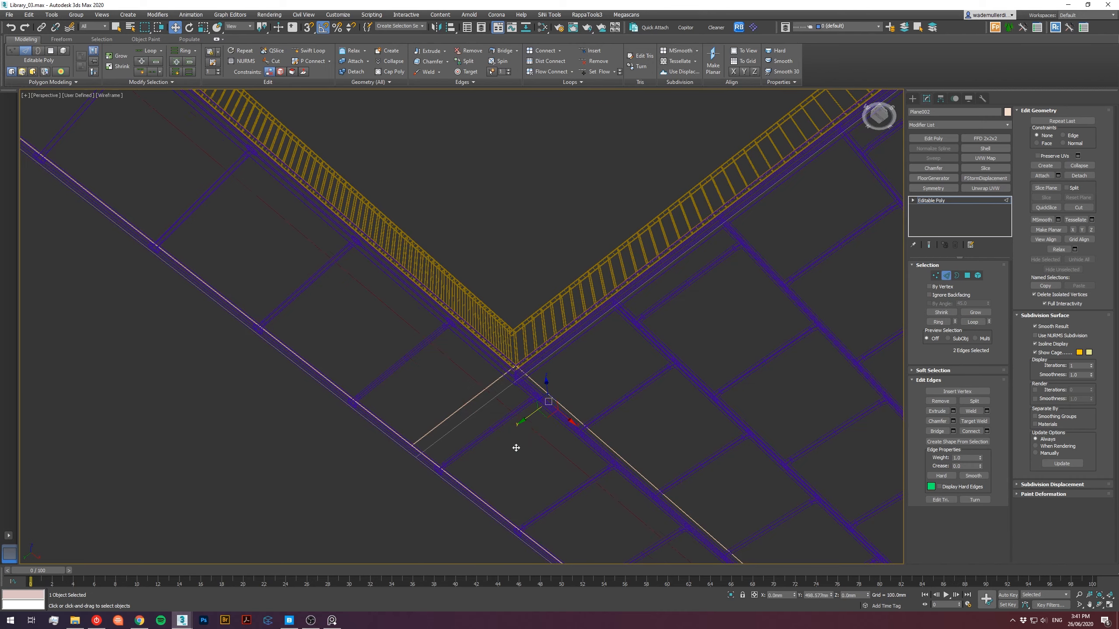
drag(532, 440, 531, 440)
key(F3)
alt+middle_drag(531, 440, 573, 431)
scroll(532, 404, up, 4)
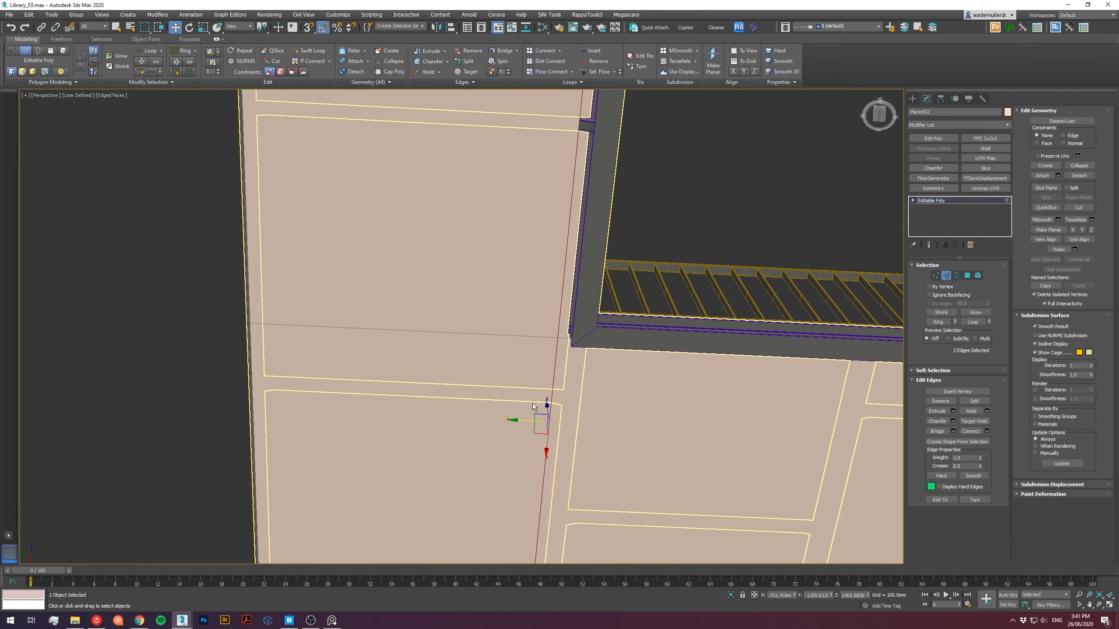
drag(521, 420, 551, 417)
Select the three edges spanning the main bay's width on the slab and examine them from the camera and from above.
scroll(551, 417, down, 4)
alt+middle_drag(550, 417, 687, 465)
scroll(572, 428, down, 4)
scroll(586, 433, up, 5)
scroll(687, 465, down, 5)
double_click(707, 362)
alt+middle_drag(603, 416, 606, 374)
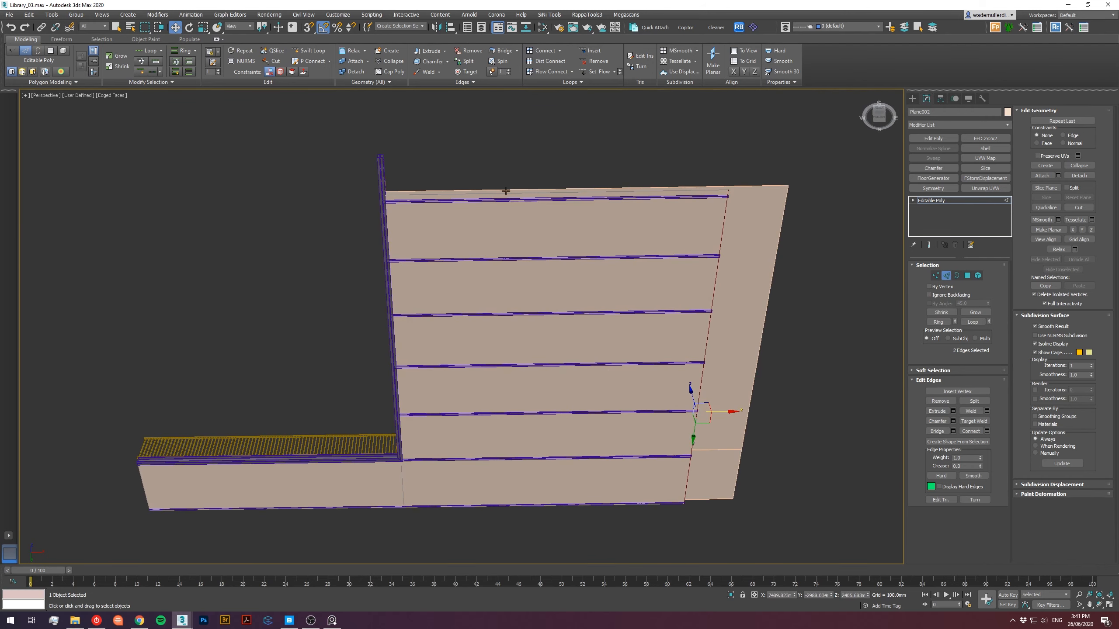
ctrl+click(500, 506)
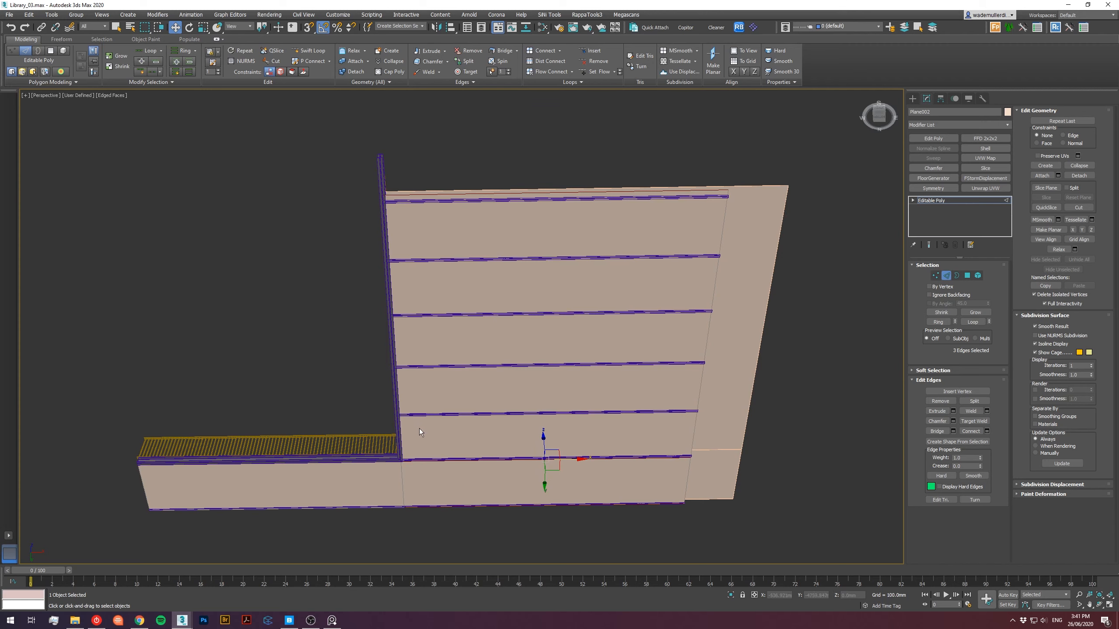
key(c)
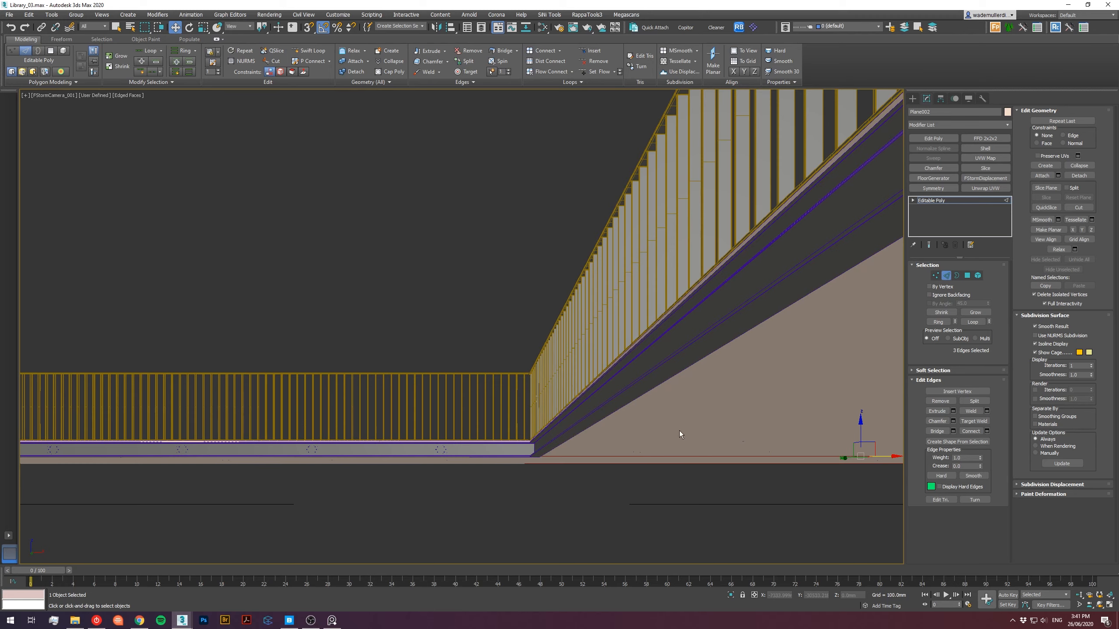
key(t)
scroll(605, 425, down, 5)
alt+middle_drag(605, 425, 619, 397)
scroll(612, 399, down, 8)
scroll(616, 387, up, 6)
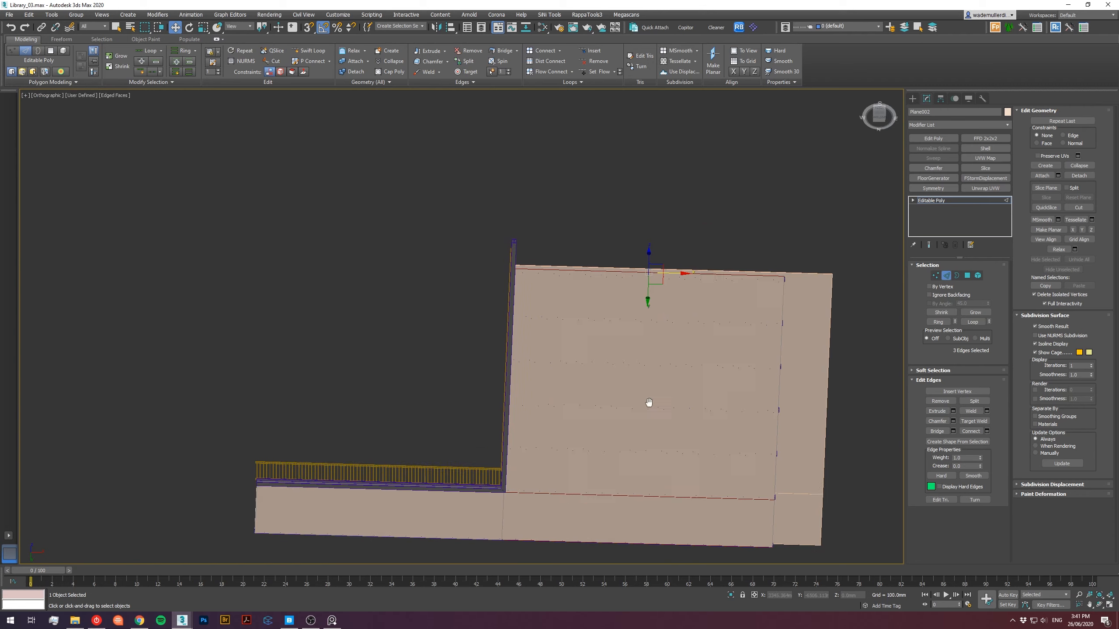
key(p)
scroll(612, 358, down, 3)
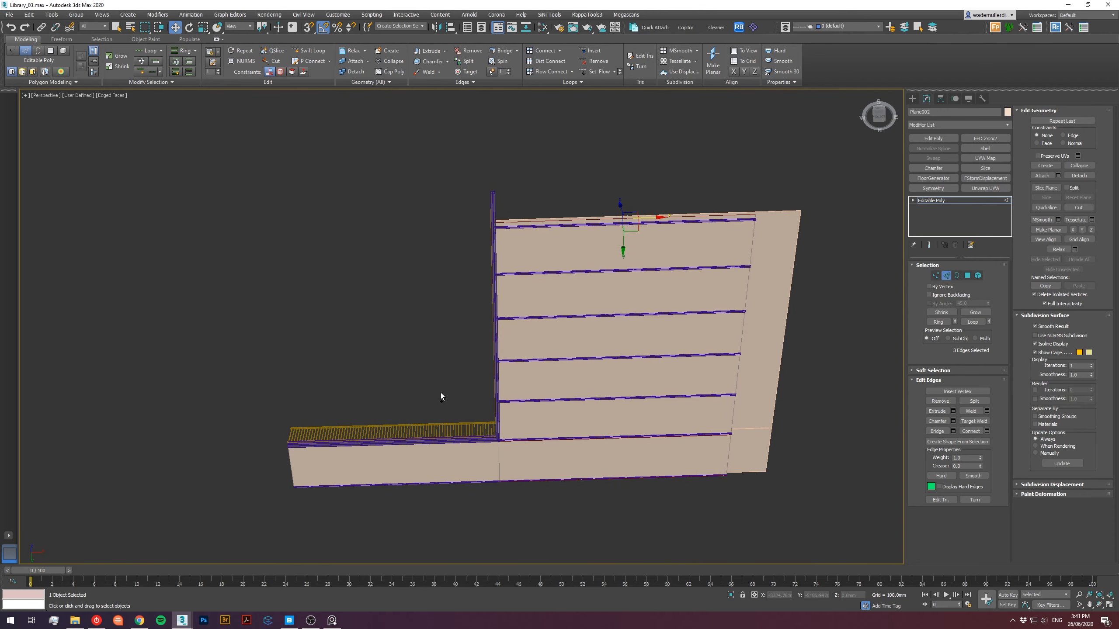
Add the walkway's two long edges to the selection and connect all five edges with 7 segments.
click(987, 431)
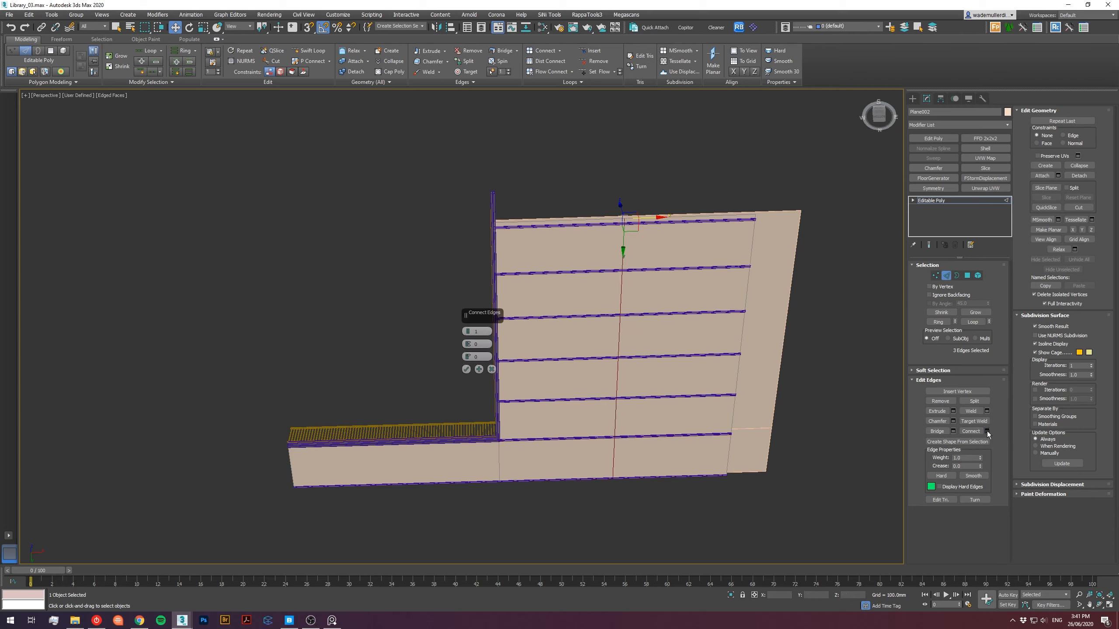
click(491, 370)
ctrl+drag(429, 392, 430, 413)
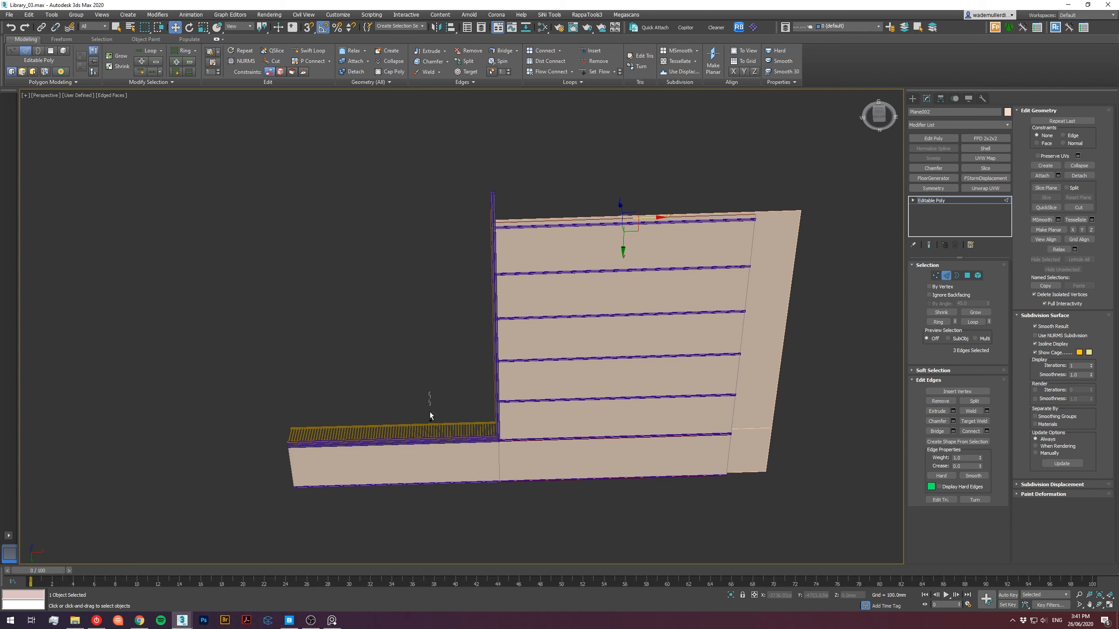
click(987, 431)
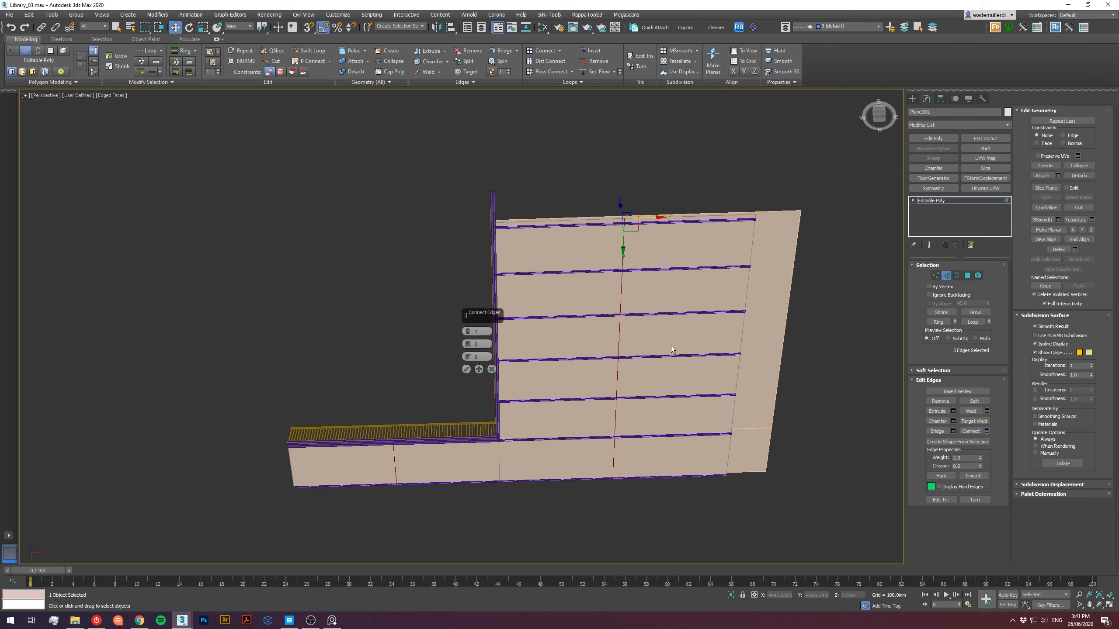
drag(468, 332, 468, 320)
key(c)
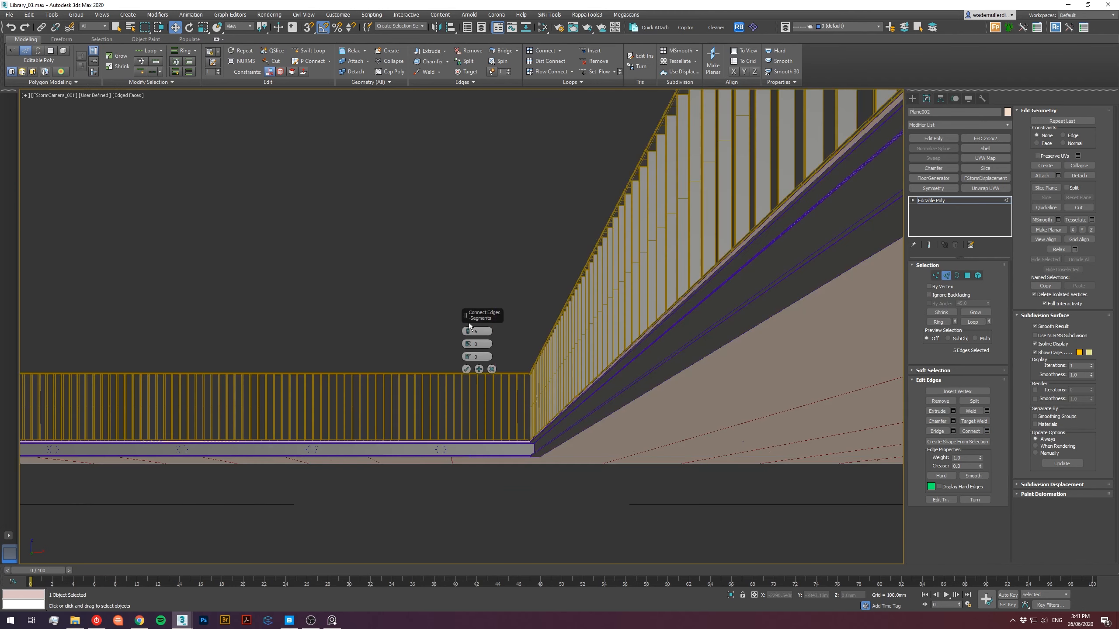
click(468, 332)
key(shift+f)
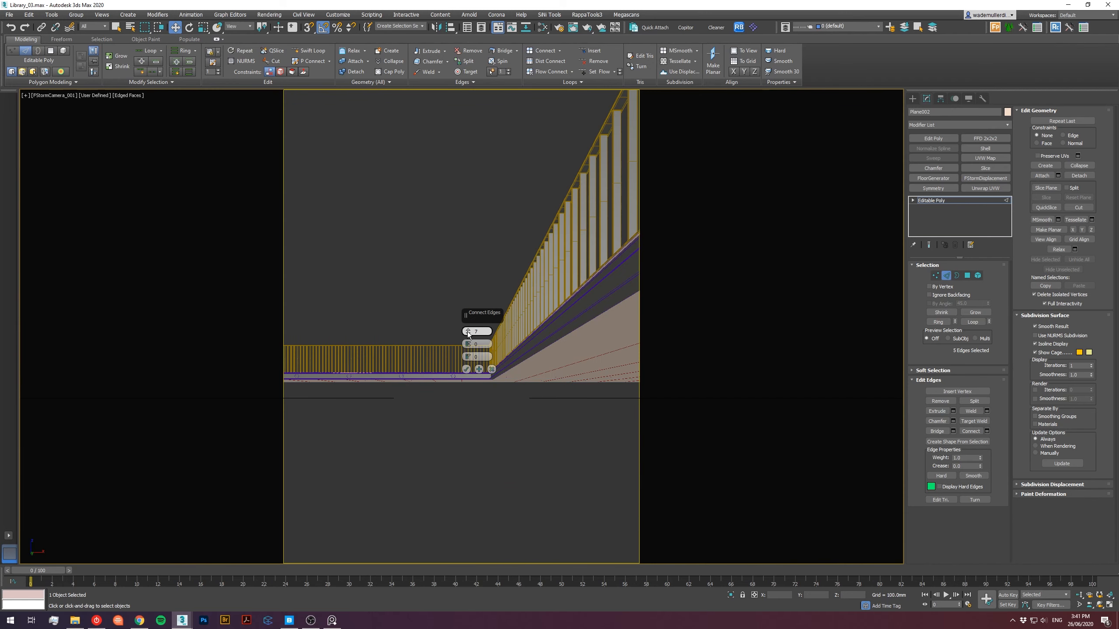
click(466, 369)
Select the slab edges running front to back across the main bay, leaving out those across the walkway.
key(p)
scroll(551, 392, down, 5)
alt+middle_drag(552, 392, 553, 331)
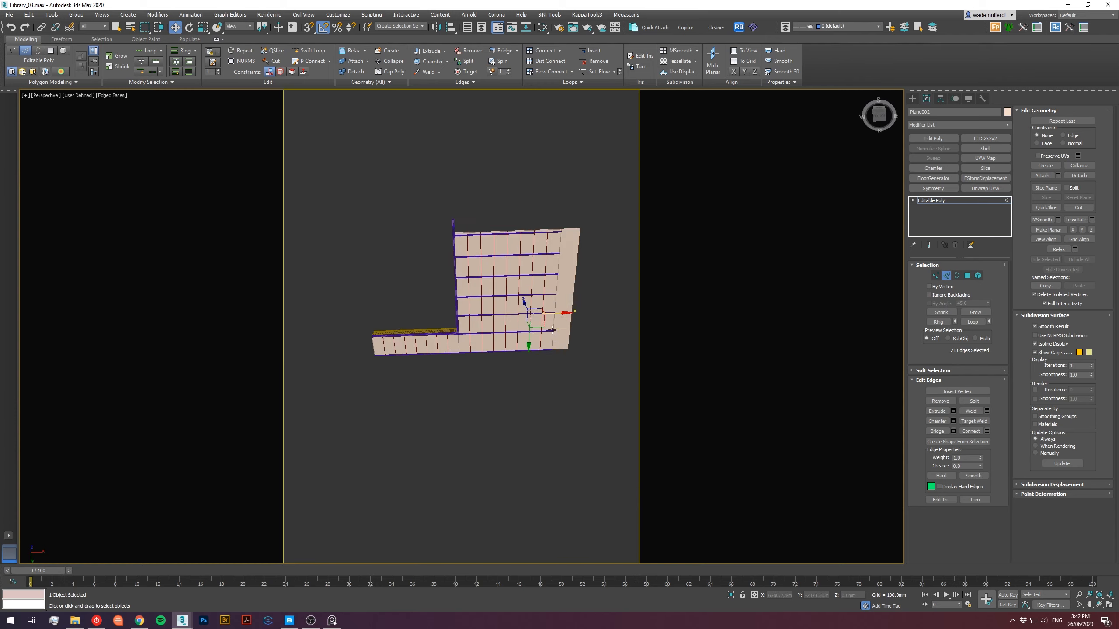
scroll(513, 329, up, 4)
middle_drag(473, 334, 483, 314)
scroll(483, 313, down, 2)
middle_drag(535, 337, 514, 371)
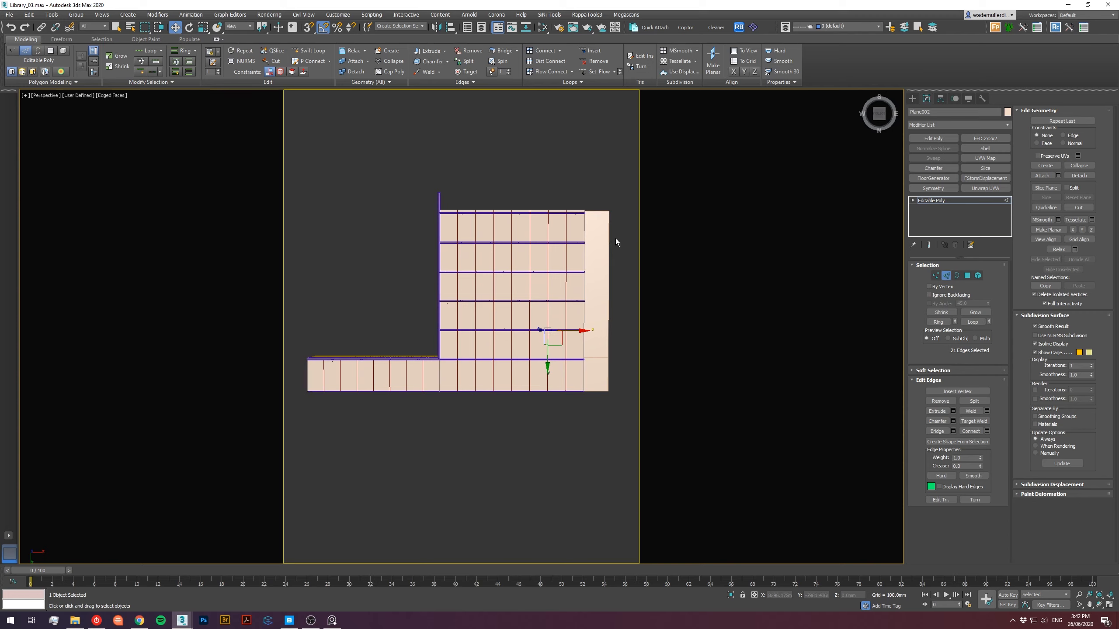
drag(612, 231, 318, 218)
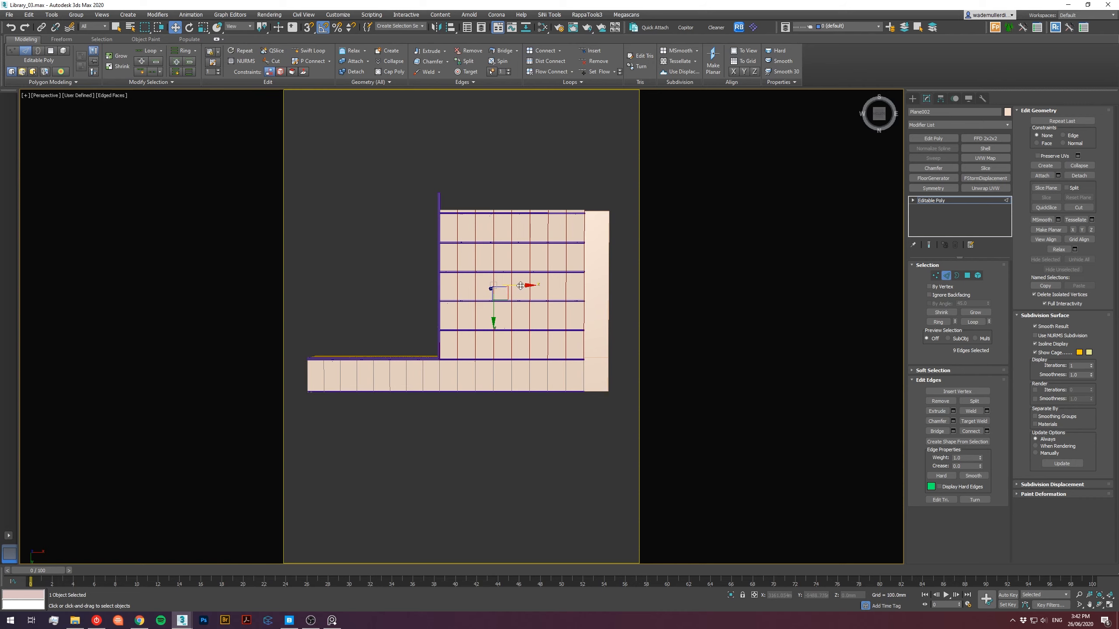
Compare the slab's panel divisions with the beam grid by switching between wireframe and shaded display.
key(F3)
key(F3)
key(F3)
key(F3)
key(F3)
scroll(546, 240, up, 2)
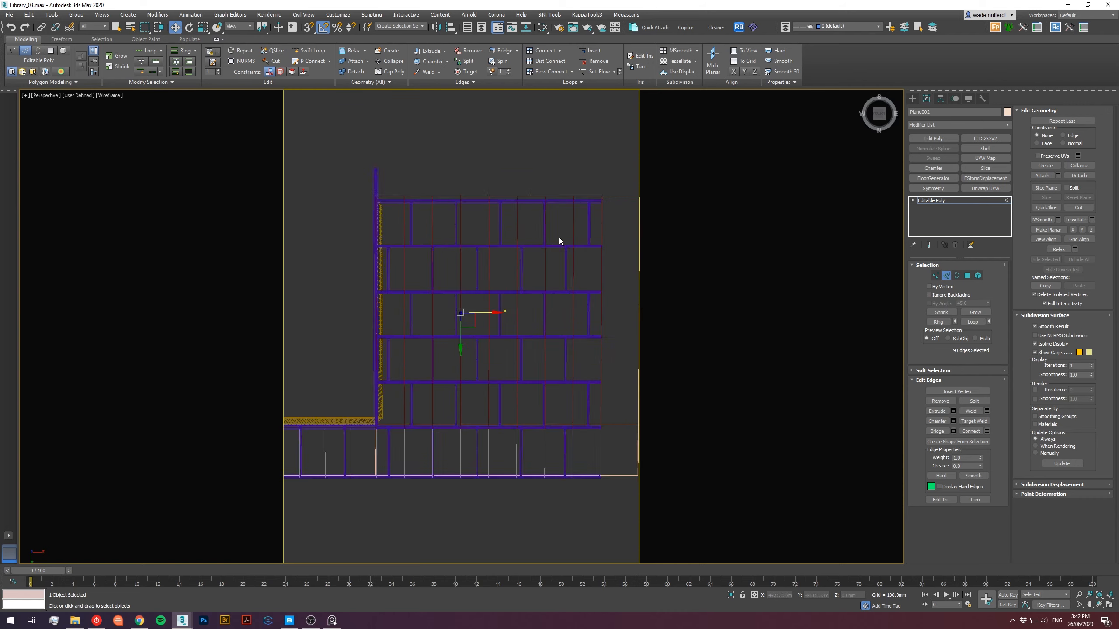
scroll(564, 245, down, 2)
key(F3)
key(F3)
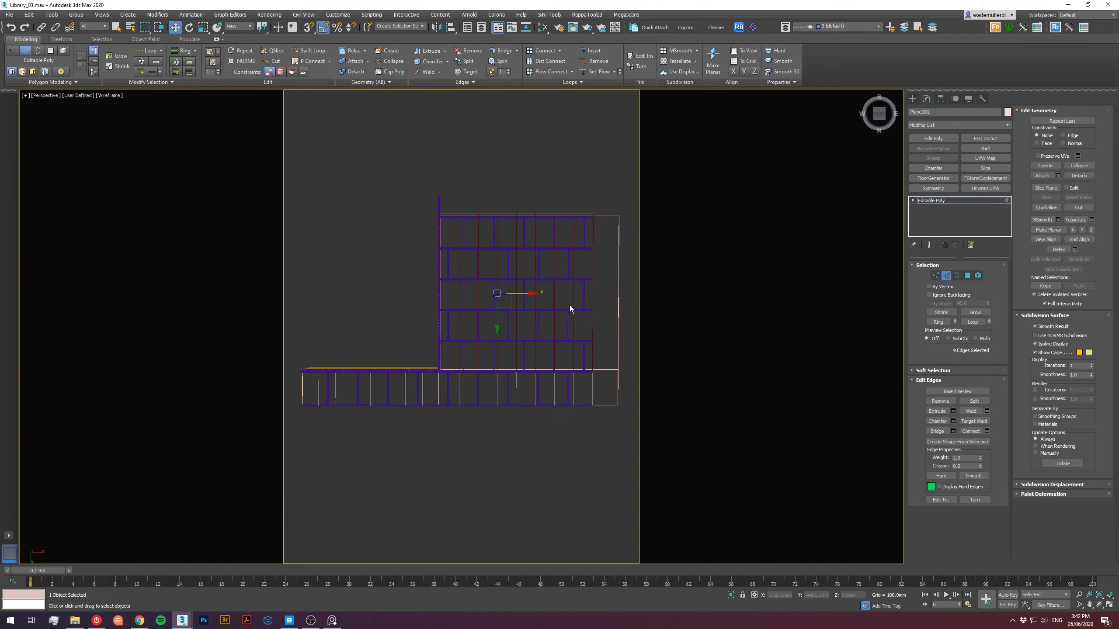
drag(230, 395, 719, 488)
key(F3)
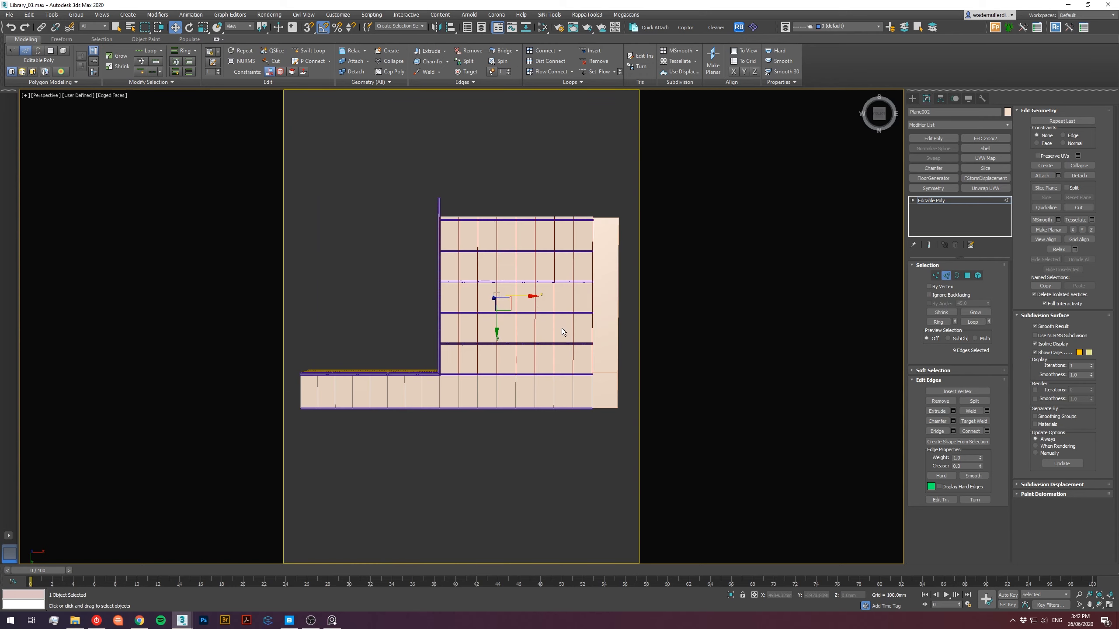
Connect the selected front-to-back edges across the main bay with 17 segments, checking the spacing against the beams.
scroll(534, 307, up, 5)
key(F3)
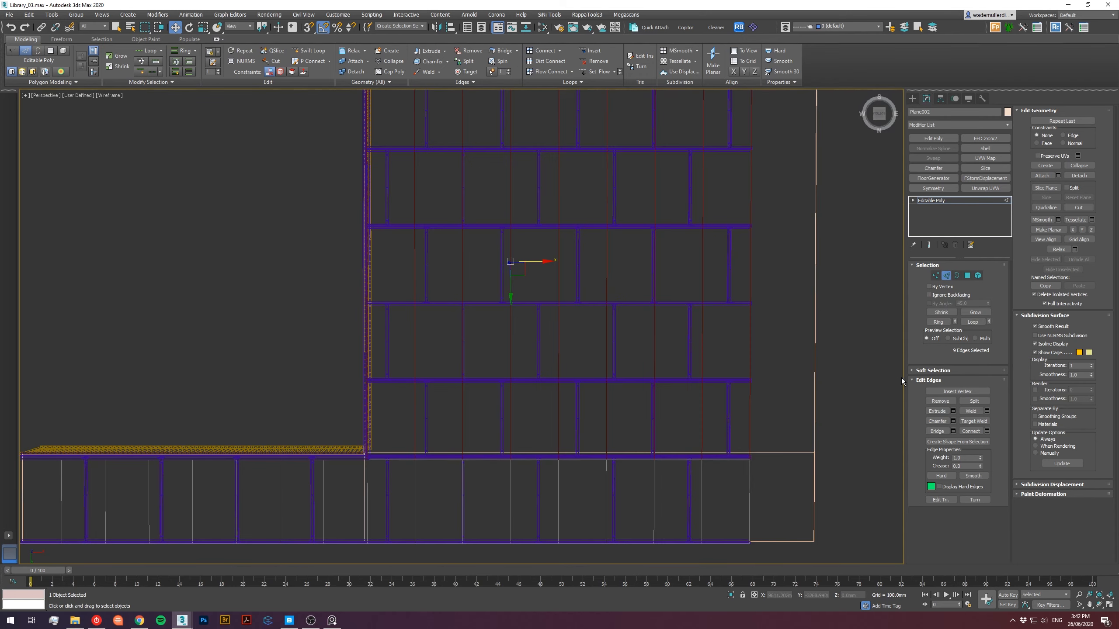
key(F3)
click(986, 431)
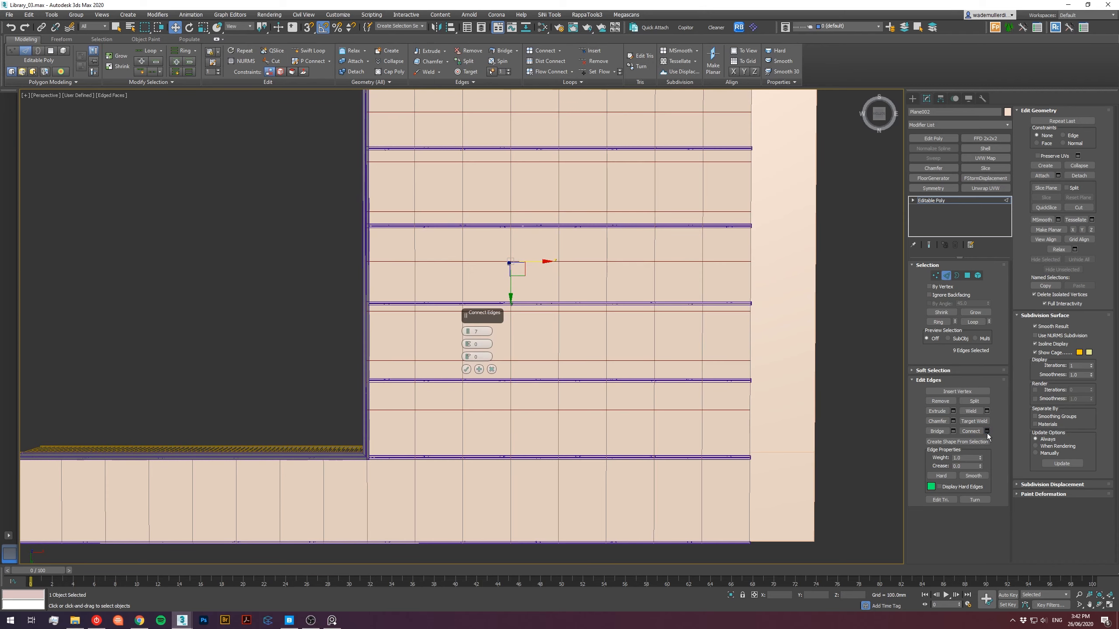
key(F3)
key(F3)
drag(471, 333, 468, 318)
drag(470, 313, 471, 311)
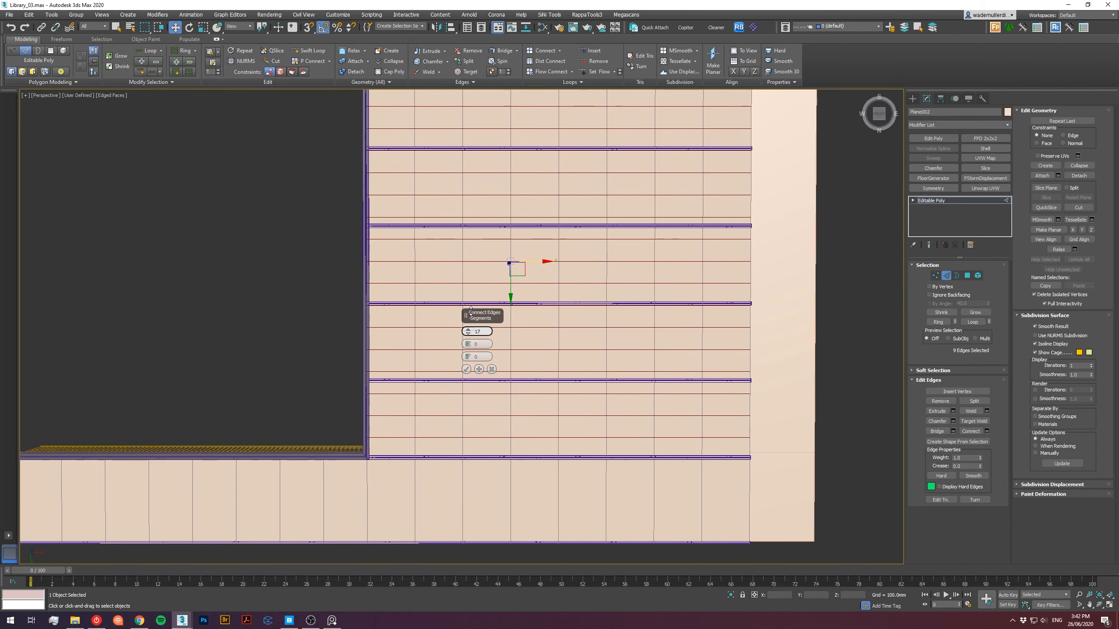
click(466, 369)
Connect the edges crossing the walkway strip with 3 segments, compare the divisions with the beams in wireframe, and clear the edge selection.
scroll(597, 318, down, 3)
drag(725, 441, 87, 413)
click(987, 431)
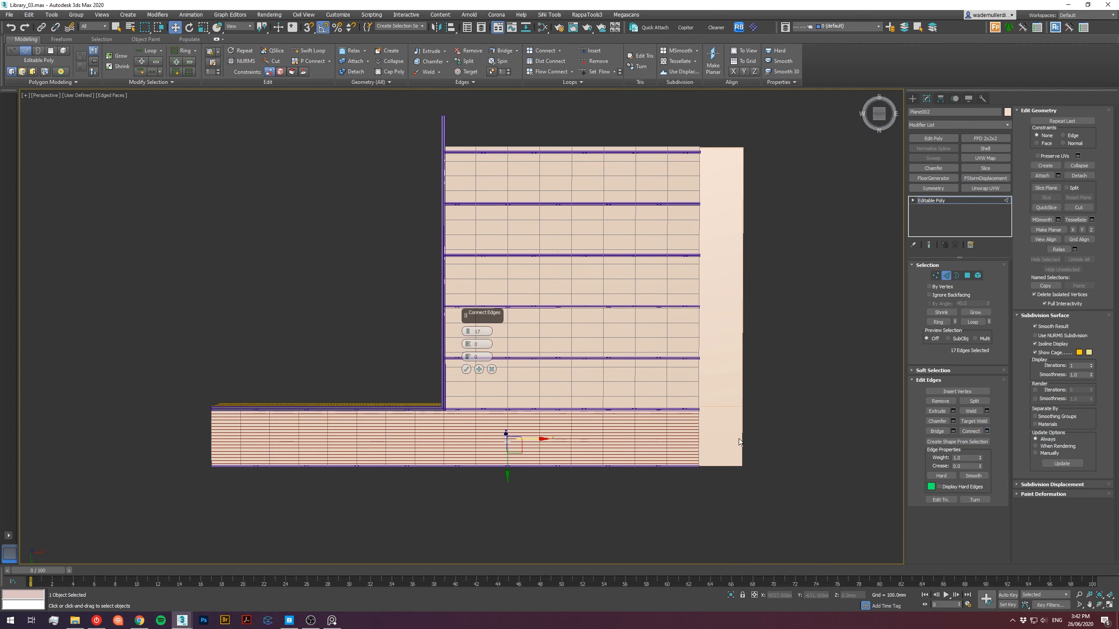
scroll(669, 400, up, 4)
drag(468, 332, 471, 360)
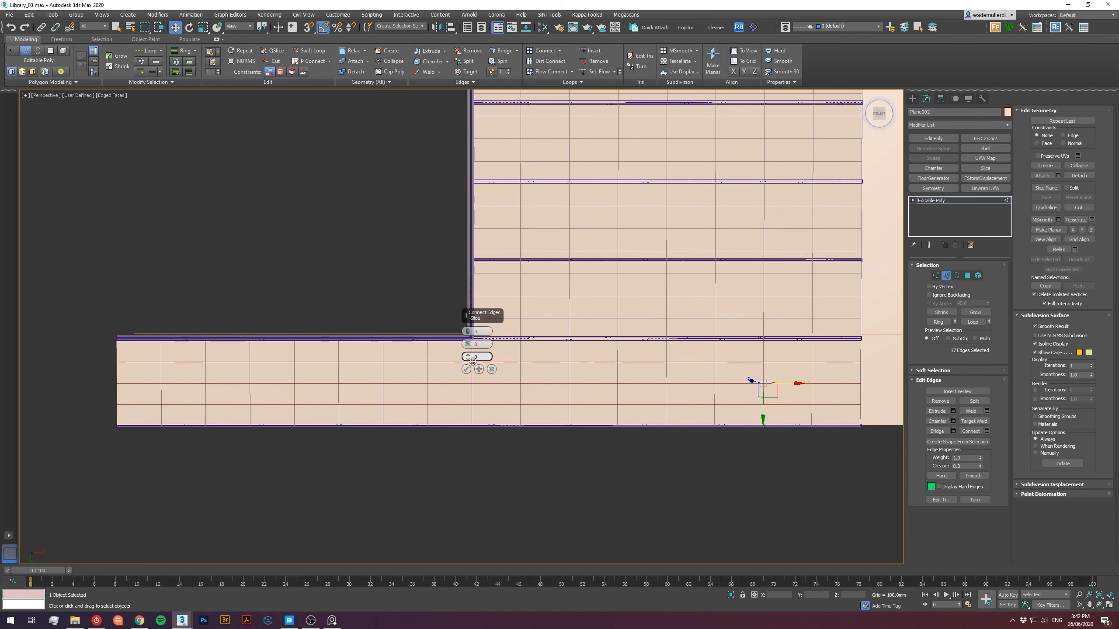
scroll(474, 364, up, 3)
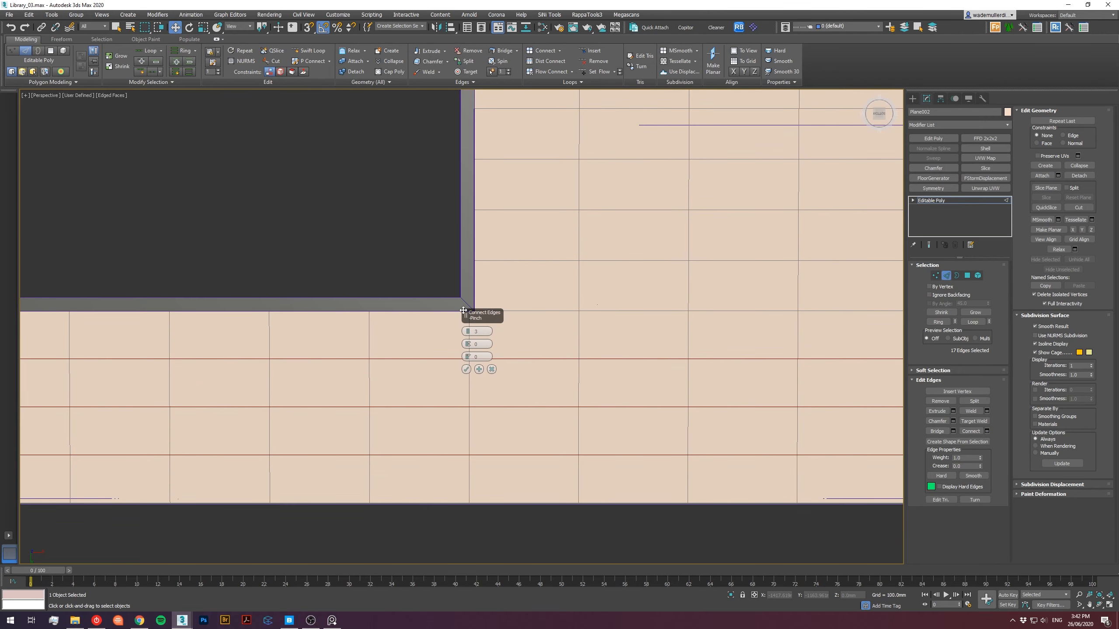
click(466, 369)
key(F3)
key(F3)
scroll(475, 341, down, 2)
key(F3)
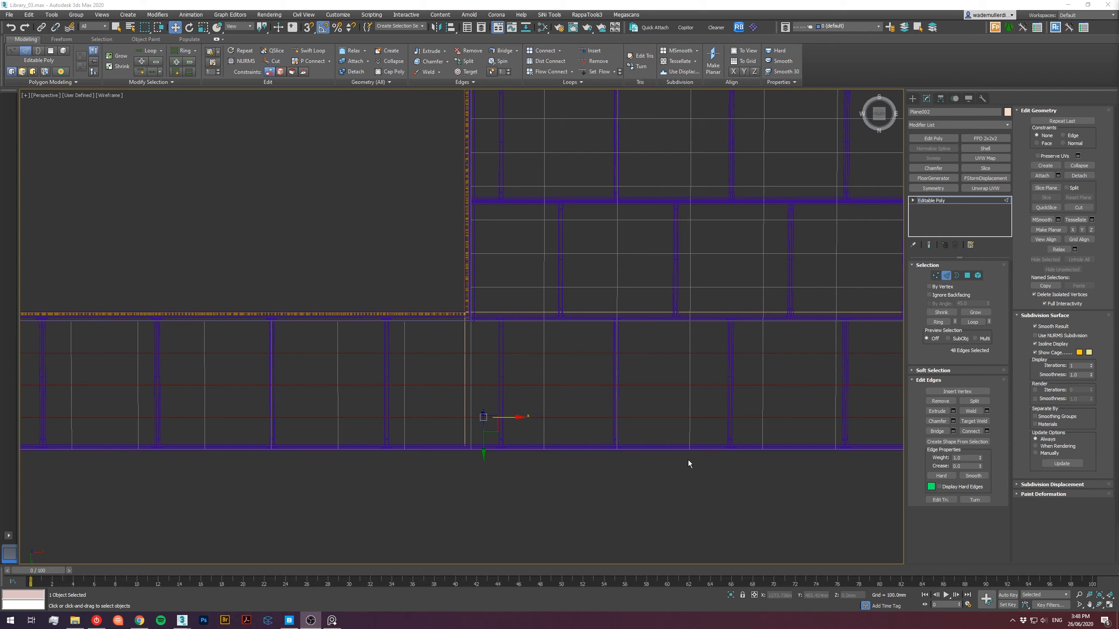
click(822, 512)
Select all of the slab's polygons and flip their normals, checking the faces from below.
scroll(821, 439, down, 3)
mouse_move(821, 436)
alt+middle_down()
mouse_move(754, 358)
mouse_move(700, 437)
mouse_move(732, 332)
mouse_move(764, 339)
mouse_move(744, 332)
alt+middle_up()
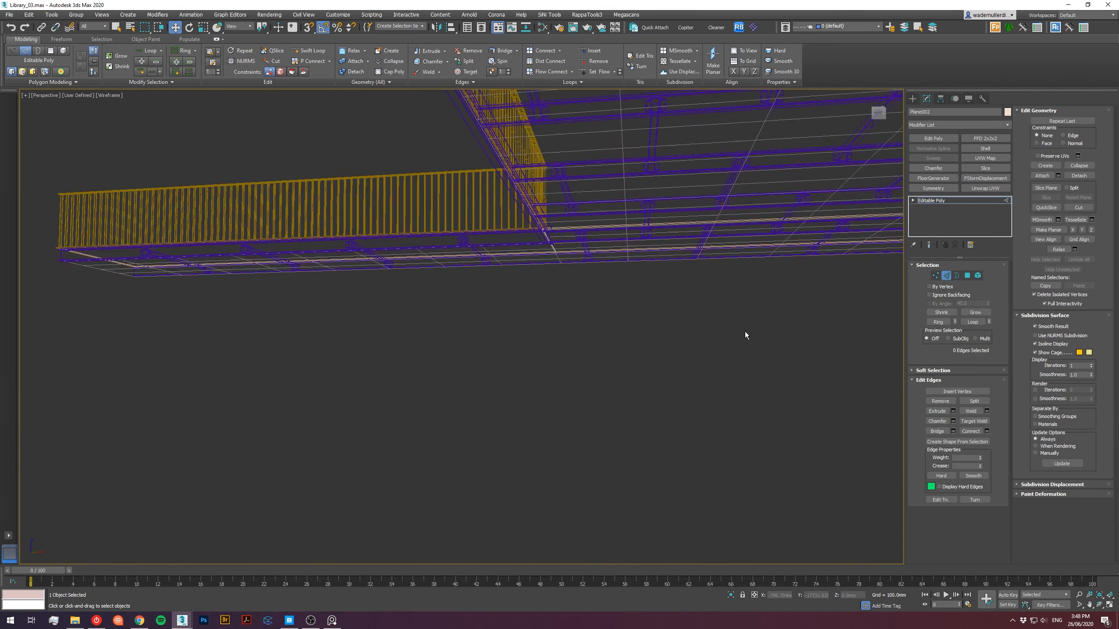
key(F3)
click(967, 276)
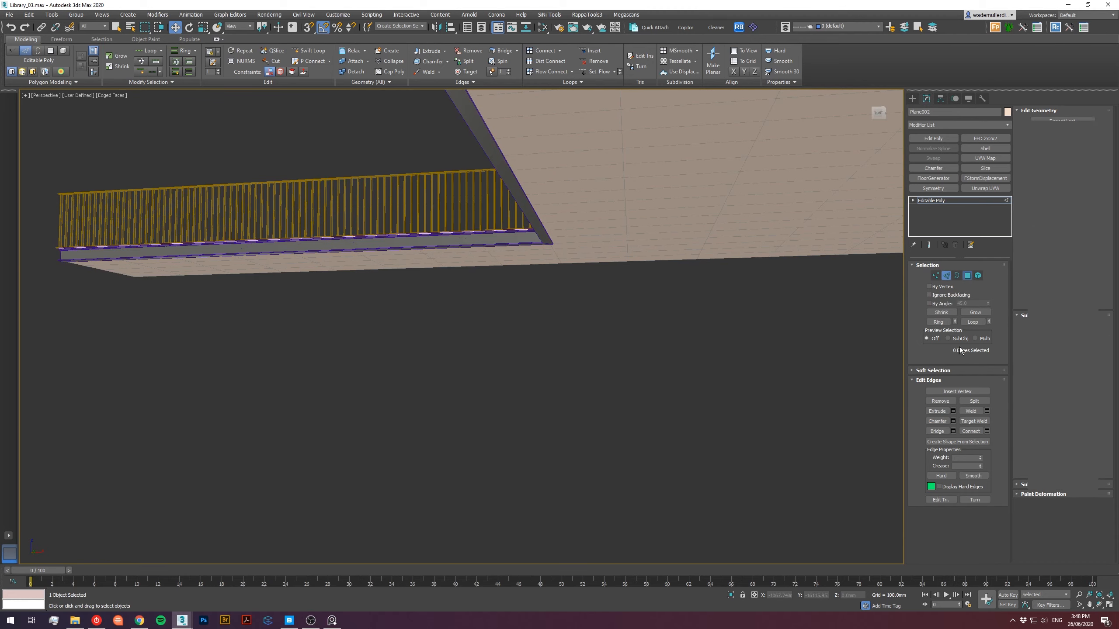
key(ctrl+a)
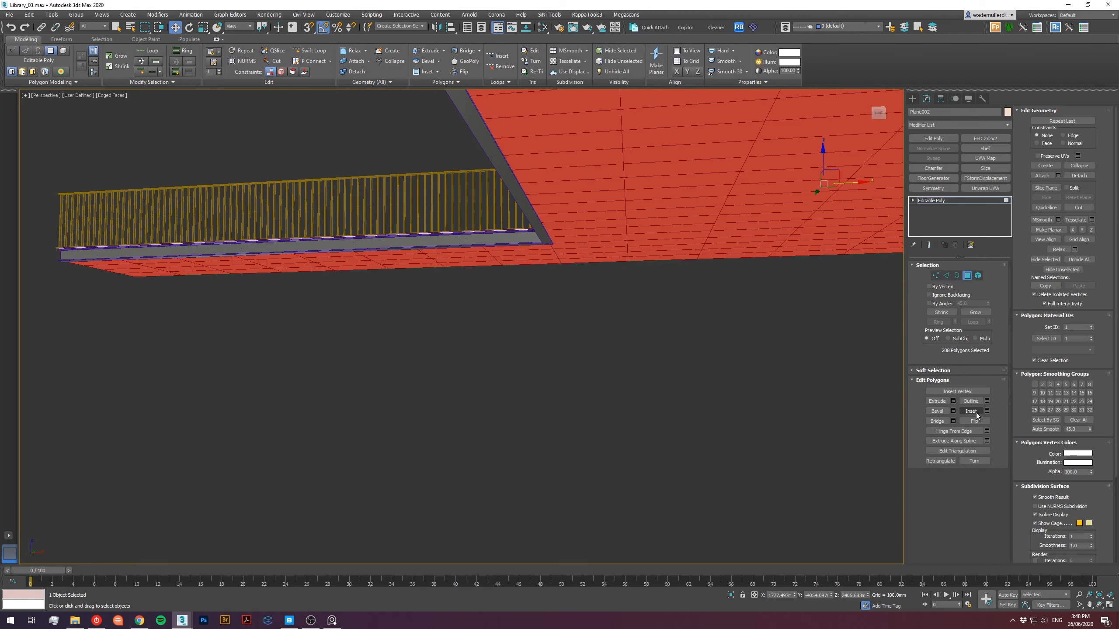
scroll(656, 315, up, 6)
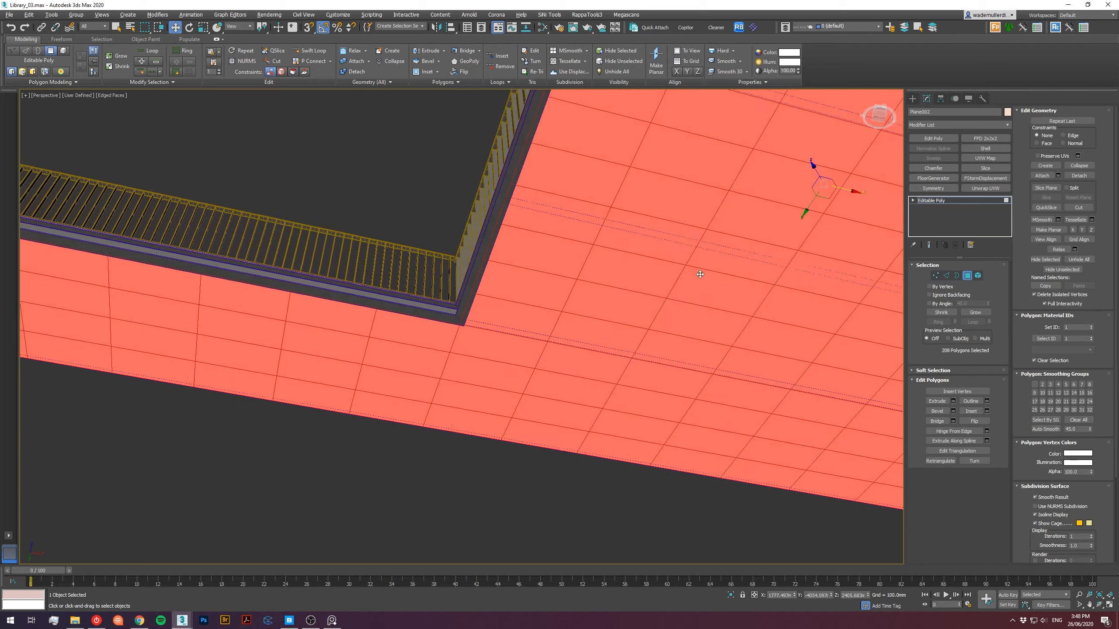
click(976, 422)
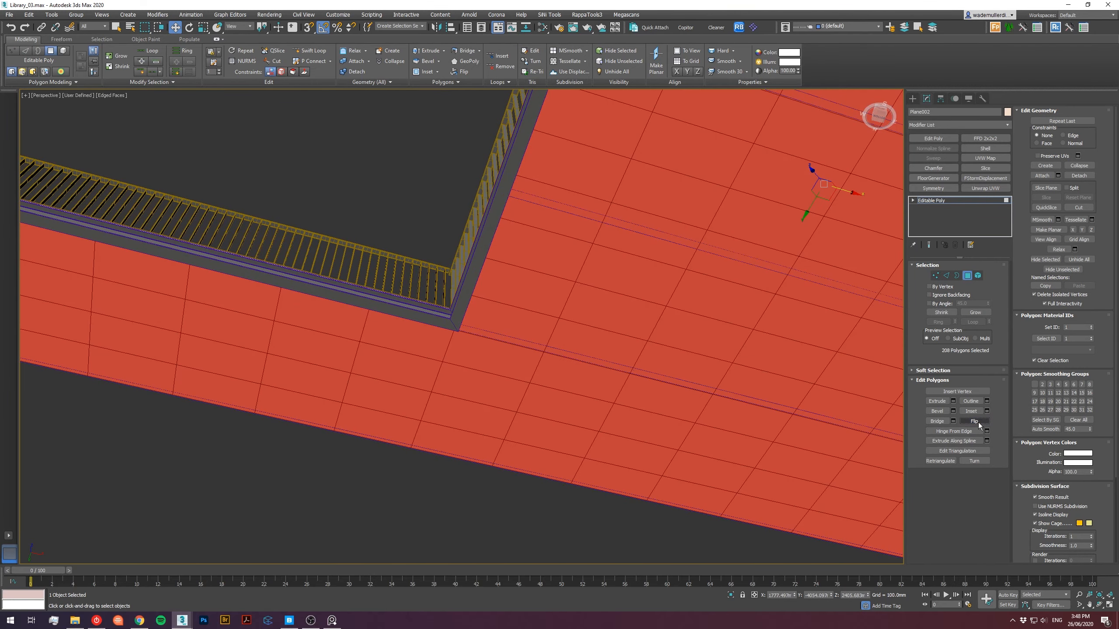
click(976, 422)
alt+middle_drag(613, 332, 635, 372)
click(971, 423)
Begin an inset on all slab polygons with the By Polygon option so every panel is inset separately.
alt+middle_drag(627, 286, 587, 260)
scroll(587, 261, up, 7)
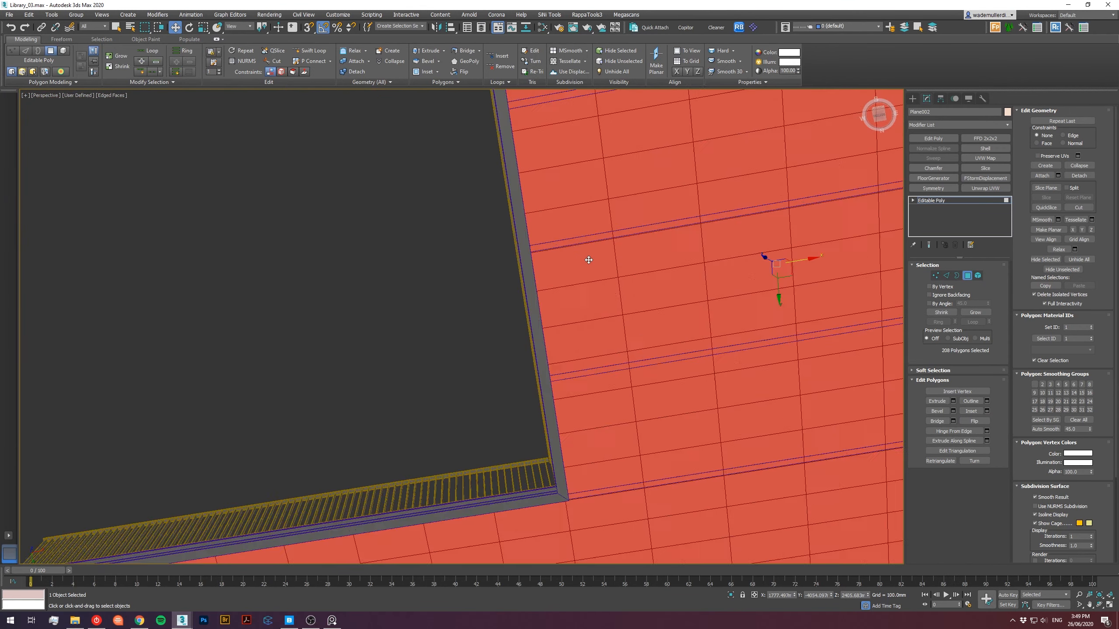
scroll(757, 253, down, 3)
middle_drag(696, 313, 614, 318)
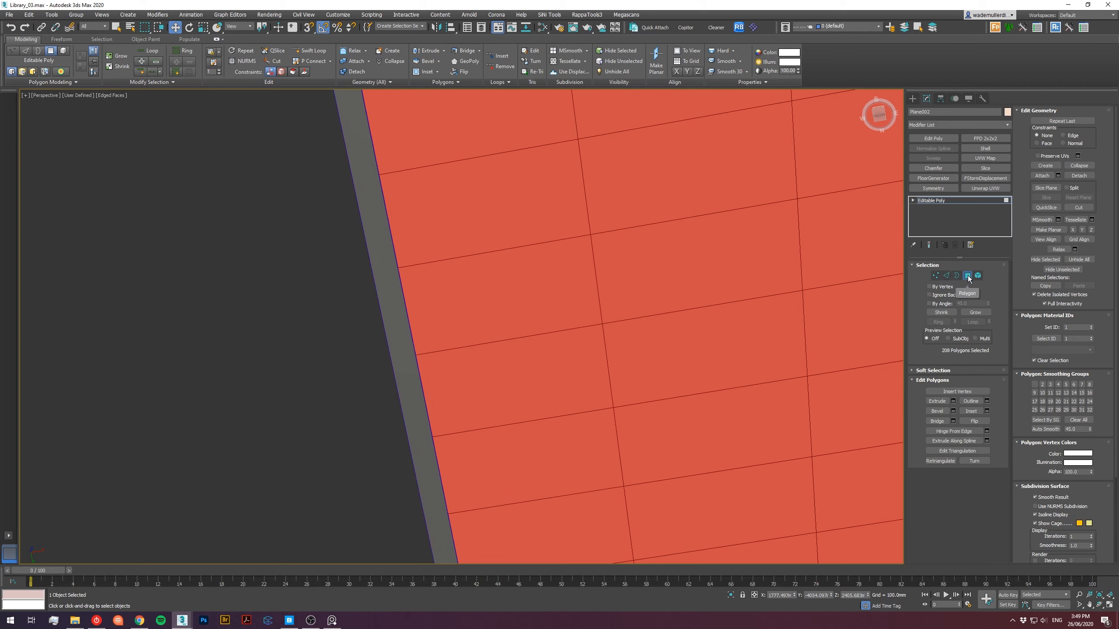
click(987, 411)
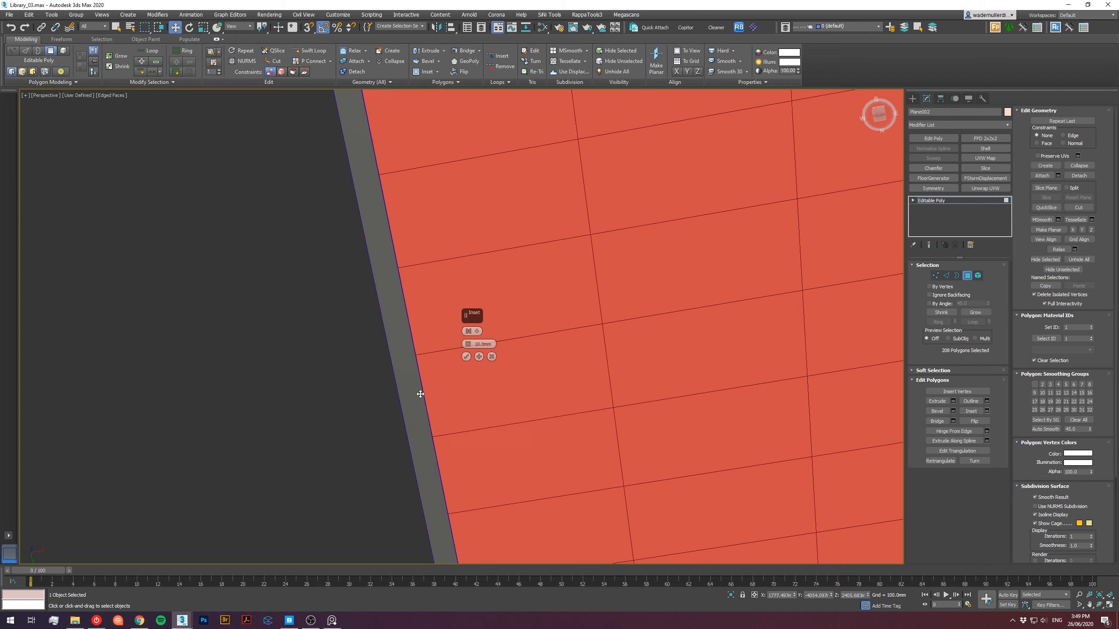
drag(468, 345, 468, 319)
click(478, 332)
click(501, 349)
scroll(611, 329, up, 5)
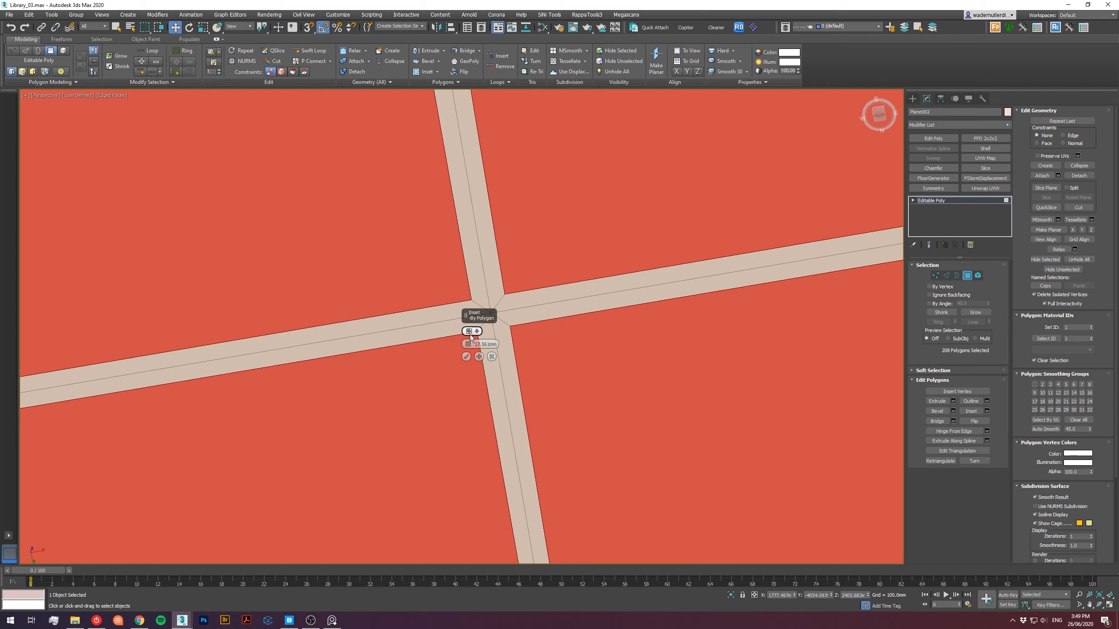
Try a 2 mm inset from the camera view, set the amount to 3 mm, and apply it to all panels.
drag(468, 346, 468, 336)
text(2.0mm)
key(Return)
key(c)
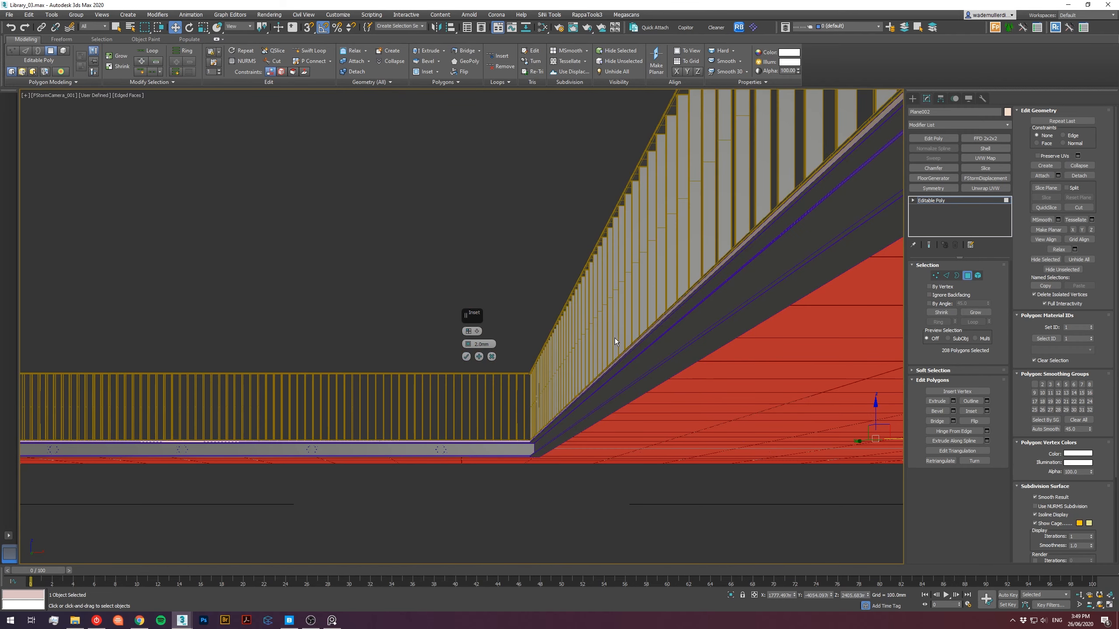
double_click(476, 345)
text(4)
key(Return)
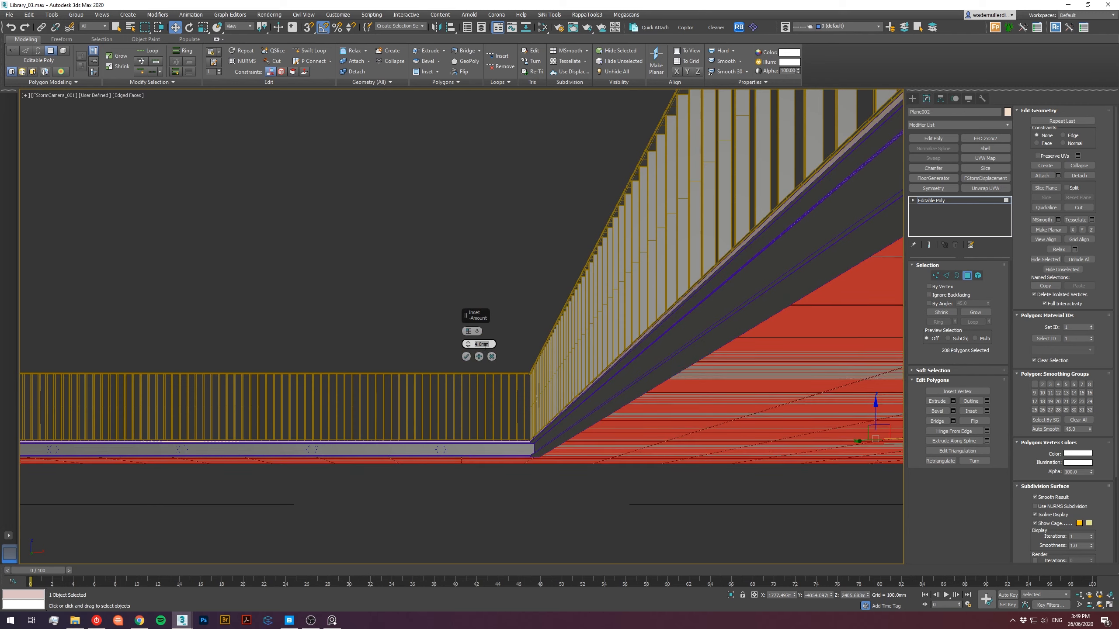
click(466, 357)
Invert the polygon selection and delete the thin strips between the panels to leave open gaps.
key(p)
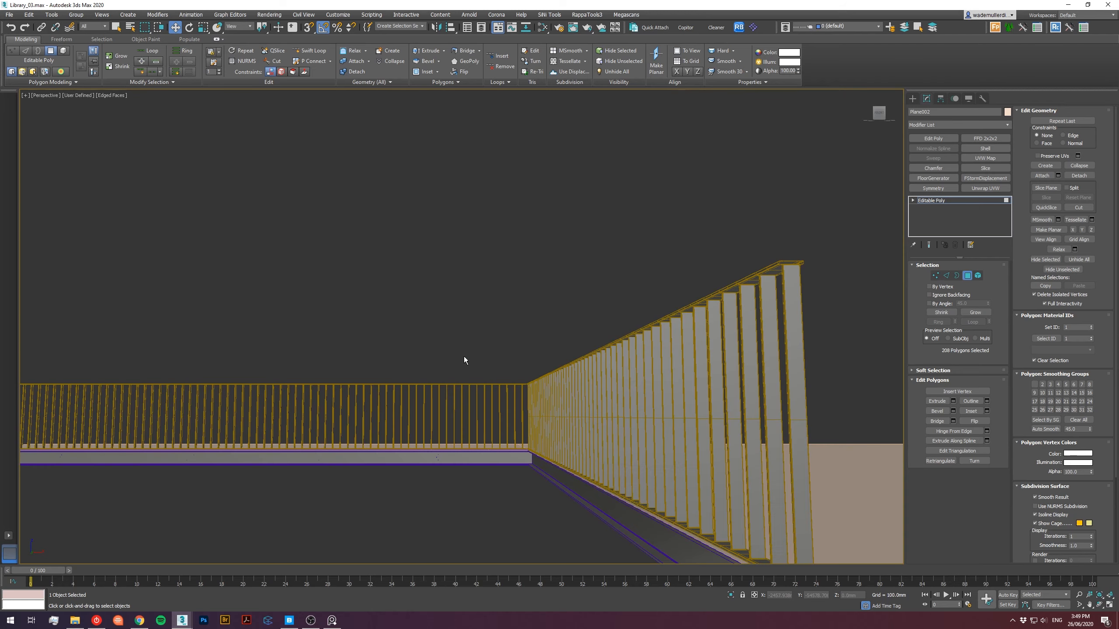
key(z)
alt+middle_drag(500, 362, 494, 305)
scroll(494, 306, up, 10)
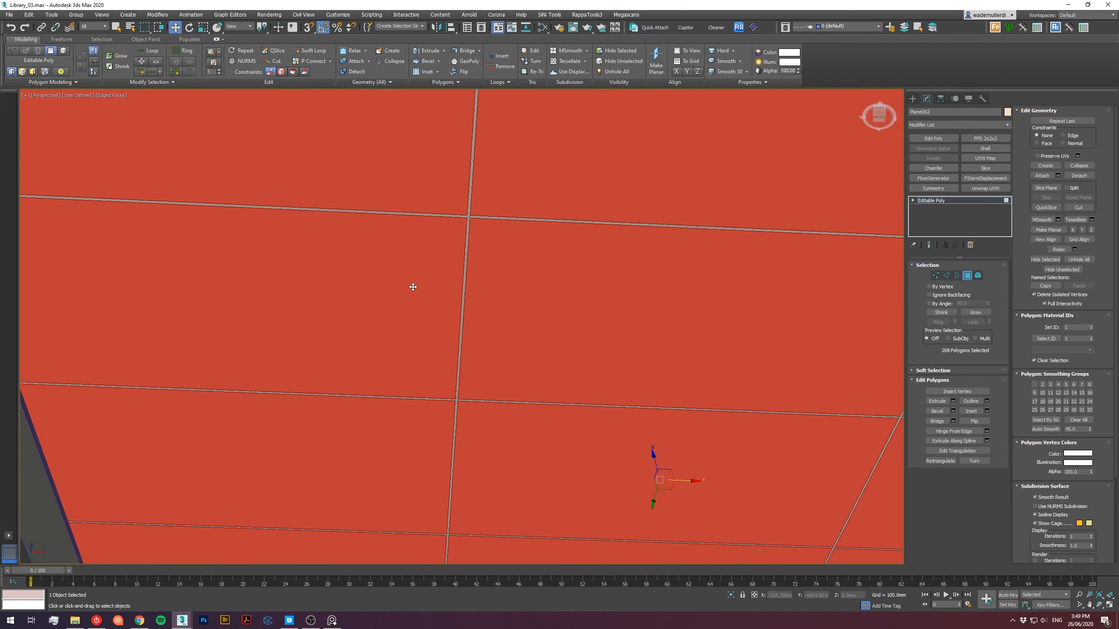
key(ctrl+i)
key(Delete)
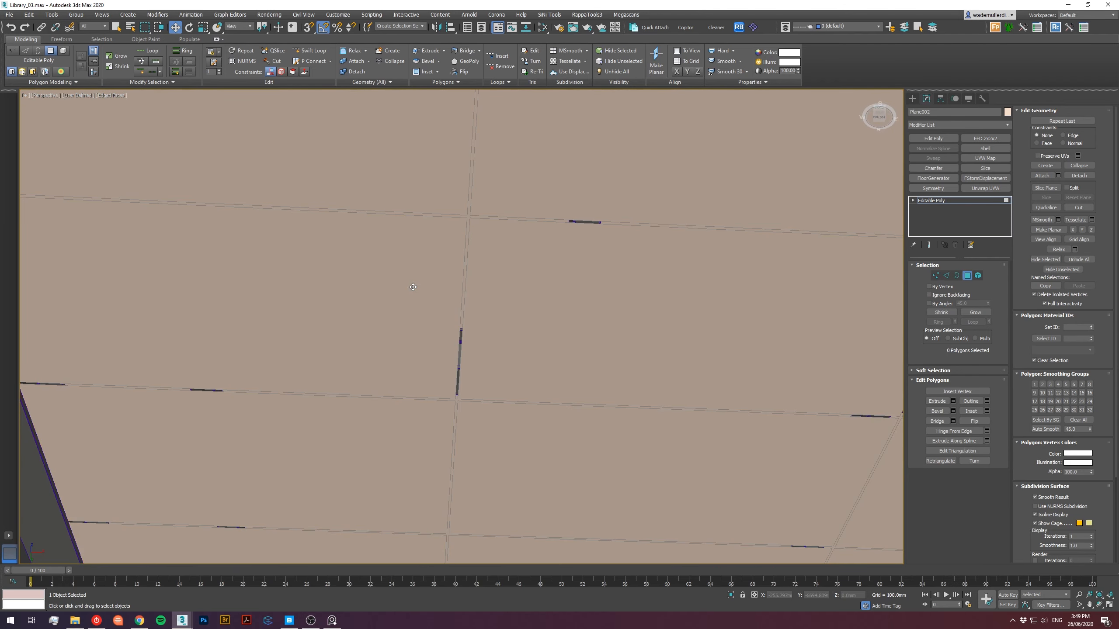
Select all panel polygons and inset each one by about 22.4 mm to form a border frame around every panel.
scroll(437, 282, down, 8)
middle_drag(479, 342, 557, 350)
scroll(542, 302, down, 5)
scroll(474, 368, up, 5)
scroll(474, 372, down, 3)
scroll(502, 351, up, 5)
key(ctrl+a)
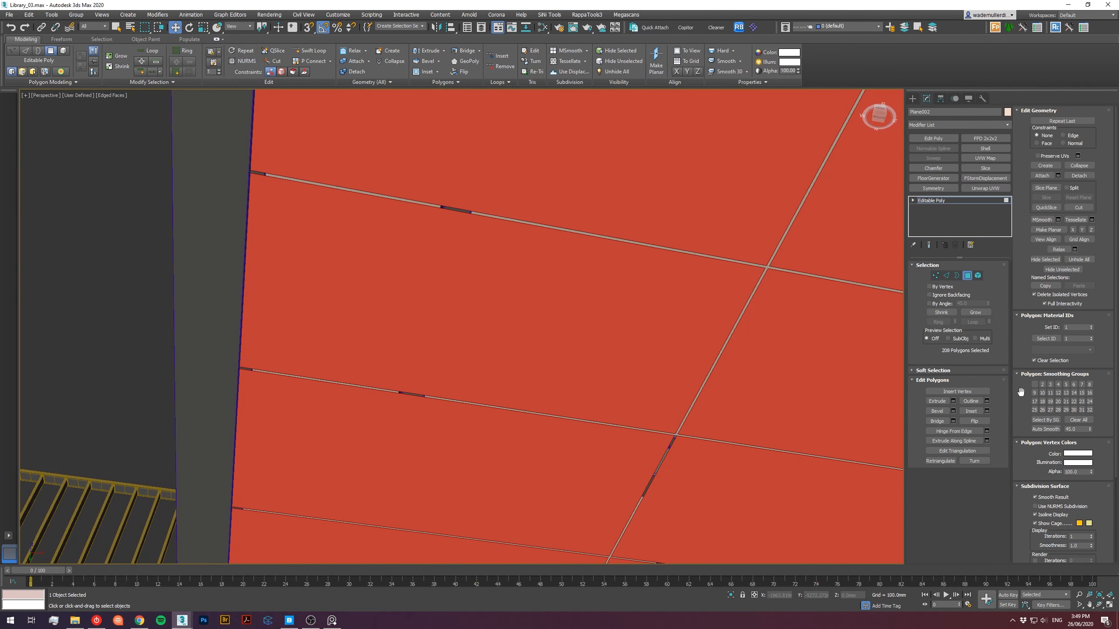
click(986, 411)
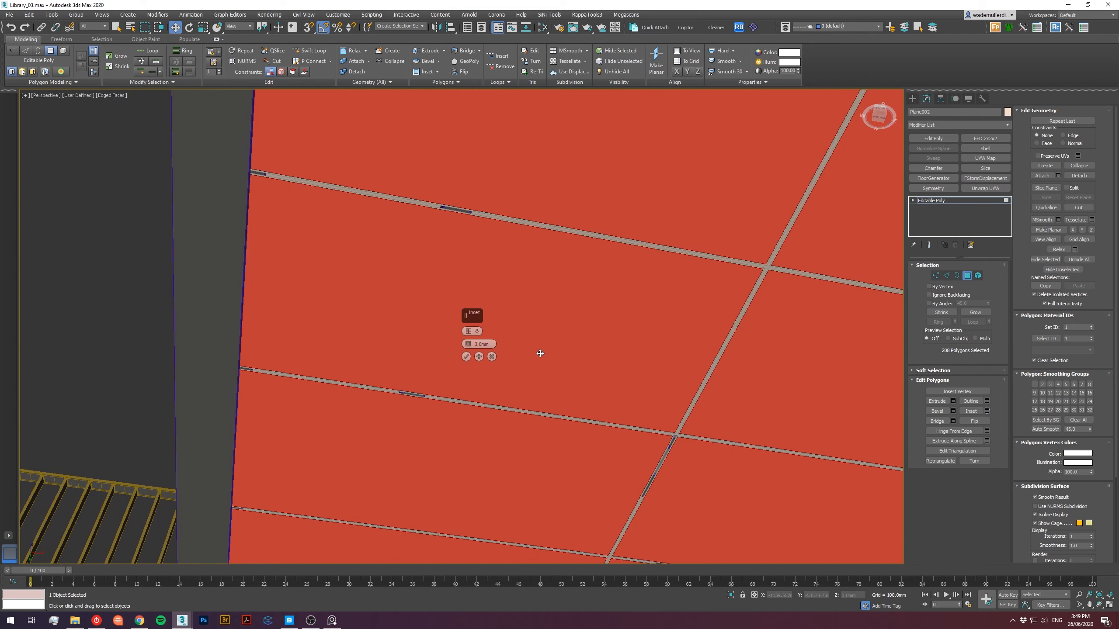
drag(468, 346, 468, 335)
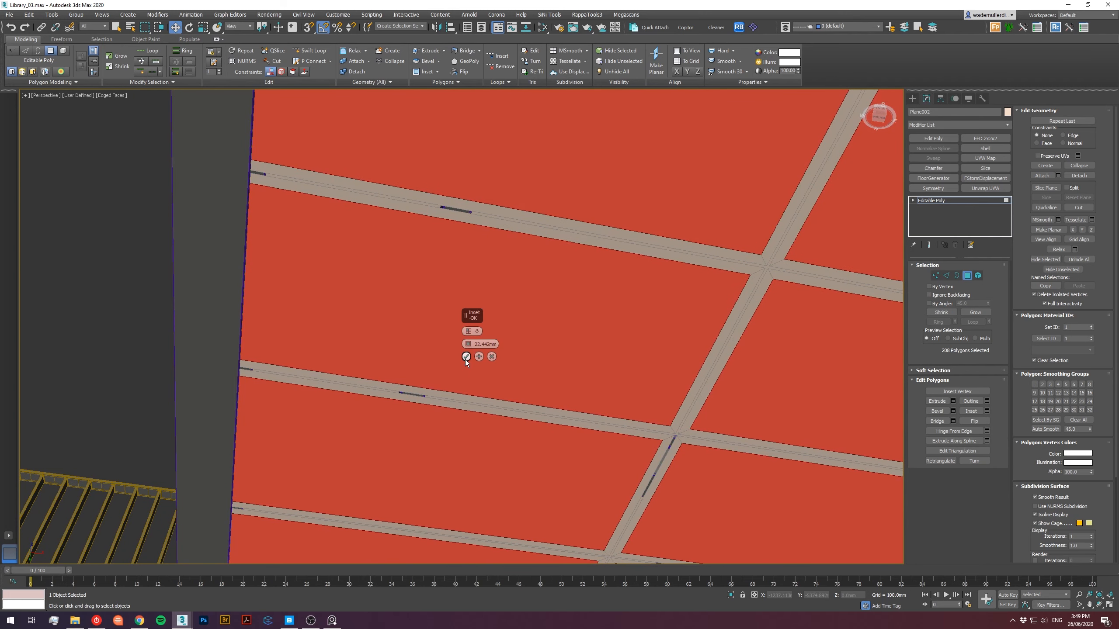
click(466, 357)
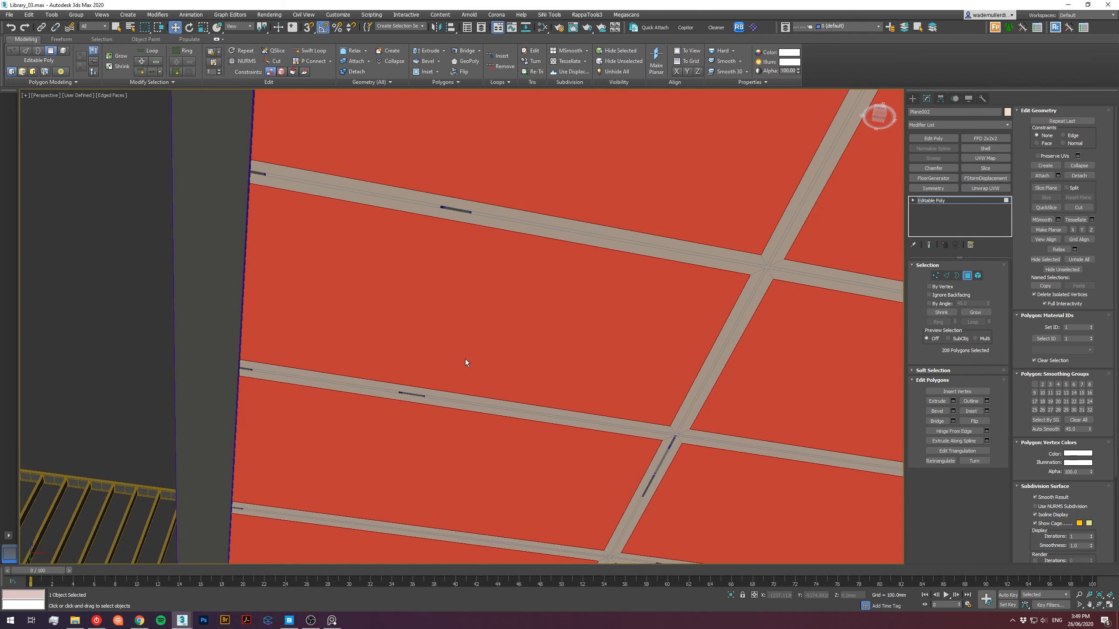
Detach the inner panel polygons as the separate object Object008 and leave polygon editing on the remaining frames.
click(1078, 175)
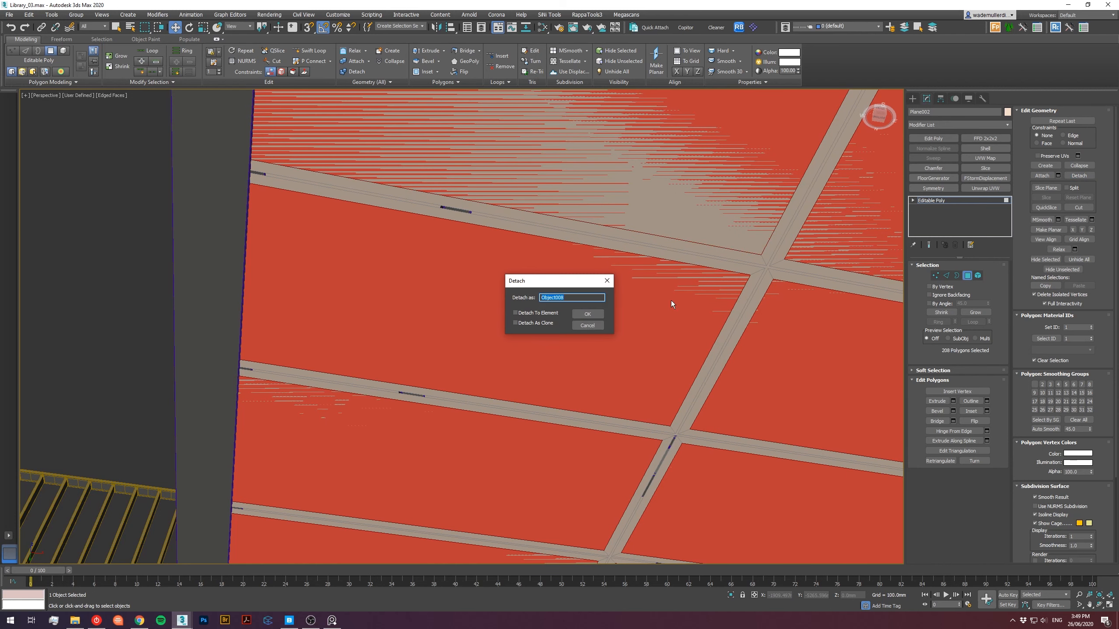
click(585, 315)
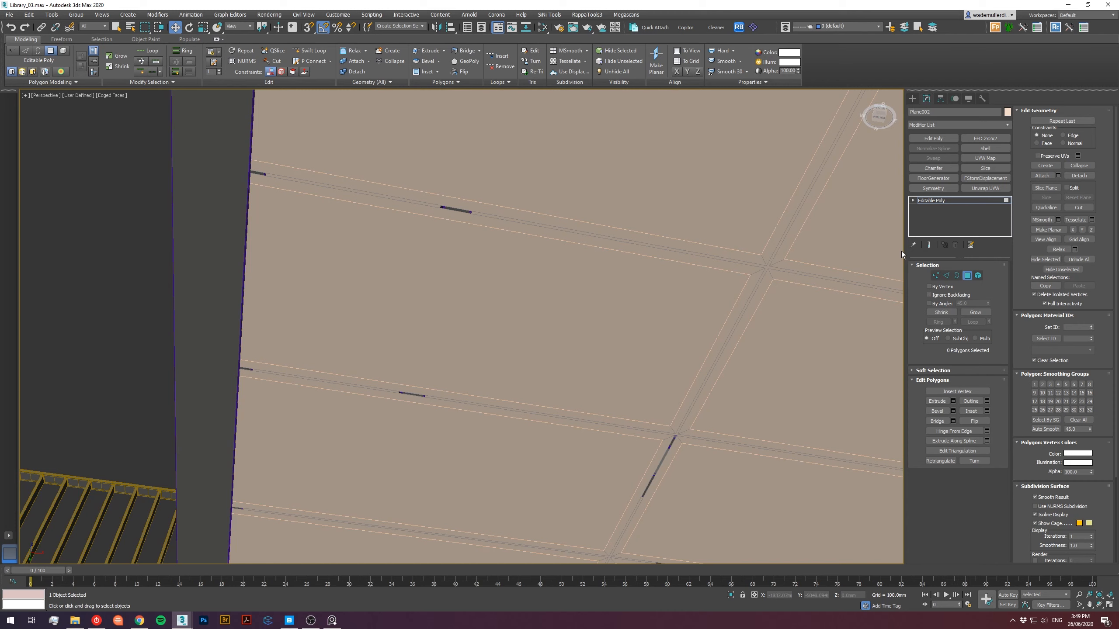
click(968, 275)
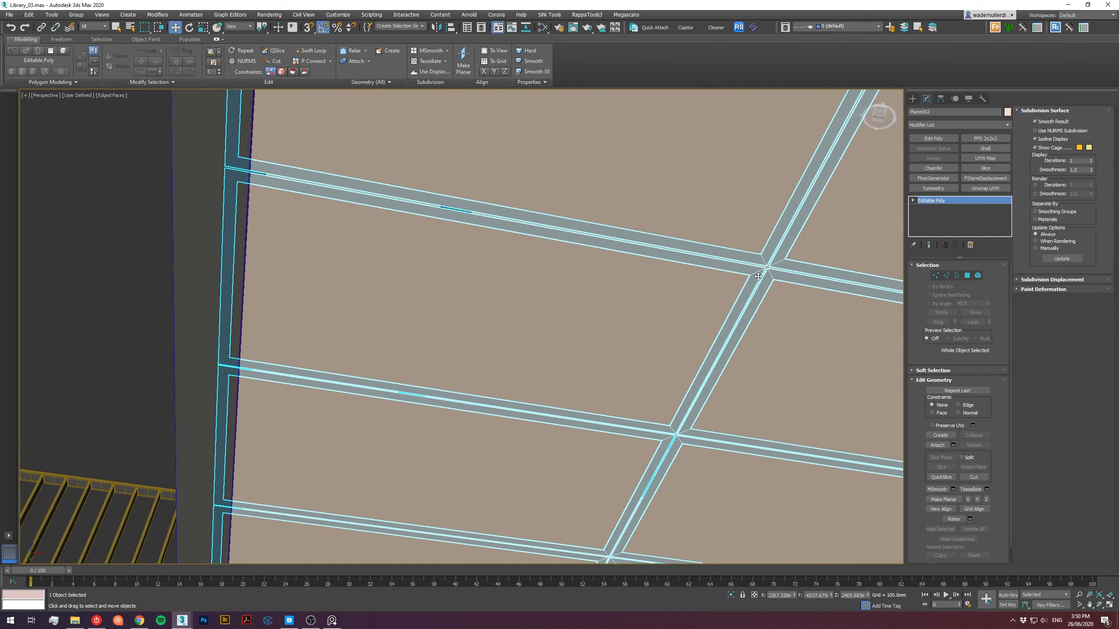
Try a Shell modifier with a 20 mm outer amount on the panel frames, inspect the thickness, and remove the modifier.
scroll(758, 276, down, 5)
scroll(758, 276, up, 5)
scroll(758, 277, up, 4)
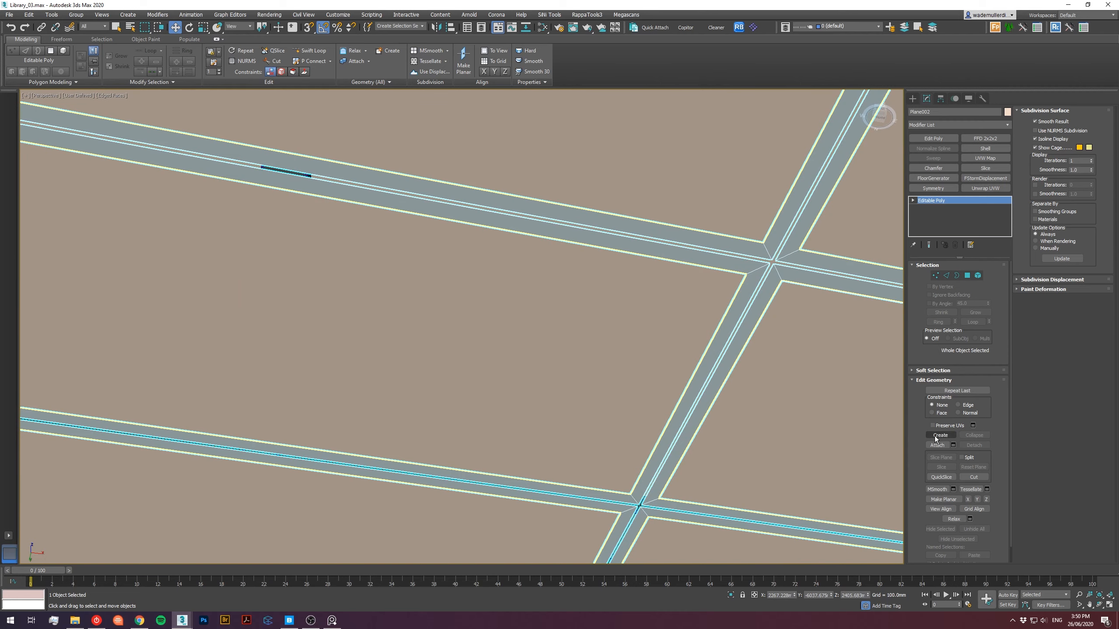
click(986, 149)
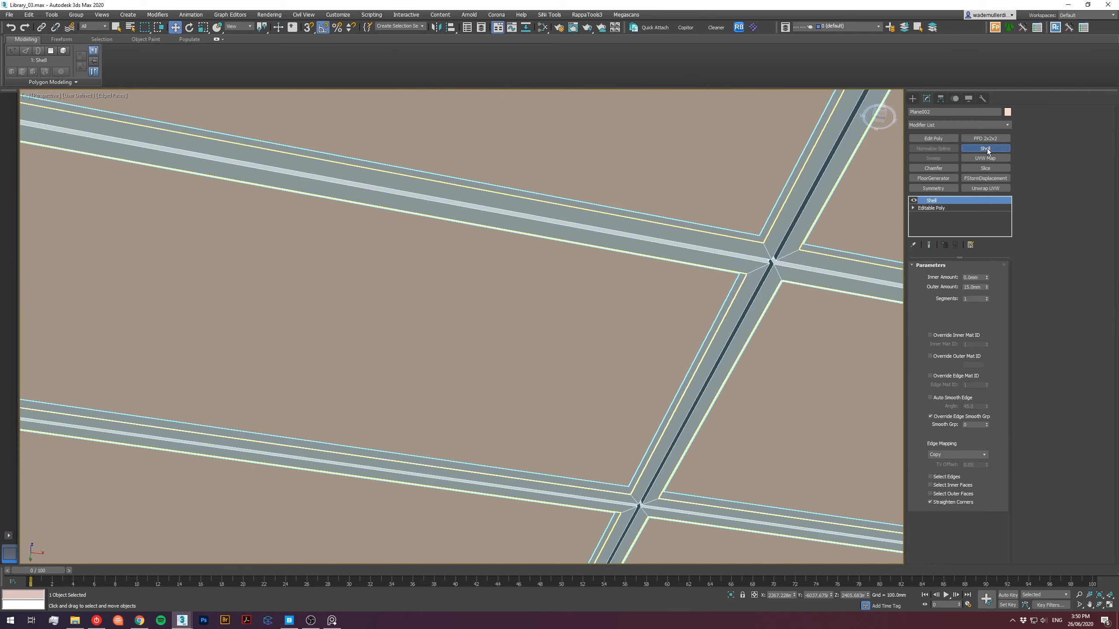
drag(987, 287, 986, 279)
double_click(976, 289)
text(20)
key(Return)
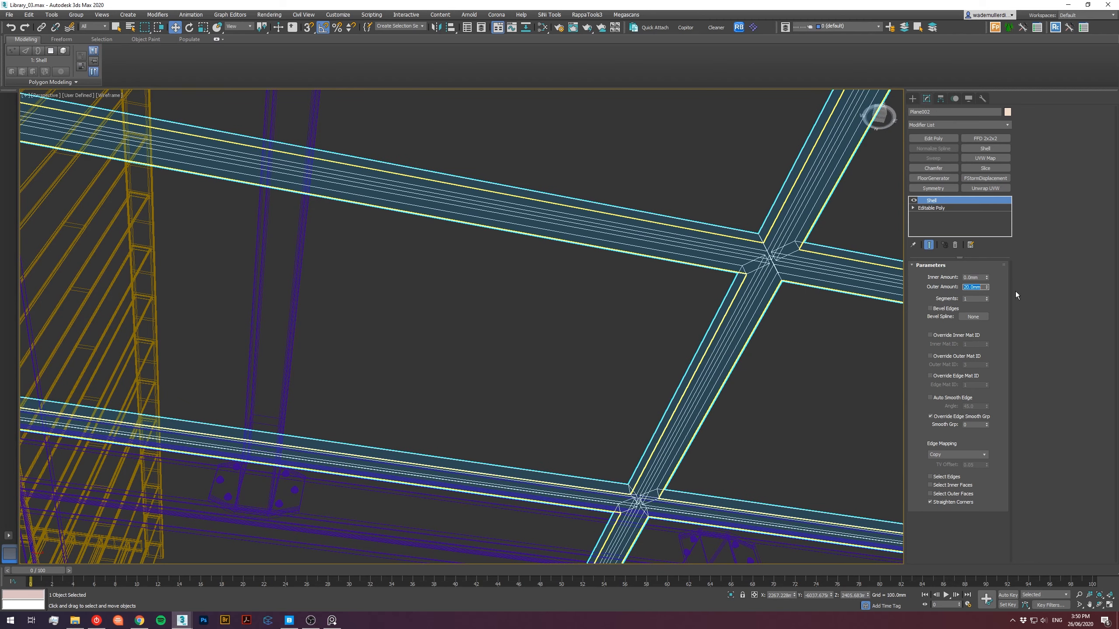
key(F3)
key(F4)
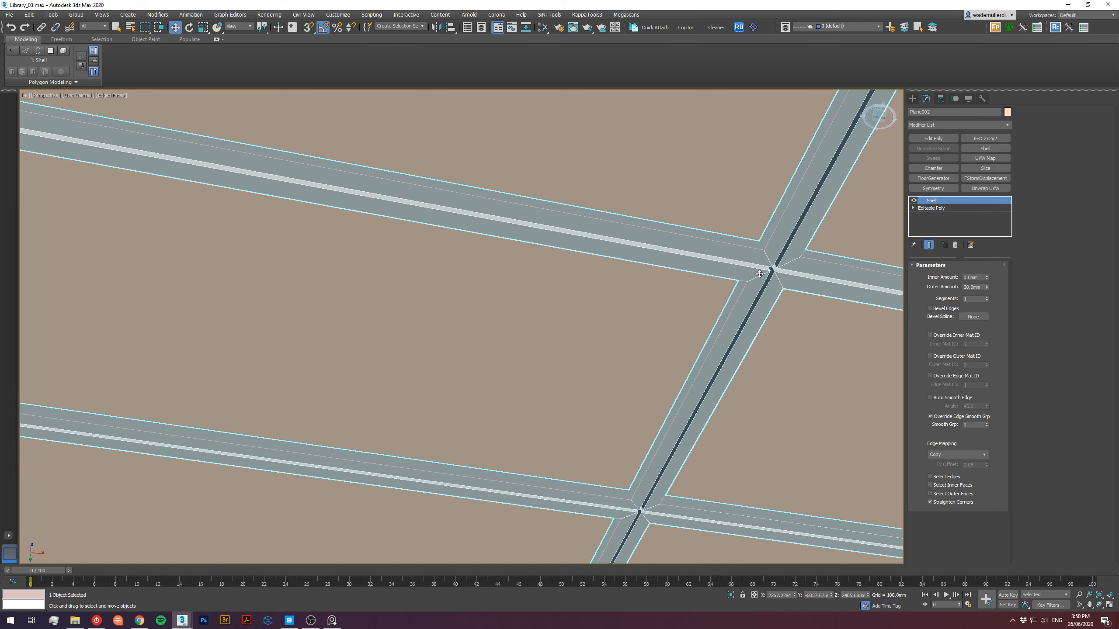
key(F4)
click(955, 246)
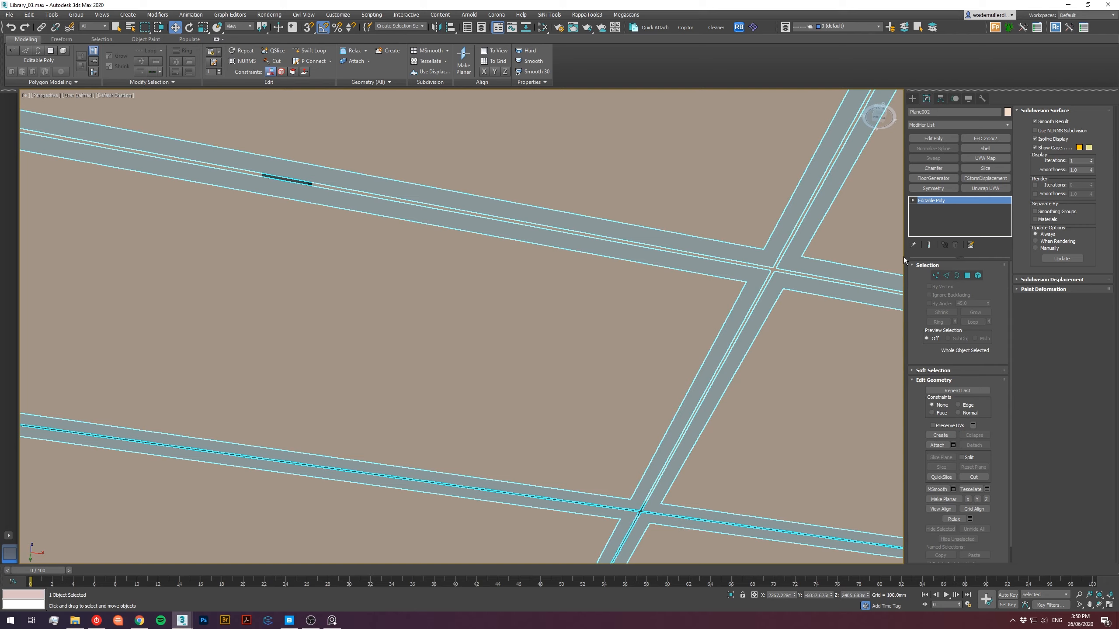
Select all open borders of the panel frames and extend their edges straight up as new side faces, working in the front wireframe view.
key(f)
key(F3)
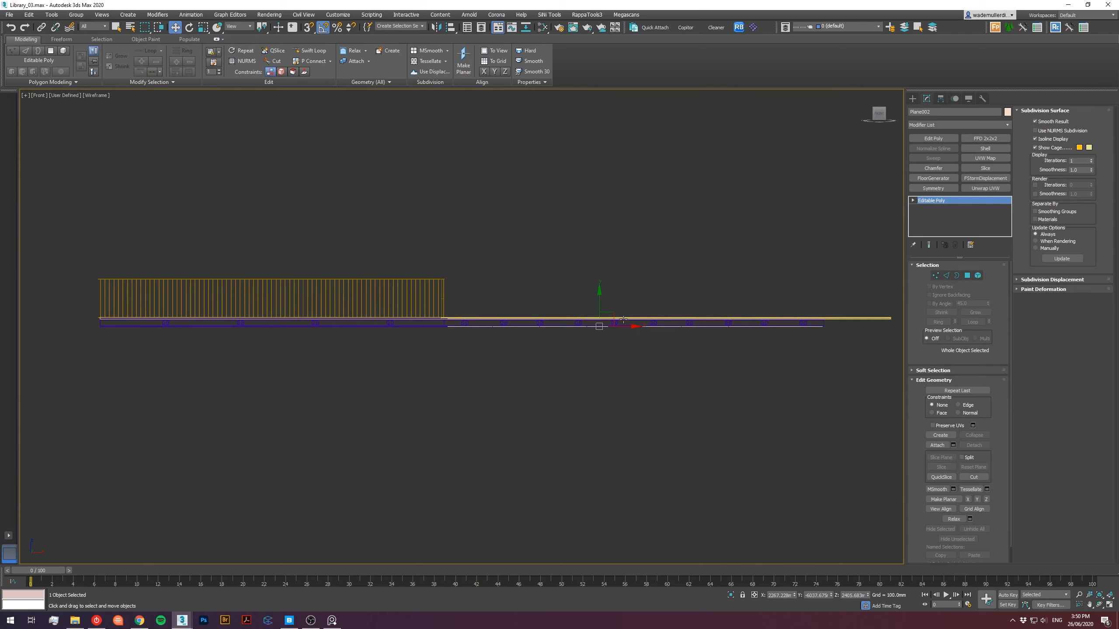
scroll(570, 341, up, 1)
middle_drag(441, 364, 642, 314)
scroll(712, 344, up, 3)
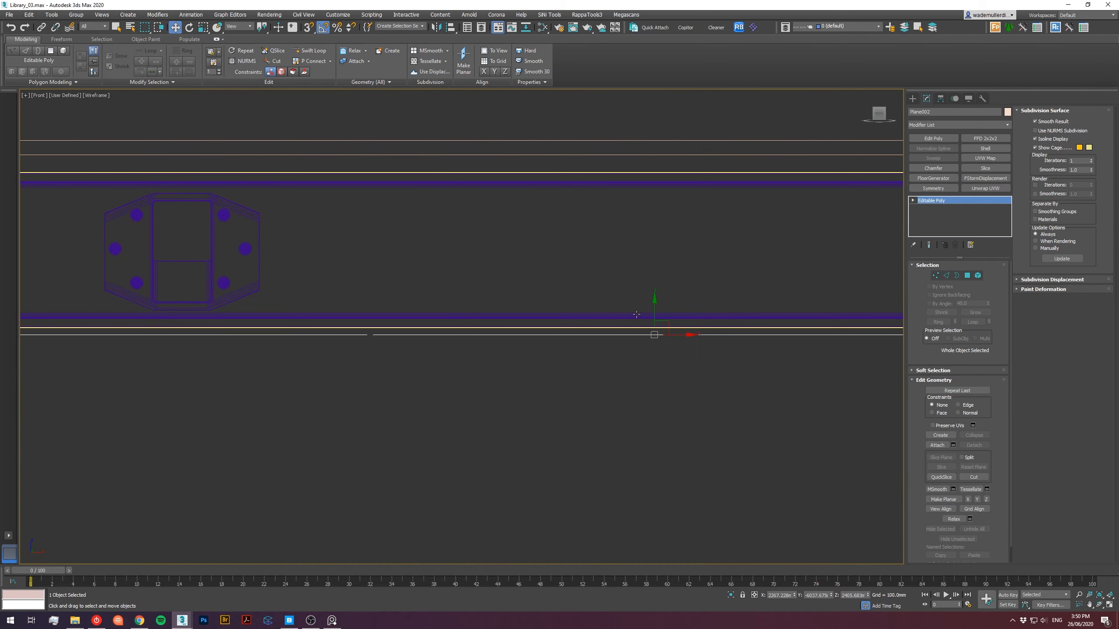
click(956, 275)
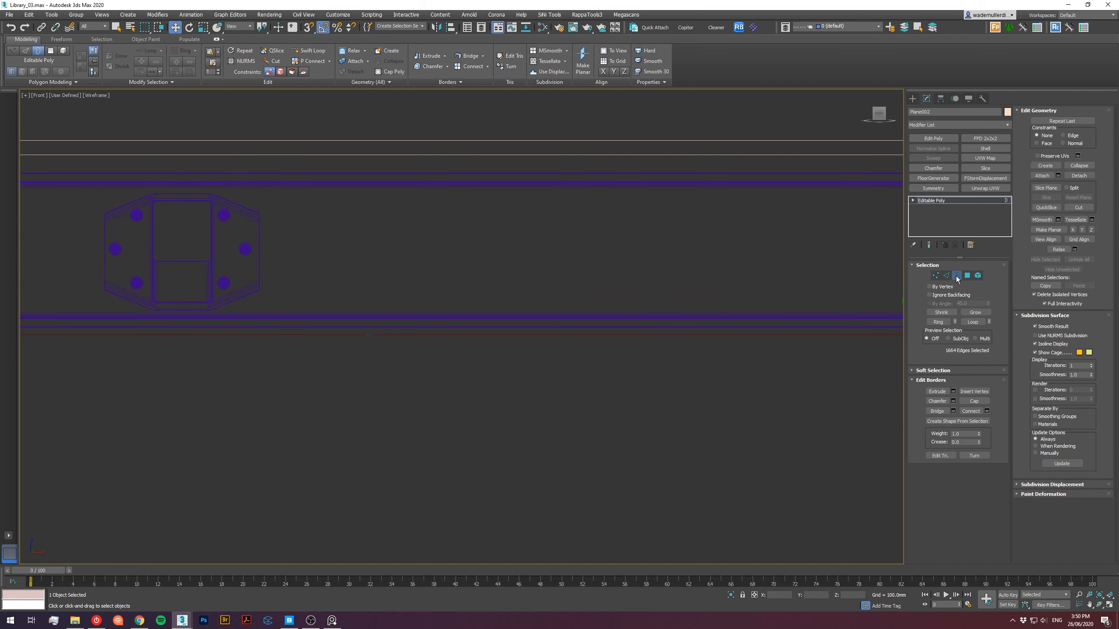
scroll(264, 298, down, 3)
scroll(562, 333, up, 2)
scroll(639, 291, up, 5)
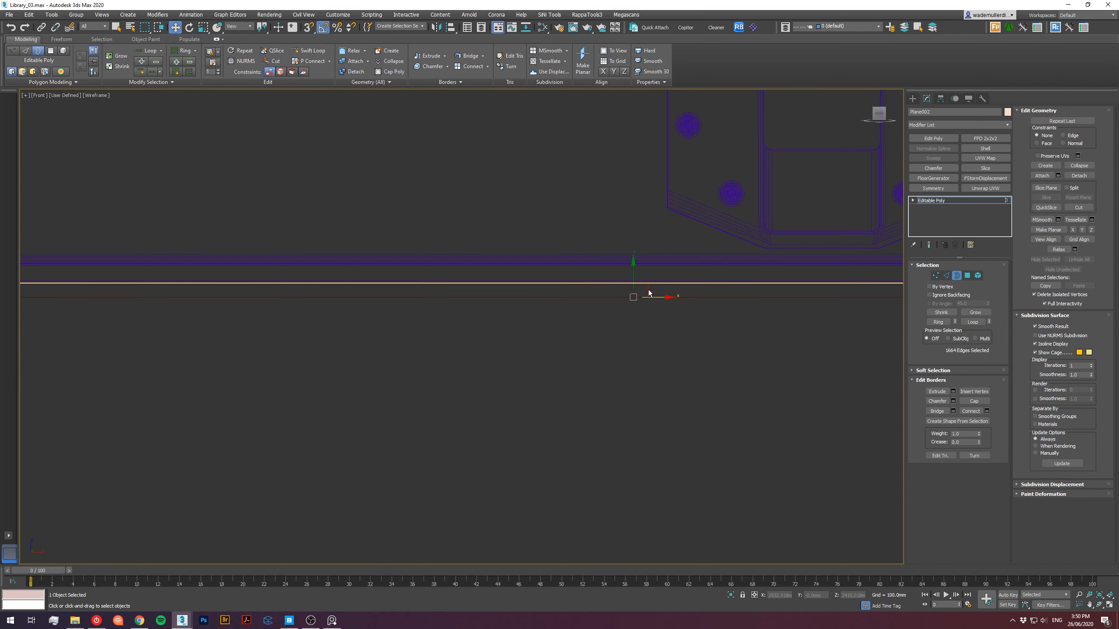
shift+drag(634, 283, 633, 269)
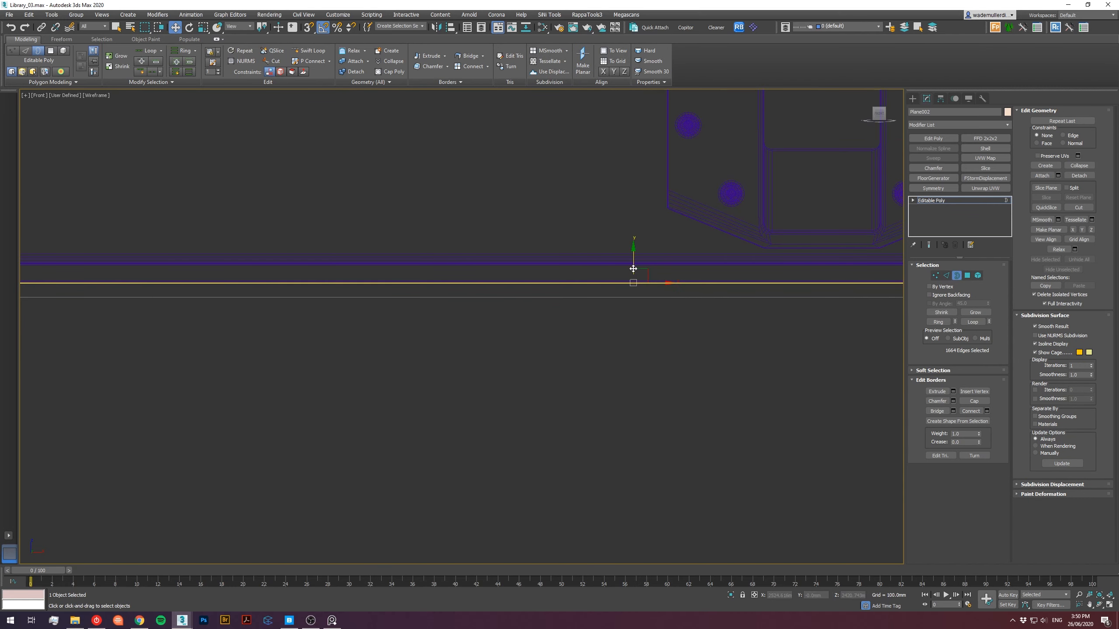
Inspect the raised frame edges at a panel junction in perspective, comparing the shaded and wireframe displays.
key(p)
alt+middle_drag(633, 269, 687, 295)
key(F3)
scroll(573, 294, up, 5)
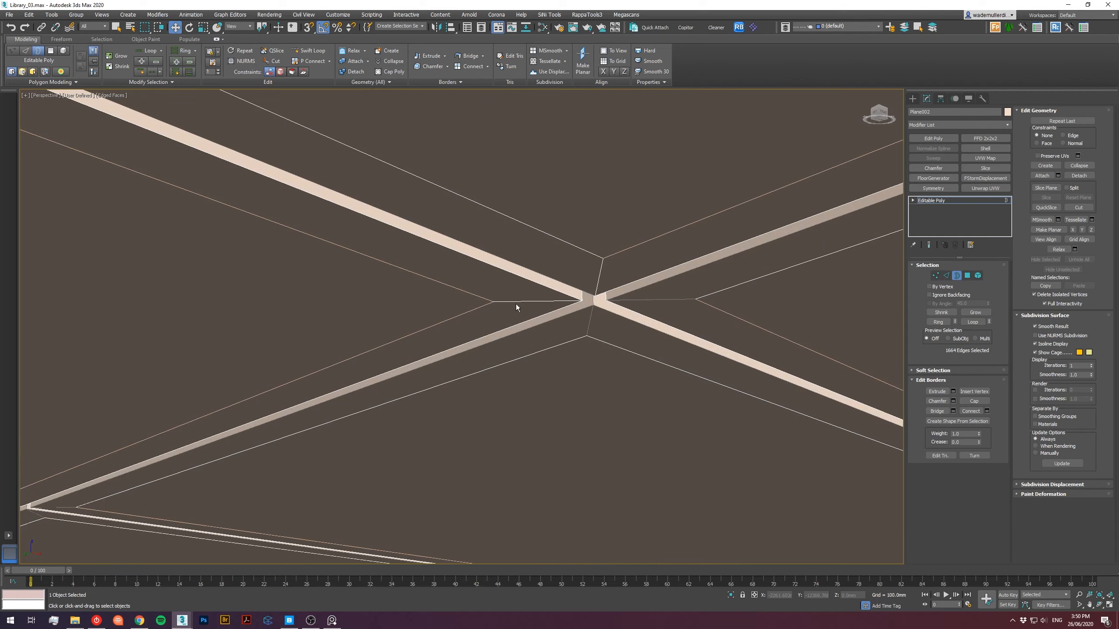
key(F3)
key(F3)
key(F3)
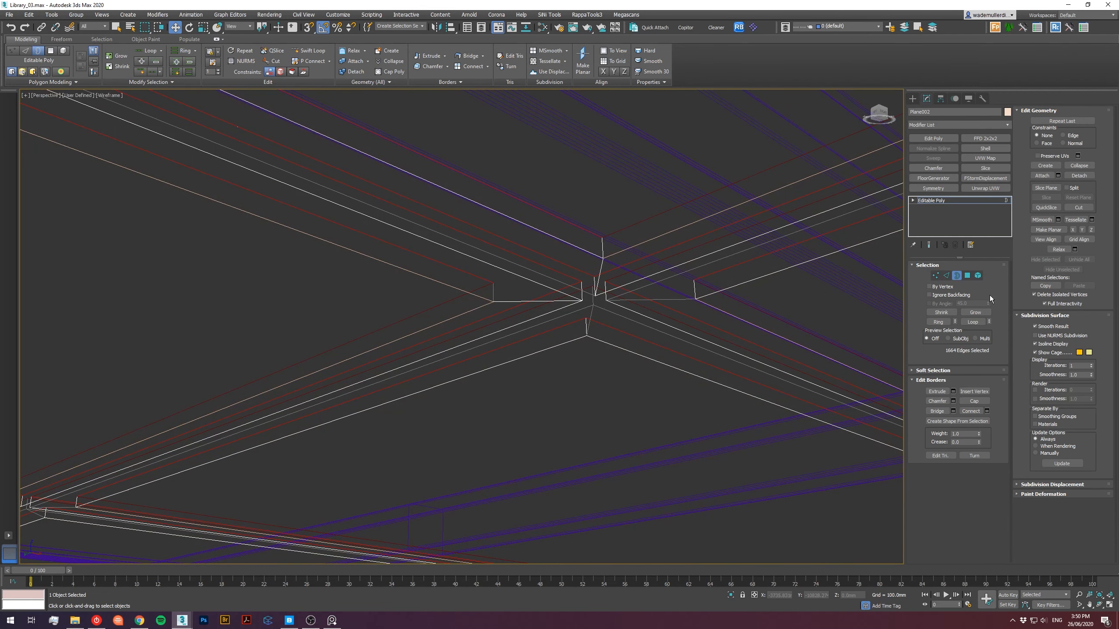
Leave border editing and add a Symmetry modifier to the panel frames, mirrored on the Z axis with Flip enabled.
click(956, 276)
click(946, 189)
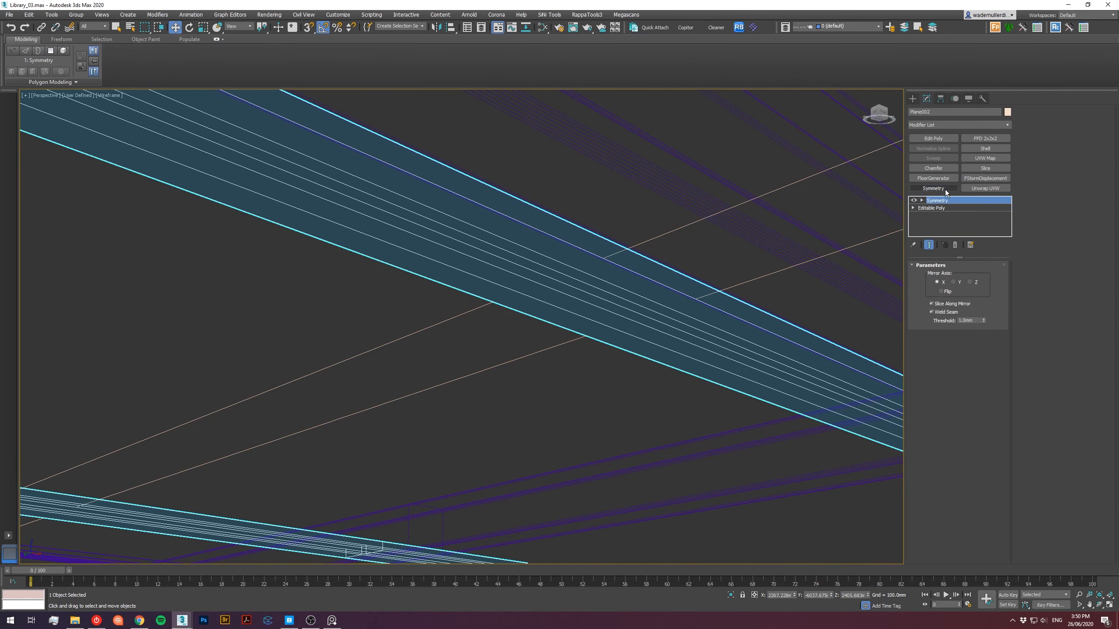
click(970, 282)
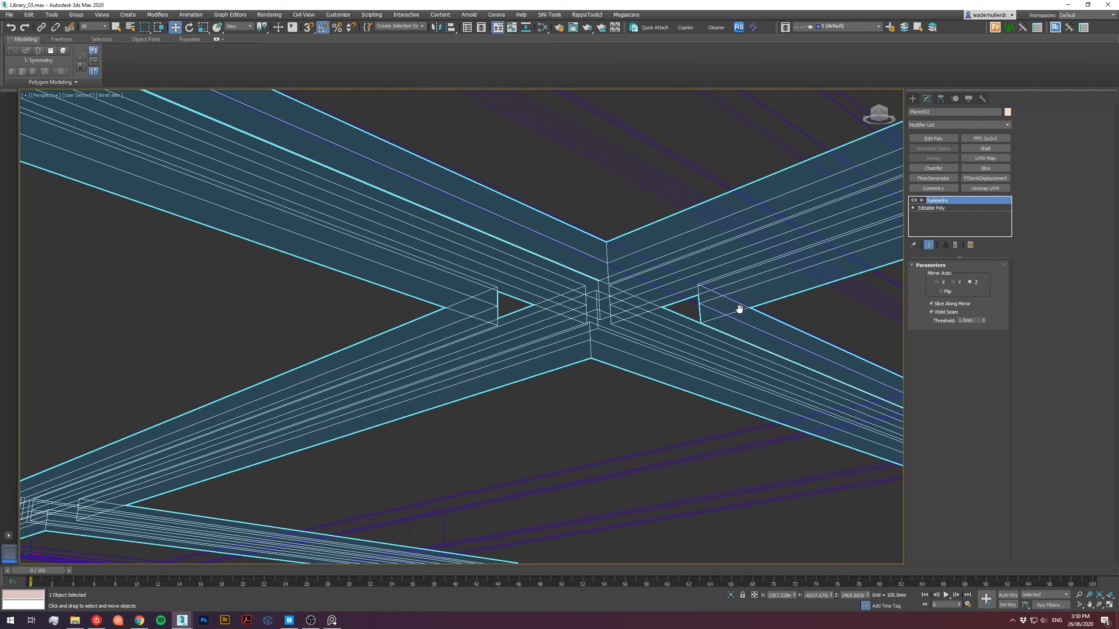
click(941, 291)
key(F3)
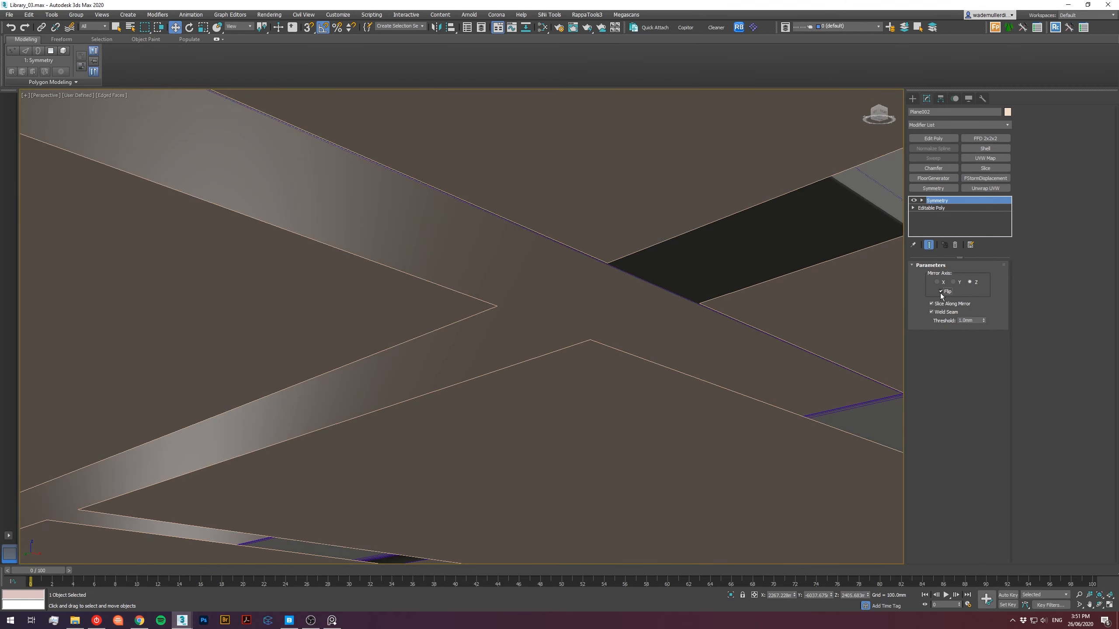
Hide the Symmetry effect, raise its mirror plane along the frames' side faces in the front view, and check a panel junction.
key(f)
key(F3)
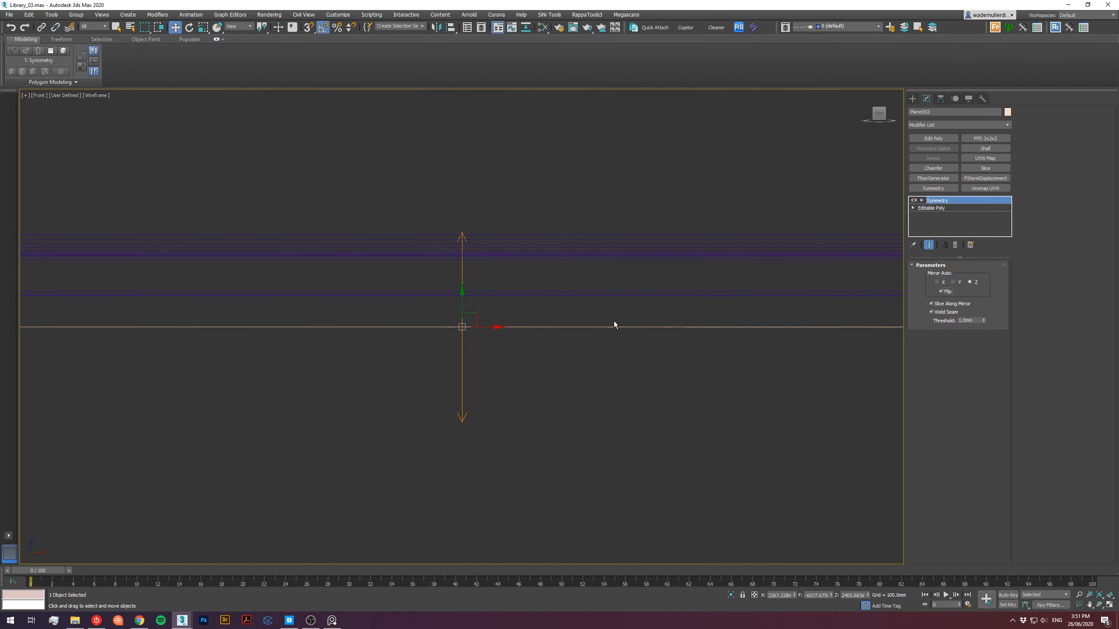
click(914, 201)
click(931, 202)
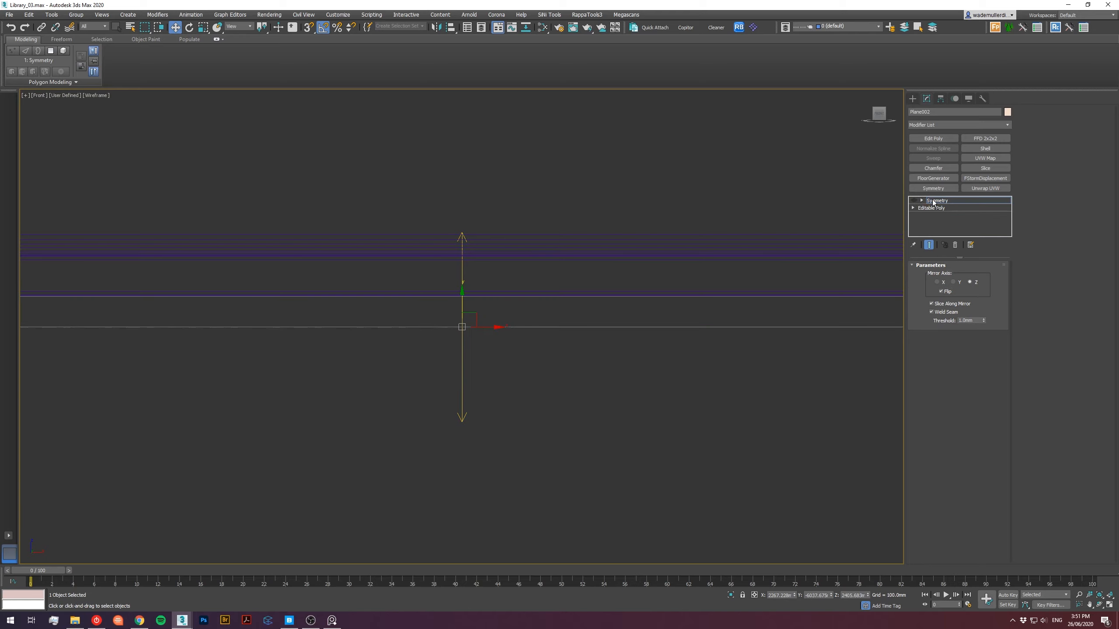
drag(460, 309, 460, 293)
click(918, 203)
alt+middle_drag(626, 264, 646, 277)
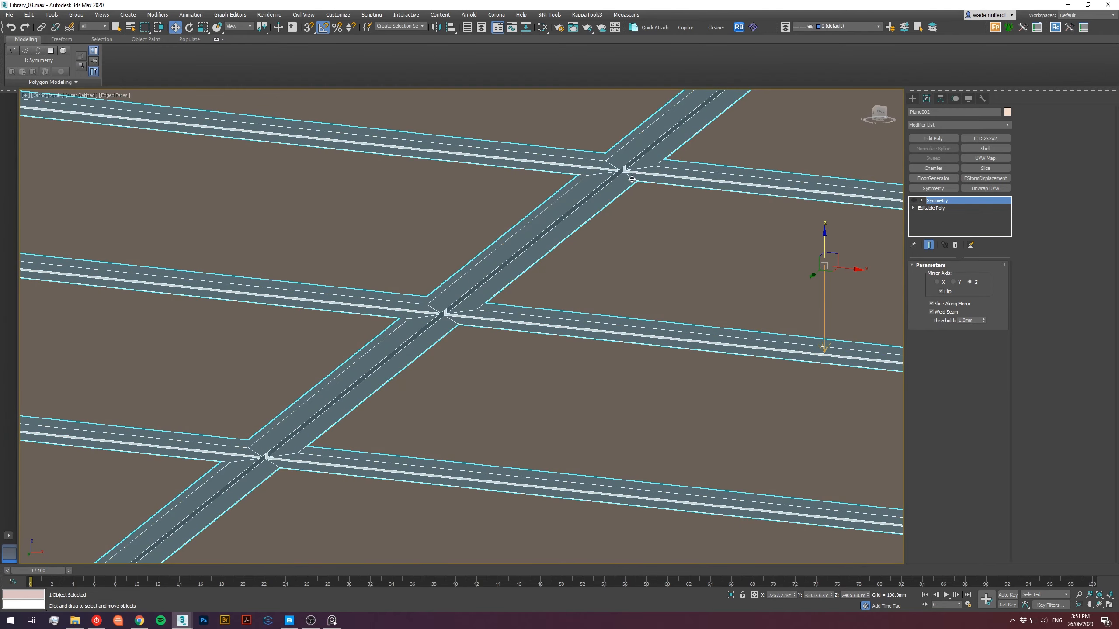
scroll(652, 171, up, 8)
key(F3)
middle_drag(653, 171, 662, 312)
key(F3)
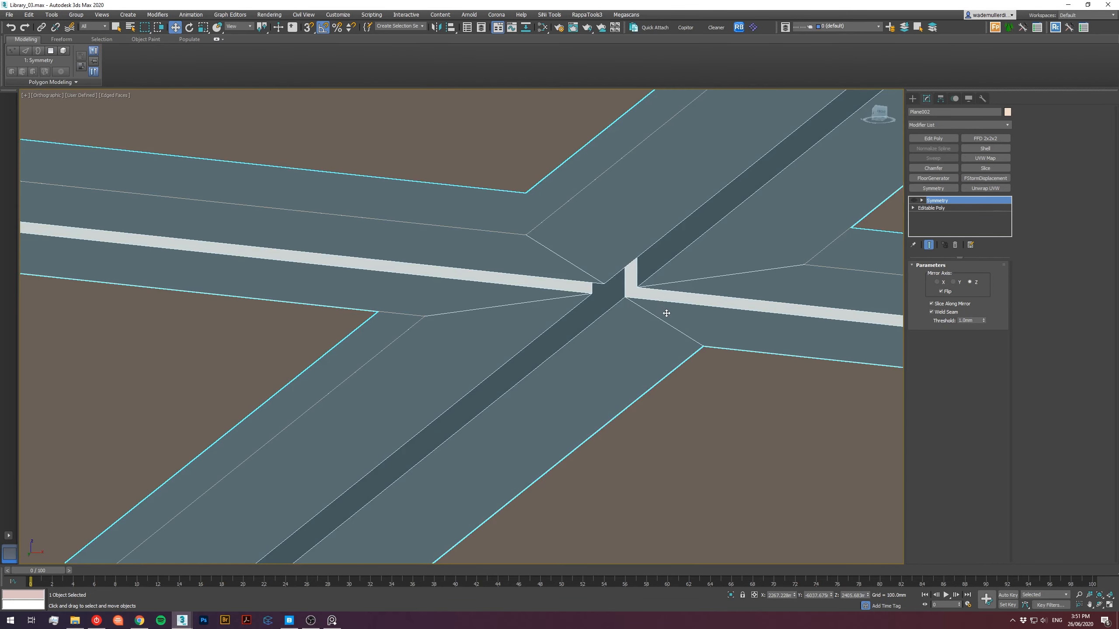
Inspect the grid's crossing joint against the neighbouring panels and reselect the grid object.
scroll(662, 311, down, 3)
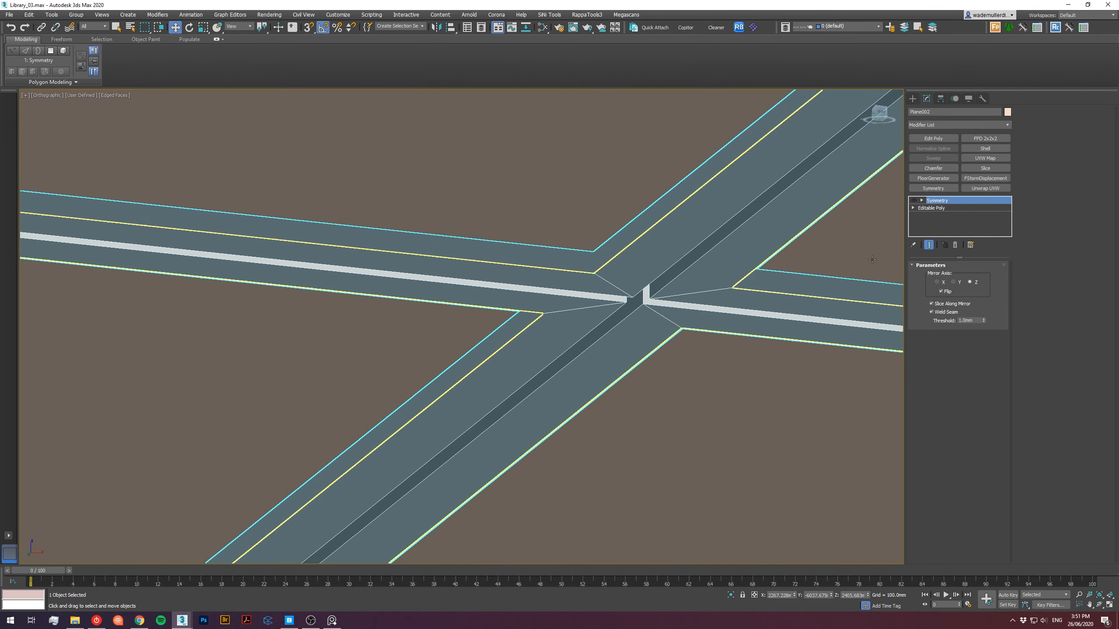
key(Delete)
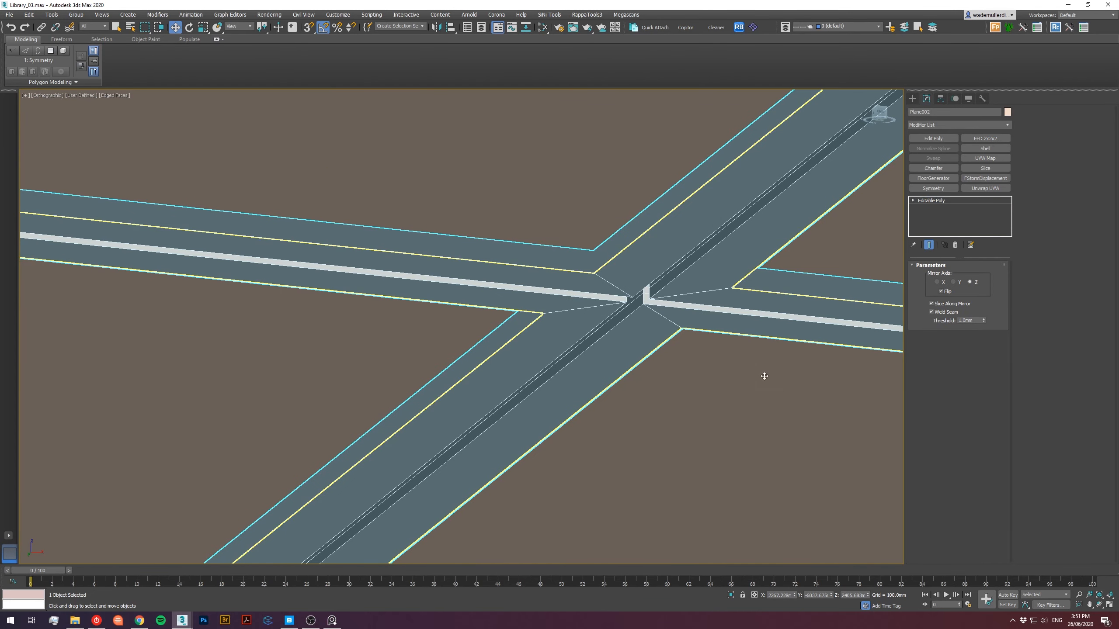
key(F4)
scroll(770, 383, down, 3)
click(481, 202)
scroll(481, 201, up, 6)
key(F3)
key(F3)
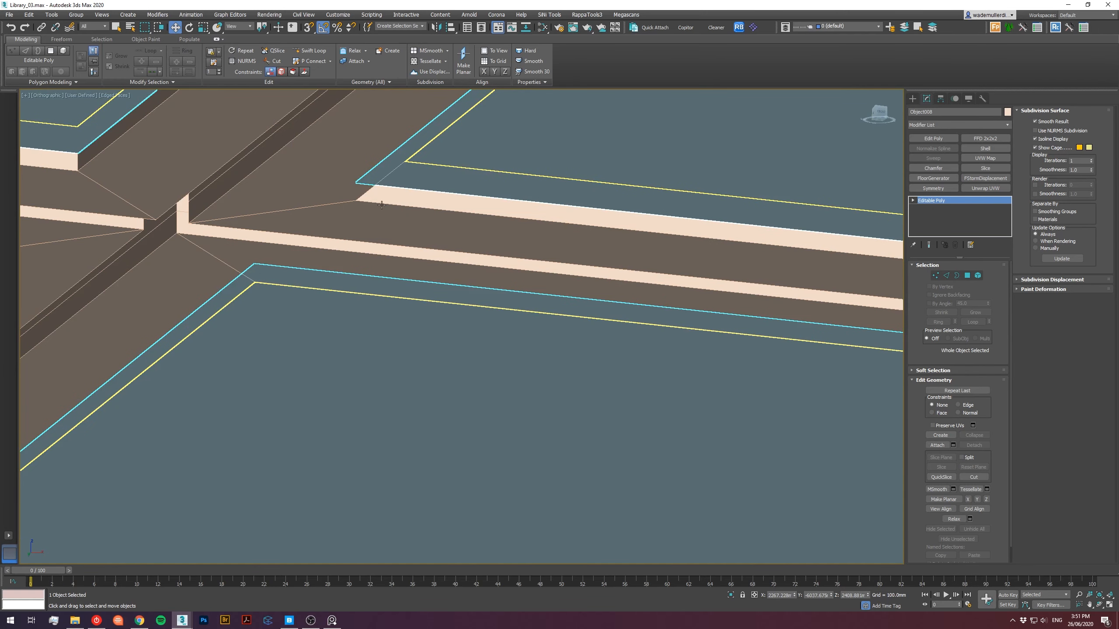
click(394, 208)
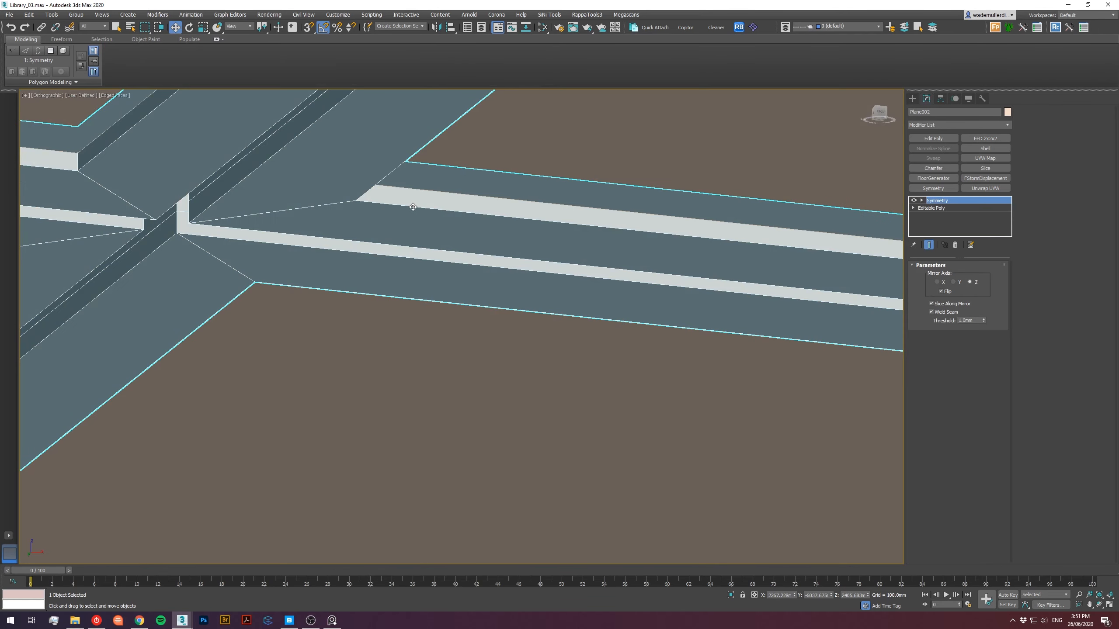
Add a Shell modifier to the grid object and set its outer amount to 1 mm.
click(994, 150)
click(970, 287)
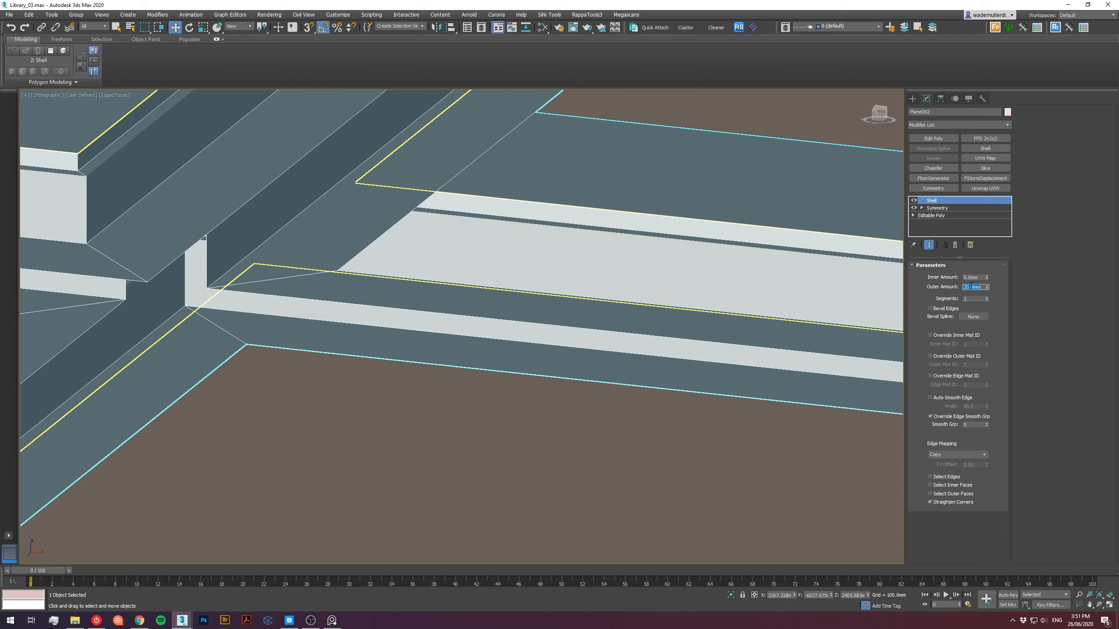
text(2)
key(Return)
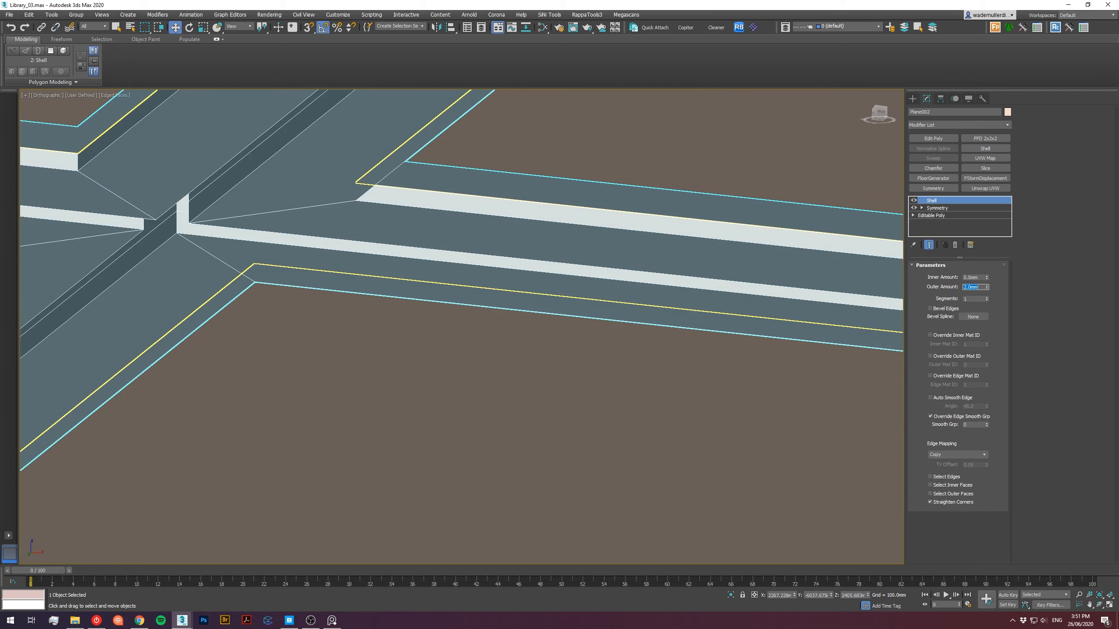
text(1)
key(Return)
Examine the shelled grid's crossing joints in wireframe and shaded display from several angles.
middle_drag(357, 284, 531, 393)
key(F3)
key(F3)
key(F3)
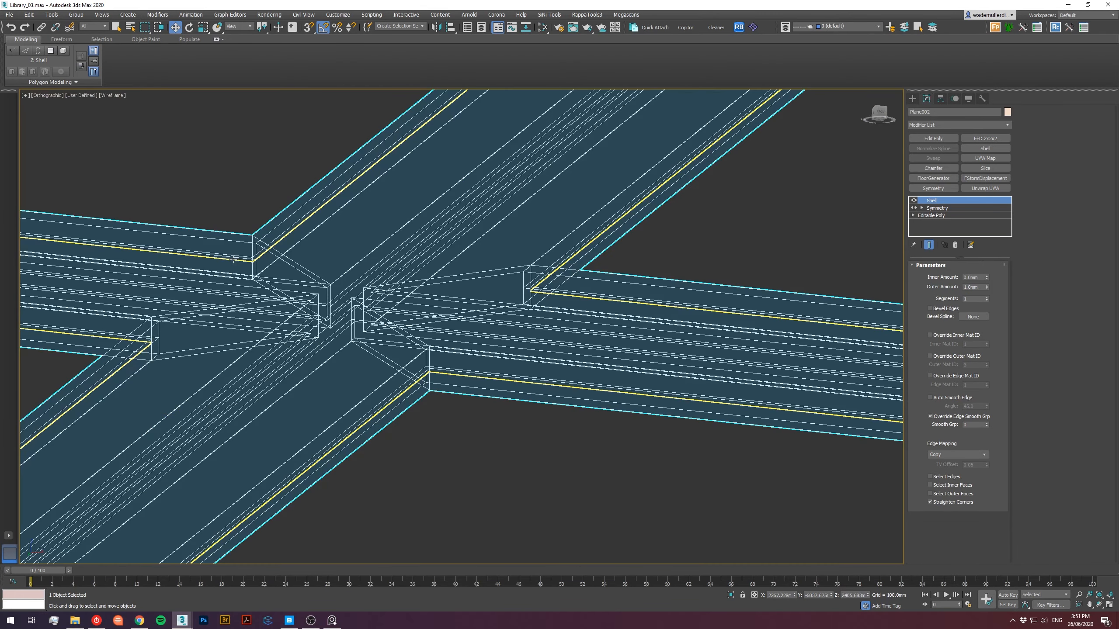
scroll(246, 261, up, 6)
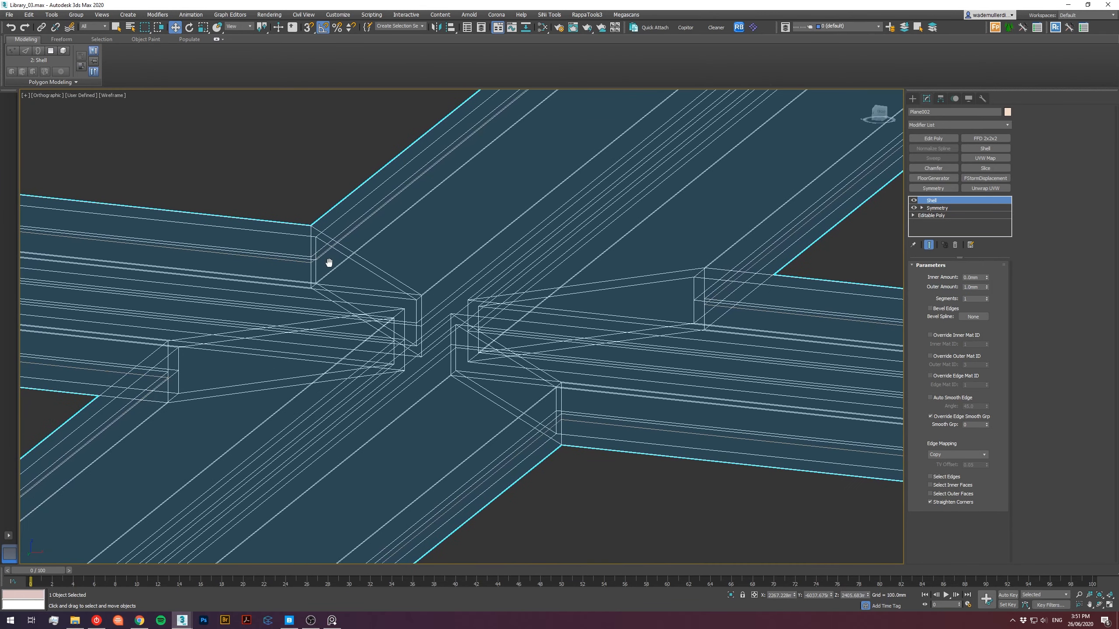
key(F3)
key(z)
scroll(387, 353, up, 10)
alt+middle_drag(386, 309, 476, 344)
Disable the grid's Shell modifier and turn off Flip in its Symmetry modifier.
click(937, 208)
click(913, 201)
key(F3)
key(F3)
click(914, 209)
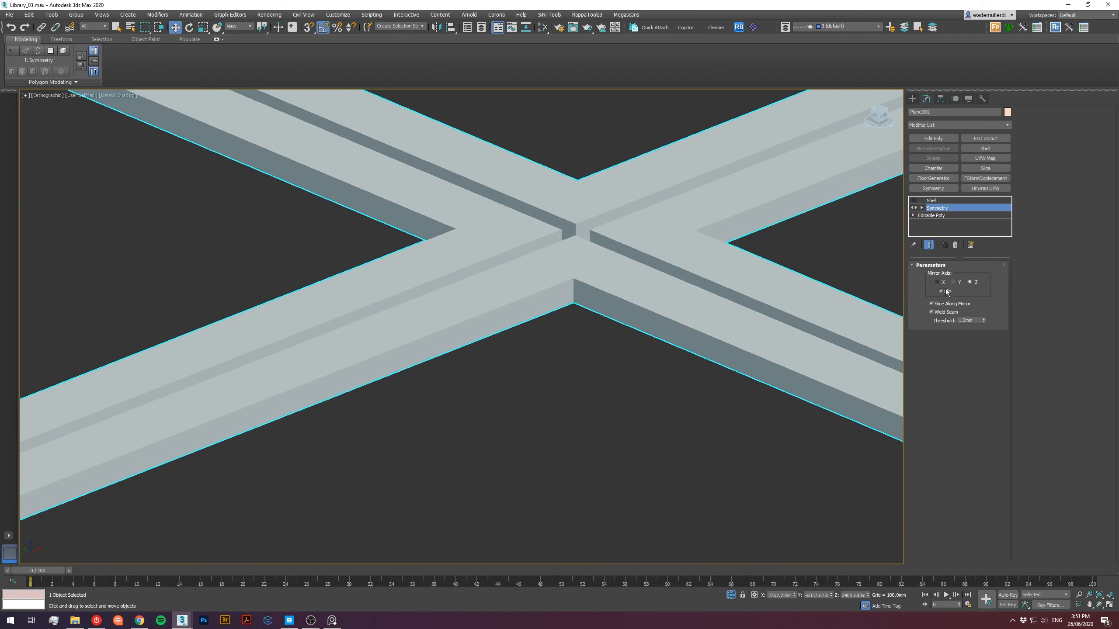
click(946, 293)
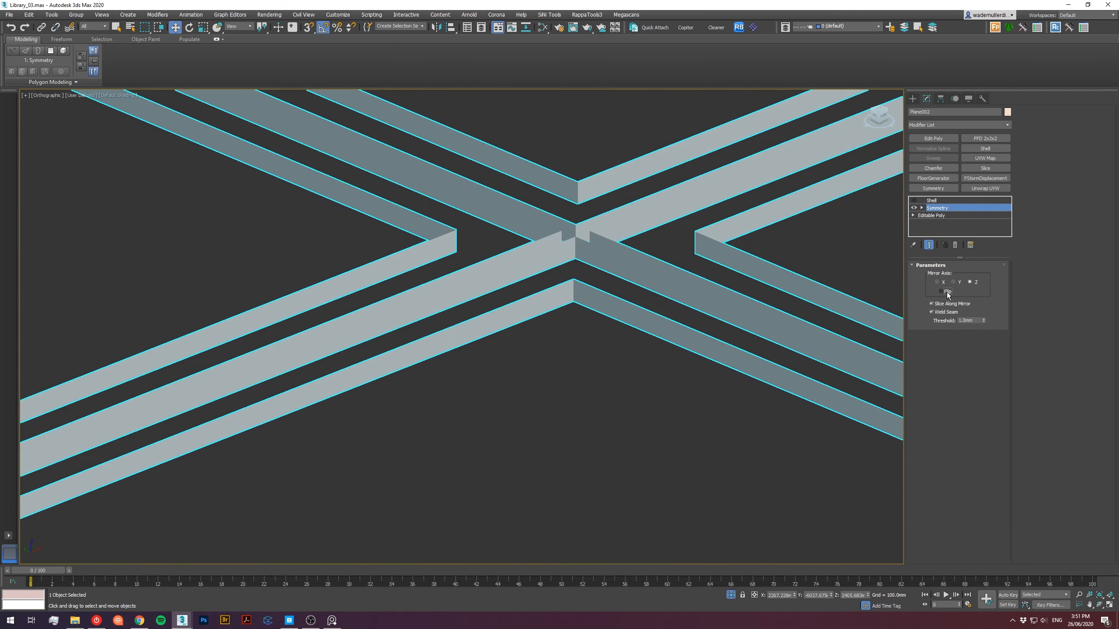
Try to lower the Symmetry mirror plane slightly in the front view and check the grid from an angle.
click(938, 209)
key(f)
scroll(620, 319, up, 8)
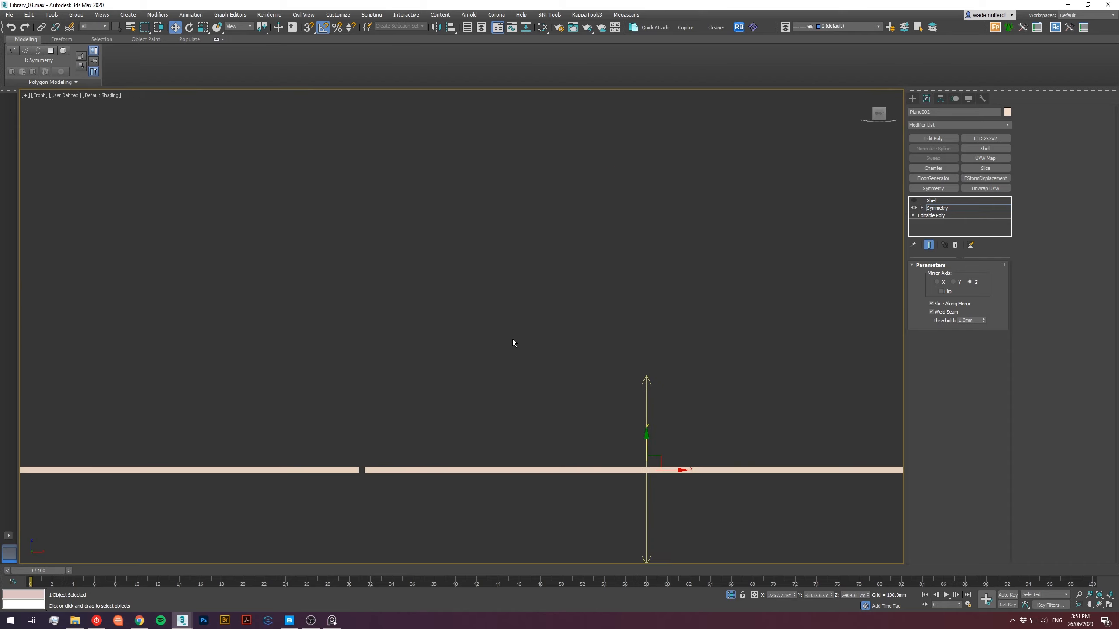
key(F3)
scroll(657, 488, up, 2)
middle_drag(655, 488, 630, 442)
scroll(630, 443, up, 6)
drag(595, 392, 594, 398)
key(F3)
scroll(594, 398, down, 4)
scroll(606, 420, up, 3)
mouse_move(594, 399)
alt+middle_down()
mouse_move(606, 419)
mouse_move(687, 412)
alt+middle_up()
scroll(614, 414, down, 2)
key(F3)
key(F3)
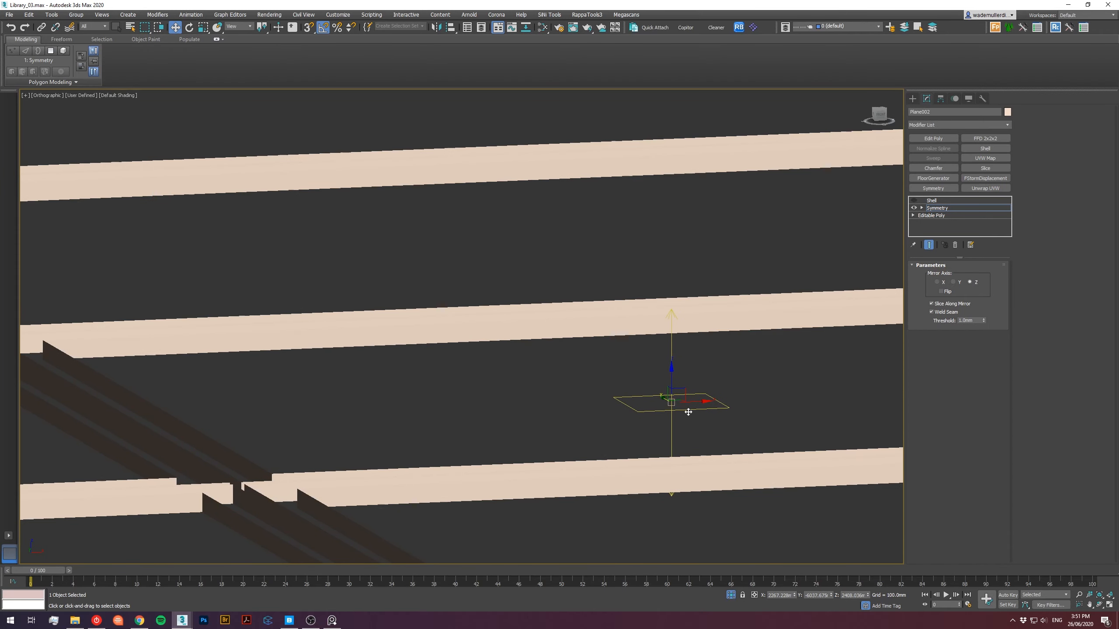
Turn Flip back on in the Symmetry modifier and move its mirror plane along Z to about 2410 mm.
key(F4)
drag(671, 379, 672, 397)
click(941, 291)
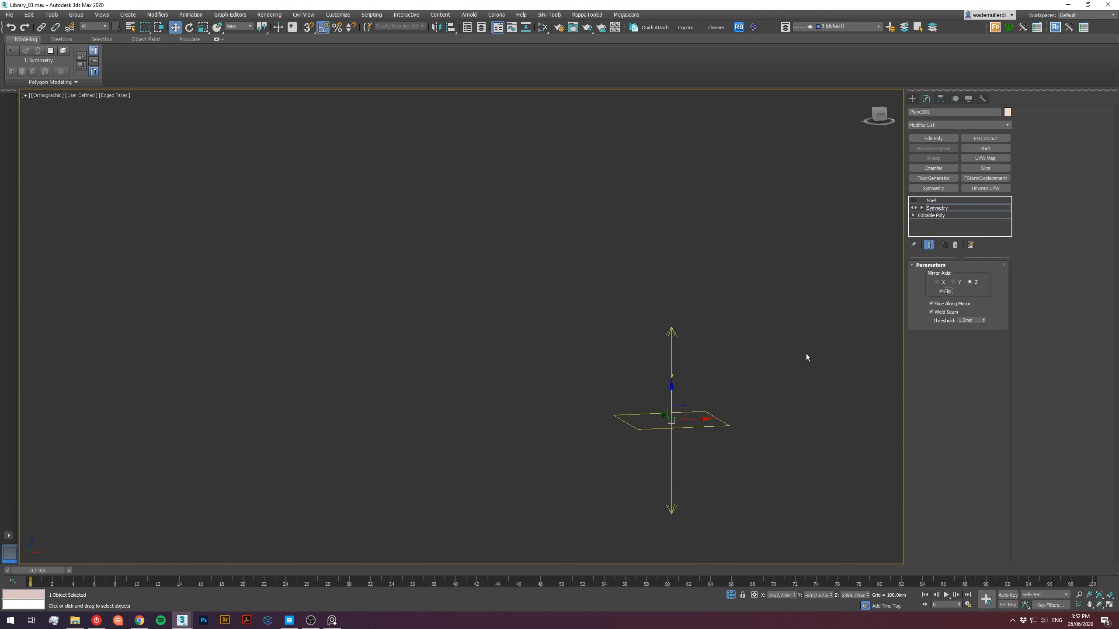
drag(670, 387, 674, 349)
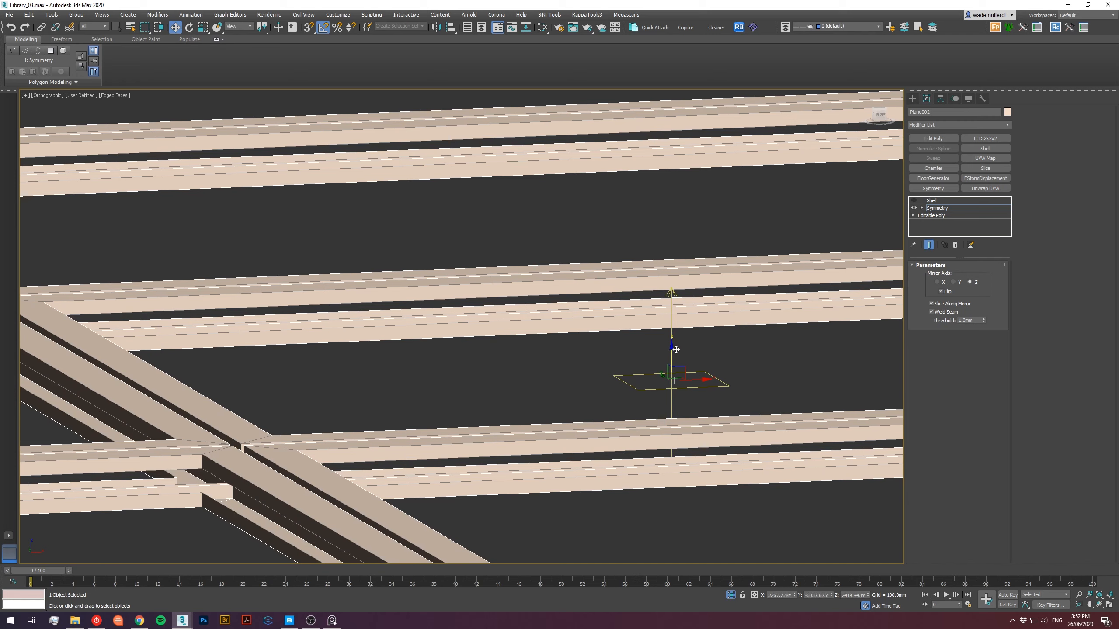
Disable the Symmetry modifier and examine the unmirrored grid's crossing joint in shaded and wireframe display.
click(914, 208)
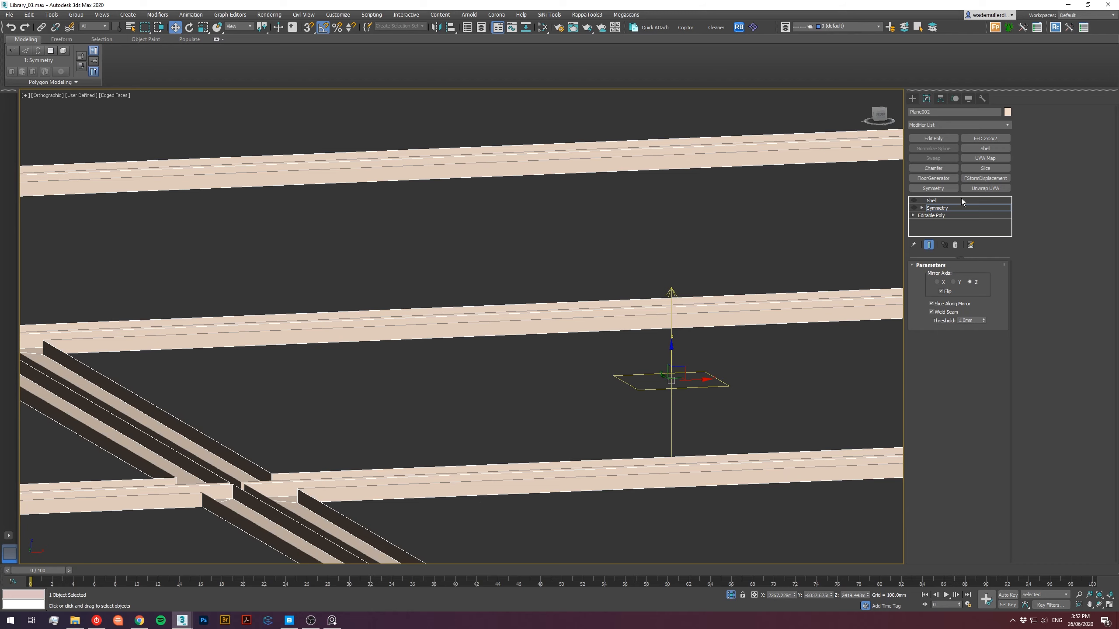
middle_drag(393, 406, 689, 200)
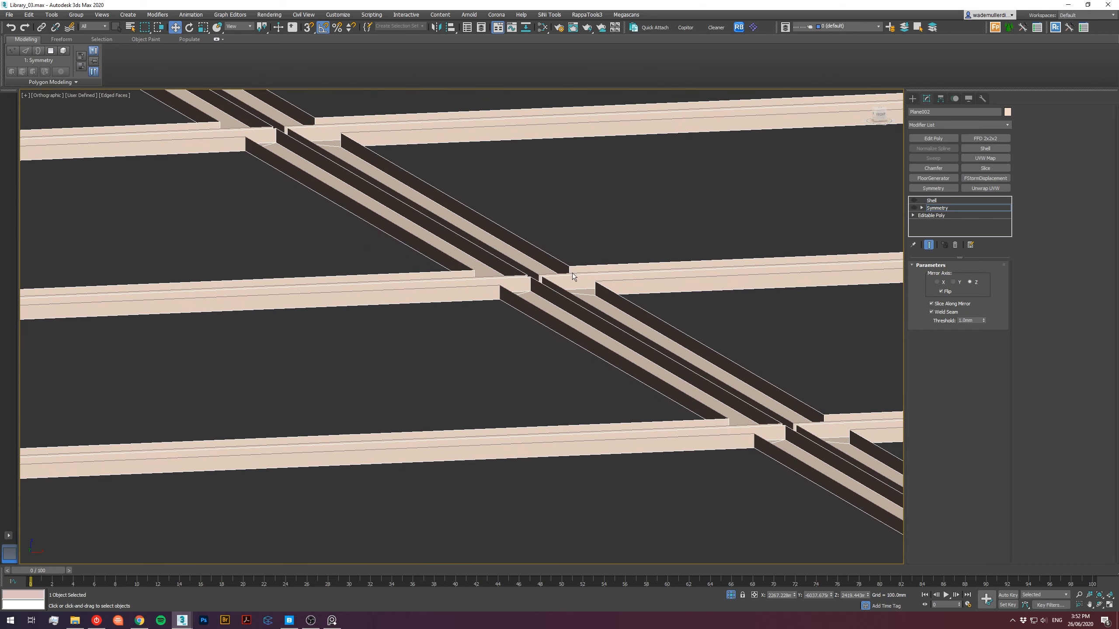
scroll(516, 299, up, 5)
scroll(516, 299, down, 1)
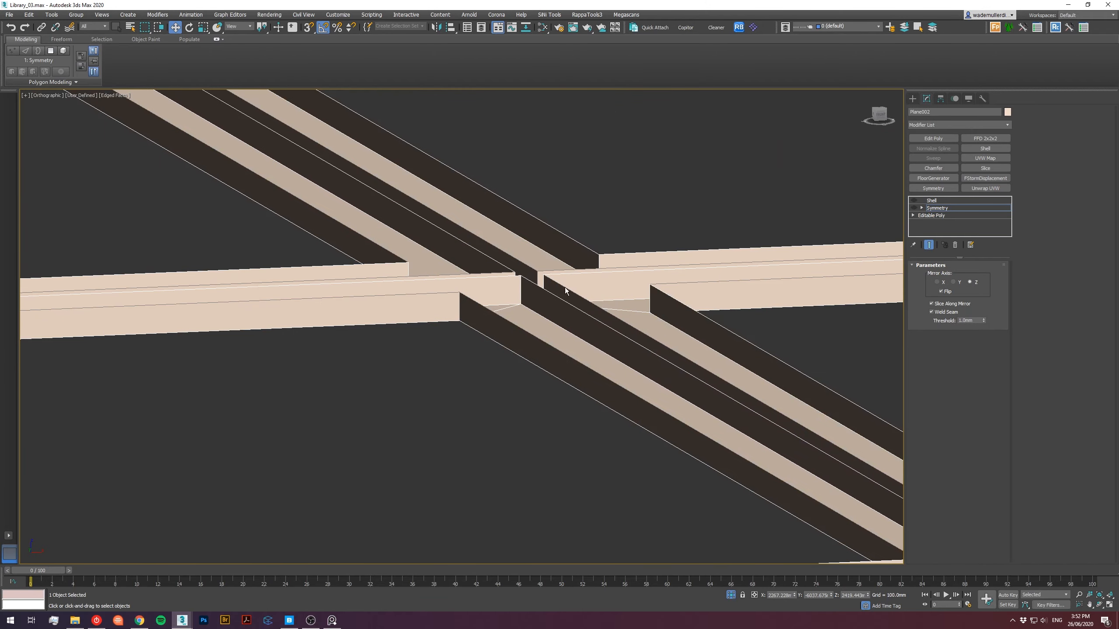
scroll(550, 299, up, 3)
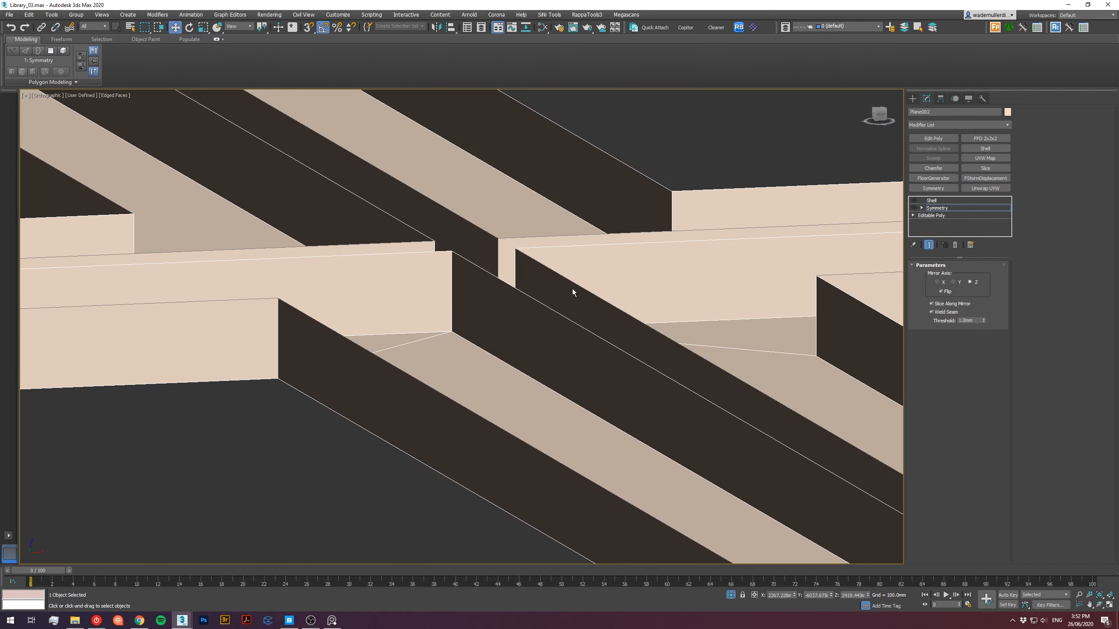
scroll(572, 289, down, 2)
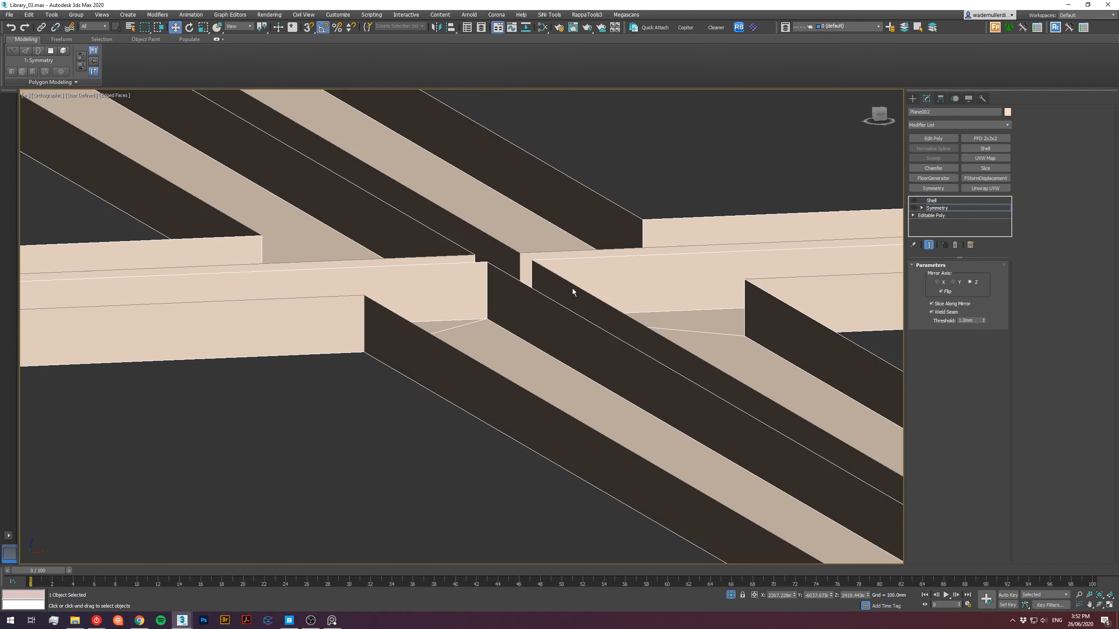
key(F3)
key(F3)
key(F3)
key(F3)
key(F3)
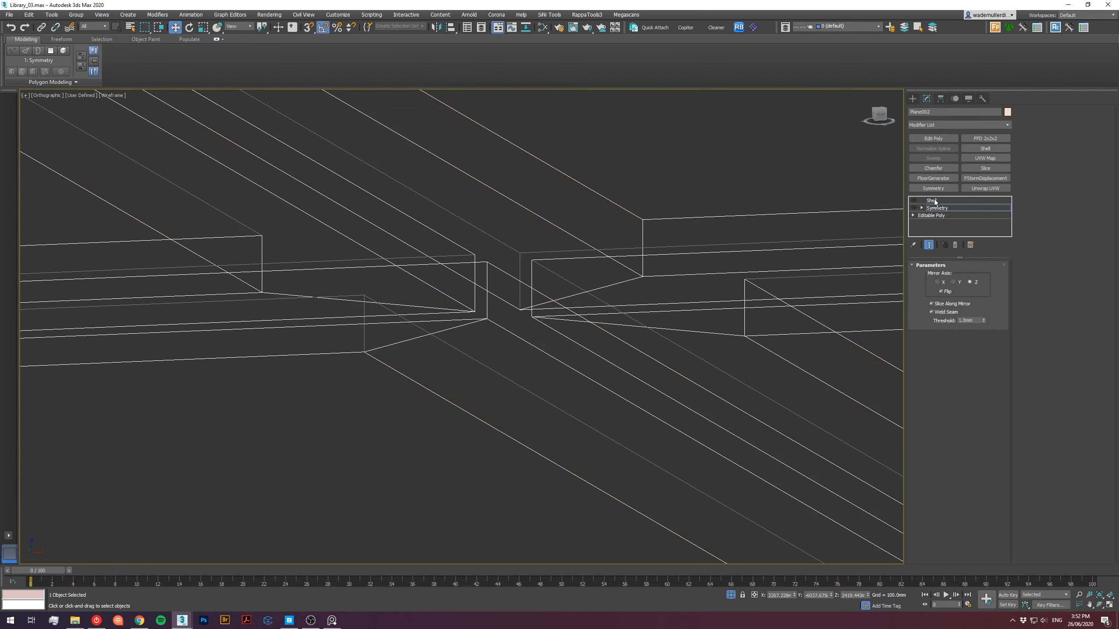
Re-enable both the Symmetry and Shell modifiers on the grid and display it shaded.
click(914, 208)
key(F3)
click(913, 201)
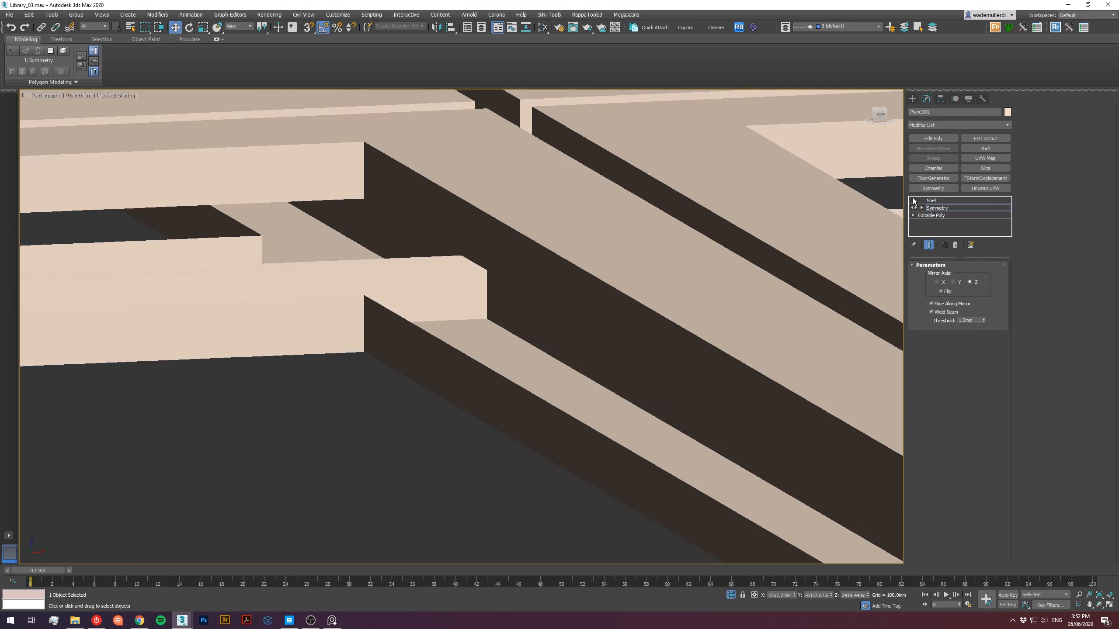
key(F3)
key(F3)
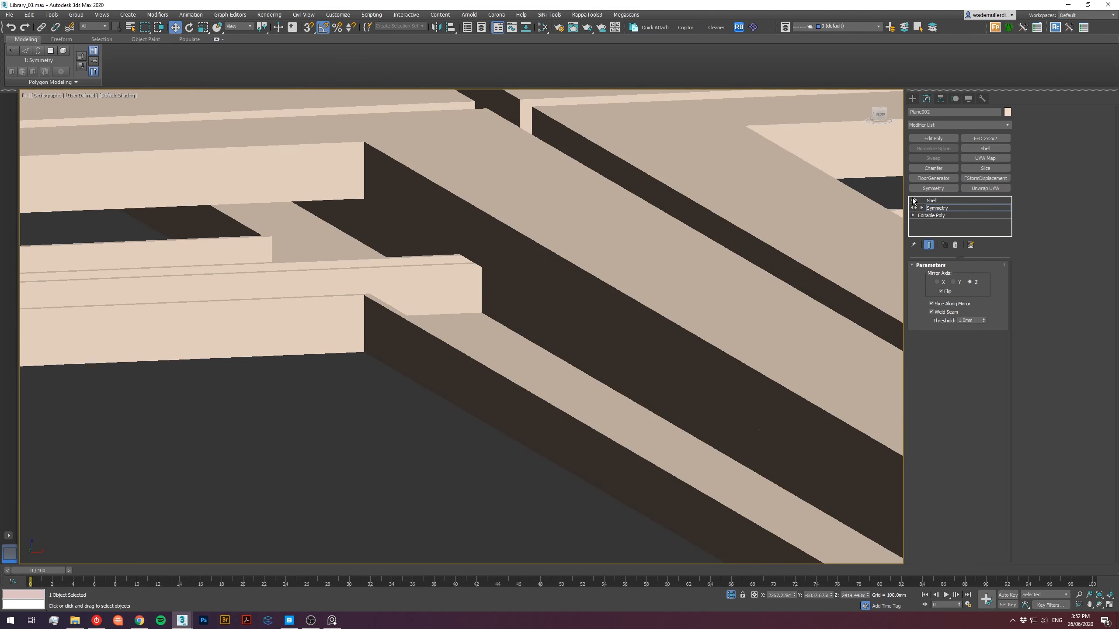
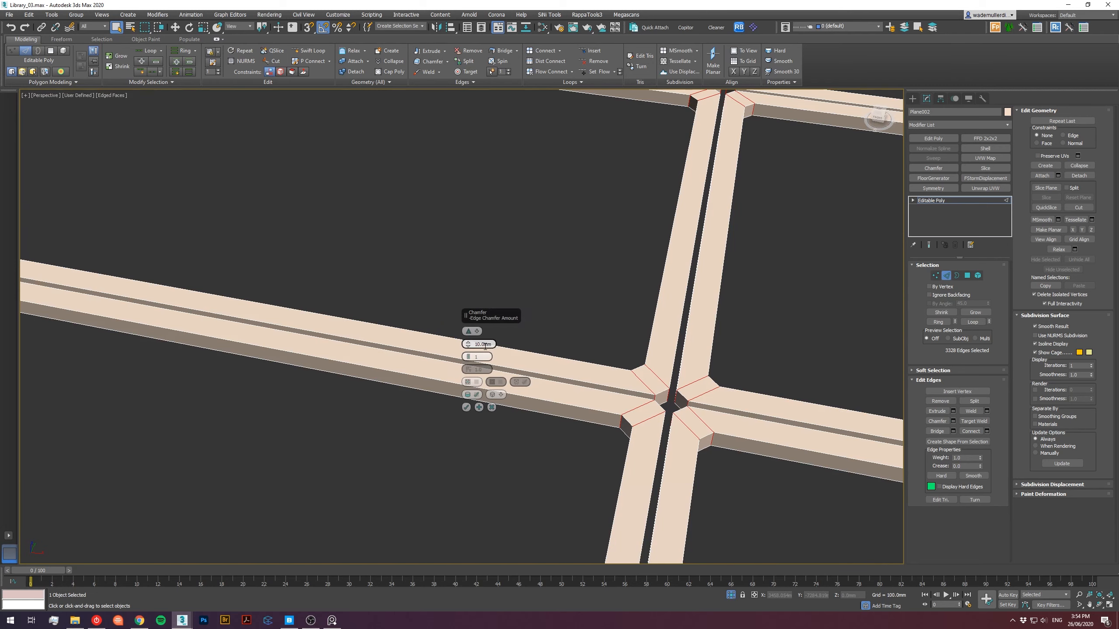
Chamfer the selected mitre edges at the grid crossings by 1 mm with the open option enabled.
text(1)
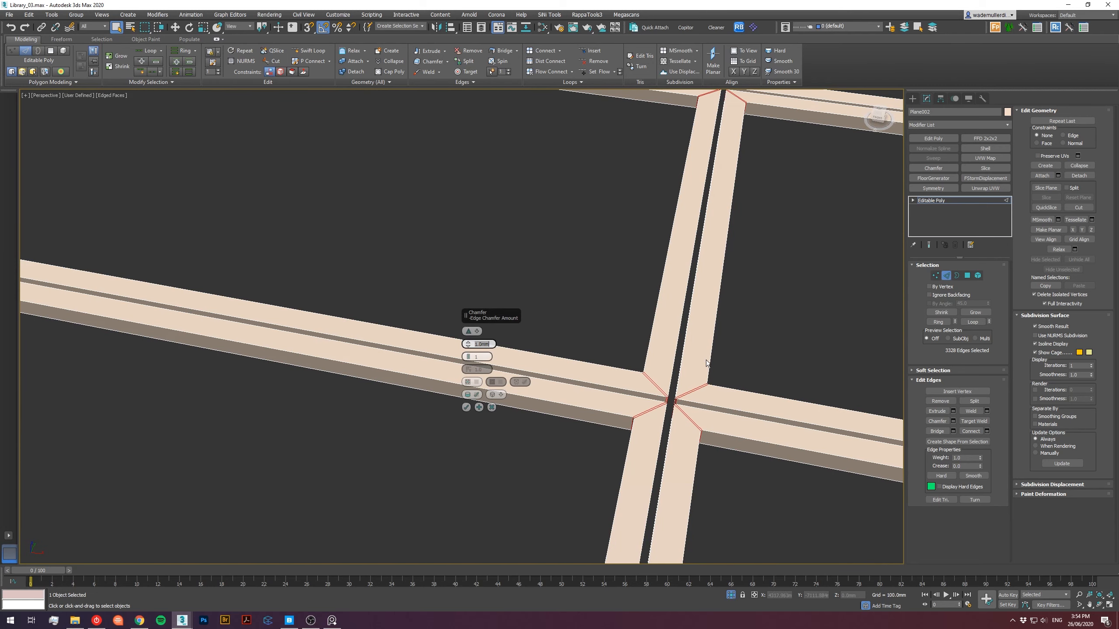
alt+middle_drag(660, 345, 637, 382)
scroll(627, 388, up, 5)
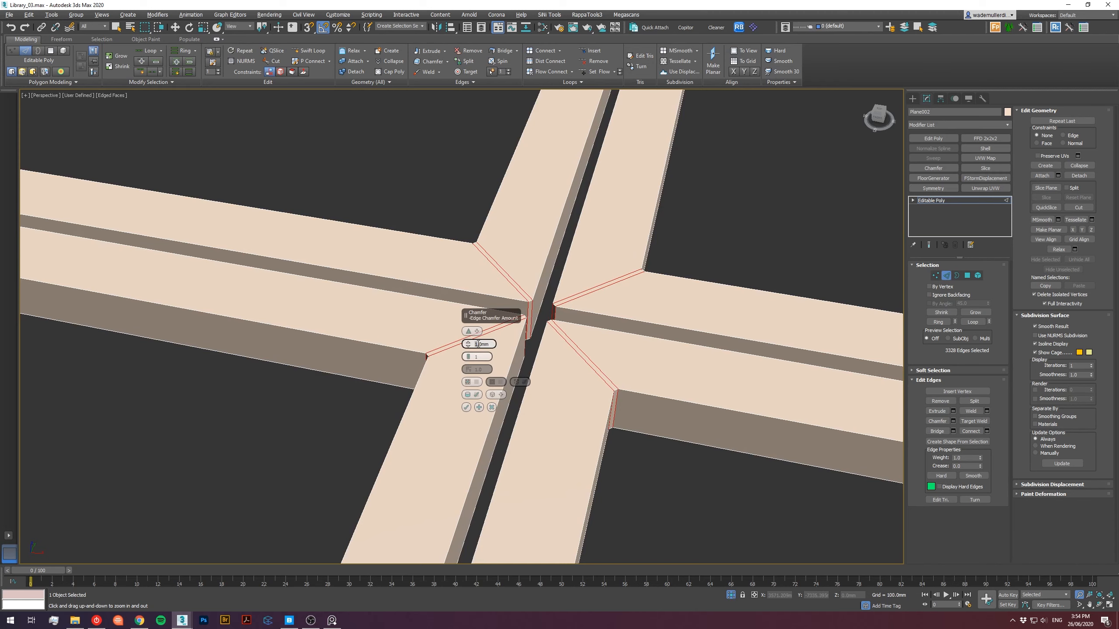
drag(484, 341, 492, 341)
text(0.5)
key(Return)
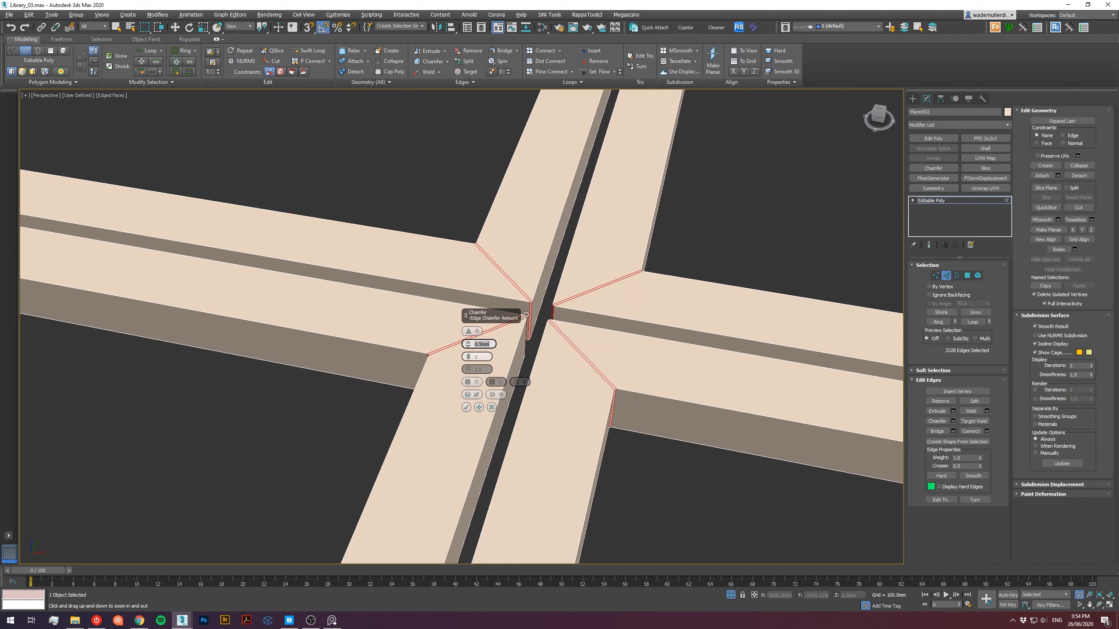
click(476, 383)
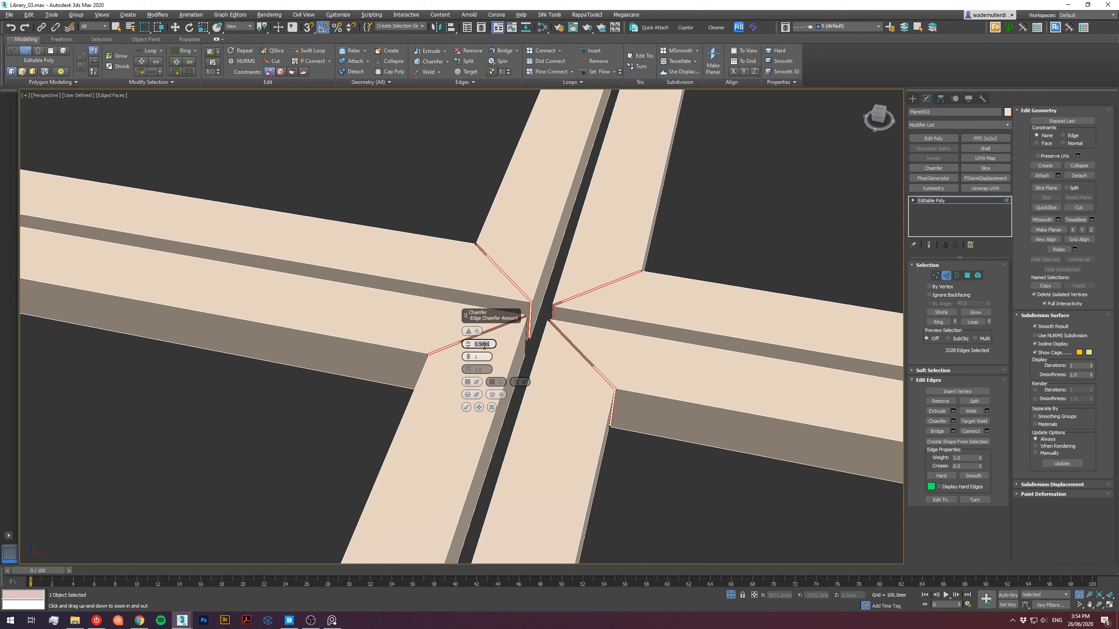
text(1)
key(Return)
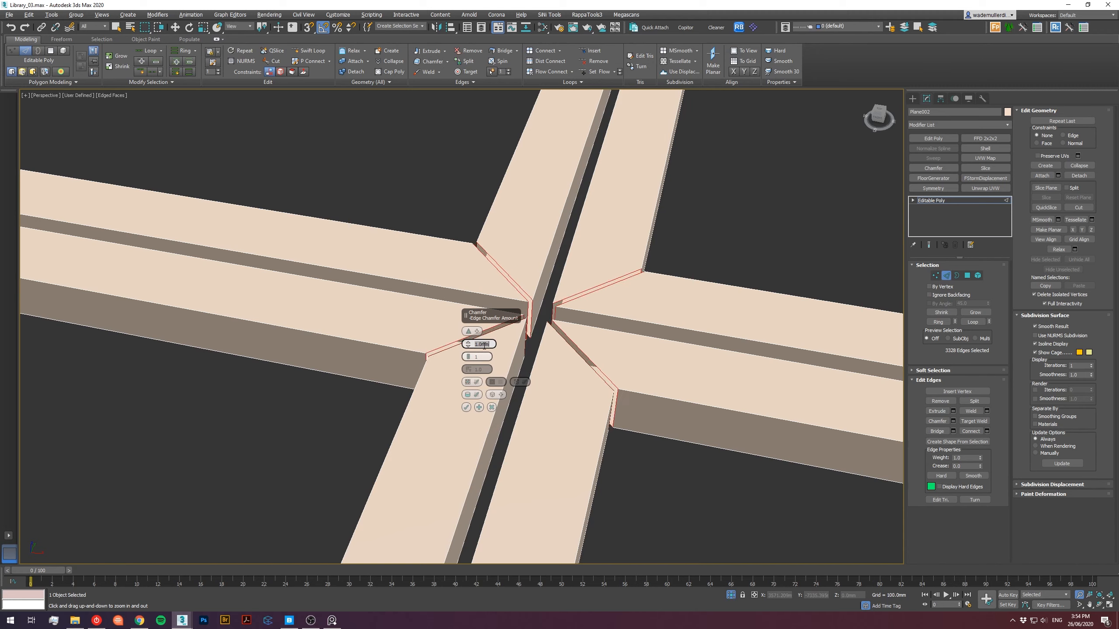
click(465, 407)
Cap the open borders along the mitre gaps at the grid crossings.
click(956, 276)
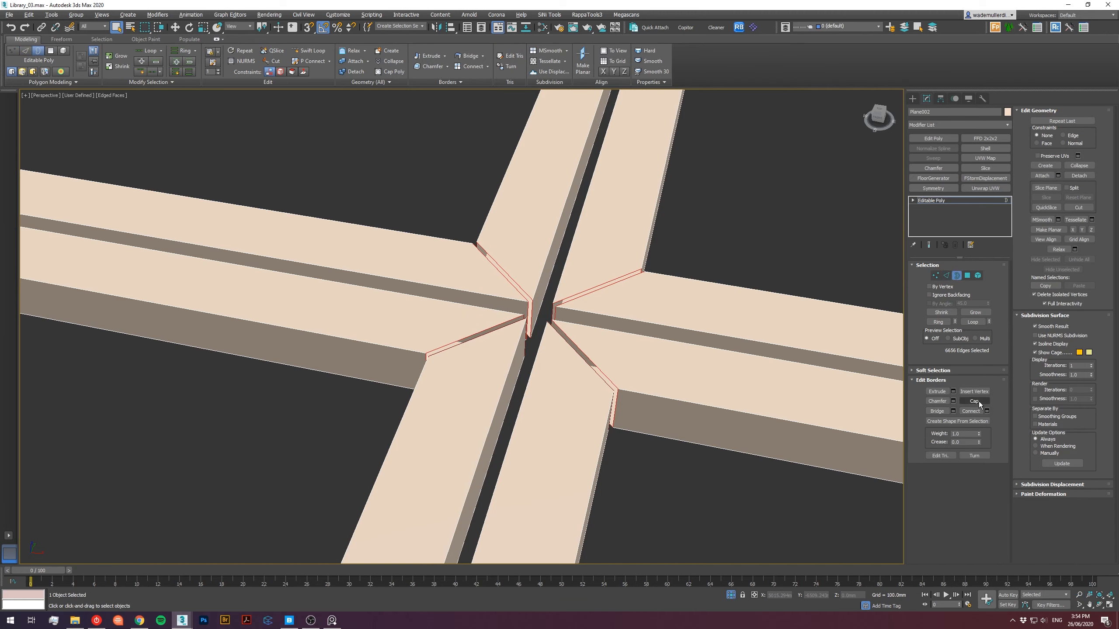
click(979, 402)
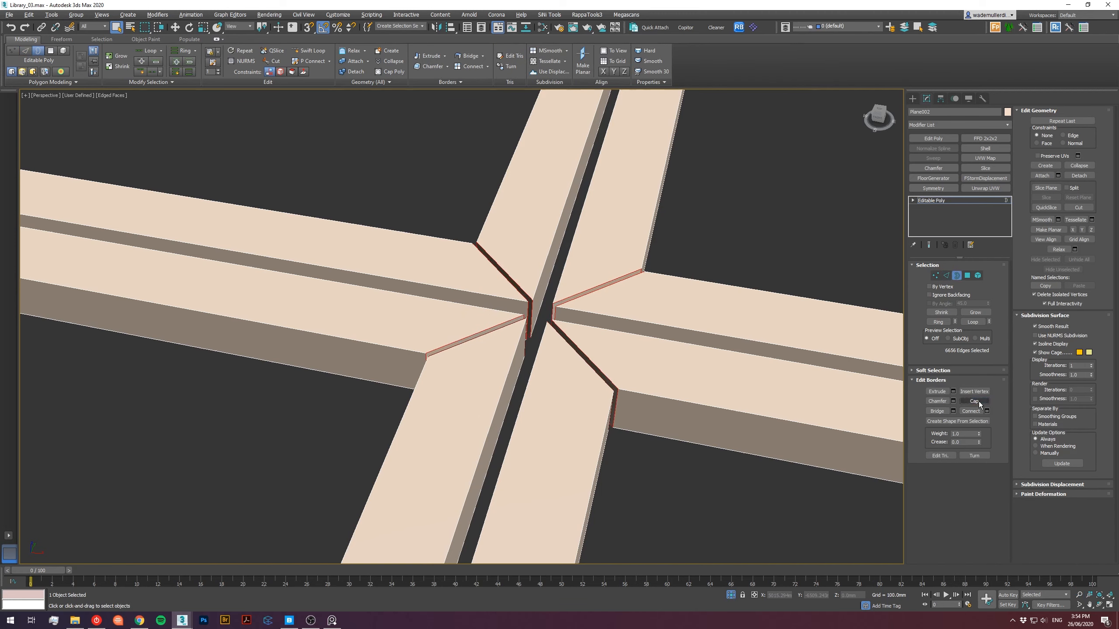
click(956, 276)
Add a Chamfer modifier to the whole grid object with an amount of 0.5 mm.
click(944, 170)
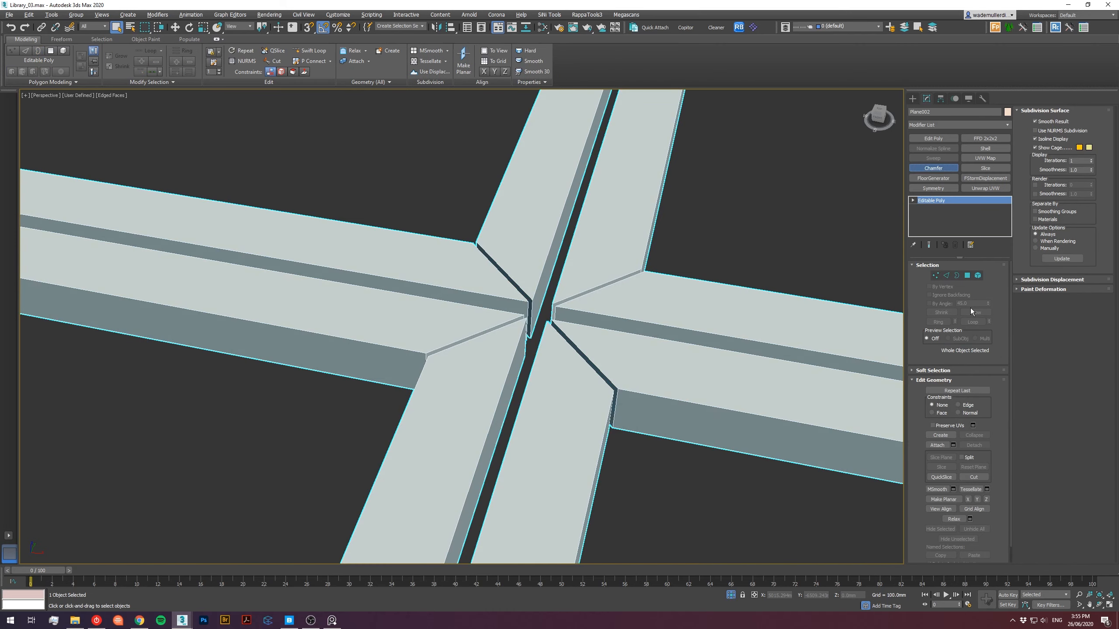
double_click(964, 347)
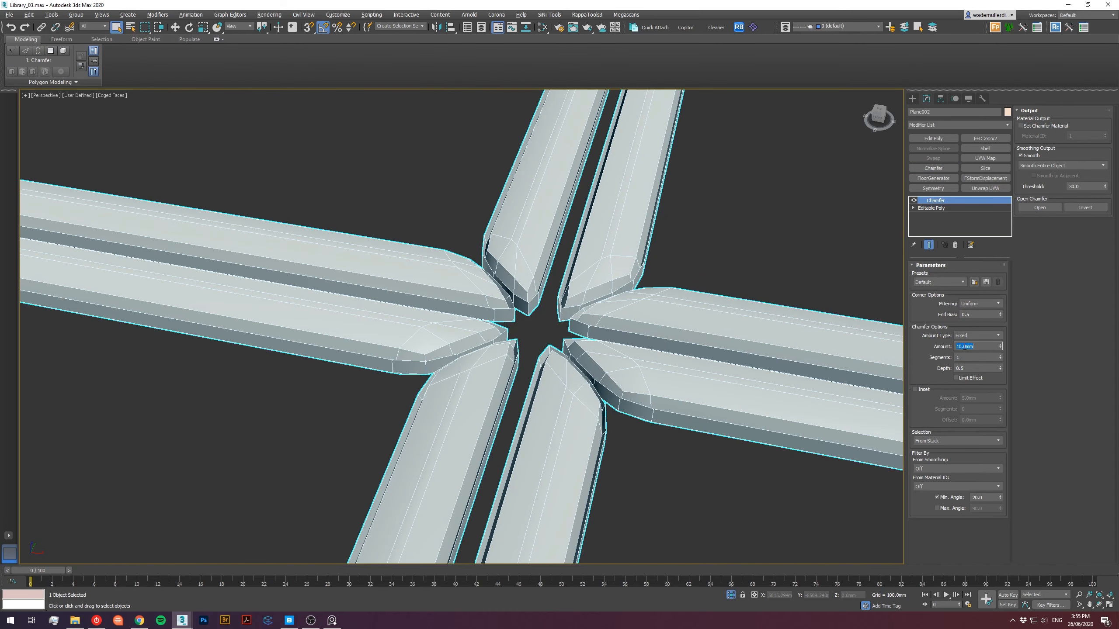
text(.5)
key(Return)
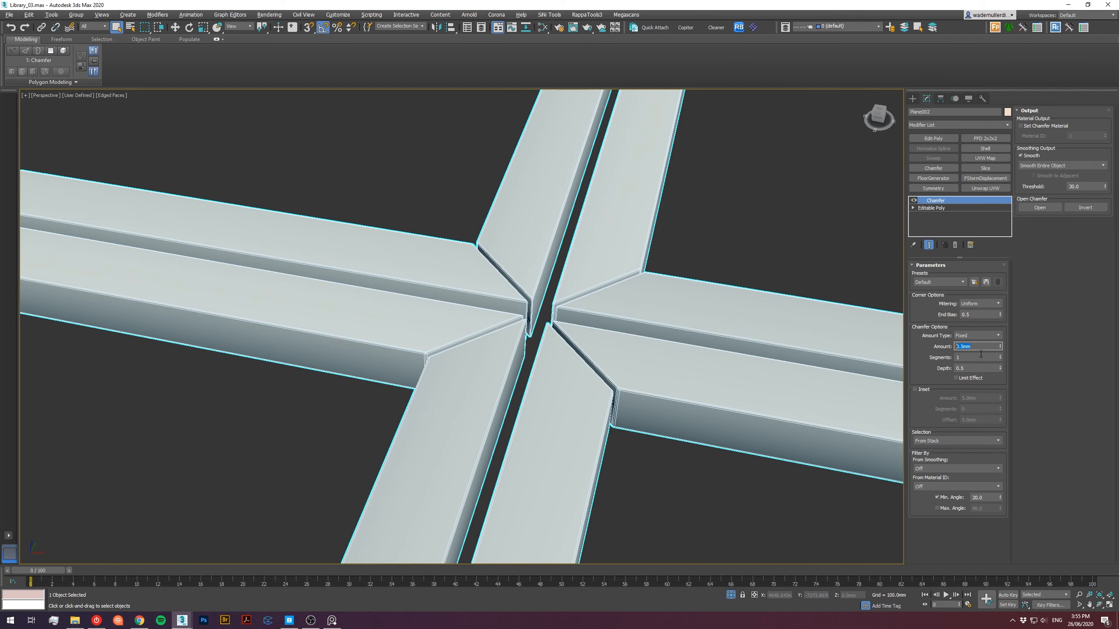
Change the Chamfer modifier's smoothing output option and view the scene through FStormCamera_001.
click(1067, 169)
click(1053, 184)
click(795, 233)
scroll(604, 327, up, 5)
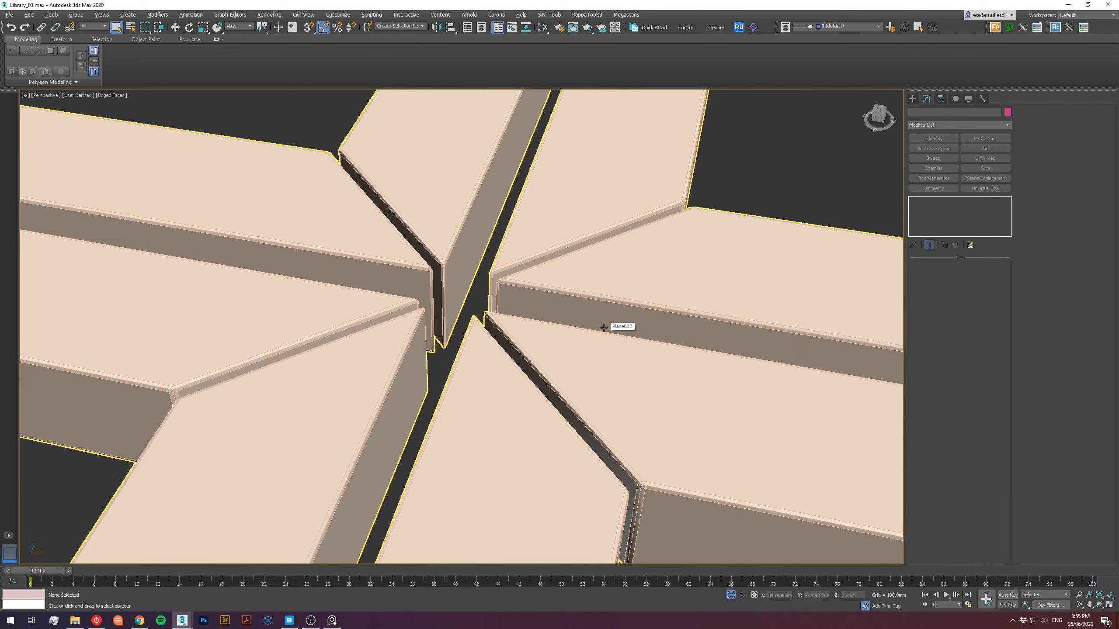
key(c)
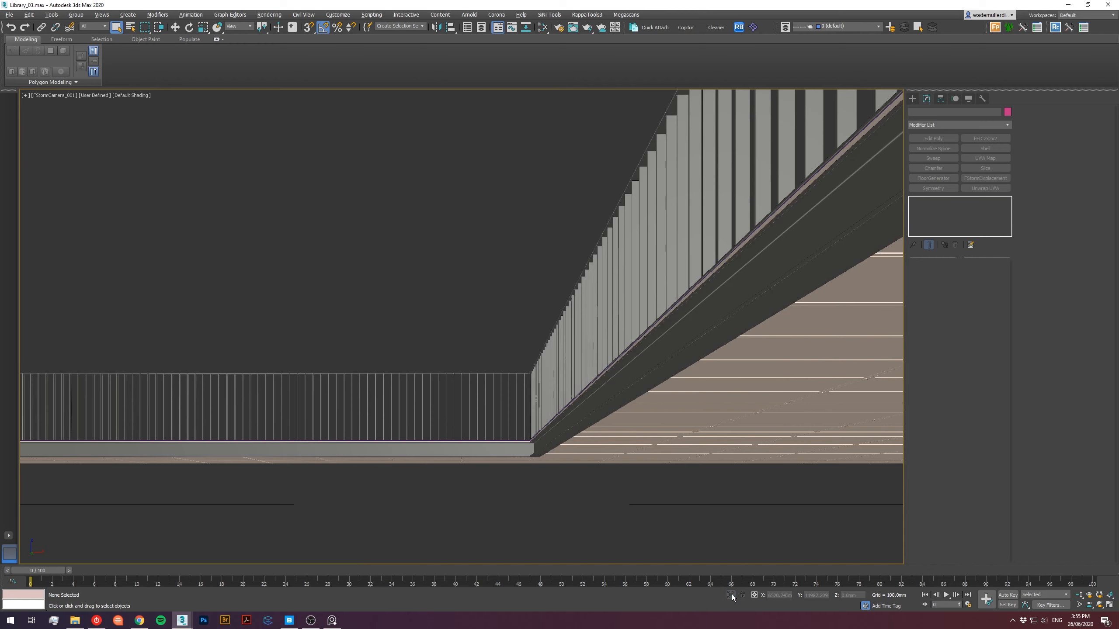
Select the floor panels together with the beam grid and isolate them in the perspective view.
click(810, 321)
key(p)
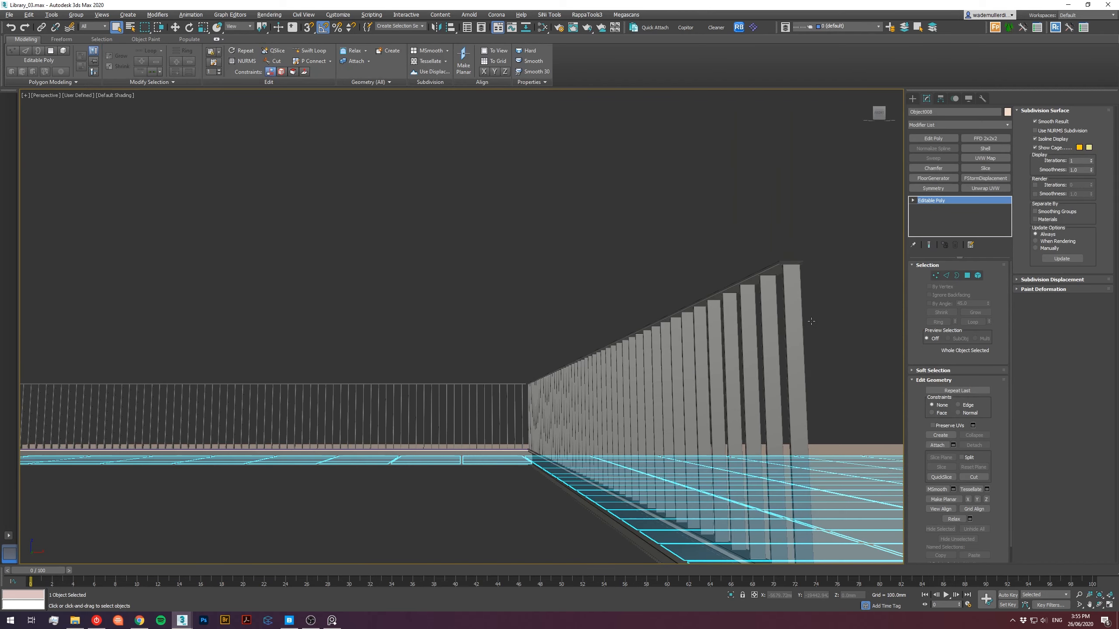
alt+middle_drag(769, 372, 729, 341)
ctrl+click(869, 277)
key(alt+q)
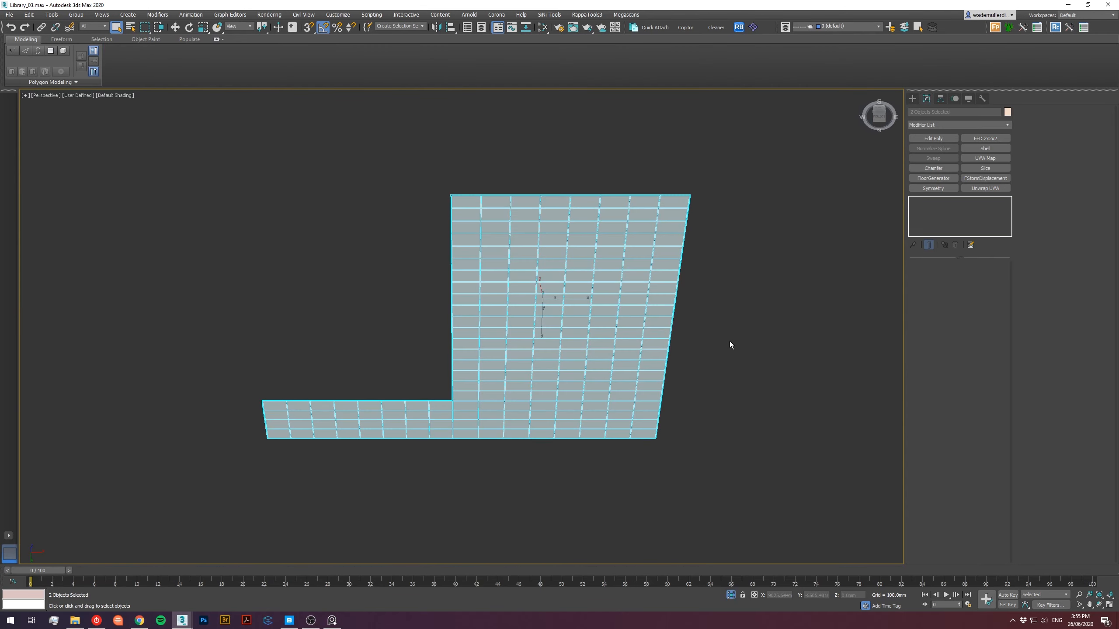
Select the panel object and check its height within the beam grid in the front view.
click(729, 342)
scroll(670, 317, up, 5)
scroll(545, 335, up, 5)
click(544, 335)
key(f)
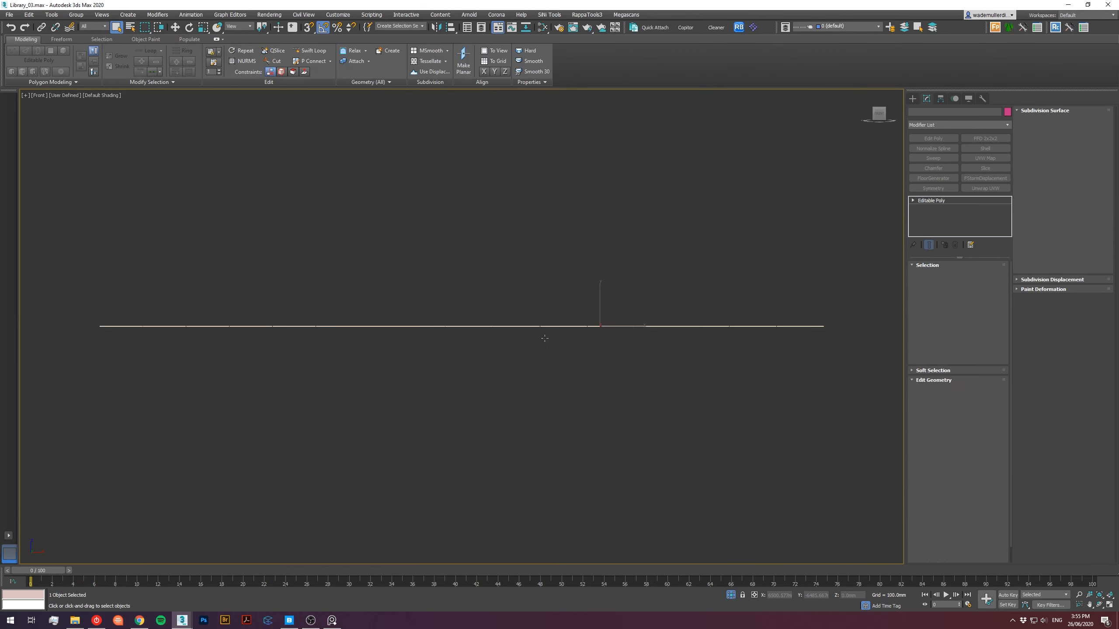
scroll(480, 313, up, 6)
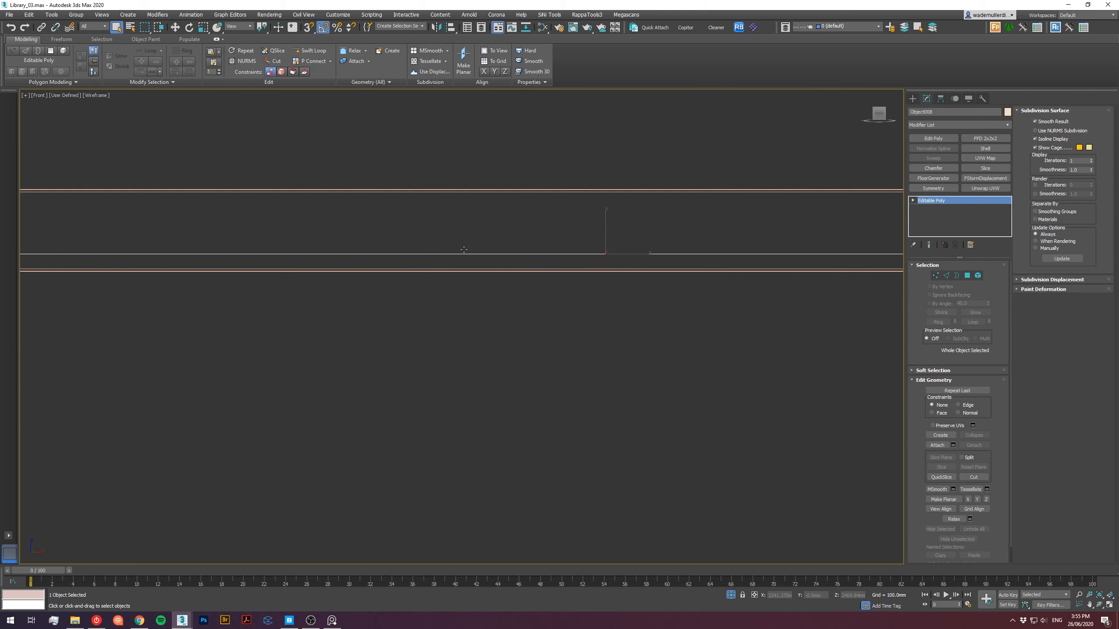
scroll(471, 247, down, 3)
Examine in perspective how the panels sit between the beams and around the grid crossings.
key(p)
scroll(470, 247, down, 8)
alt+middle_drag(473, 247, 541, 301)
scroll(591, 360, up, 4)
key(F3)
scroll(701, 401, down, 2)
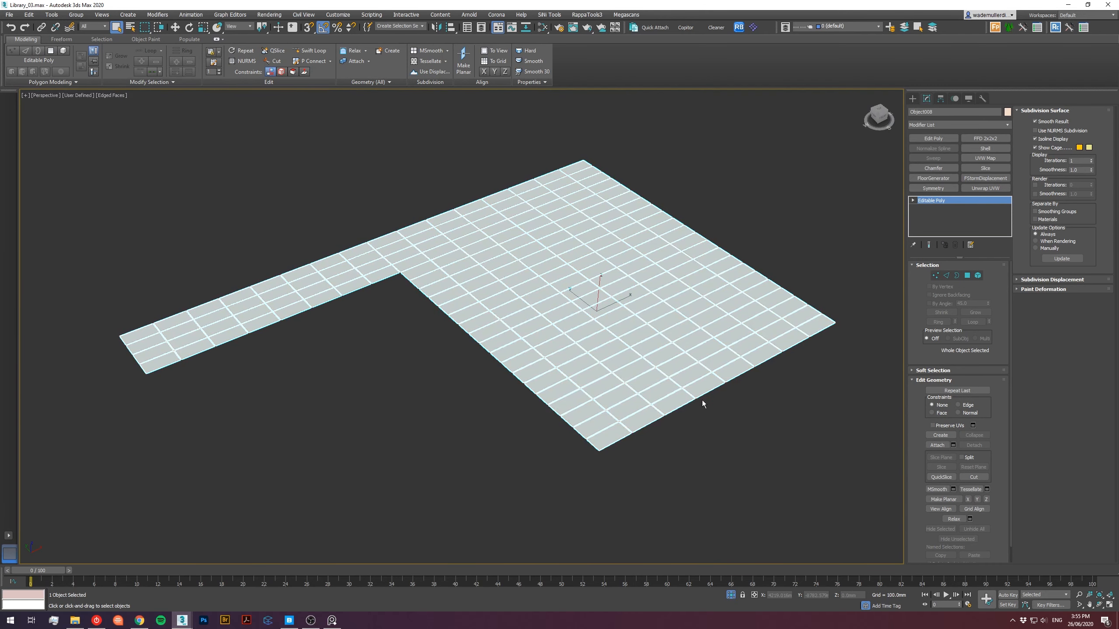
key(F4)
key(F4)
scroll(607, 414, up, 5)
mouse_move(524, 388)
alt+middle_down()
mouse_move(479, 395)
mouse_move(466, 382)
alt+middle_up()
middle_drag(467, 381, 483, 379)
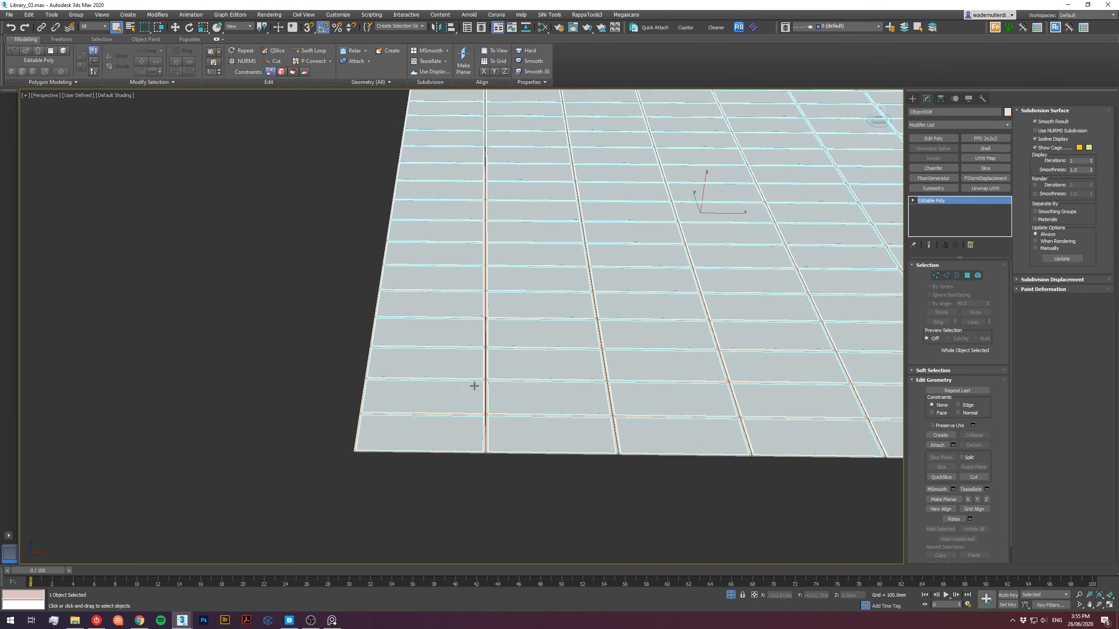
scroll(432, 340, up, 5)
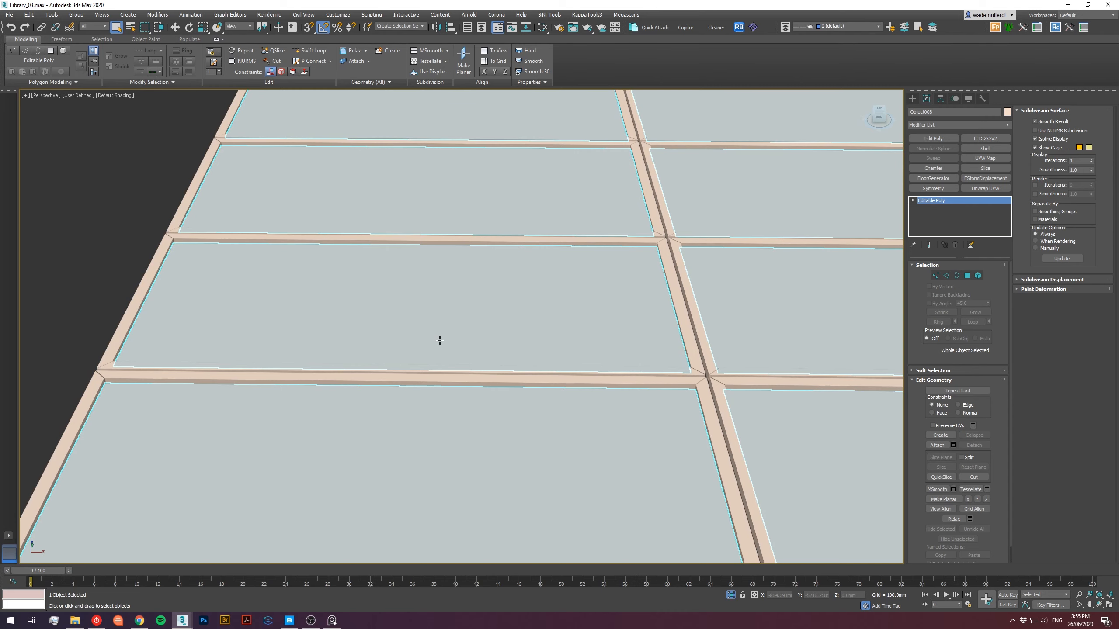
scroll(440, 340, down, 4)
middle_drag(485, 335, 636, 335)
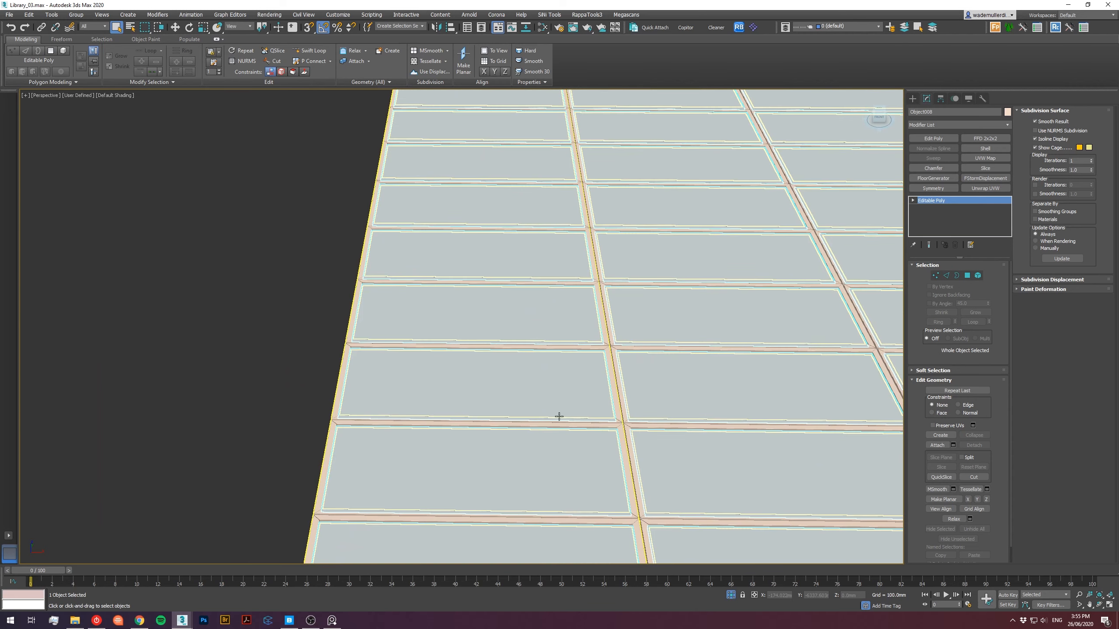
alt+middle_drag(547, 334, 702, 277)
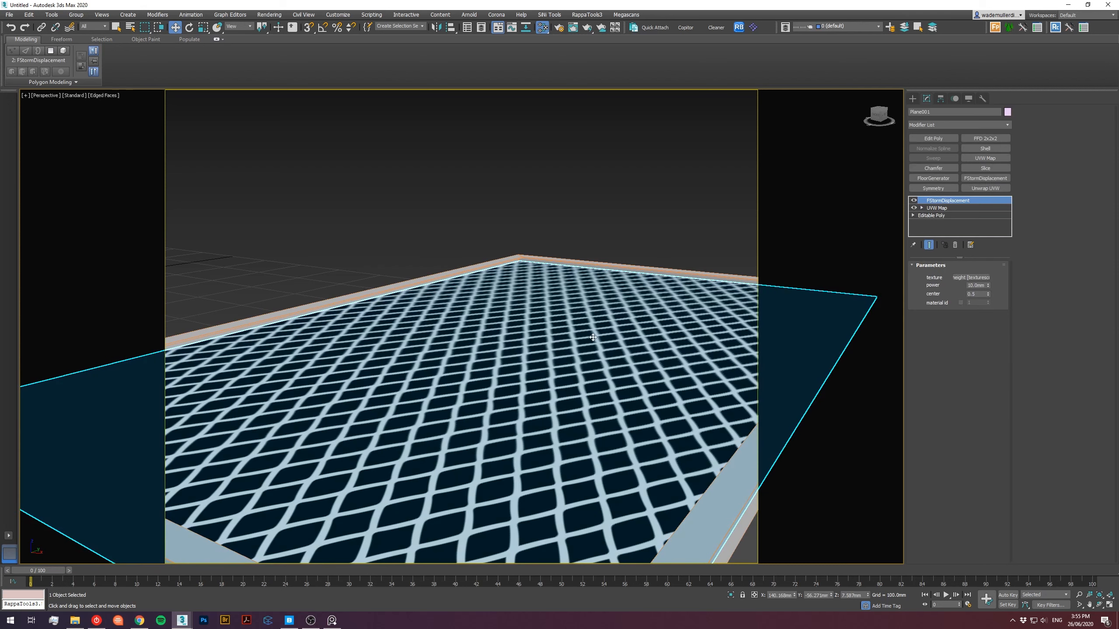
In the other 3ds Max scene, copy the displaced expanded-mesh plane to the first Copitor slot.
click(686, 28)
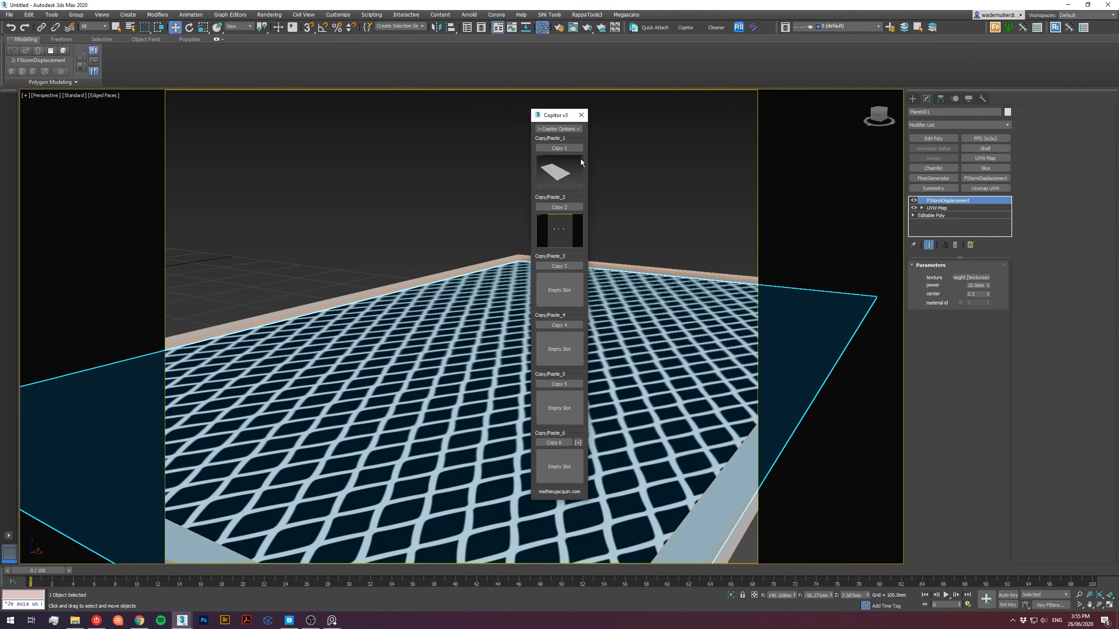
click(573, 149)
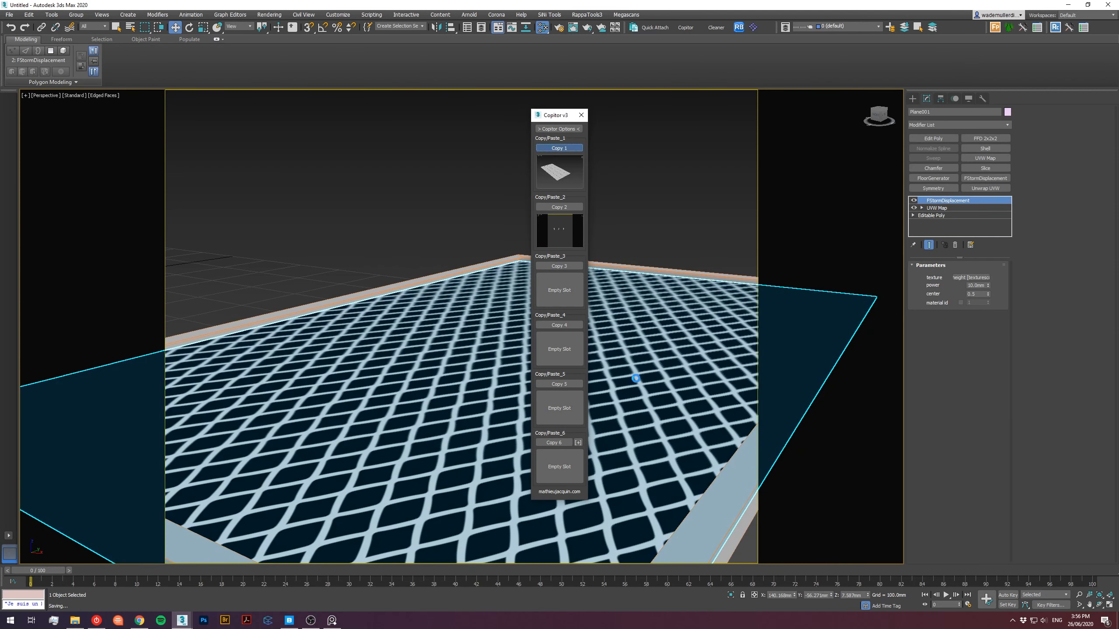
click(581, 116)
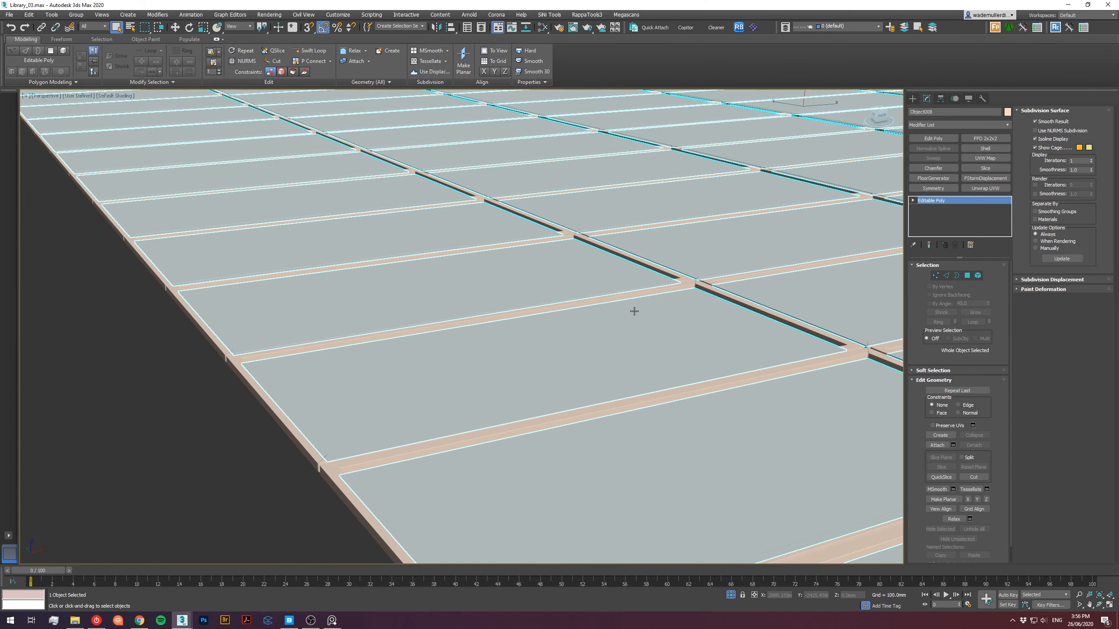
In Library_03.max, paste the mesh plane from the first Copitor slot, auto-renaming the duplicate merged material.
key(m)
middle_drag(386, 364, 273, 396)
click(578, 60)
click(682, 29)
click(559, 172)
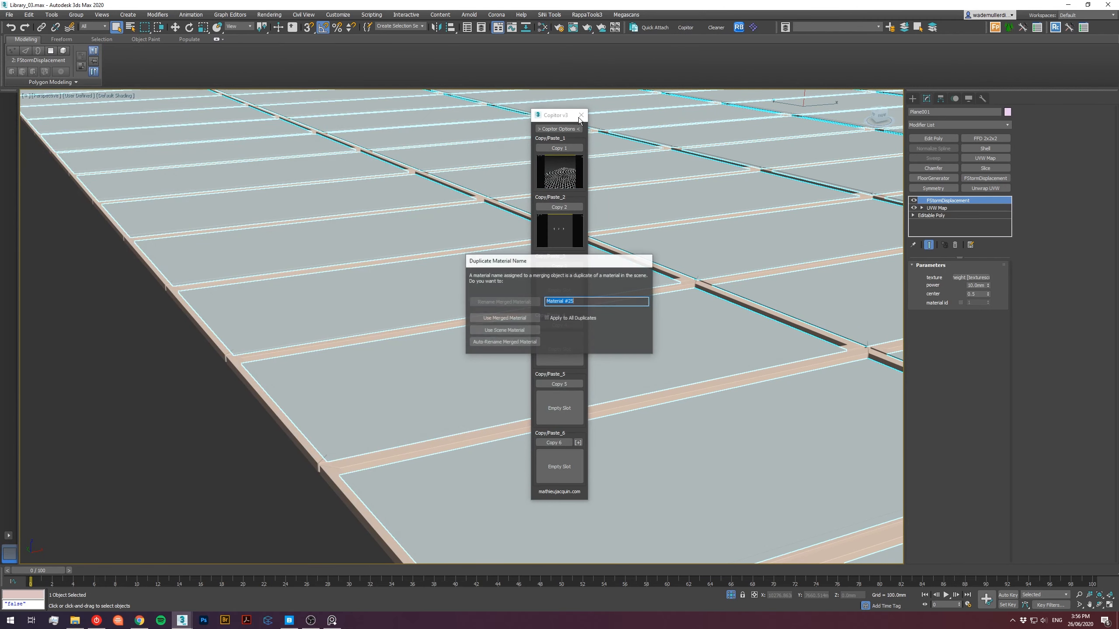
click(511, 342)
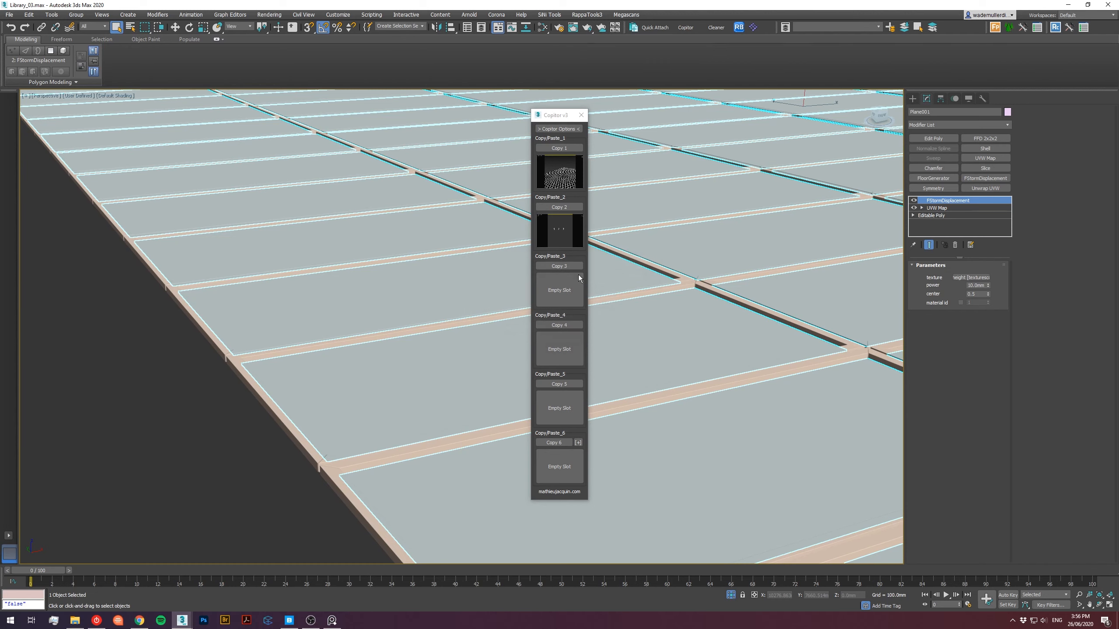
click(581, 115)
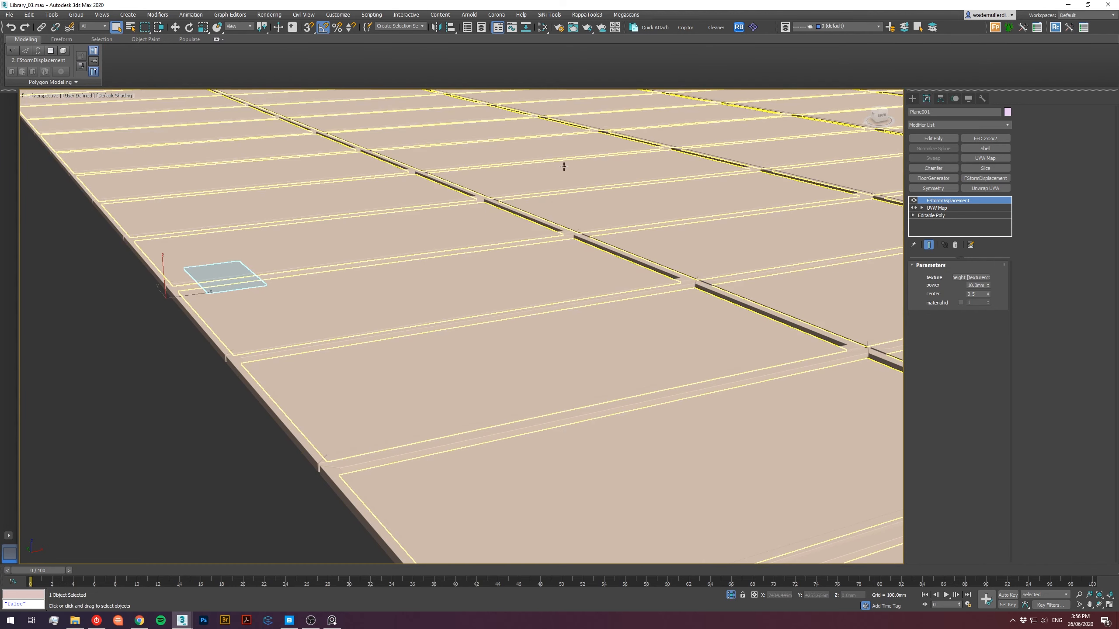
Isolate the pasted mesh plane and copy its FStormDisplacement and UVW Map modifiers together.
key(alt+q)
alt+middle_drag(491, 287, 733, 249)
ctrl+click(938, 208)
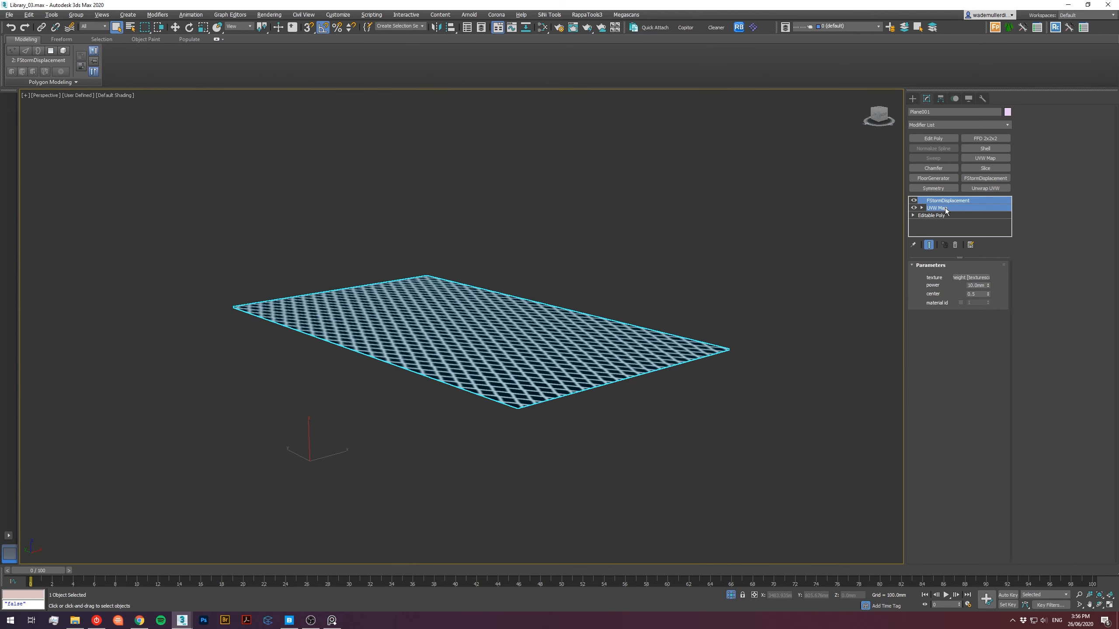
right_click(944, 208)
click(969, 245)
Pick the mesh plane's material into the Slate Material Editor's Scene view.
click(847, 325)
key(m)
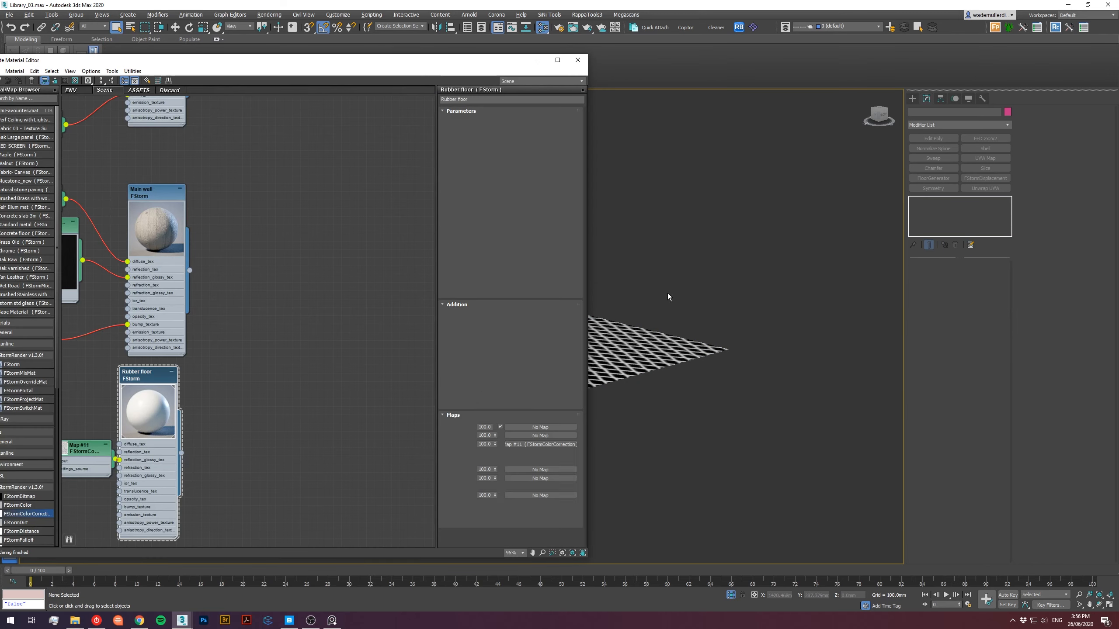
drag(108, 61, 687, 105)
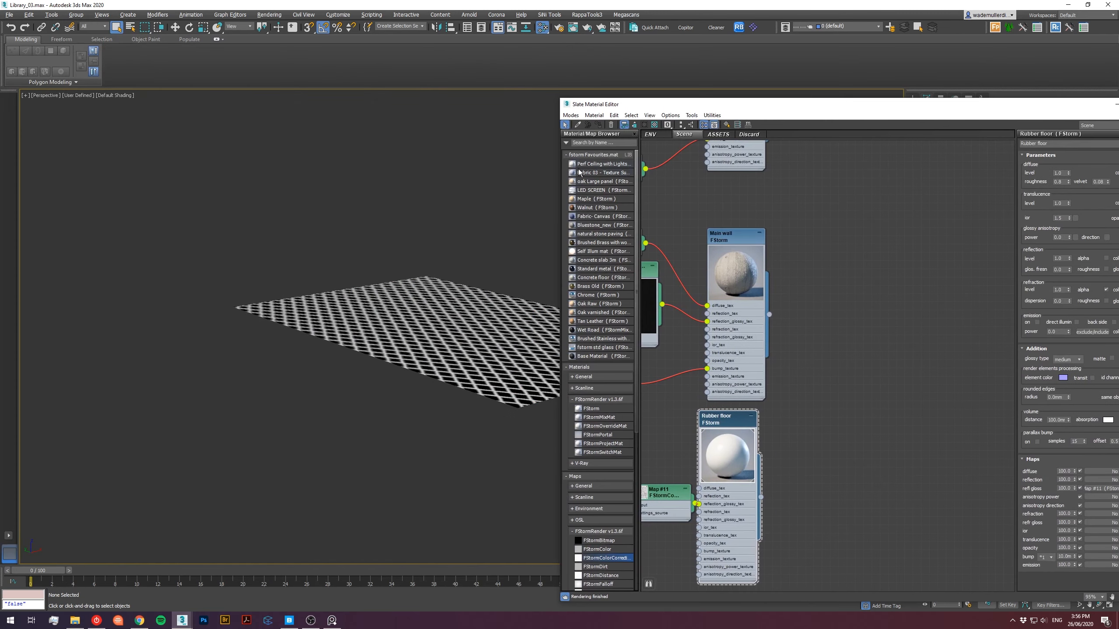
click(579, 126)
click(524, 326)
drag(845, 326, 993, 400)
click(981, 376)
Delete the pasted mesh plane and return to a close view of the panel grid.
drag(994, 100, 832, 468)
click(551, 403)
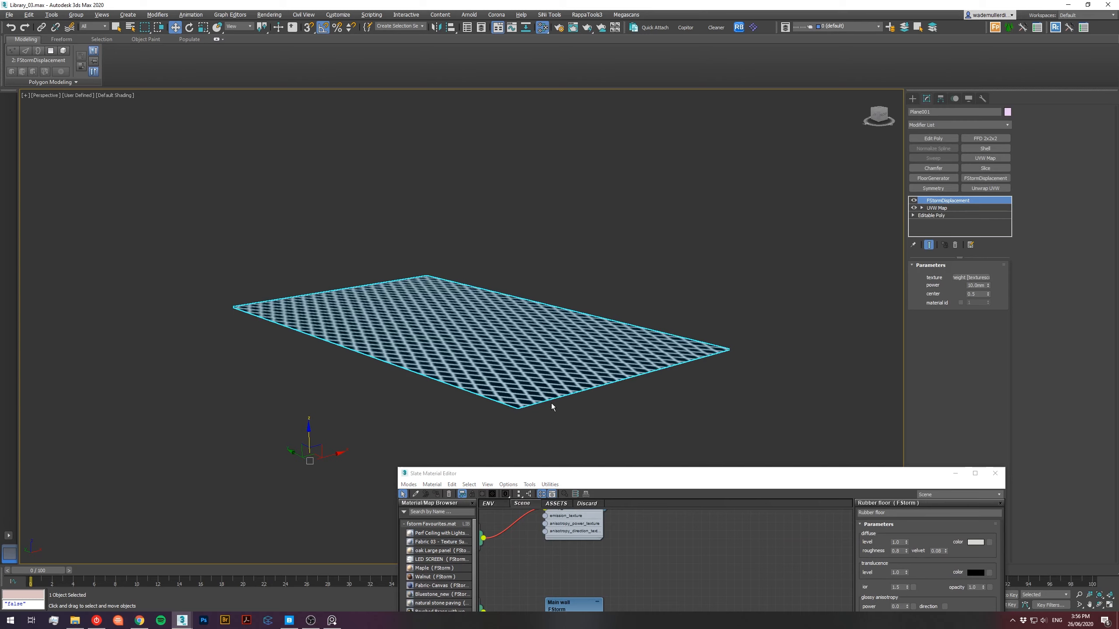
key(Delete)
key(z)
alt+middle_drag(569, 253, 507, 336)
scroll(507, 336, up, 6)
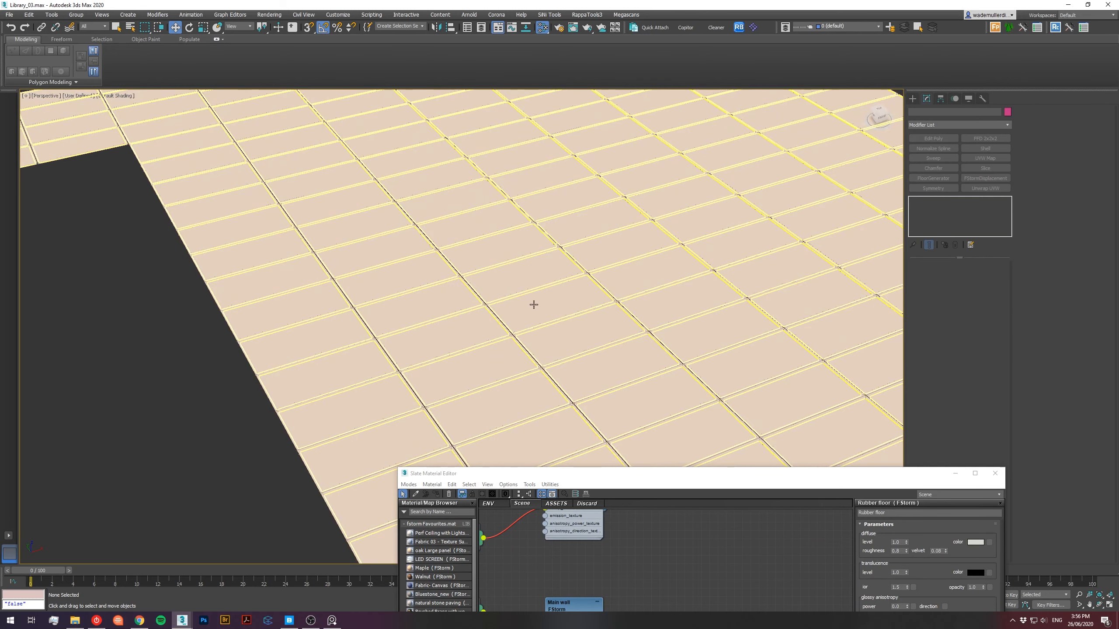
Assign the picked mesh material, Material #34, to the panel object between the grid beams.
click(572, 450)
drag(657, 473, 631, 237)
middle_drag(697, 382, 569, 215)
double_click(666, 361)
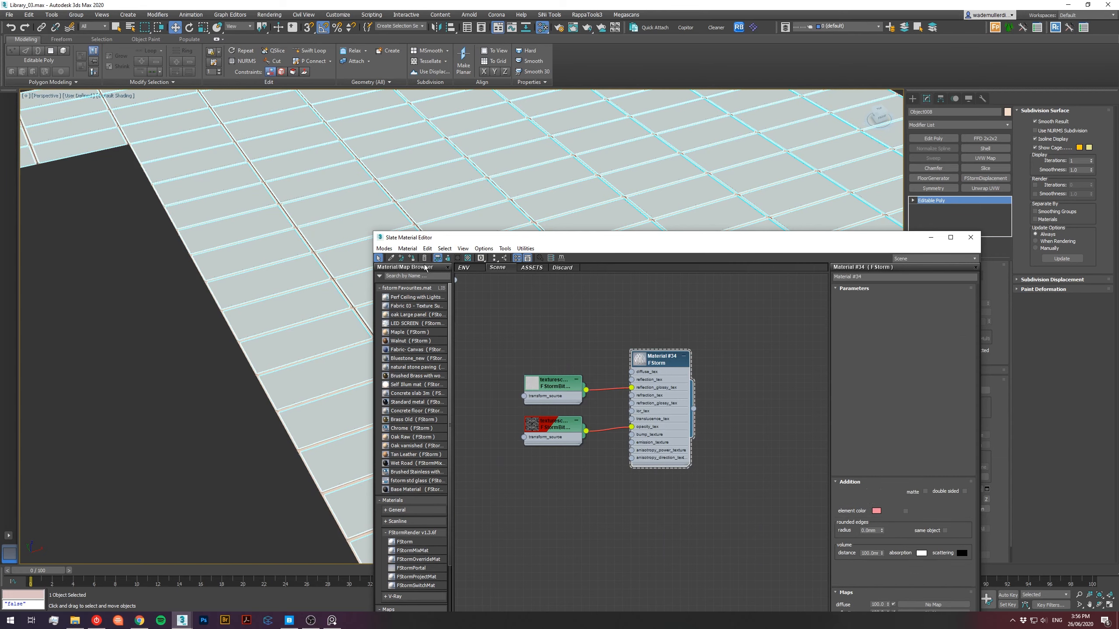
click(411, 258)
drag(820, 240, 792, 319)
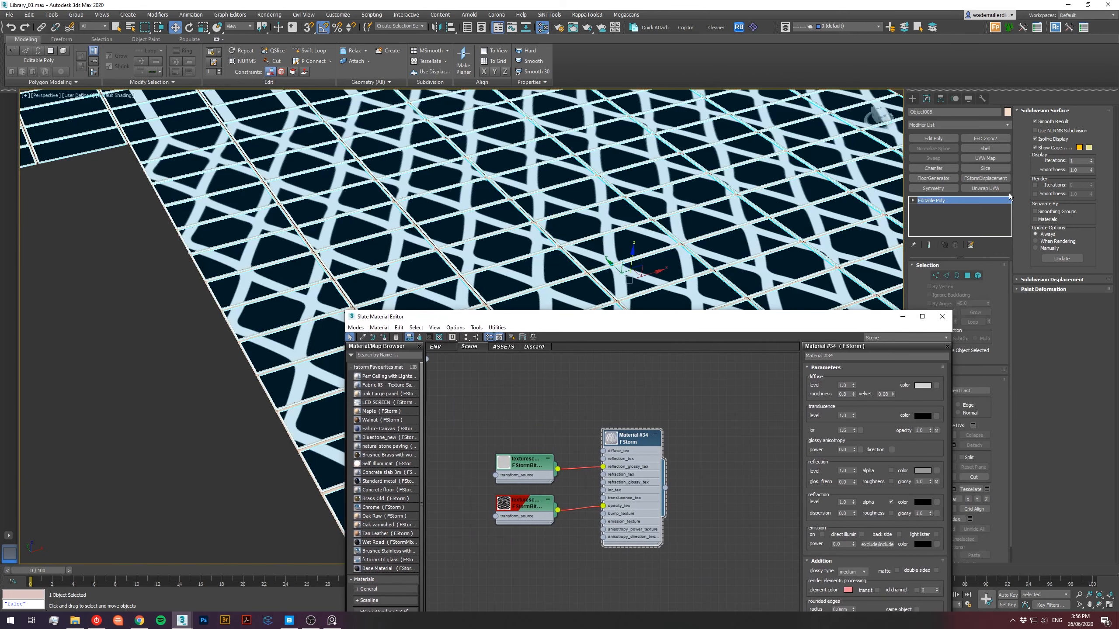
Paste the copied UVW Map and FStormDisplacement modifiers onto the panel object and show the camera view with safe frames.
right_click(932, 200)
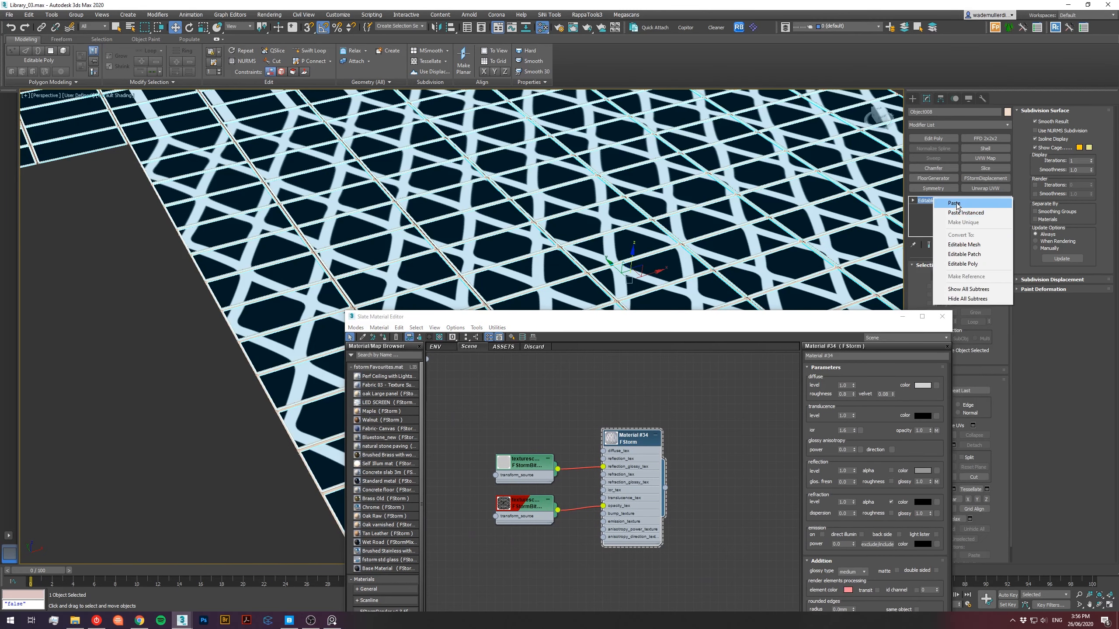
click(956, 203)
click(942, 317)
key(c)
key(shift+f)
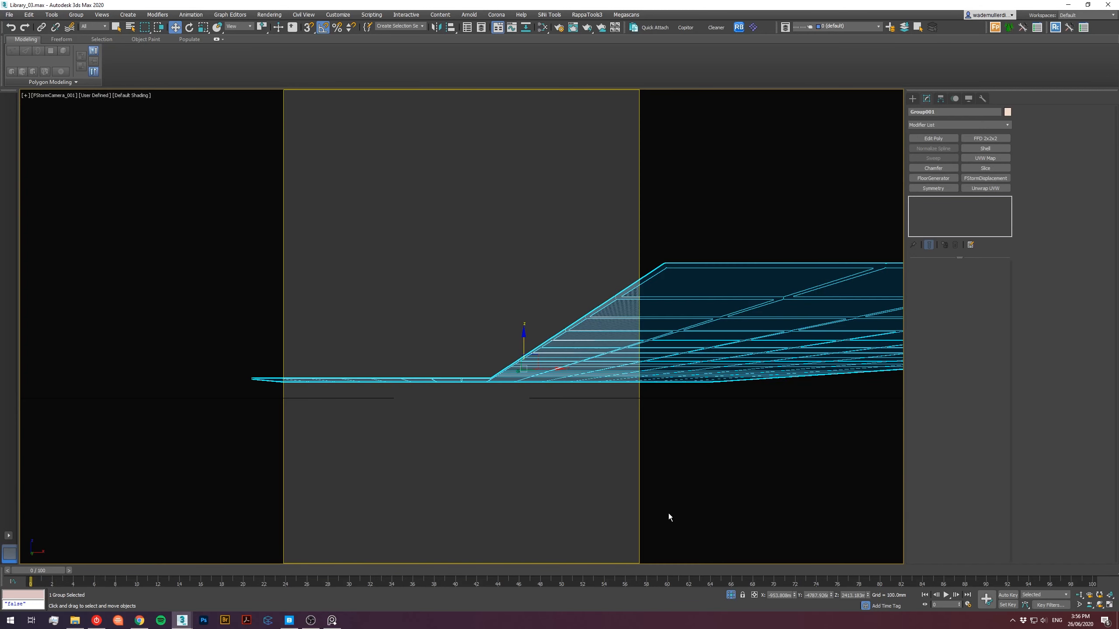
End the isolation and unhide all hidden objects in the scene.
click(526, 453)
click(731, 595)
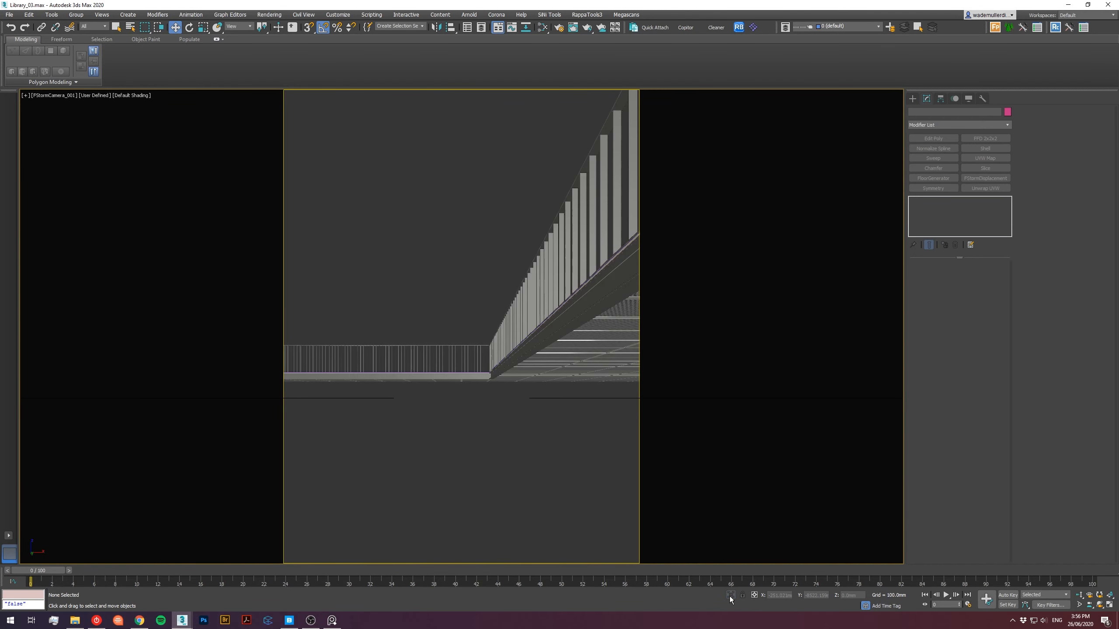
right_click(441, 222)
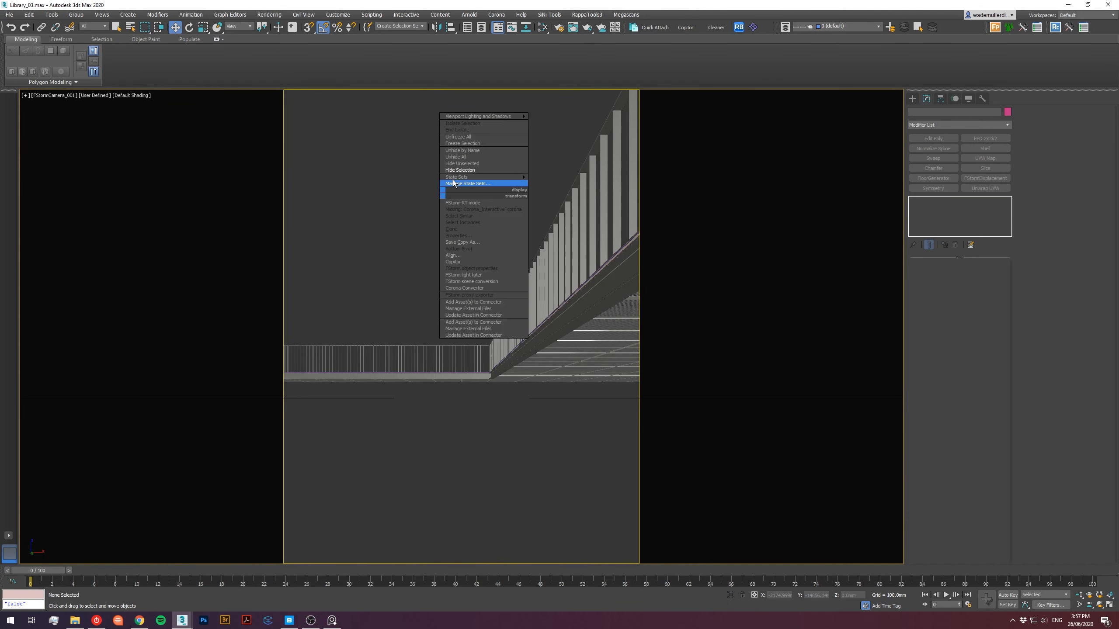
click(464, 158)
click(600, 337)
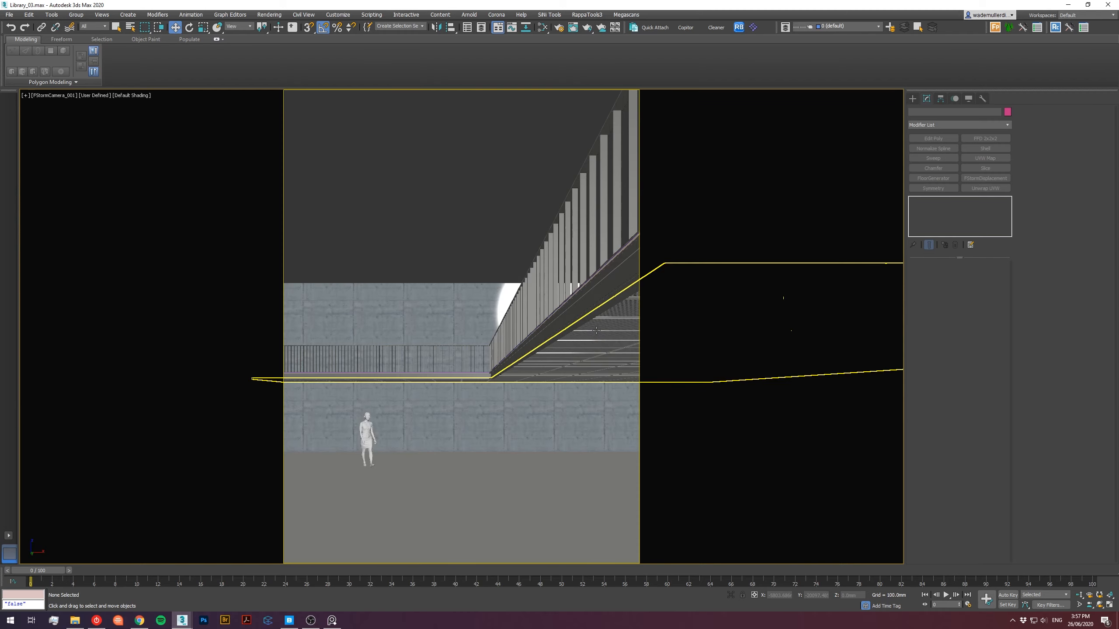
Make the Ceiling layer visible and save the scene.
click(785, 27)
click(721, 185)
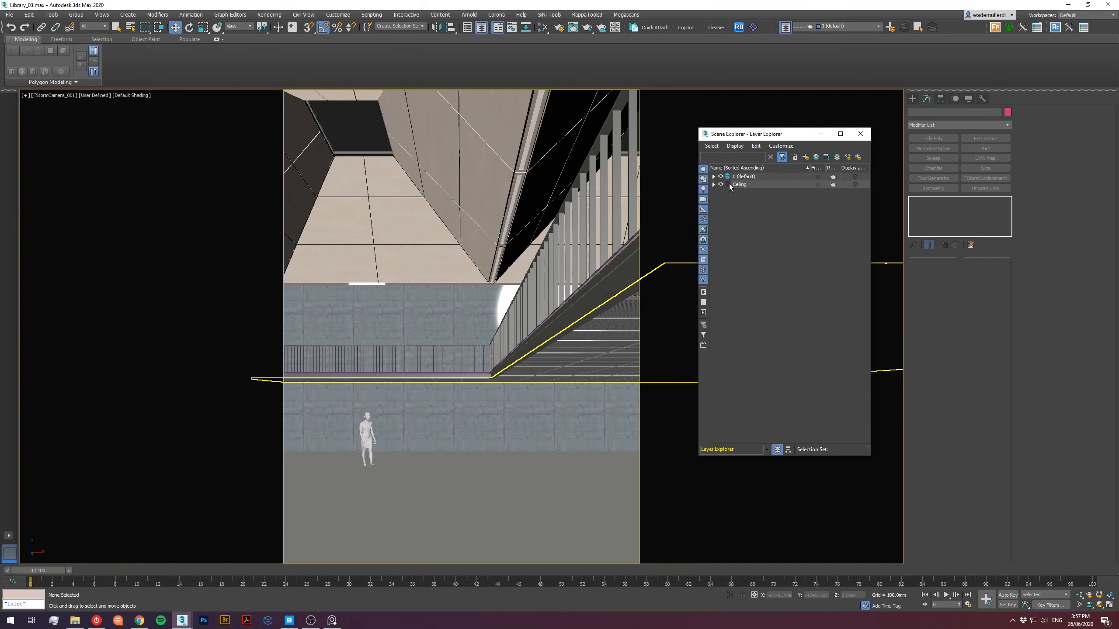
click(859, 134)
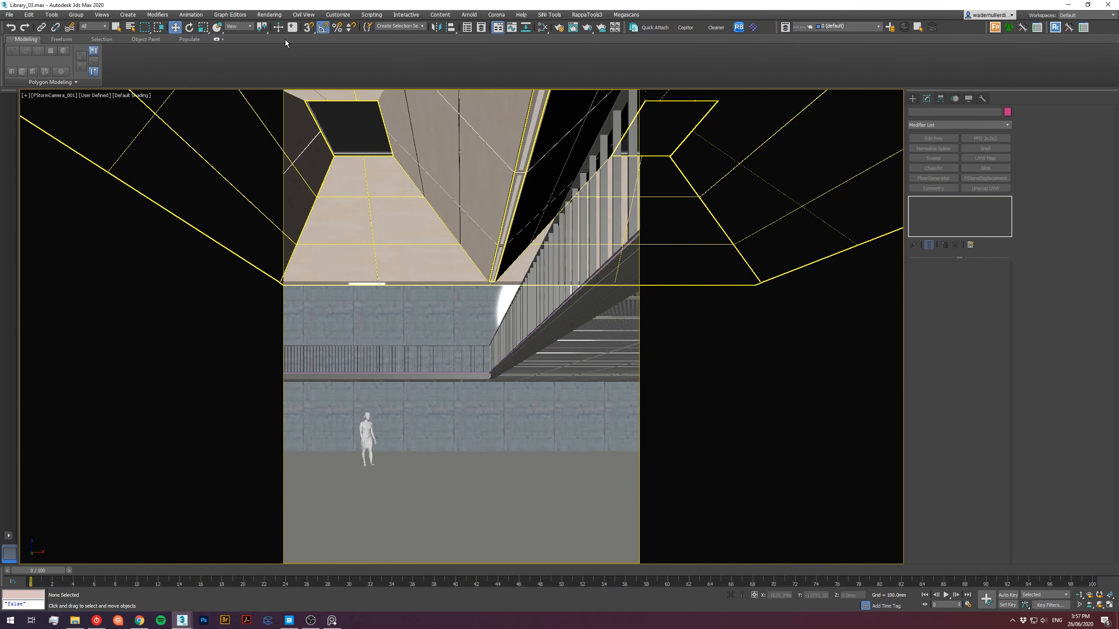
click(2, 15)
click(35, 84)
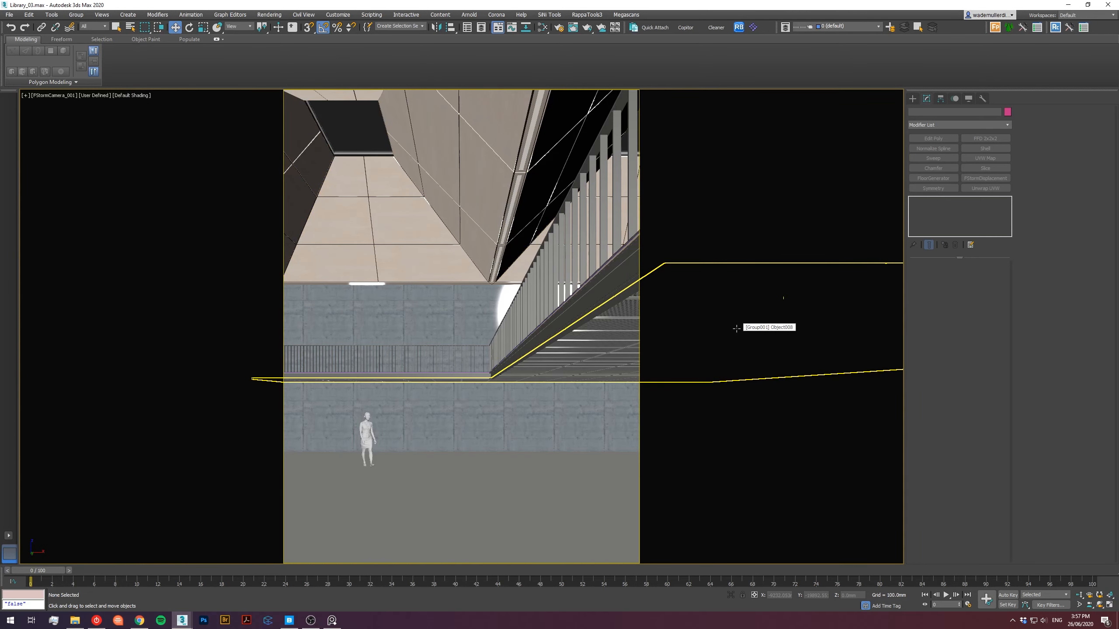
Run an FStorm RT render of the camera view and examine the mesh panels under the slab up close.
right_click(561, 287)
click(579, 296)
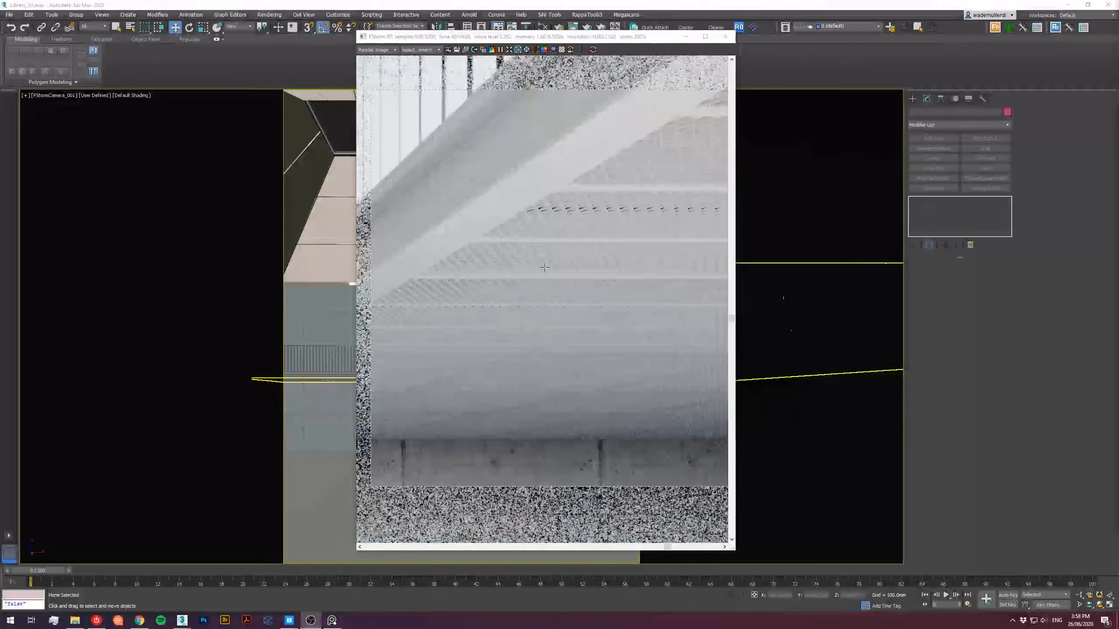
scroll(578, 230, up, 3)
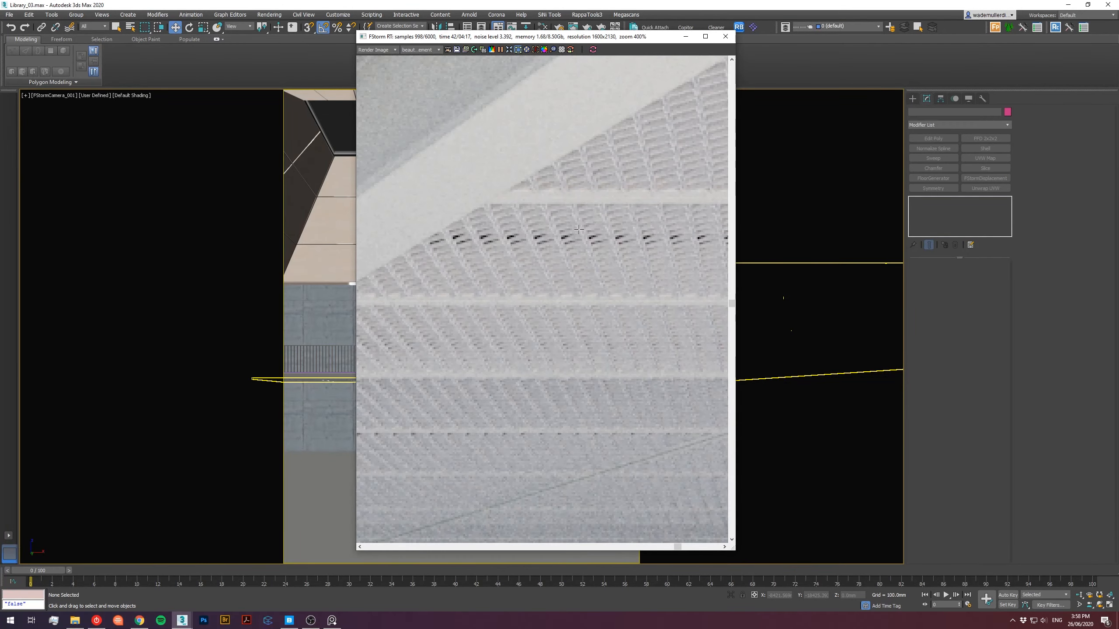
scroll(579, 229, down, 2)
scroll(579, 230, up, 5)
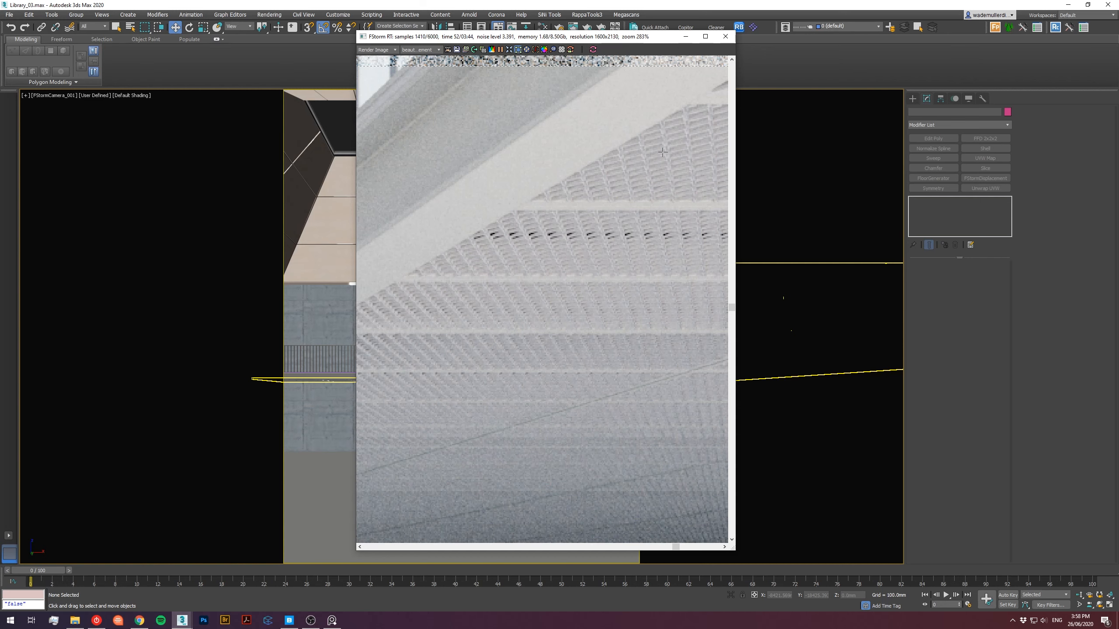
click(726, 37)
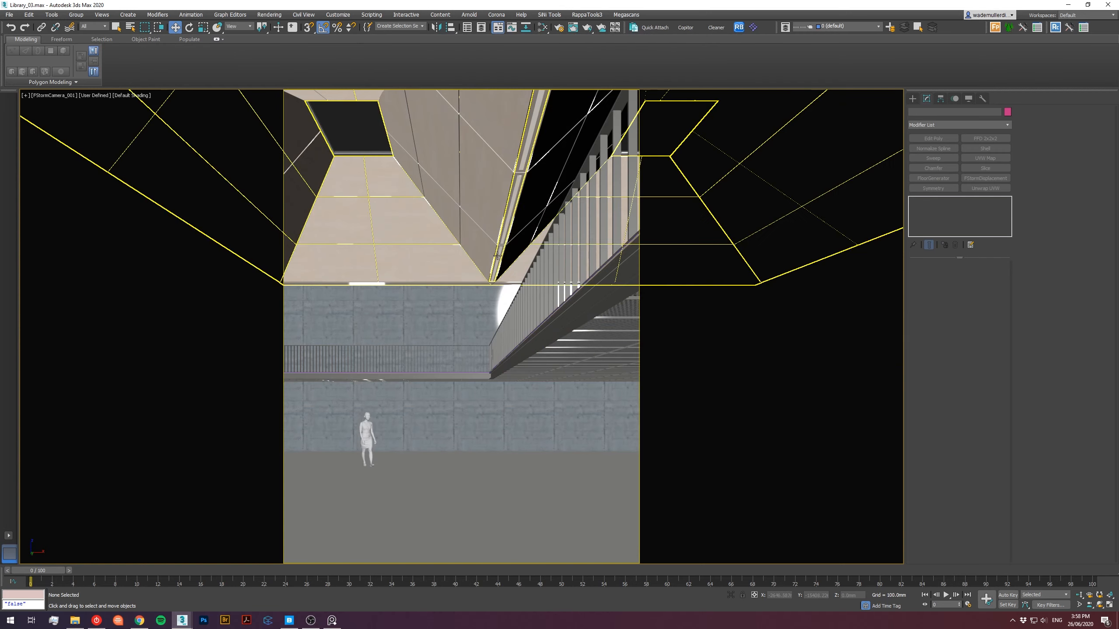
Isolate the ceiling beam-grid group with the mesh panels and bring its outer corner panel up close in perspective.
click(625, 311)
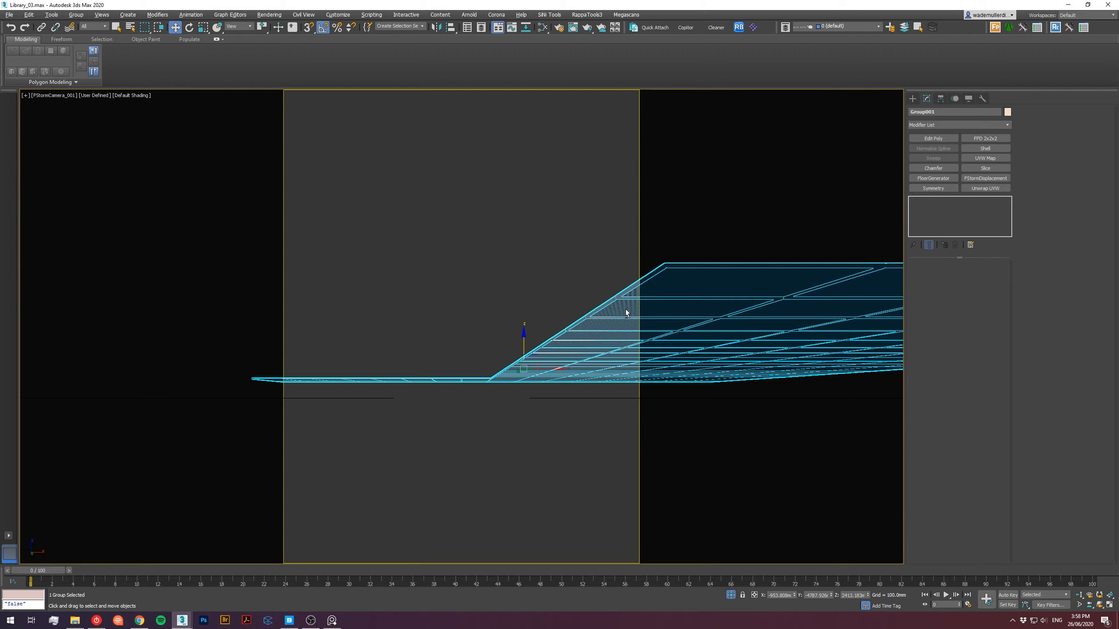
key(shift+f)
key(p)
key(z)
alt+middle_drag(645, 338, 660, 389)
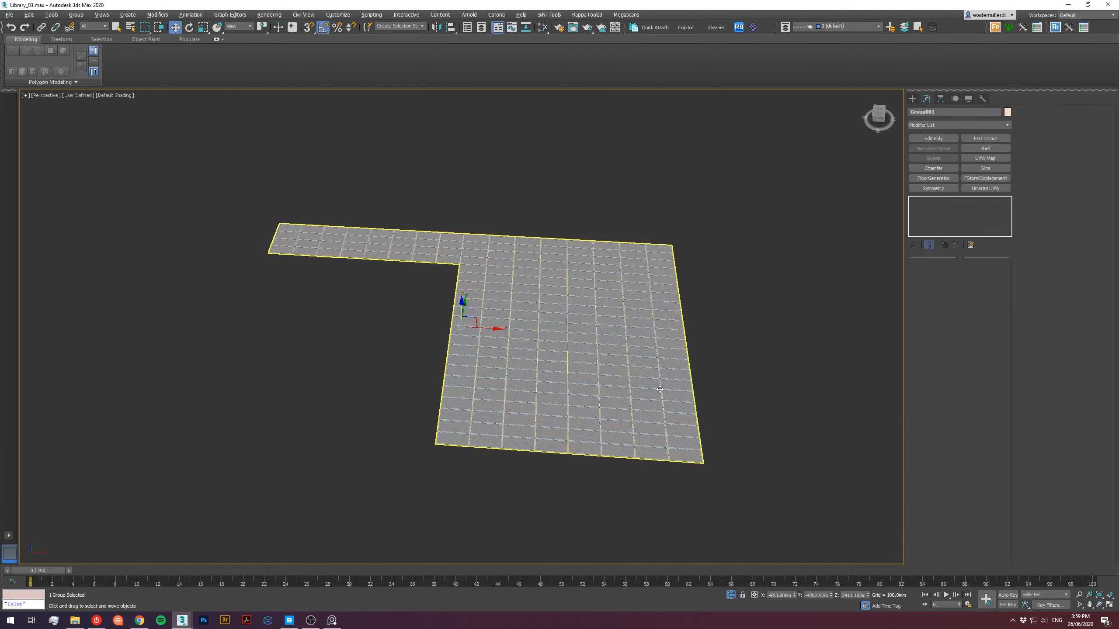
scroll(619, 440, up, 5)
middle_drag(780, 495, 590, 398)
scroll(602, 362, up, 5)
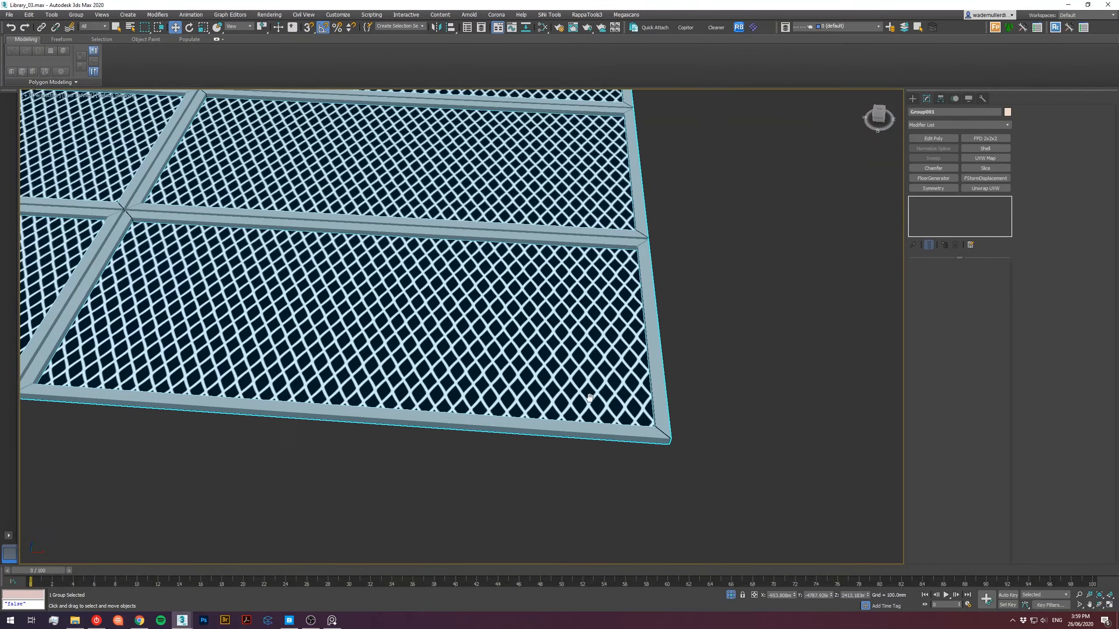
Open the beam-grid group and assign the White metal material to the mesh panel object inside it.
click(911, 100)
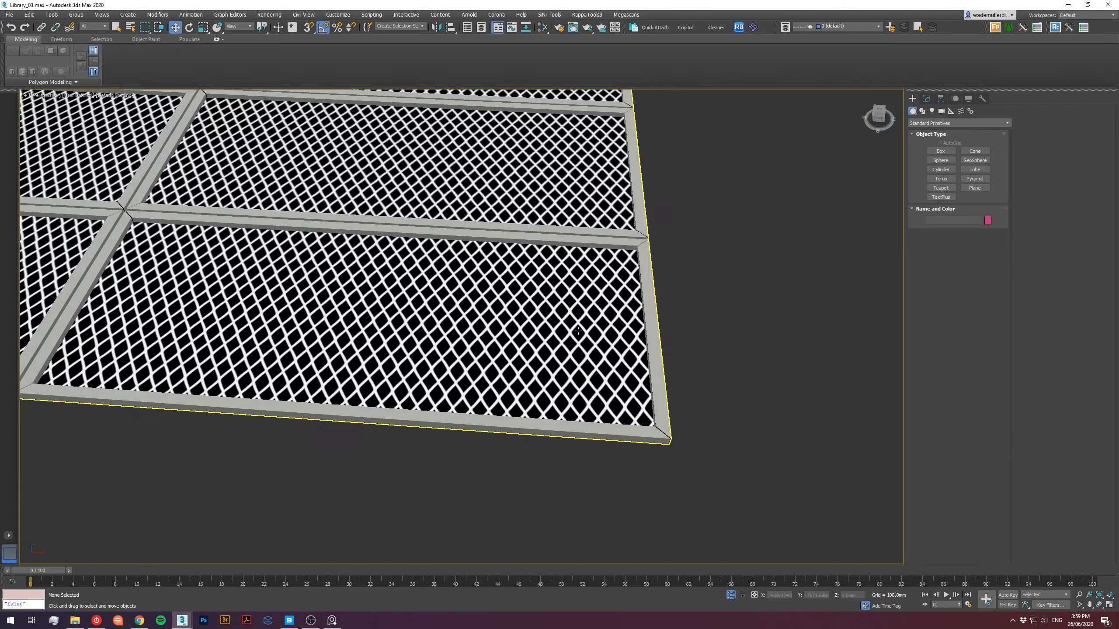
click(93, 29)
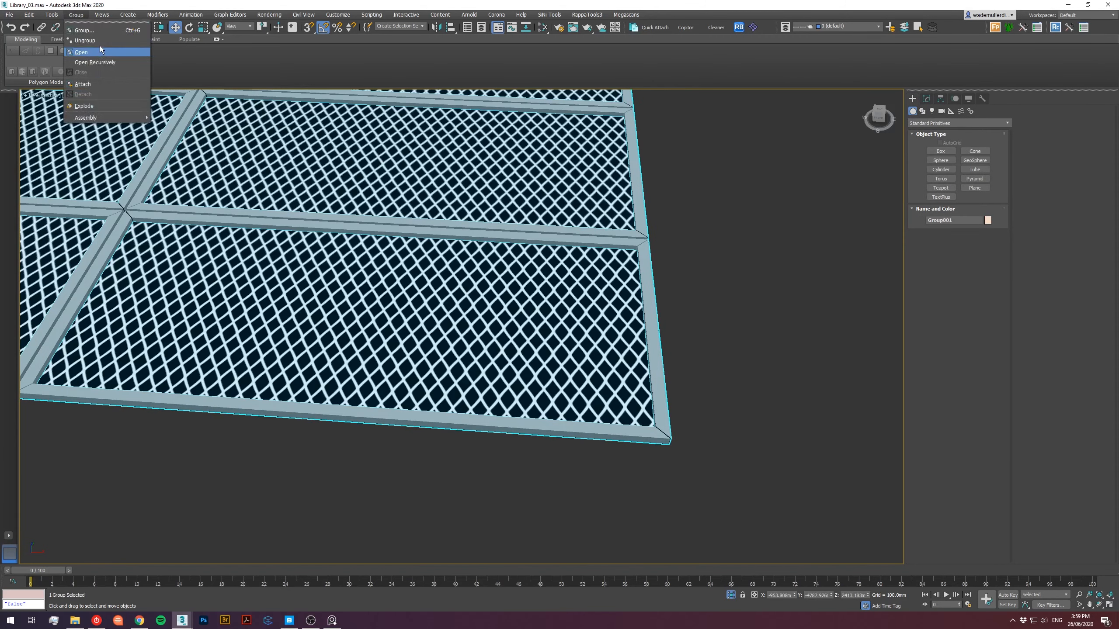
click(680, 242)
click(480, 316)
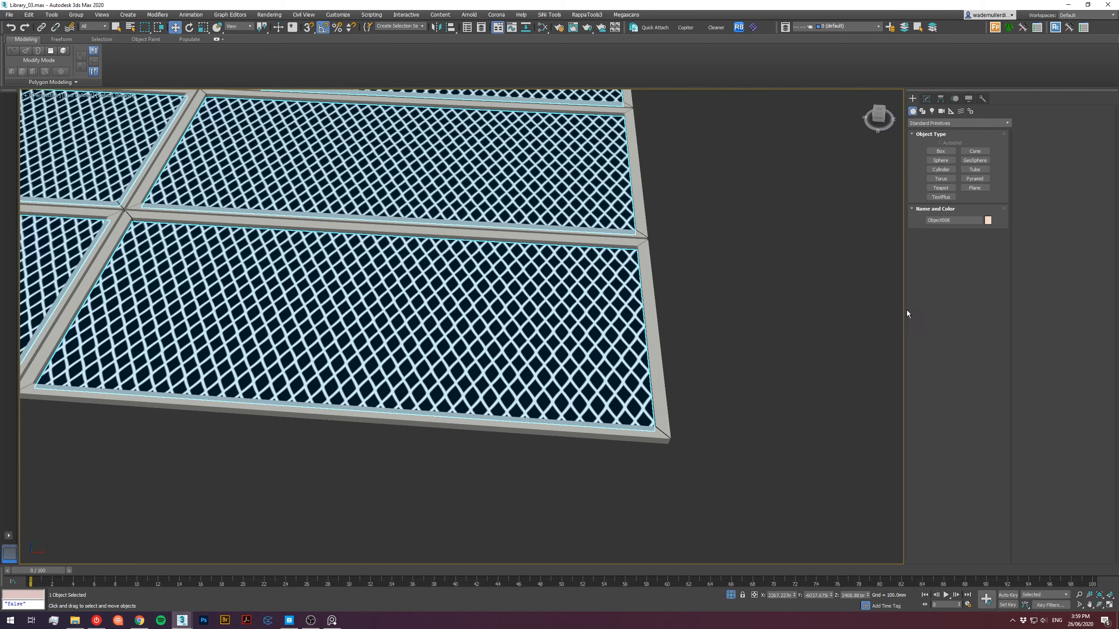
key(m)
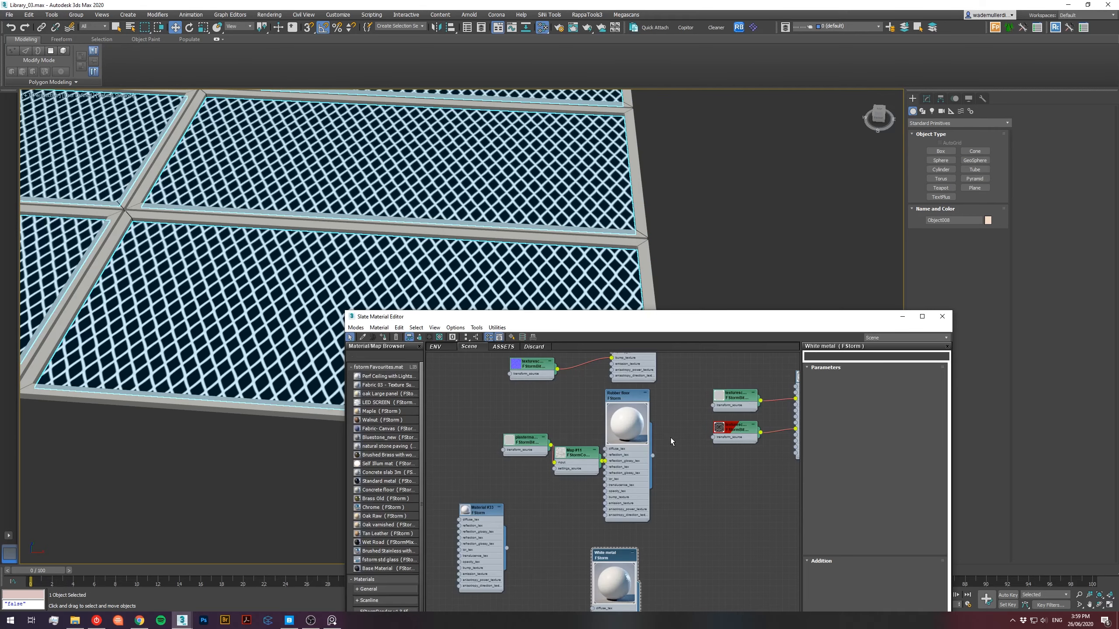
click(382, 337)
click(942, 317)
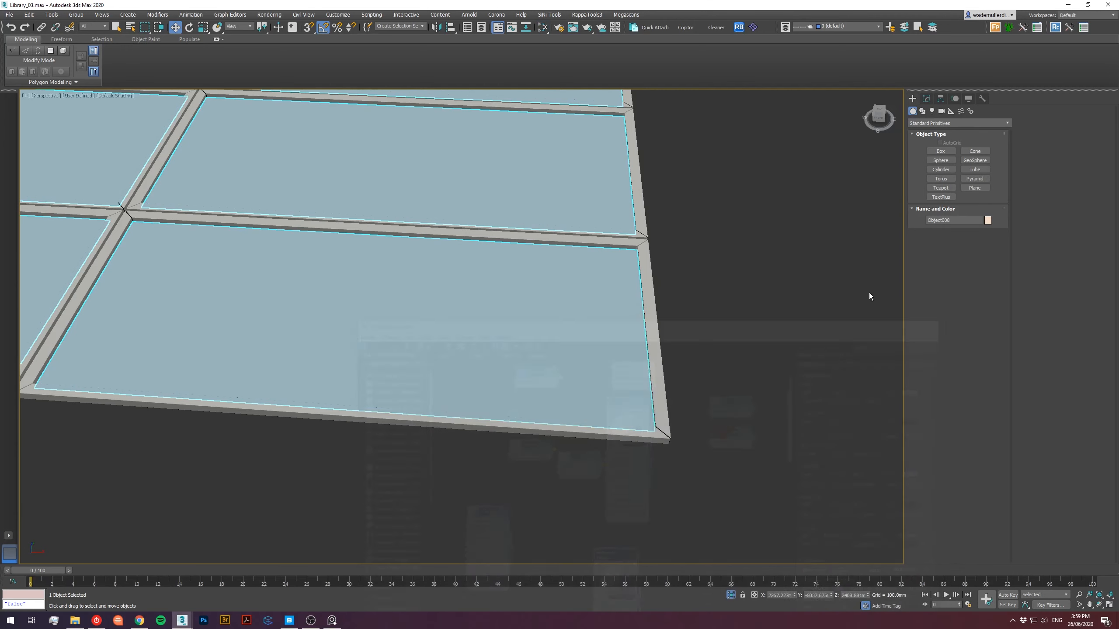
Delete the FStormDisplacement and UVW Map modifiers from the panel object.
click(927, 100)
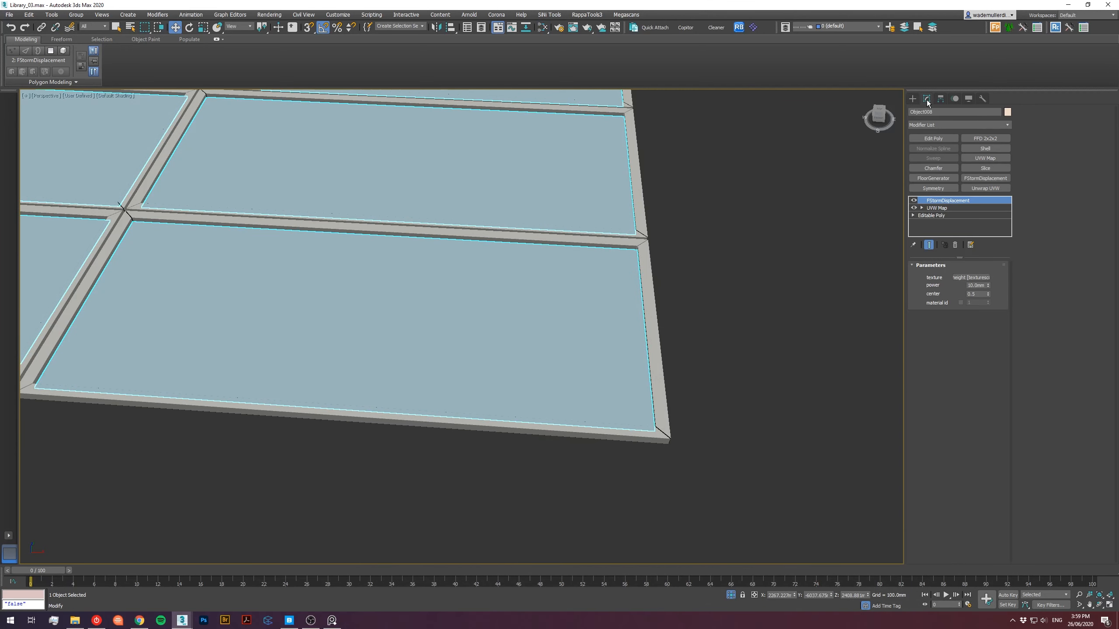
click(955, 245)
click(955, 245)
Connect the two short side edges of the outer corner panel with 11 segments.
click(948, 277)
alt+middle_drag(294, 330, 317, 403)
drag(388, 478, 624, 492)
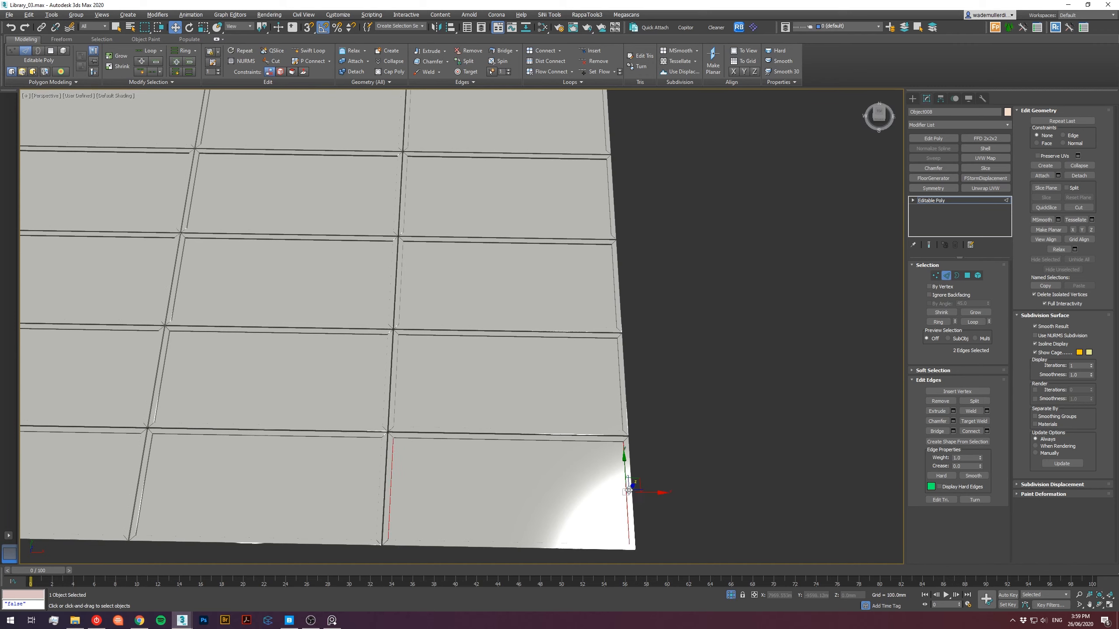
scroll(628, 489, up, 5)
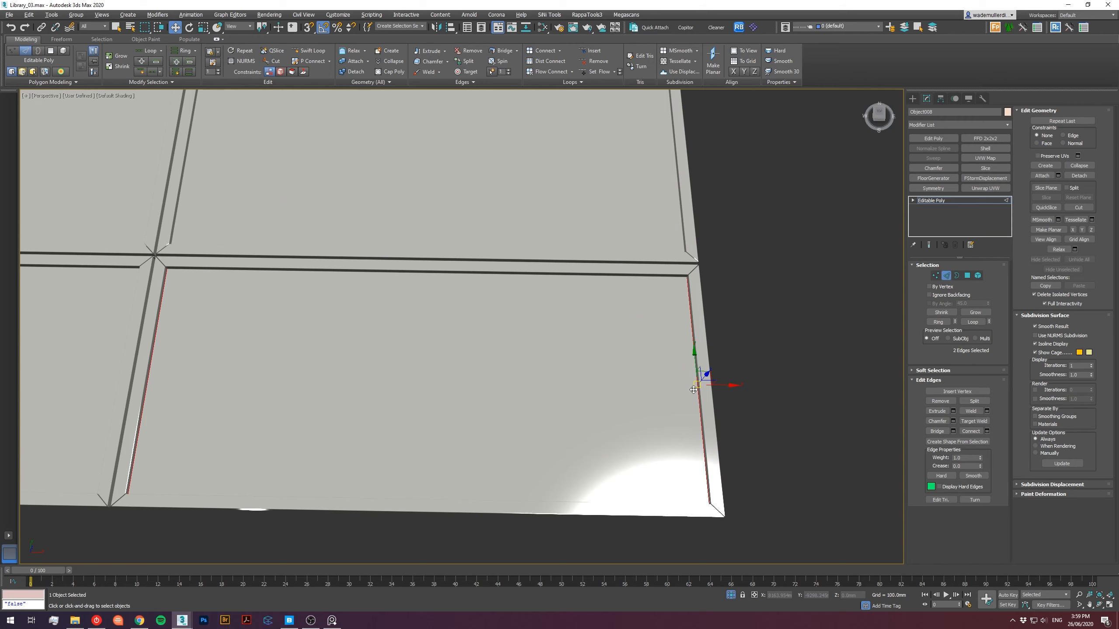
click(987, 431)
drag(468, 331, 470, 323)
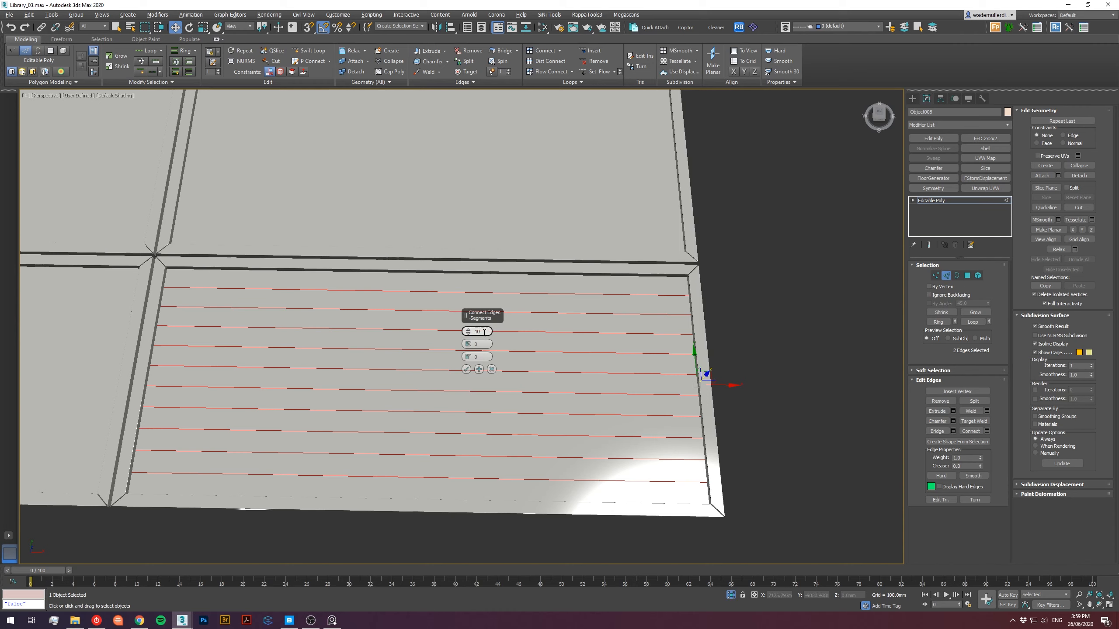
drag(468, 334, 468, 329)
click(466, 370)
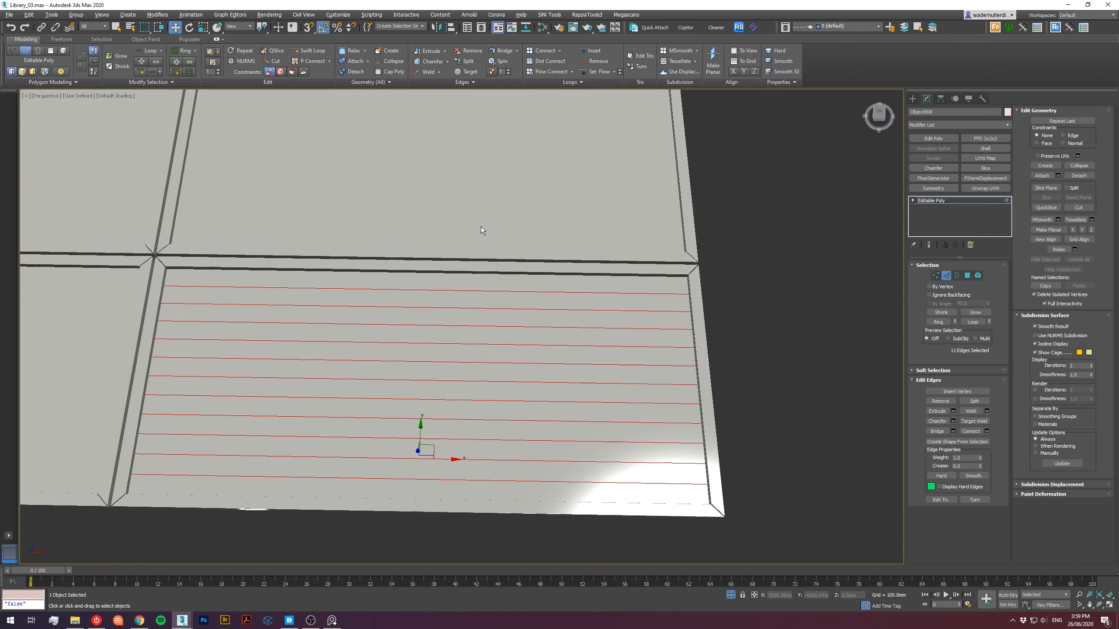
Connect the corner panel's lengthwise edges with 23 segments, with edged faces shown.
ctrl+drag(516, 551, 517, 552)
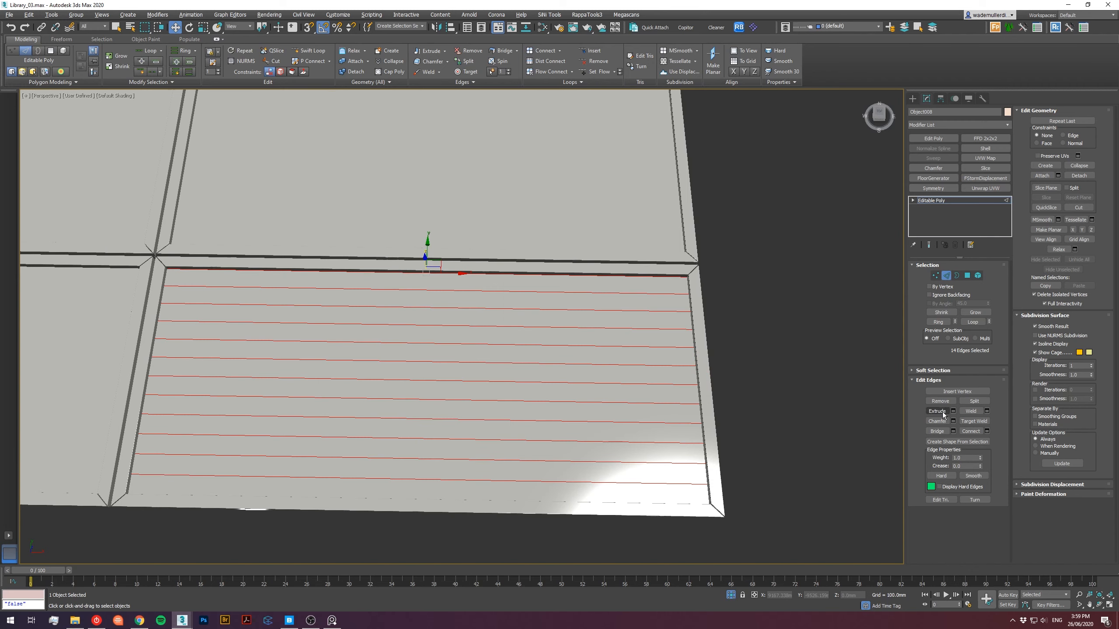
click(987, 431)
middle_drag(584, 383, 610, 345)
key(F3)
key(F3)
key(F4)
drag(467, 337, 477, 311)
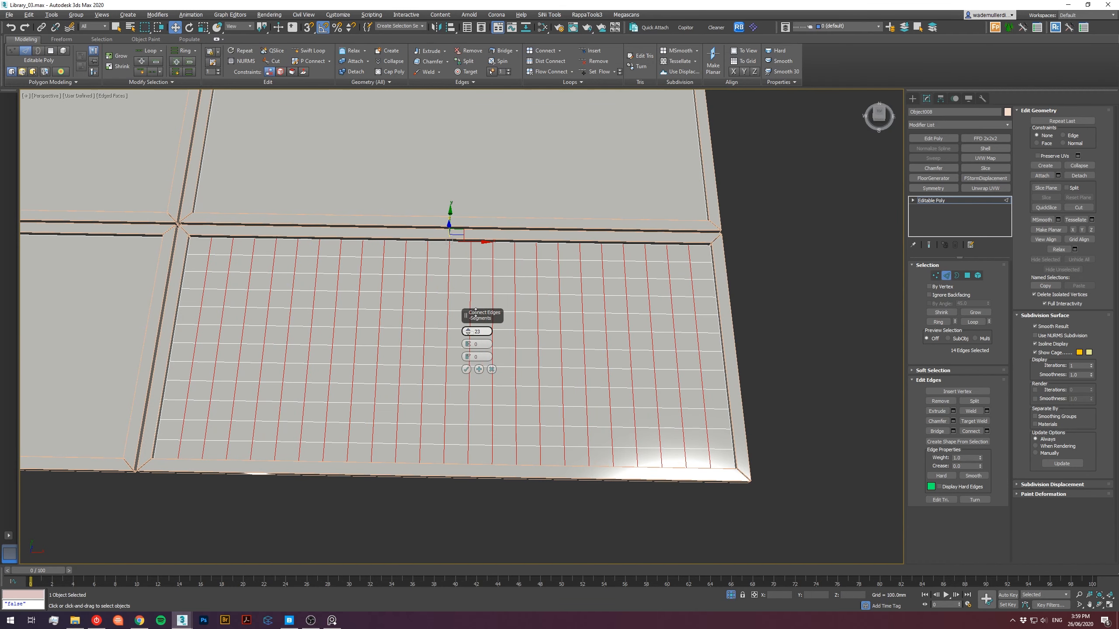
click(465, 369)
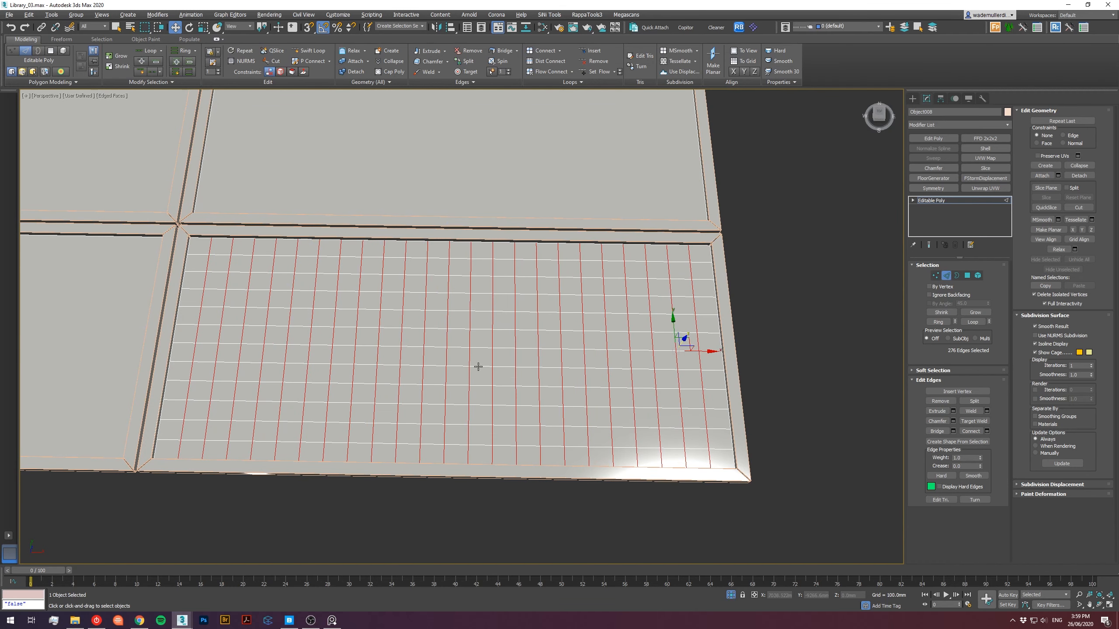
Select all inner grid edges of the corner panel in the top view and create a linear shape from them.
key(t)
key(z)
scroll(390, 329, down, 3)
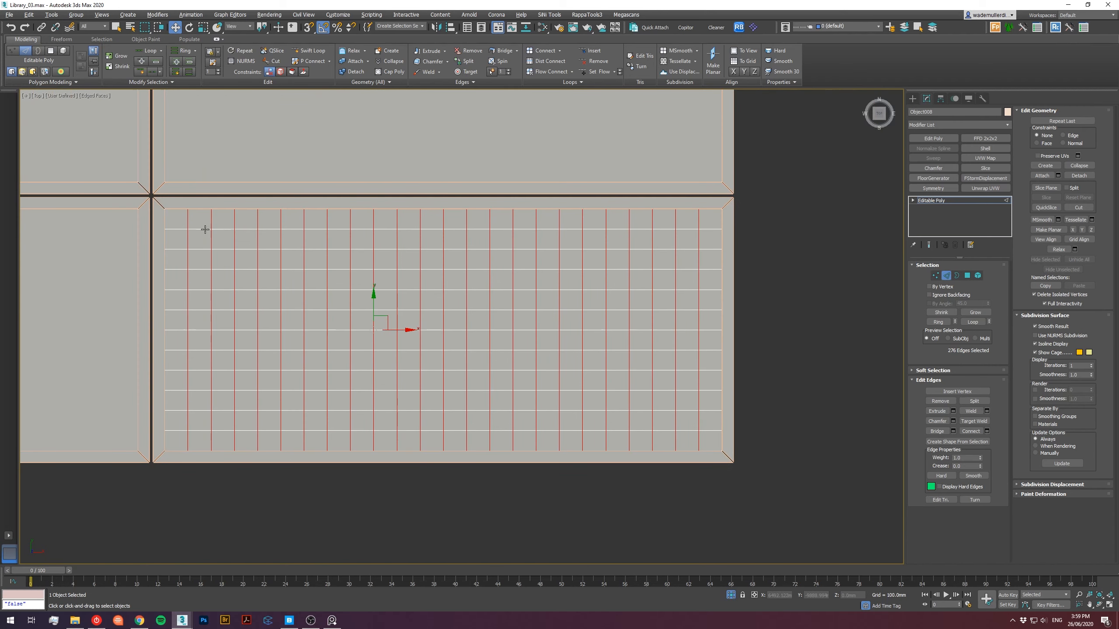
drag(721, 437, 721, 438)
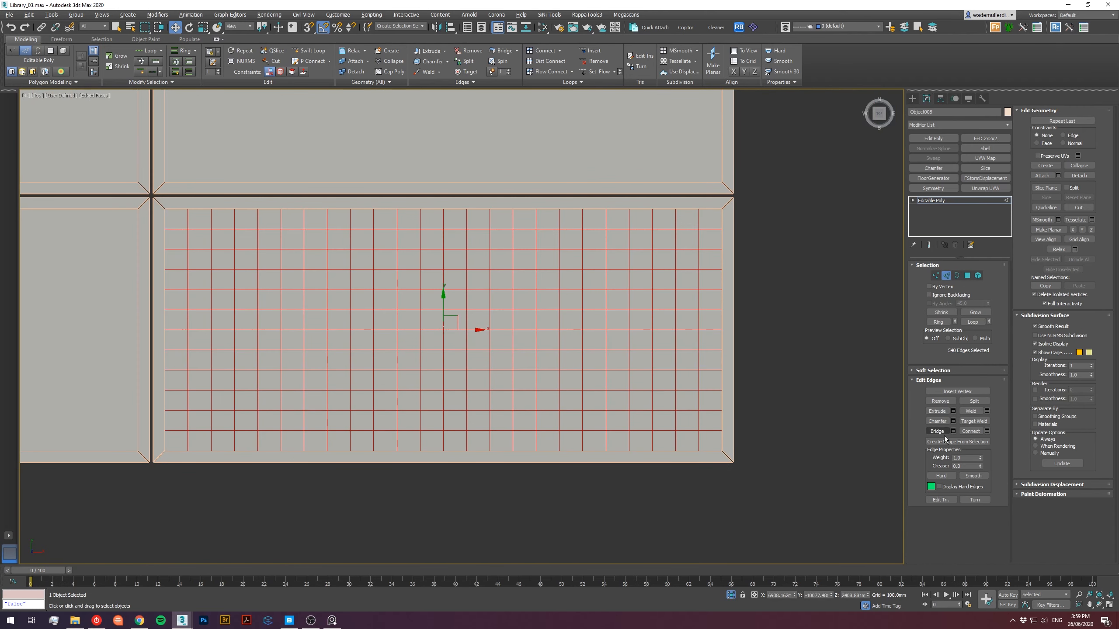
click(967, 442)
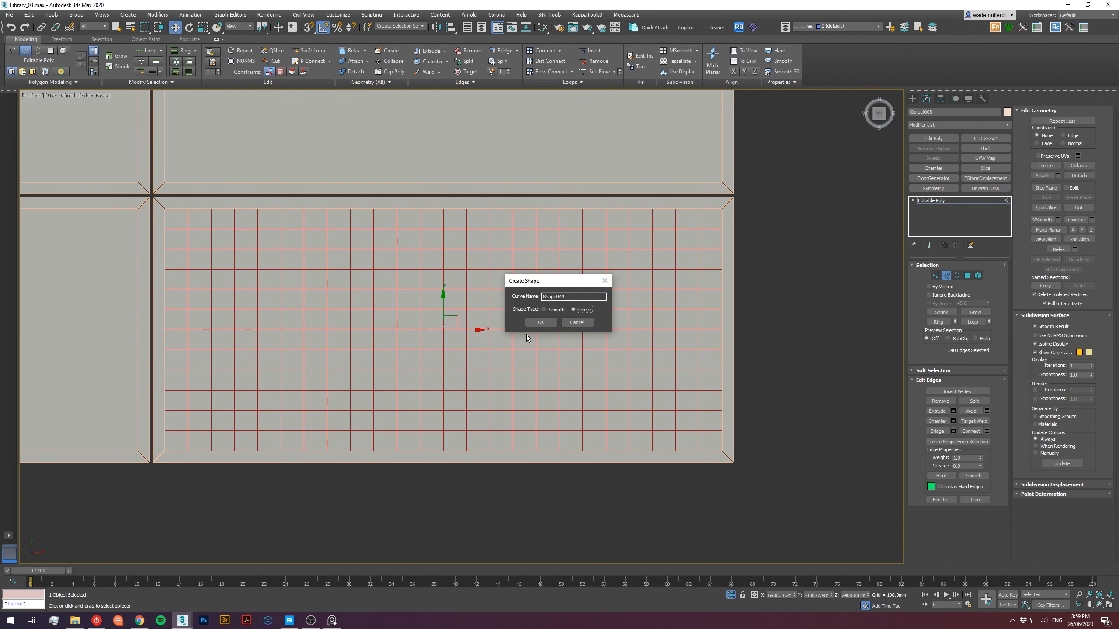
click(541, 322)
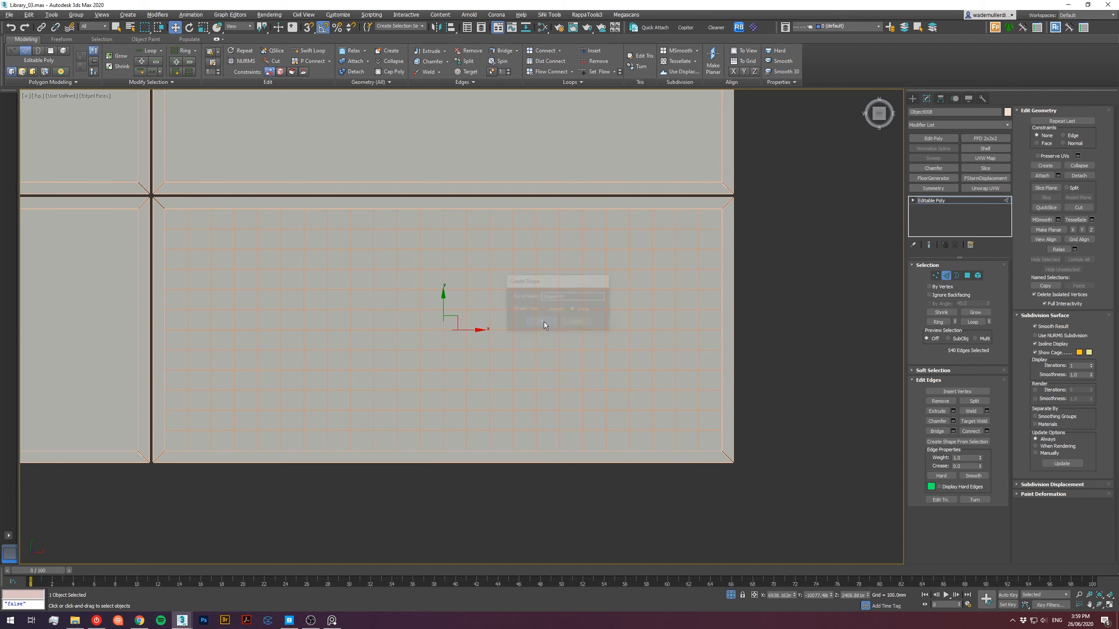
Hide the solid panel object and select the new grid shape inside the corner frame.
click(949, 278)
click(737, 293)
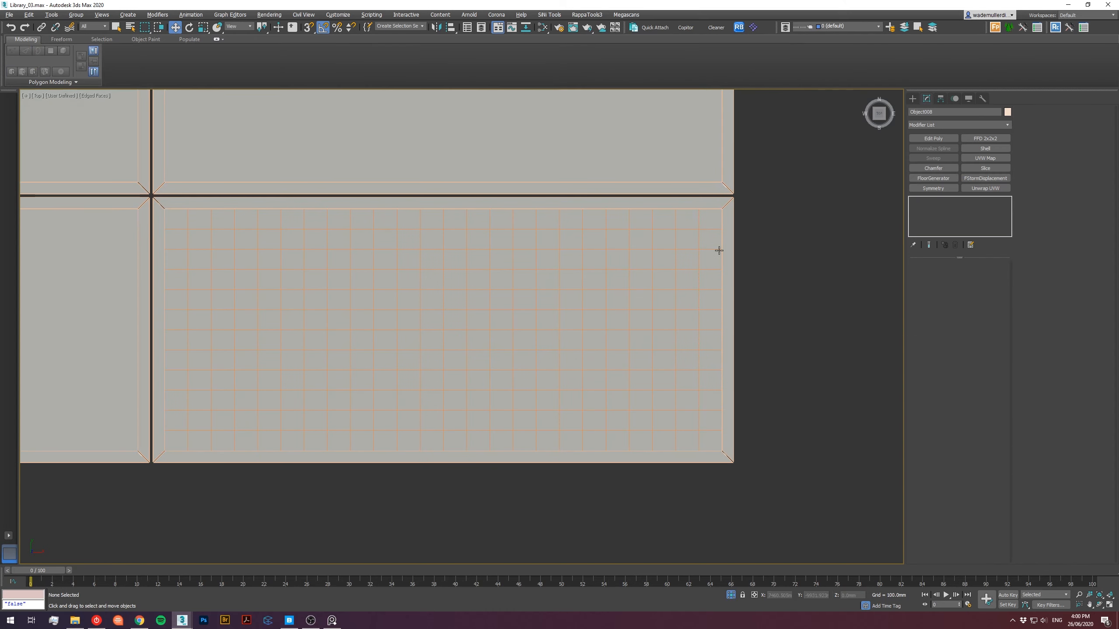
click(709, 224)
right_click(709, 226)
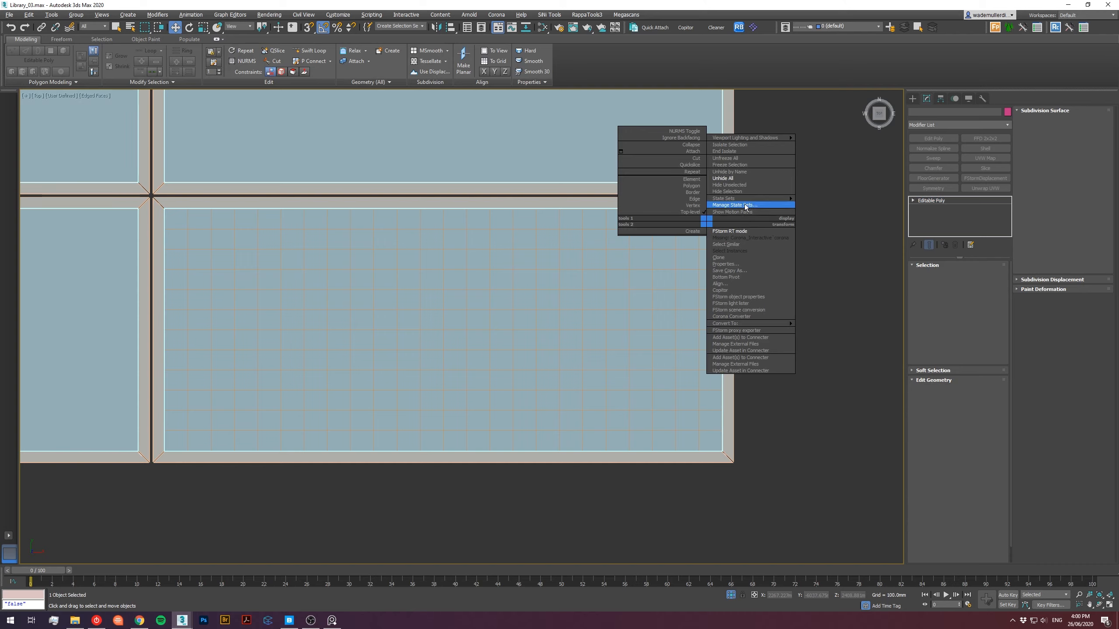
click(742, 191)
click(706, 226)
key(p)
alt+middle_drag(628, 297, 655, 251)
scroll(610, 283, up, 8)
scroll(619, 280, down, 4)
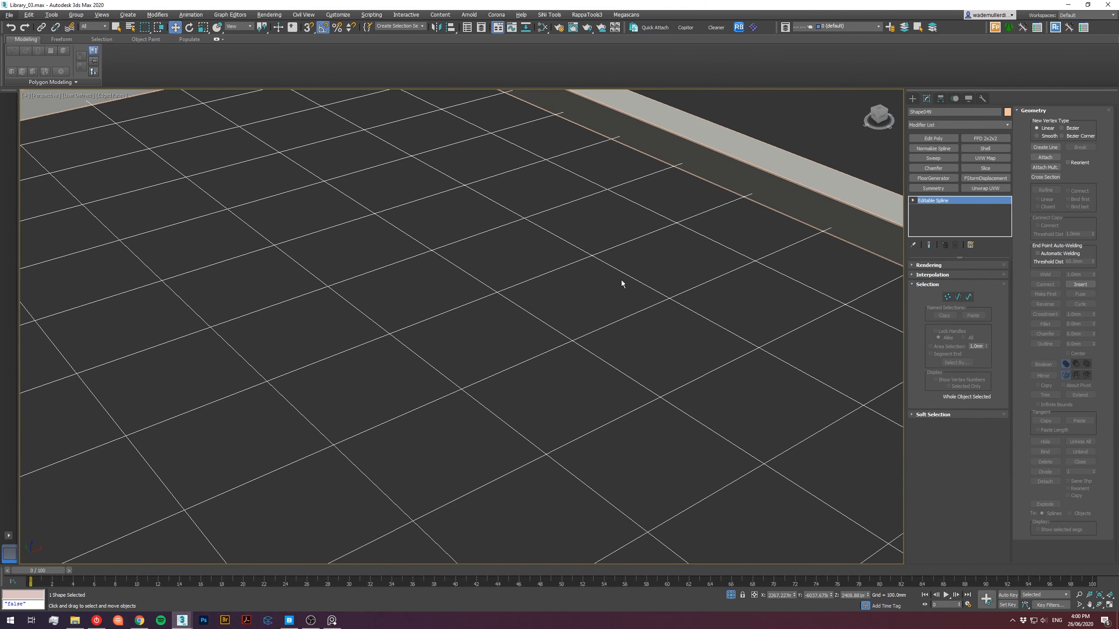
scroll(620, 280, down, 6)
scroll(633, 270, up, 2)
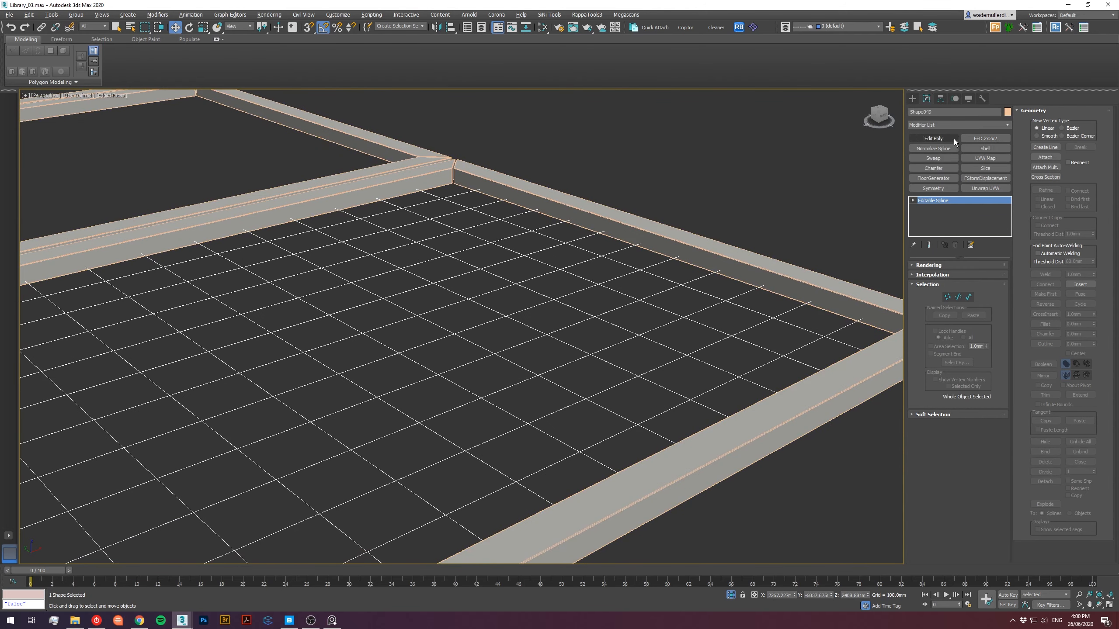
Add an Extrude modifier to the grid shape with an amount of 15 mm.
click(936, 124)
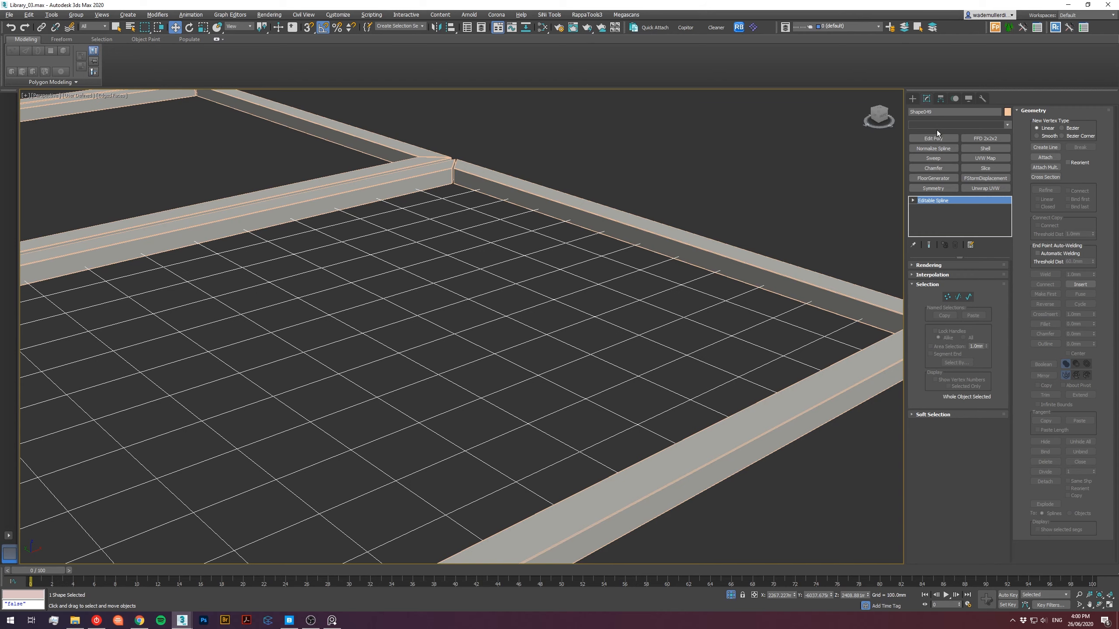
text(esh)
click(932, 170)
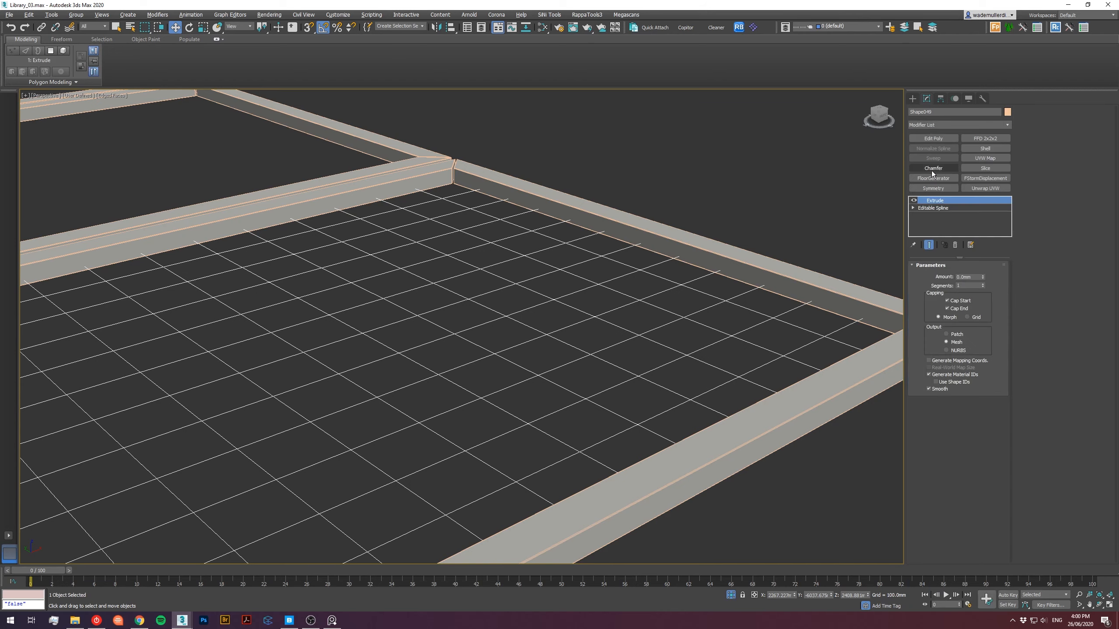
drag(983, 277, 983, 273)
middle_drag(526, 375, 505, 304)
scroll(536, 367, down, 3)
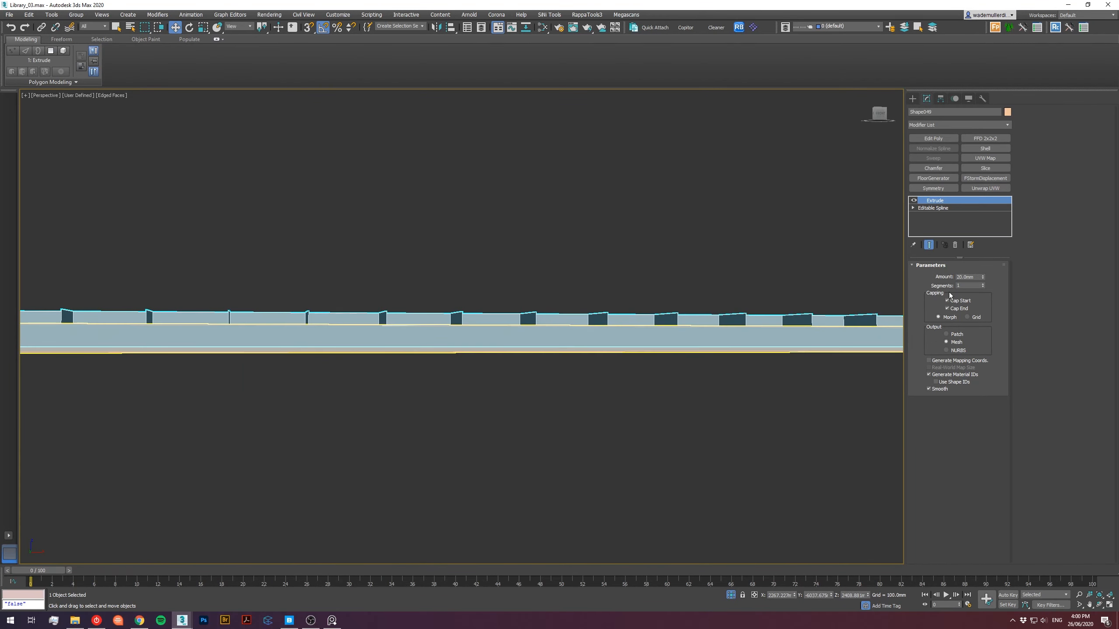
text(15)
key(Return)
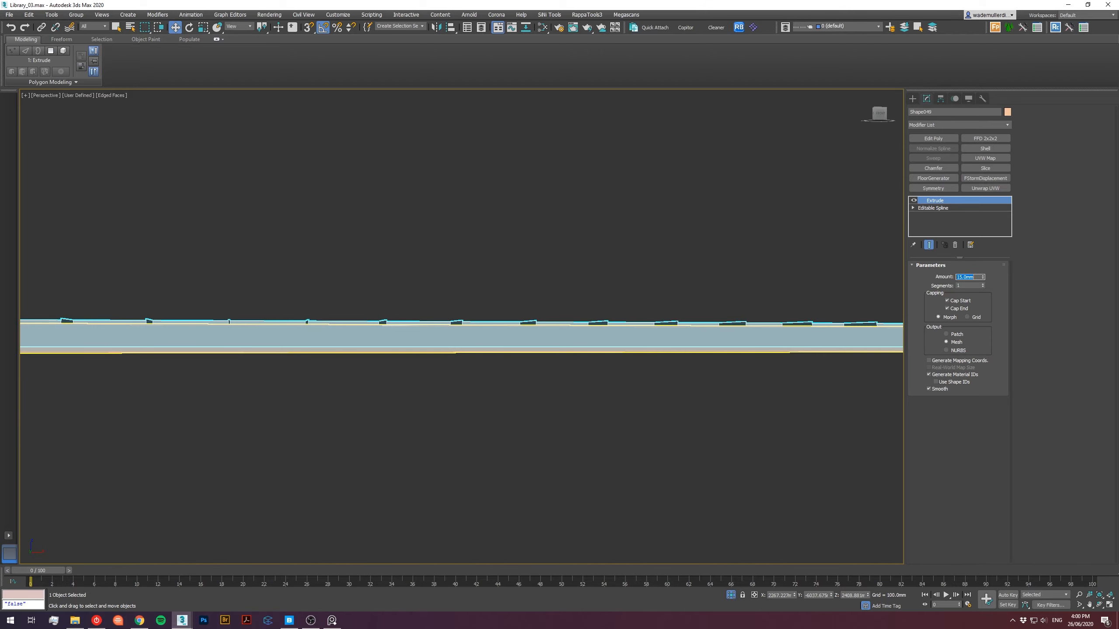
Center the extruded grid's pivot to the object.
alt+middle_drag(567, 337, 527, 383)
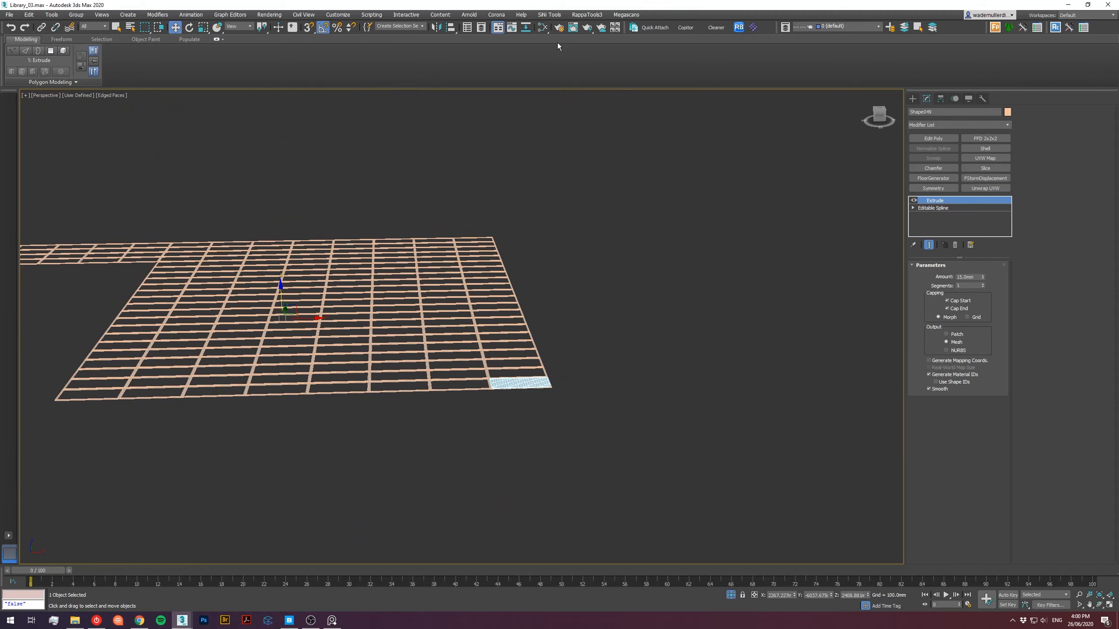
click(940, 99)
click(958, 158)
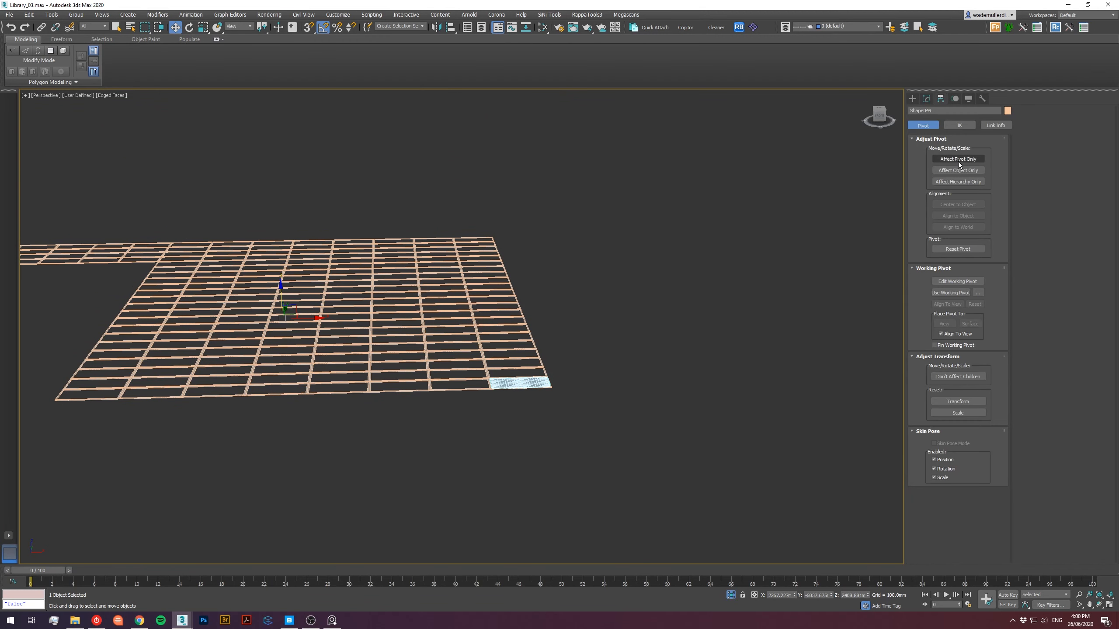
click(965, 203)
click(958, 159)
Move the extruded grid from the outer corner to the beam grid's inner edge, within the camera's view.
alt+middle_drag(631, 326, 529, 368)
drag(530, 369, 101, 178)
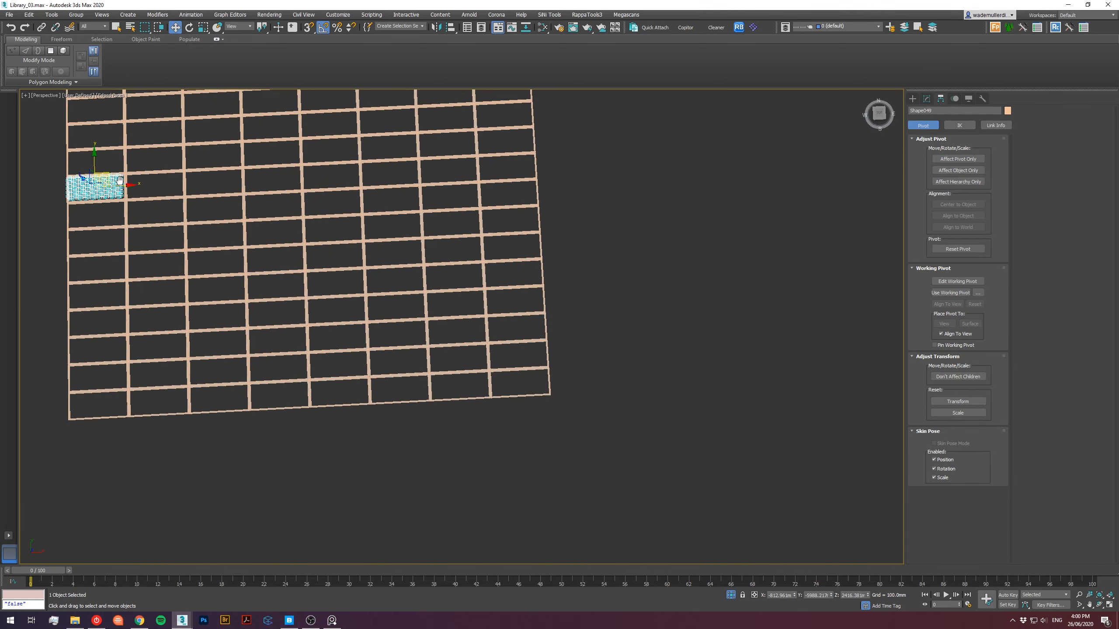
middle_drag(100, 177, 351, 210)
scroll(352, 210, up, 3)
key(c)
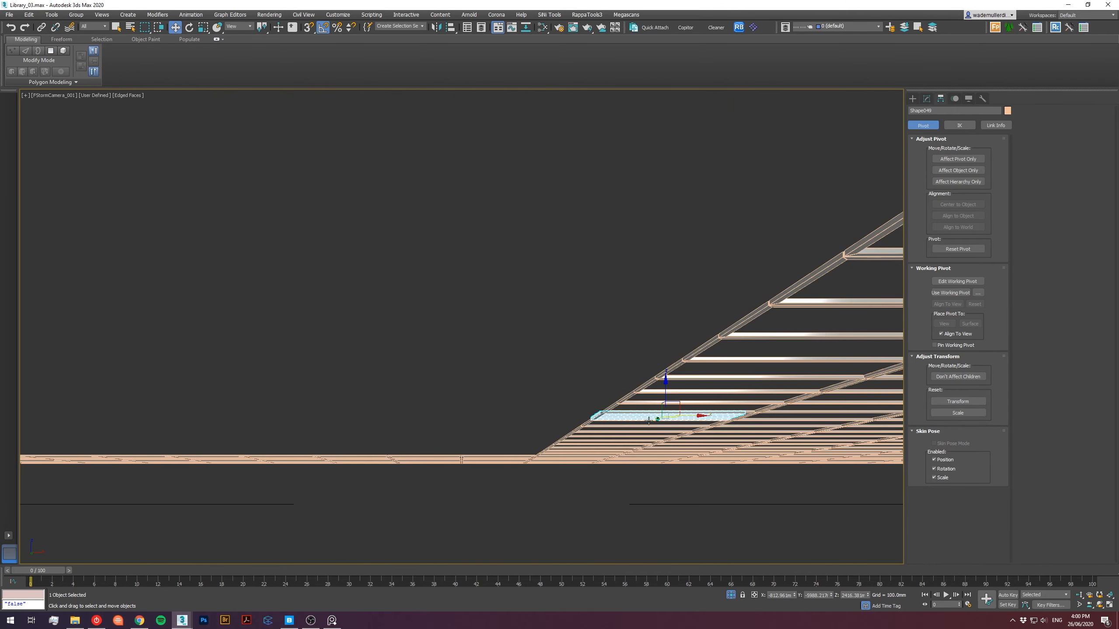
drag(658, 420, 787, 390)
key(shift+f)
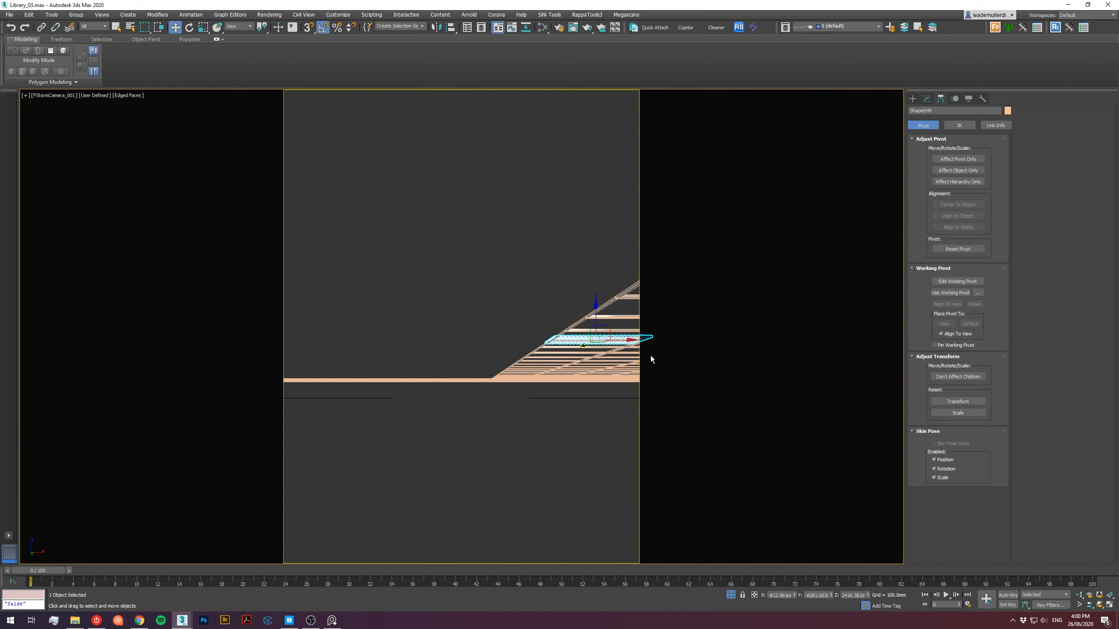
Reposition the extruded grid in the top view so it fits inside one frame bay, and return to the camera view.
key(p)
alt+middle_drag(650, 356, 476, 316)
key(shift+f)
key(t)
scroll(507, 322, up, 4)
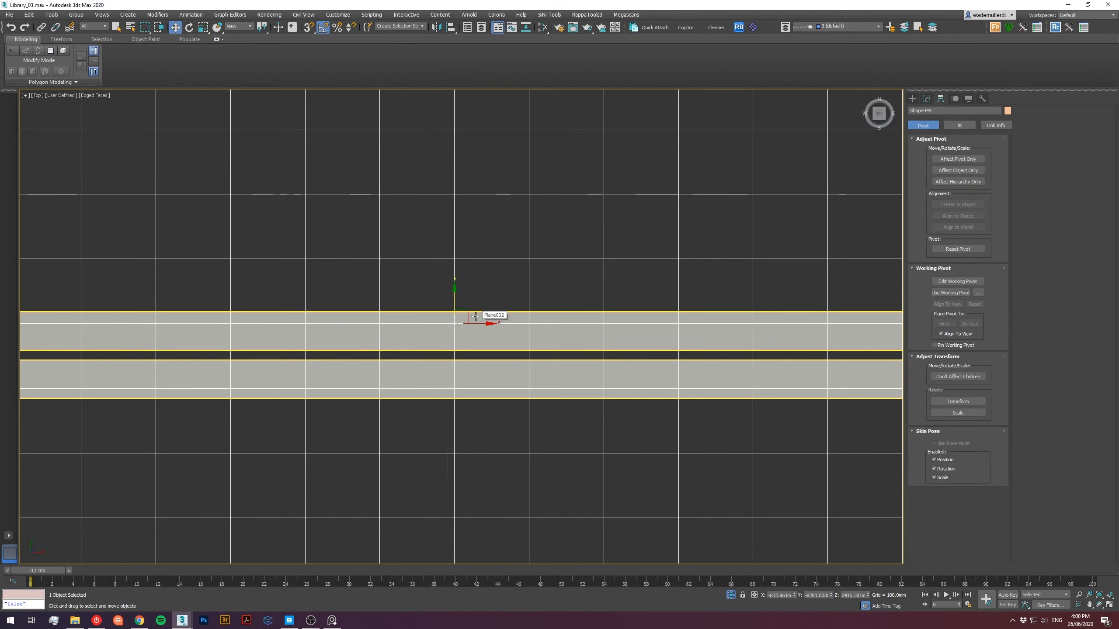
scroll(508, 323, down, 4)
drag(479, 313, 491, 462)
middle_drag(494, 452, 489, 303)
drag(485, 314, 493, 334)
key(c)
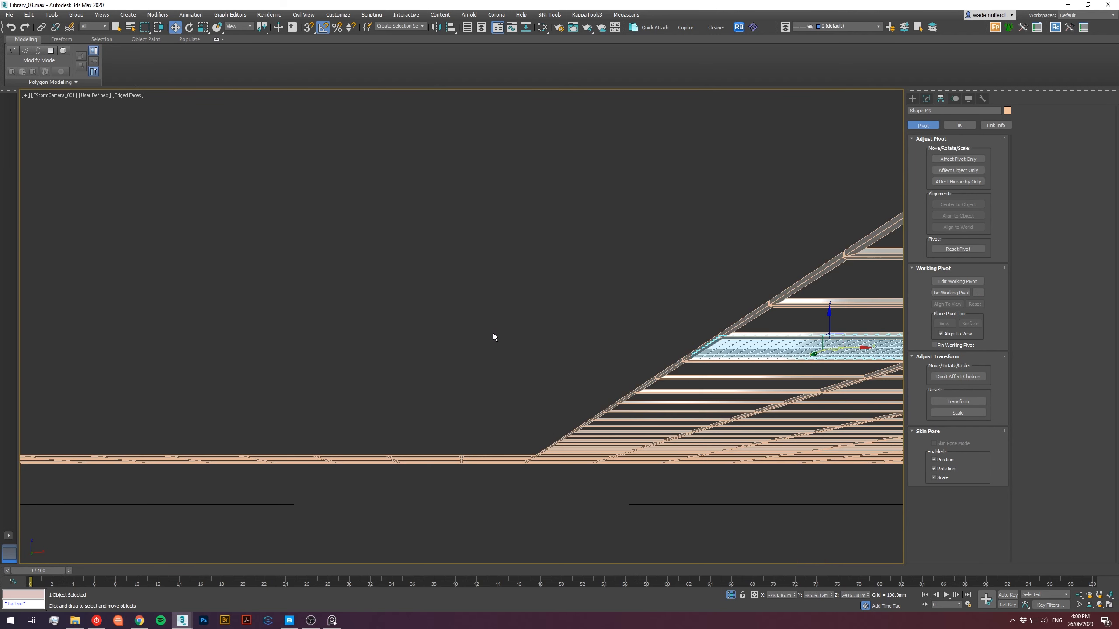
Reduce the grate panel's Extrude amount to 5 mm and end isolation to bring back the rest of the scene.
click(603, 280)
key(F4)
click(809, 356)
click(926, 99)
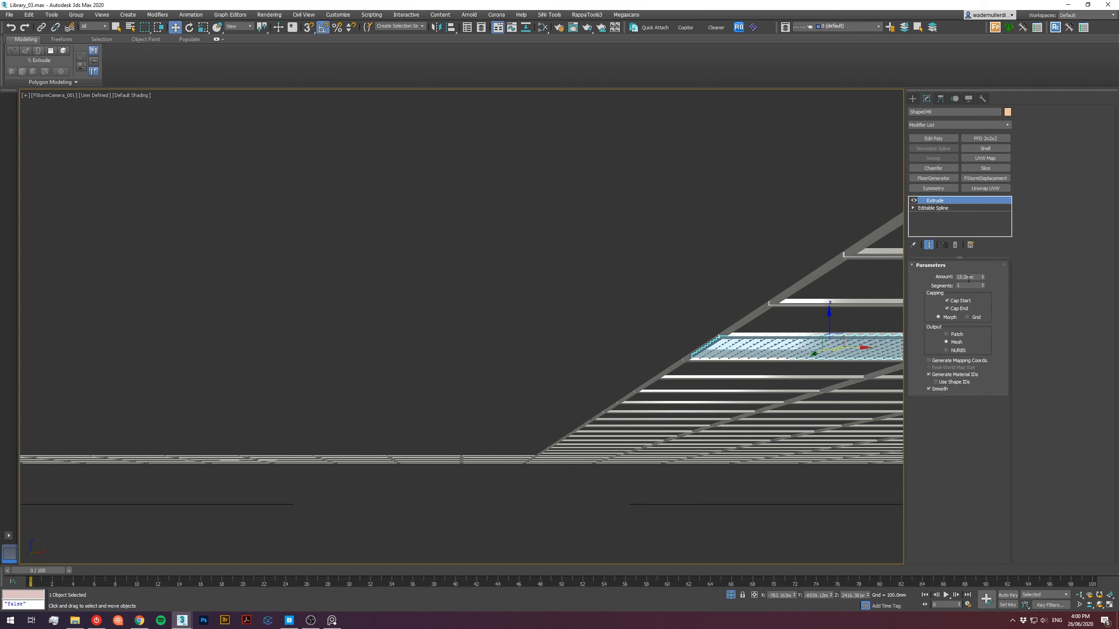
text(5)
key(Return)
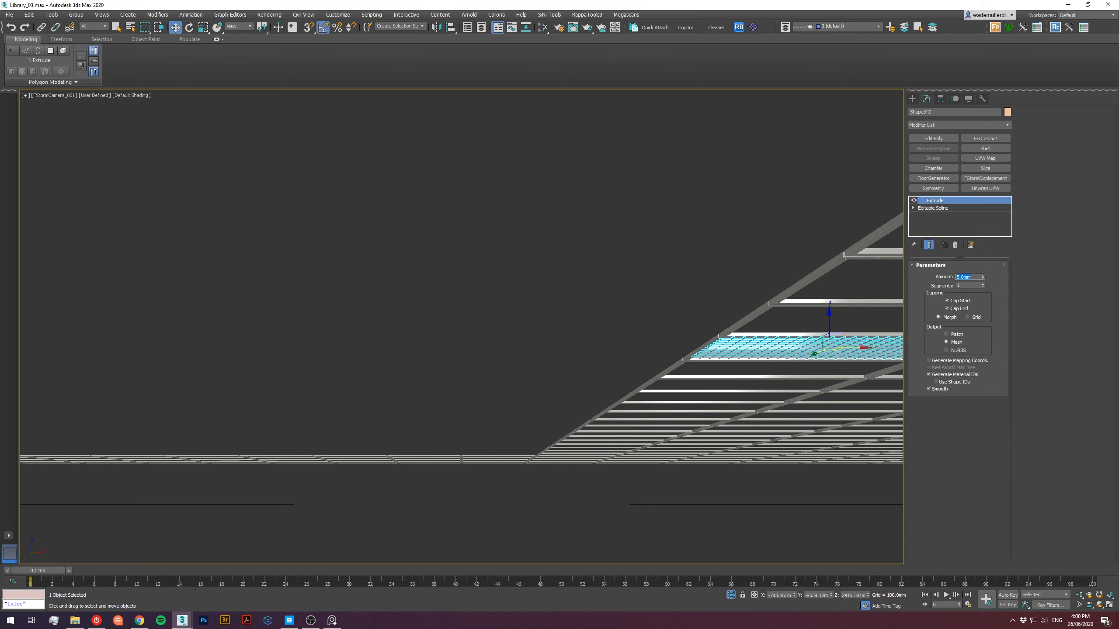
click(741, 247)
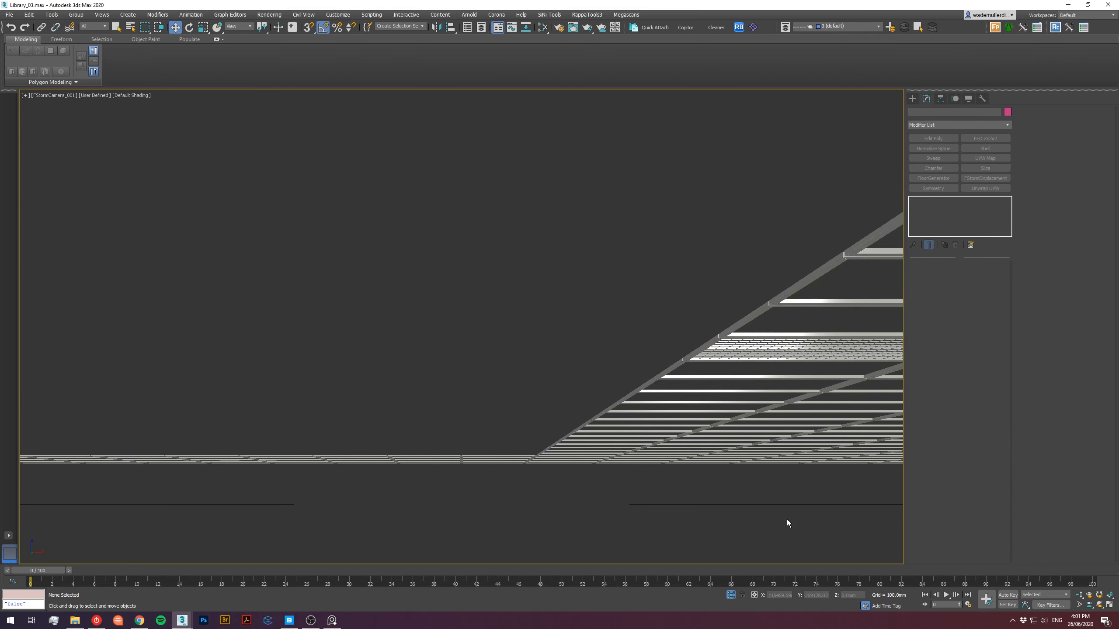
click(731, 596)
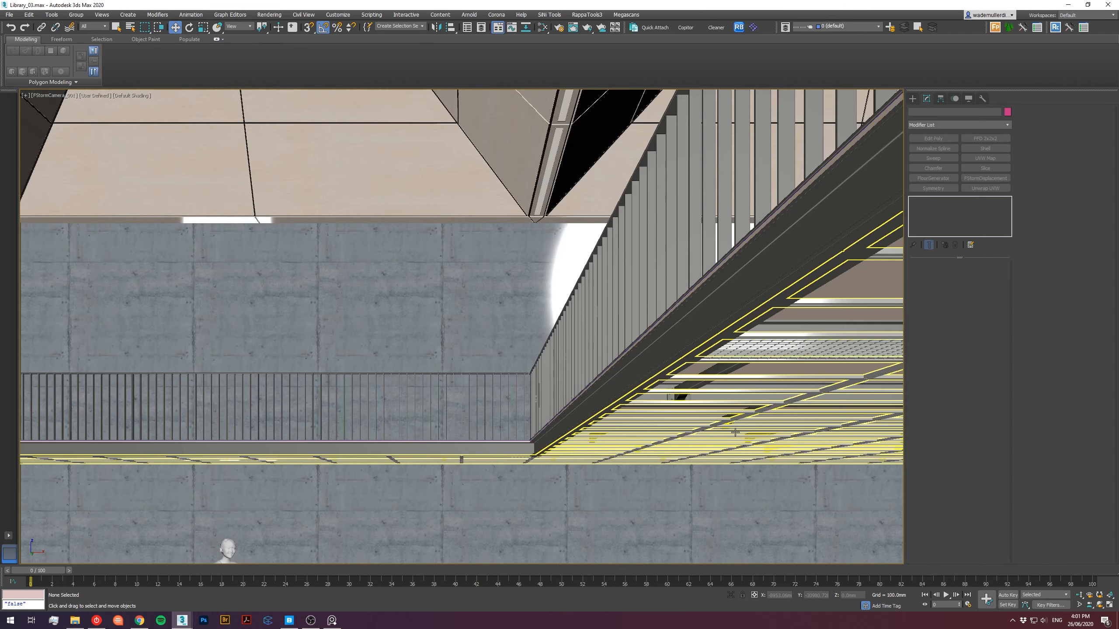
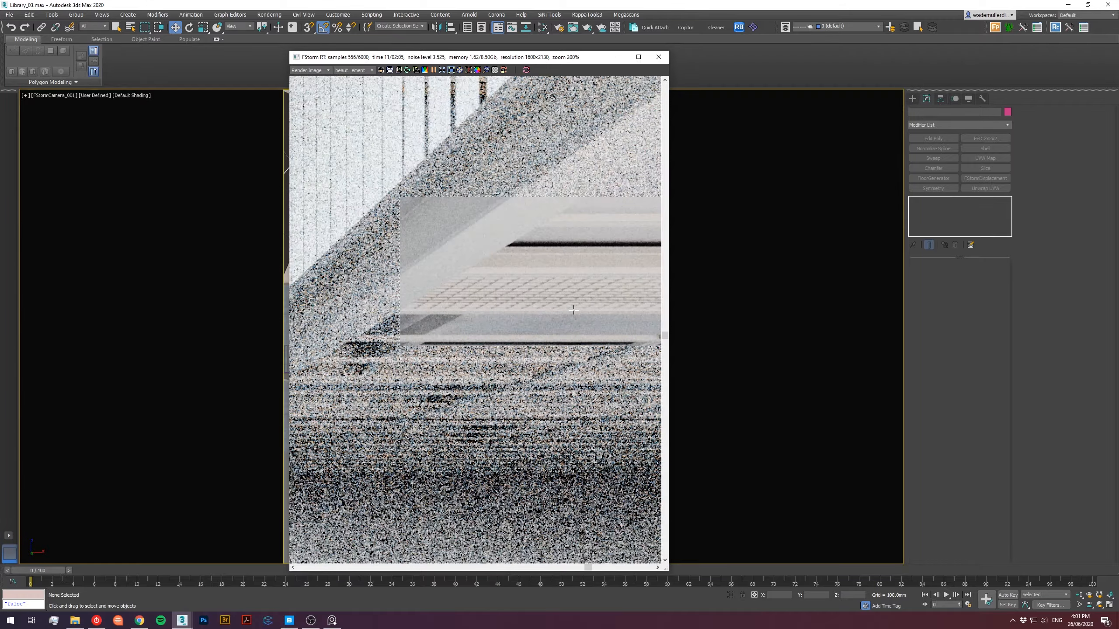
Examine the FStorm region render of the grate panel under the mezzanine, both close up and within the whole image.
scroll(559, 307, down, 4)
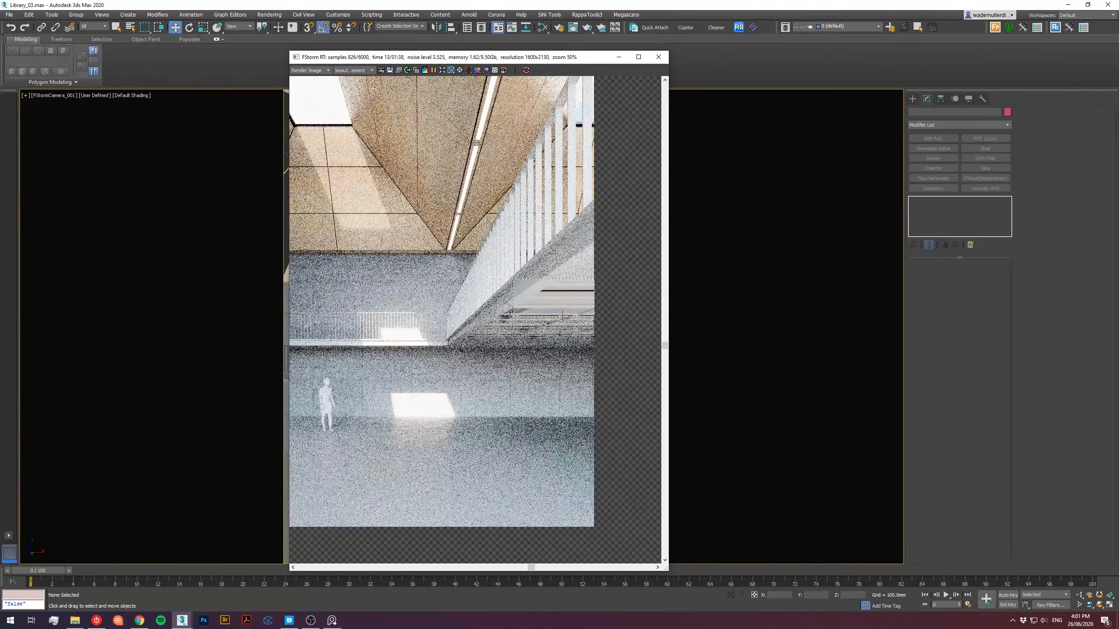
scroll(542, 340, up, 1)
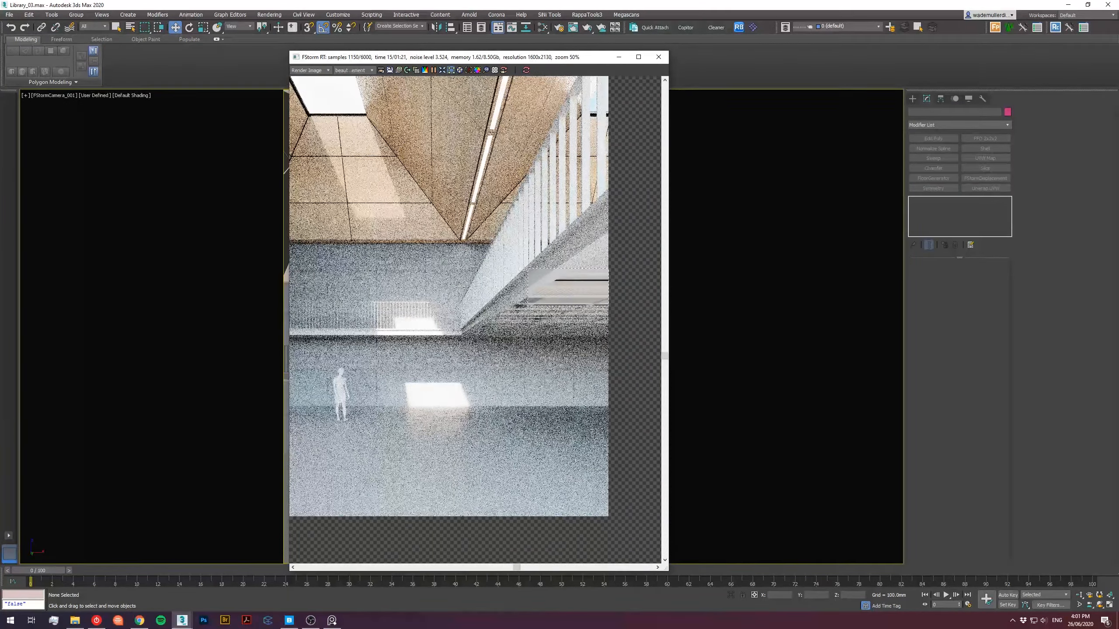
scroll(547, 344, up, 4)
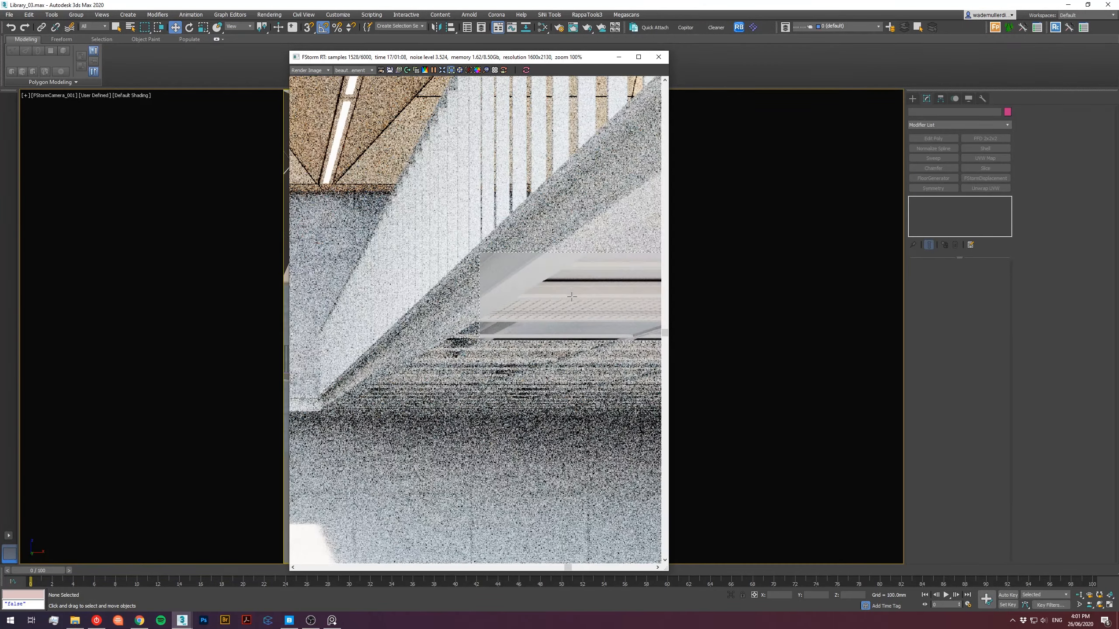
scroll(505, 305, down, 1)
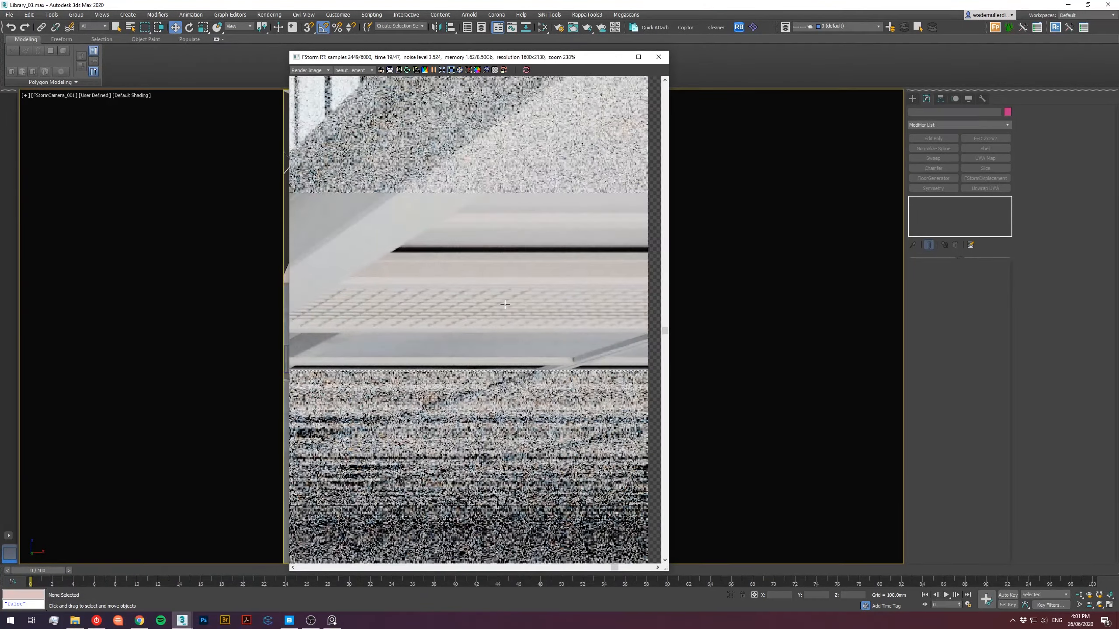
scroll(505, 305, down, 5)
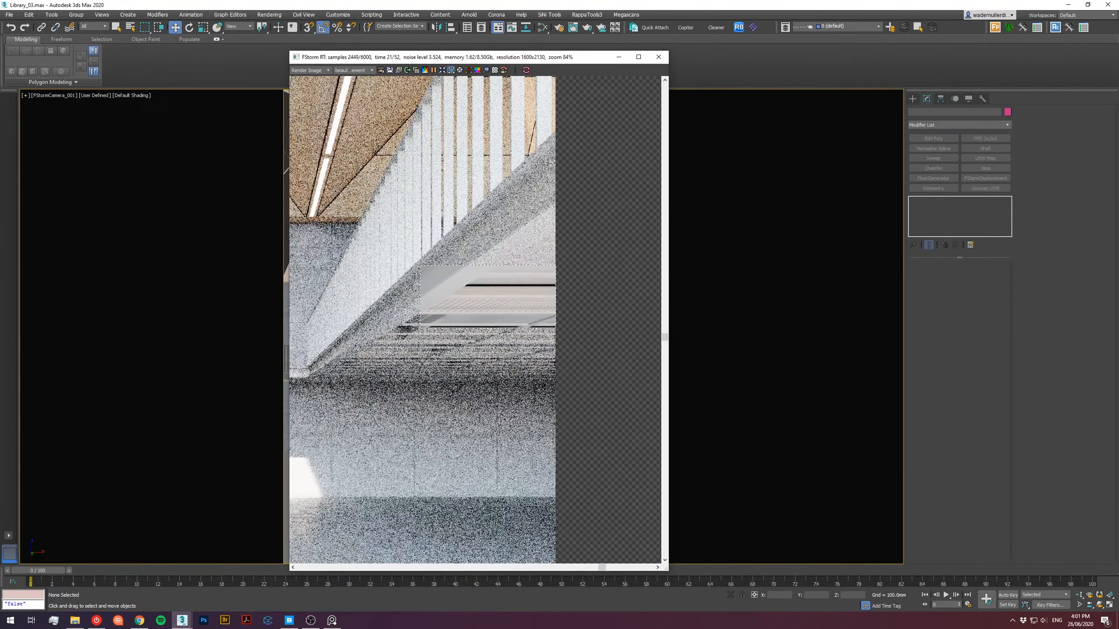
scroll(572, 305, down, 2)
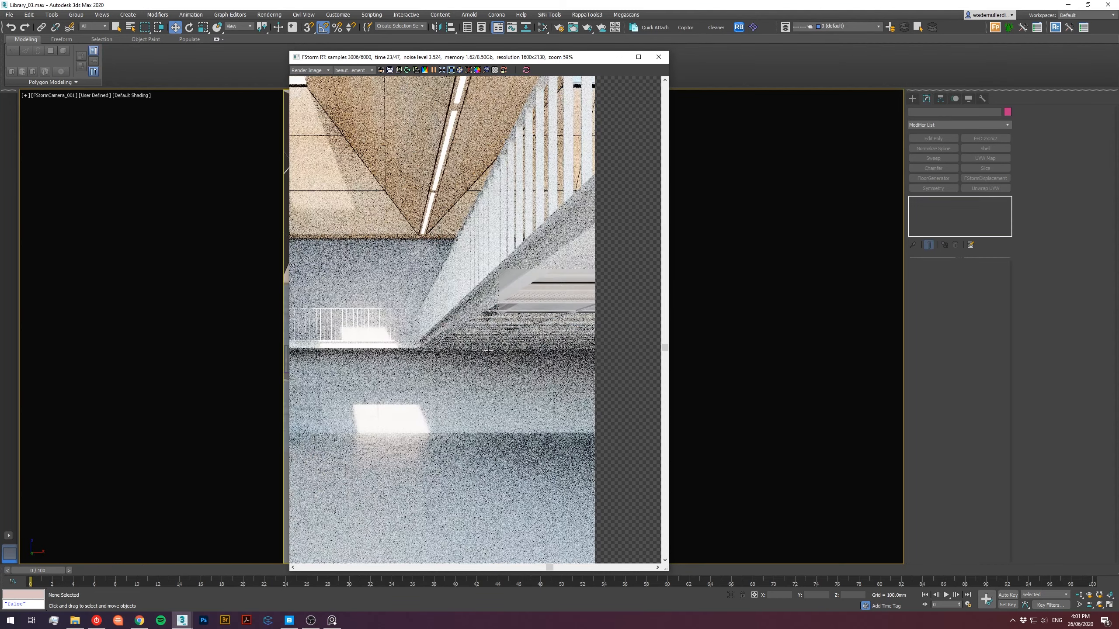
scroll(569, 354, down, 1)
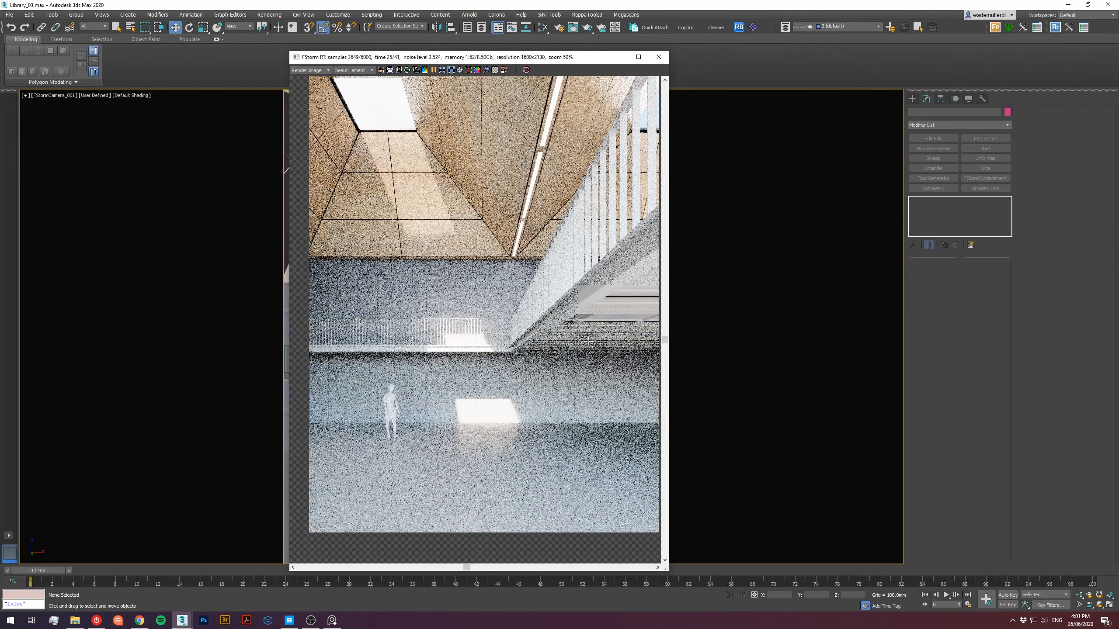
scroll(629, 324, up, 1)
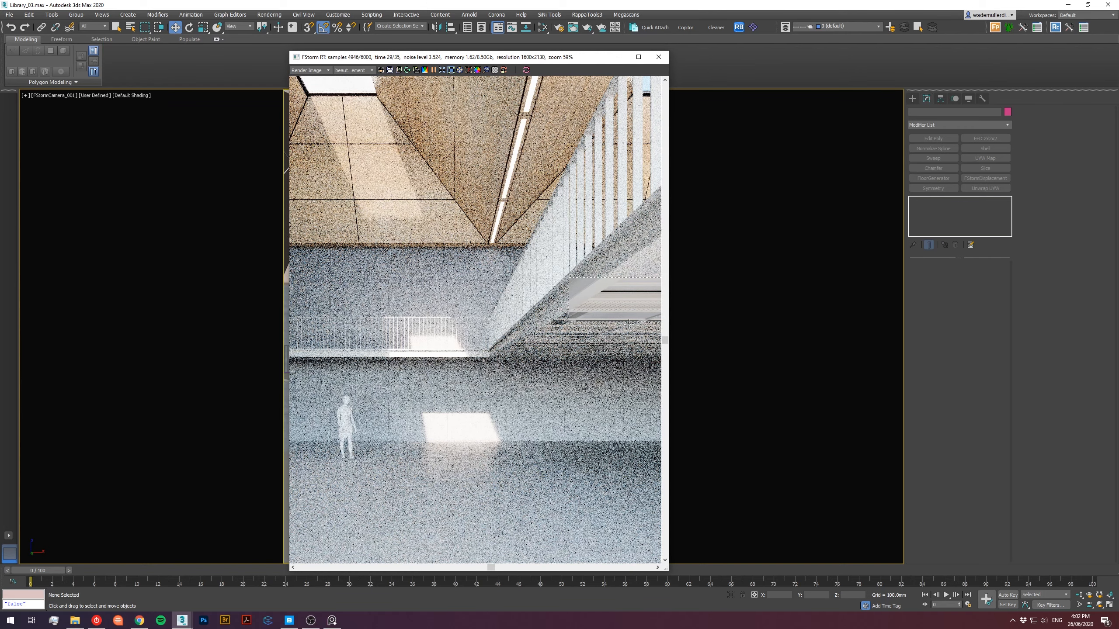
scroll(629, 324, down, 2)
middle_drag(629, 324, 602, 372)
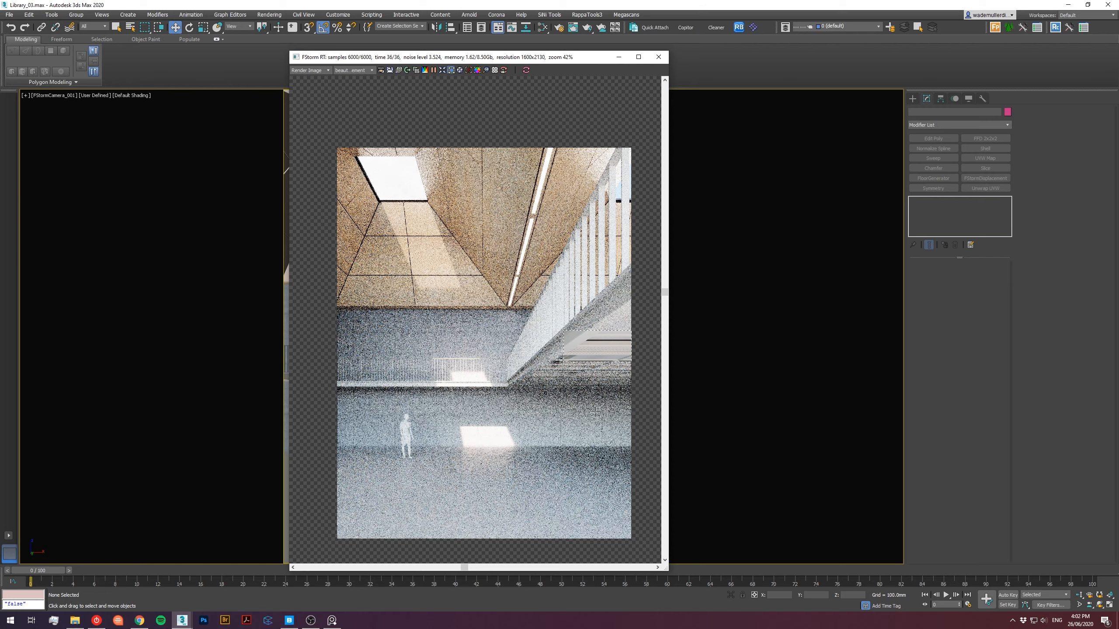
scroll(602, 361, up, 5)
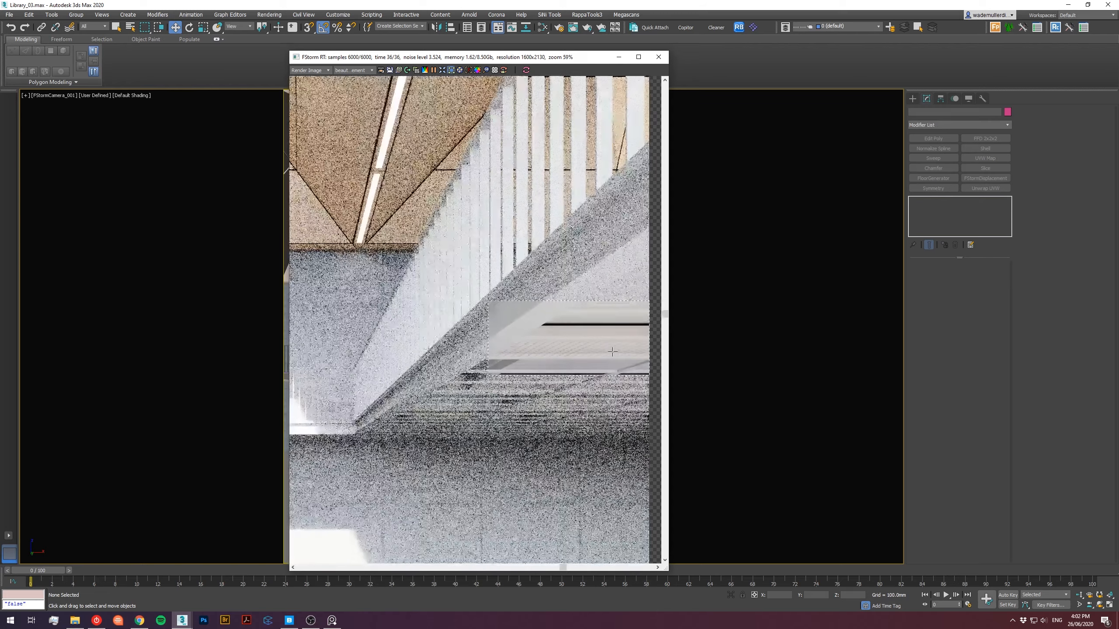
scroll(509, 423, down, 3)
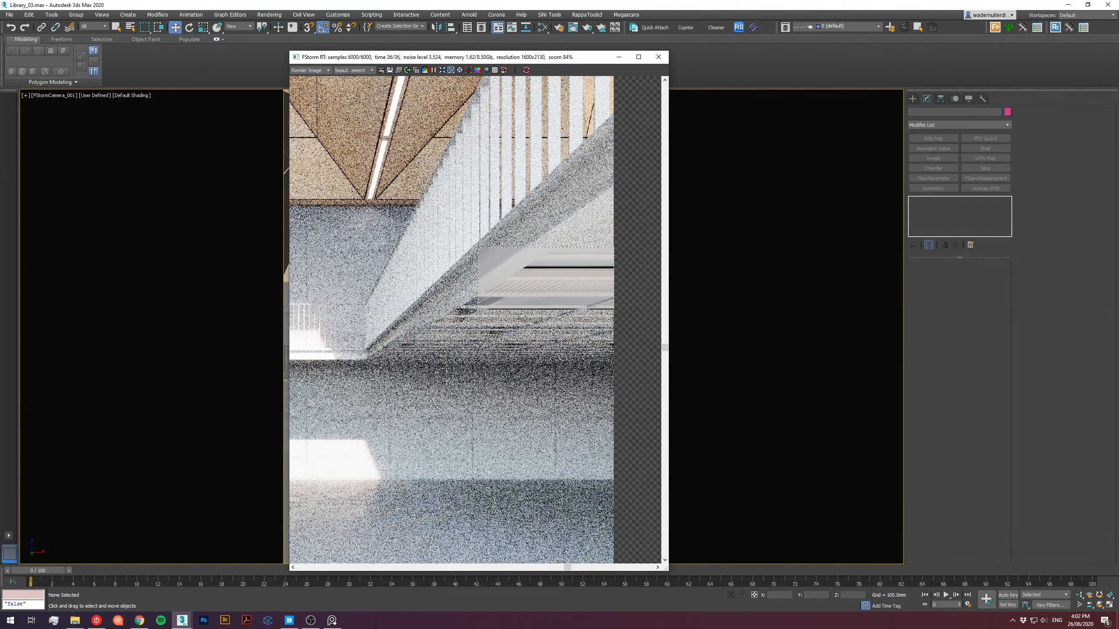
scroll(445, 367, down, 3)
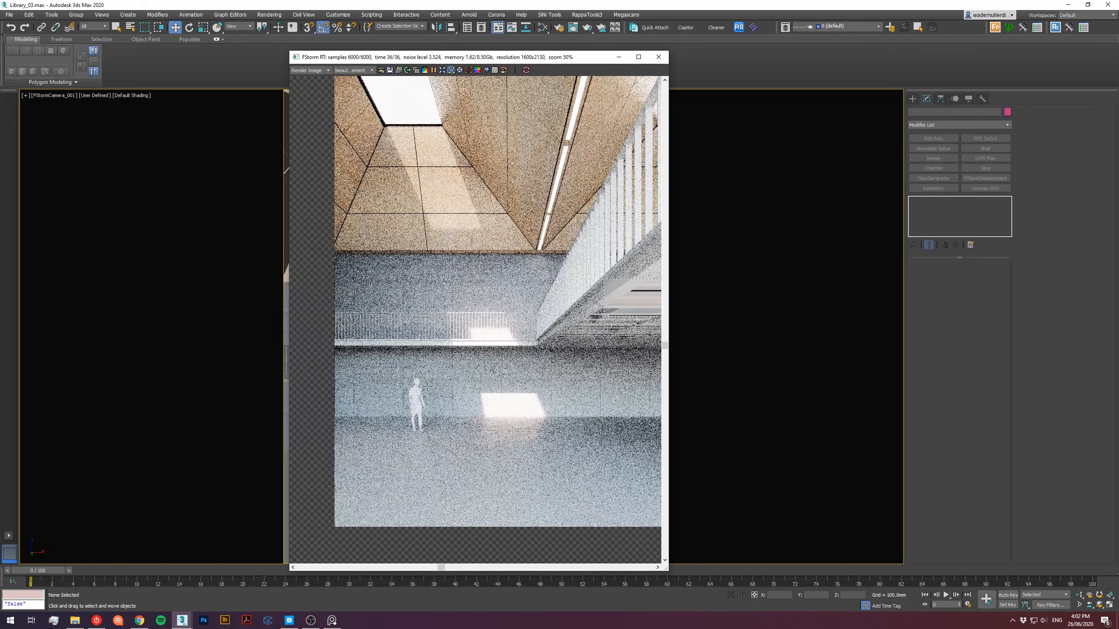
middle_drag(510, 374, 439, 391)
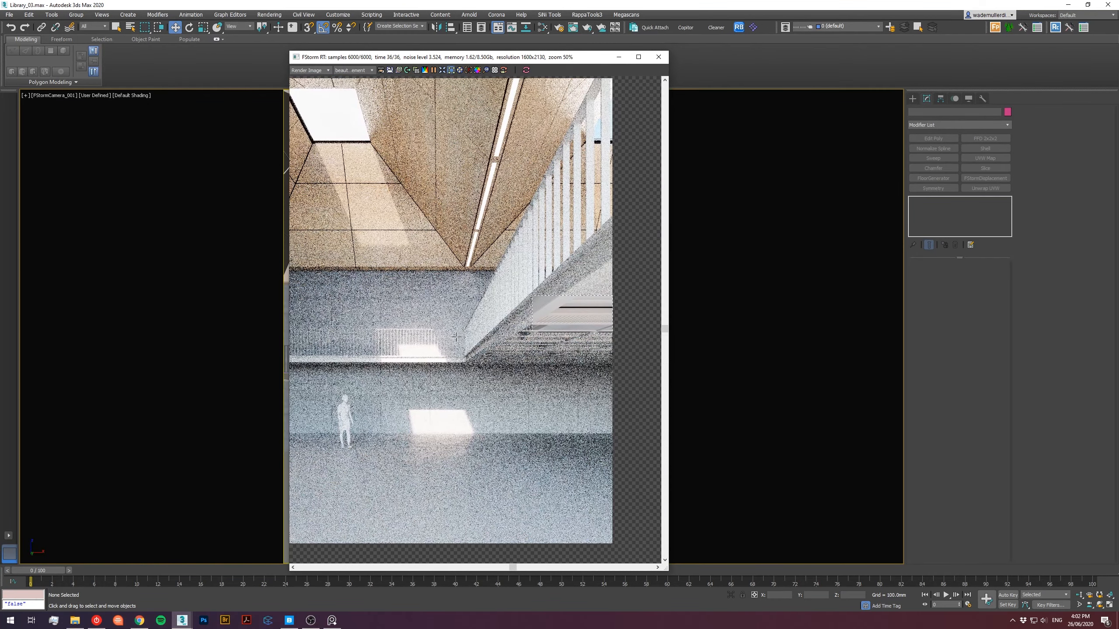
scroll(458, 336, down, 1)
scroll(490, 319, up, 4)
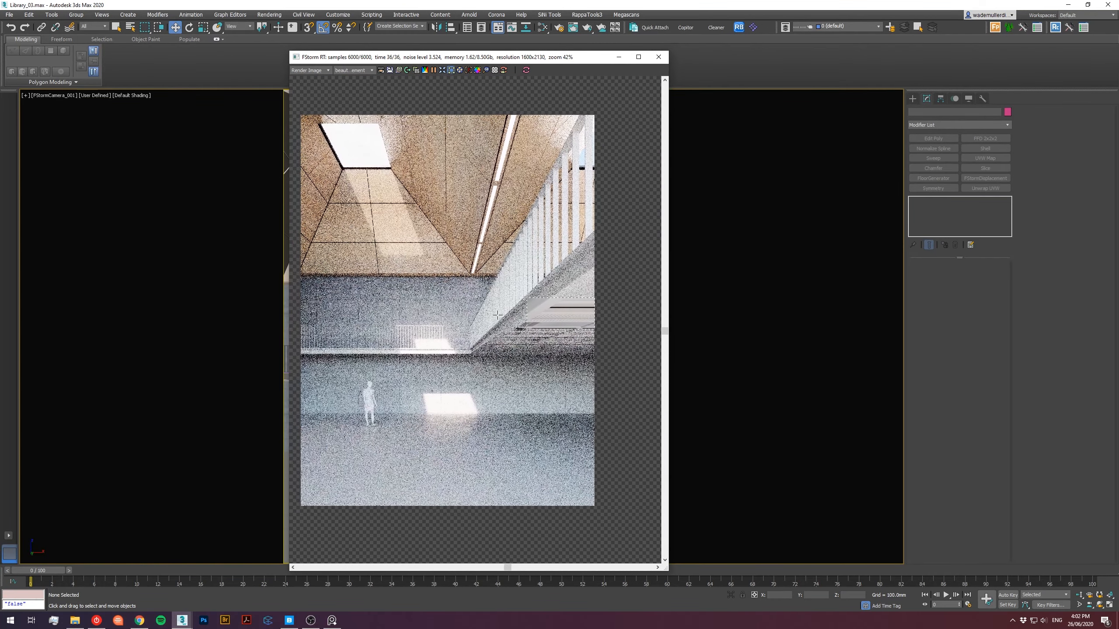
scroll(549, 320, down, 3)
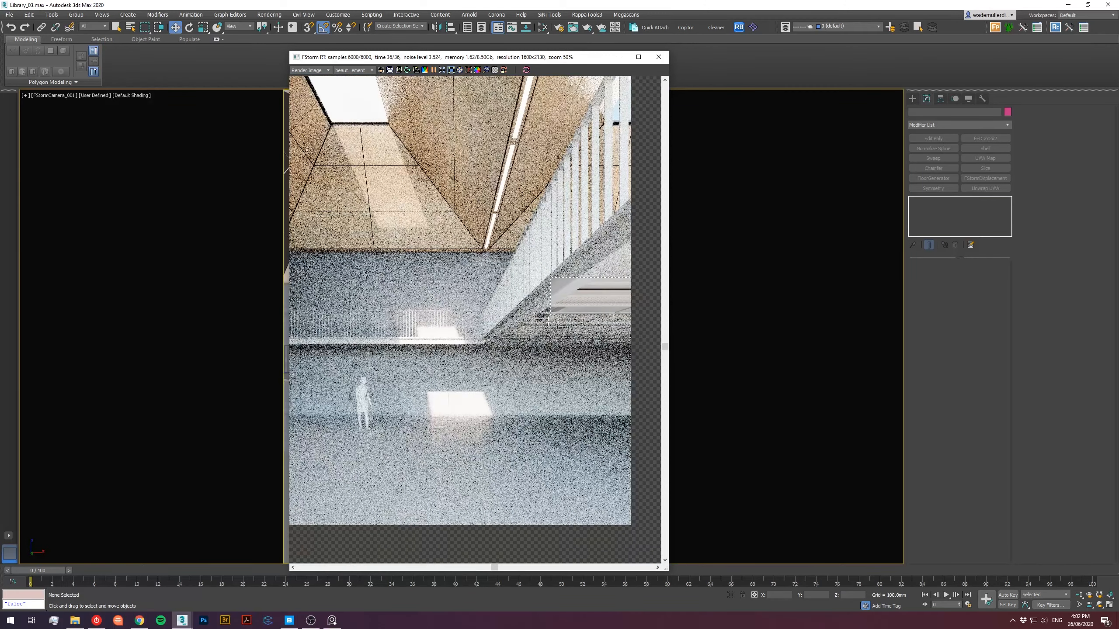
scroll(548, 359, down, 1)
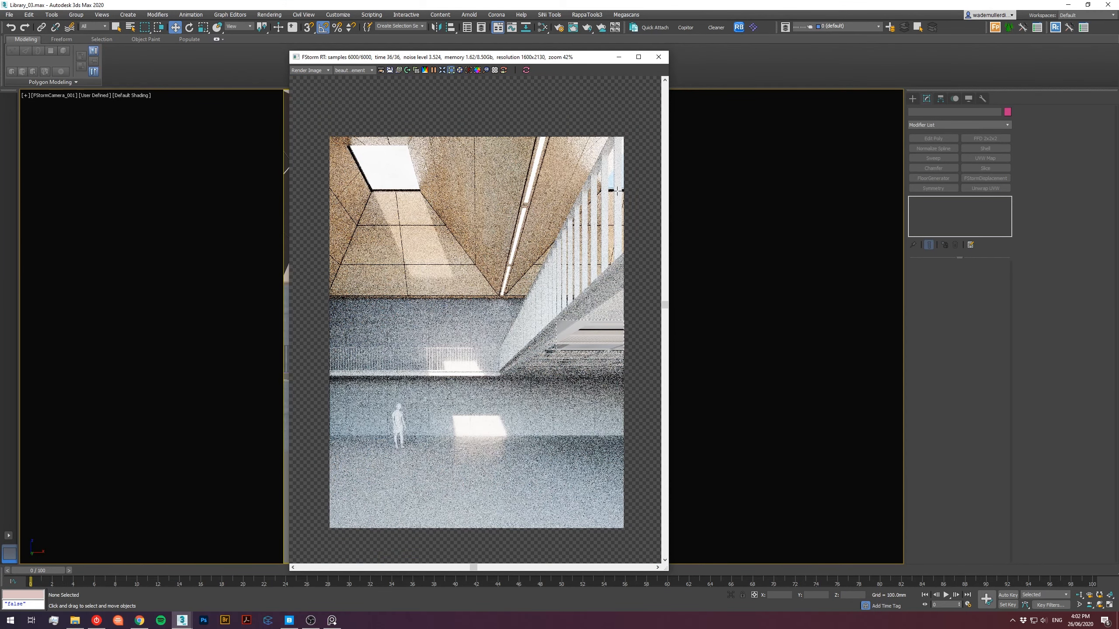
Close the render window and delete both trees standing in front of the building.
click(656, 61)
click(603, 309)
scroll(603, 309, down, 12)
alt+middle_drag(569, 324, 584, 361)
scroll(584, 363, up, 7)
click(515, 320)
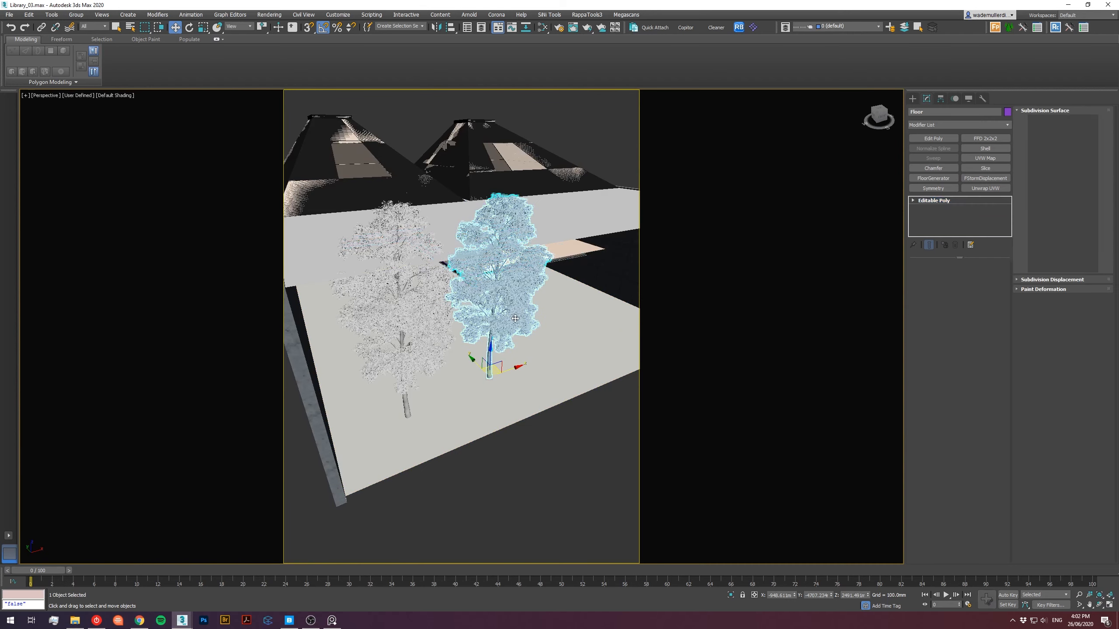
key(Delete)
click(384, 319)
key(Delete)
Create a wall-like box about 9.7 m wide and 0.8 m deep in the top view, just in front of the beam grid's open edge.
mouse_move(447, 346)
middle_down()
mouse_move(419, 348)
mouse_move(434, 342)
middle_up()
scroll(433, 342, down, 8)
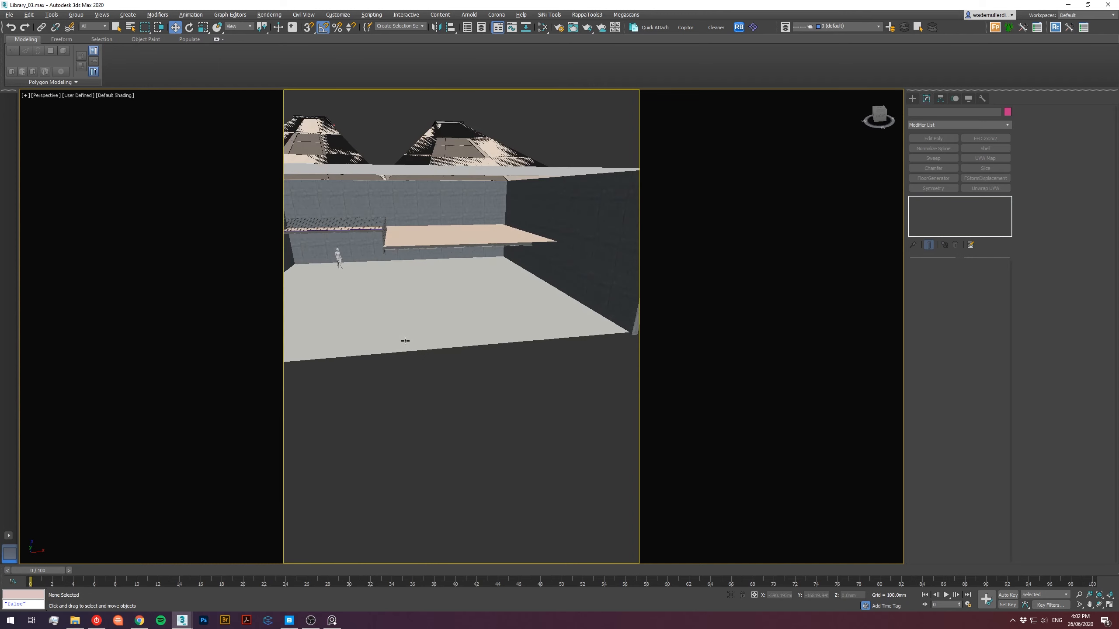
click(912, 98)
click(941, 151)
key(t)
key(F3)
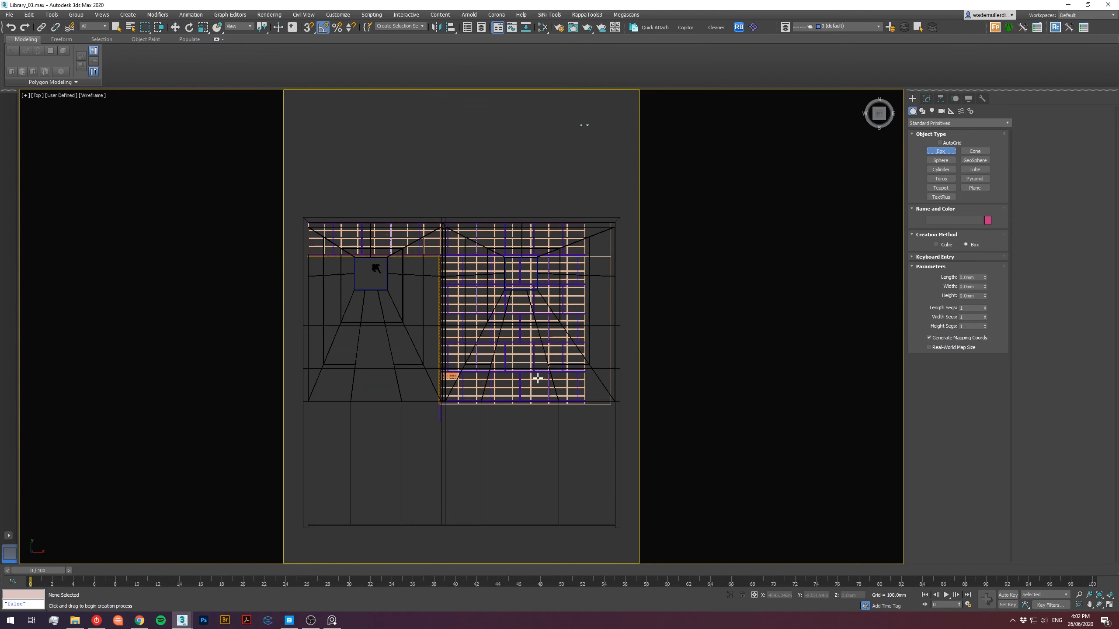
scroll(495, 349, up, 3)
drag(401, 336, 628, 352)
click(616, 275)
key(f)
key(z)
scroll(555, 324, down, 5)
alt+middle_drag(529, 350, 592, 358)
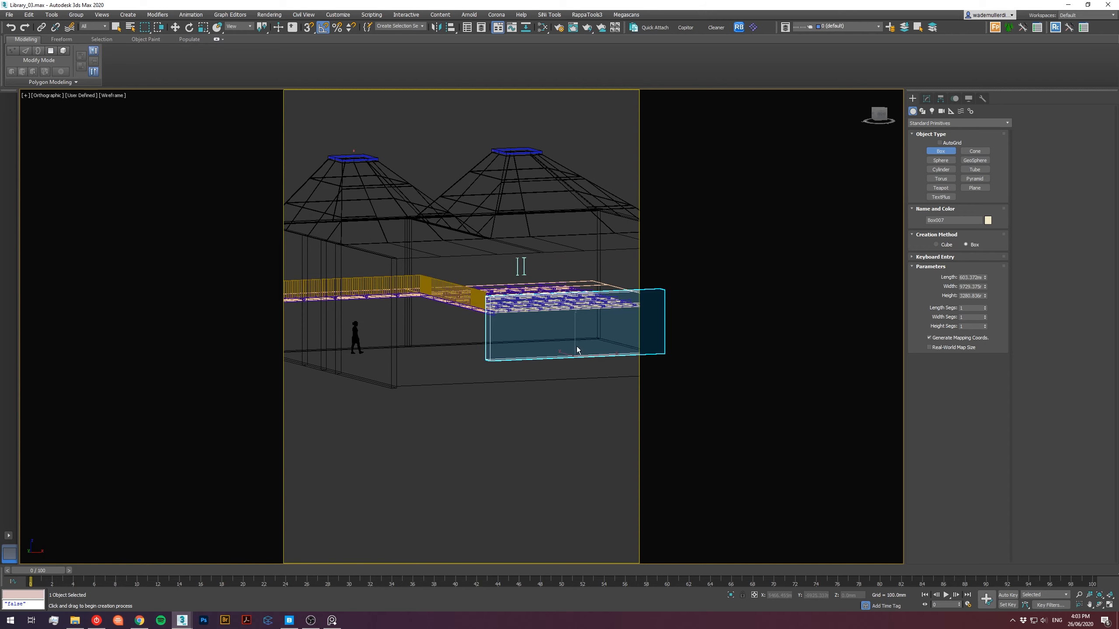
Move the new box slightly downward and return to the shaded camera view.
key(w)
scroll(576, 348, up, 2)
drag(574, 338, 573, 344)
mouse_move(574, 343)
alt+middle_down()
mouse_move(587, 389)
mouse_move(562, 345)
mouse_move(579, 359)
alt+middle_up()
key(c)
key(F3)
key(F3)
key(F3)
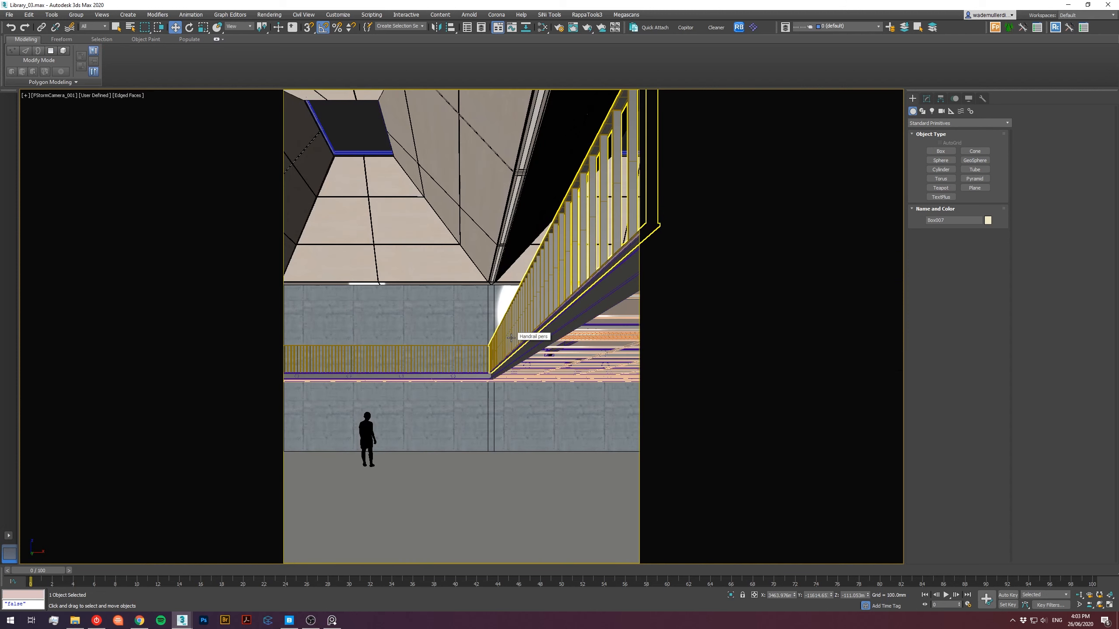
Run an FStorm RT render of the camera view and examine the shading beneath the mezzanine.
click(511, 338)
right_click(474, 267)
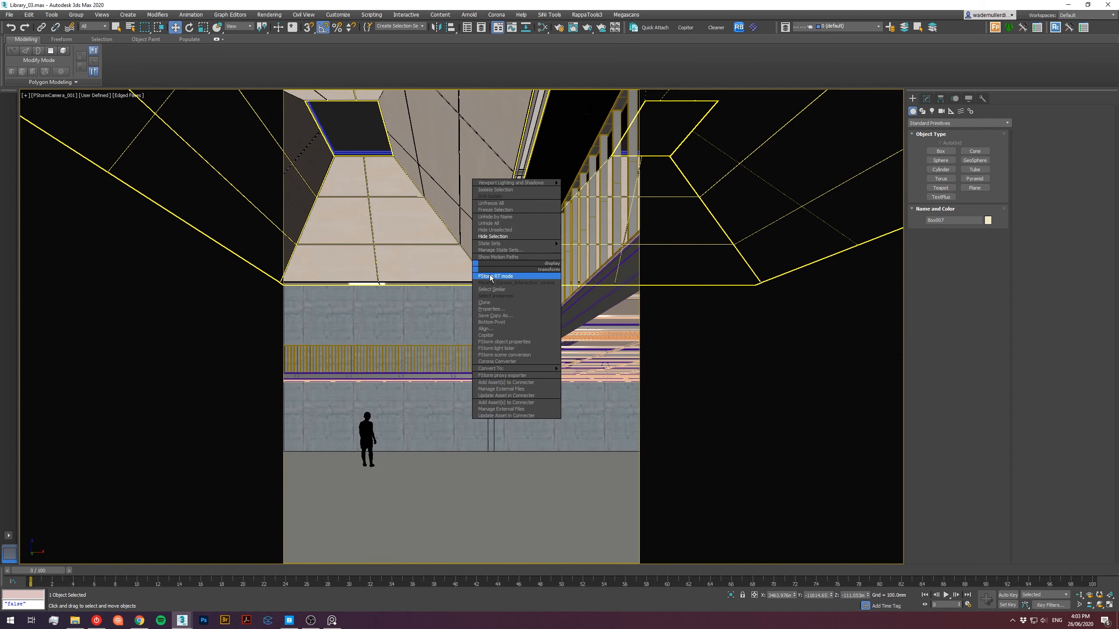
click(490, 276)
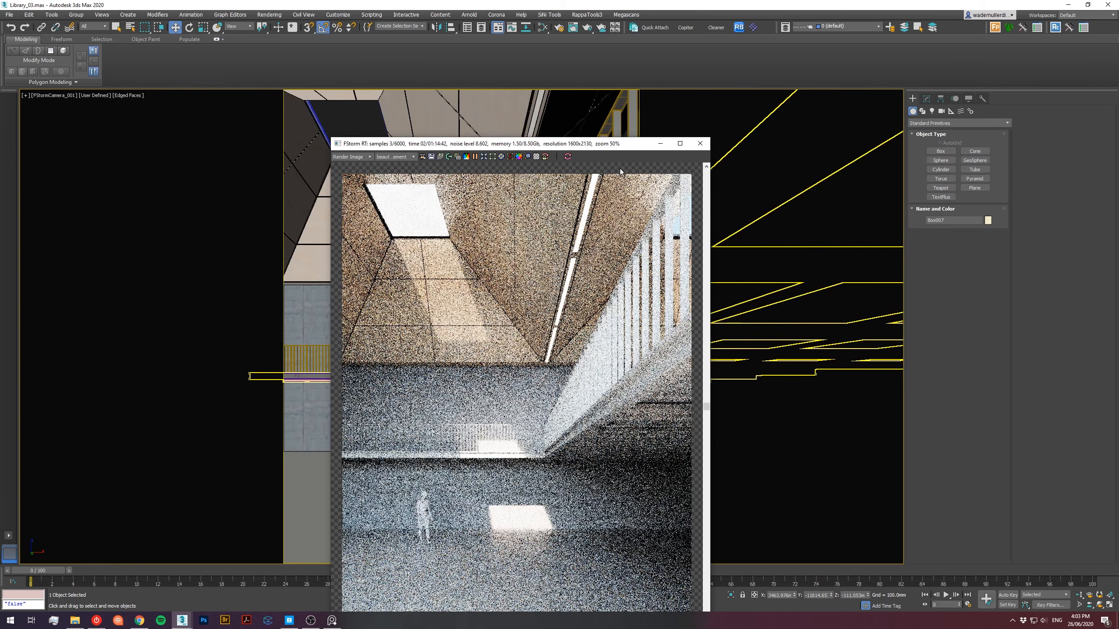
drag(615, 143, 569, 26)
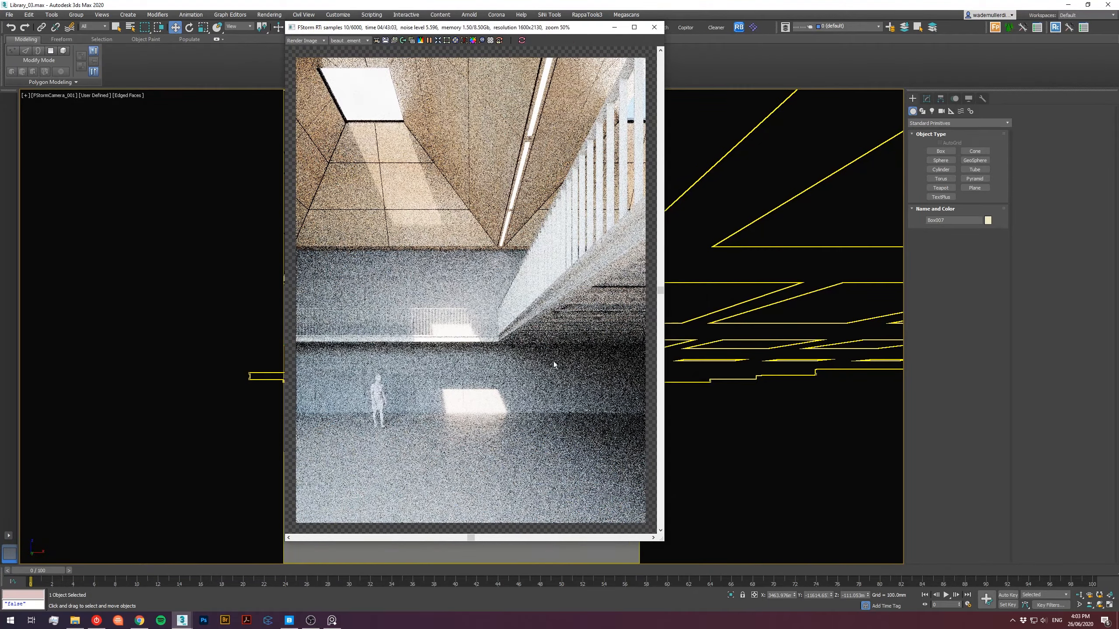
scroll(612, 388, up, 5)
scroll(612, 387, down, 4)
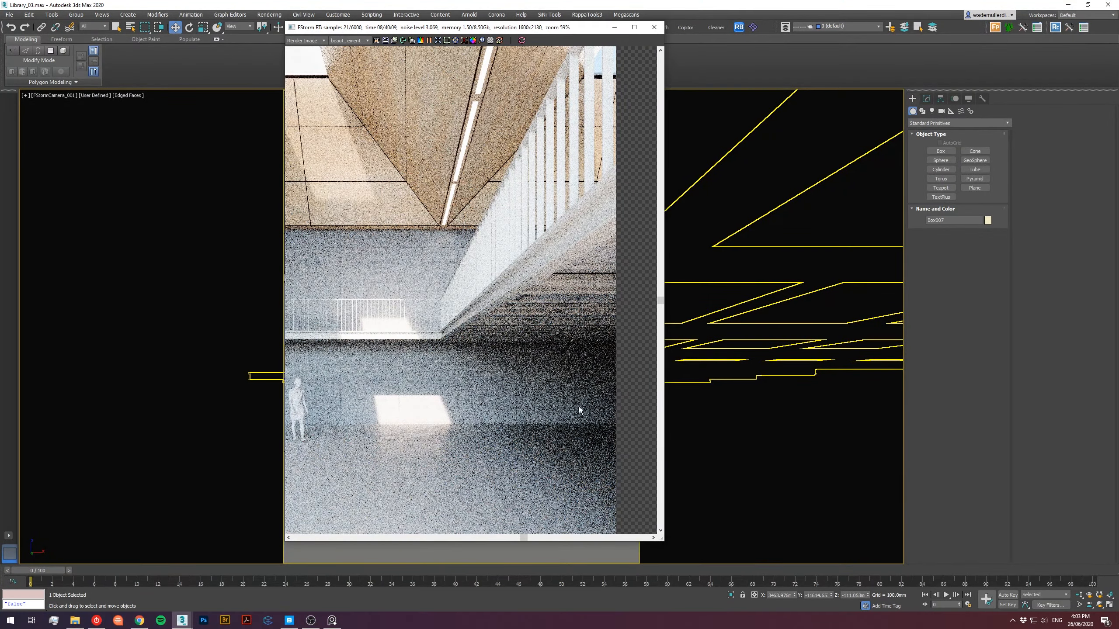
scroll(585, 397, down, 3)
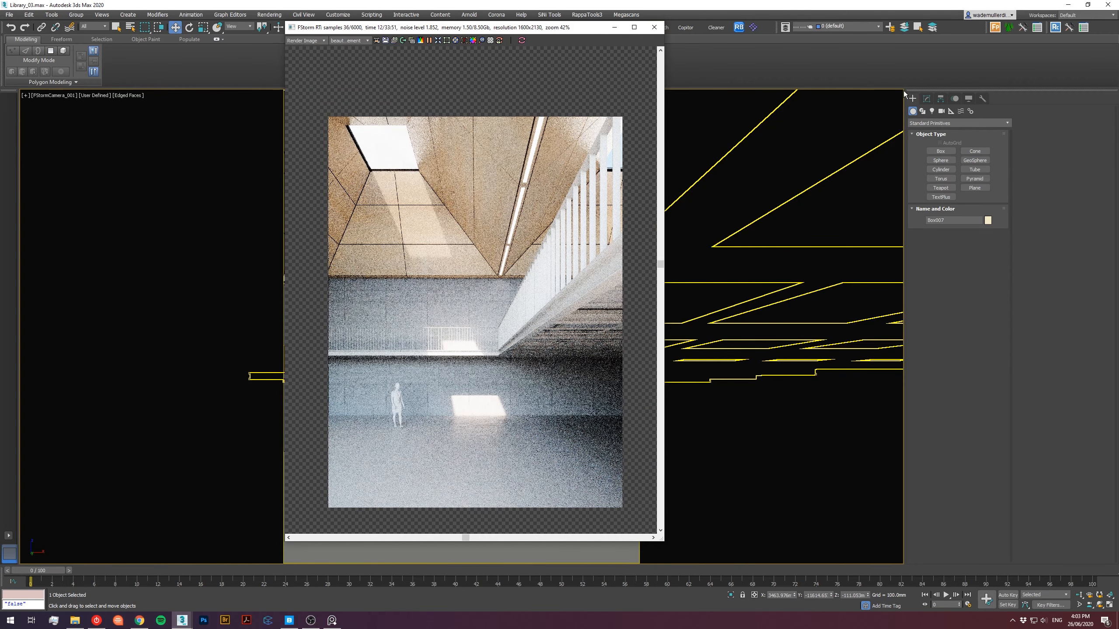
Draw a rectangular FStormLight over the grate panel in the wireframe top view.
click(921, 113)
click(932, 111)
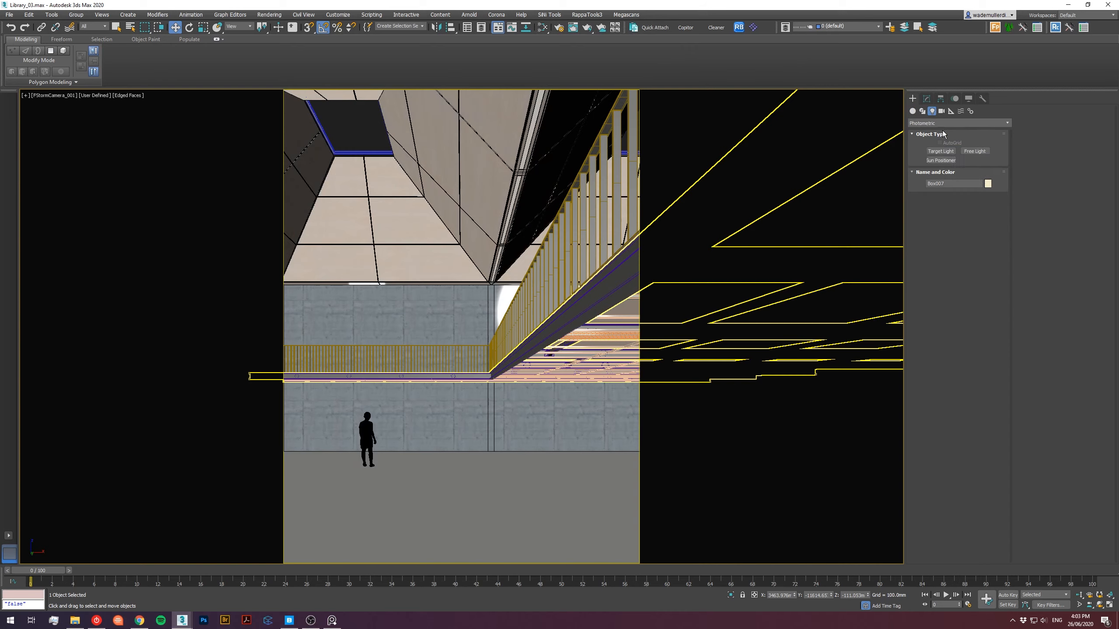
click(941, 123)
click(929, 156)
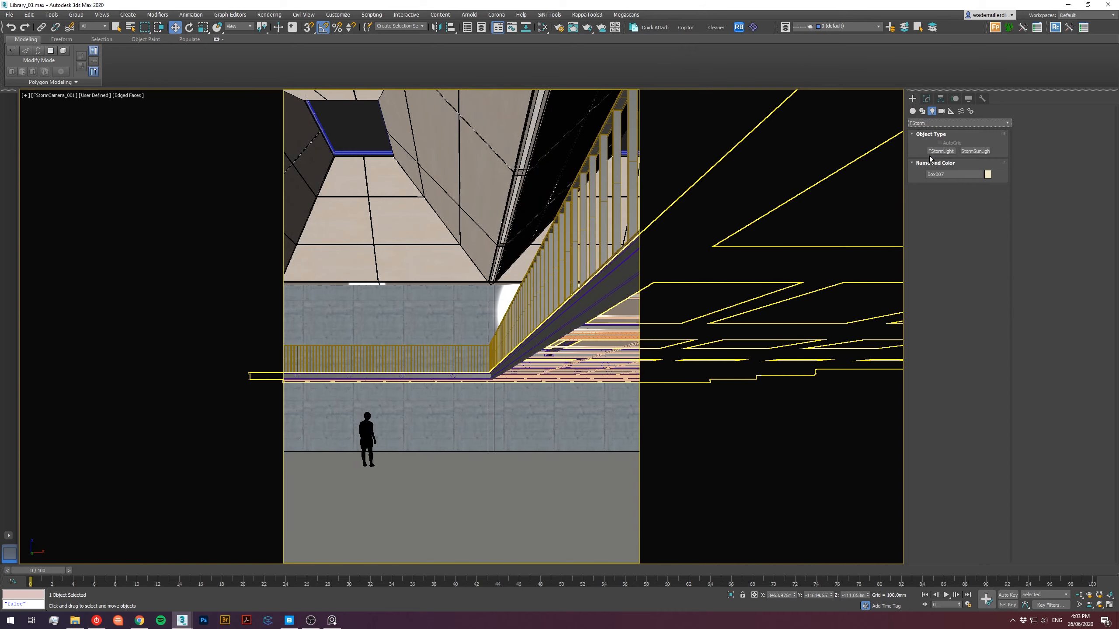
click(947, 151)
key(t)
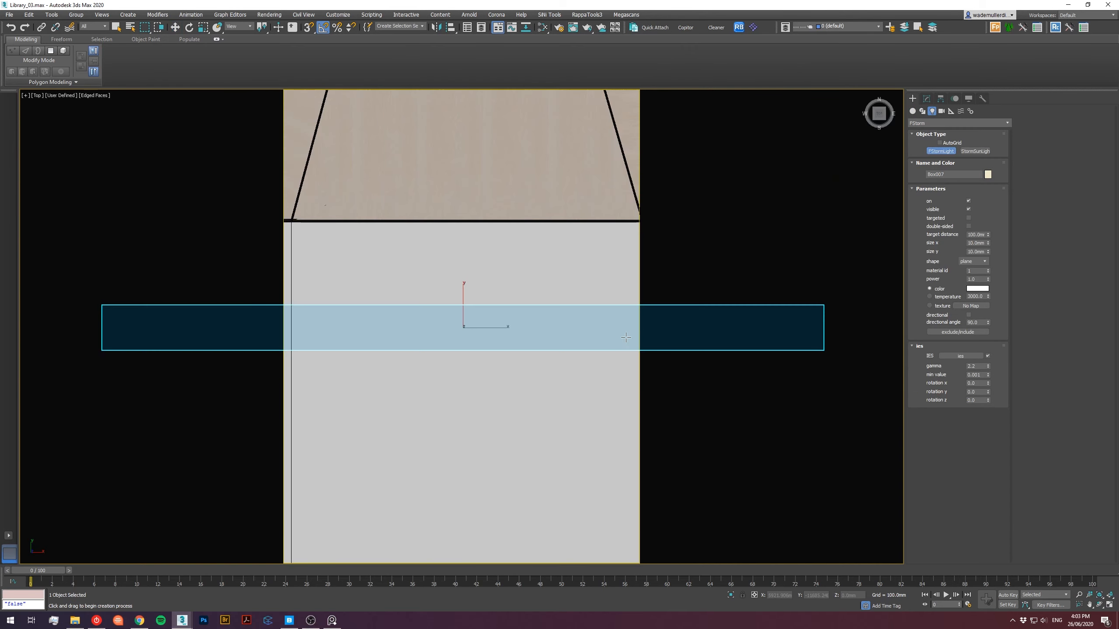
key(F3)
scroll(492, 287, down, 3)
middle_drag(490, 360, 511, 396)
scroll(492, 287, up, 3)
scroll(462, 304, down, 2)
scroll(429, 280, up, 3)
middle_drag(429, 280, 482, 362)
scroll(432, 289, up, 3)
drag(342, 245, 447, 262)
right_click(447, 262)
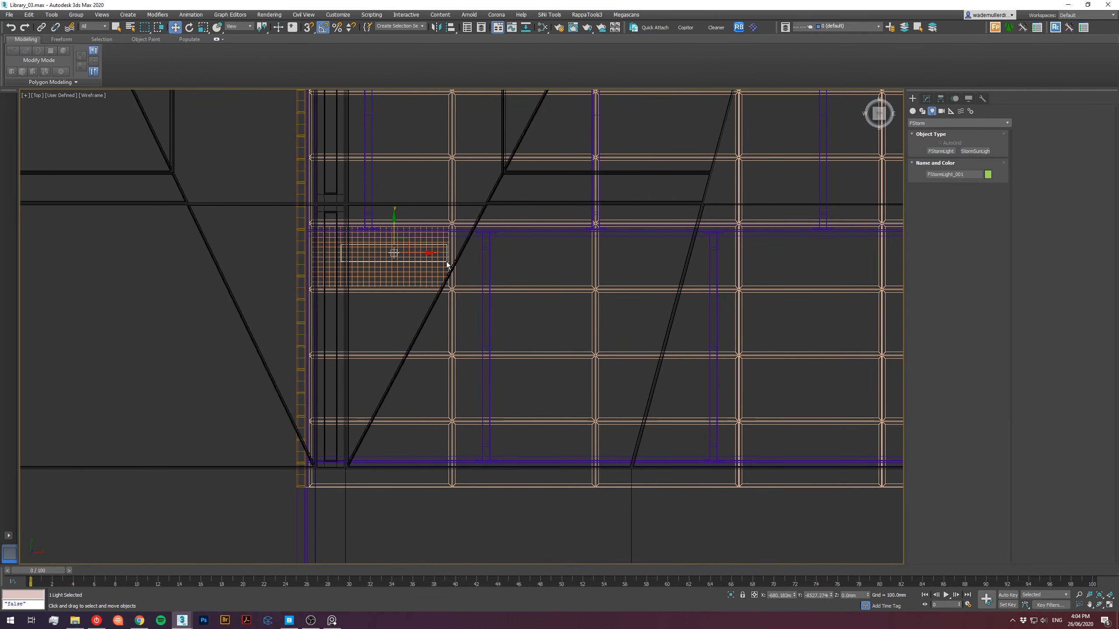
Raise the new FStormLight in the front view from floor level to the underside of the mezzanine beam grid.
key(f)
scroll(454, 269, down, 3)
scroll(440, 247, up, 5)
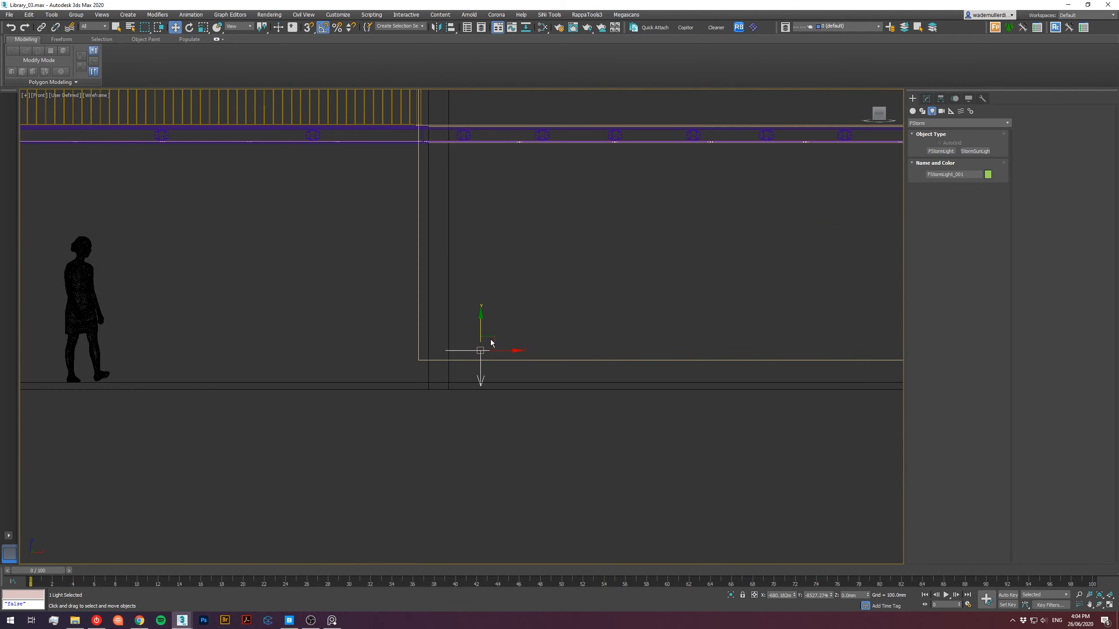
drag(483, 334, 500, 141)
scroll(489, 133, up, 5)
Move the light in the top view into the grid bay beside the grate panel and centre it there.
key(t)
scroll(495, 163, down, 5)
scroll(497, 214, up, 2)
drag(492, 176, 484, 182)
scroll(484, 182, down, 3)
middle_drag(483, 181, 449, 271)
drag(449, 272, 547, 268)
middle_drag(547, 267, 303, 390)
scroll(427, 384, up, 1)
scroll(302, 390, down, 2)
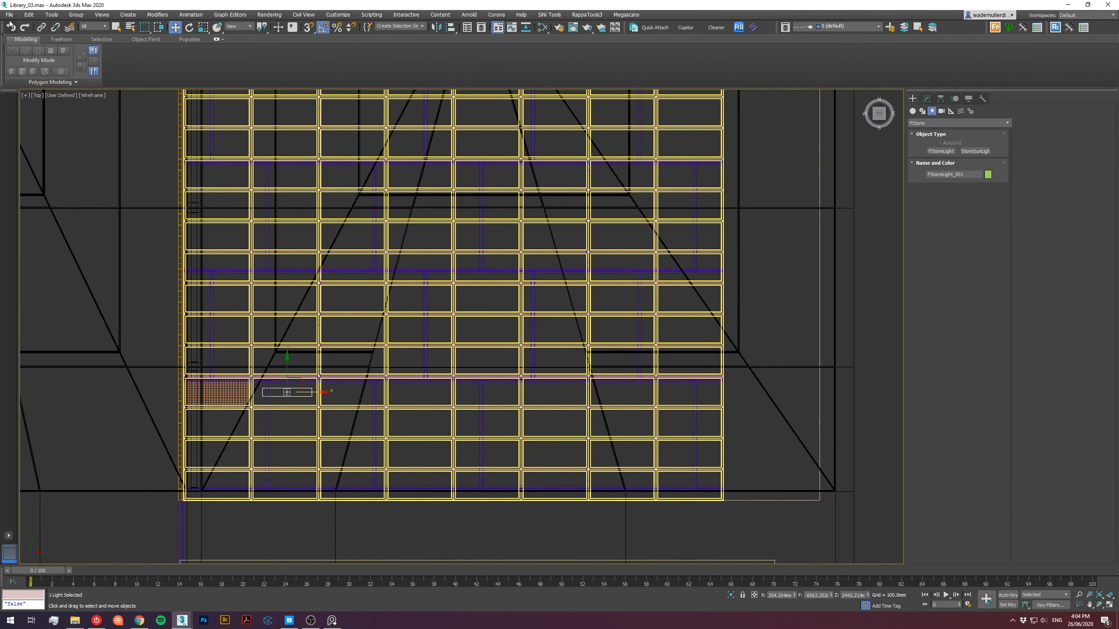
Set up a previewed Array of instanced lights with a count of 7, spaced about 1.5 m apart in Y.
click(52, 15)
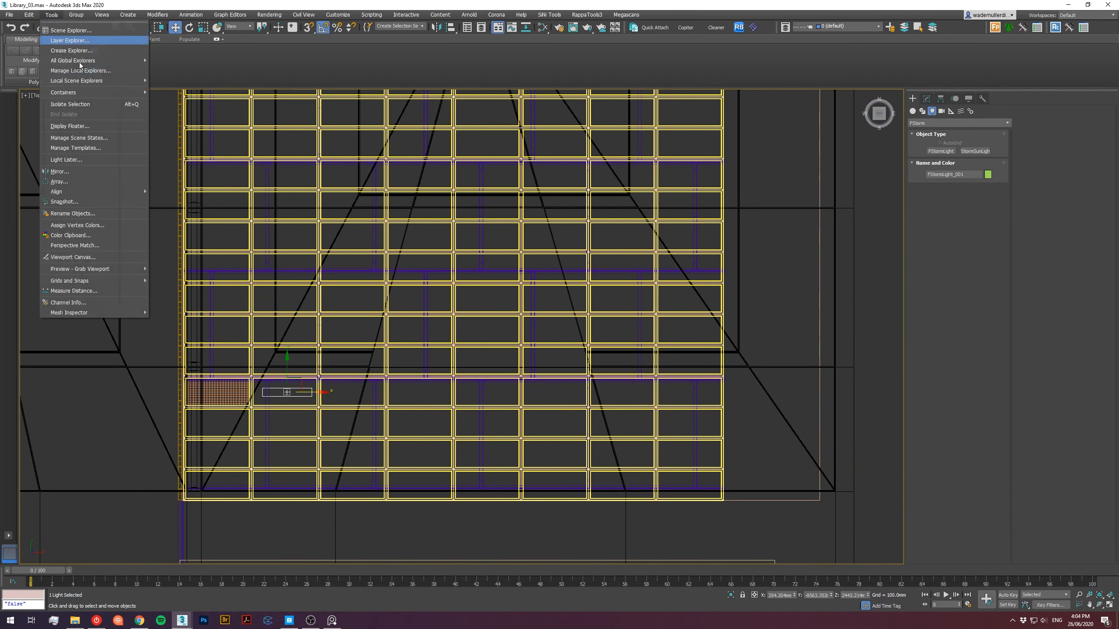
click(131, 181)
drag(507, 228, 886, 219)
click(830, 336)
drag(789, 263, 783, 193)
middle_drag(698, 177, 457, 334)
middle_drag(392, 209, 408, 342)
click(790, 261)
click(791, 261)
click(828, 322)
click(828, 322)
click(828, 321)
middle_drag(649, 339, 645, 323)
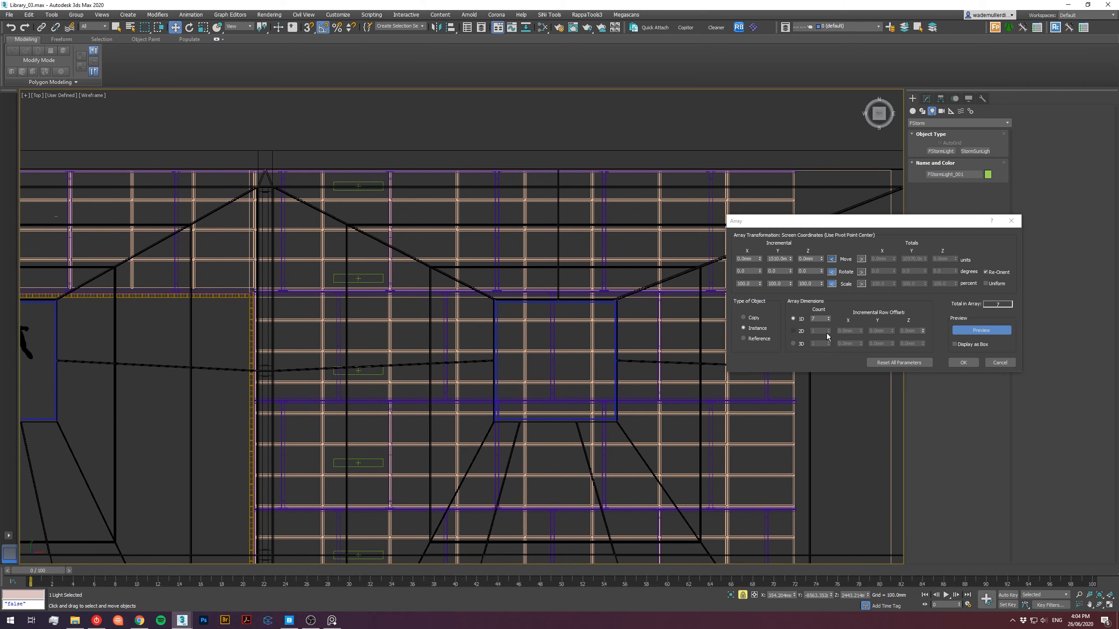
Extend the light array to 2D with 4 columns offset 2170 mm in X, and create the instances.
middle_drag(541, 402, 545, 255)
scroll(545, 255, down, 2)
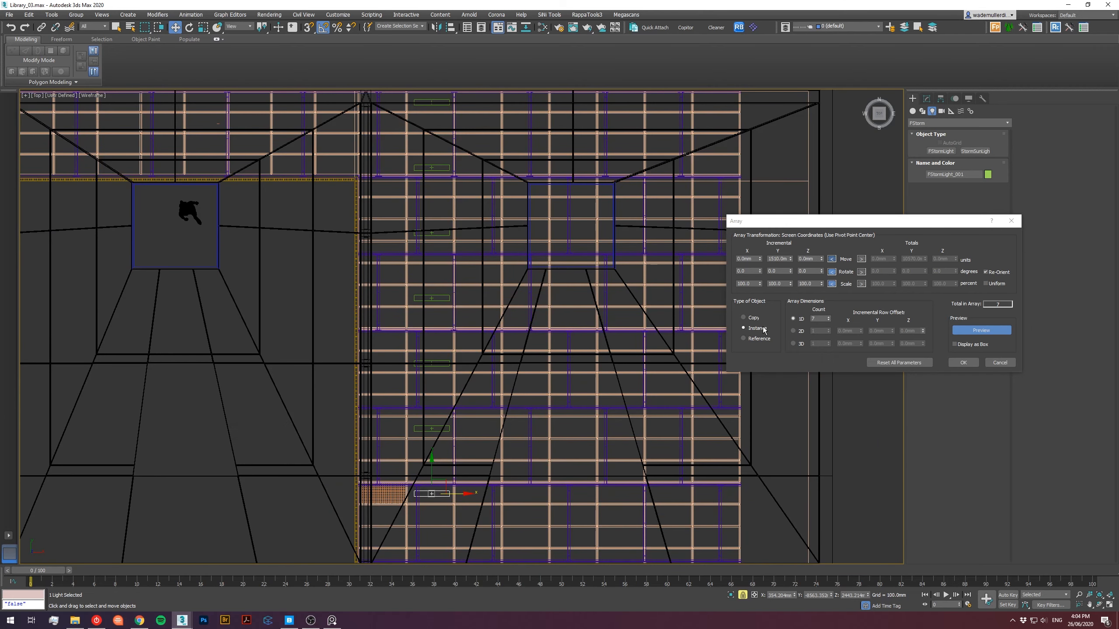
click(793, 331)
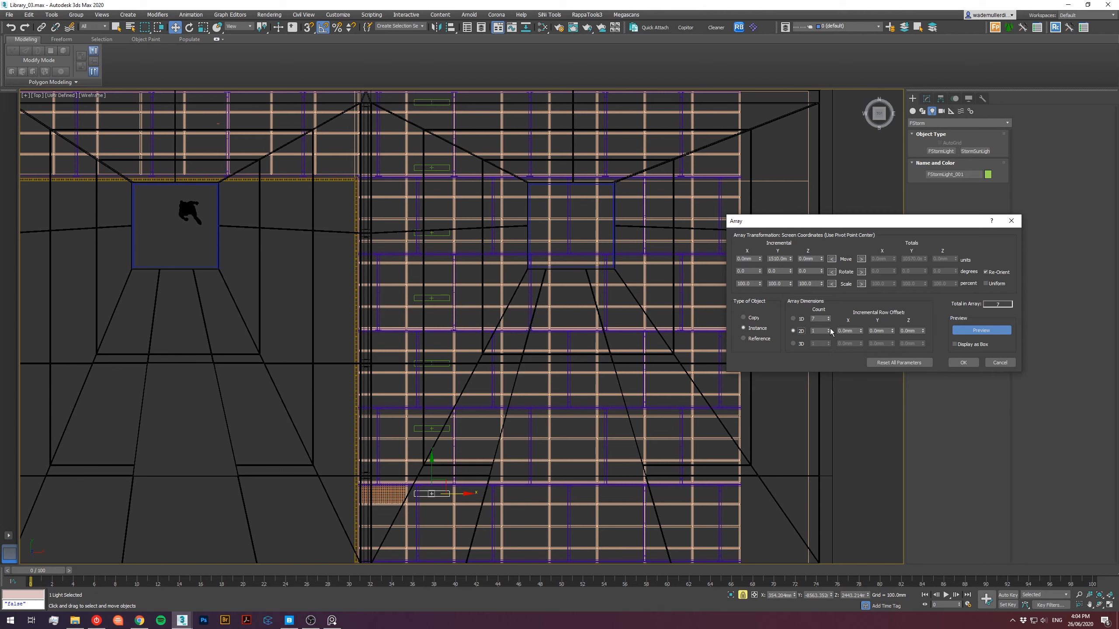
drag(861, 331, 861, 311)
click(828, 330)
drag(861, 331, 866, 258)
click(830, 329)
click(830, 329)
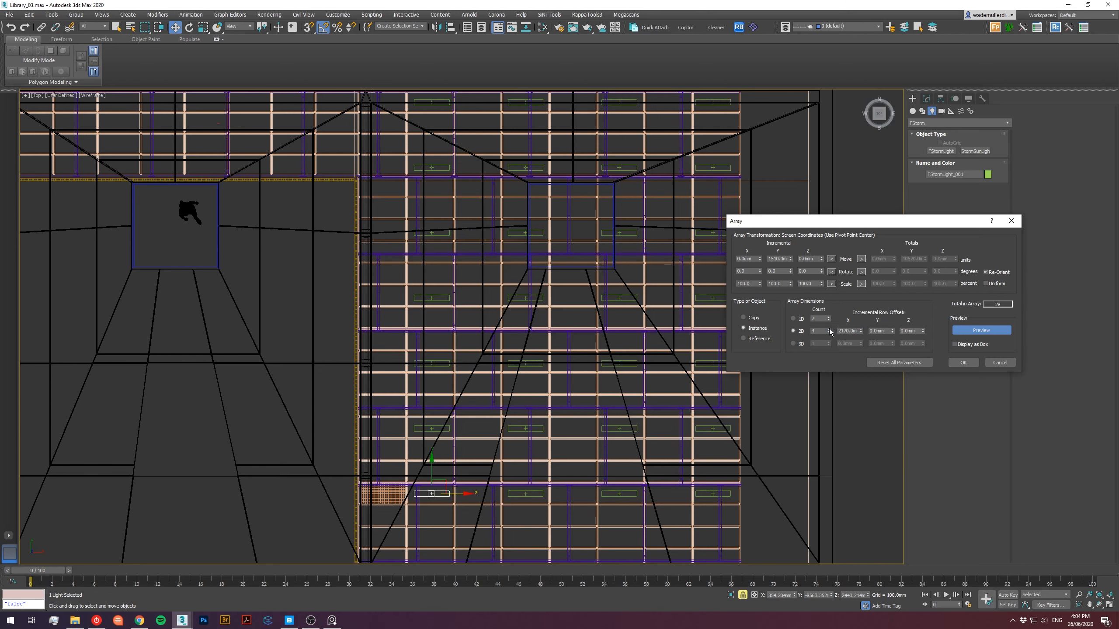
click(954, 362)
Examine the light array beneath the mezzanine in the camera and perspective views.
key(c)
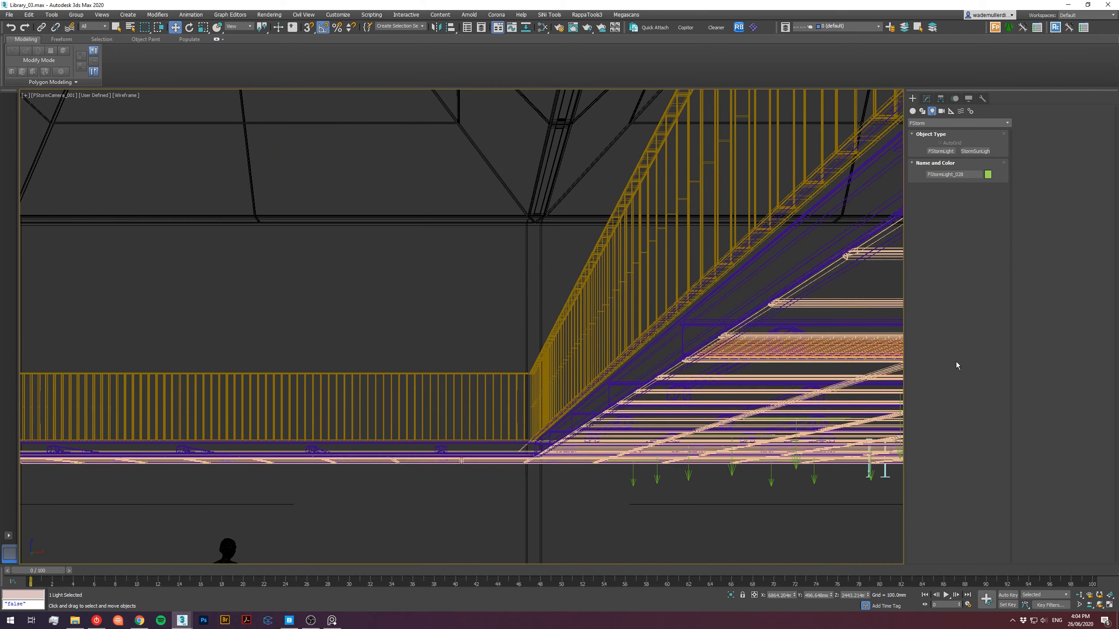
click(775, 530)
key(shift+f)
click(768, 524)
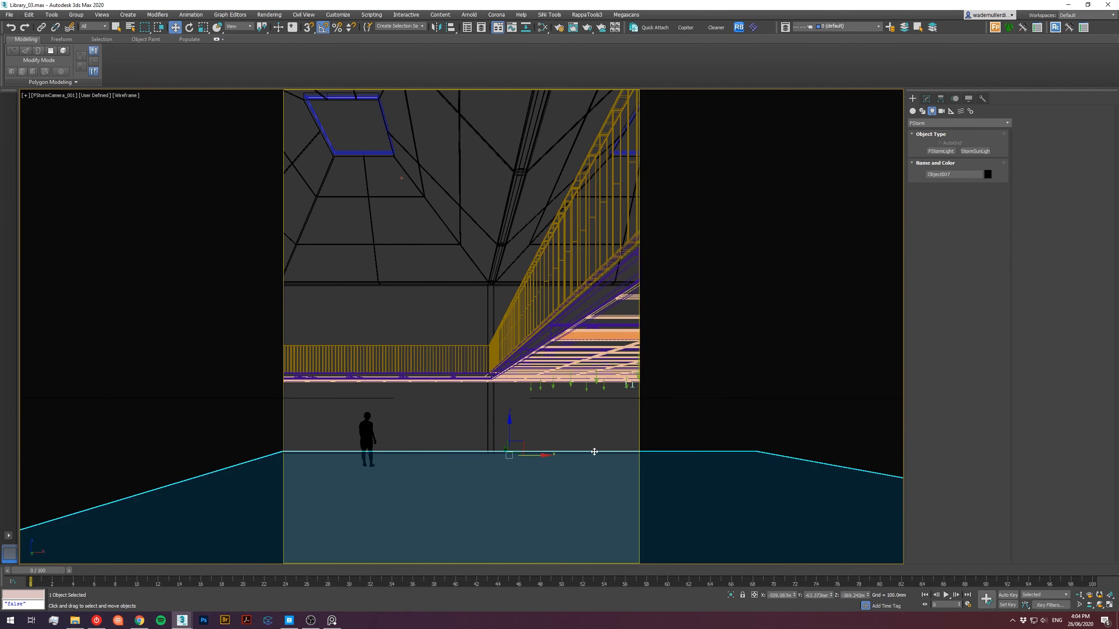
click(595, 379)
key(F3)
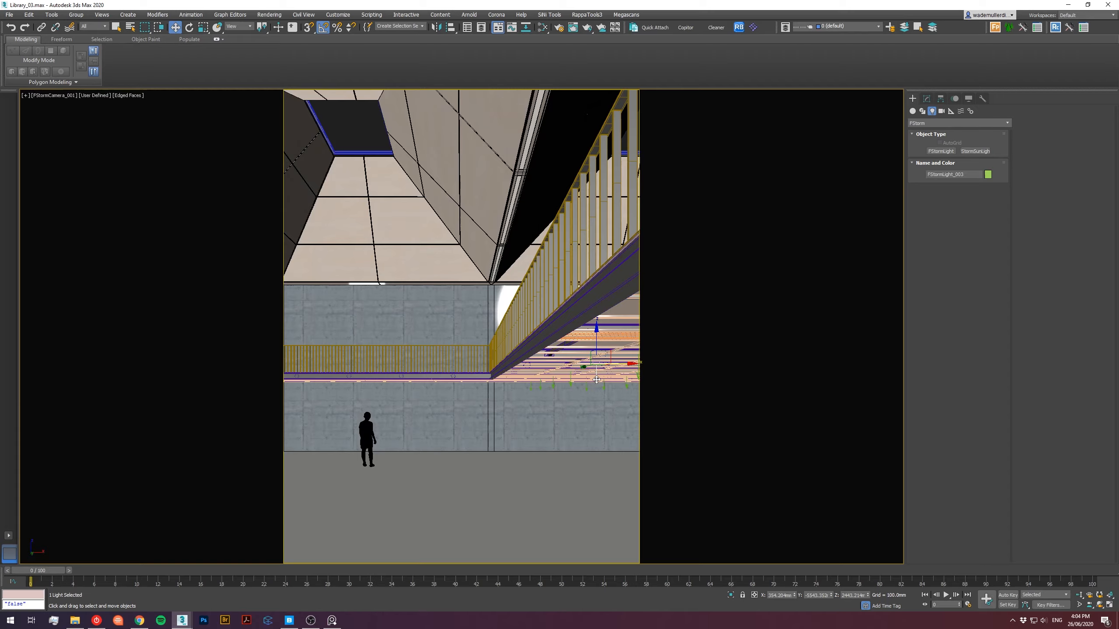
key(p)
alt+middle_drag(596, 379, 348, 293)
Limit selection to lights and clone the array's front row of four into the empty bays near the grid's front edge.
key(F3)
key(t)
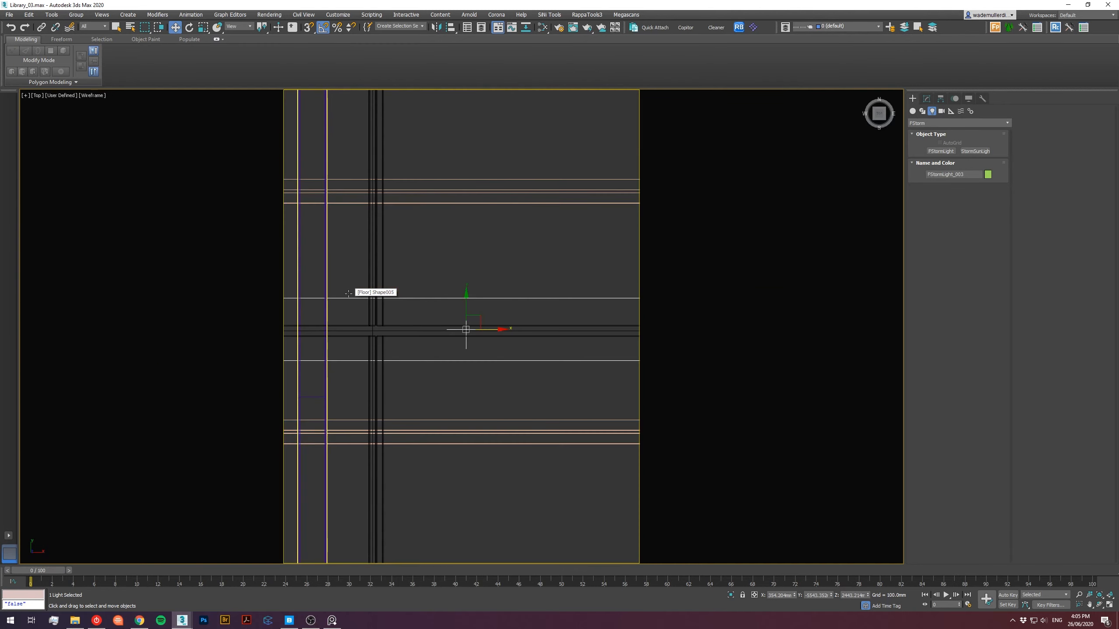
scroll(352, 297, down, 2)
click(105, 27)
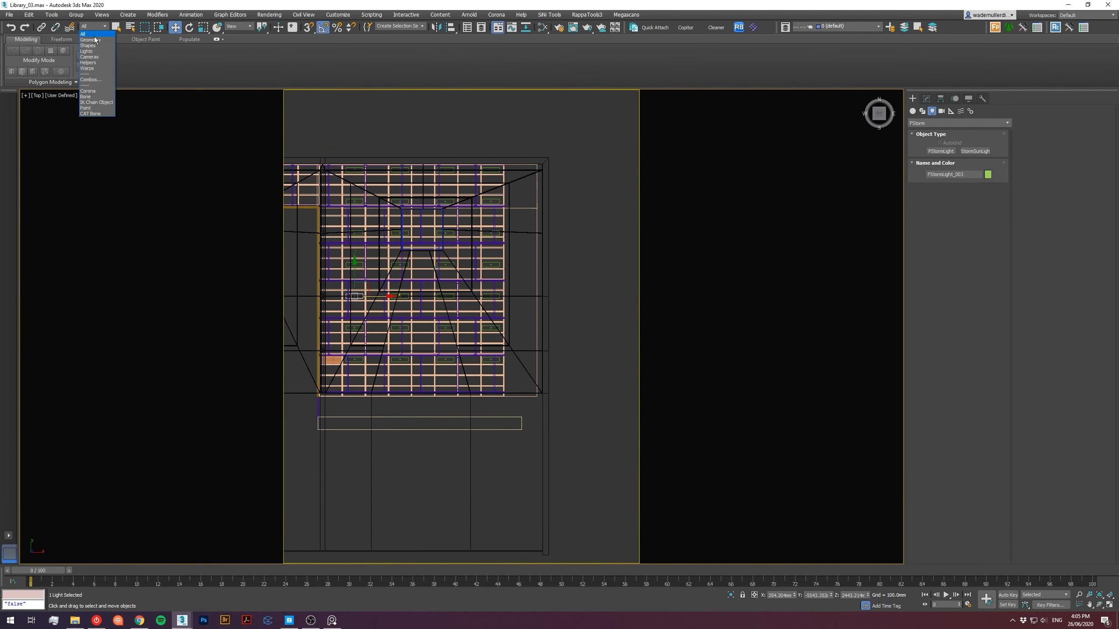
click(92, 49)
drag(538, 390, 273, 333)
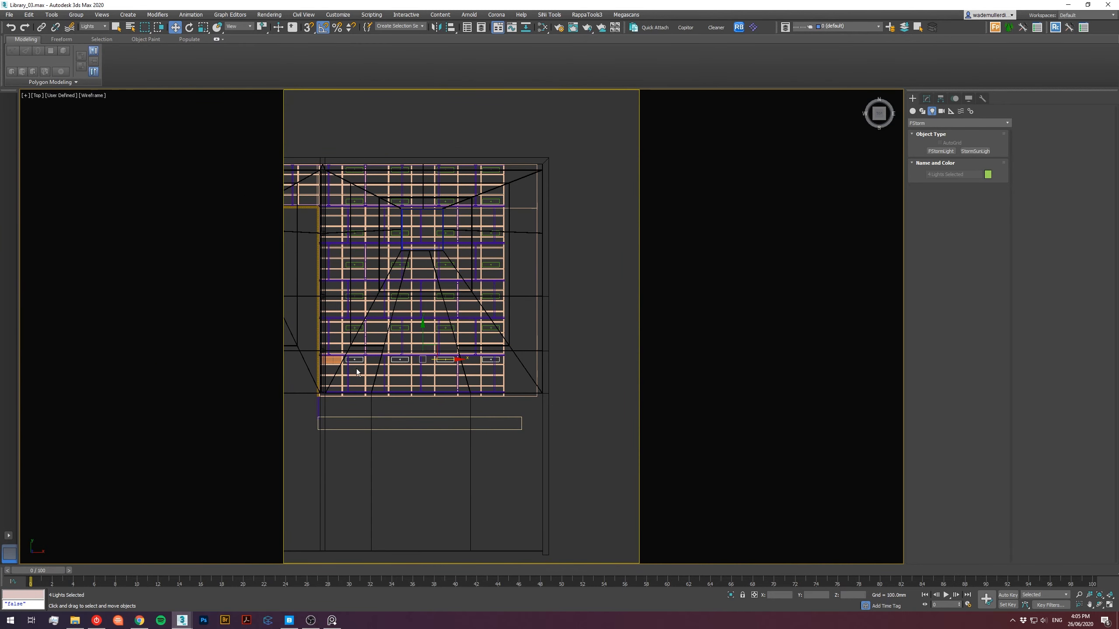
scroll(428, 364, up, 5)
drag(530, 318, 529, 405)
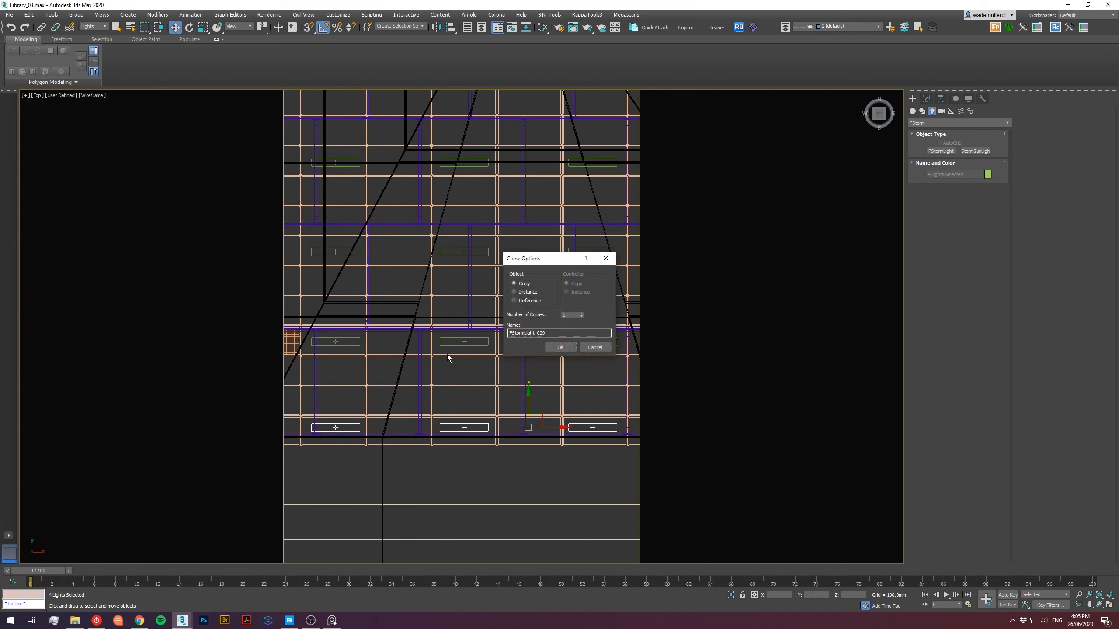
click(561, 350)
Run an FStorm RT render of the camera view and examine the lit area beneath the mezzanine up close.
key(c)
right_click(566, 351)
click(589, 357)
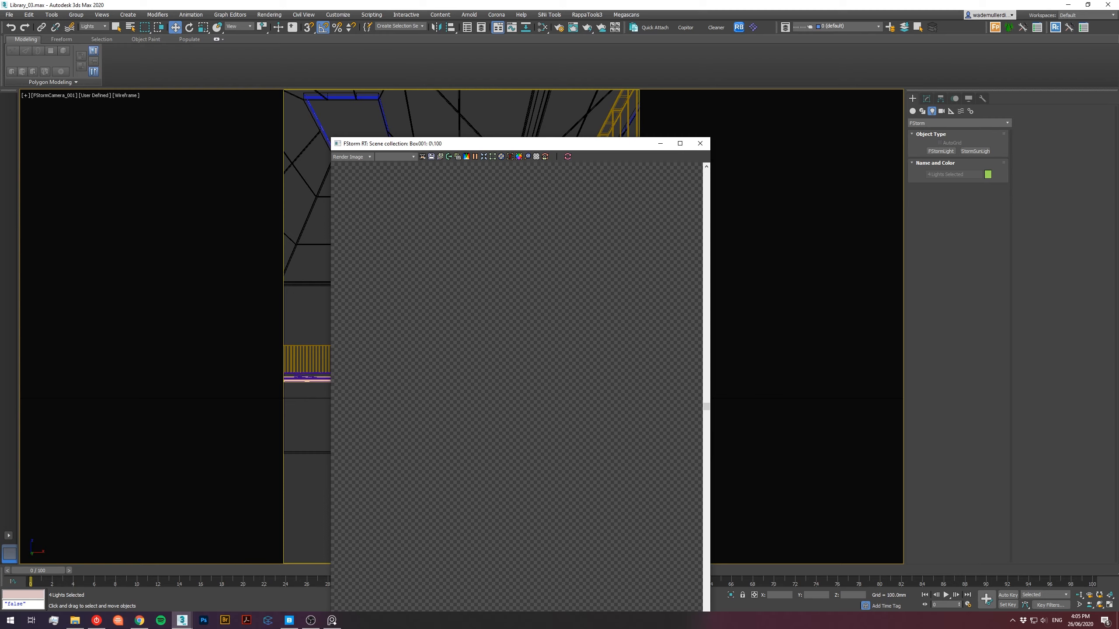
key(alt+Tab)
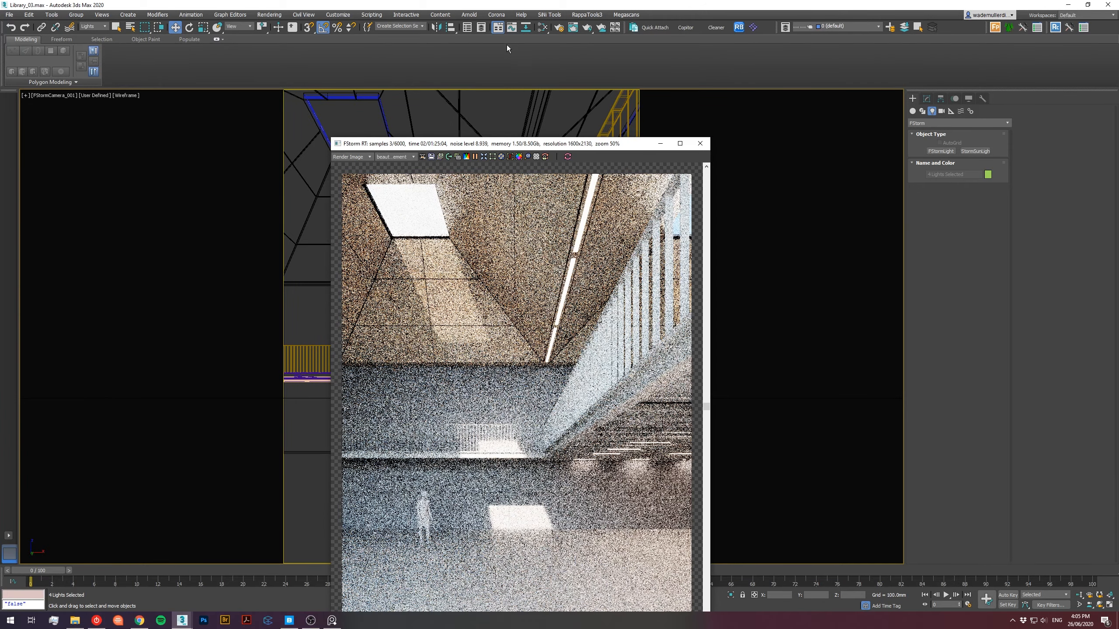
drag(596, 145, 505, 25)
scroll(559, 362, up, 5)
scroll(447, 333, down, 3)
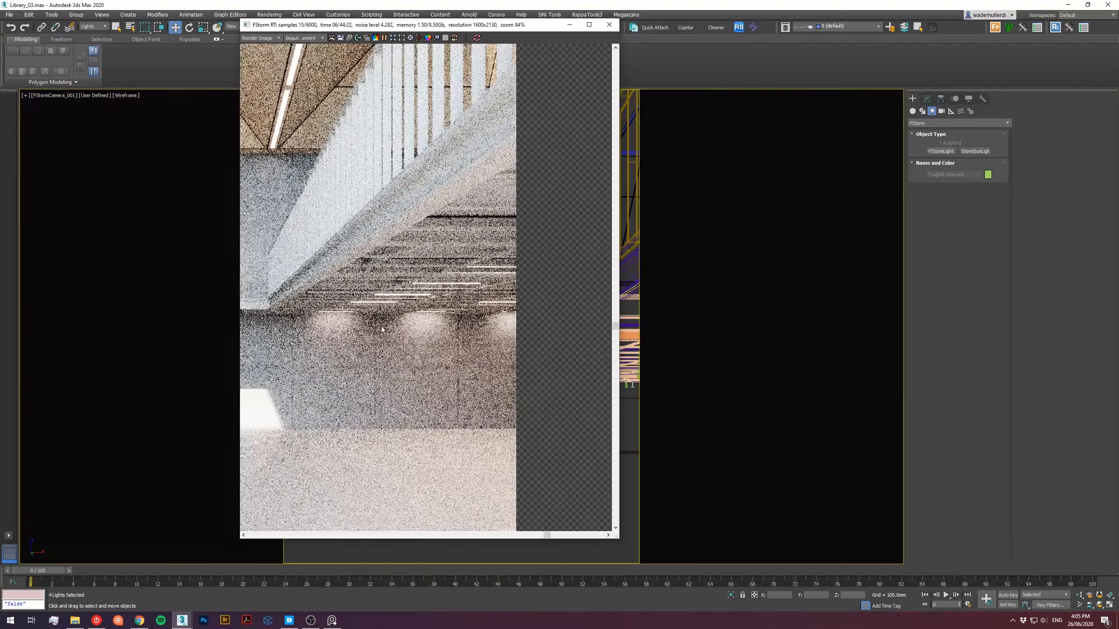
drag(483, 27, 351, 34)
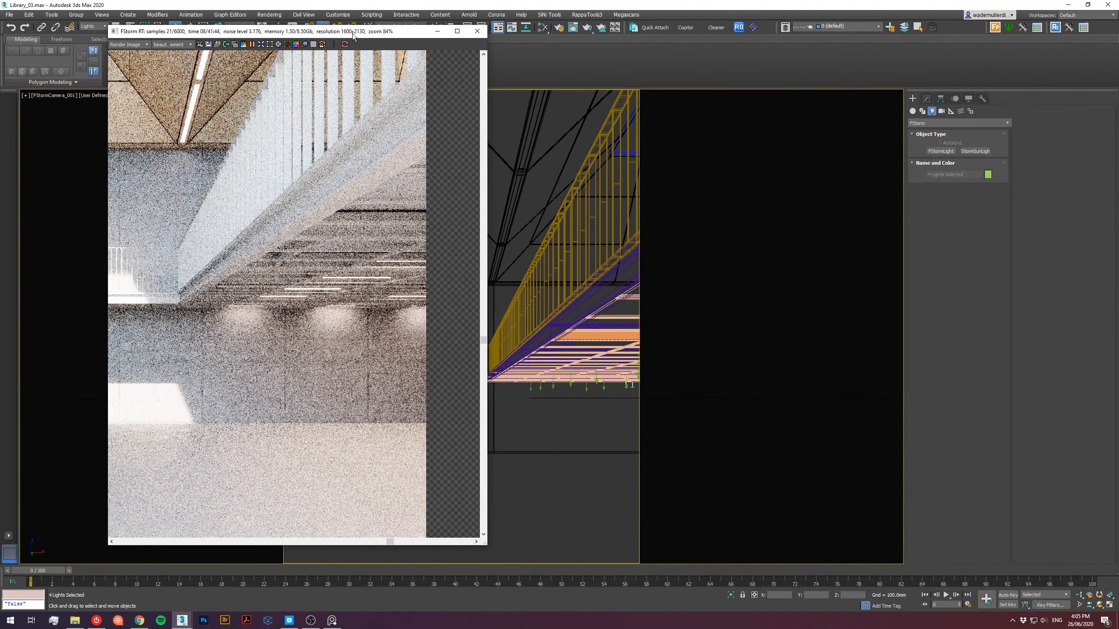
Select one of the ceiling lights, switch its emission to temperature mode, and check the whole render.
click(595, 381)
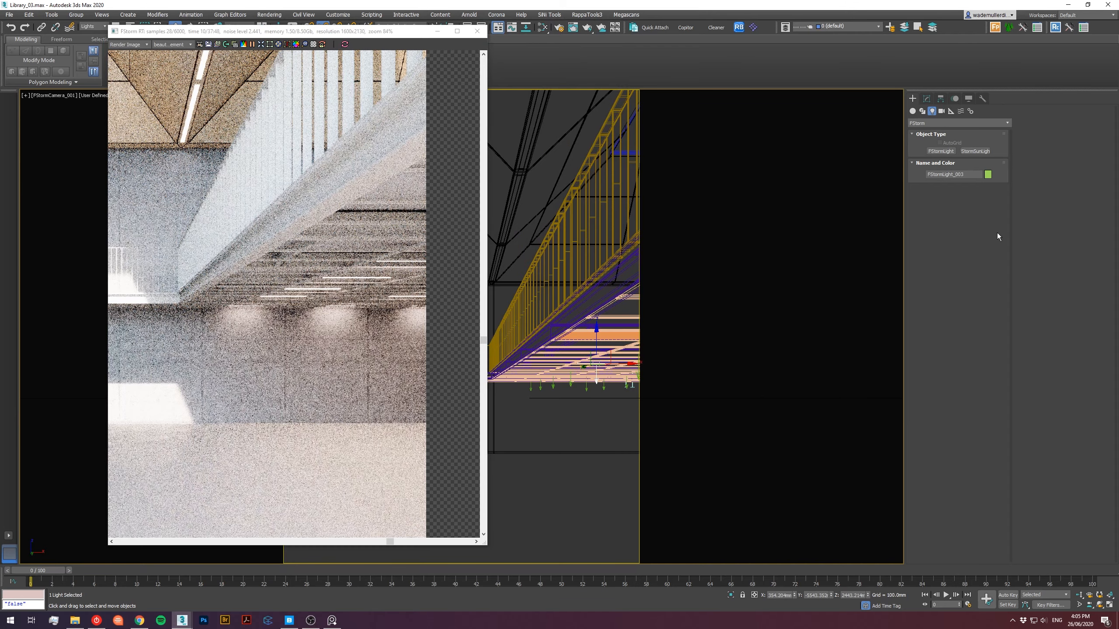
click(927, 101)
click(952, 373)
scroll(357, 385, down, 5)
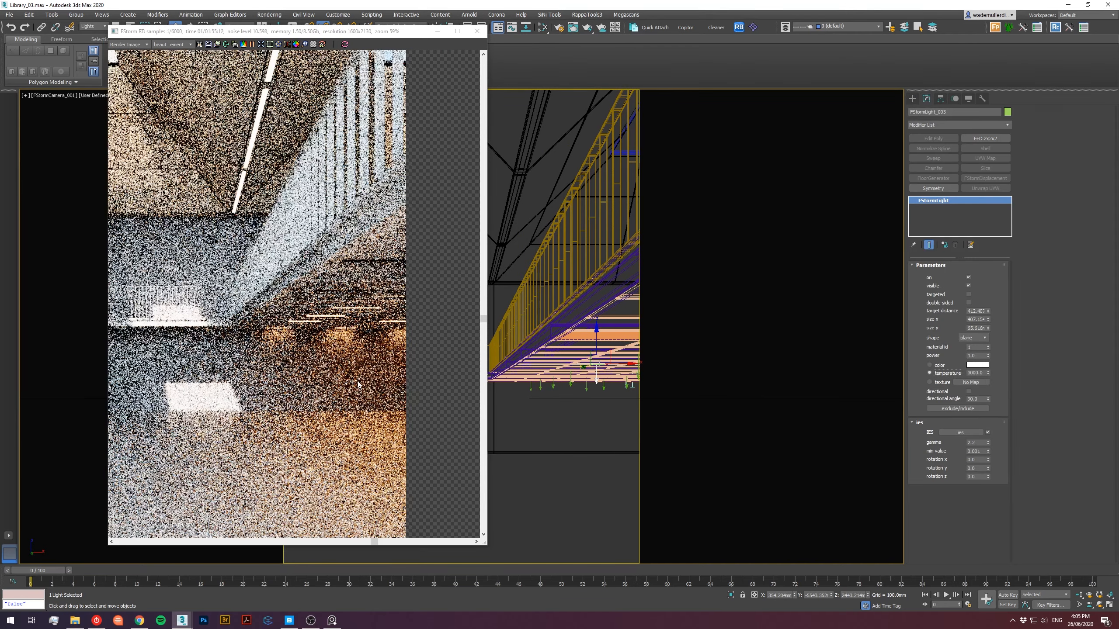
middle_drag(416, 395, 378, 421)
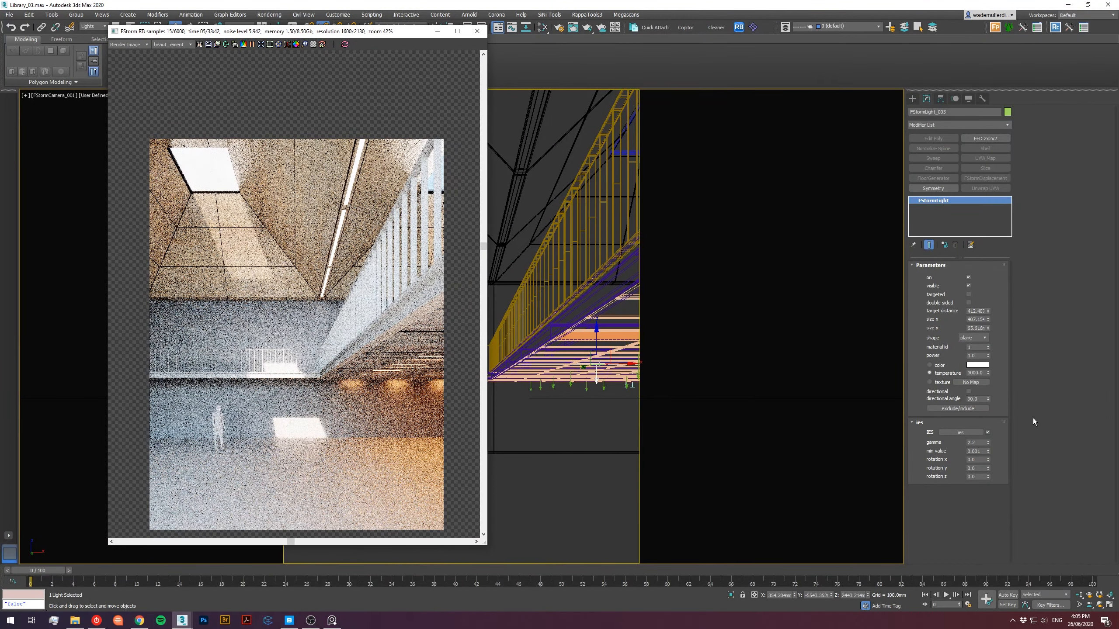
Make the selected light directional with a directional angle of 120.
click(968, 391)
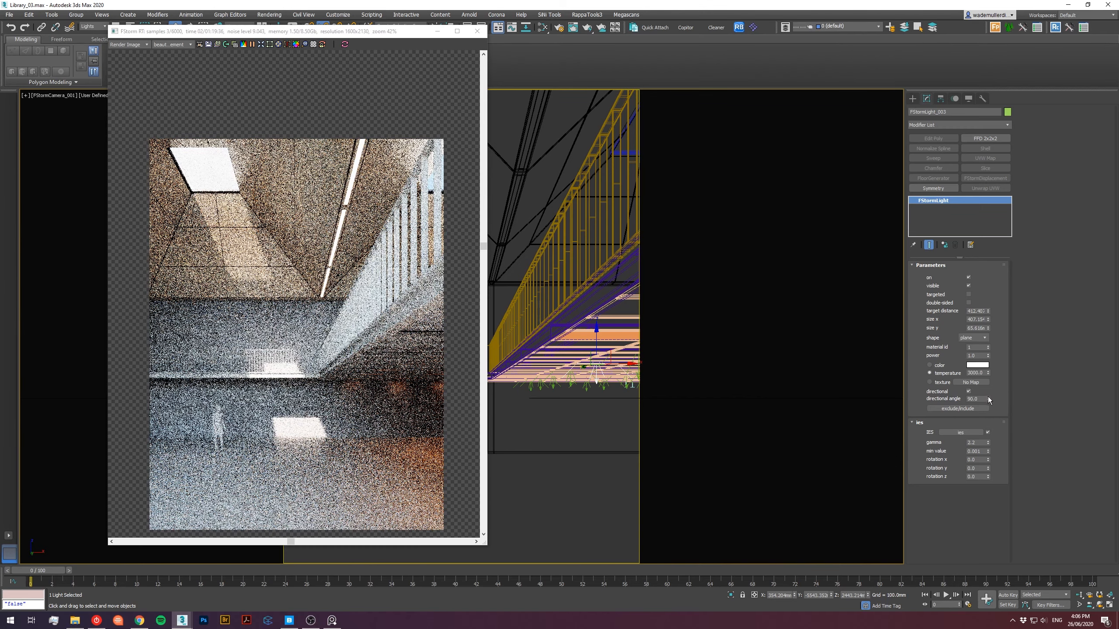
click(984, 399)
text(120)
key(Return)
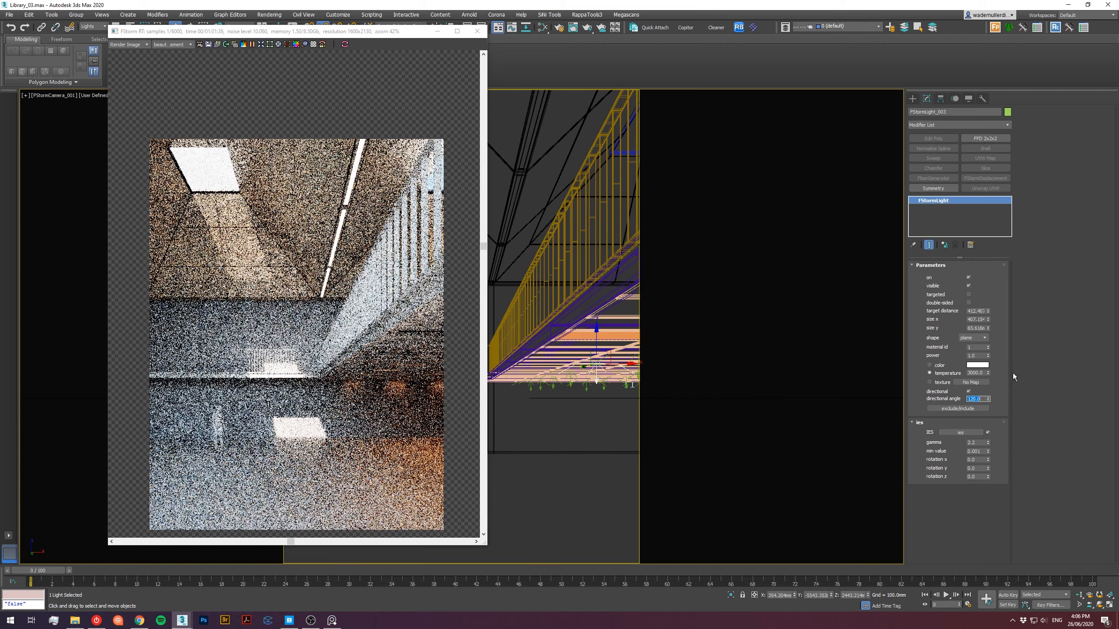
Test light powers of 50 and 10, and set the power to 5.
click(975, 356)
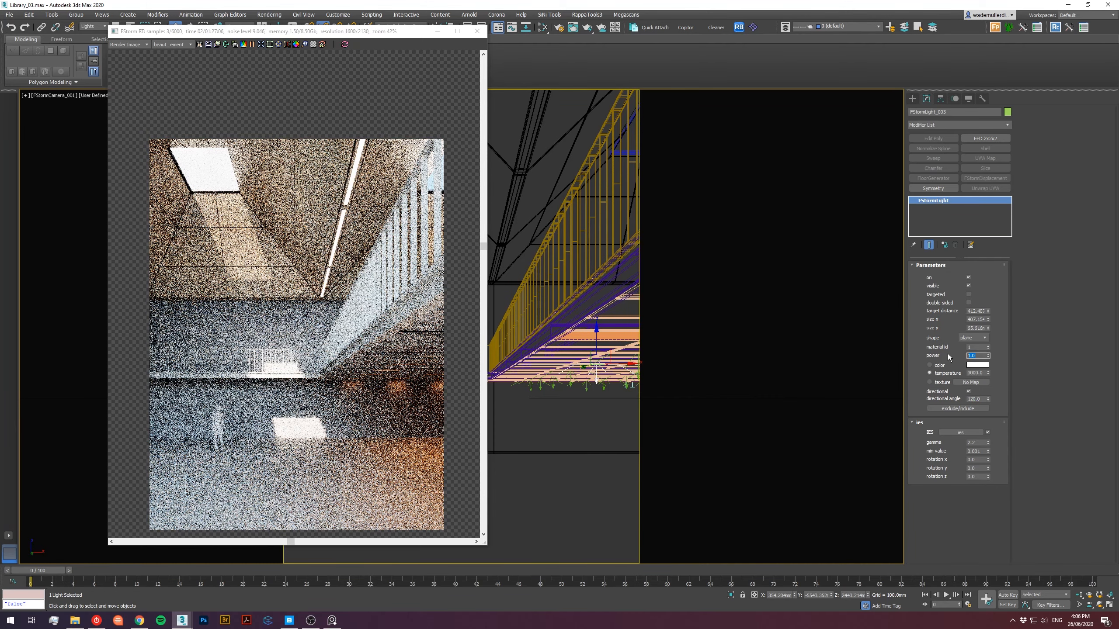
text(5)
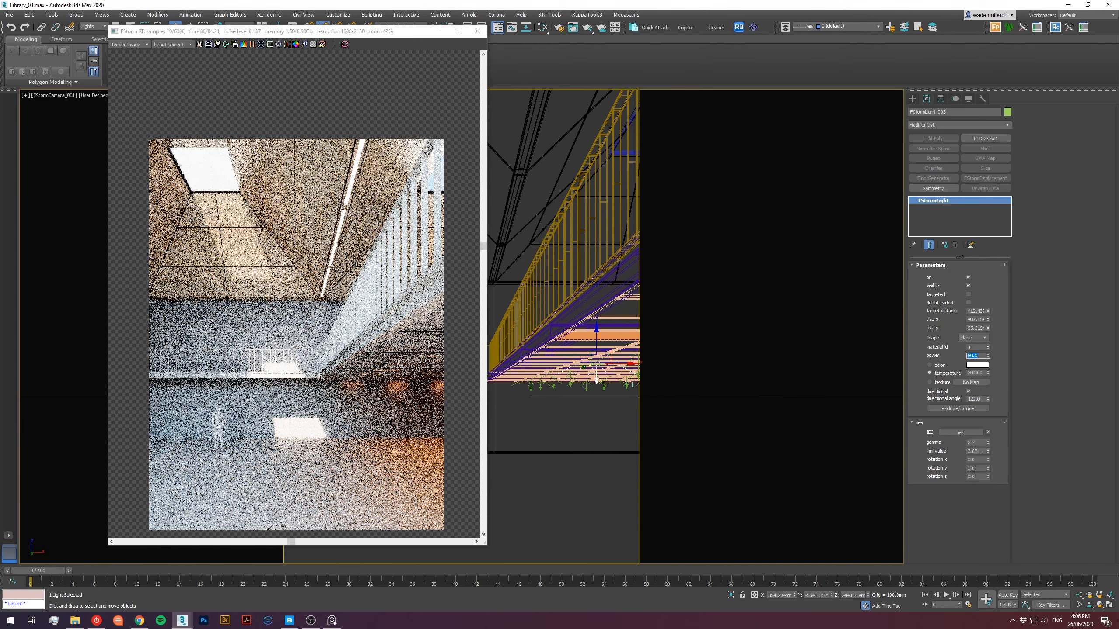
text(0)
key(Return)
text(10)
key(Return)
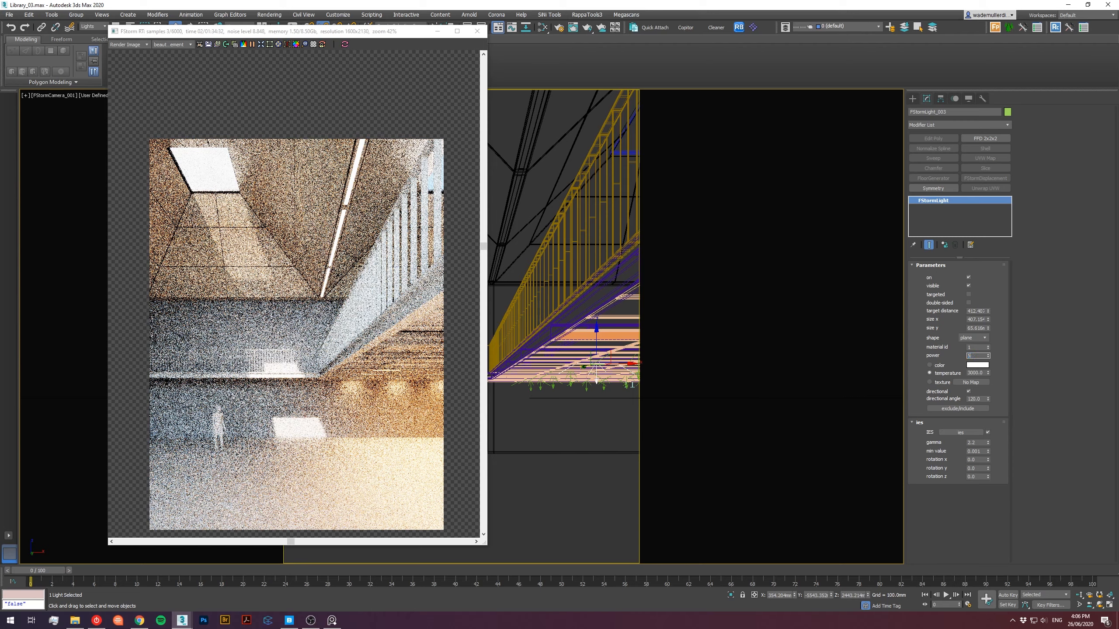
text(5)
key(Return)
scroll(407, 415, up, 2)
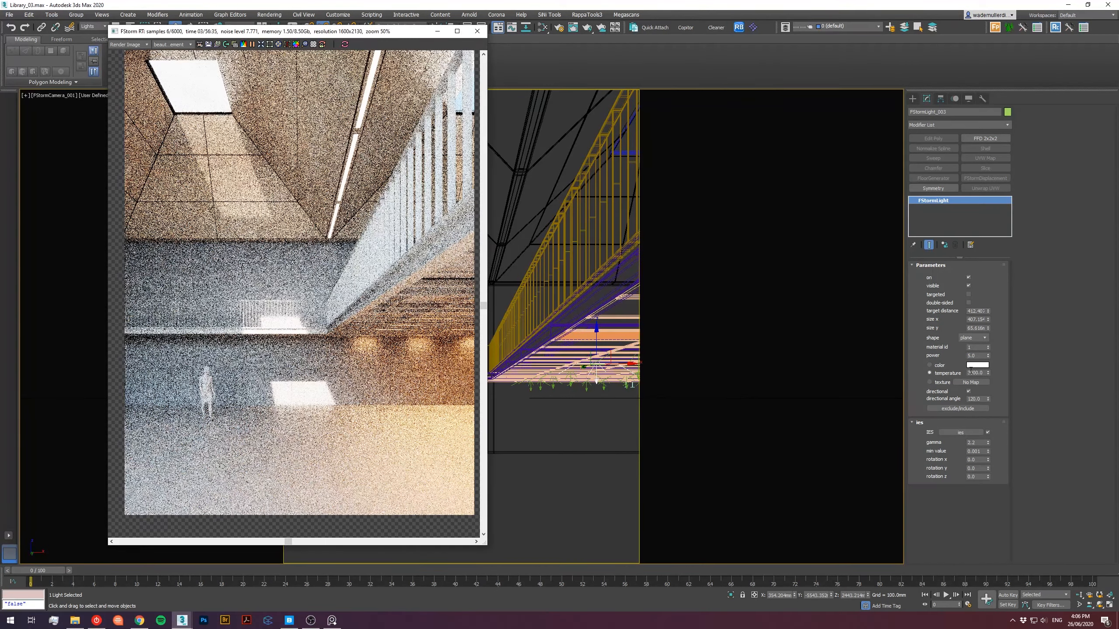
Switch the light from temperature to a custom colour with hue 50 and saturation 75.
double_click(970, 373)
click(977, 365)
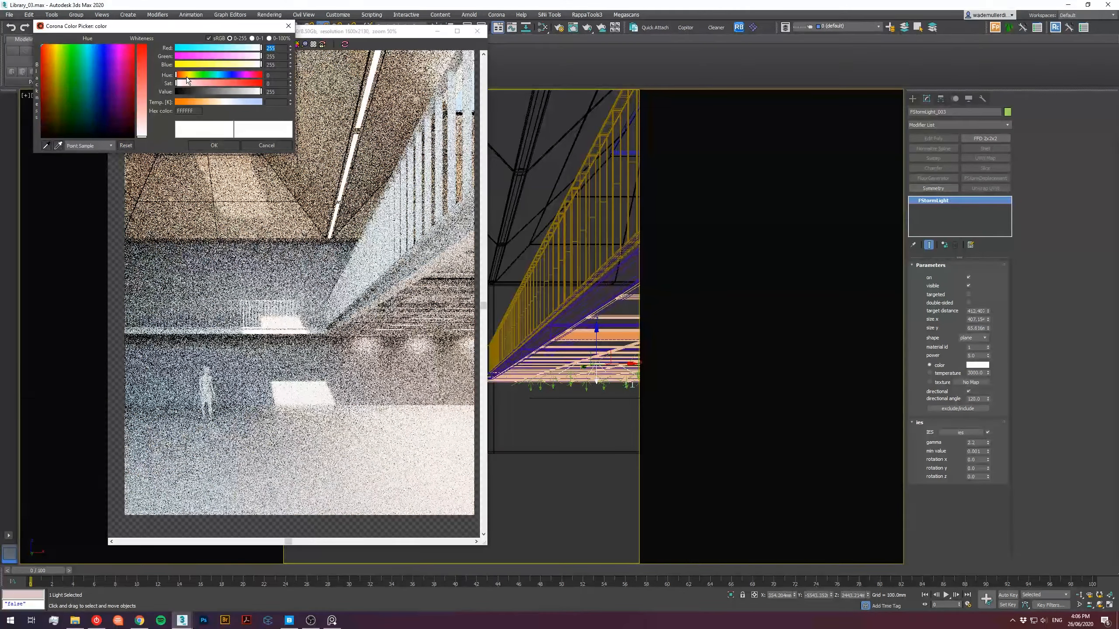
click(191, 77)
drag(192, 76, 192, 76)
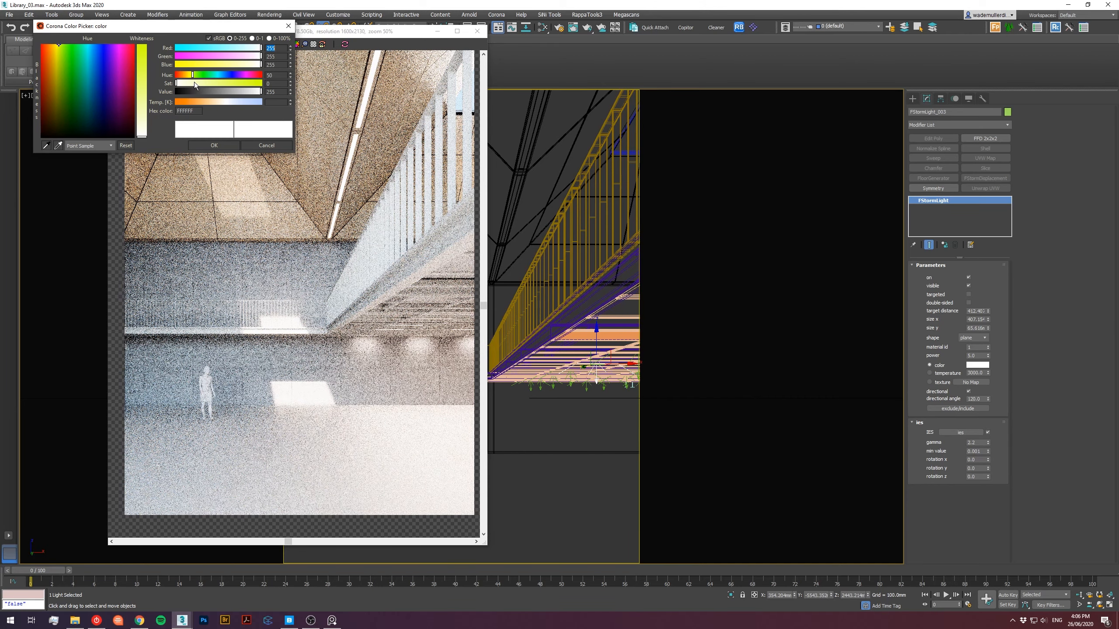
drag(194, 82, 200, 82)
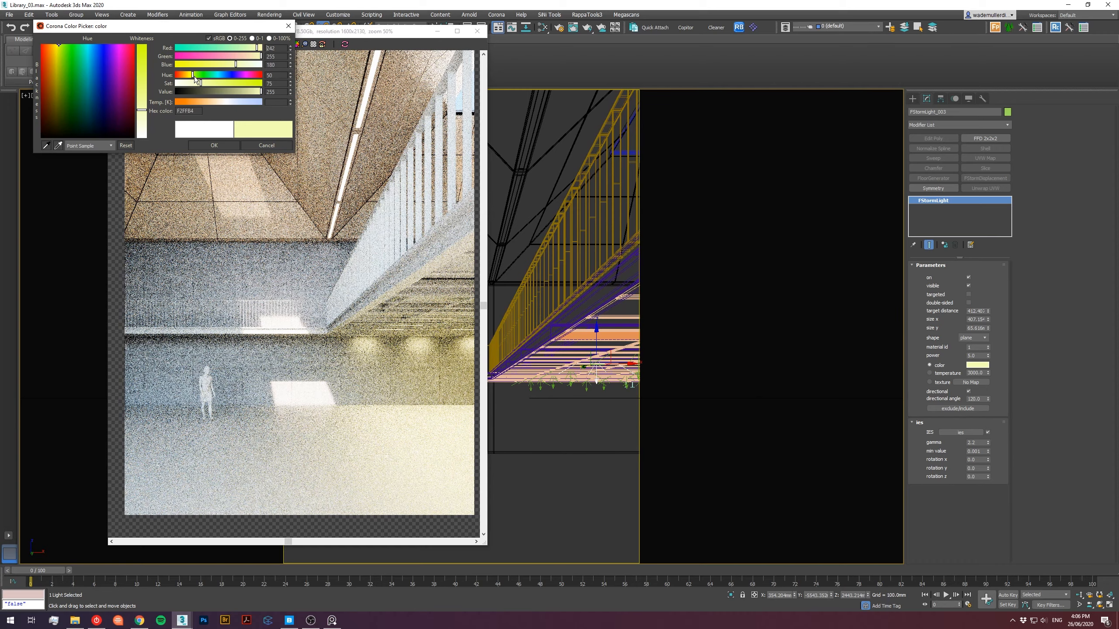
Refine the light colour to a pale warm yellow with hue 44, saturation 73 and value 246, and accept it.
drag(192, 75, 193, 75)
drag(257, 93, 259, 93)
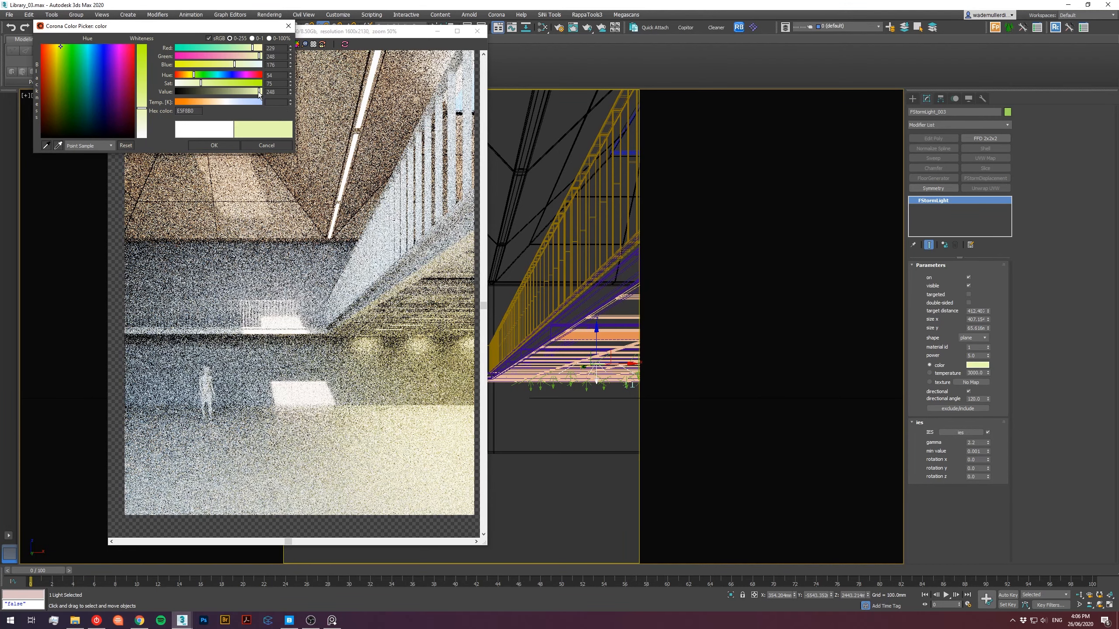
click(192, 76)
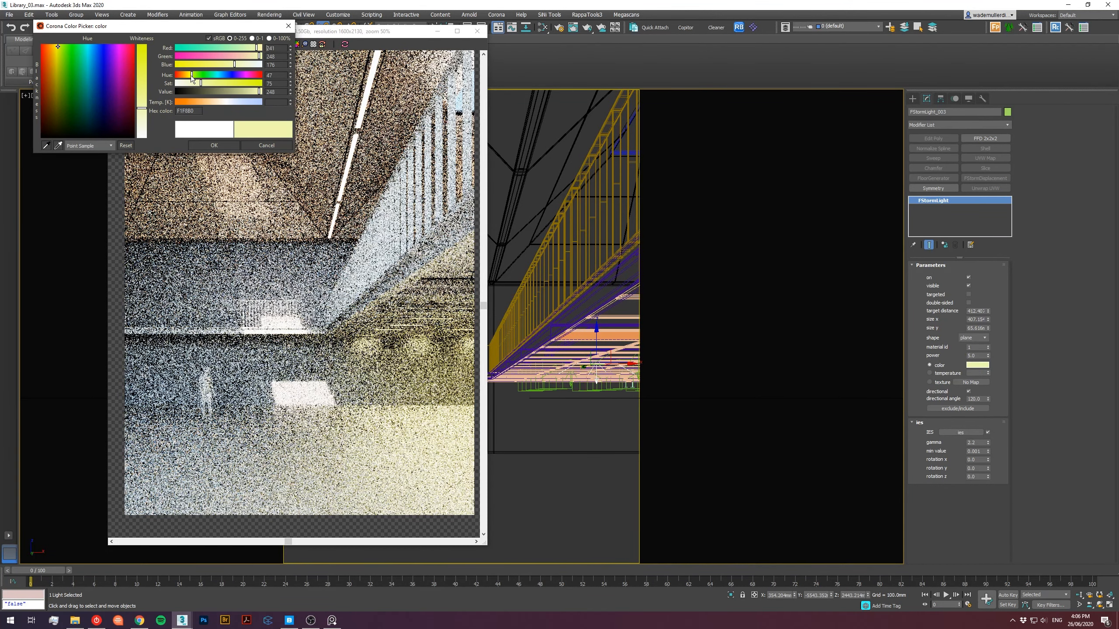
click(191, 75)
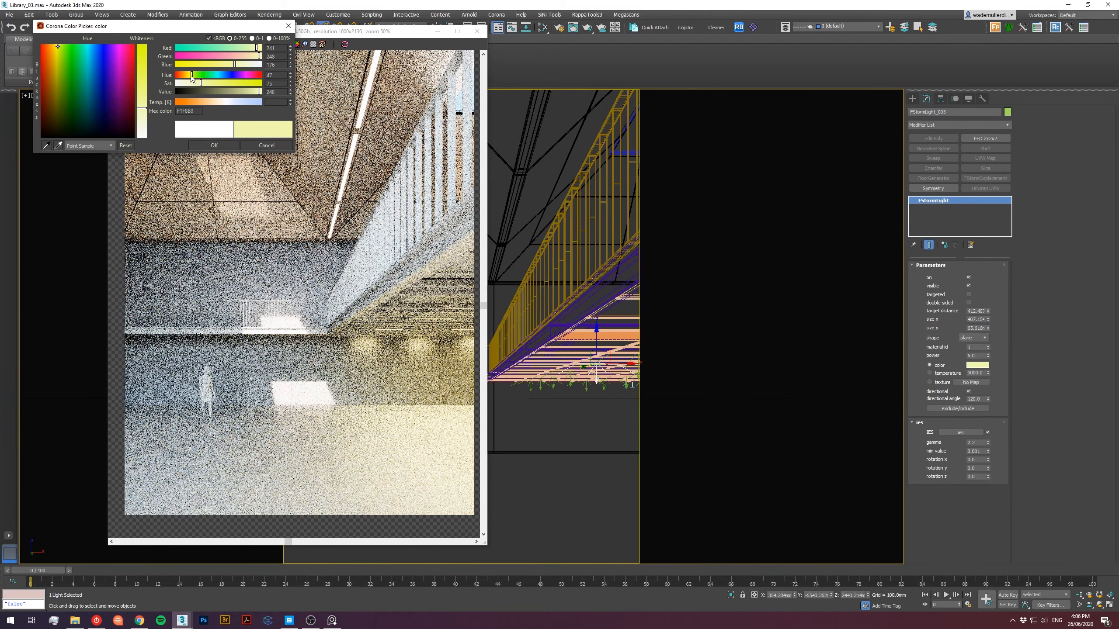
click(190, 75)
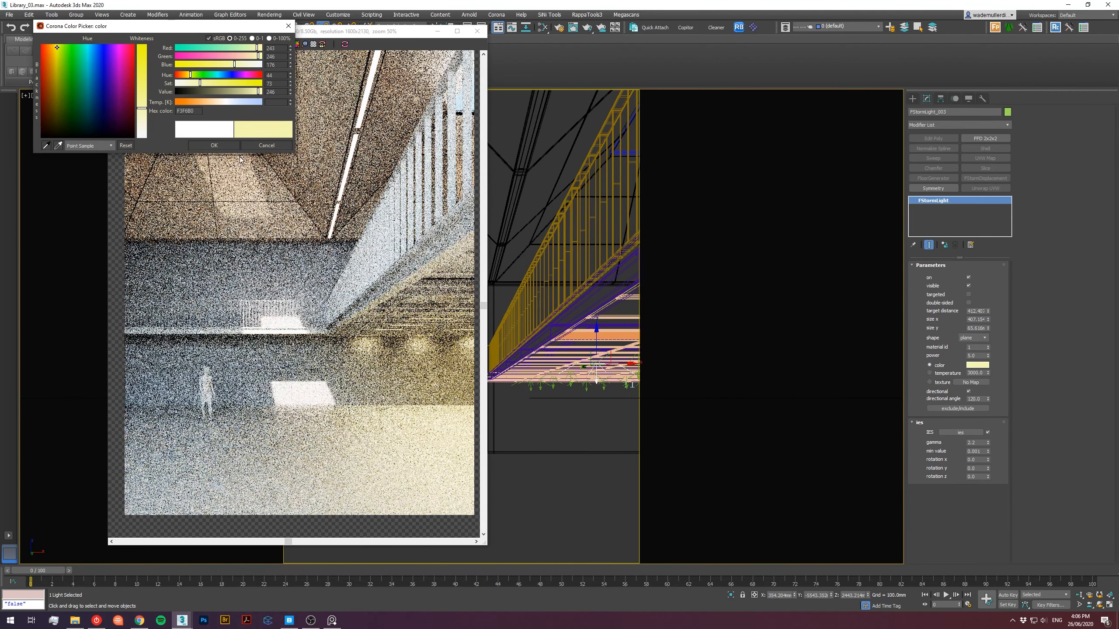
click(214, 146)
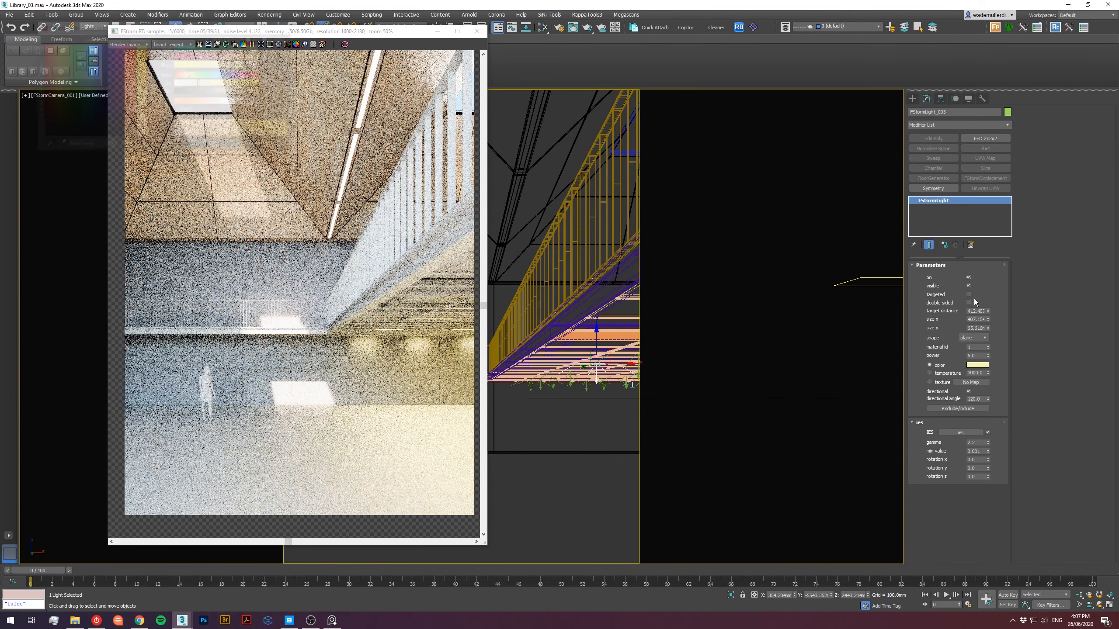
Turn off the light's directional option and set its power to 1.
click(969, 391)
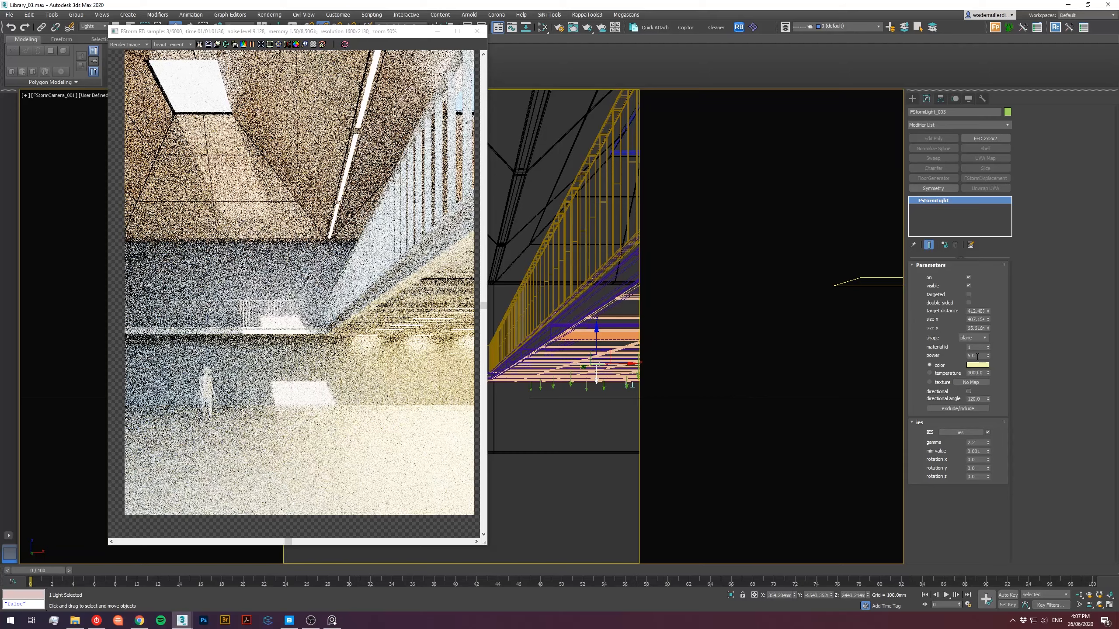
double_click(977, 356)
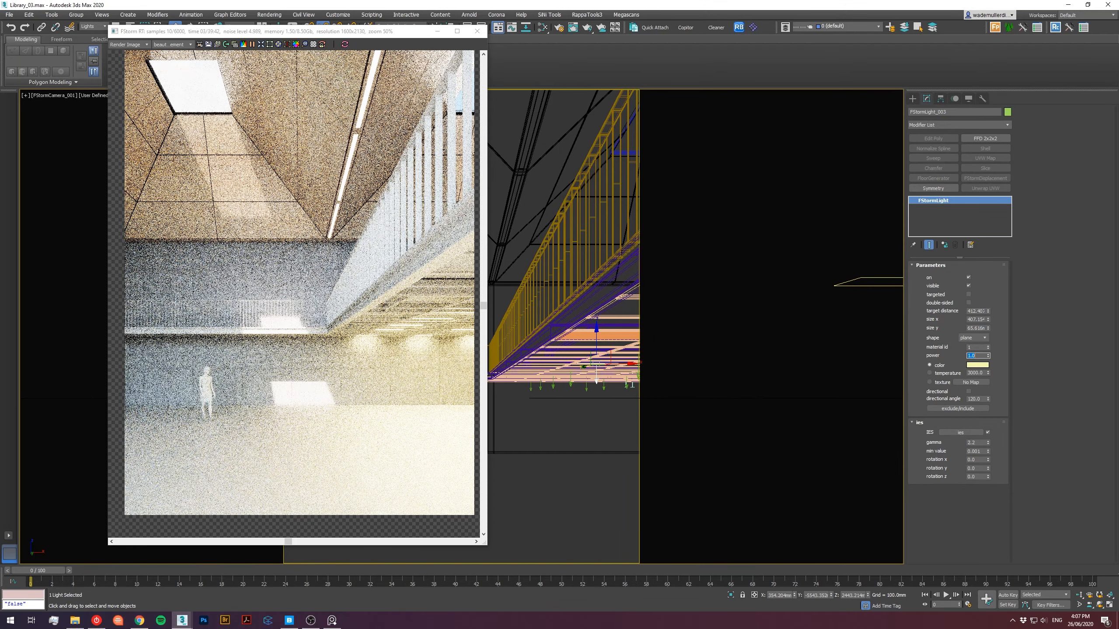
text(1)
key(Return)
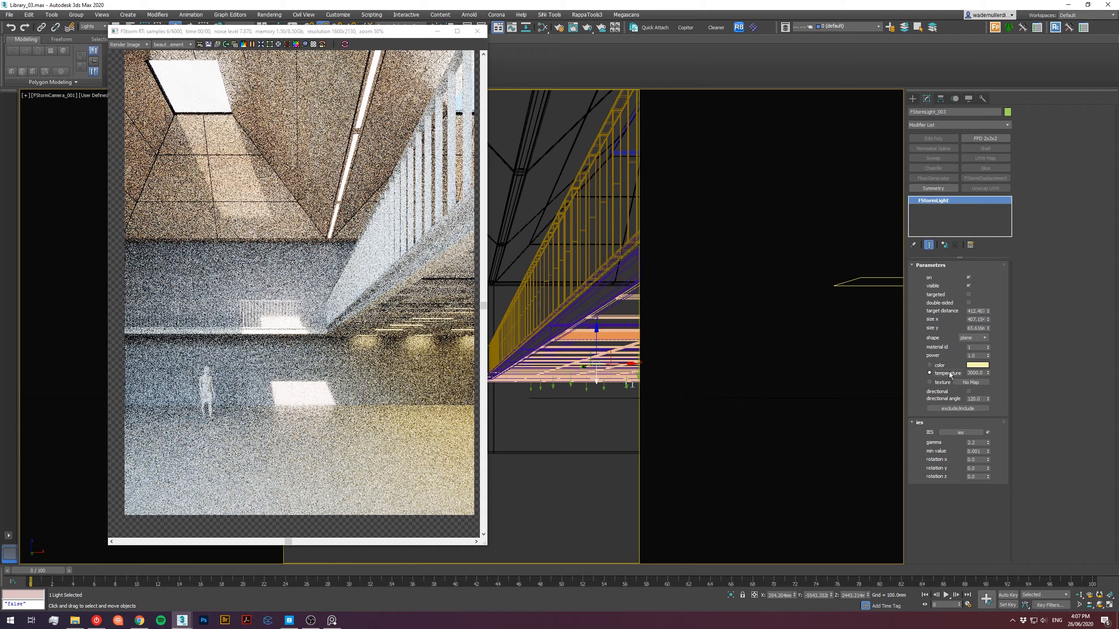
Switch the light from custom colour to temperature, set its power to 2 and its temperature to 3200.
click(949, 373)
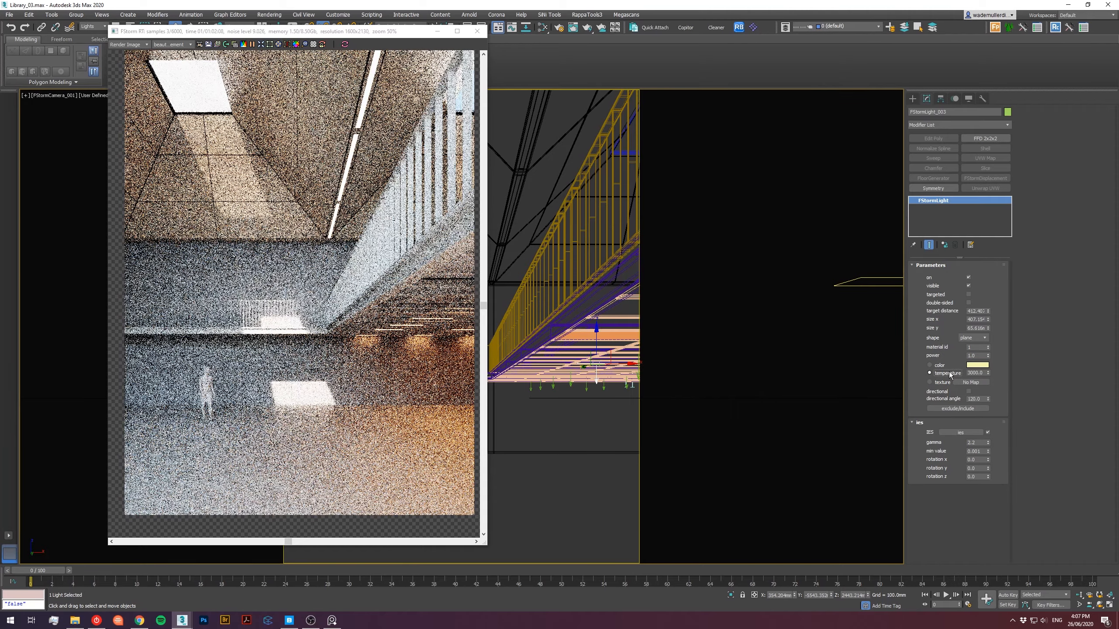
double_click(972, 373)
text(320)
key(Return)
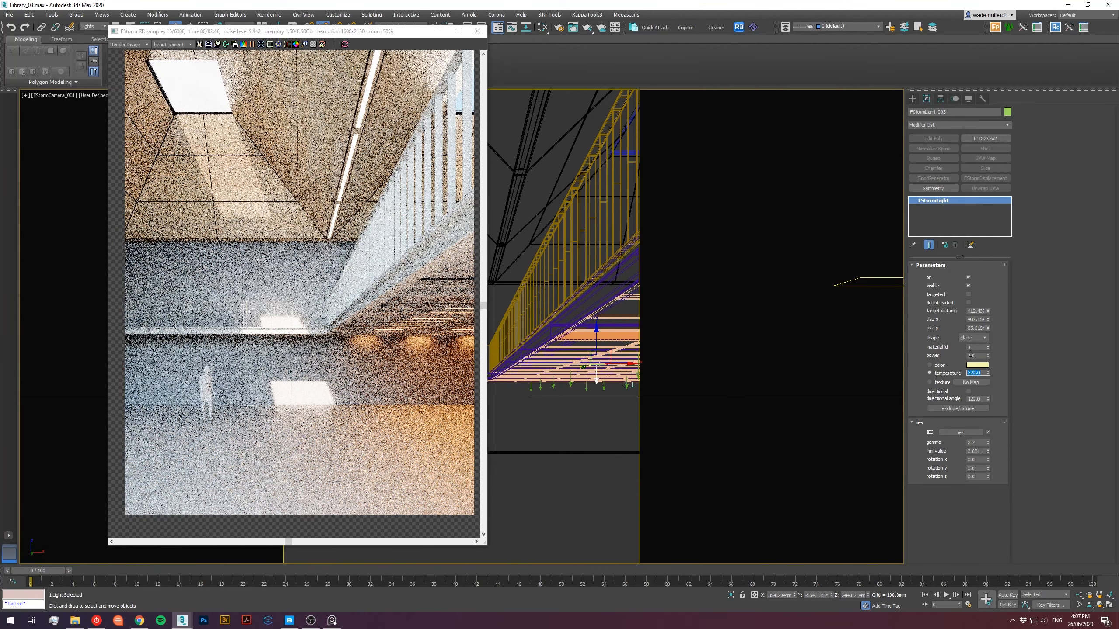
double_click(973, 355)
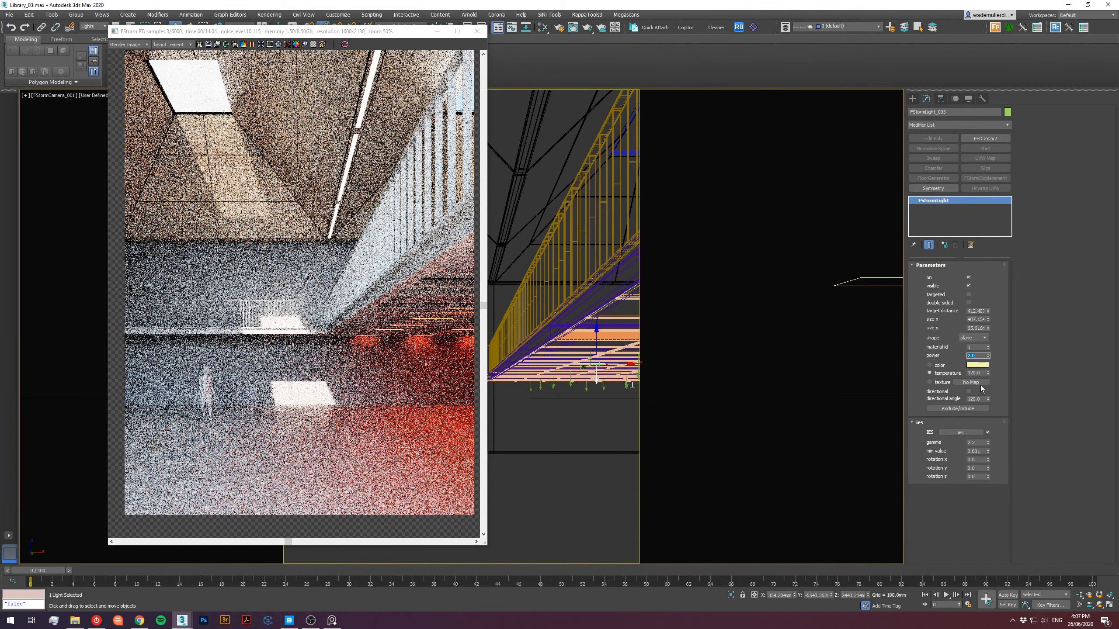
double_click(978, 373)
text(3200)
key(Return)
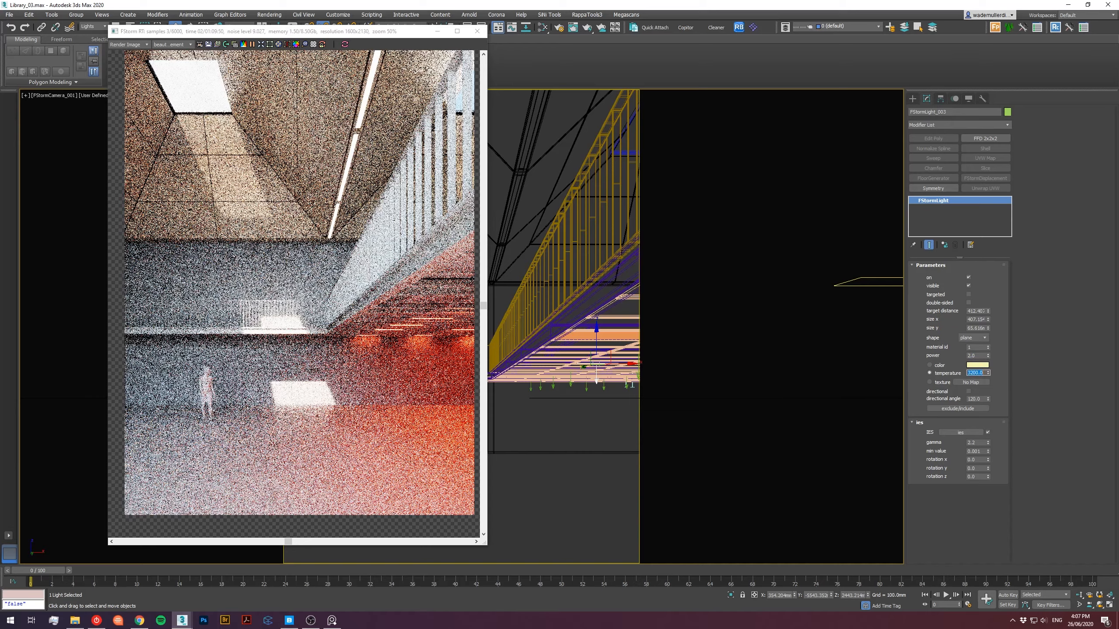
Check the lit mezzanine underside in the render and set the light's power to 1.
scroll(411, 352, up, 5)
scroll(272, 327, down, 5)
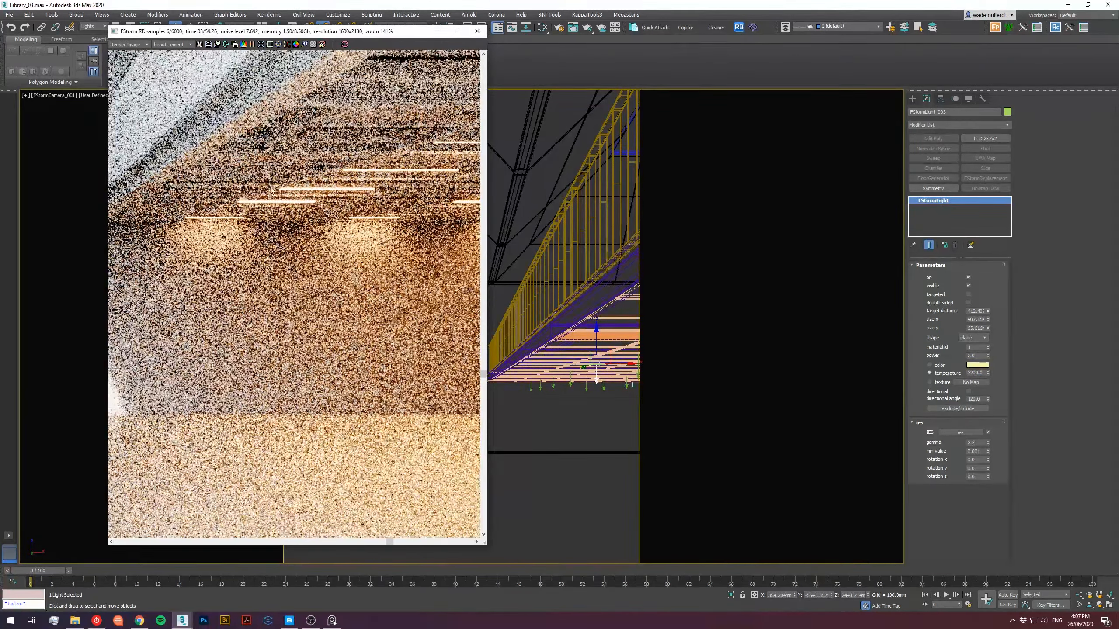
scroll(417, 259, up, 4)
double_click(974, 355)
text(1)
scroll(423, 417, down, 3)
scroll(397, 322, down, 3)
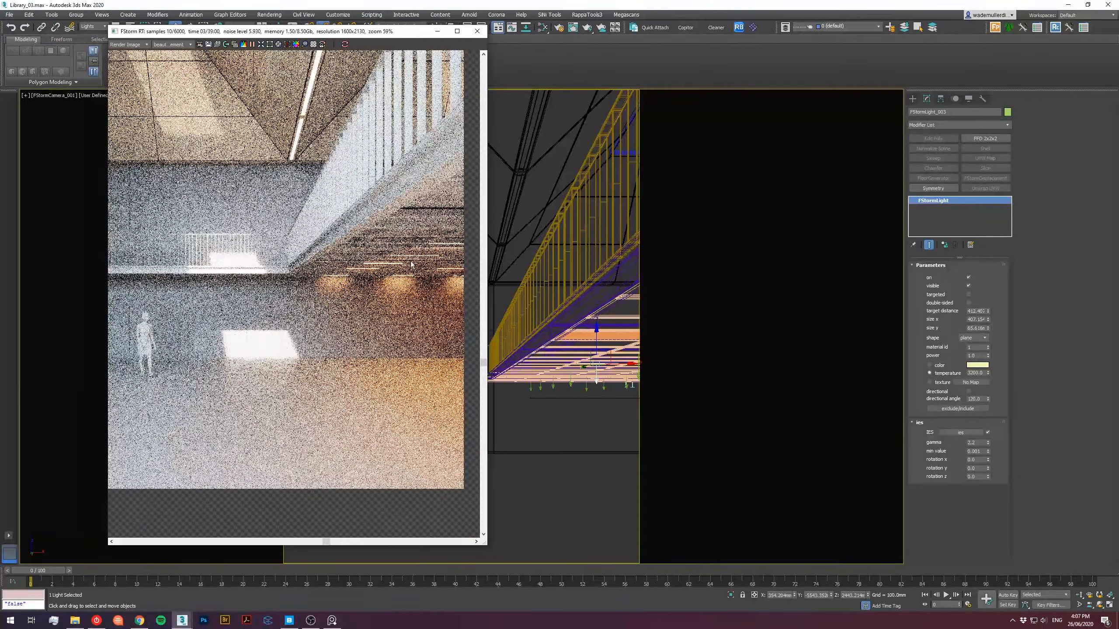
Examine the light strips beneath the mezzanine, their glow on the concrete wall, and the overall render balance.
scroll(411, 263, up, 6)
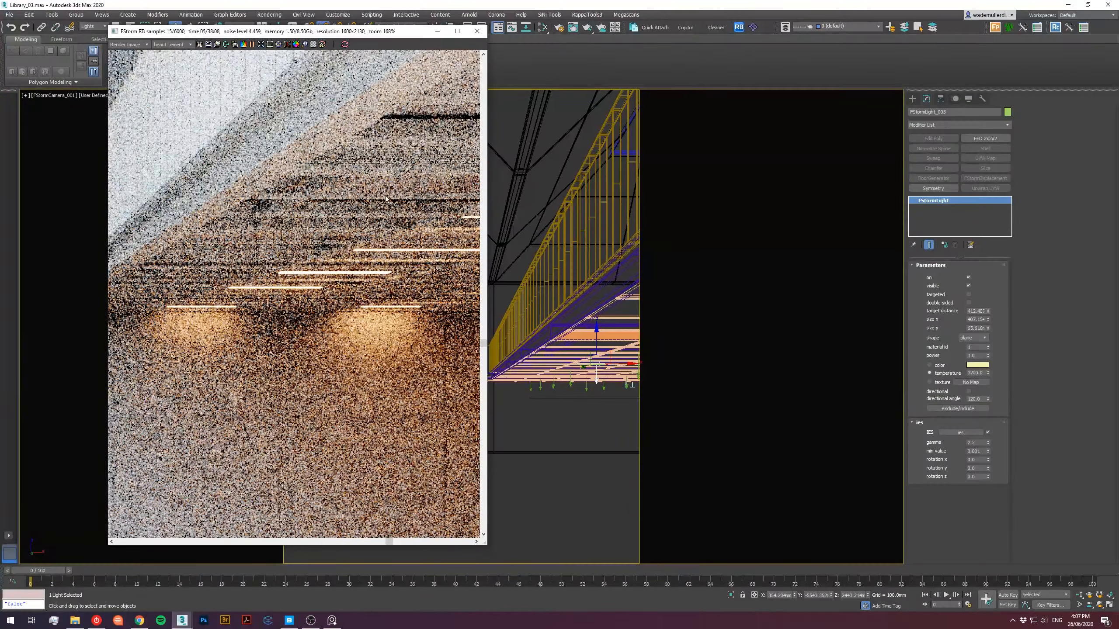
scroll(293, 315, down, 3)
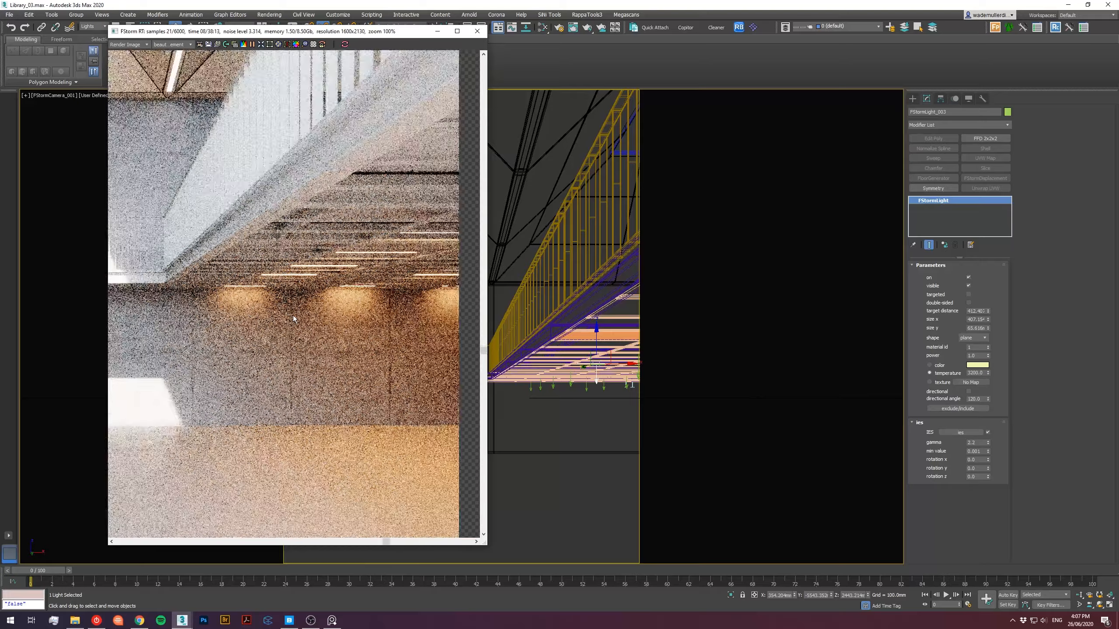
scroll(292, 315, down, 3)
scroll(397, 298, up, 2)
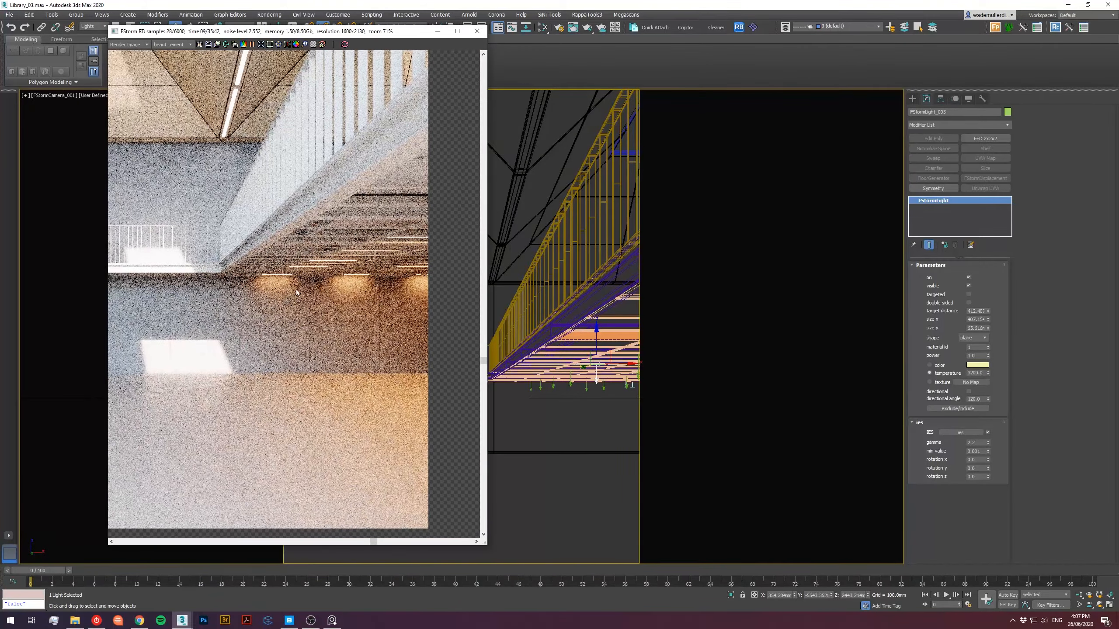
scroll(367, 233, up, 8)
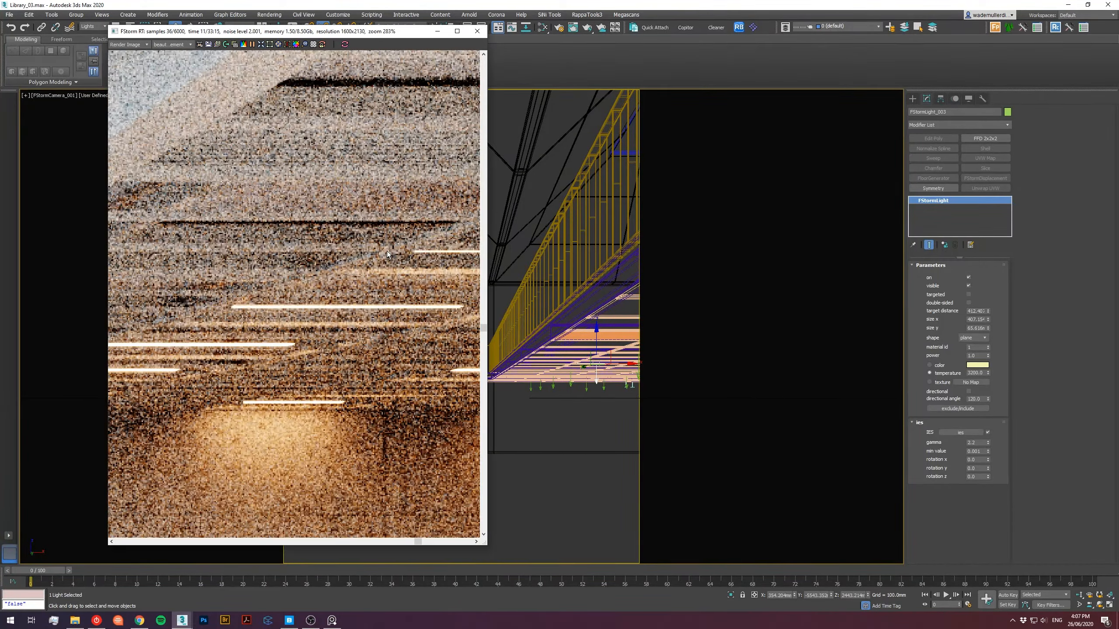
scroll(386, 252, down, 3)
scroll(348, 298, up, 5)
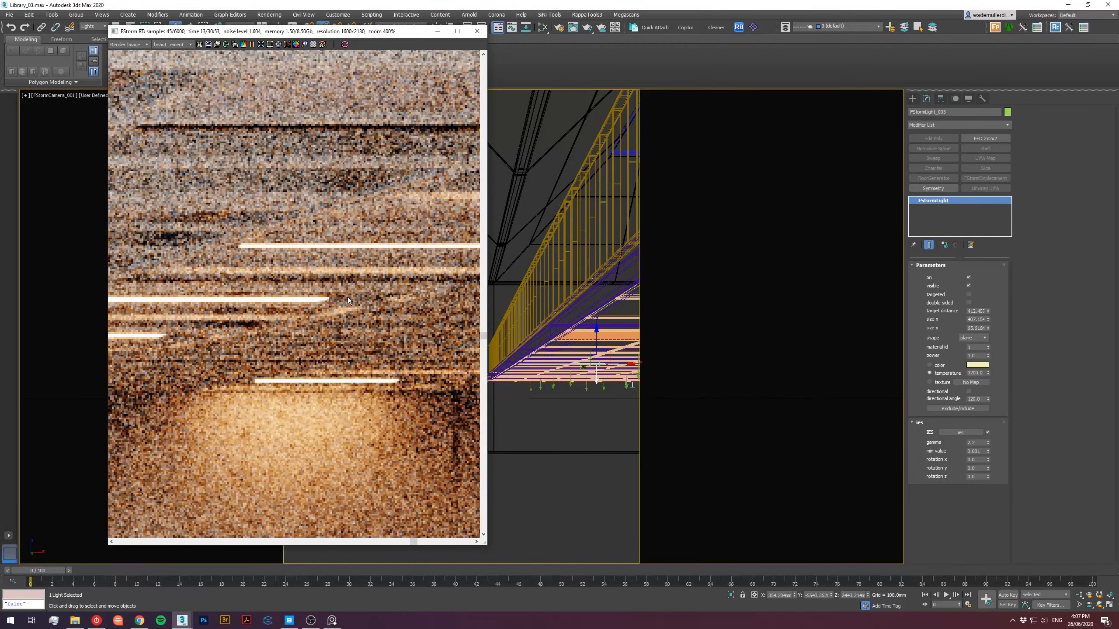
scroll(348, 298, down, 4)
scroll(325, 278, down, 1)
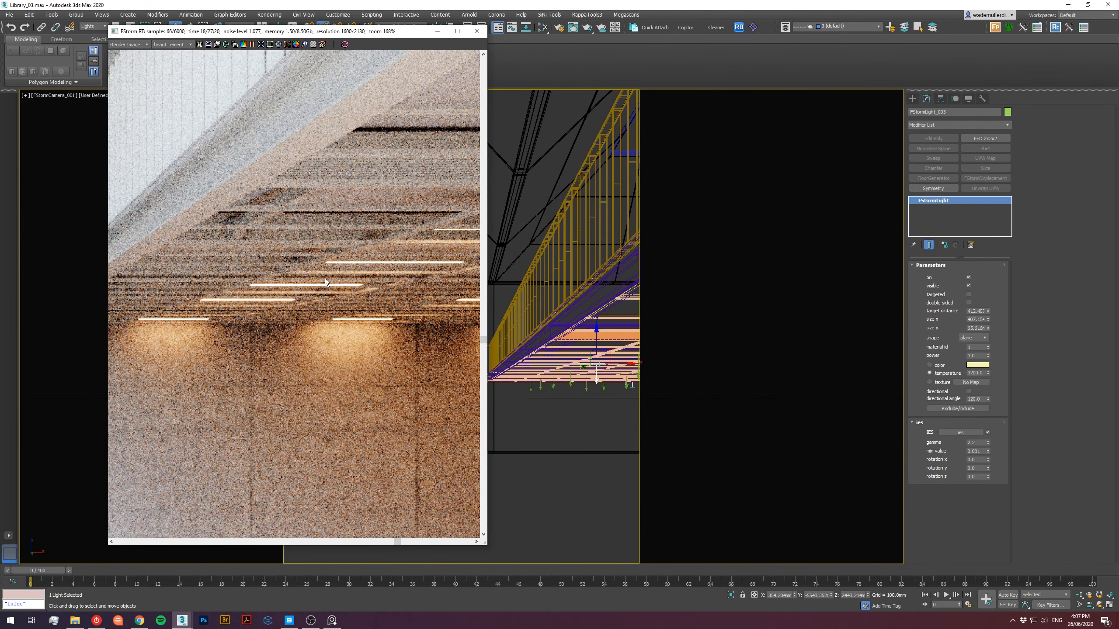
scroll(446, 275, down, 1)
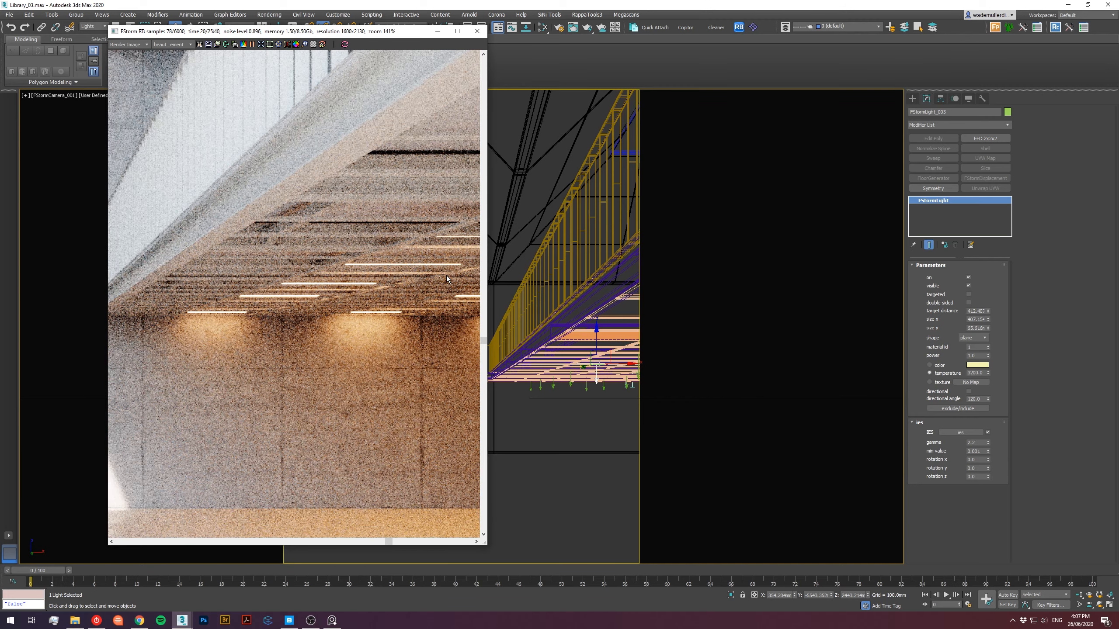
scroll(360, 221, down, 5)
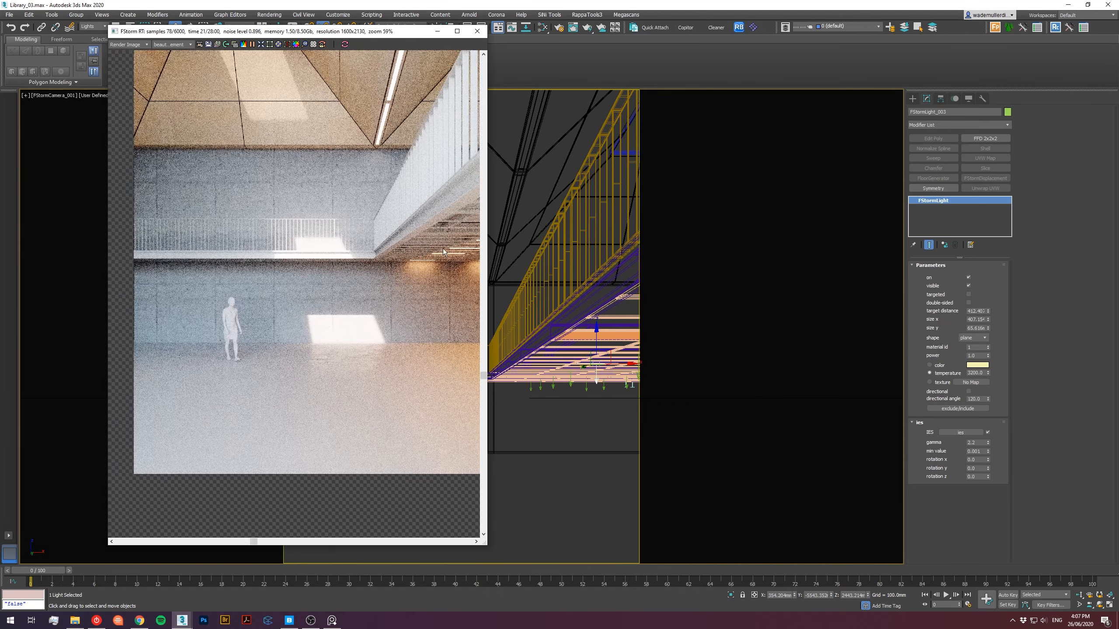
scroll(335, 339, down, 1)
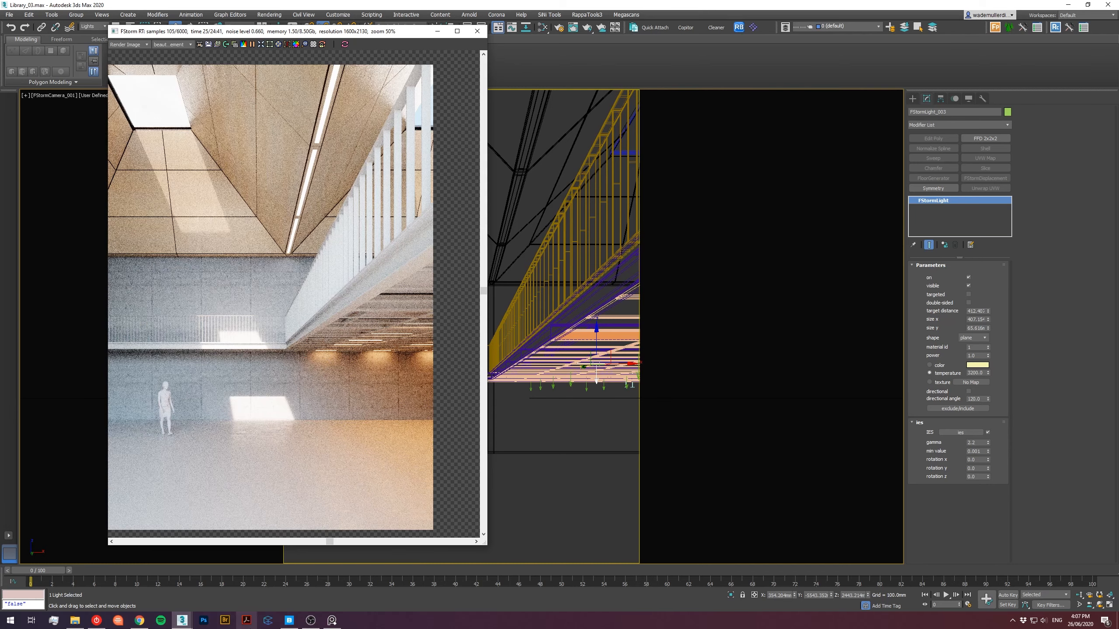
click(74, 620)
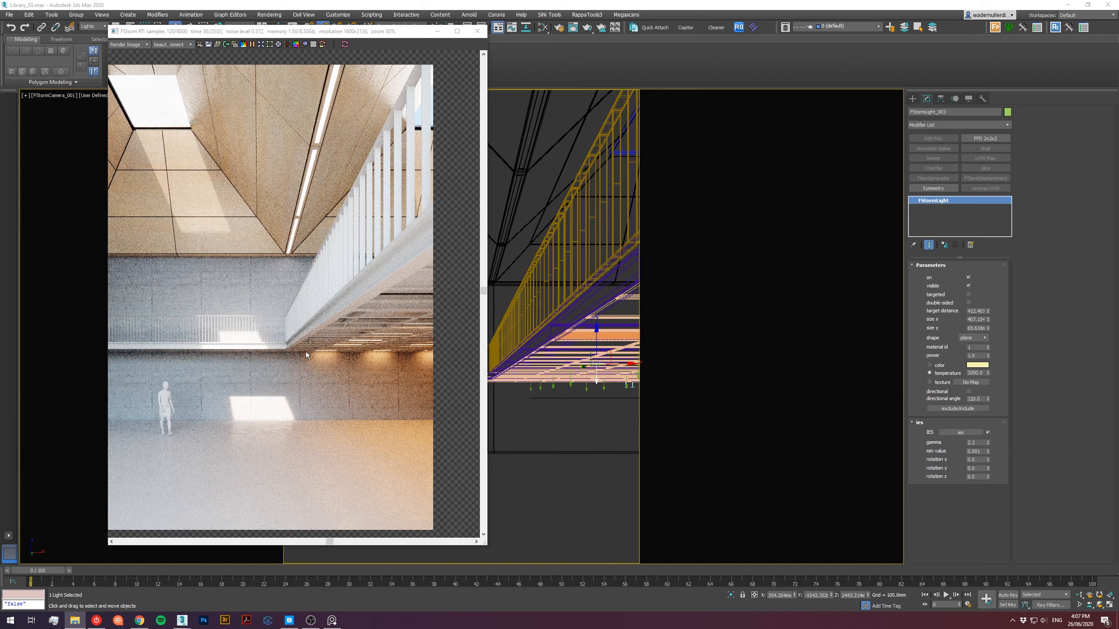
click(568, 483)
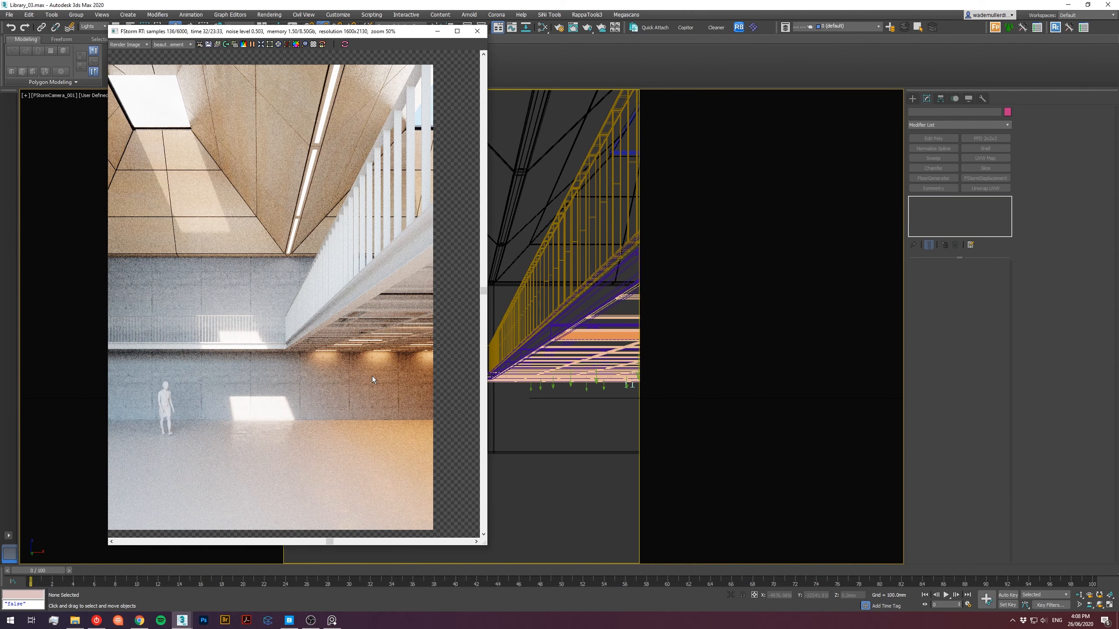
middle_drag(383, 443, 419, 439)
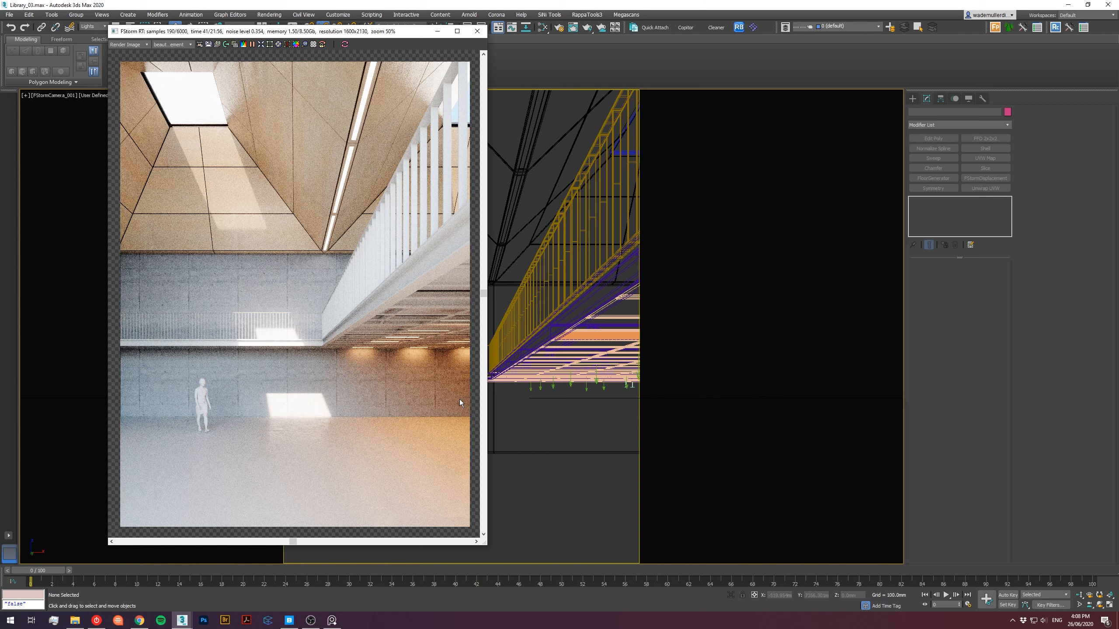
click(311, 620)
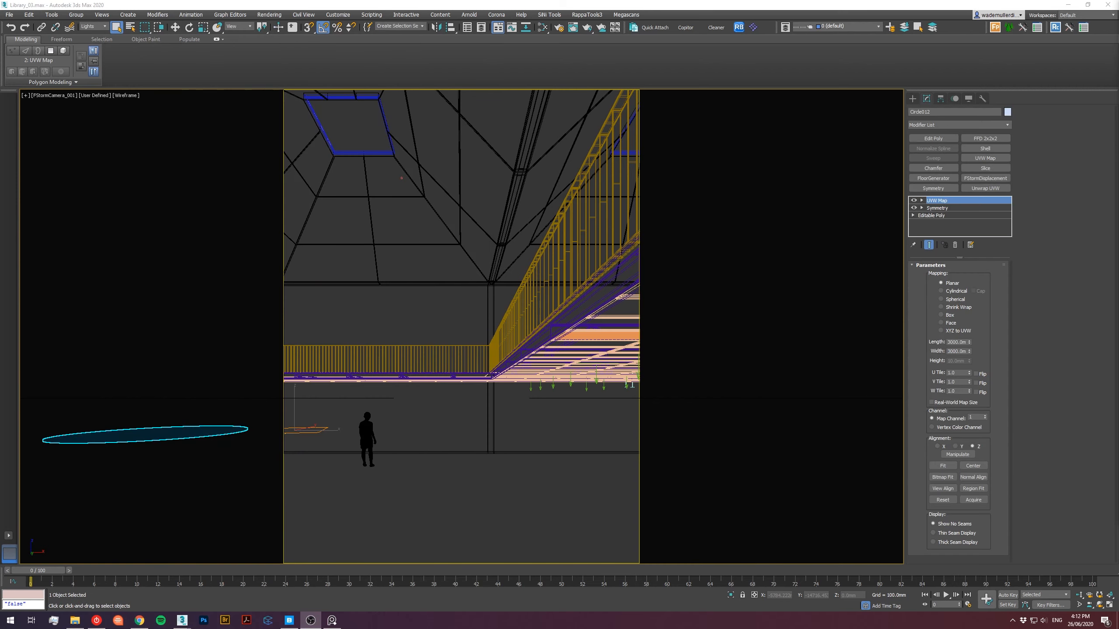
Clear the selection, show the camera view shaded and set the selection filter to All.
click(499, 554)
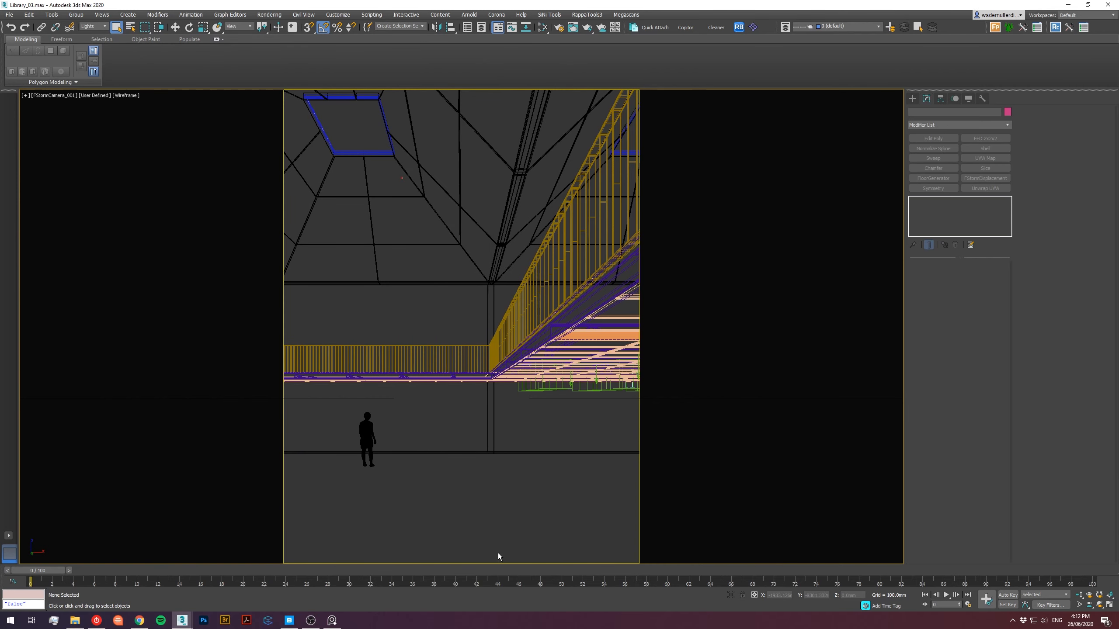
key(F3)
click(93, 27)
click(91, 35)
Select the library floor object and edit its Editable Poly base at edge level.
click(714, 483)
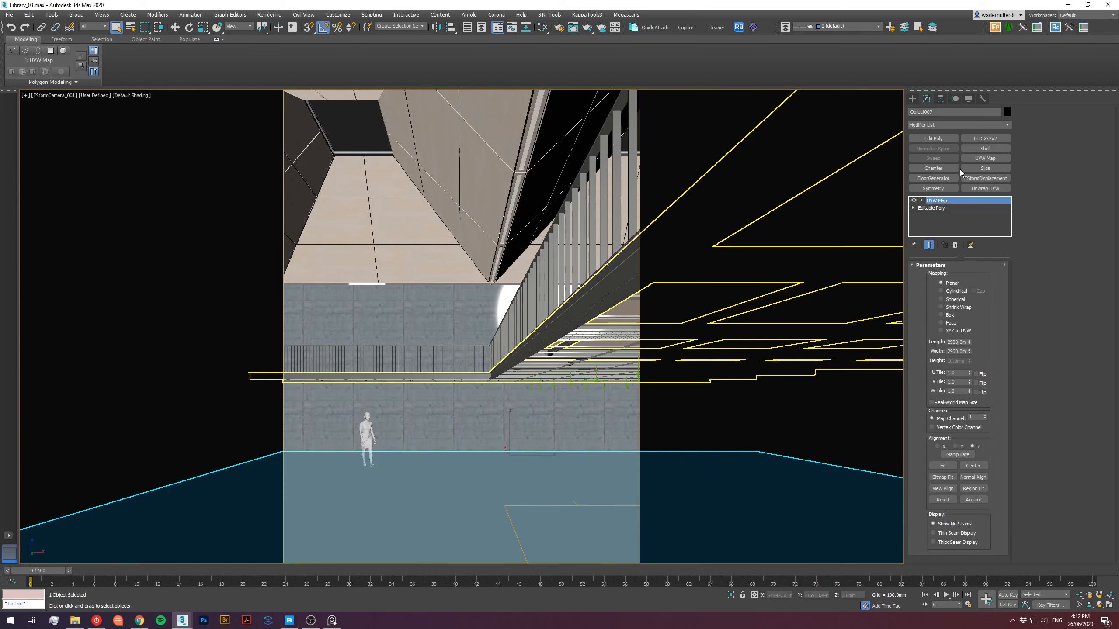
click(938, 208)
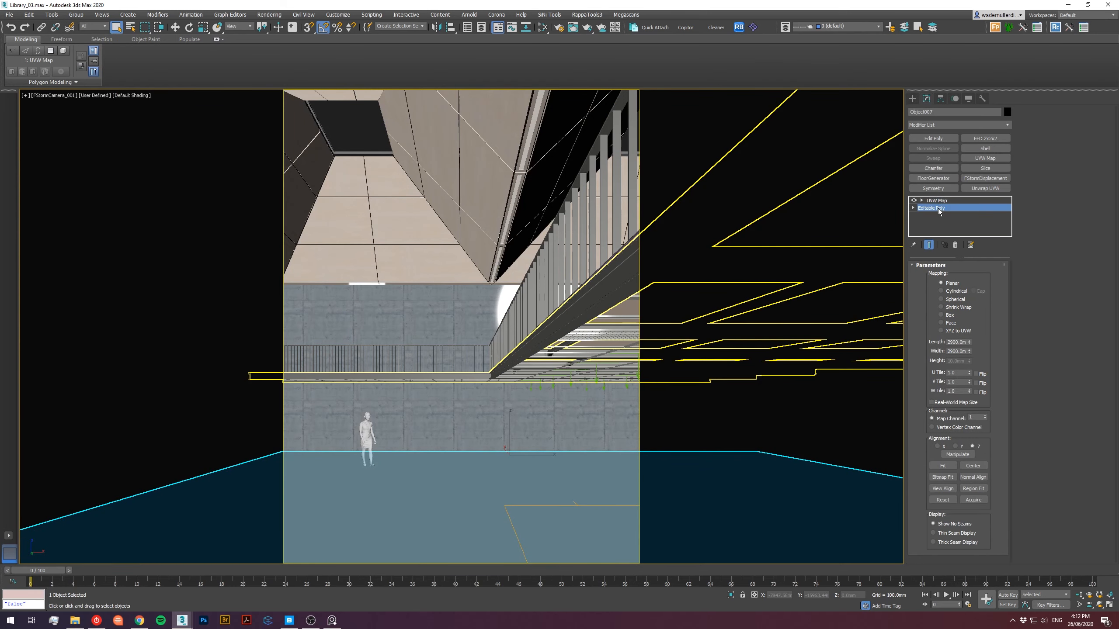
click(946, 277)
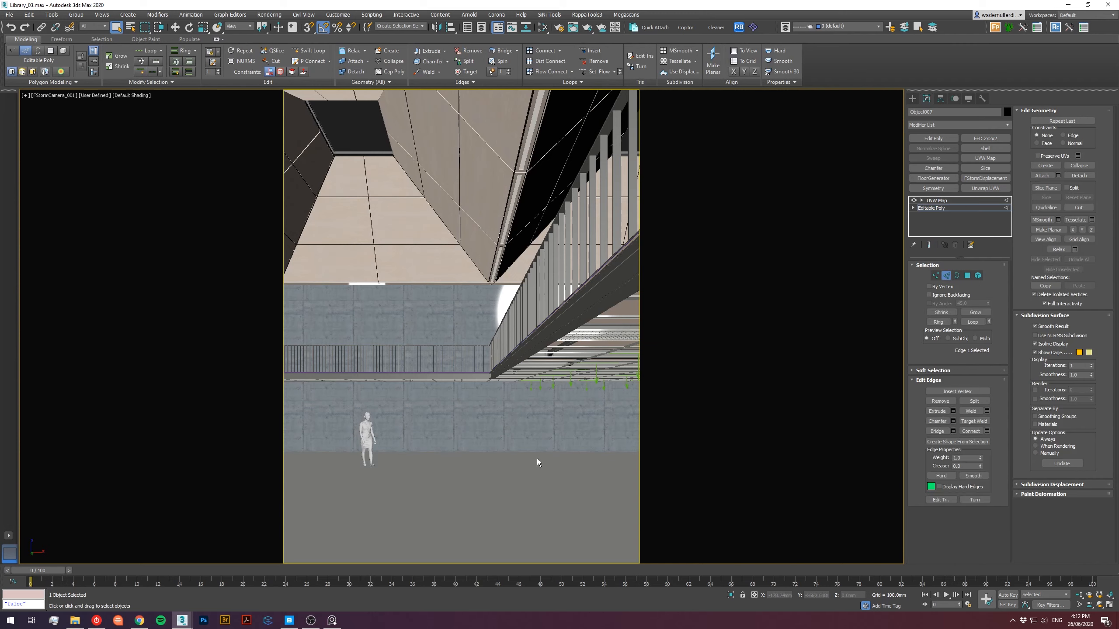
Ring-select the floor's back and front edges and connect them with one new edge running through the floor's depth.
drag(550, 474, 549, 474)
key(p)
scroll(550, 475, down, 8)
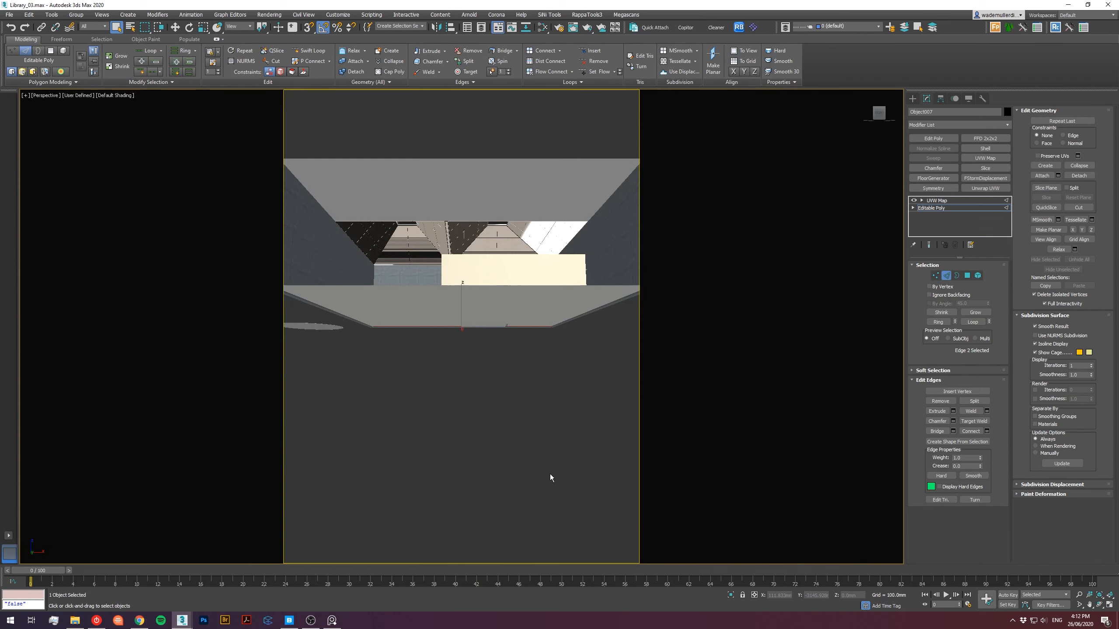
scroll(493, 410, up, 10)
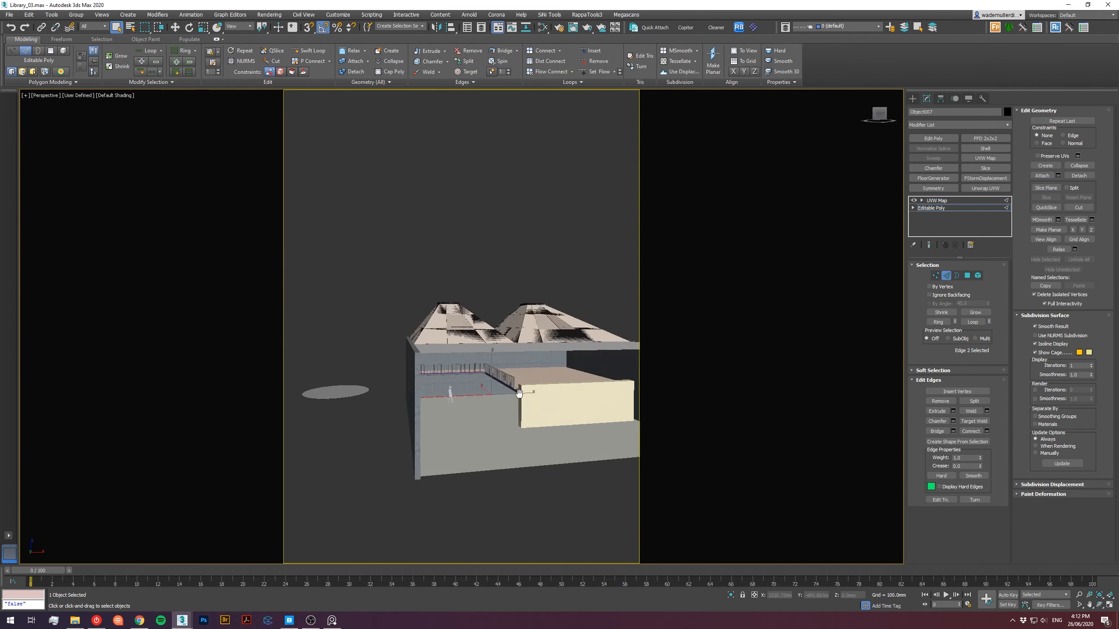
click(939, 321)
click(970, 432)
alt+middle_drag(586, 415, 572, 410)
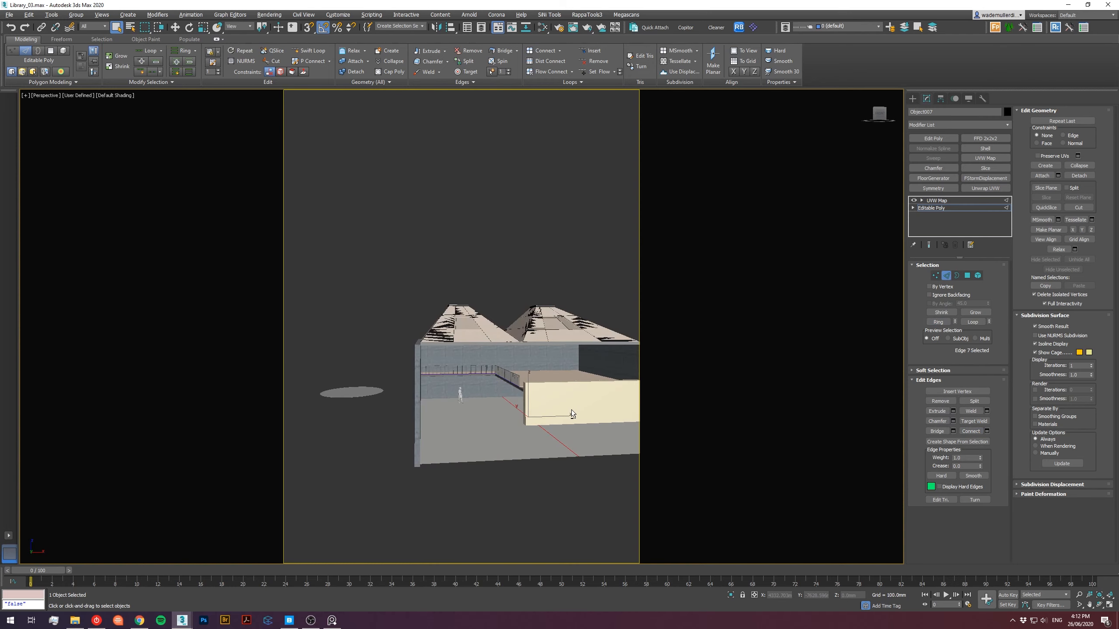
In the wireframe top view, move the new floor edge along X to line up with the mezzanine's edge.
key(t)
key(F3)
key(w)
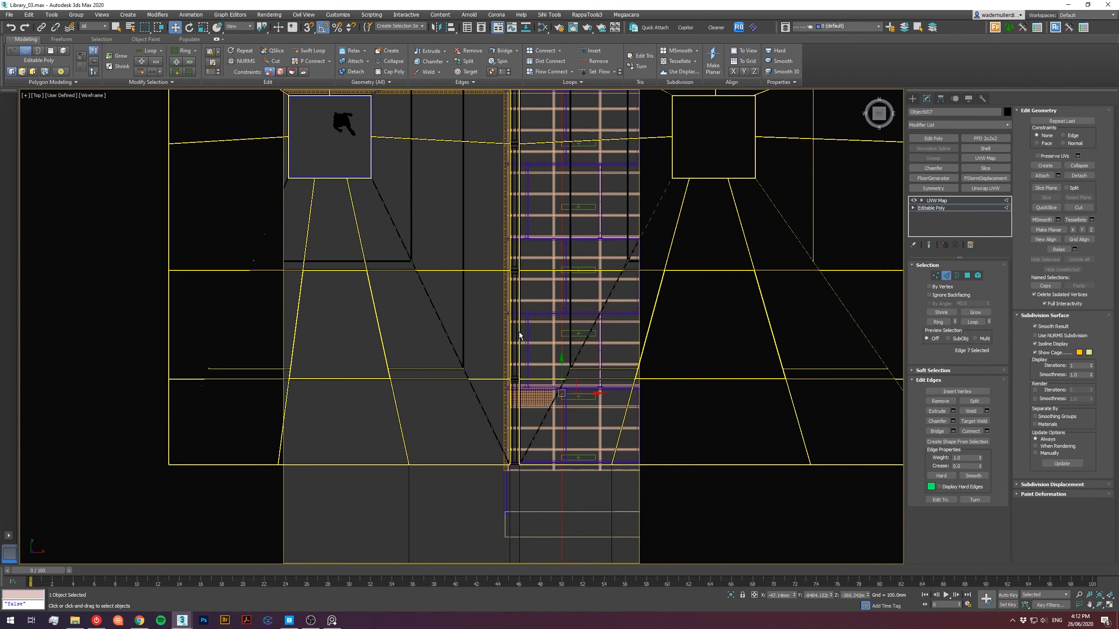
drag(588, 393, 528, 406)
scroll(531, 414, down, 6)
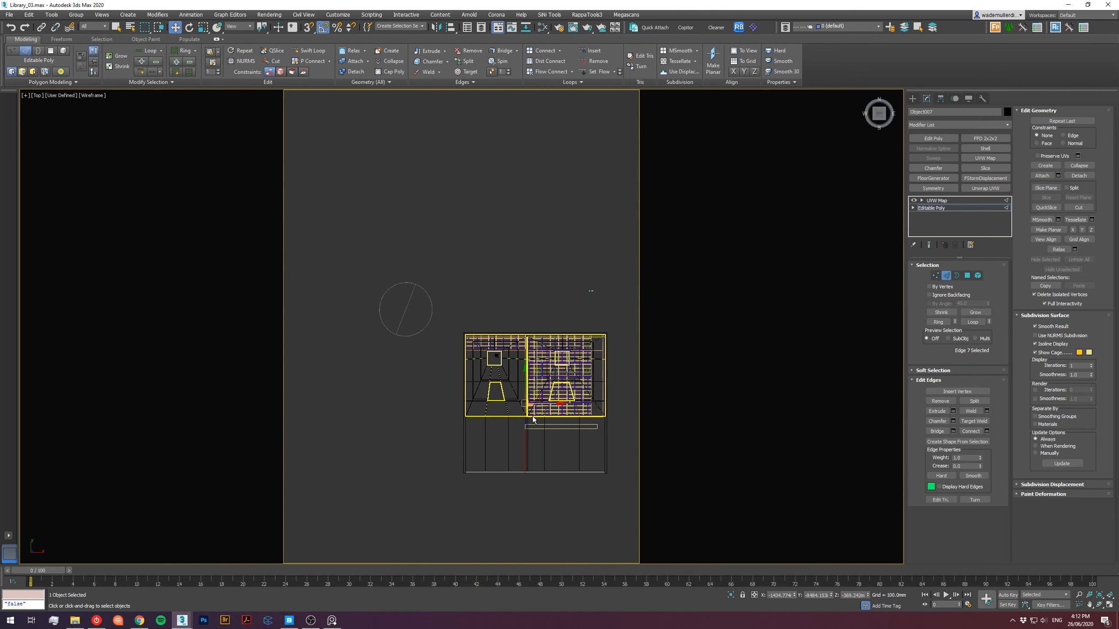
Return to a close perspective view of the moved floor edge and turn off the safe frame display.
key(shift+z)
key(shift+z)
key(shift+z)
key(shift+z)
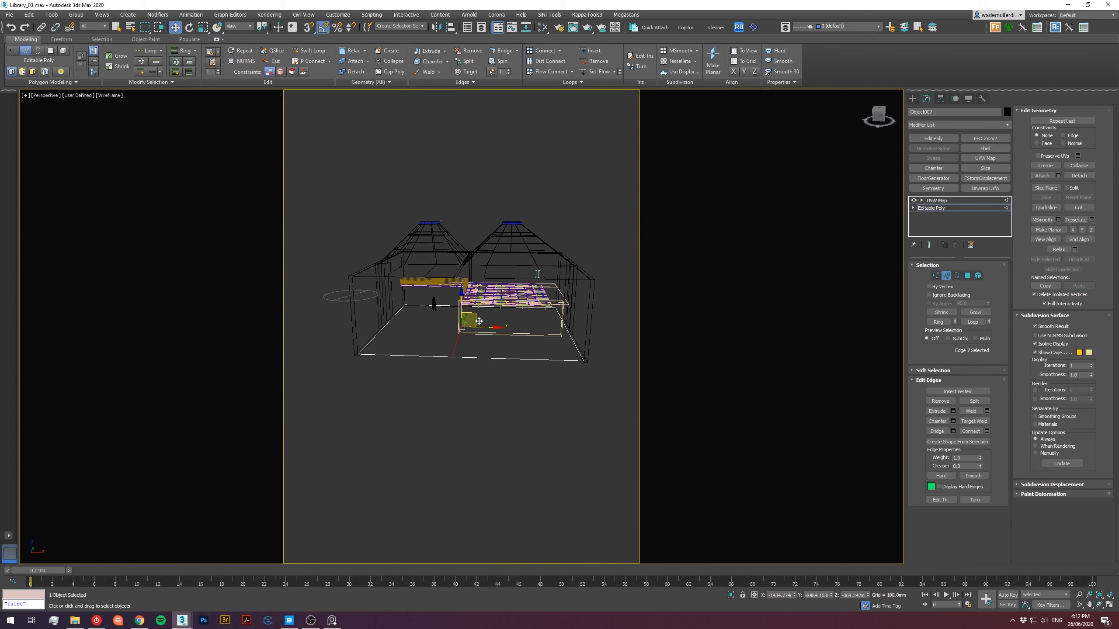
key(shift+z)
key(shift+z)
key(shift+z)
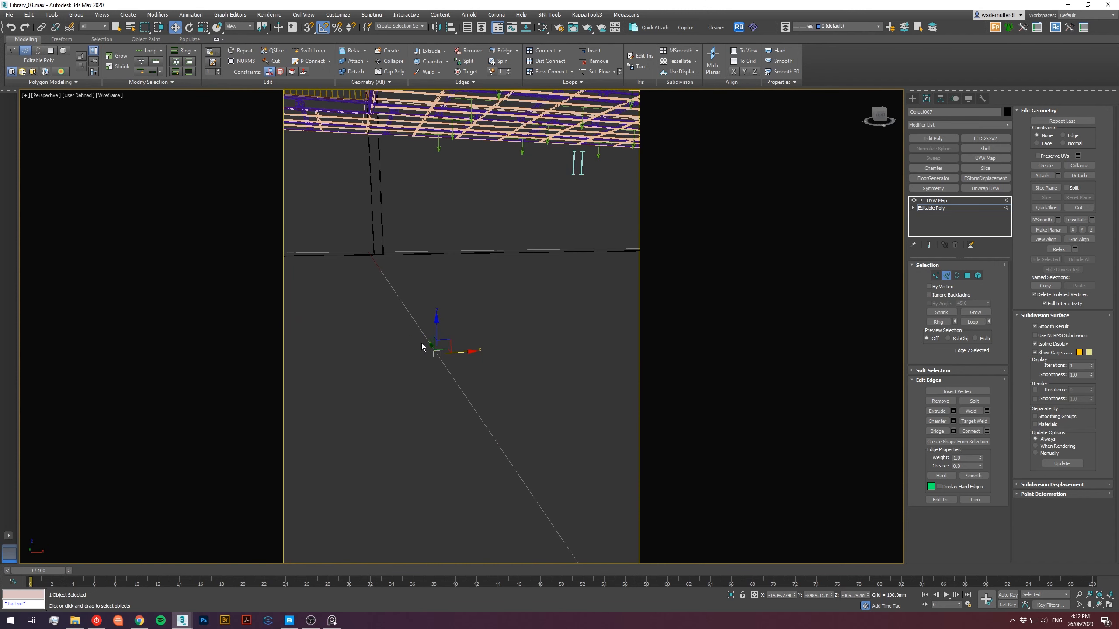
key(F3)
mouse_move(431, 343)
middle_down()
mouse_move(466, 356)
mouse_move(480, 347)
middle_up()
key(shift+f)
scroll(472, 356, down, 2)
Create a linear shape from the selected floor edge beneath the mezzanine.
key(F3)
key(F3)
key(F3)
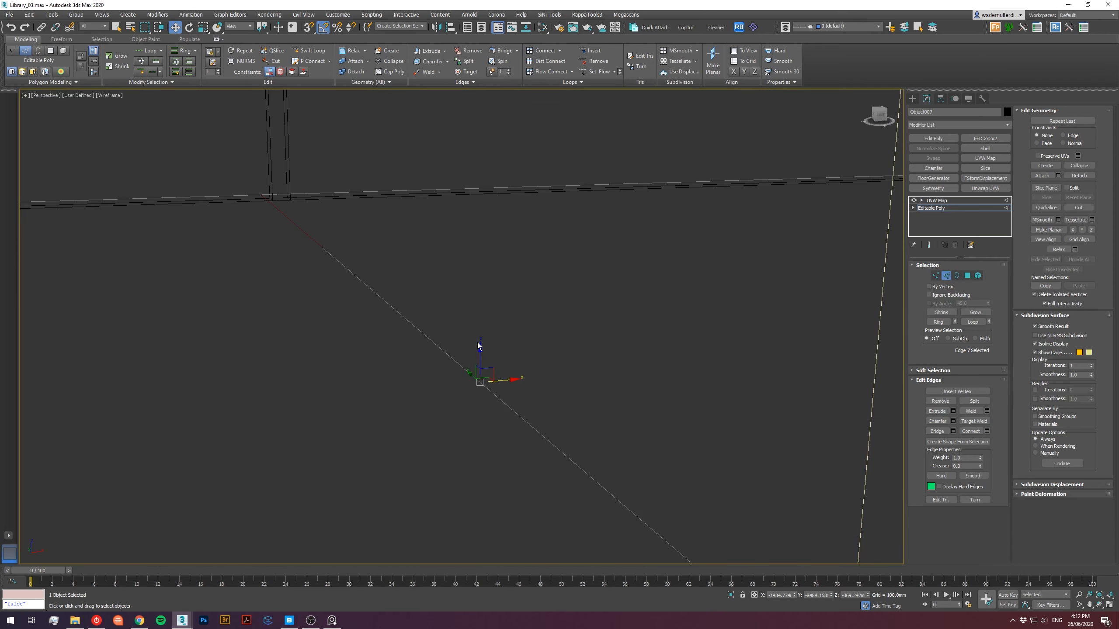
key(F3)
key(F4)
click(957, 441)
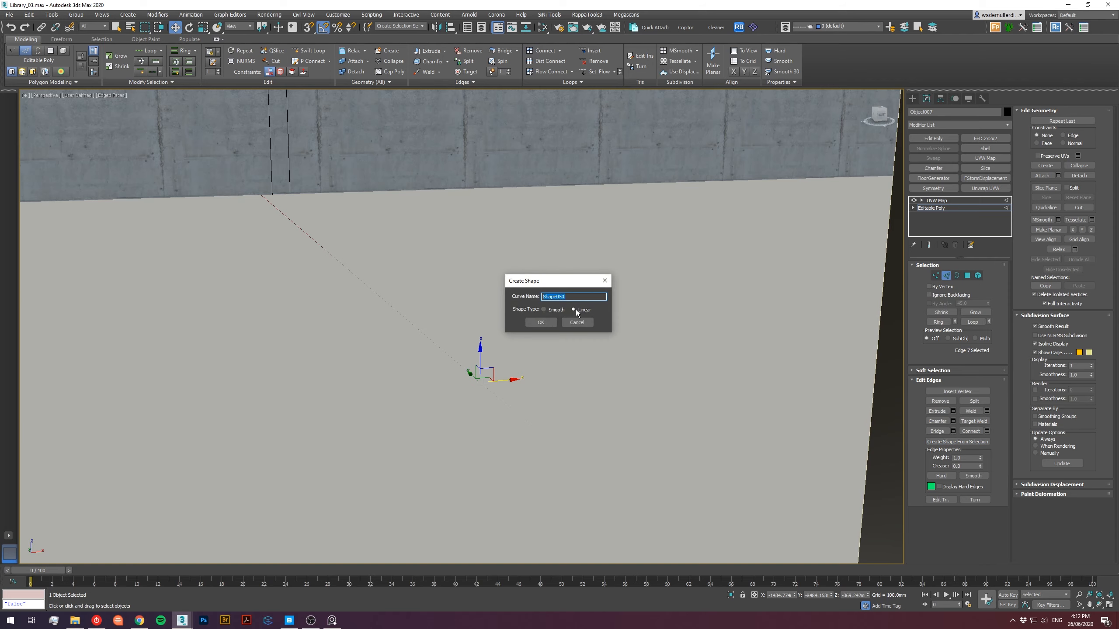
click(542, 322)
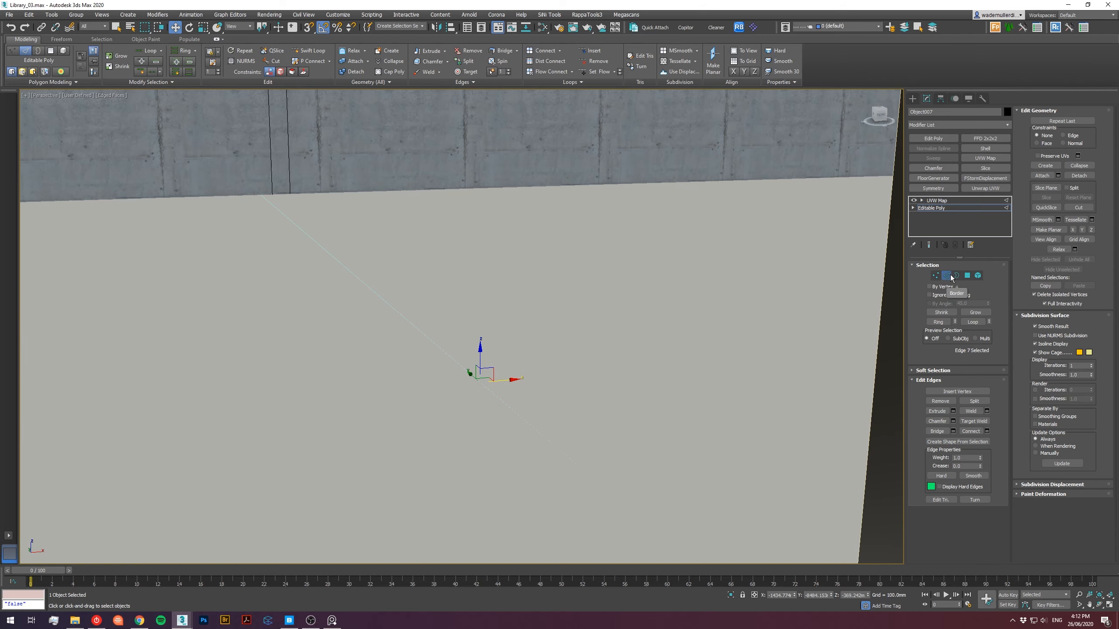
Detach the floor polygon on the mezzanine side of the new edge as a separate object named carpet.
click(946, 276)
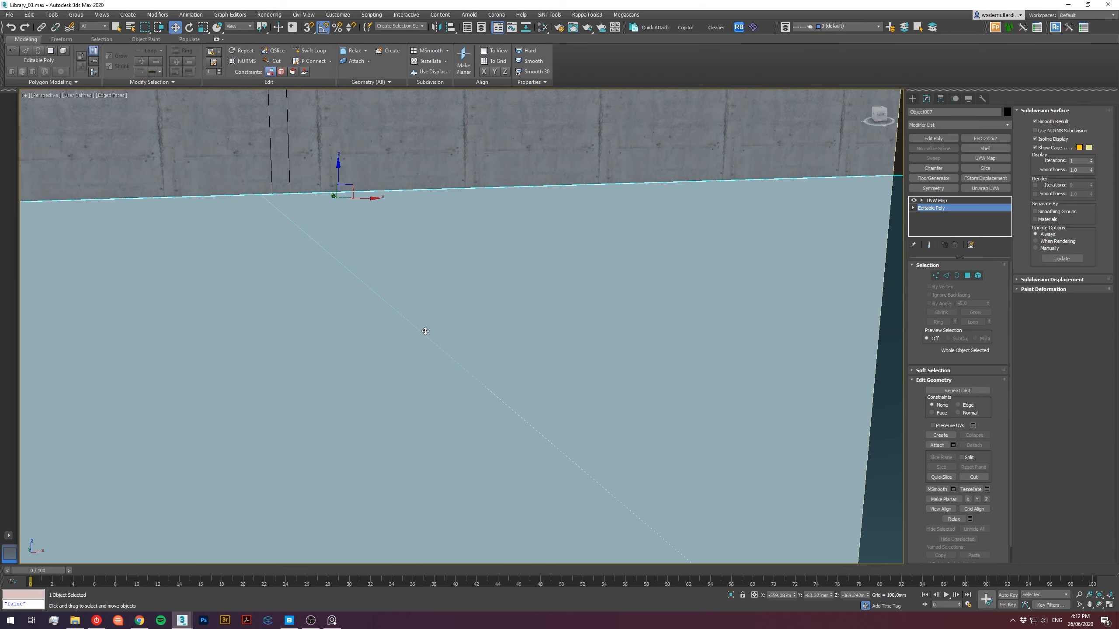
click(967, 276)
click(604, 308)
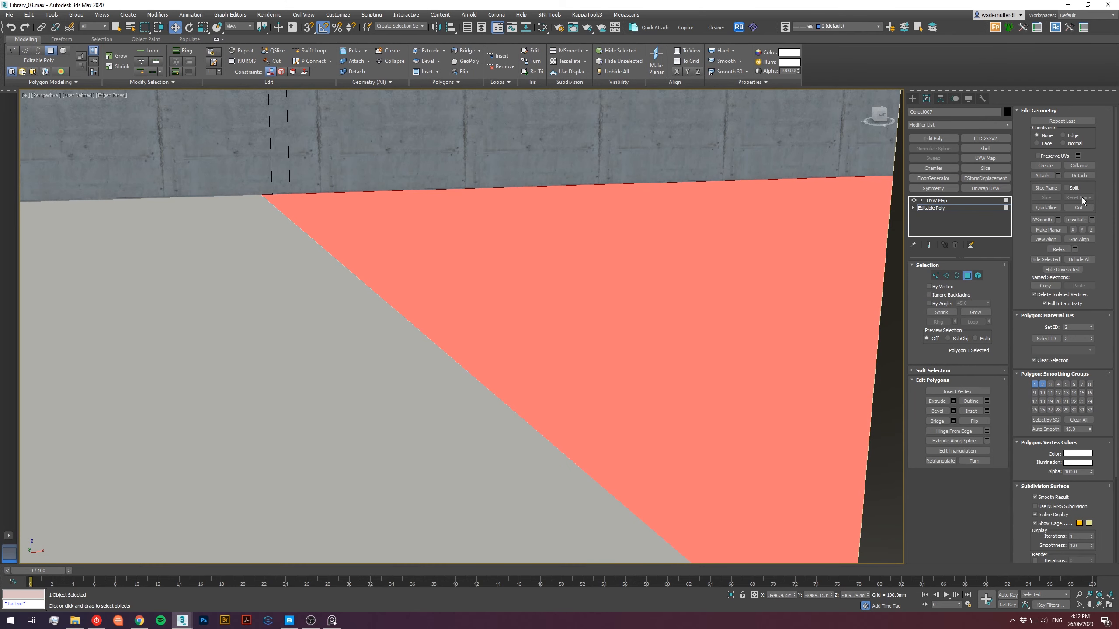
click(1079, 176)
text(carpet)
key(Return)
click(967, 276)
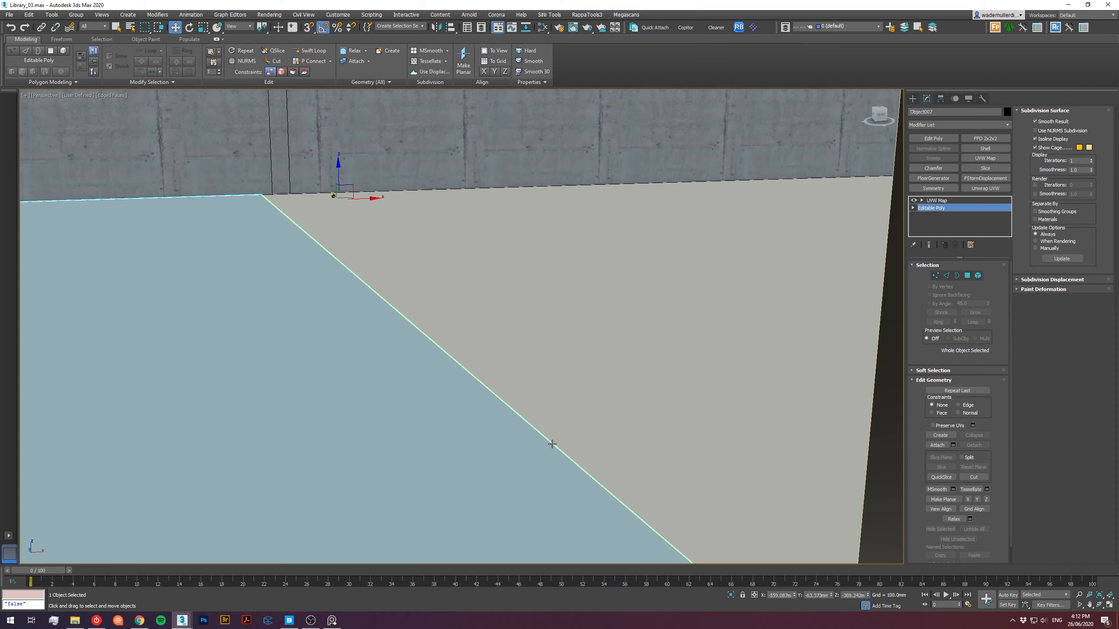
Select the extracted line along the floor split and apply a Sweep modifier with the built-in Bar section.
click(552, 444)
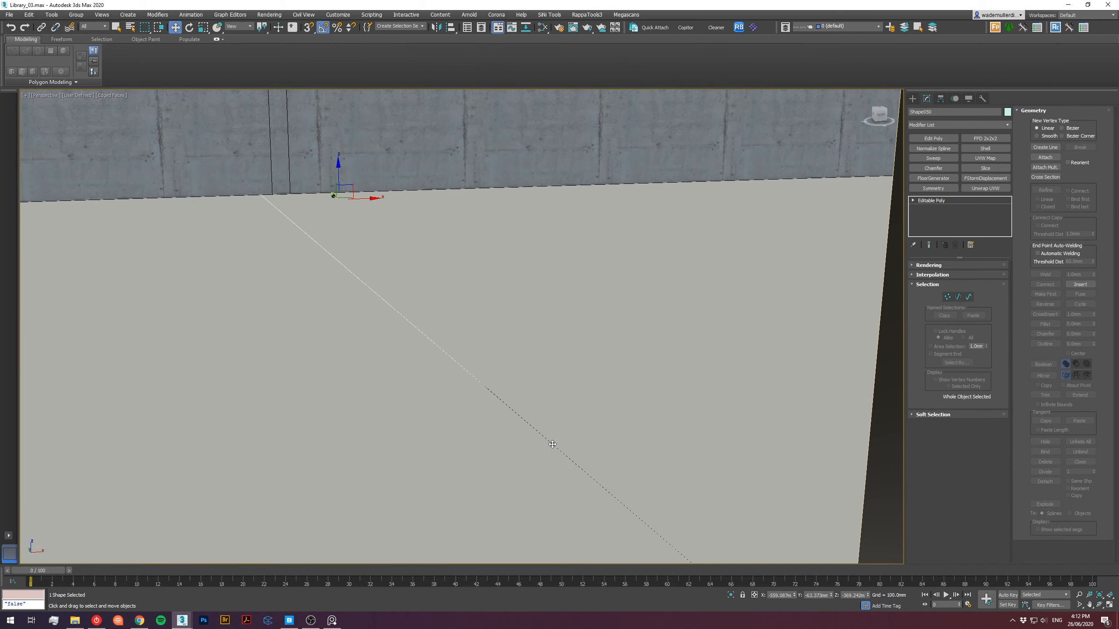
click(950, 160)
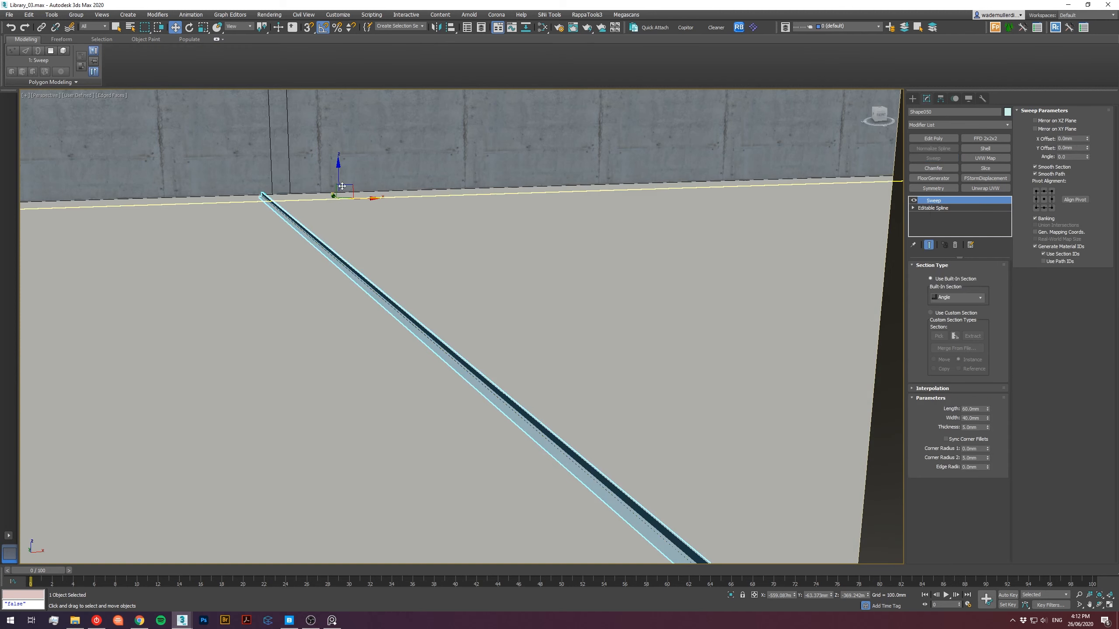
click(955, 298)
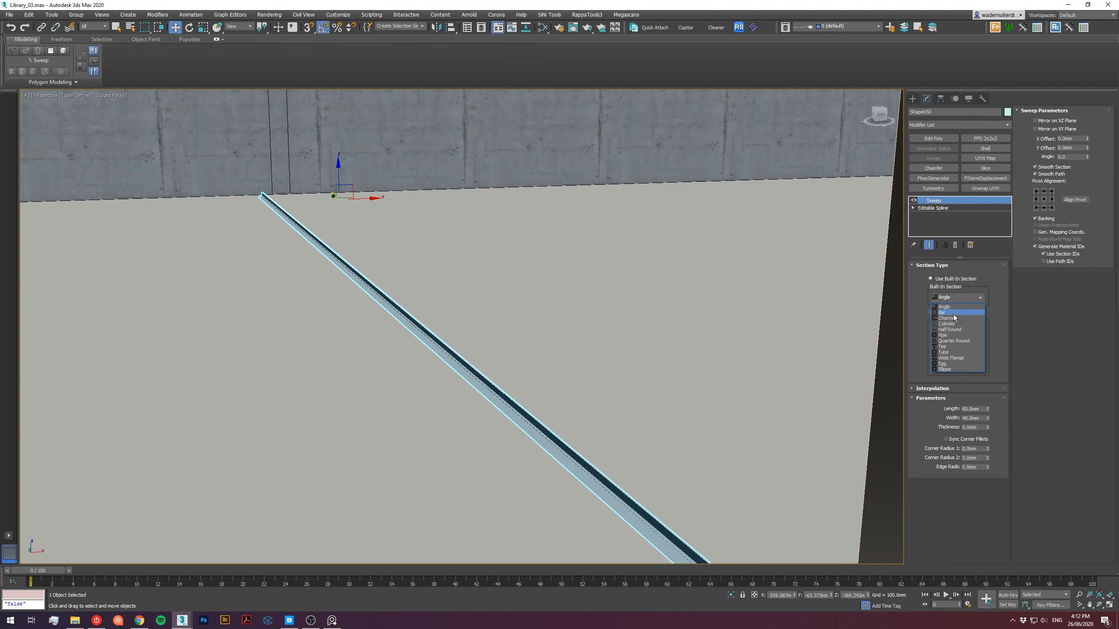
click(952, 312)
scroll(304, 229, up, 6)
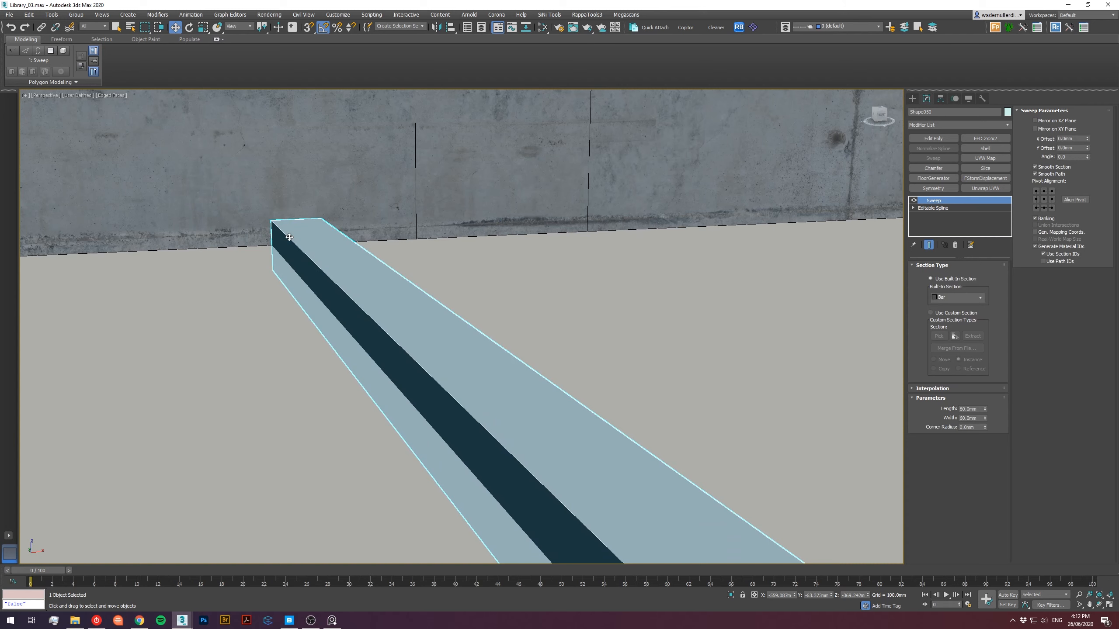
Set the swept floor trim's bar section to 1 mm length and 2 mm width.
click(972, 408)
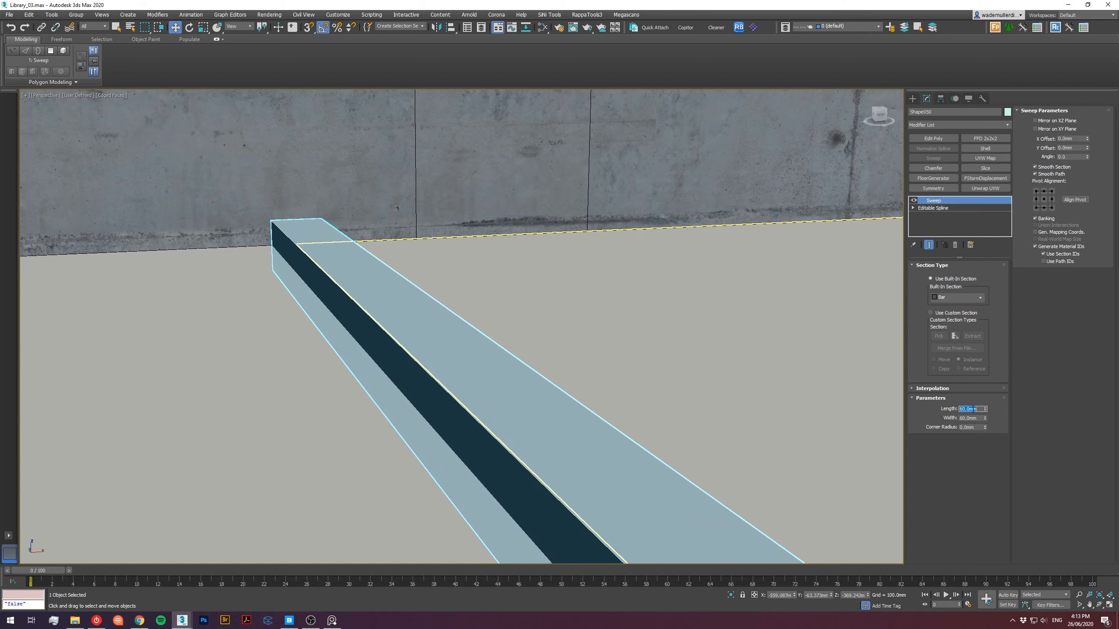
text(14)
key(Return)
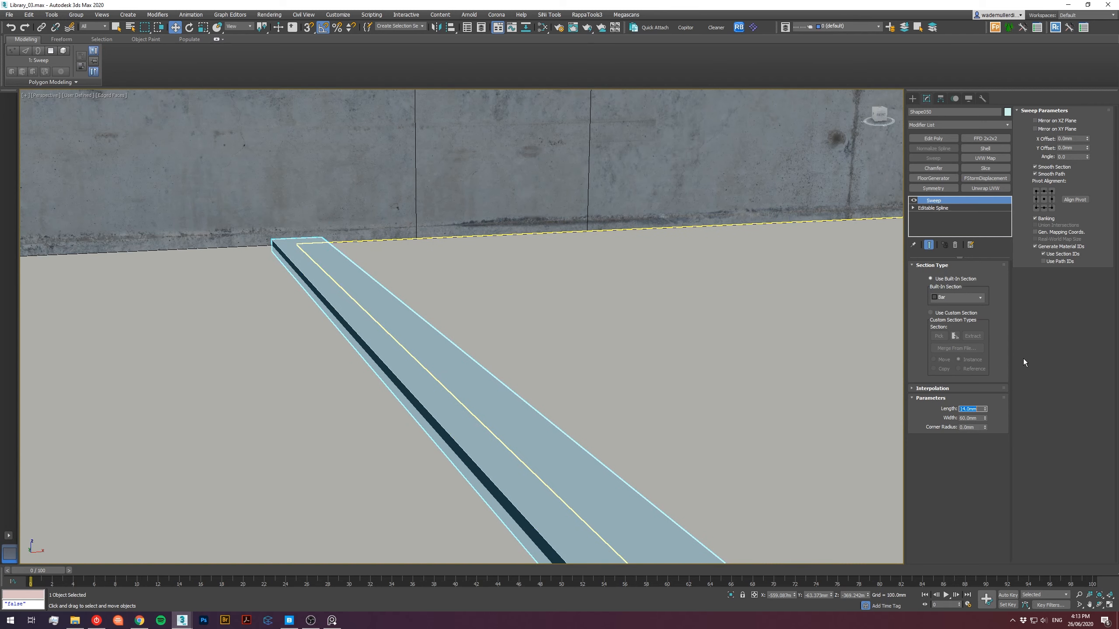
text(1)
key(Return)
click(969, 418)
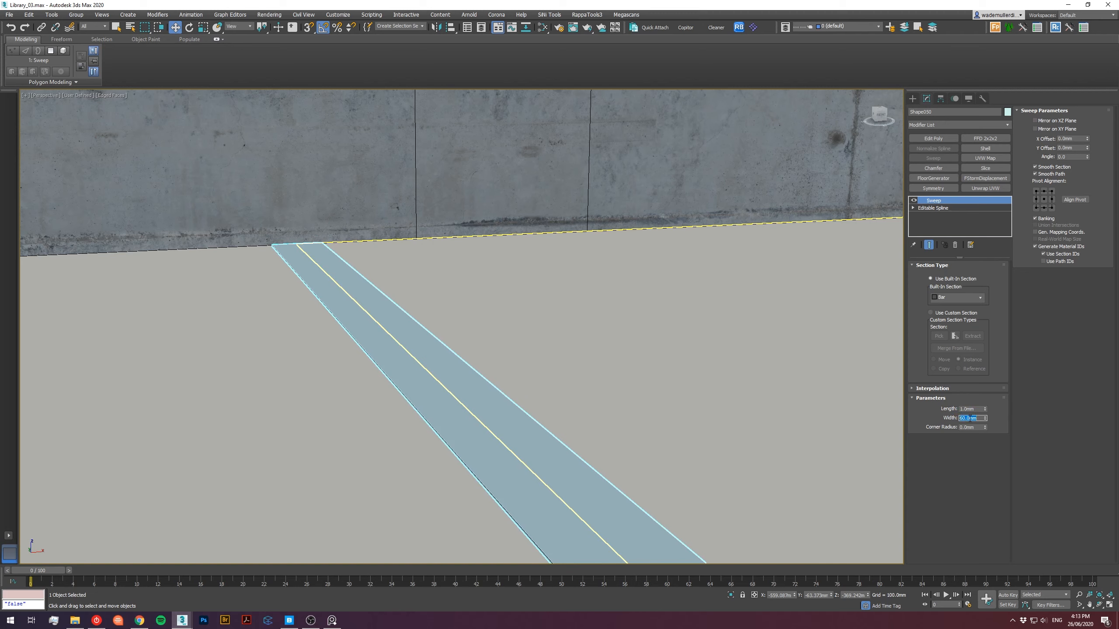
text(2)
key(Return)
scroll(232, 222, up, 5)
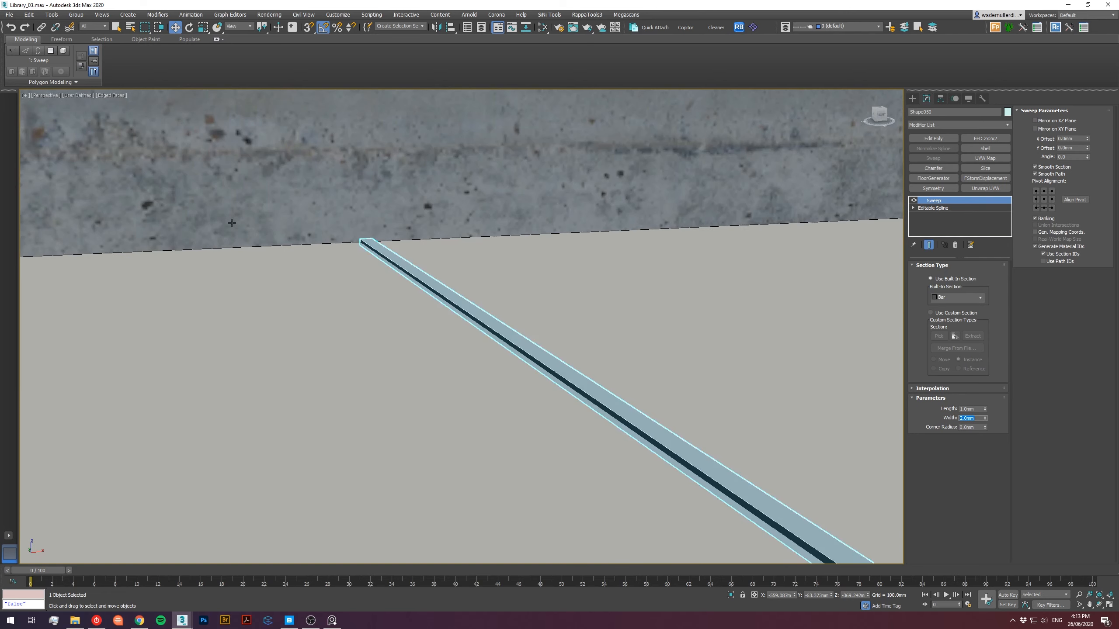
alt+middle_drag(490, 260, 194, 302)
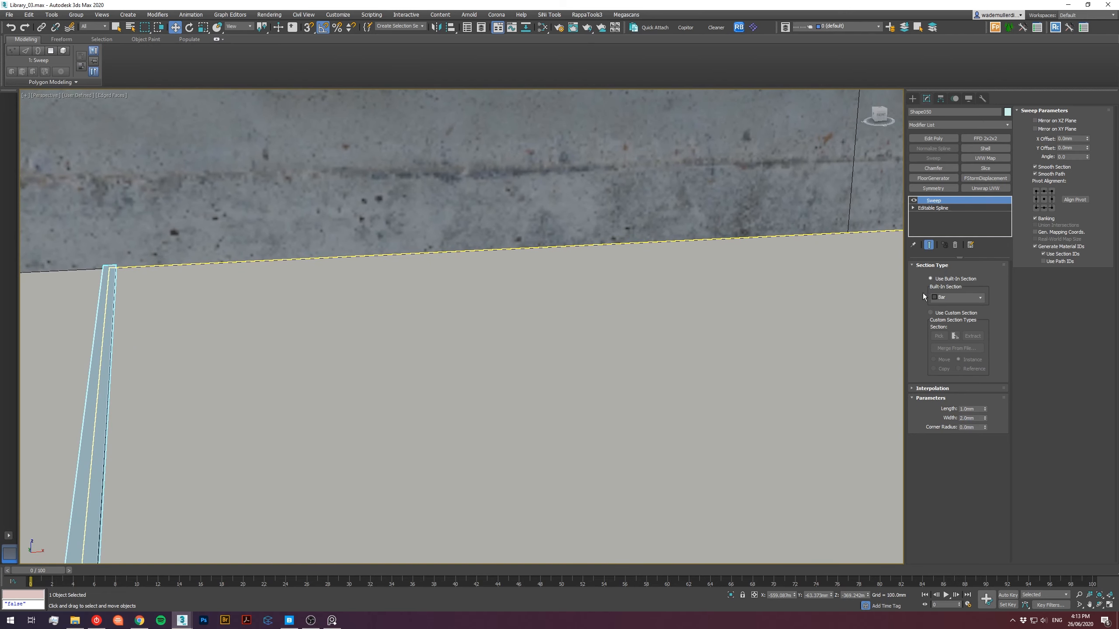
click(965, 419)
alt+middle_drag(435, 380, 622, 285)
Add the Chrome material from the FStorm favourites to the material graph and assign it to the floor trim.
key(m)
drag(729, 321, 749, 90)
middle_drag(545, 272, 862, 291)
double_click(395, 283)
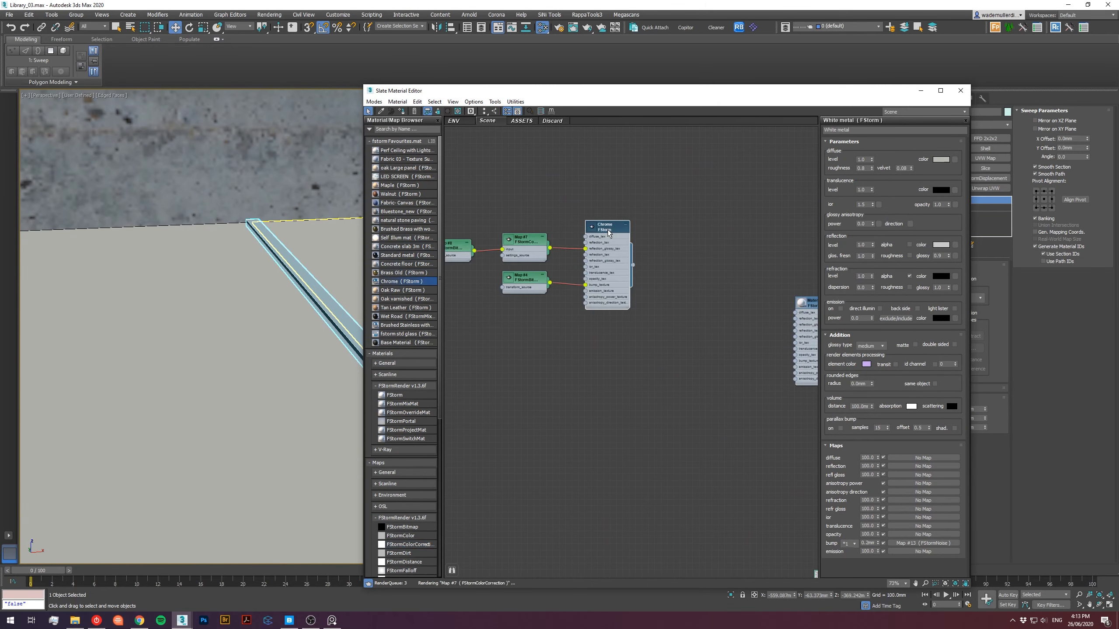
click(401, 111)
click(961, 91)
Copy the UVW Map modifier from the sample circle beside the building and paste it onto the carpet floor section.
alt+middle_drag(589, 313, 422, 268)
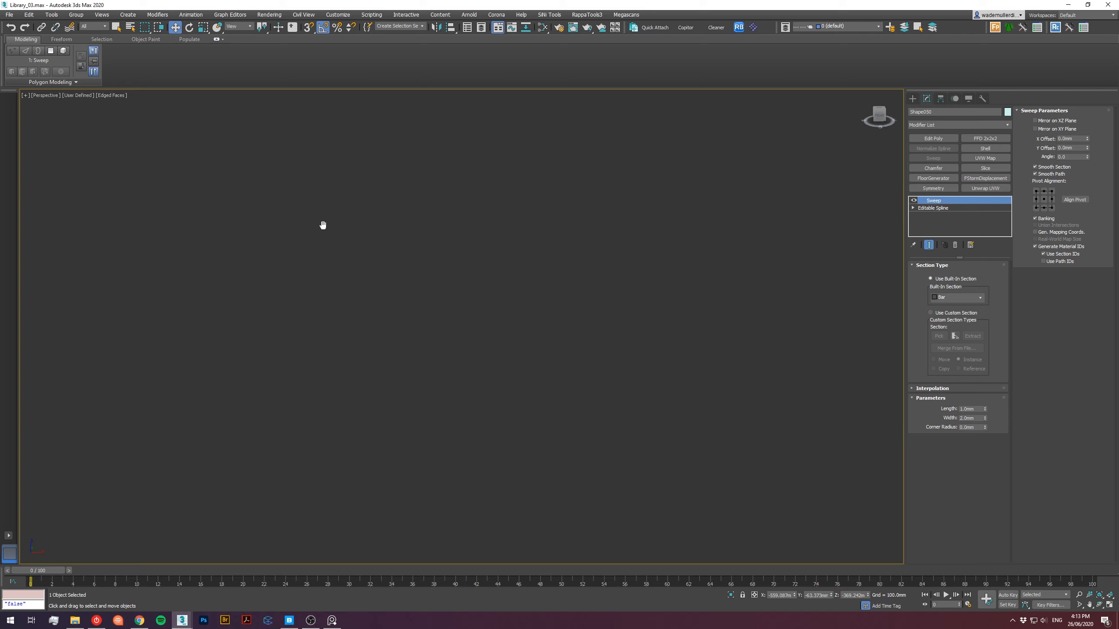
alt+middle_drag(362, 232, 433, 312)
click(529, 290)
scroll(533, 290, down, 5)
scroll(533, 291, up, 3)
scroll(533, 290, down, 3)
middle_drag(532, 290, 626, 312)
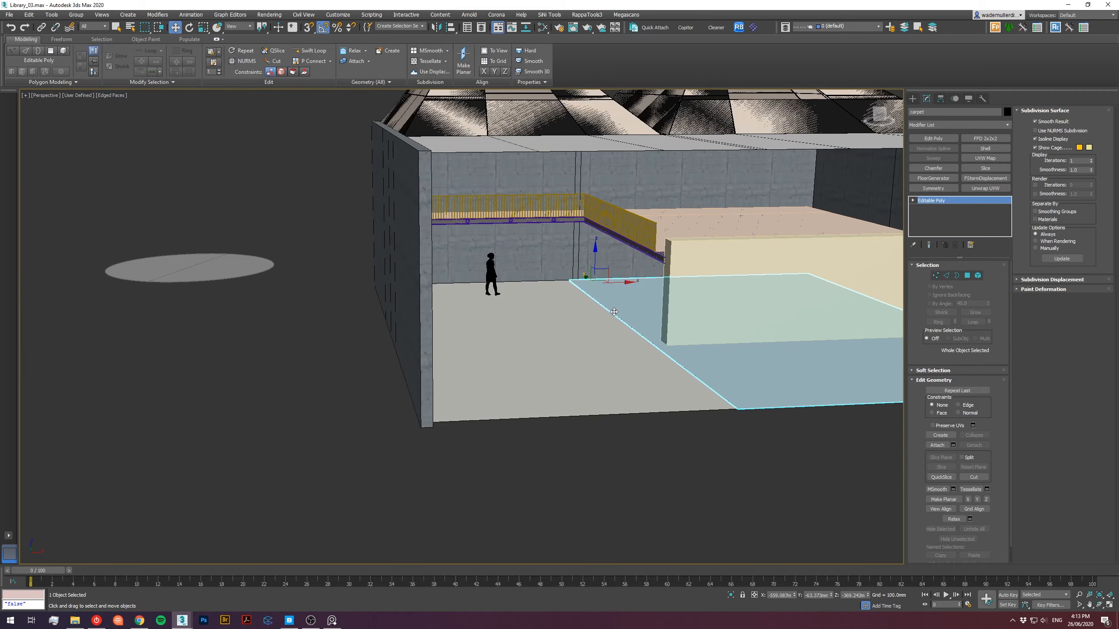
click(239, 342)
click(215, 261)
alt+middle_drag(215, 262, 484, 361)
right_click(944, 202)
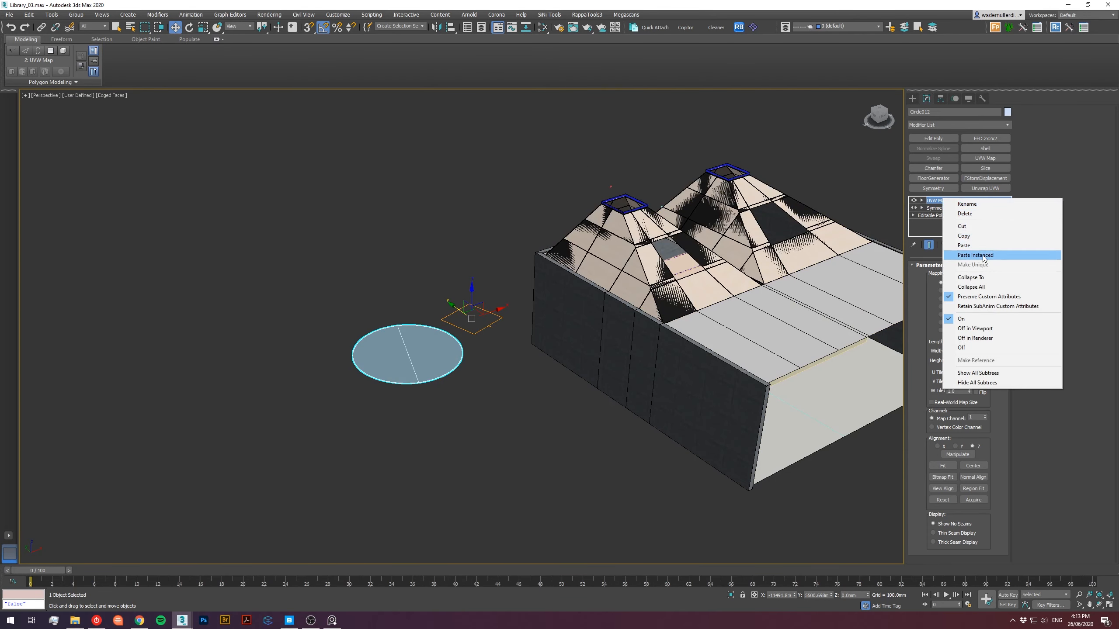
middle_drag(505, 304, 331, 294)
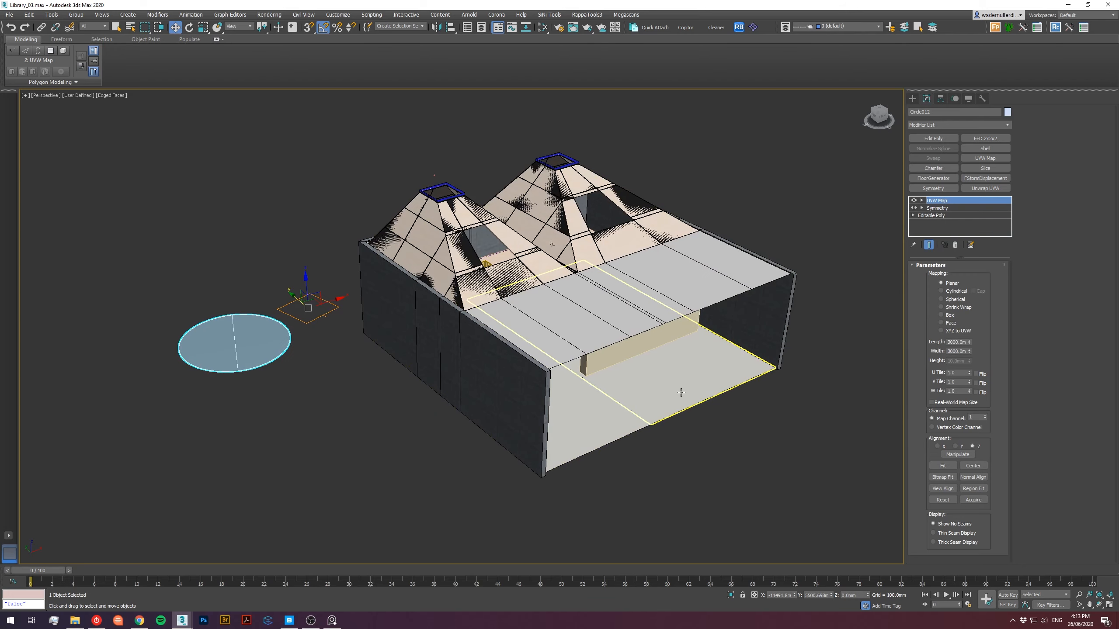
click(680, 392)
right_click(951, 201)
click(972, 201)
click(250, 394)
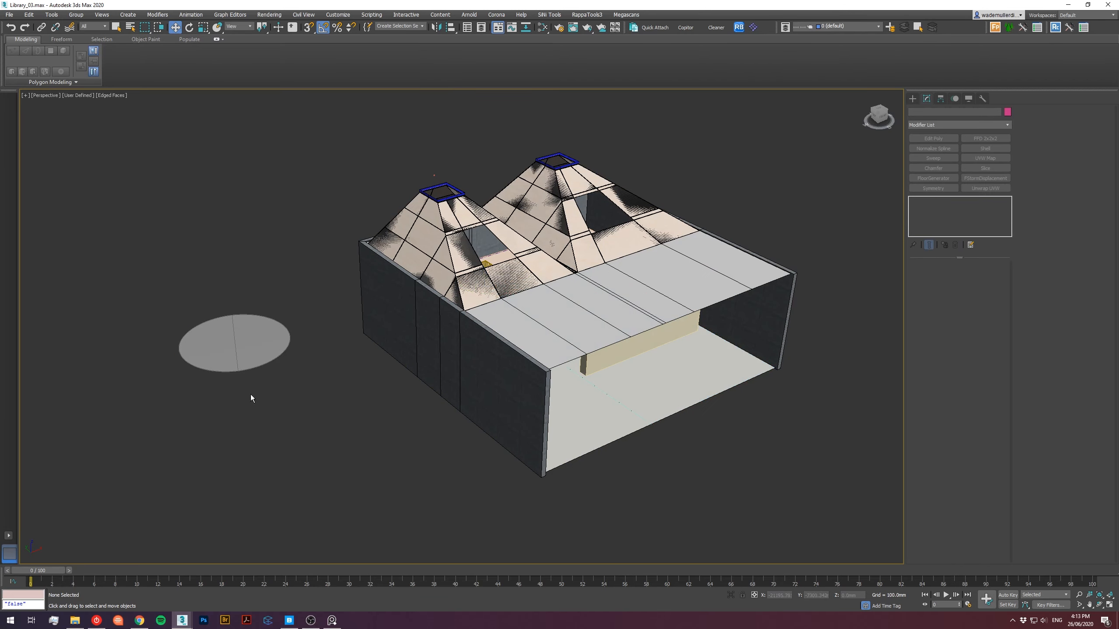
Pick the carpet material from the sample circle into the Slate Material Editor and delete the circle.
key(m)
middle_drag(640, 170, 473, 146)
scroll(625, 216, down, 1)
middle_drag(651, 243, 672, 255)
drag(486, 219, 659, 187)
click(381, 112)
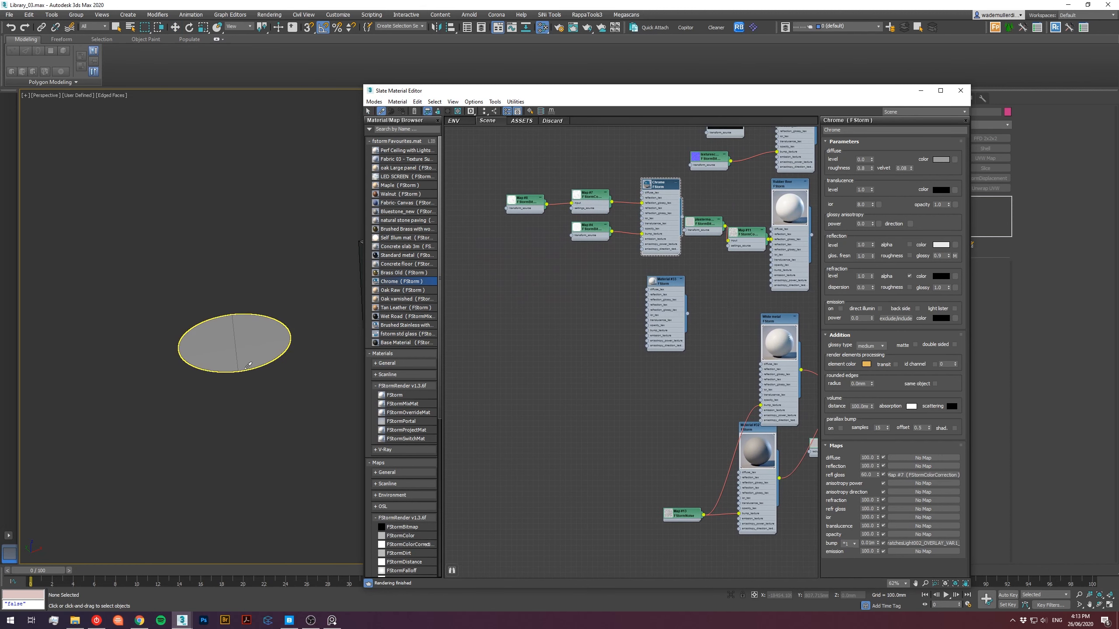
click(236, 341)
drag(618, 328, 586, 366)
click(229, 355)
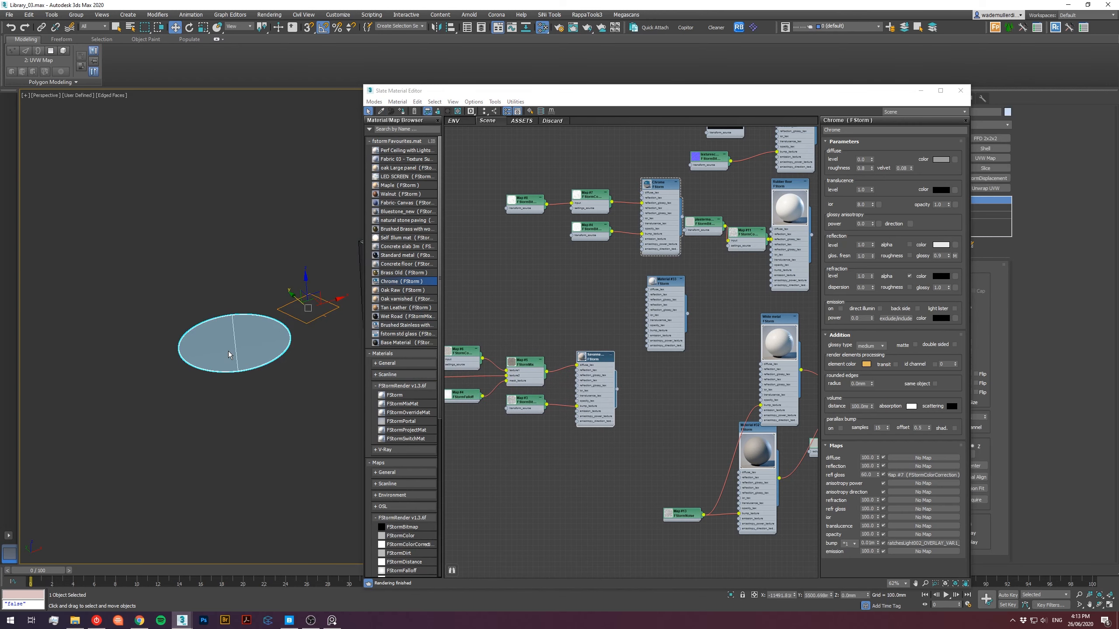
key(Delete)
Inspect the Savanna Carpet material by viewing the images of its diffuse and bump bitmaps.
double_click(601, 359)
middle_drag(602, 359, 698, 327)
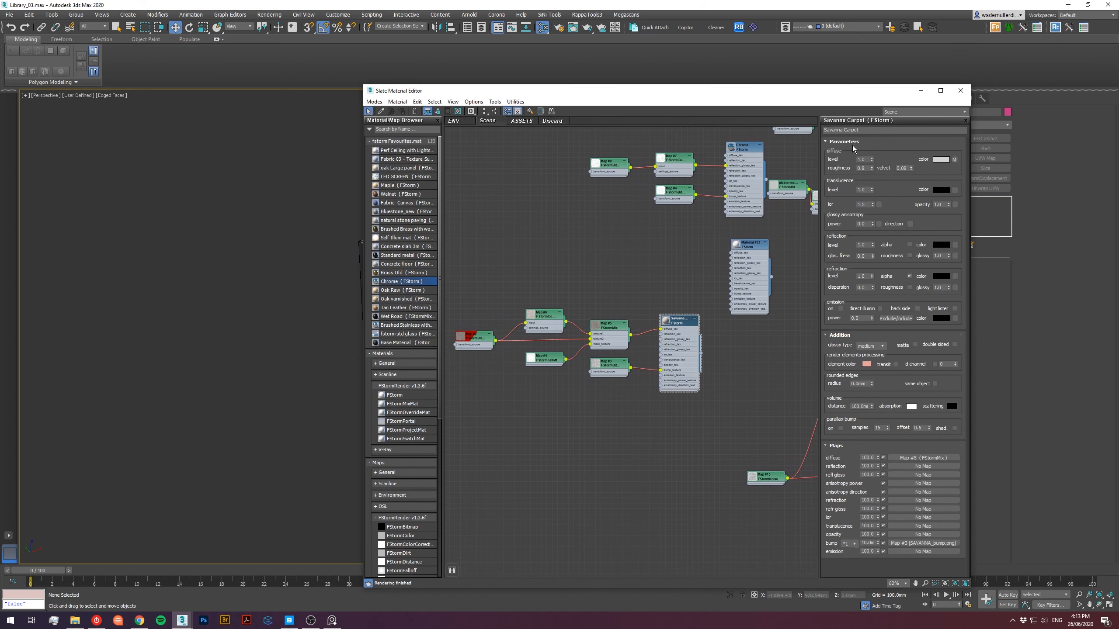
double_click(478, 343)
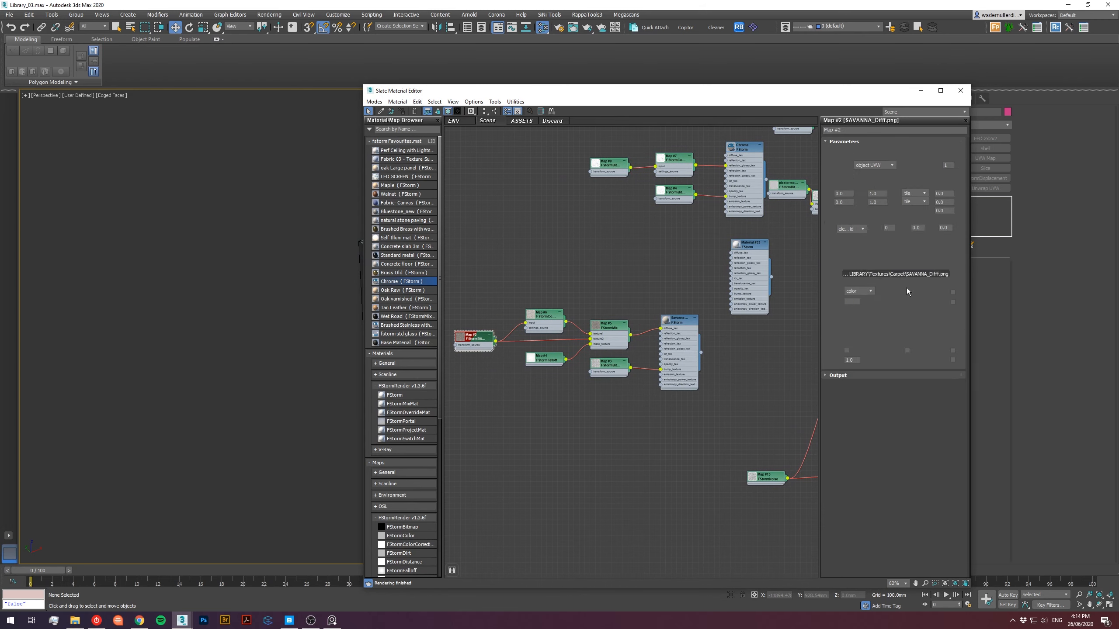
click(936, 320)
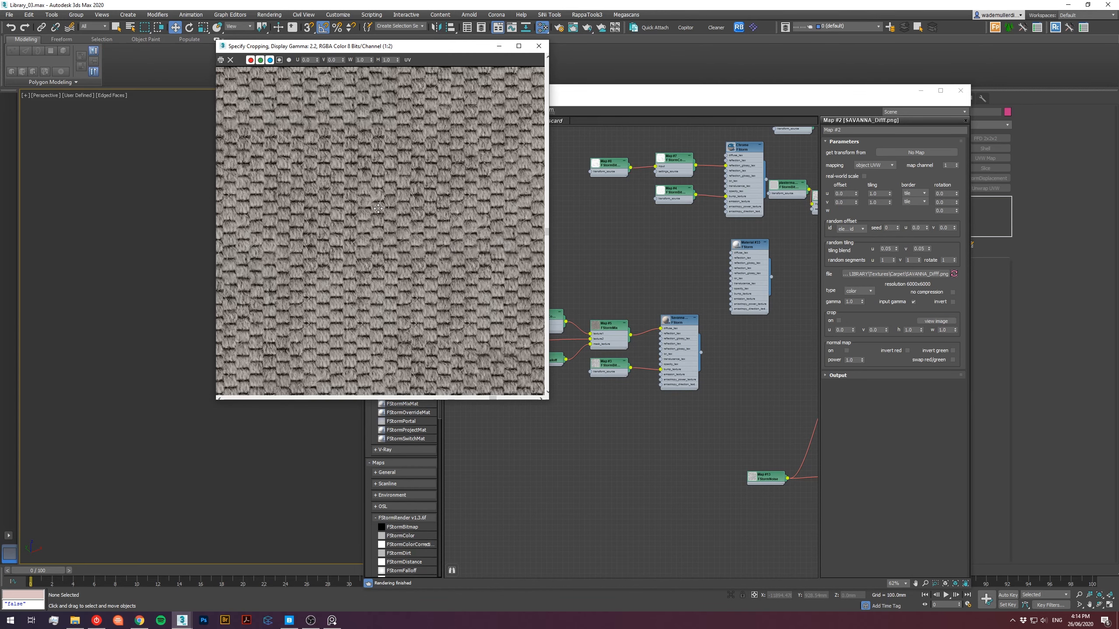
scroll(378, 209, up, 1)
scroll(378, 209, down, 2)
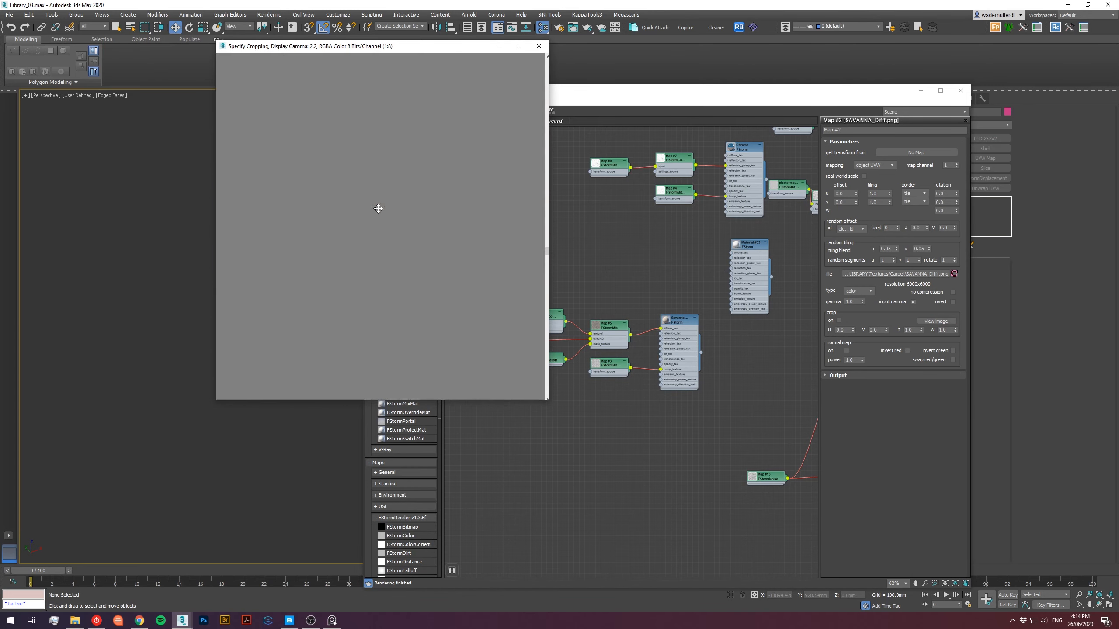
click(538, 46)
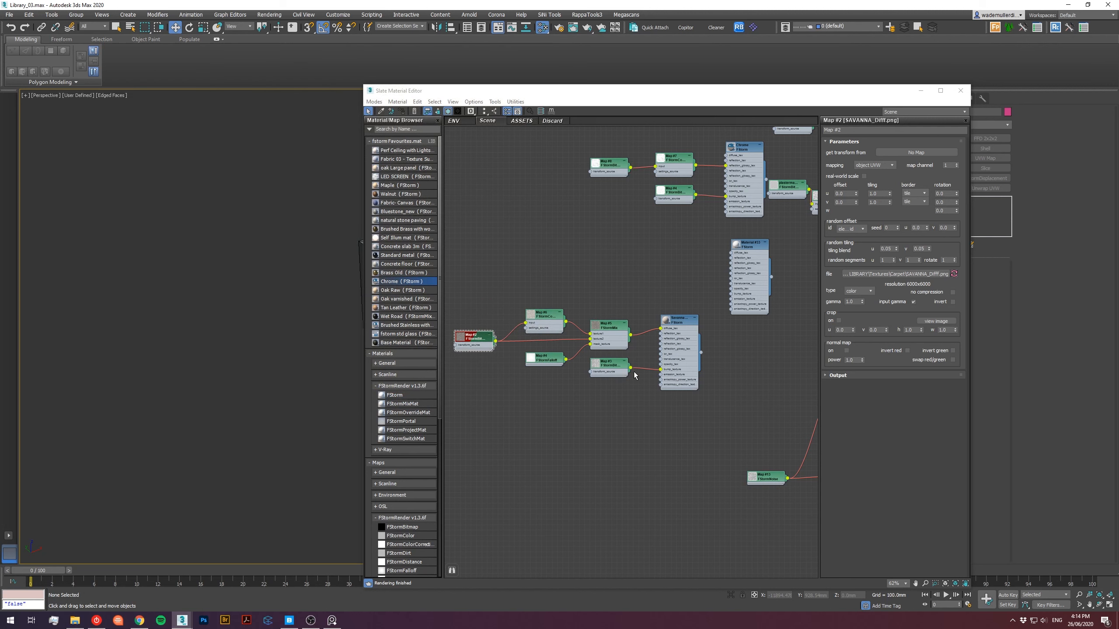
double_click(610, 362)
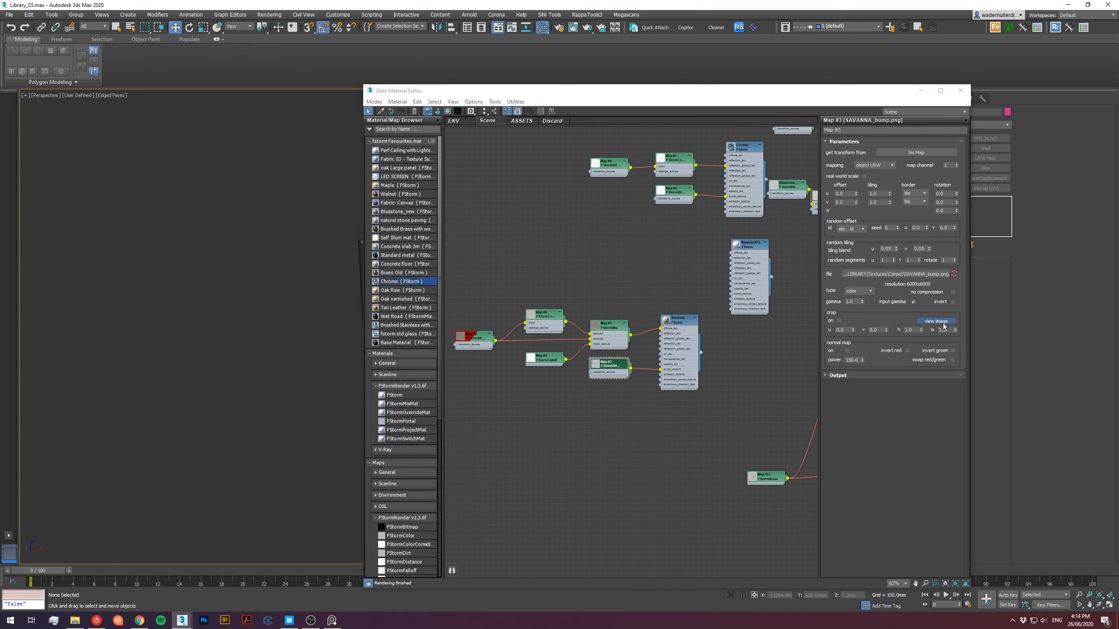
click(942, 323)
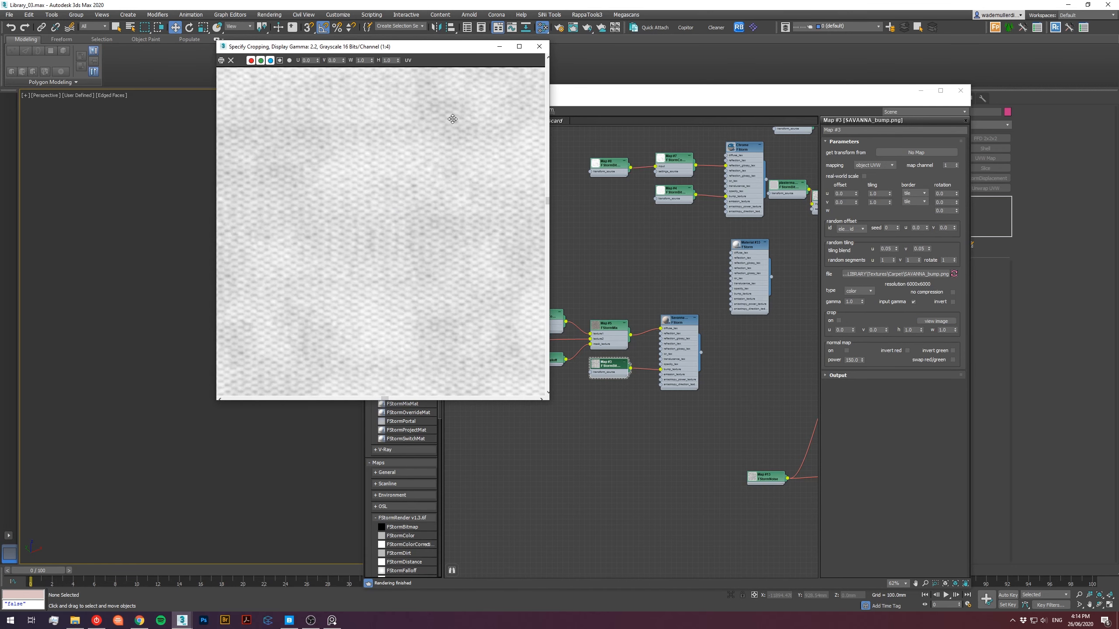
click(539, 46)
Assign the Savanna Carpet material to the carpet floor section and close the material editor.
click(685, 320)
drag(788, 94, 426, 36)
click(698, 380)
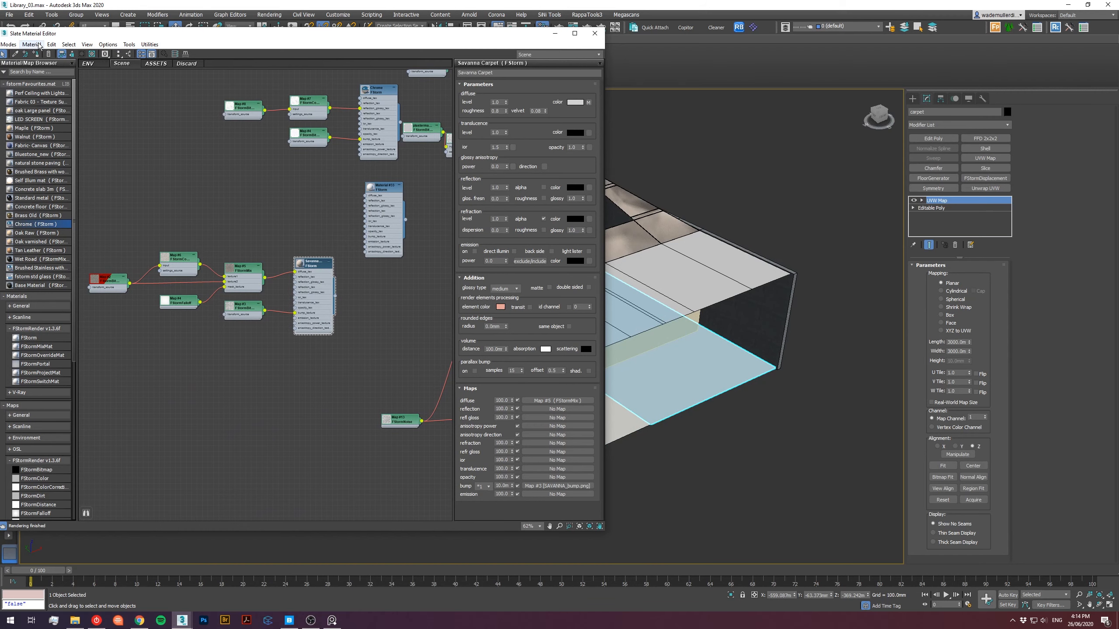
click(36, 53)
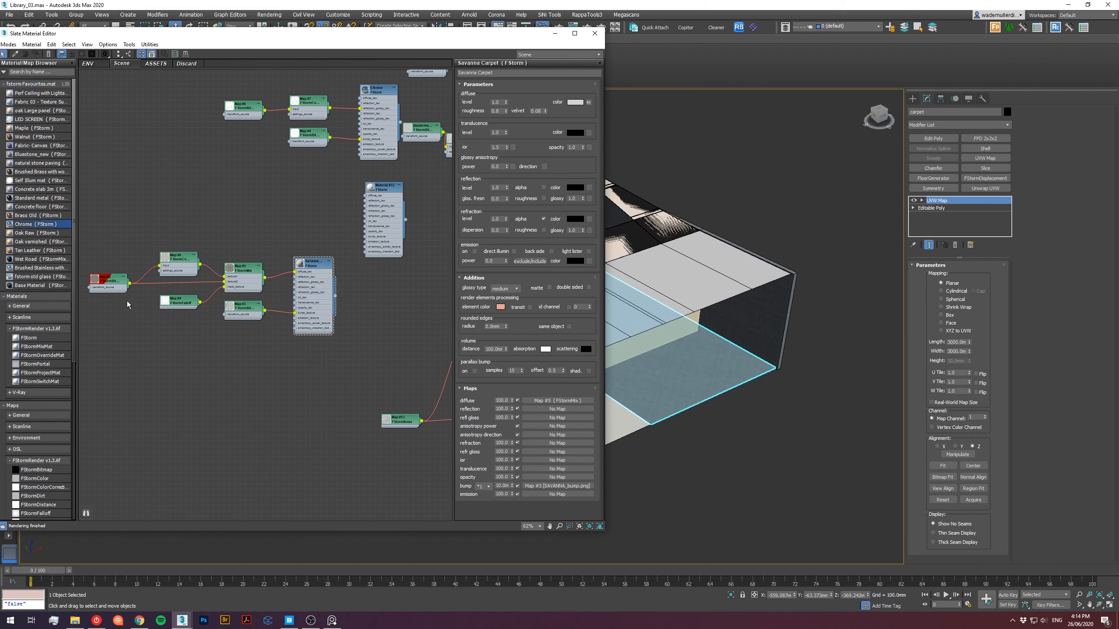
click(594, 33)
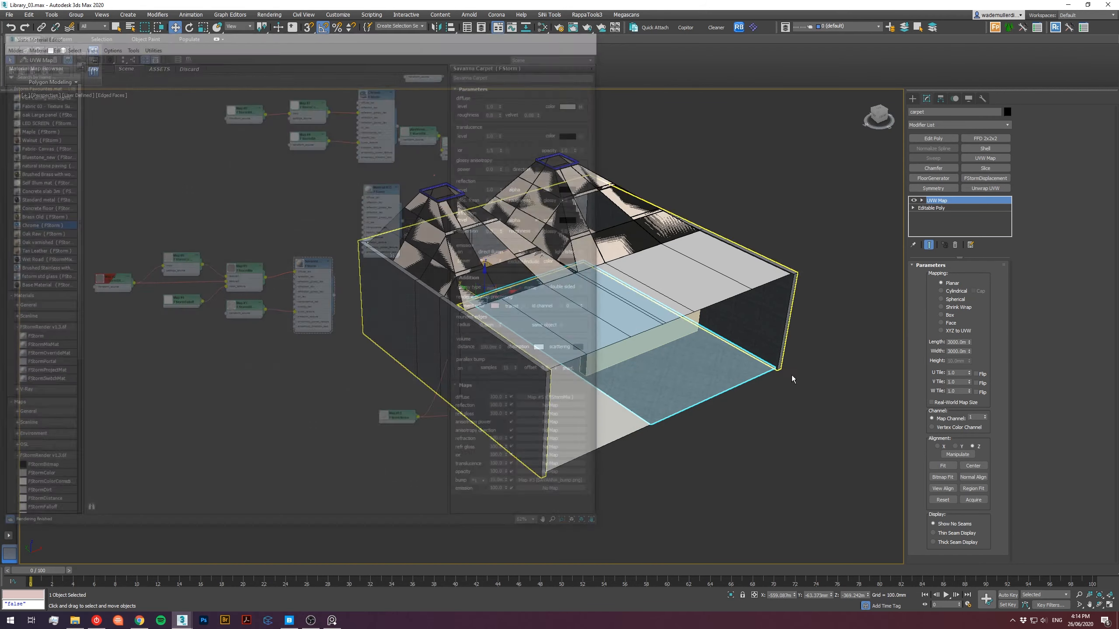
Try to rotate the carpet section's planar mapping in the top view.
key(e)
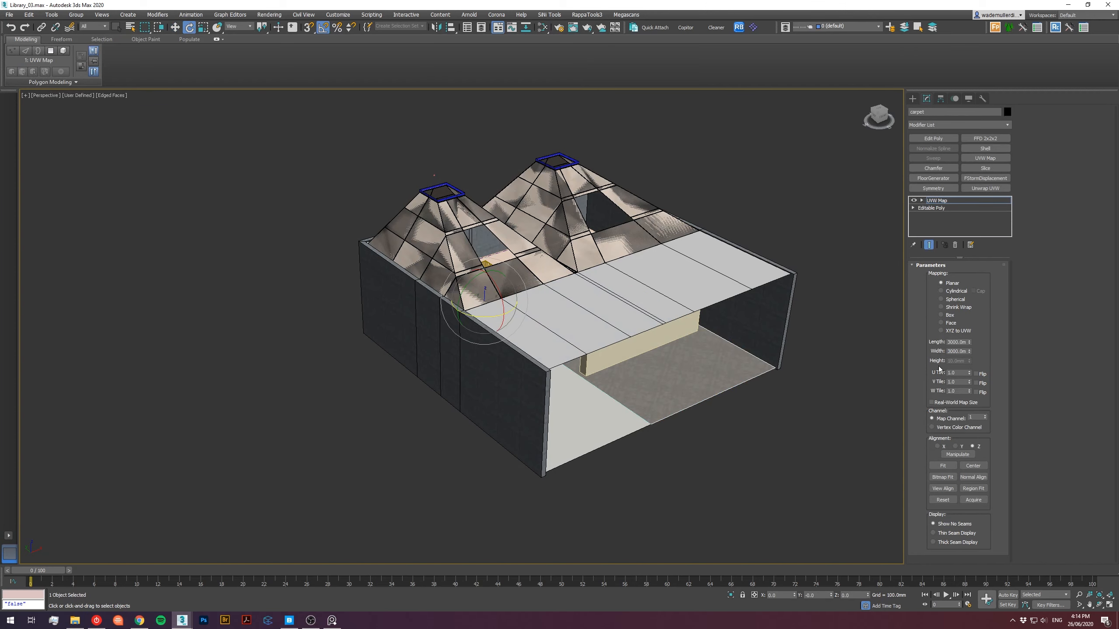
key(t)
key(F3)
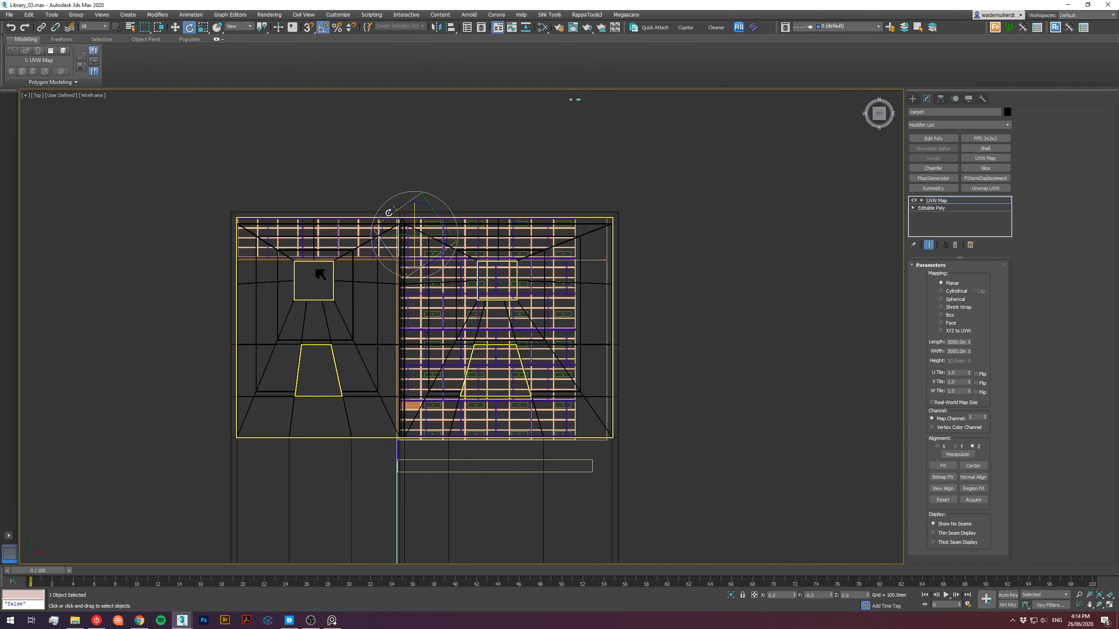
scroll(463, 228, up, 5)
drag(473, 255, 469, 234)
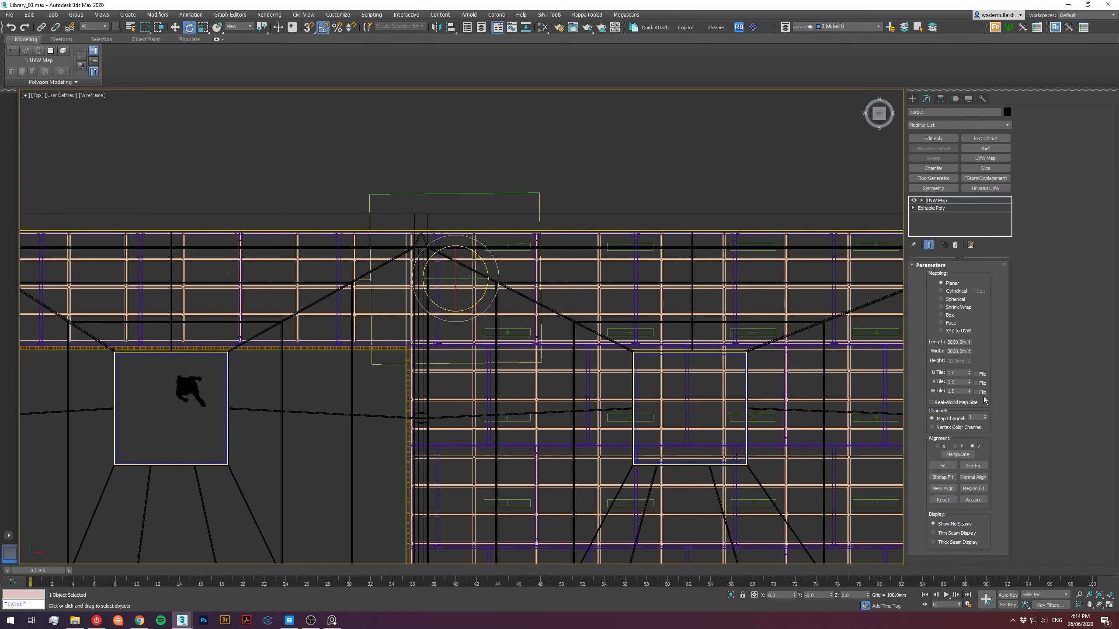
Replace the UVW Map modifier on the carpet section with a new one of equal length and width.
click(956, 245)
click(985, 157)
click(961, 342)
text(30)
key(Tab)
text(30)
click(697, 157)
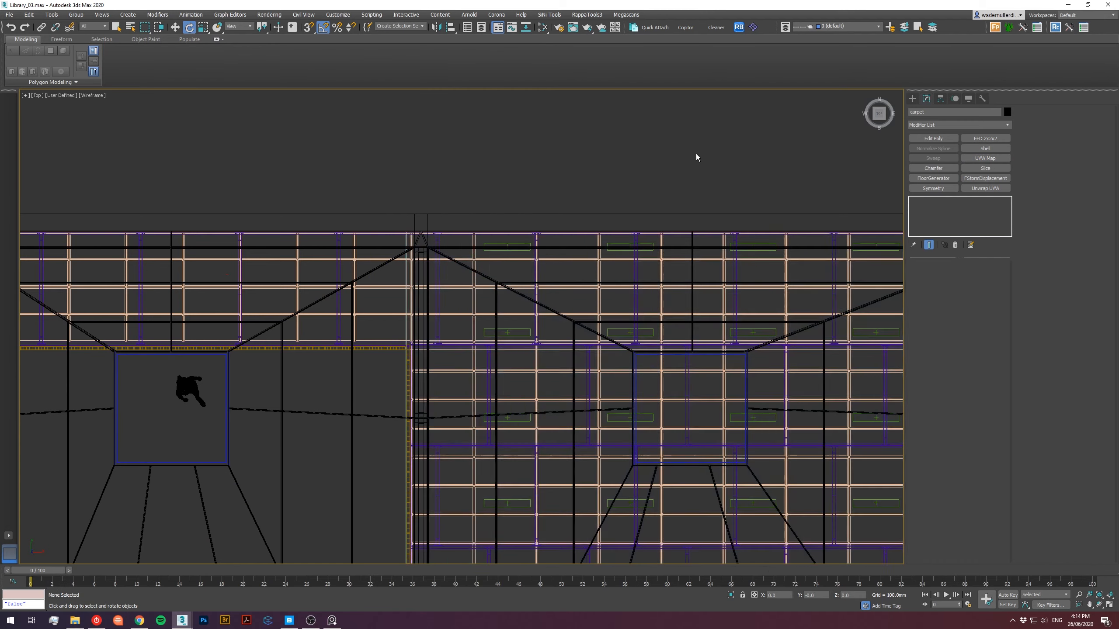
Return to the shaded camera view and start an FStorm RT render of the library interior.
key(c)
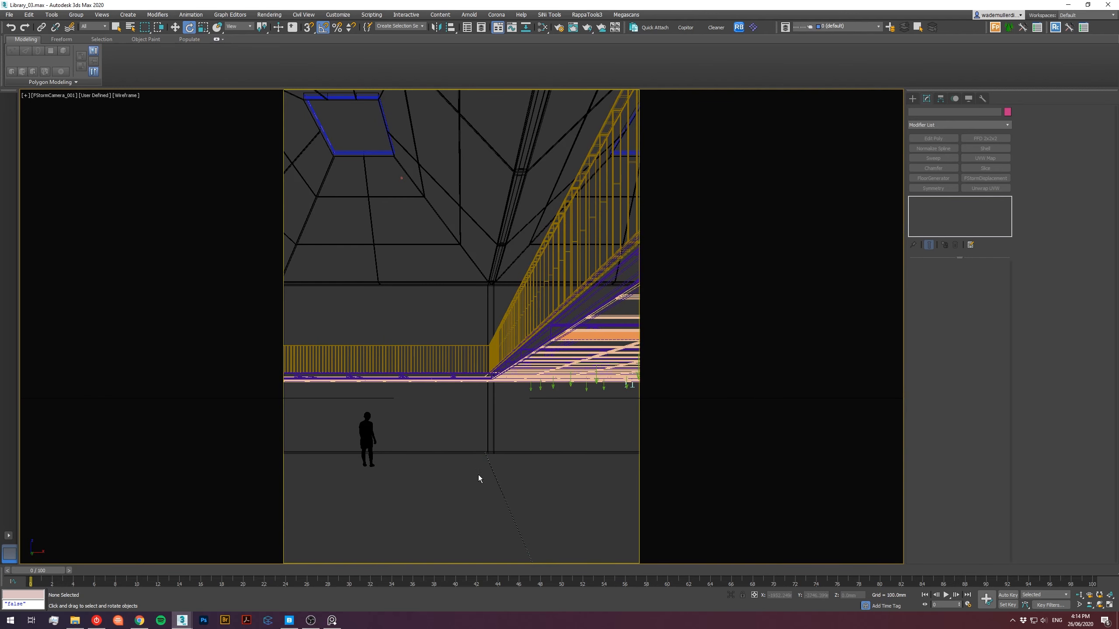
key(F3)
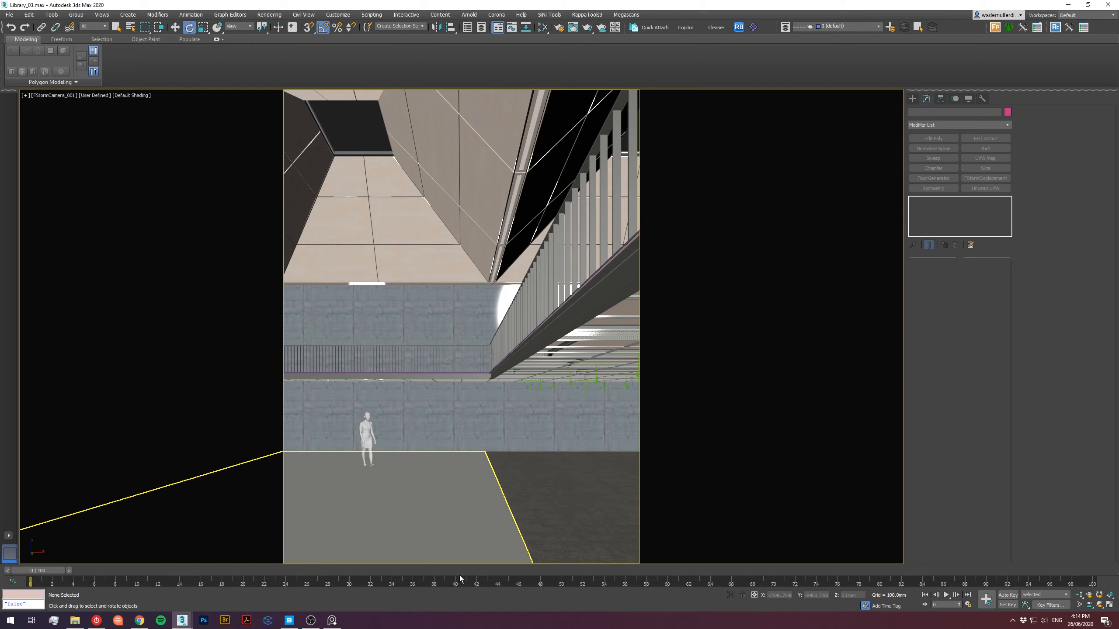
right_click(490, 390)
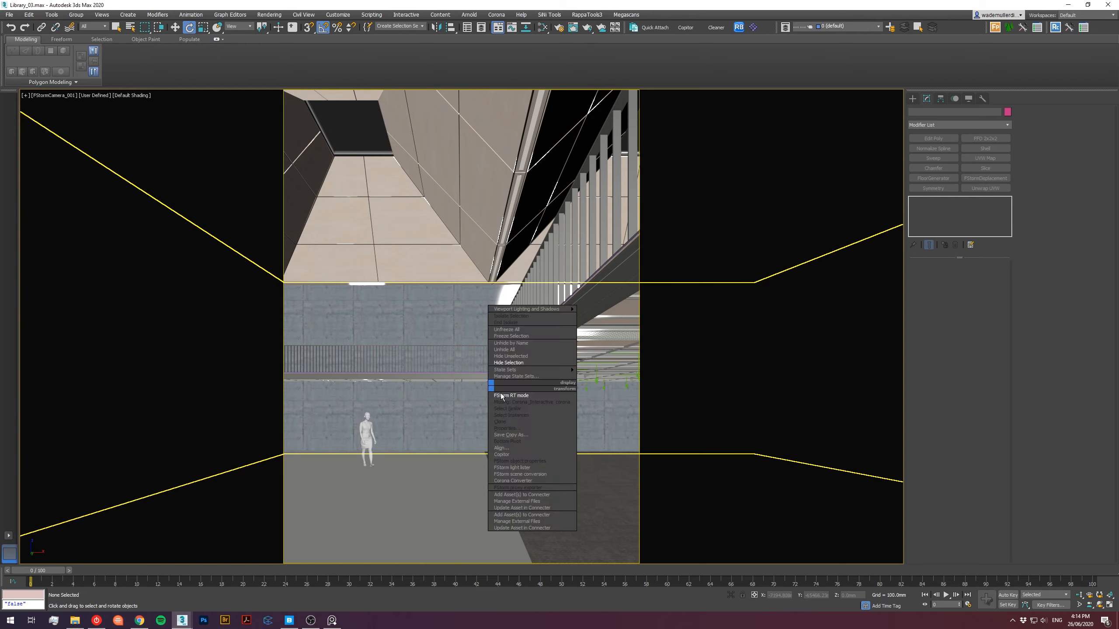
click(511, 396)
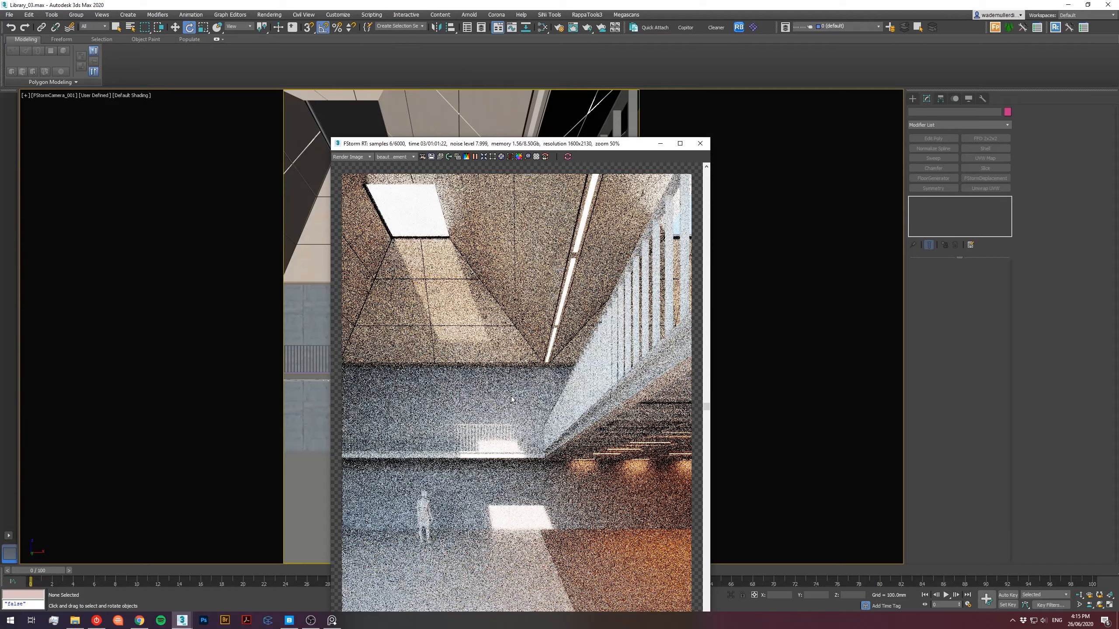
drag(608, 120, 576, 22)
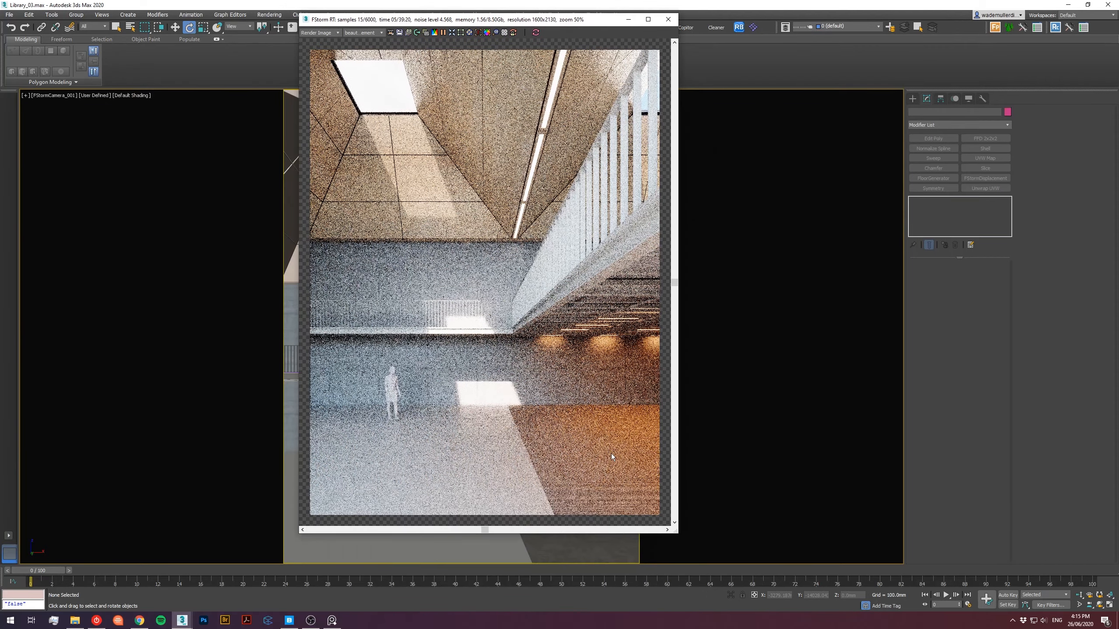
Examine the carpet texture and its boundary with the adjoining floor in the FStorm render.
scroll(611, 454, up, 5)
scroll(534, 411, down, 3)
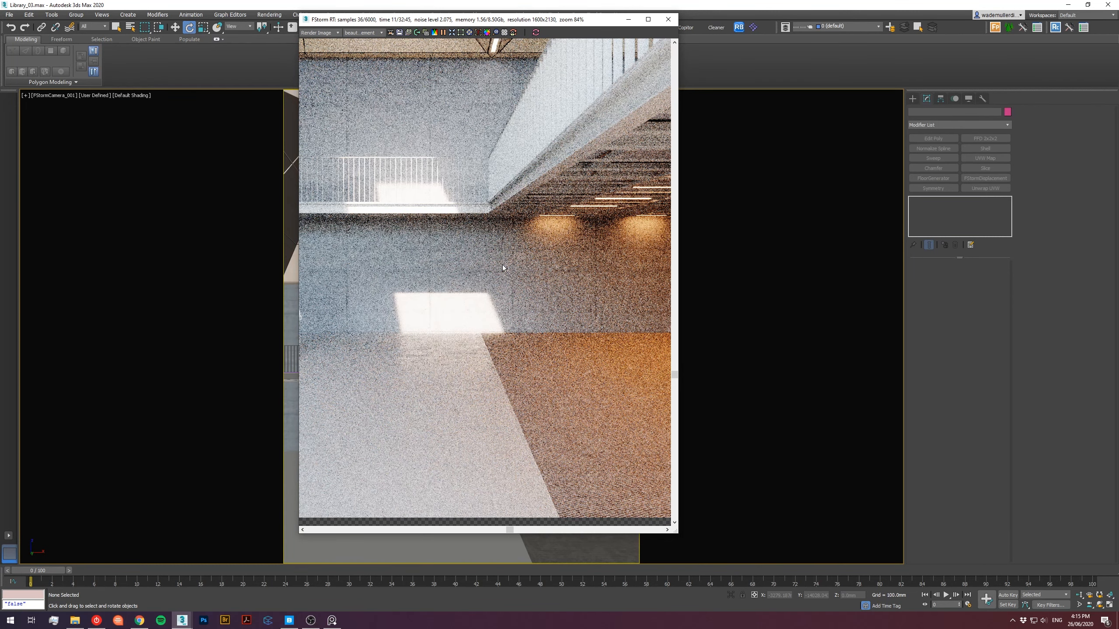
scroll(550, 330, down, 4)
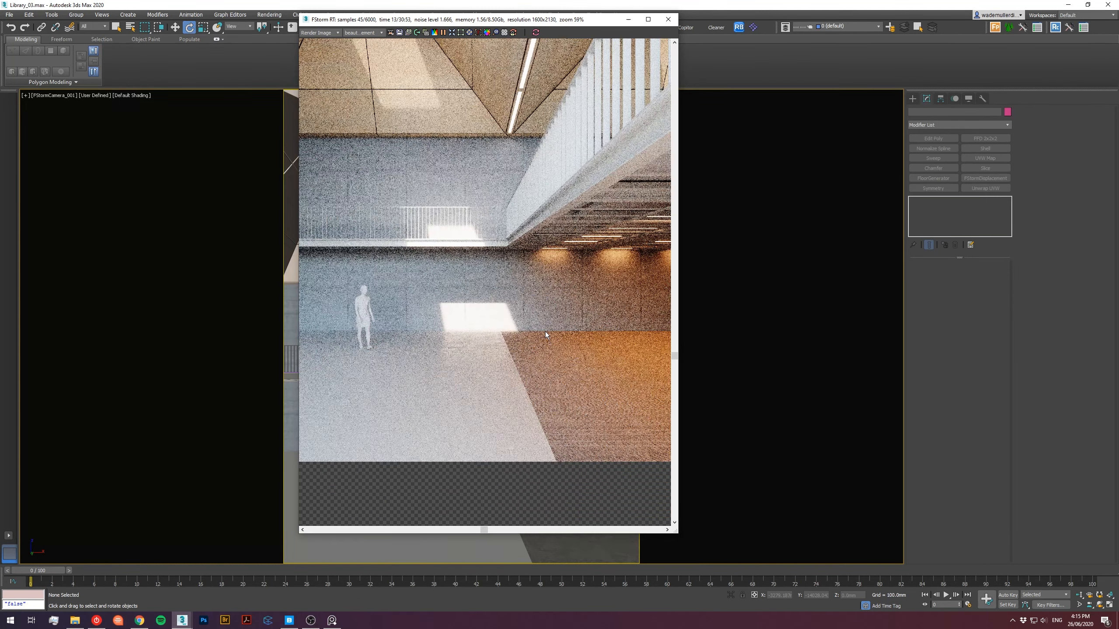
scroll(557, 367, up, 4)
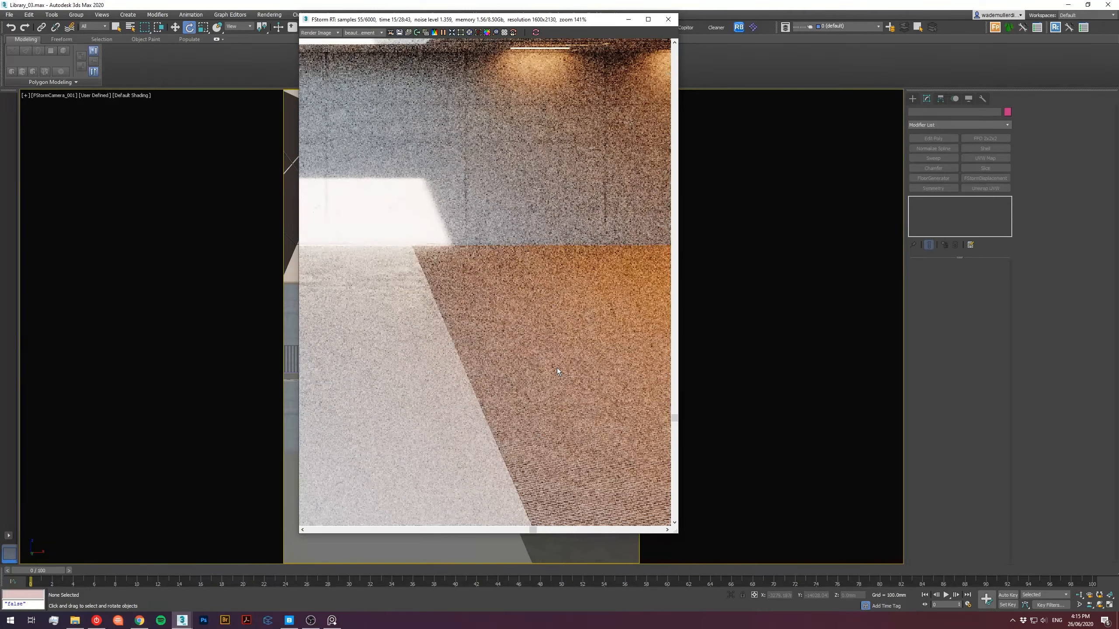
scroll(557, 368, down, 3)
scroll(570, 402, down, 1)
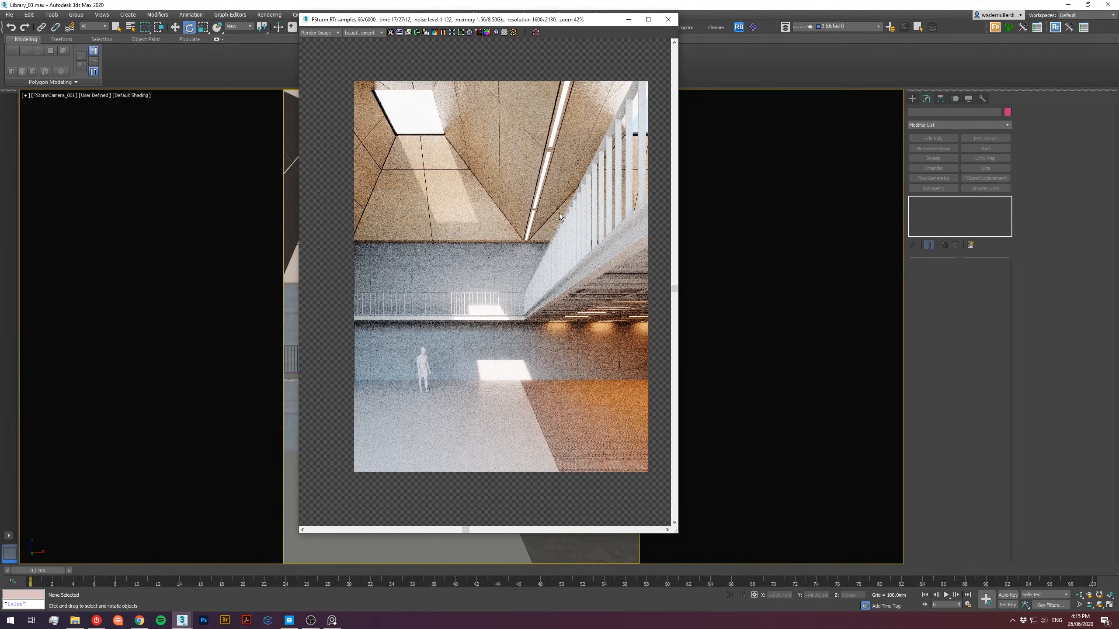
Set the FStorm light beneath the mezzanine to power 3 and colour temperature 3900.
drag(543, 22, 203, 48)
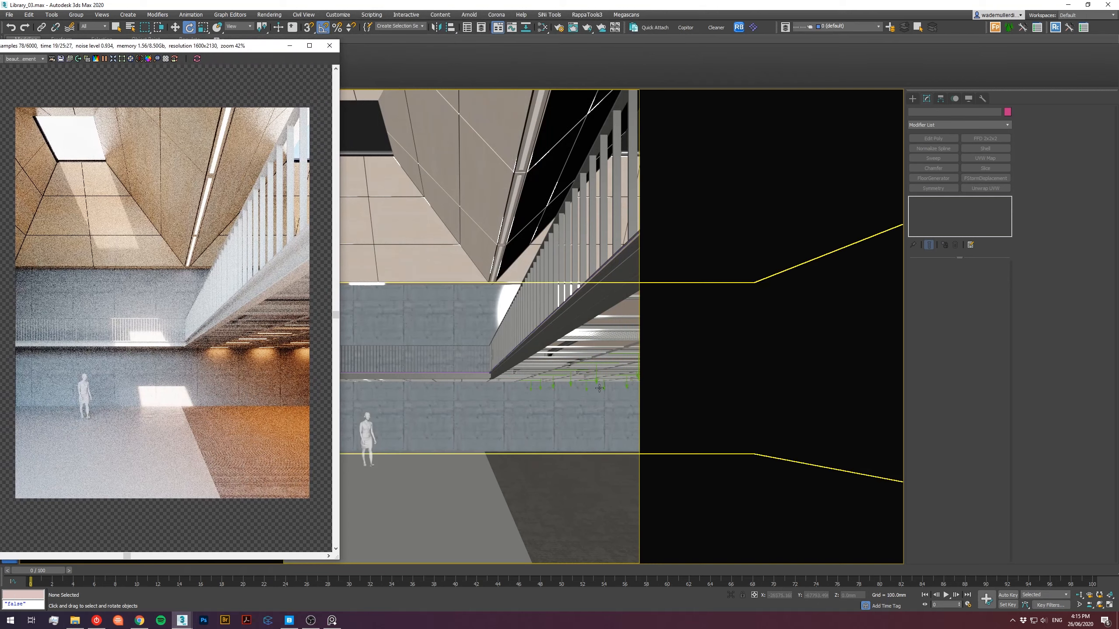
click(605, 419)
click(975, 372)
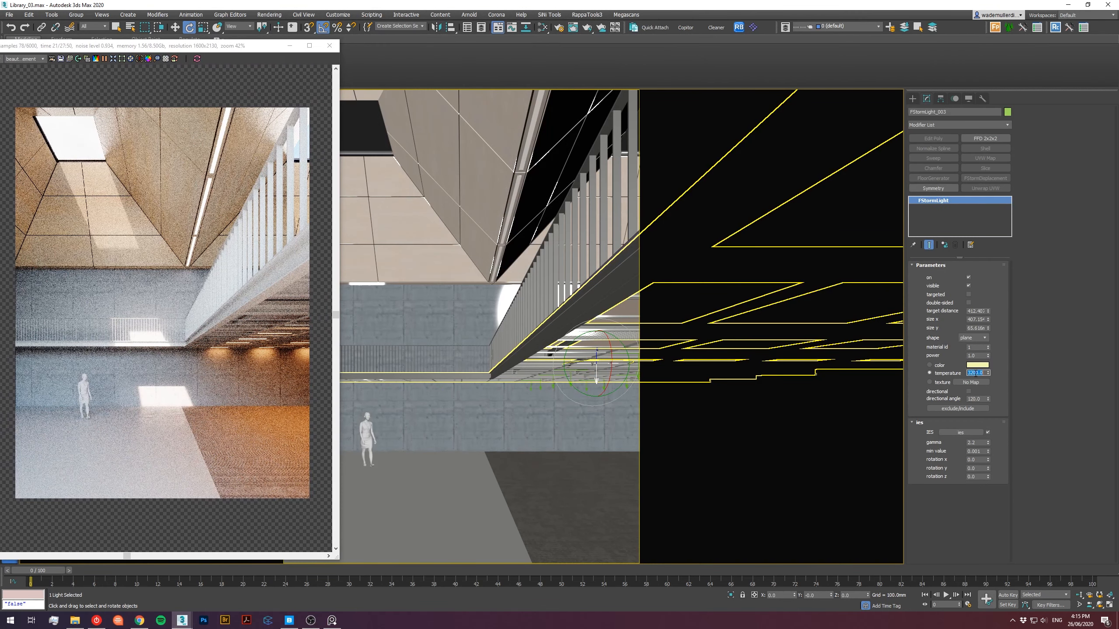
click(973, 355)
text(3)
key(Return)
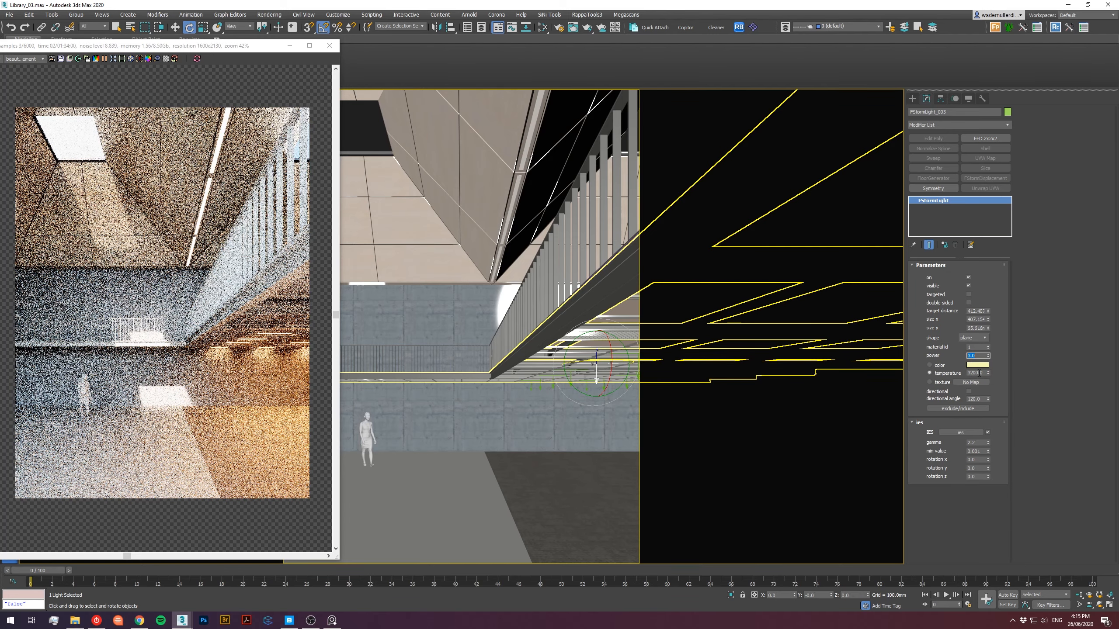
click(975, 373)
text(3)
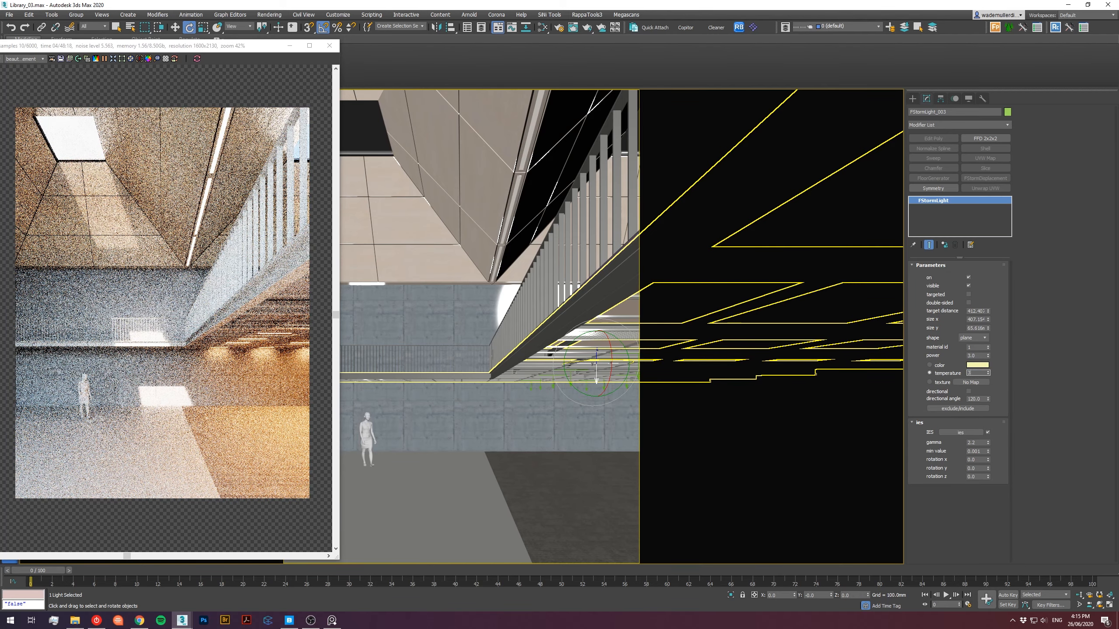
text(900)
key(Return)
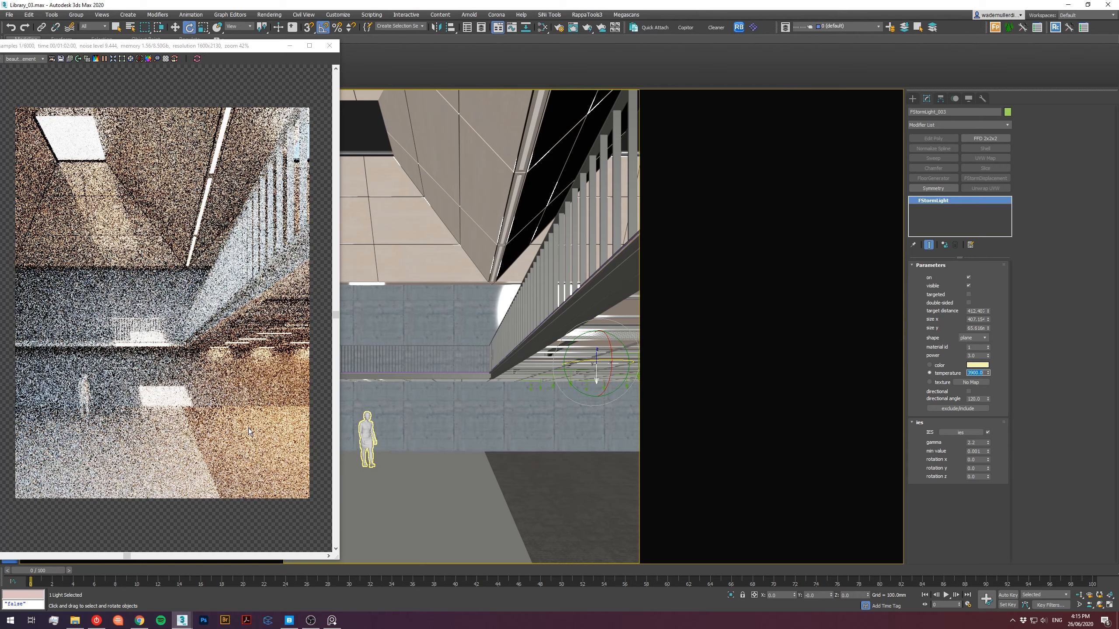
Check how the adjusted mezzanine light falls on the carpet area in the render.
drag(210, 46, 299, 39)
middle_drag(258, 426, 271, 421)
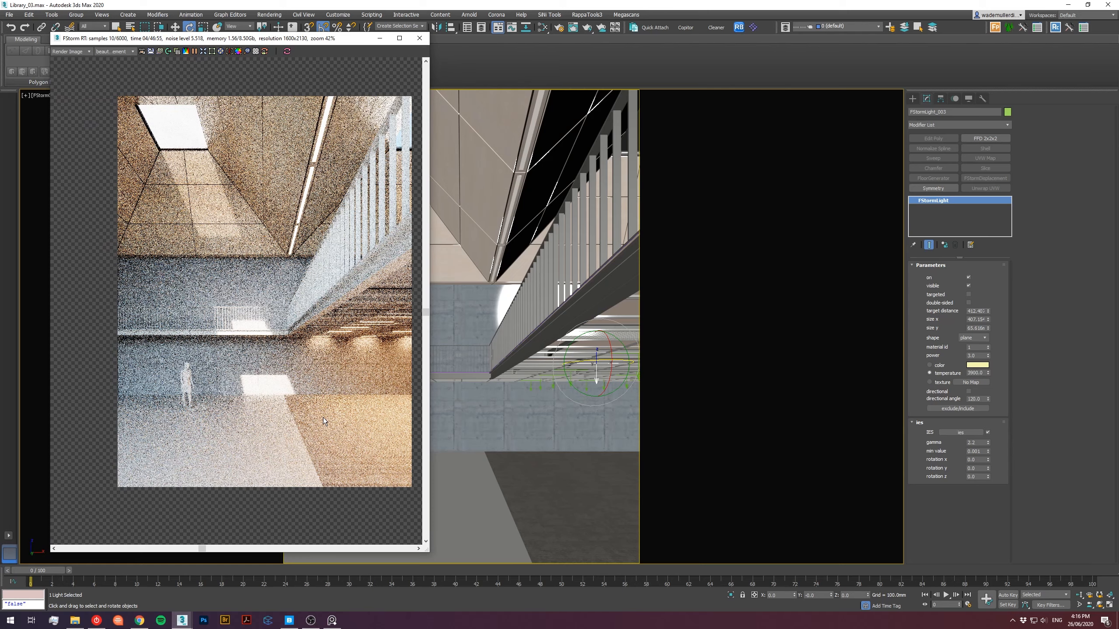
scroll(323, 418, up, 1)
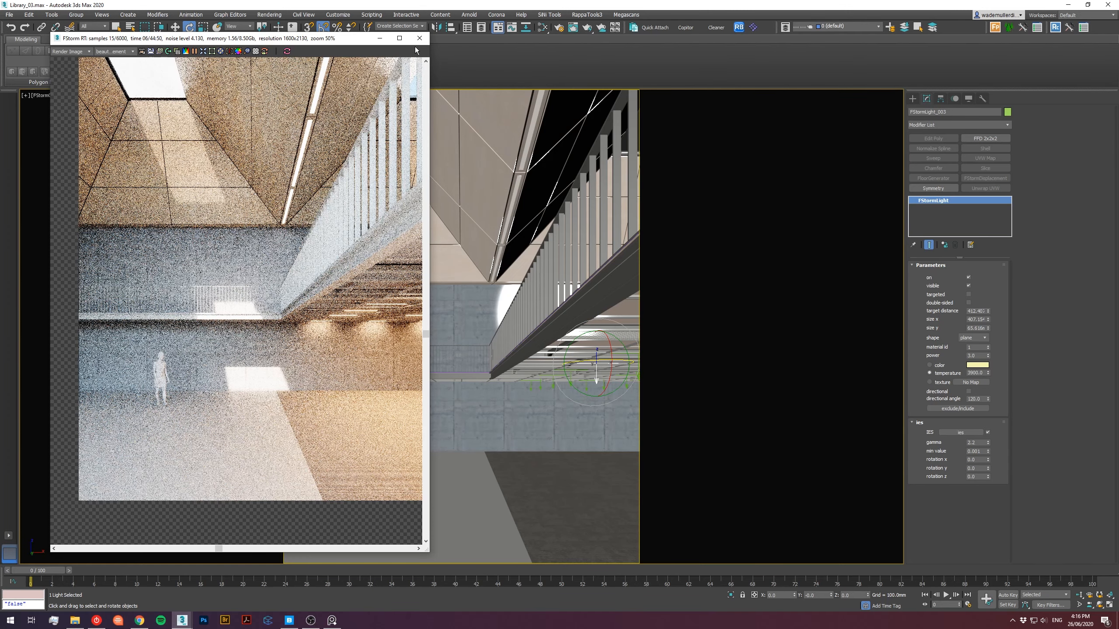
Select the three floor objects, including the carpet, and shift them together along X in offset mode.
click(533, 503)
click(534, 503)
key(F3)
drag(434, 535, 505, 523)
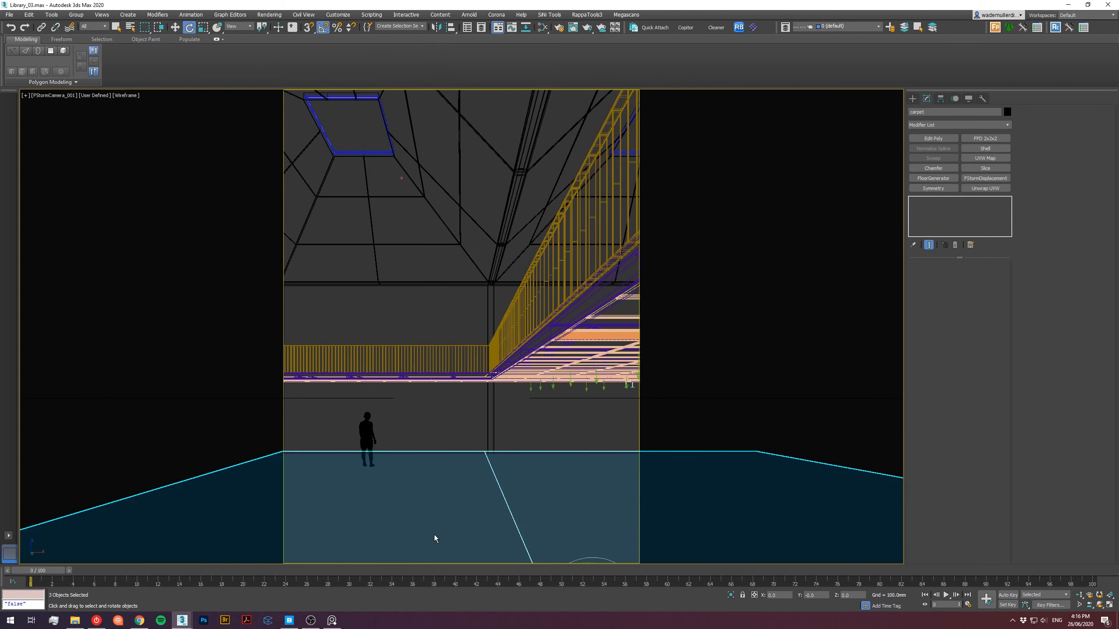
key(w)
key(F3)
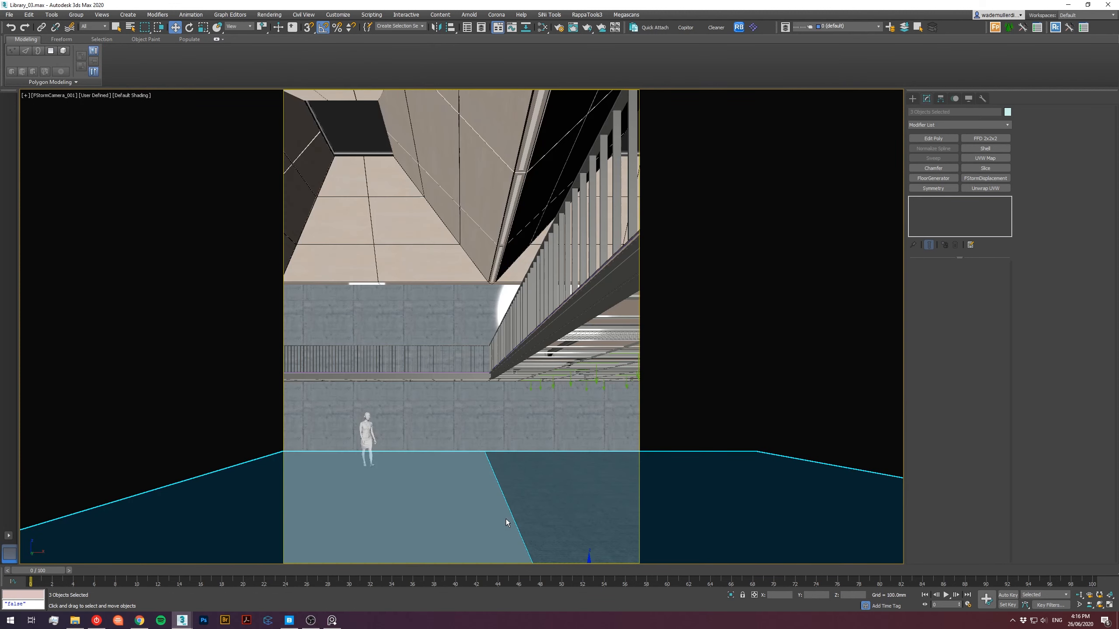
click(754, 595)
drag(795, 594, 807, 563)
key(F3)
key(F3)
key(F3)
key(F3)
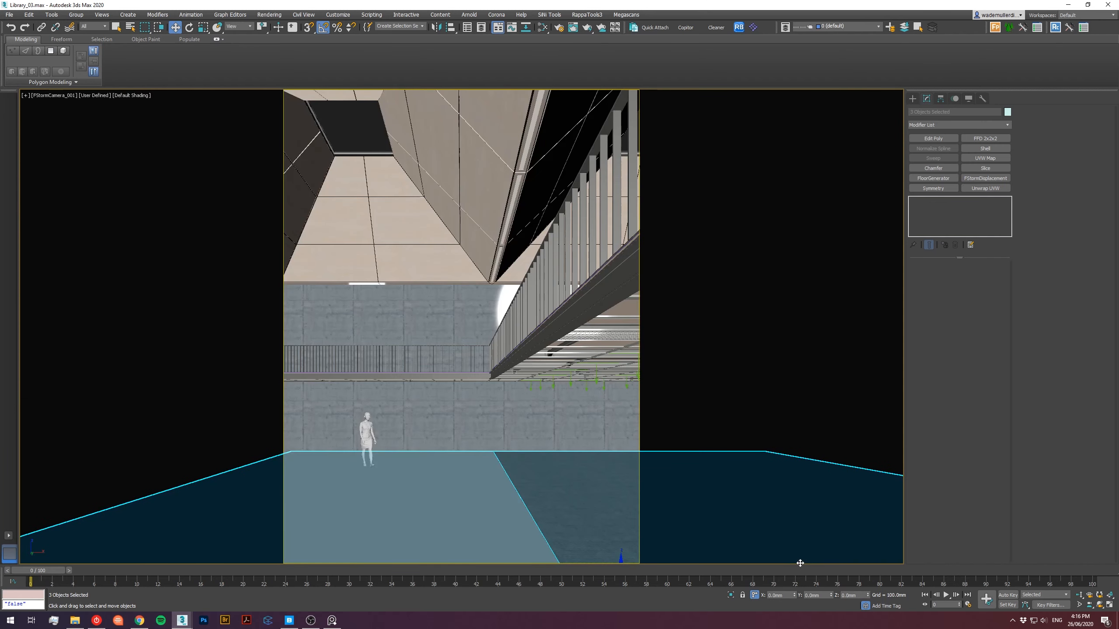
Move the outer edge of the non-carpeted floor section along X to the side wall in the top view.
click(746, 544)
click(931, 208)
key(2)
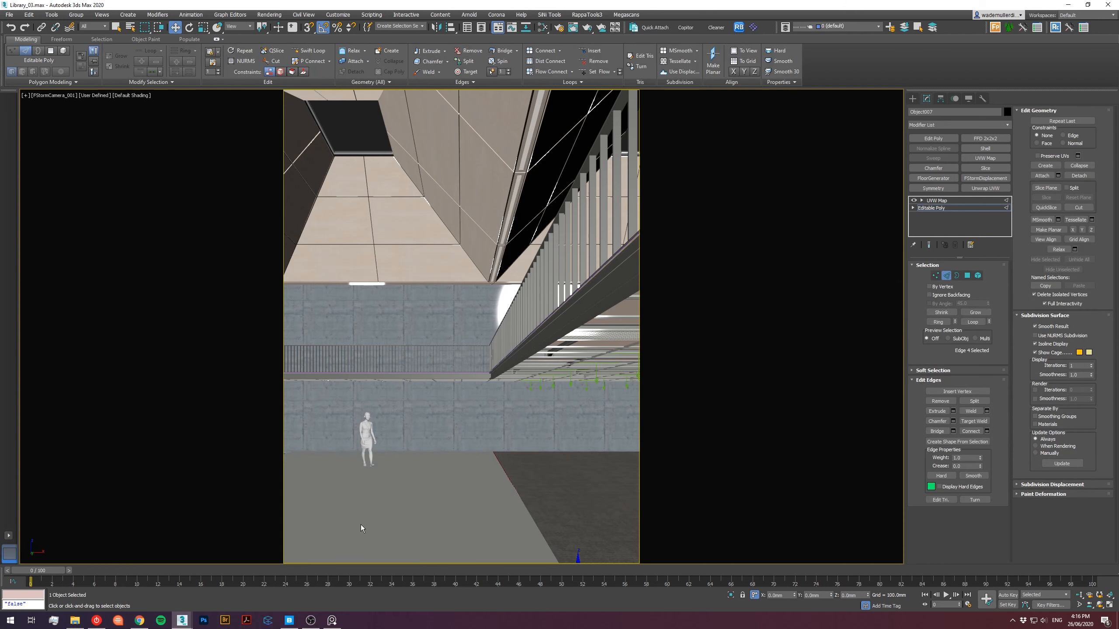
key(t)
key(z)
middle_drag(374, 427, 559, 417)
drag(559, 417, 400, 421)
key(F3)
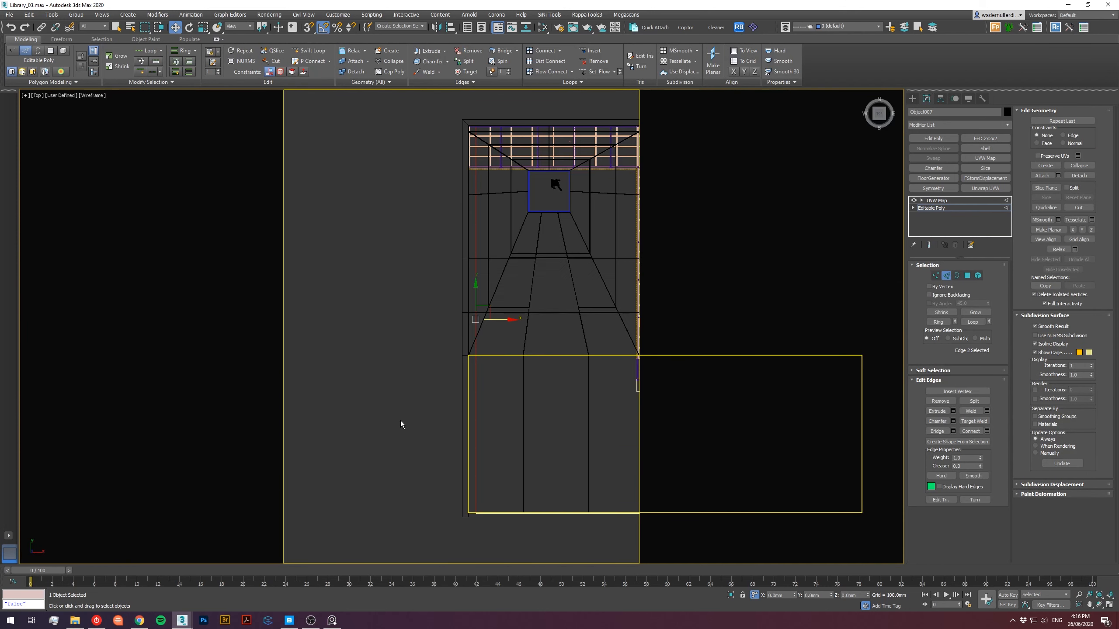
drag(502, 319, 477, 319)
click(946, 275)
click(395, 327)
Start a new FStorm RT render from the camera view with the shifted floor.
key(c)
right_click(497, 300)
click(508, 308)
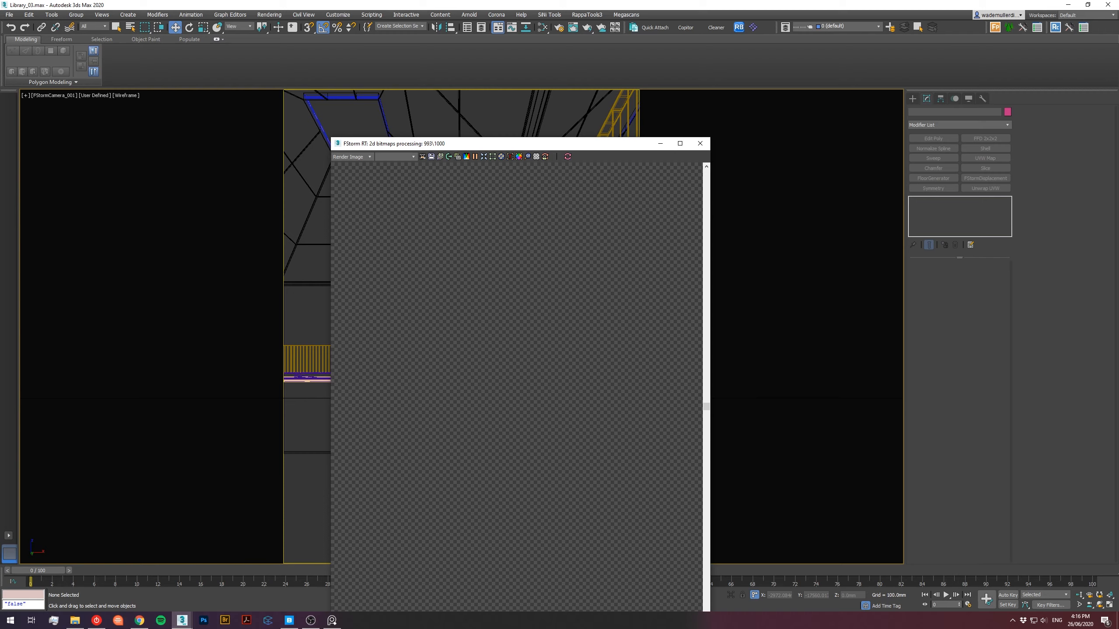
key(alt+Tab)
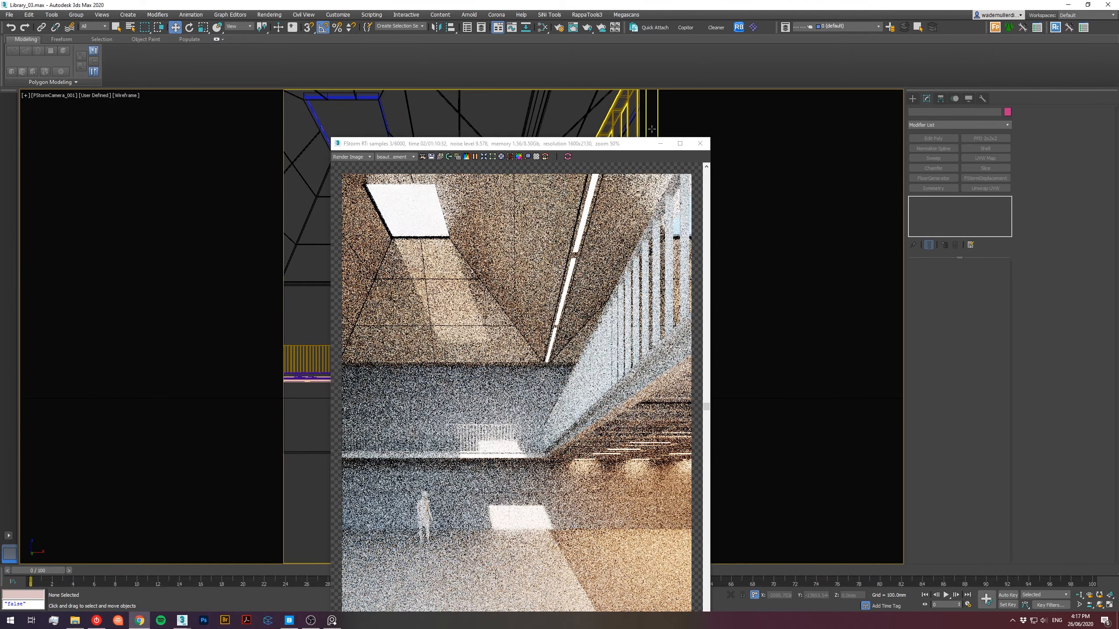
drag(620, 145, 613, 41)
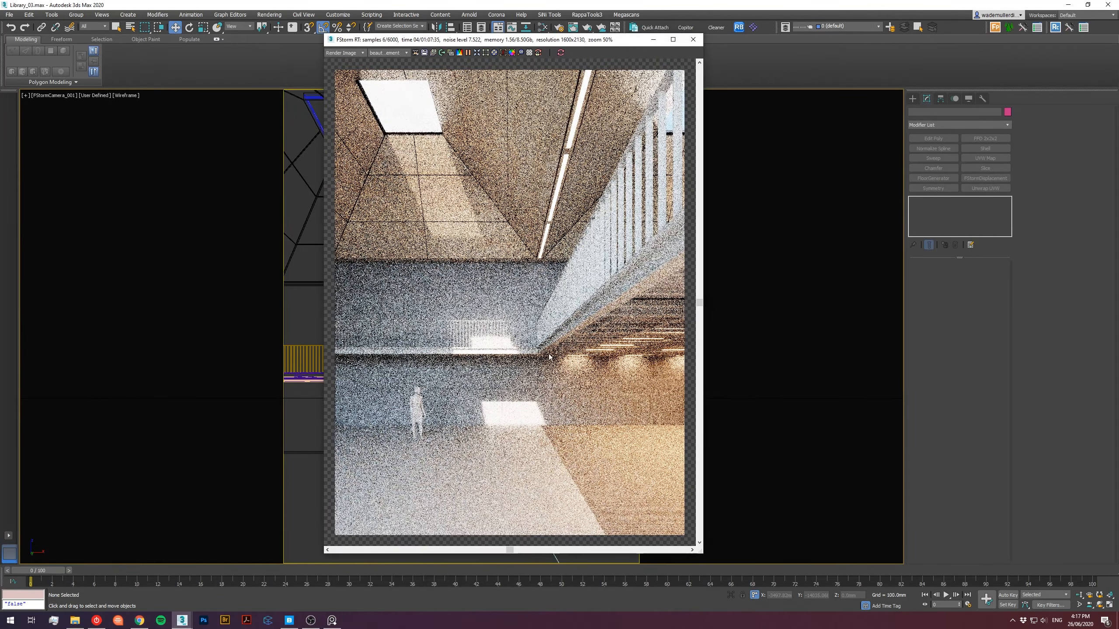
Examine the carpet weave and the floor edge beneath the mezzanine up close in the new render.
scroll(549, 428, up, 5)
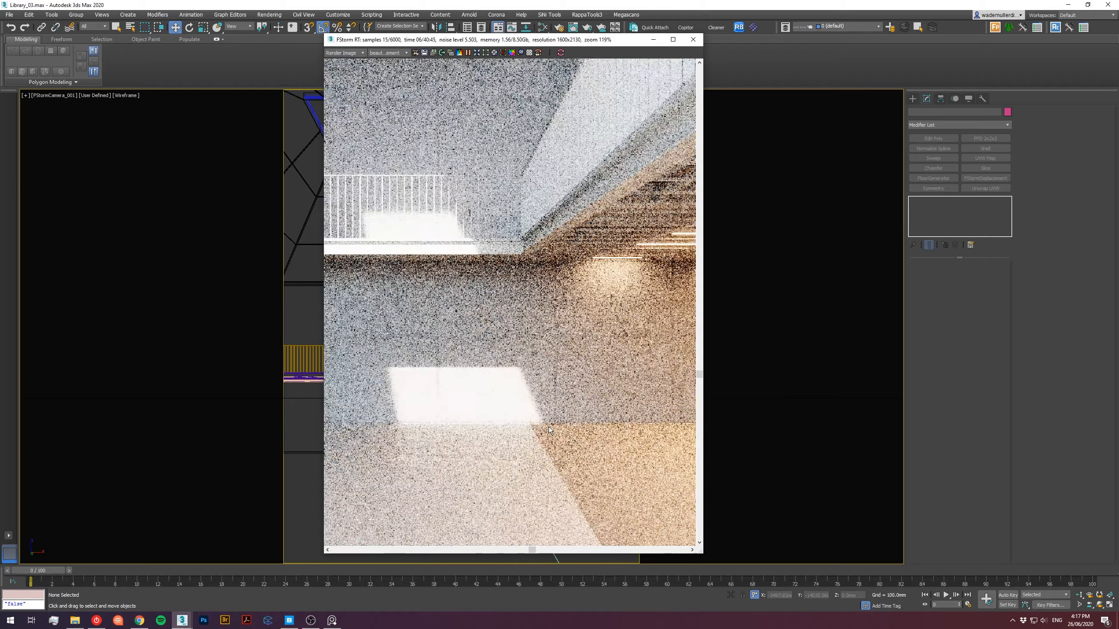
scroll(549, 426, down, 4)
scroll(549, 427, down, 1)
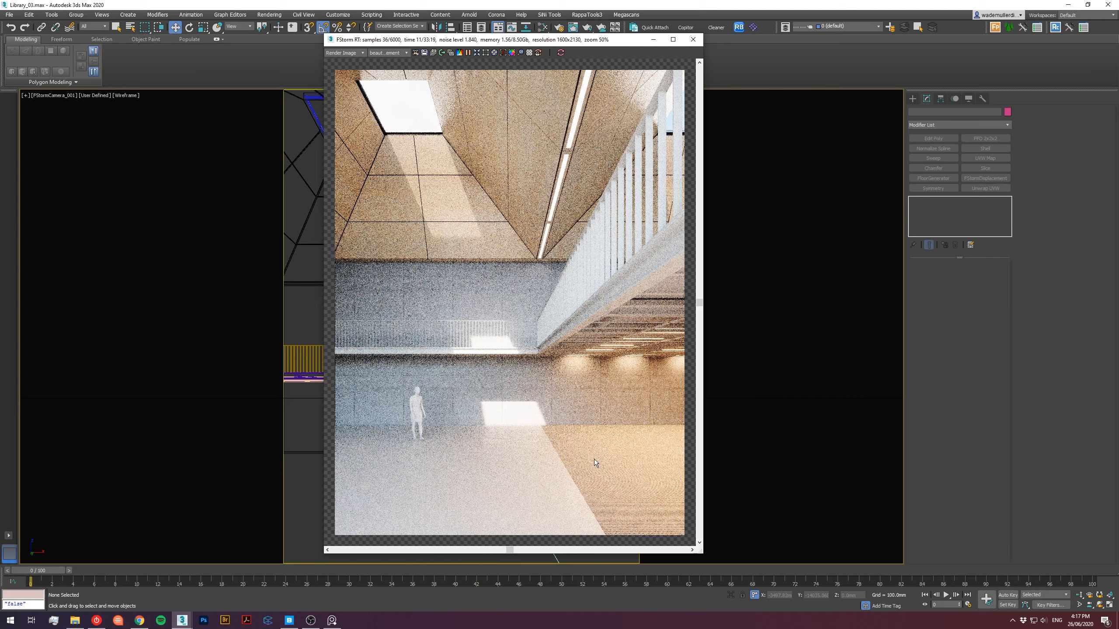
scroll(594, 460, up, 3)
scroll(625, 445, up, 1)
scroll(593, 390, up, 1)
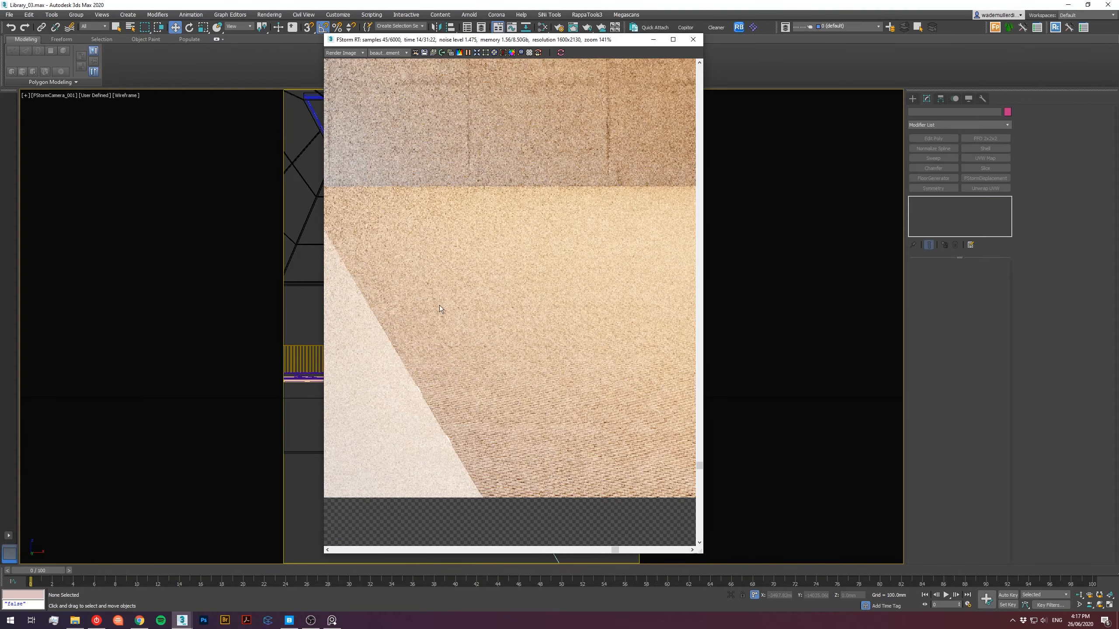
scroll(443, 453, up, 3)
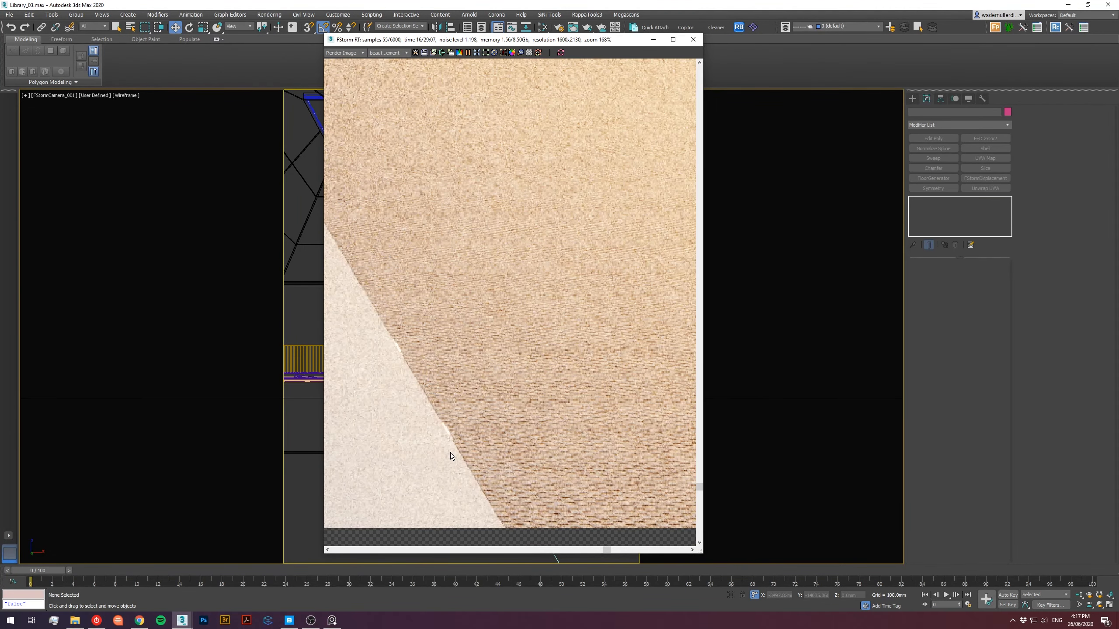
scroll(414, 406, down, 2)
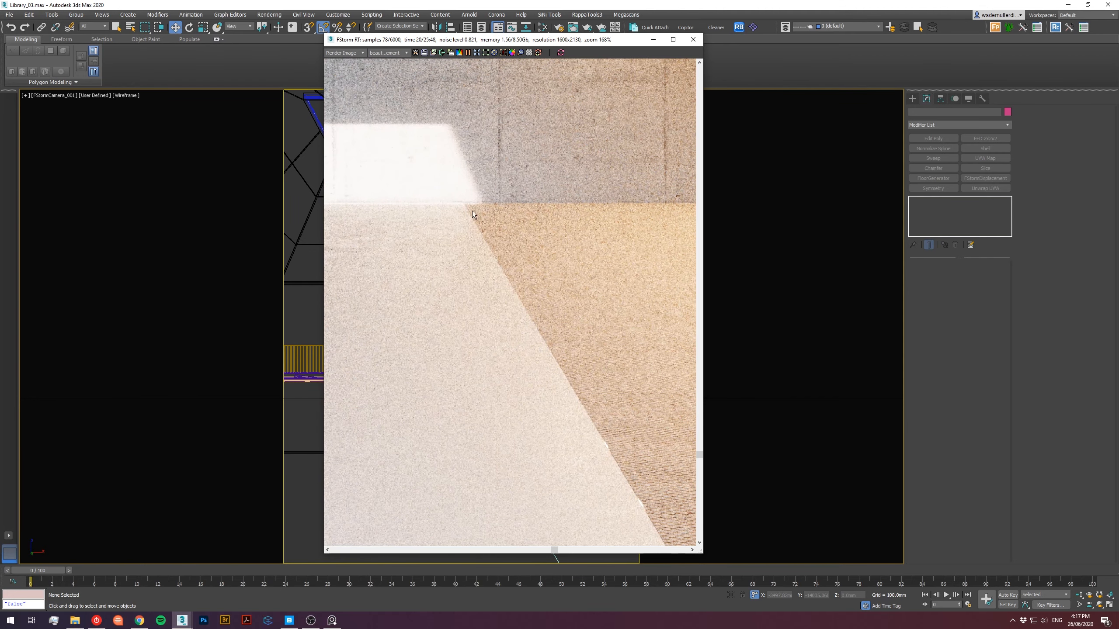
scroll(517, 332, down, 3)
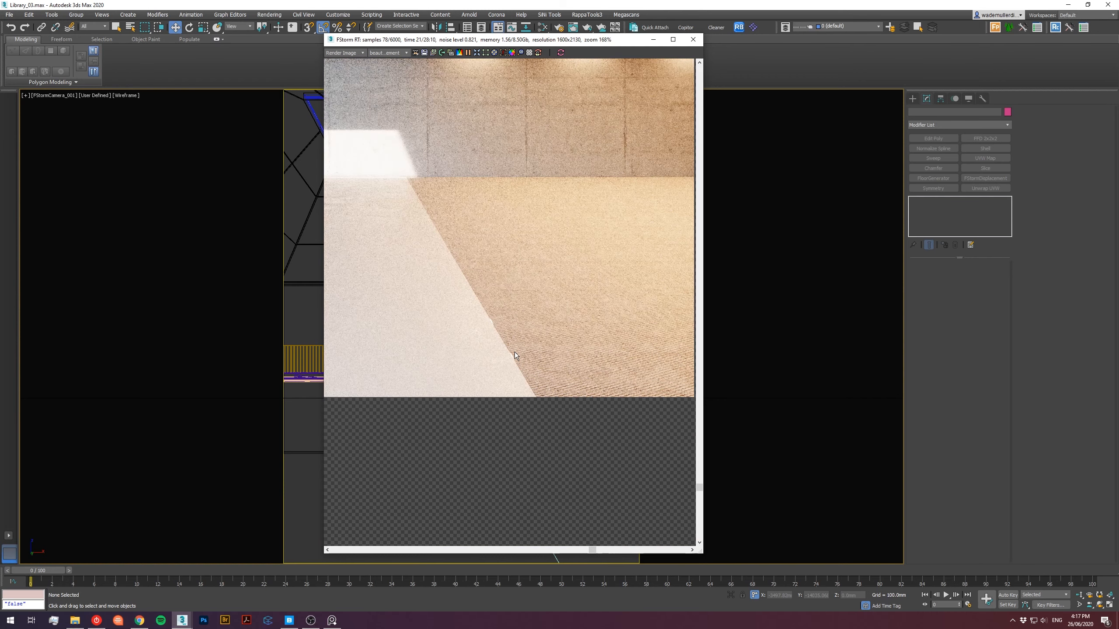
scroll(572, 397, up, 2)
scroll(572, 396, down, 2)
middle_drag(554, 343, 519, 488)
middle_drag(502, 384, 514, 332)
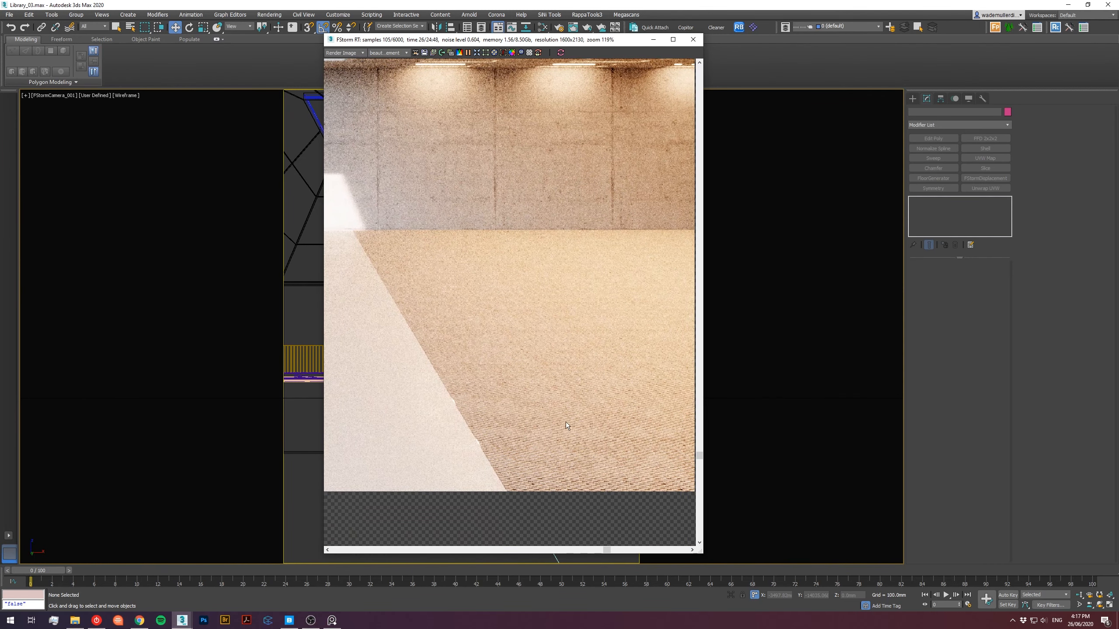
Examine the light strips under the mezzanine ceiling and the lit concrete wall up close in the render.
scroll(563, 412, down, 2)
scroll(563, 411, down, 3)
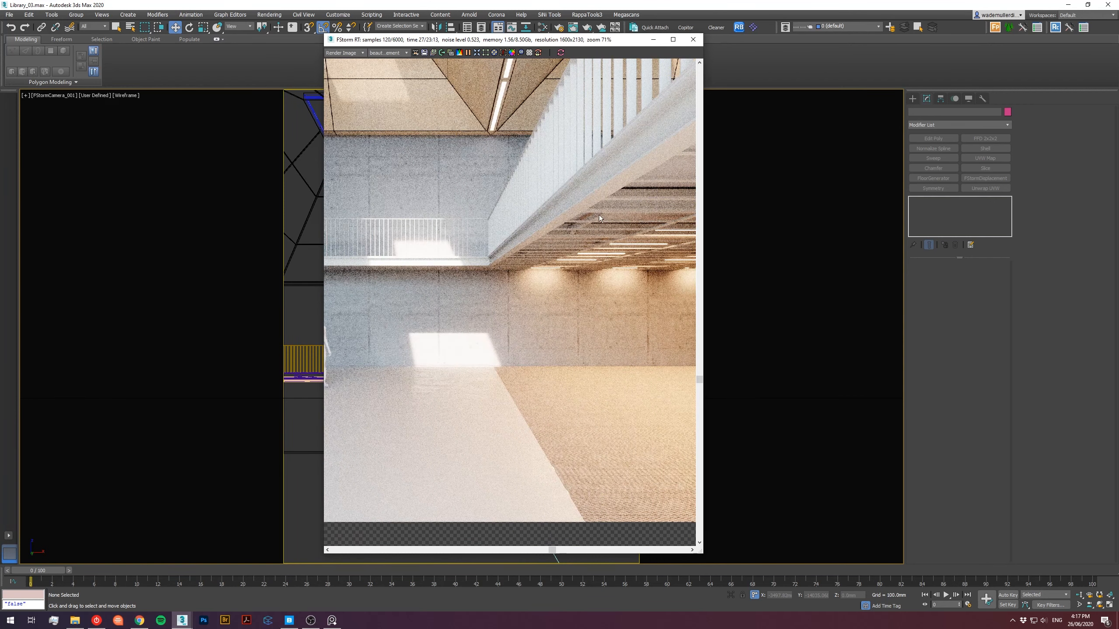
scroll(598, 216, up, 5)
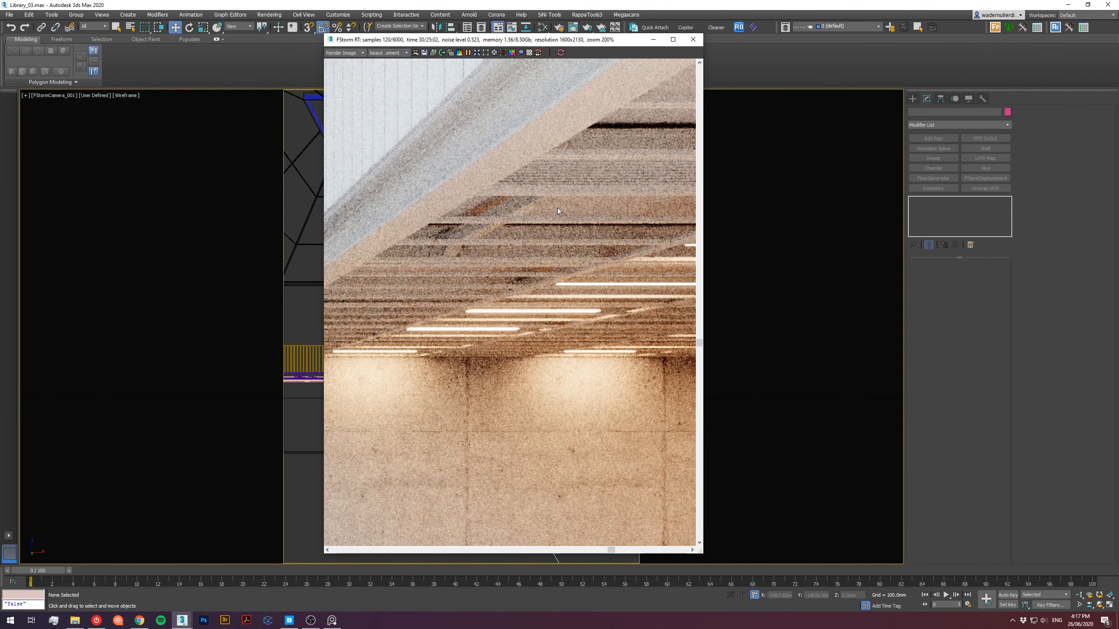
scroll(558, 208, down, 1)
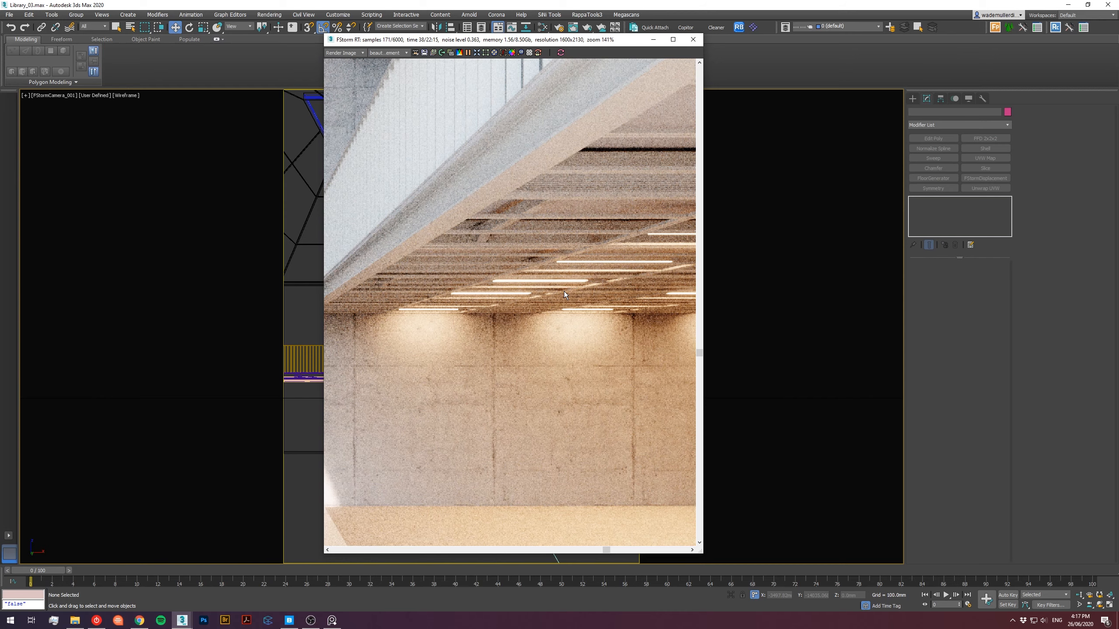
scroll(563, 292, down, 2)
middle_drag(473, 346, 502, 373)
scroll(483, 293, down, 1)
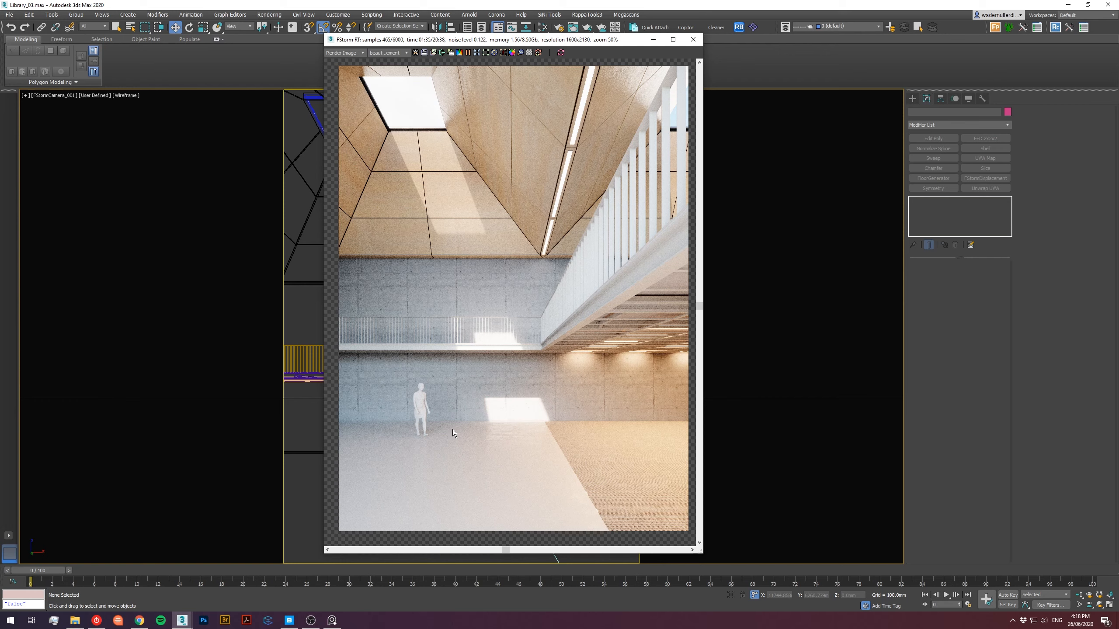
Examine the sunlit patch on the back wall and its reflection on the floor in the render.
scroll(518, 419, up, 5)
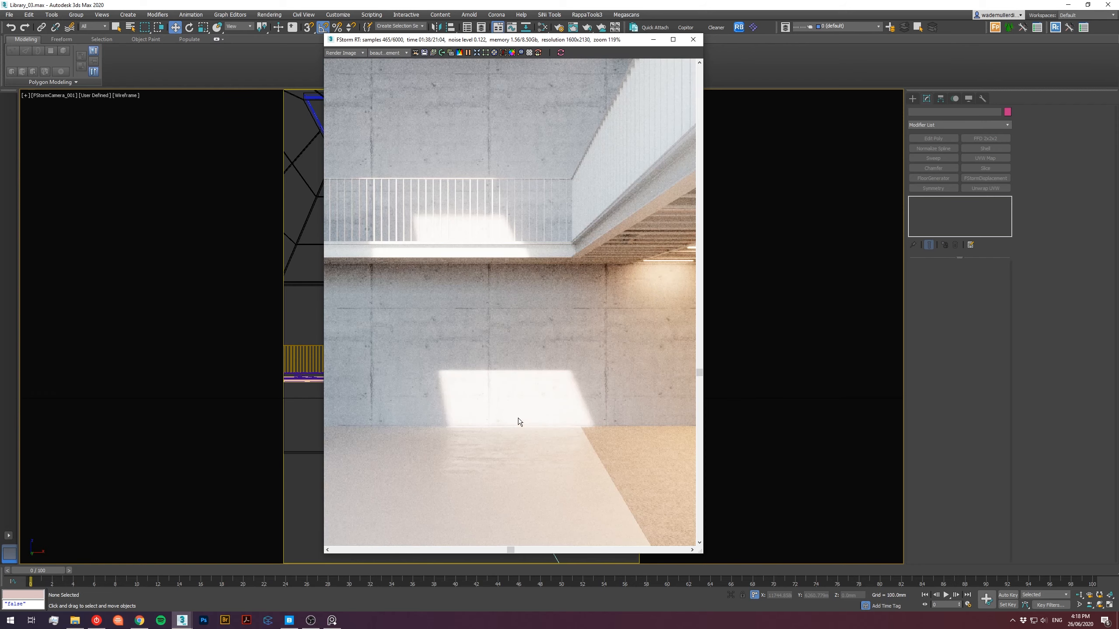
scroll(518, 418, down, 2)
scroll(517, 418, up, 5)
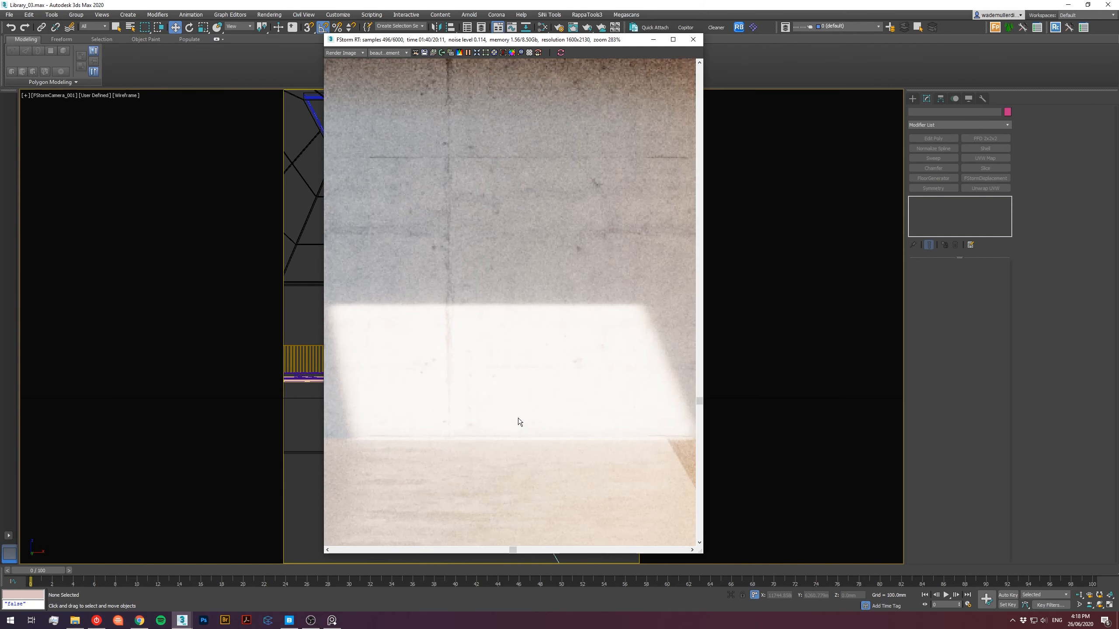
scroll(518, 418, down, 8)
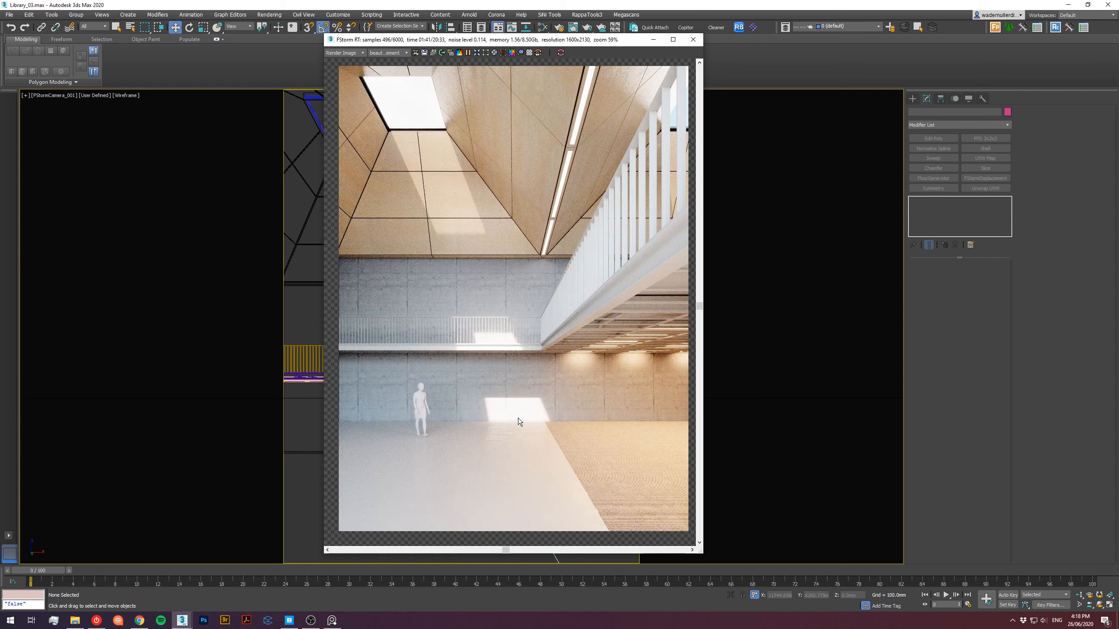
scroll(518, 418, down, 1)
scroll(517, 418, up, 1)
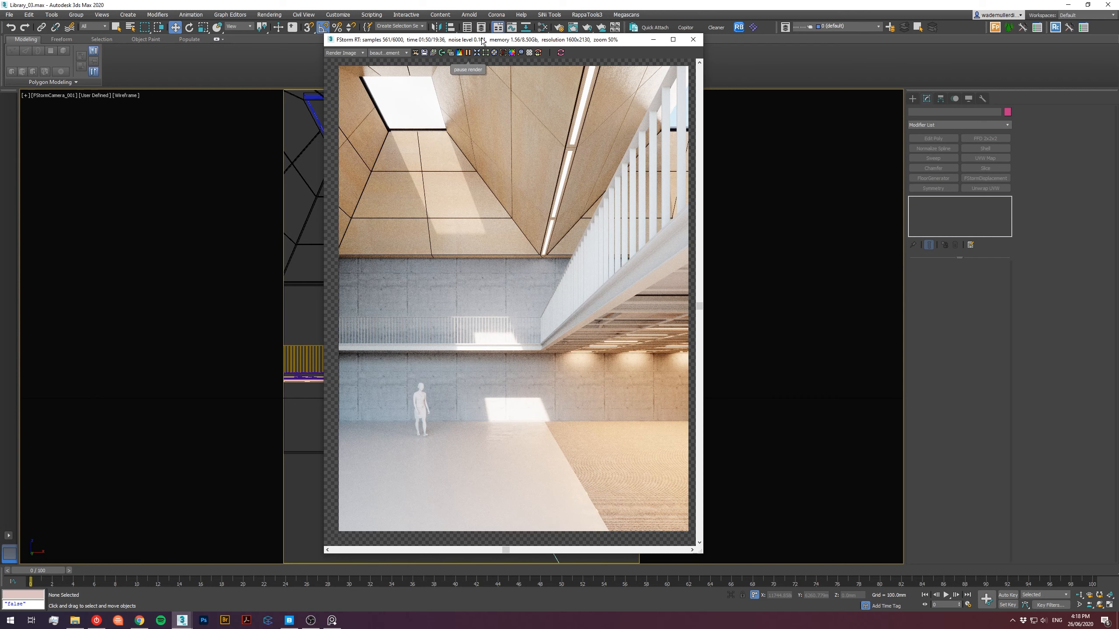
Create an FStormSunLight in the top view, near the rear edge of the building above the mezzanine bay.
drag(587, 41, 1118, 36)
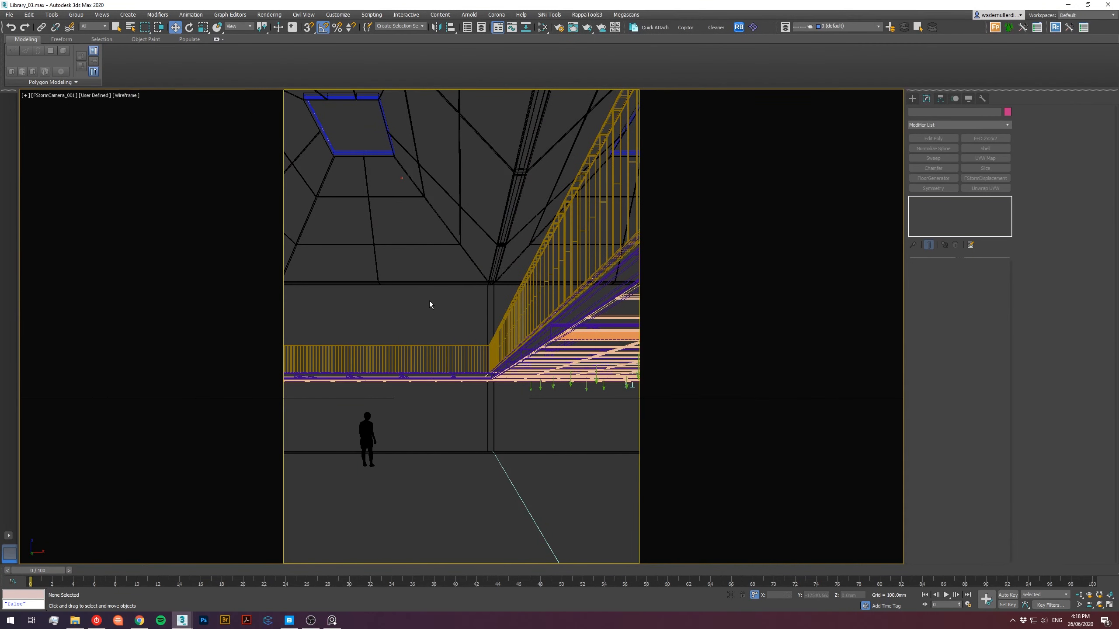
key(t)
scroll(381, 266, up, 3)
scroll(382, 267, down, 4)
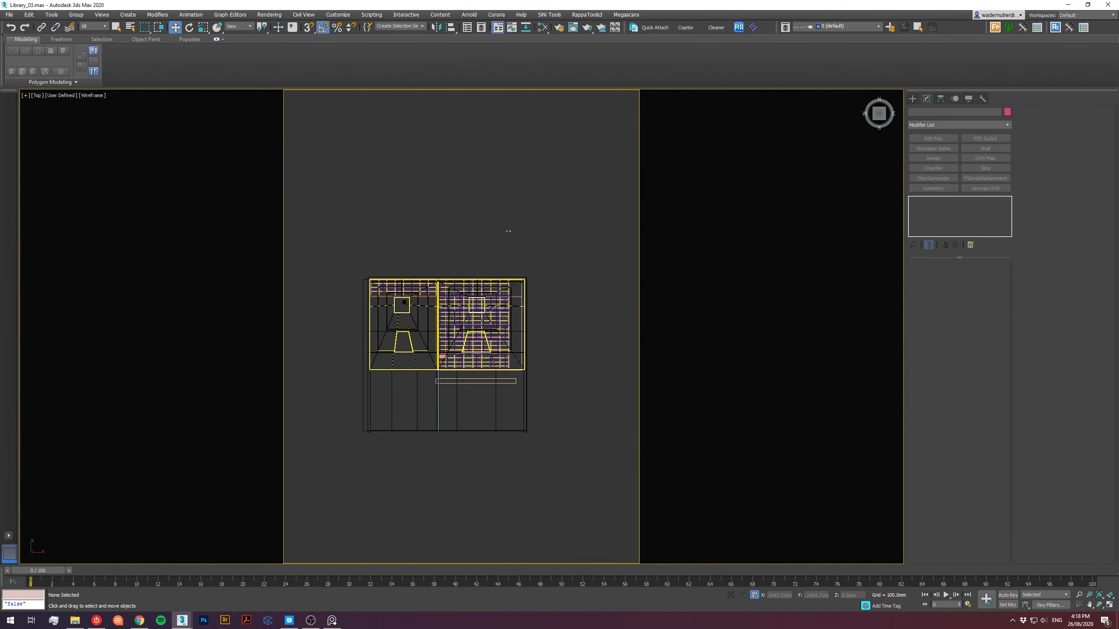
click(912, 99)
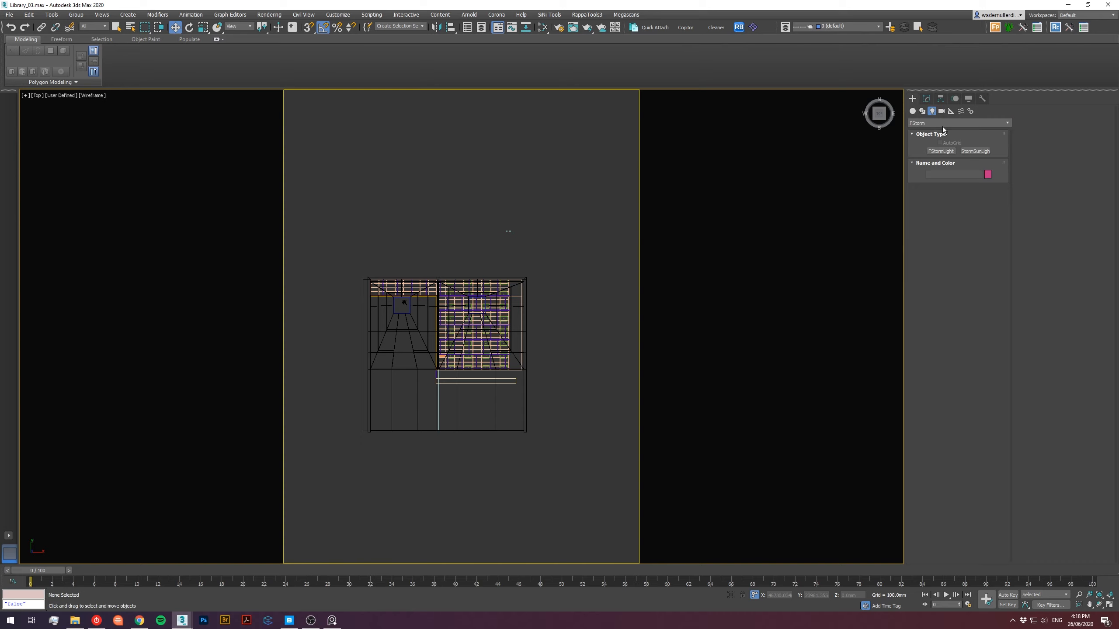
click(974, 151)
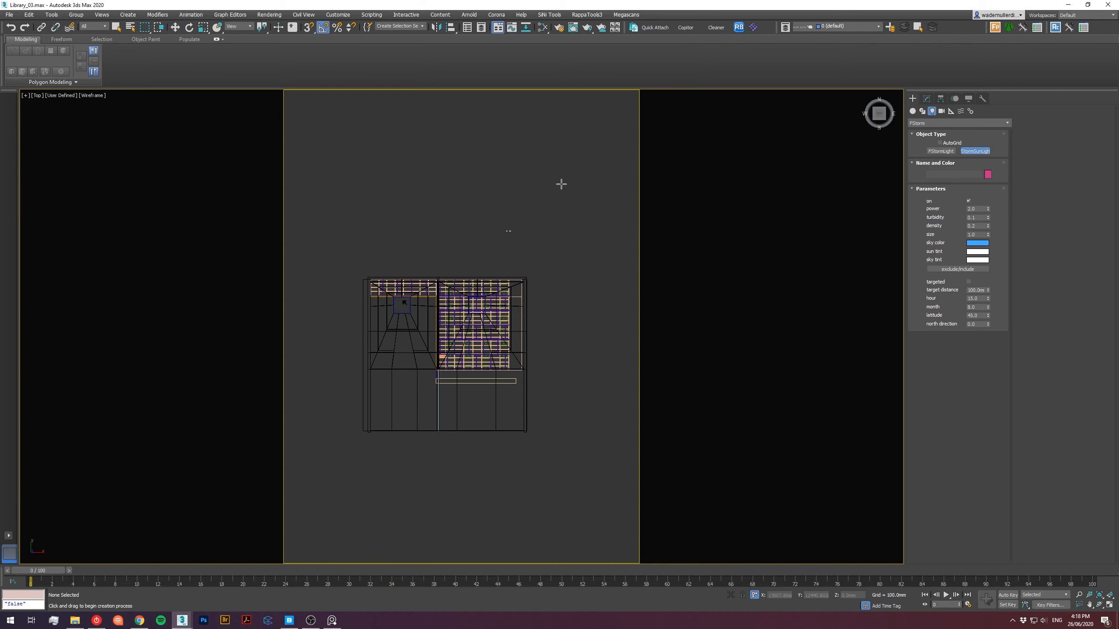
click(483, 270)
drag(469, 286, 450, 290)
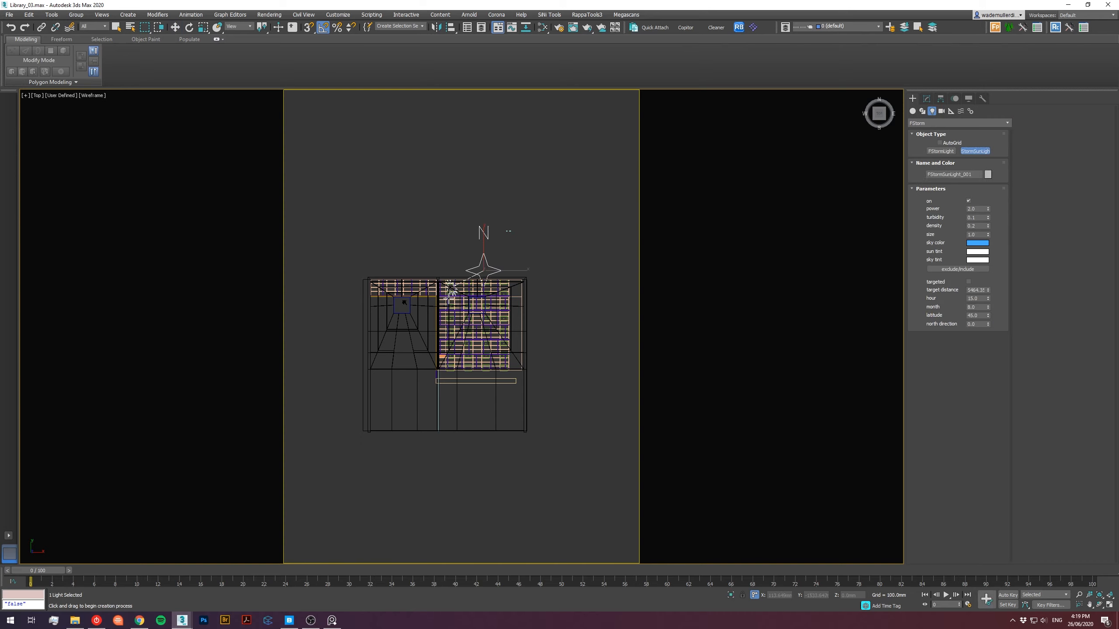
key(w)
alt+middle_drag(460, 326, 487, 378)
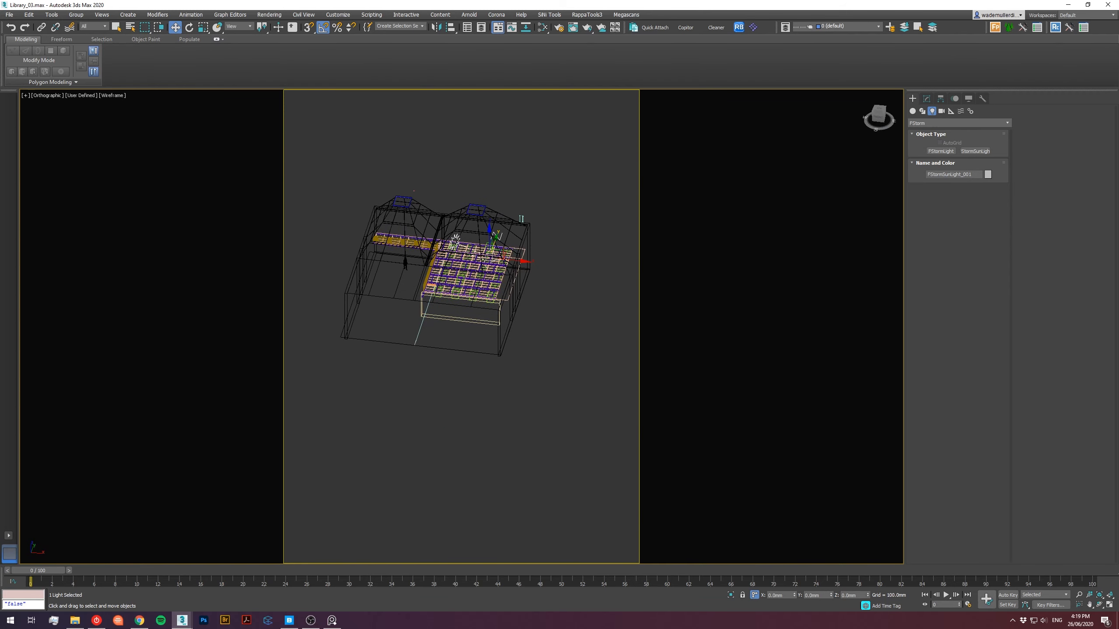
Replace the HDR texture in the FStorm environment settings with an FStormSky map.
drag(792, 628, 903, 628)
click(558, 28)
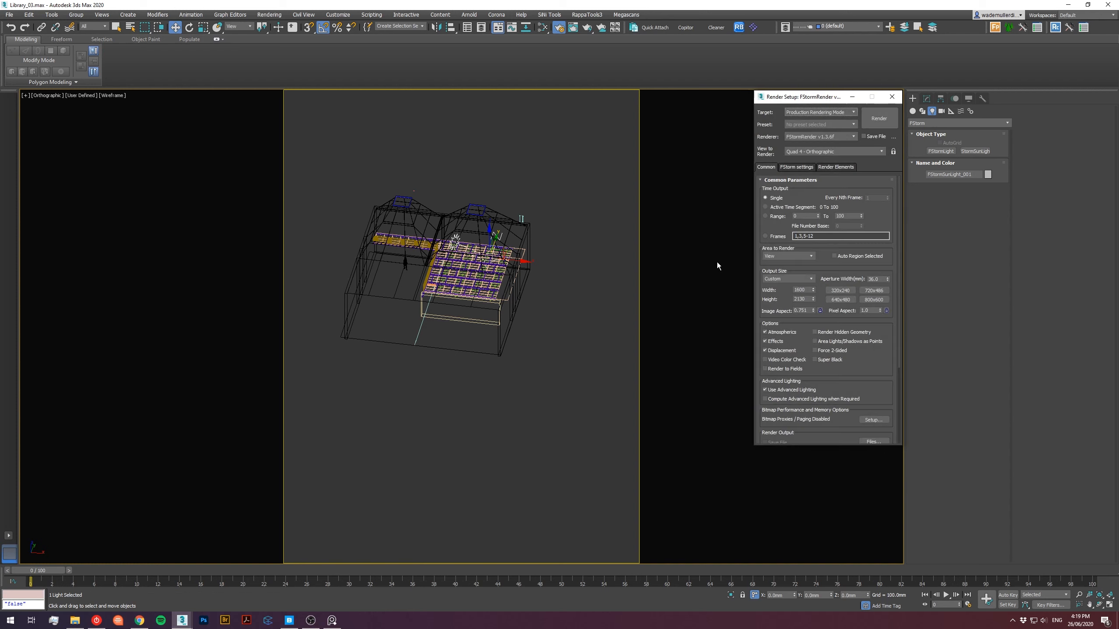
click(791, 168)
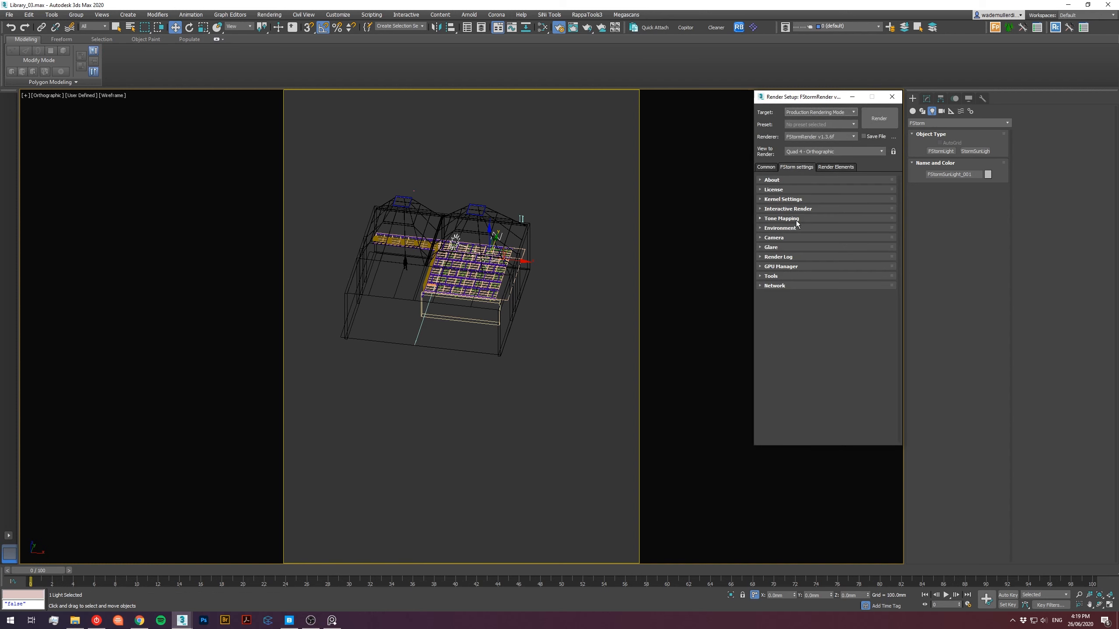
click(781, 228)
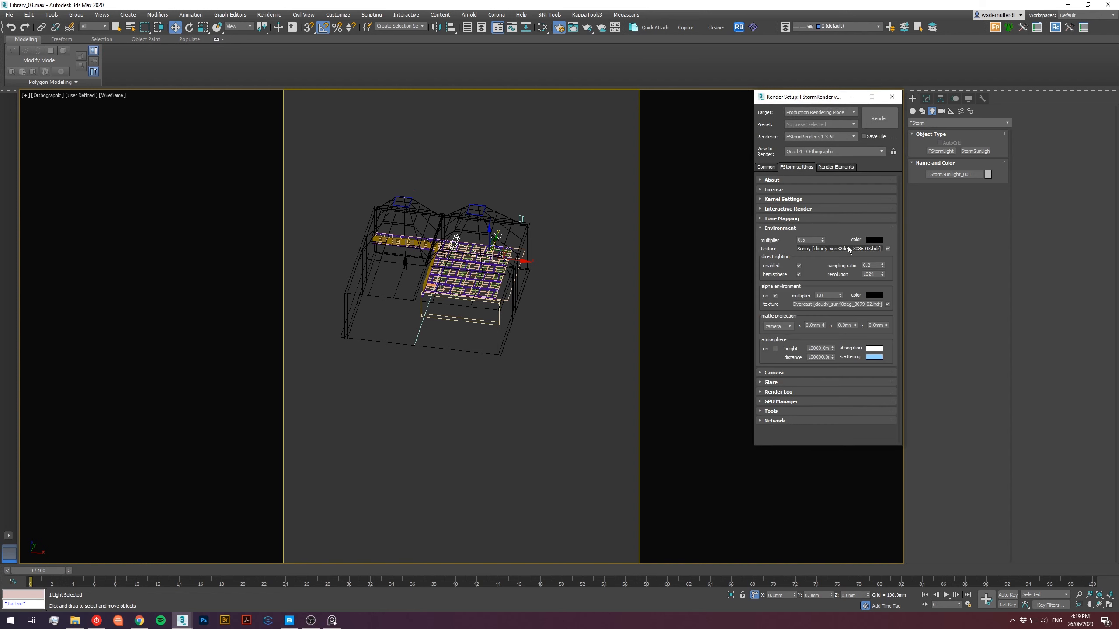
click(849, 250)
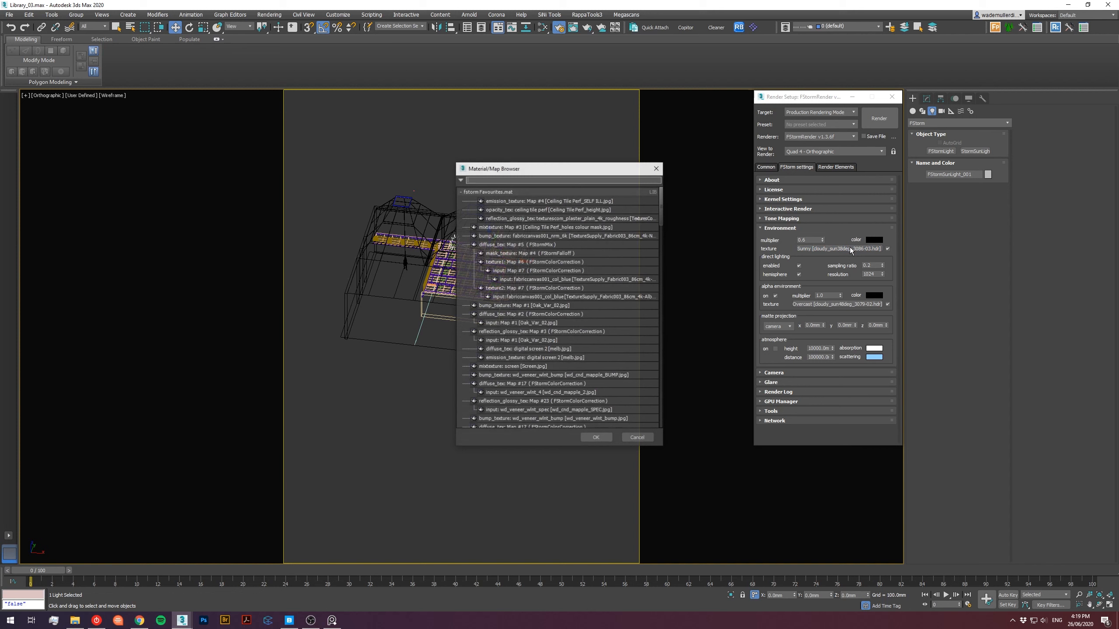
click(483, 191)
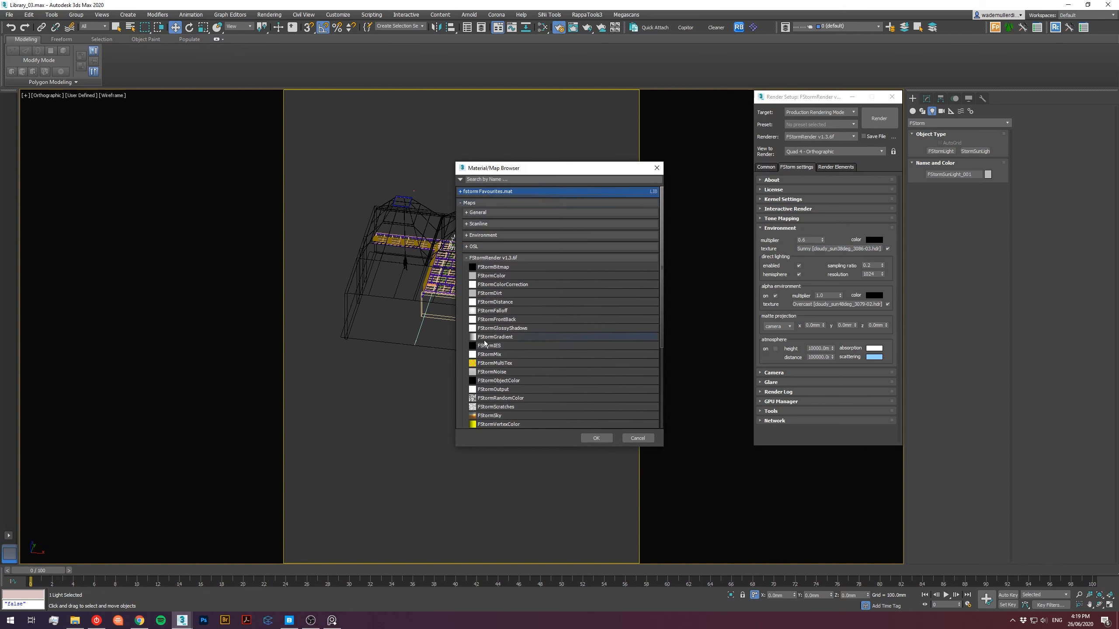
click(490, 415)
double_click(499, 417)
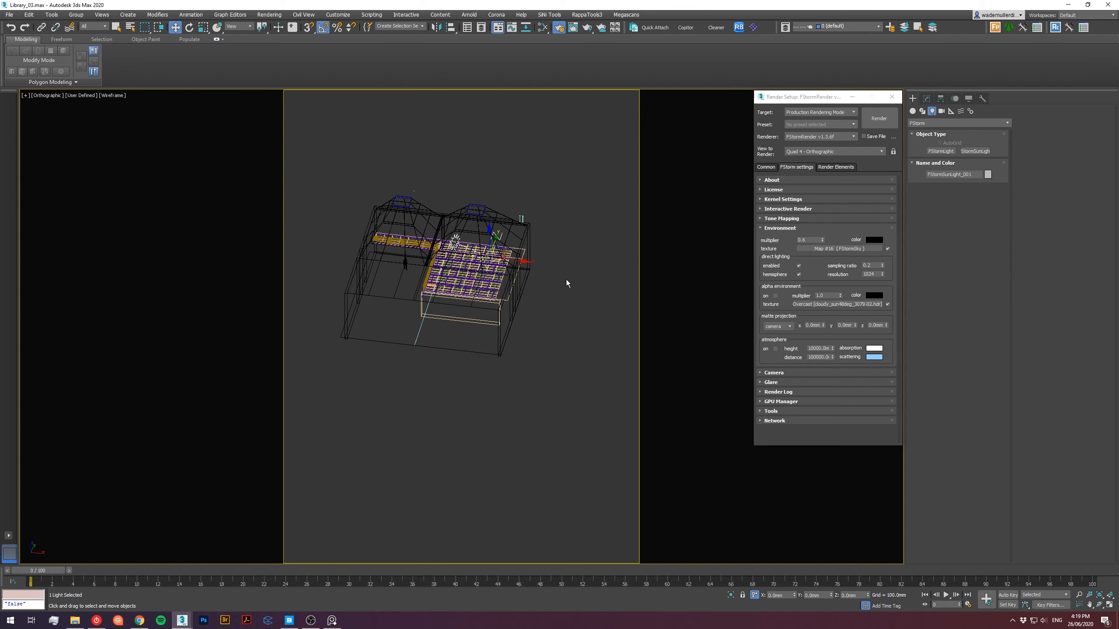
Turn off the environment's direct lighting and view an FStorm RT render from the camera view.
key(c)
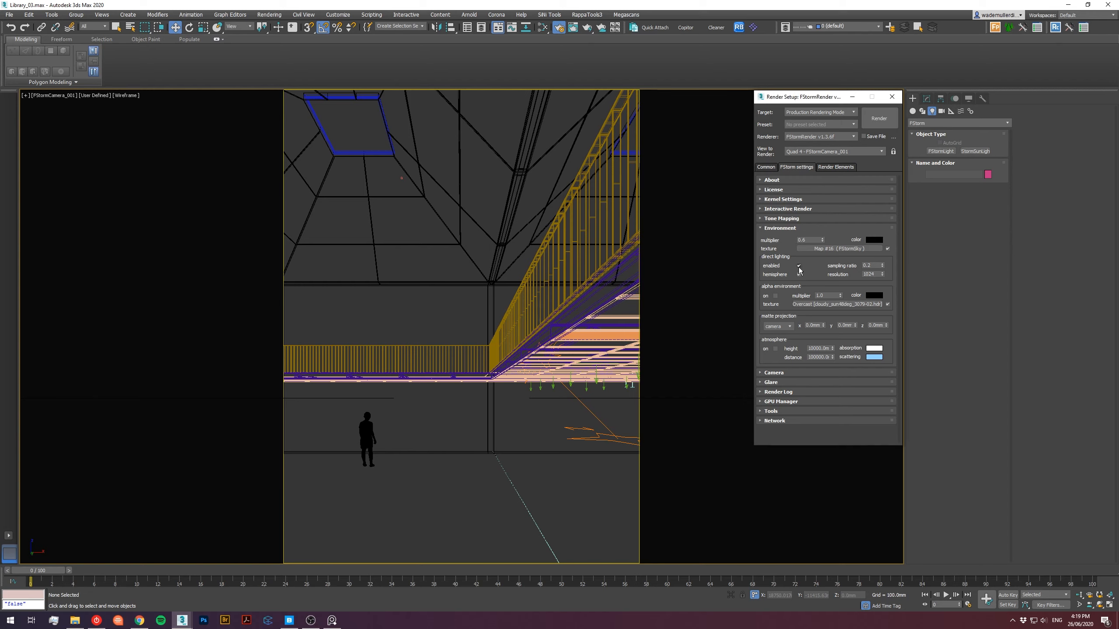
drag(1118, 88, 40, 50)
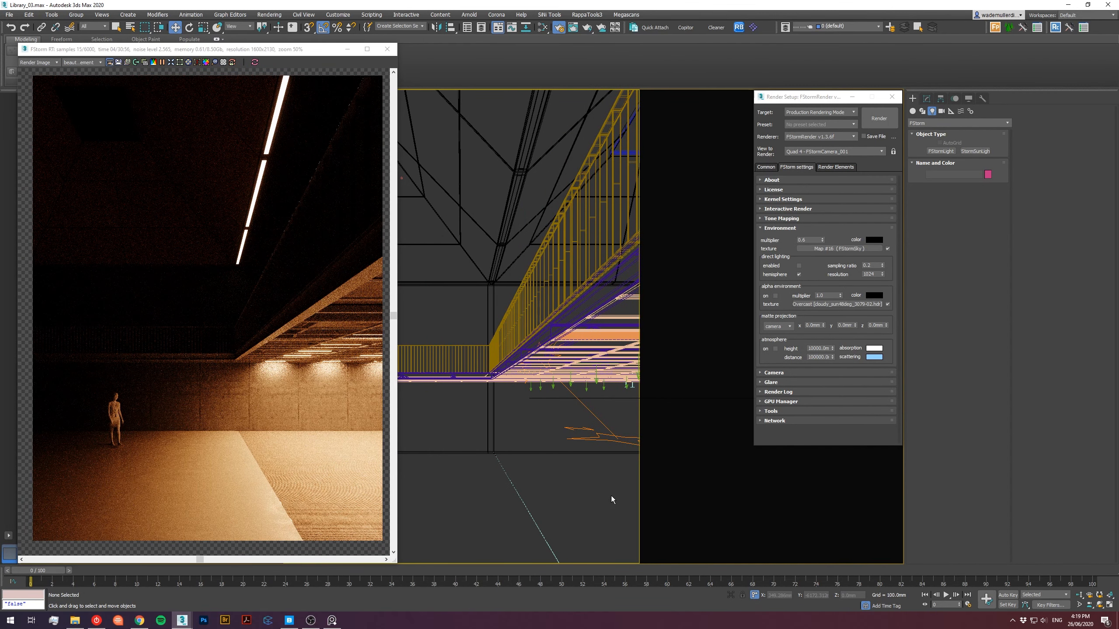
Select the FStorm sun light in the top view and rotate it about the vertical axis so the sun swings to the opposite side.
key(t)
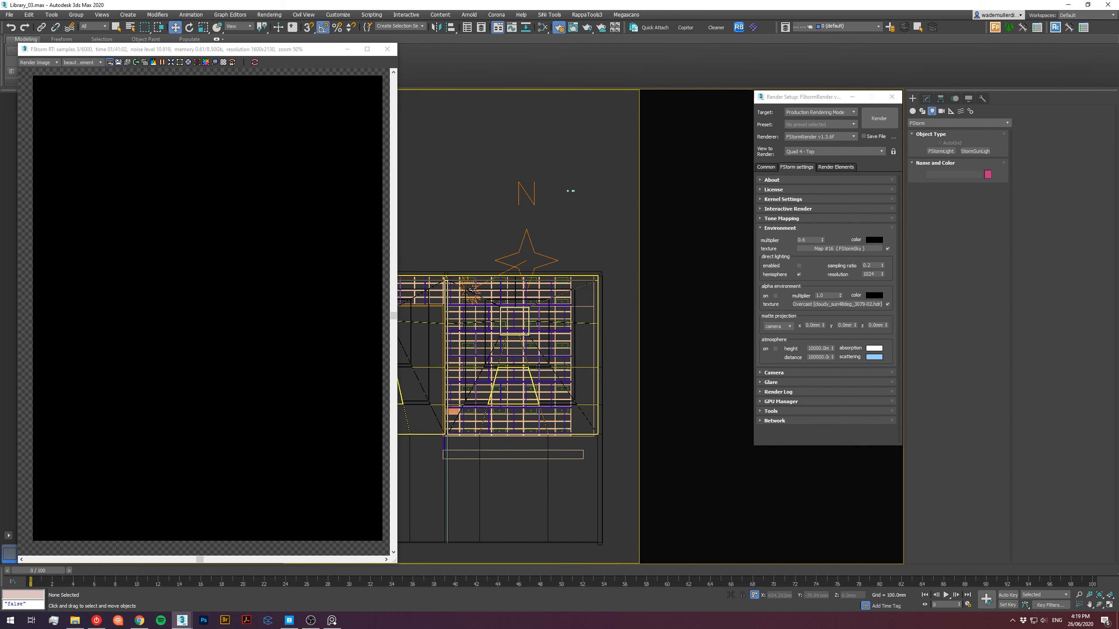
click(526, 260)
click(925, 98)
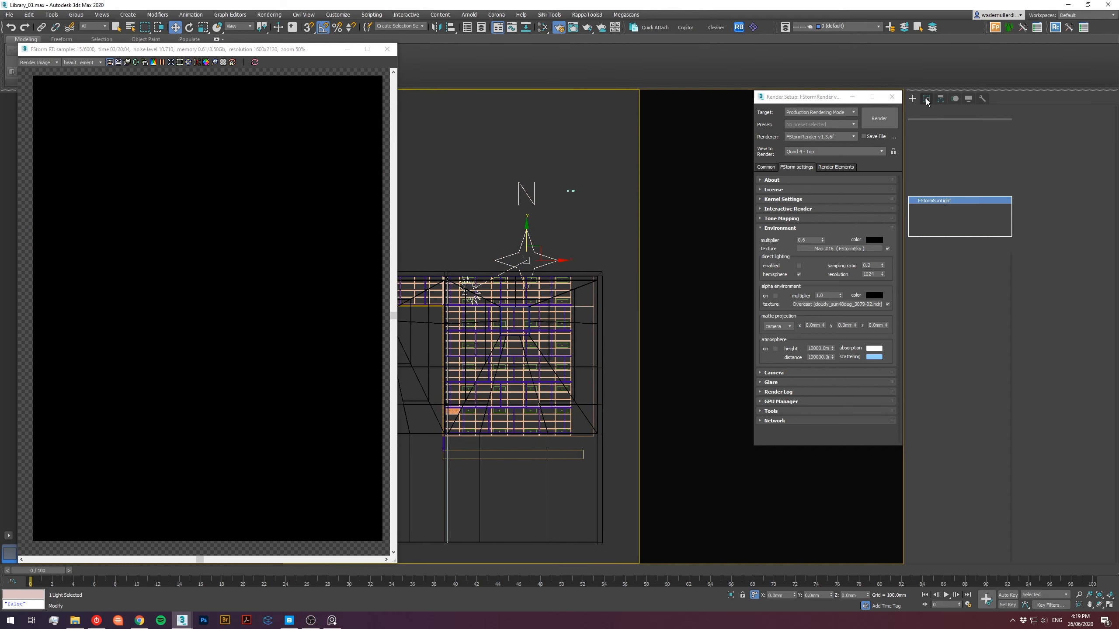
middle_drag(597, 322, 707, 320)
scroll(706, 320, up, 2)
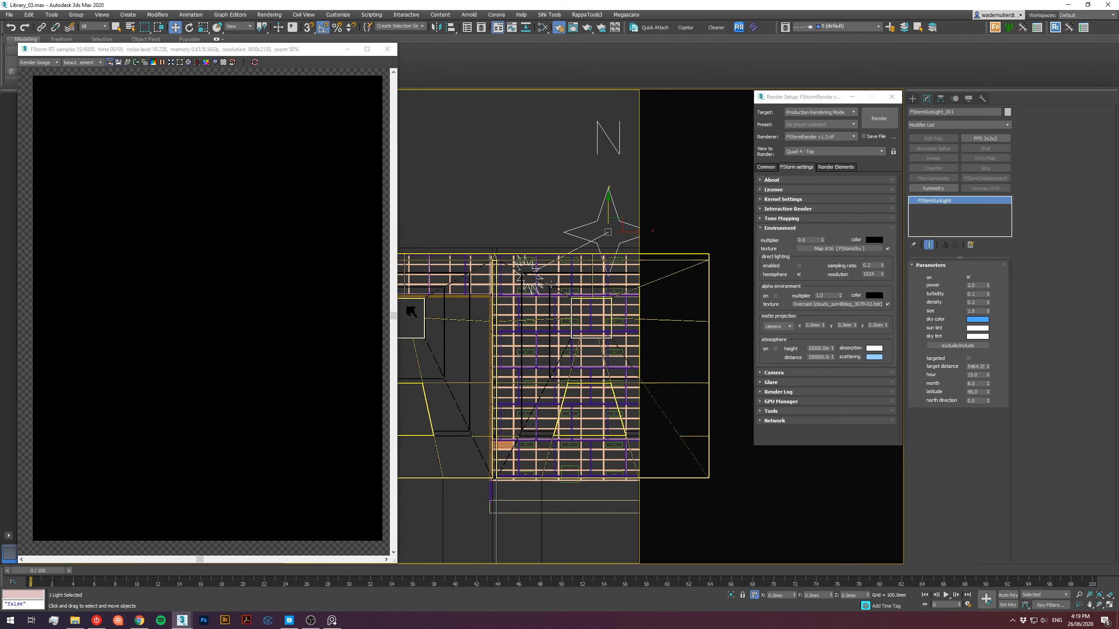
middle_drag(577, 246, 556, 253)
key(e)
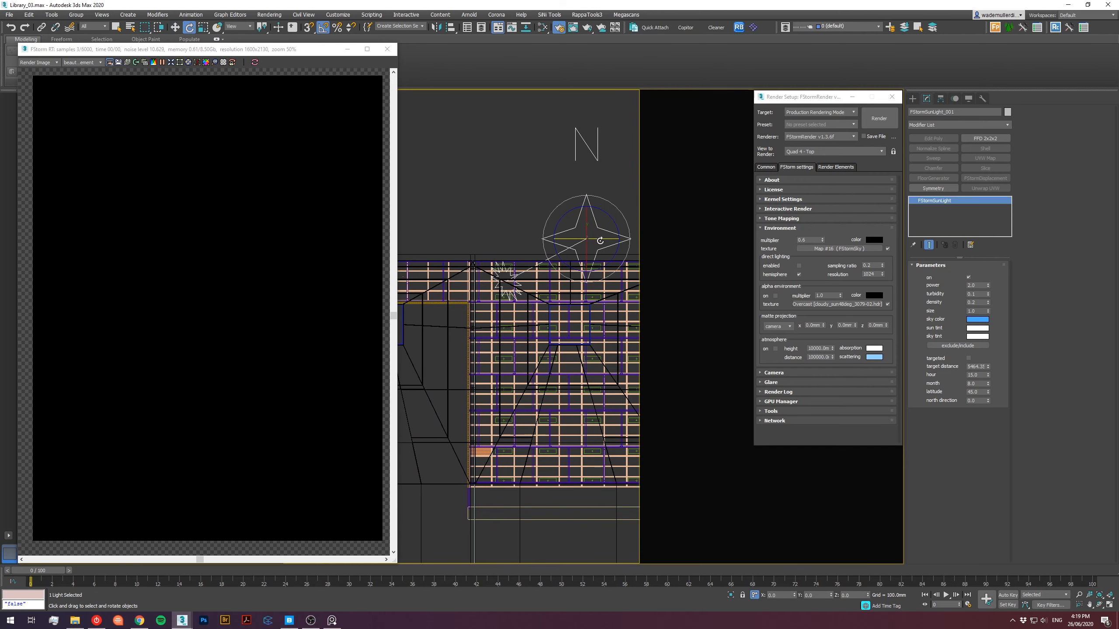
scroll(566, 260, down, 3)
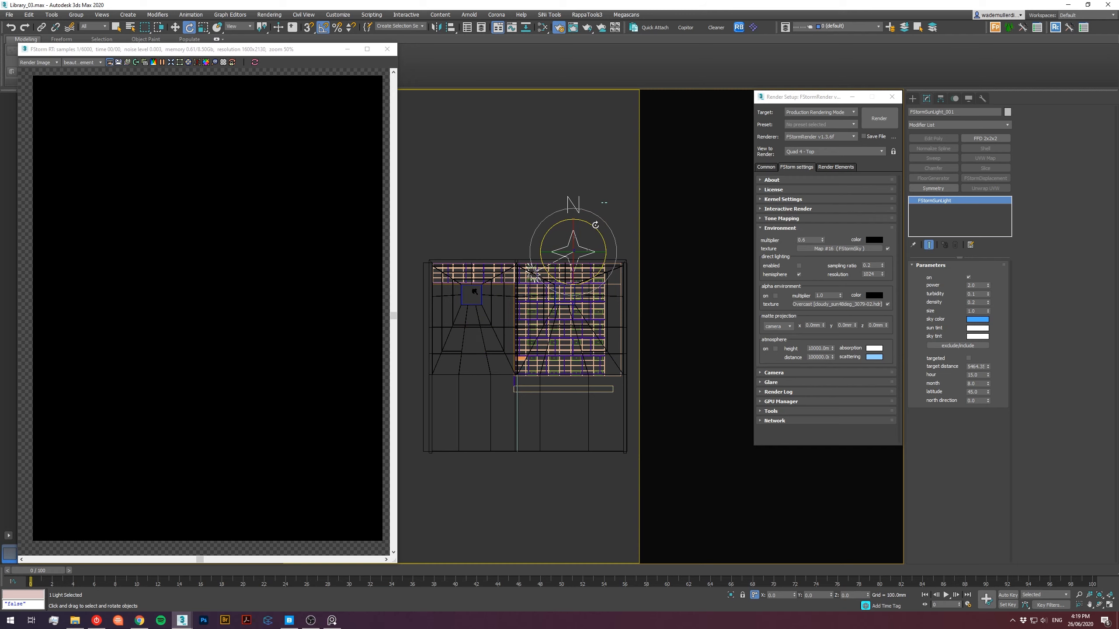
mouse_move(615, 289)
mouse_down()
mouse_move(606, 235)
mouse_move(616, 287)
mouse_up()
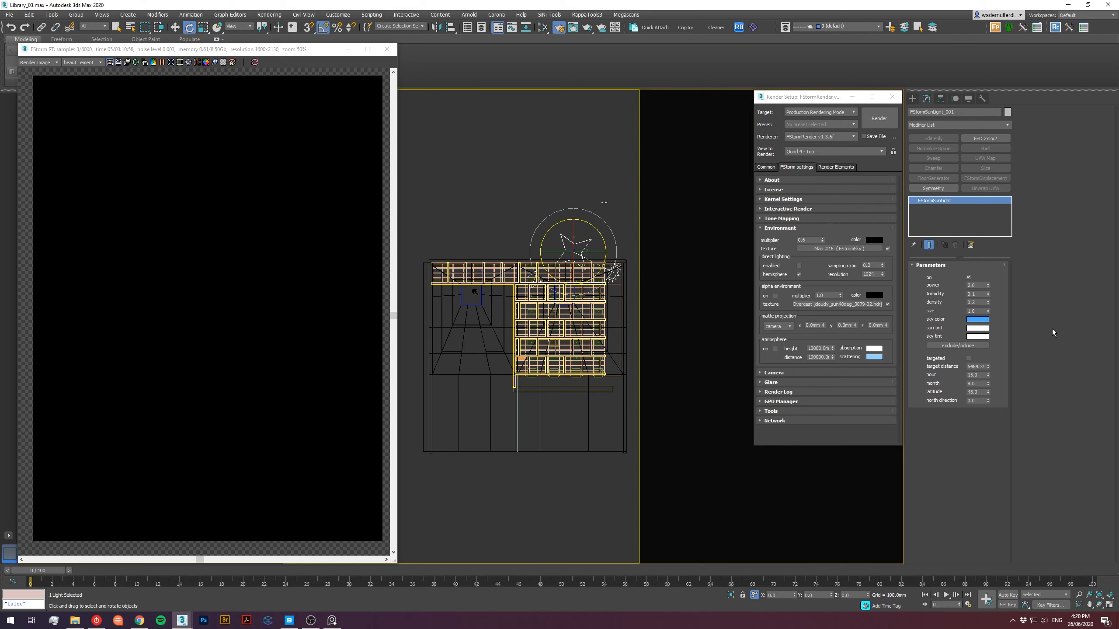
Set the sun light's month to 2 and its hour to about 15.2.
drag(988, 376, 989, 380)
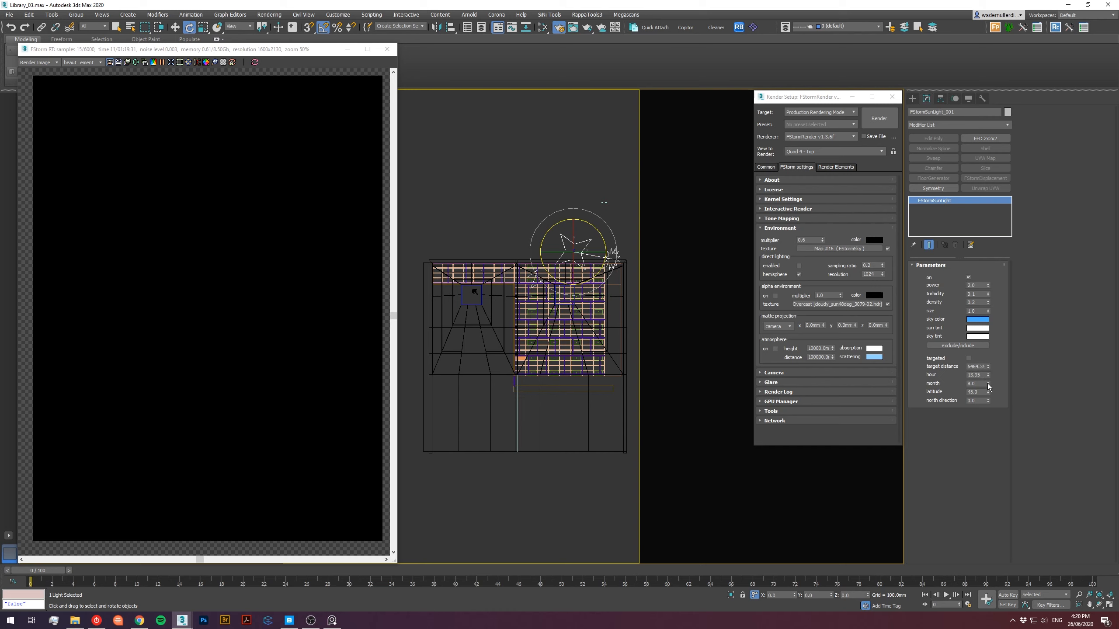
key(Tab)
text(2)
key(Return)
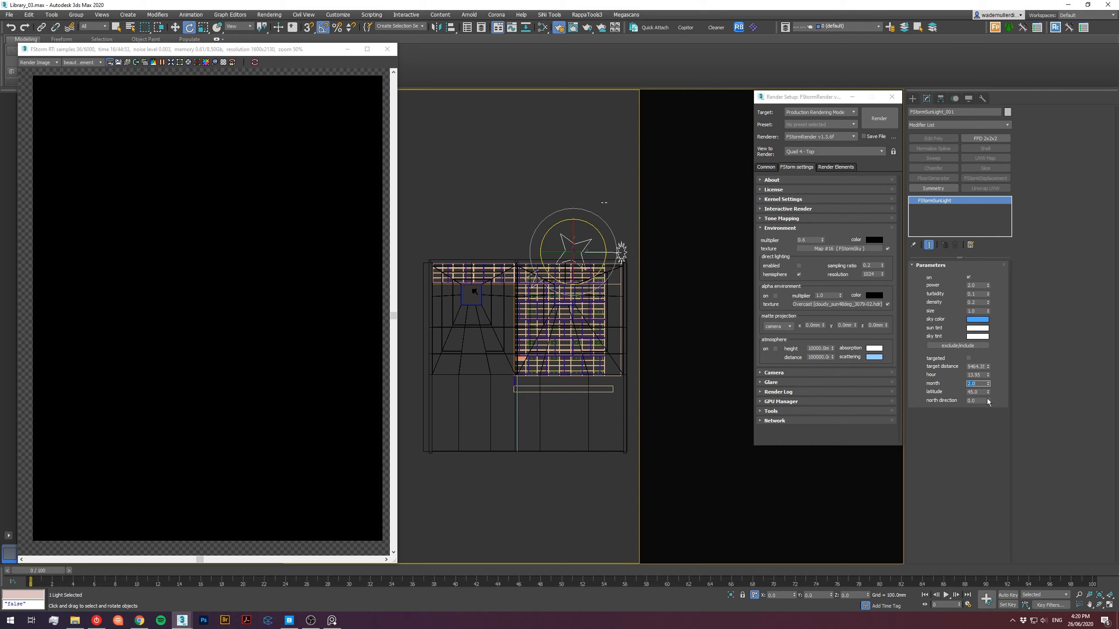
drag(989, 375, 985, 372)
Adjust the sun light's target distance to about 6010 mm and its latitude to about -3.85.
alt+middle_drag(505, 340, 507, 346)
alt+middle_drag(558, 293, 571, 226)
middle_drag(571, 229, 576, 260)
scroll(554, 259, up, 2)
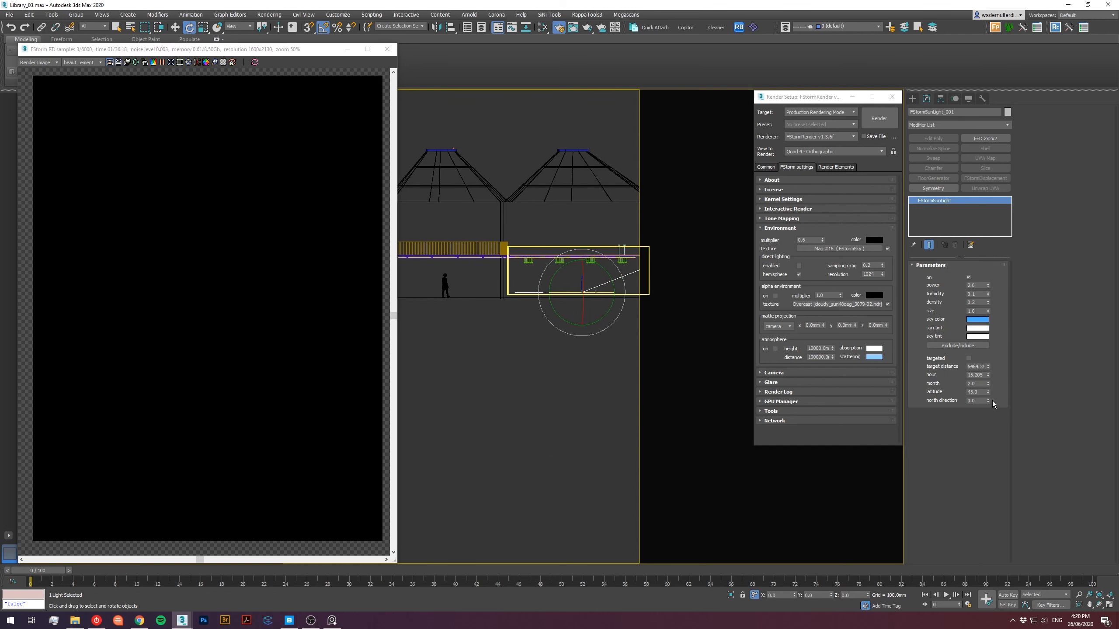
drag(987, 366, 989, 363)
scroll(508, 336, down, 4)
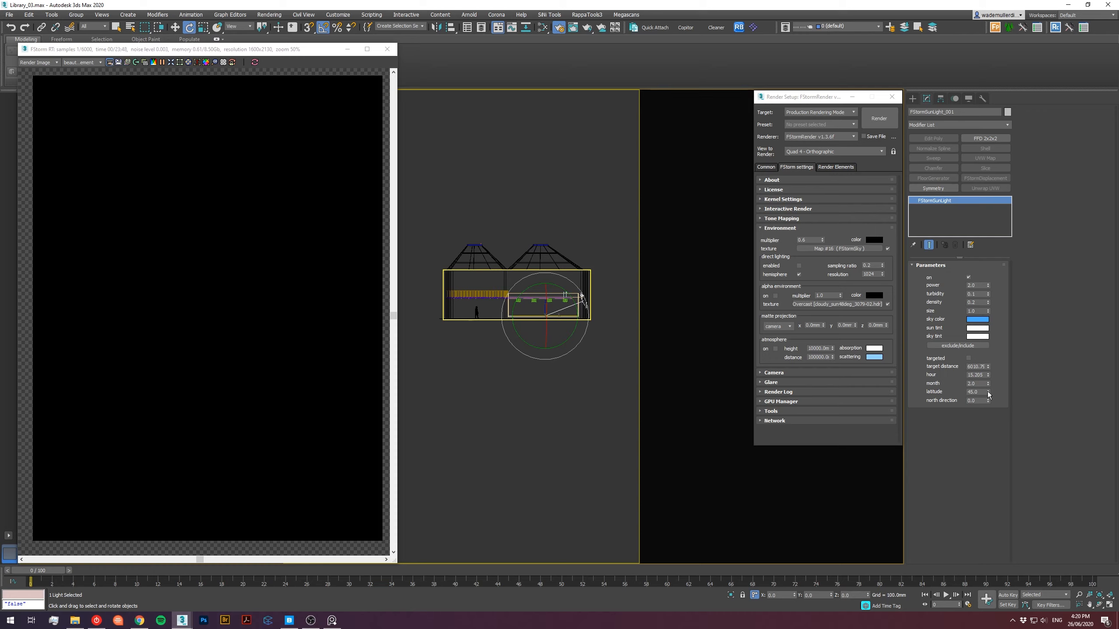
drag(989, 392, 989, 441)
Make the sun light targeted and move it to a new position in the top view.
alt+middle_drag(574, 280, 519, 338)
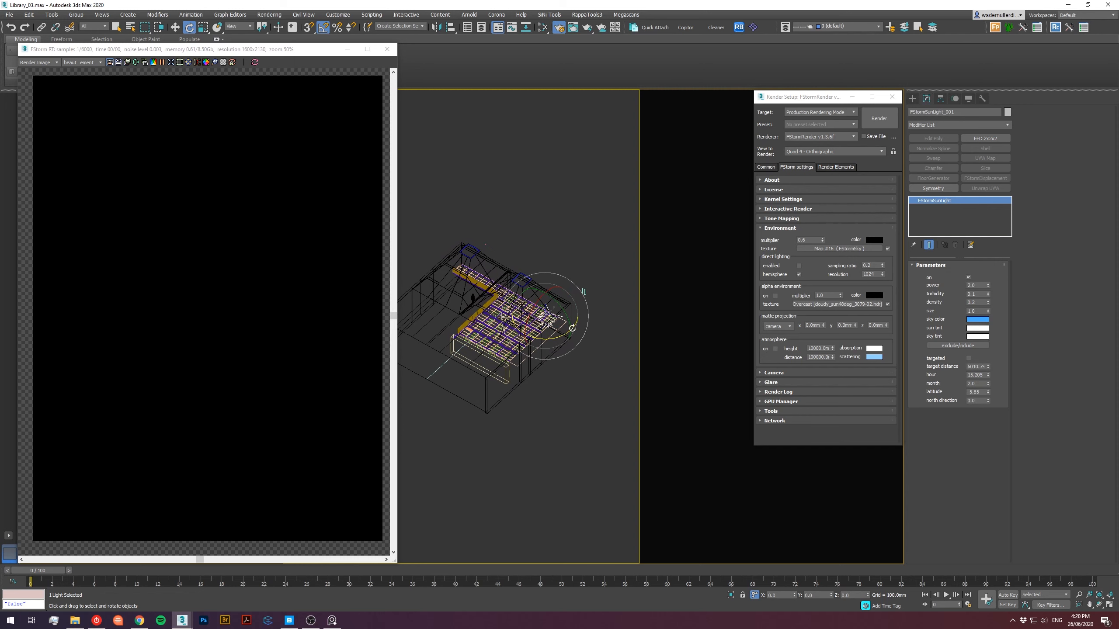
click(968, 358)
alt+middle_drag(601, 297, 544, 325)
key(w)
key(t)
key(z)
drag(544, 362, 508, 242)
Return to the camera view and raise the sun light's power.
key(c)
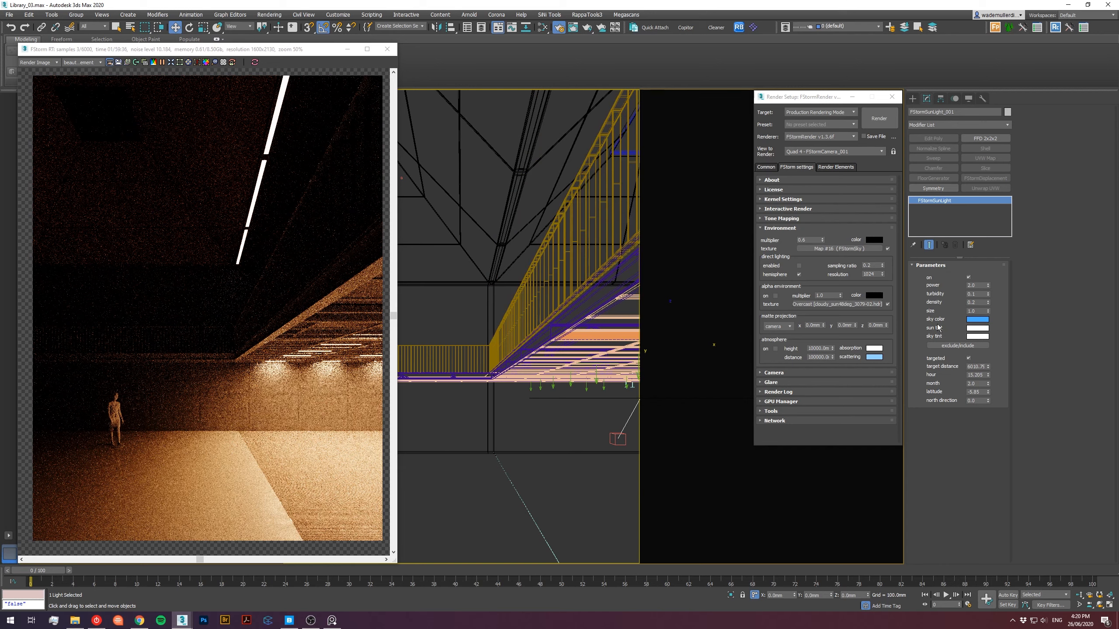
double_click(971, 285)
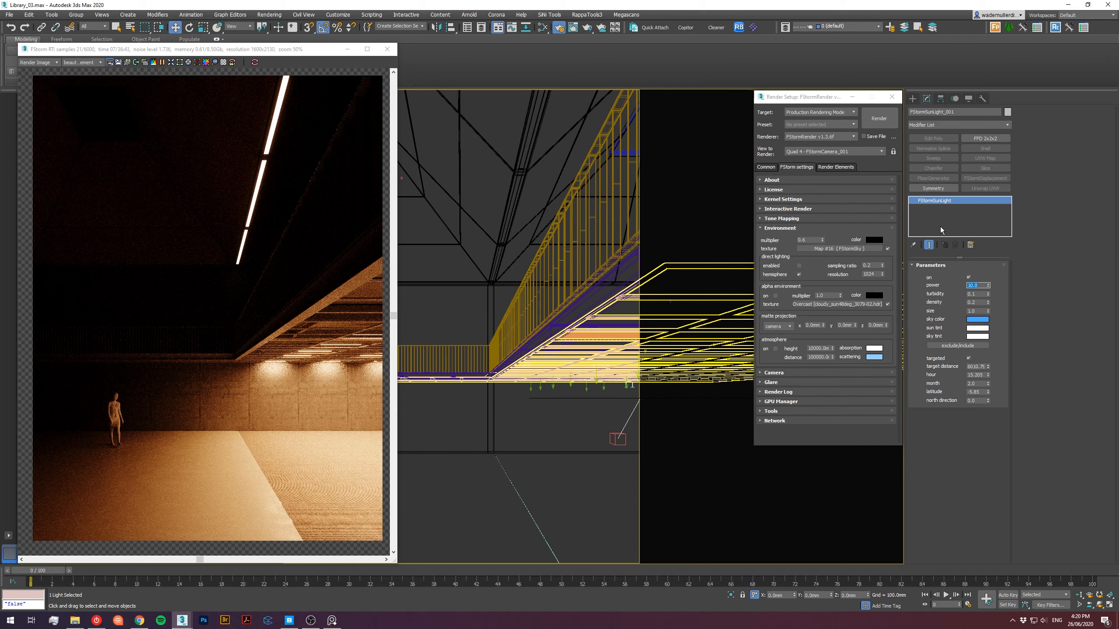
Restart the FStorm RT render and set the sun light's power to 2.
click(254, 62)
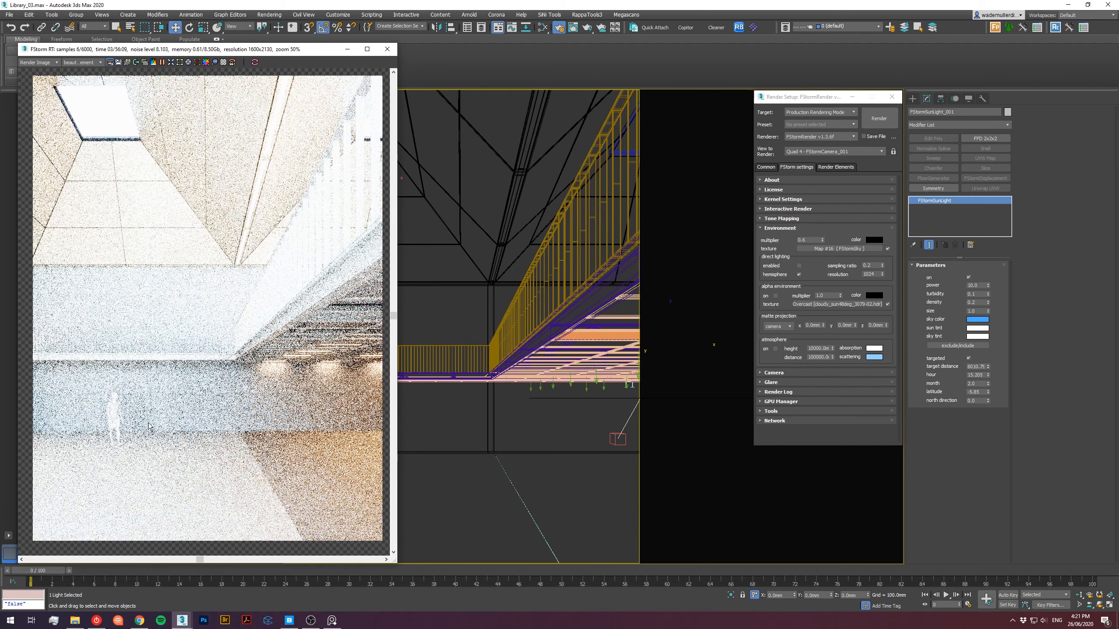
scroll(108, 491, down, 2)
double_click(971, 286)
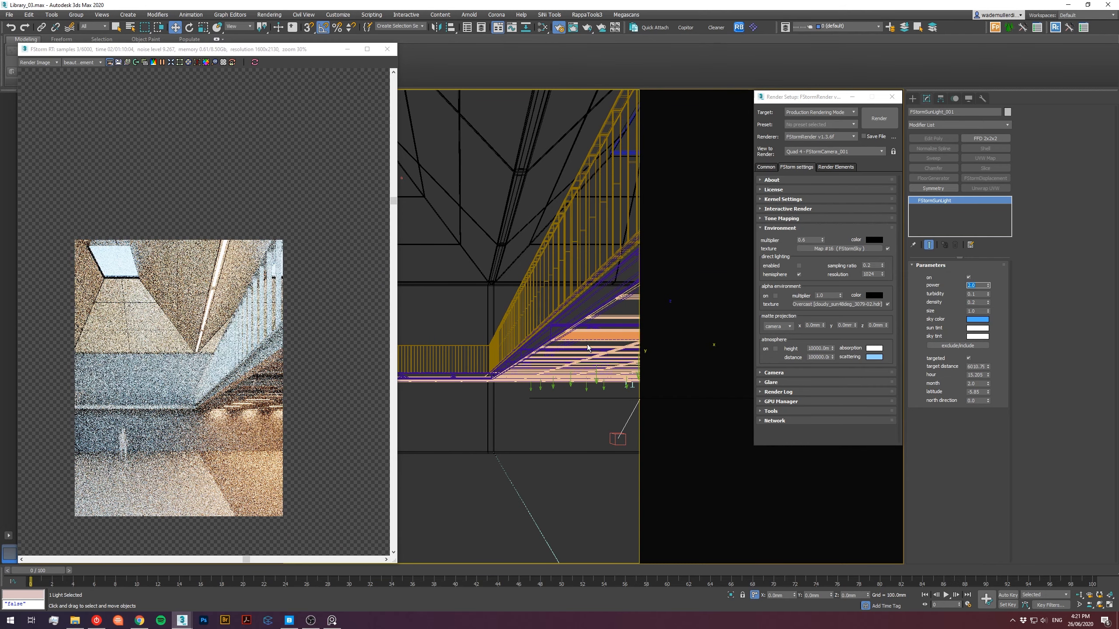
Show all four viewports and move the sun light outward beside the building's corner in the orthographic view.
click(1109, 607)
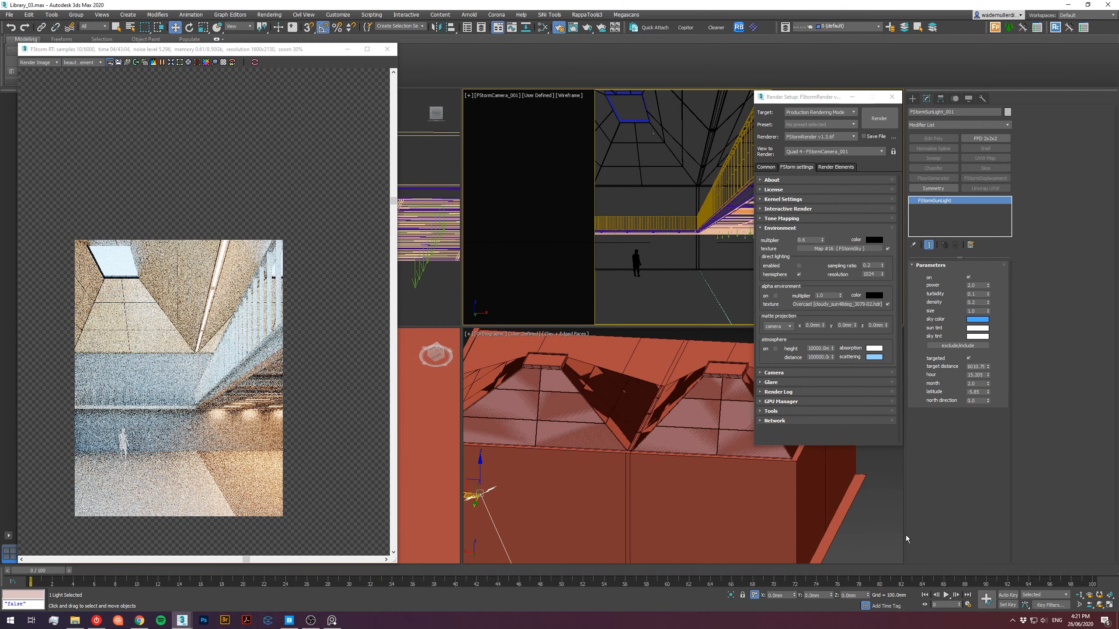
click(635, 456)
scroll(649, 431, down, 5)
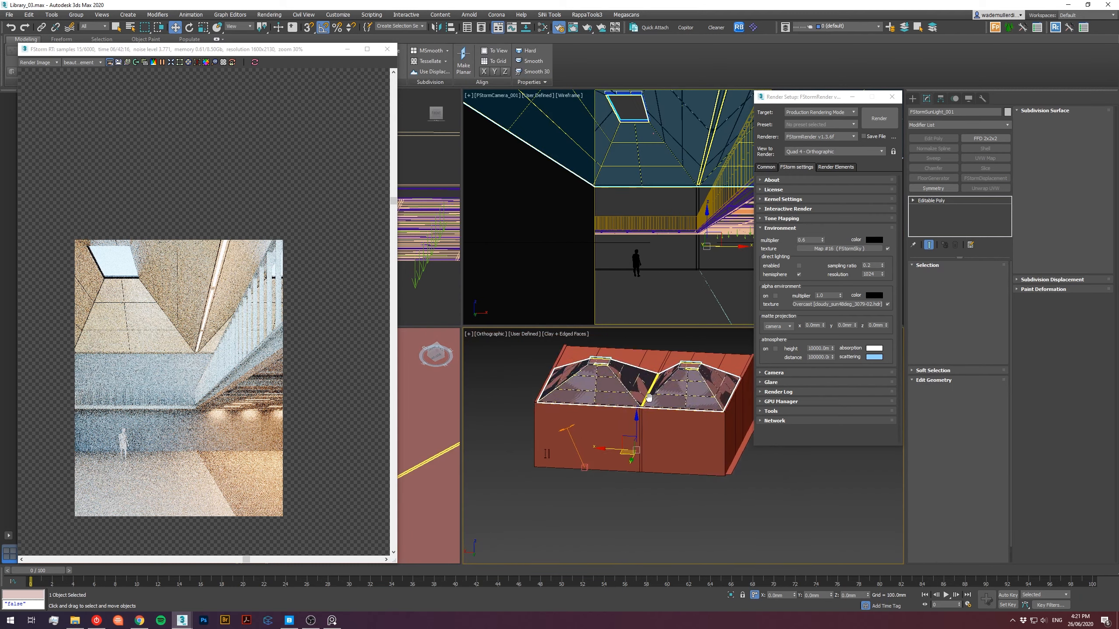
alt+middle_drag(649, 430, 637, 437)
scroll(637, 437, up, 5)
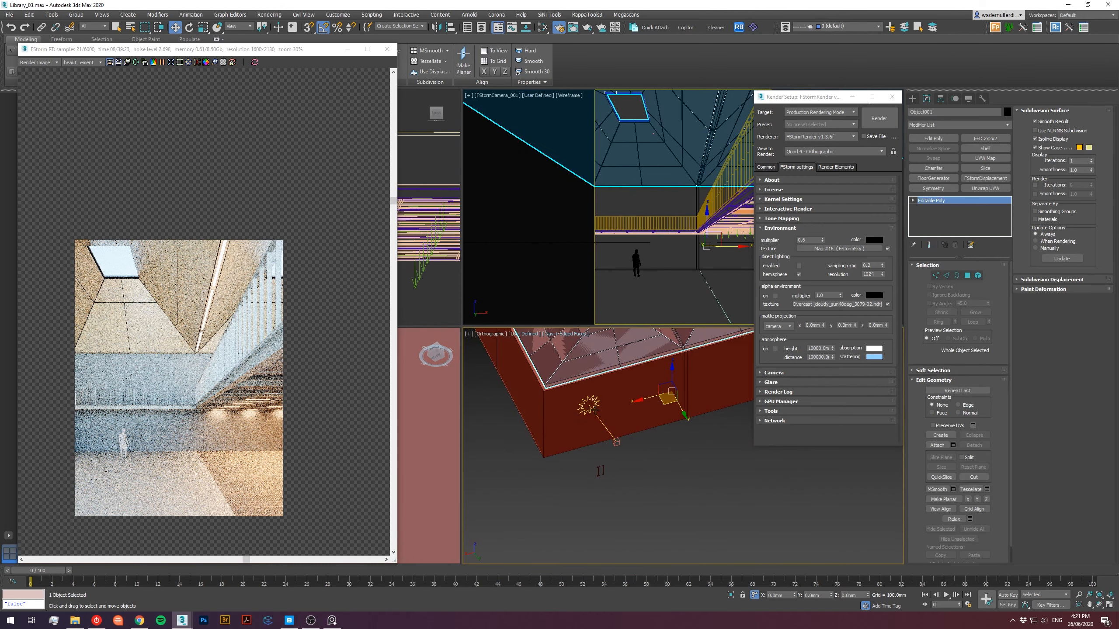
click(589, 404)
alt+middle_drag(584, 416, 591, 438)
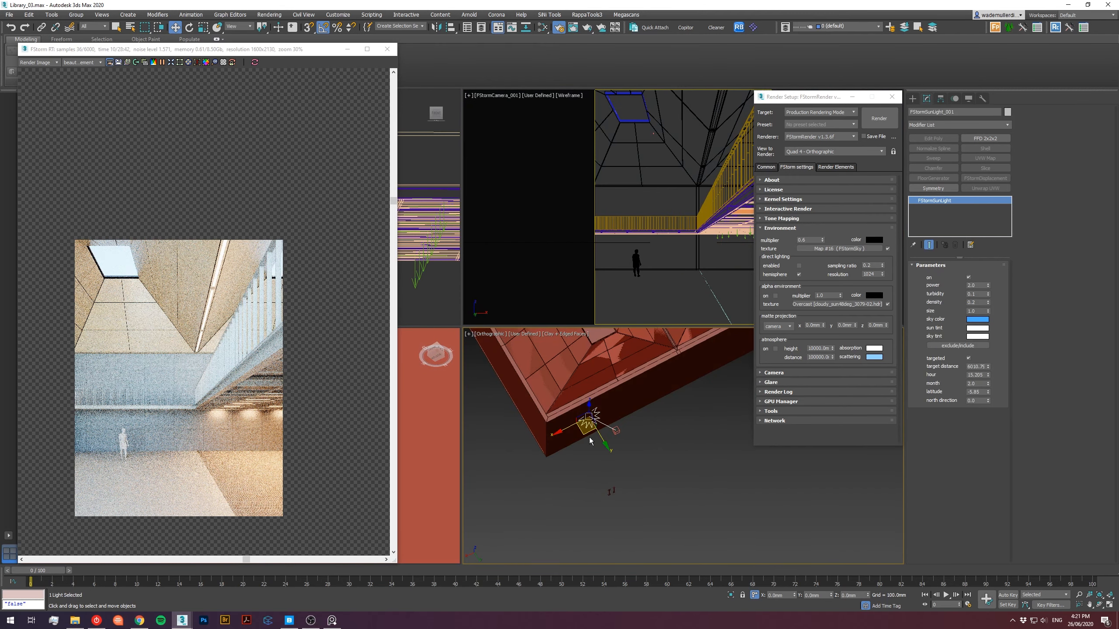
drag(584, 435, 597, 442)
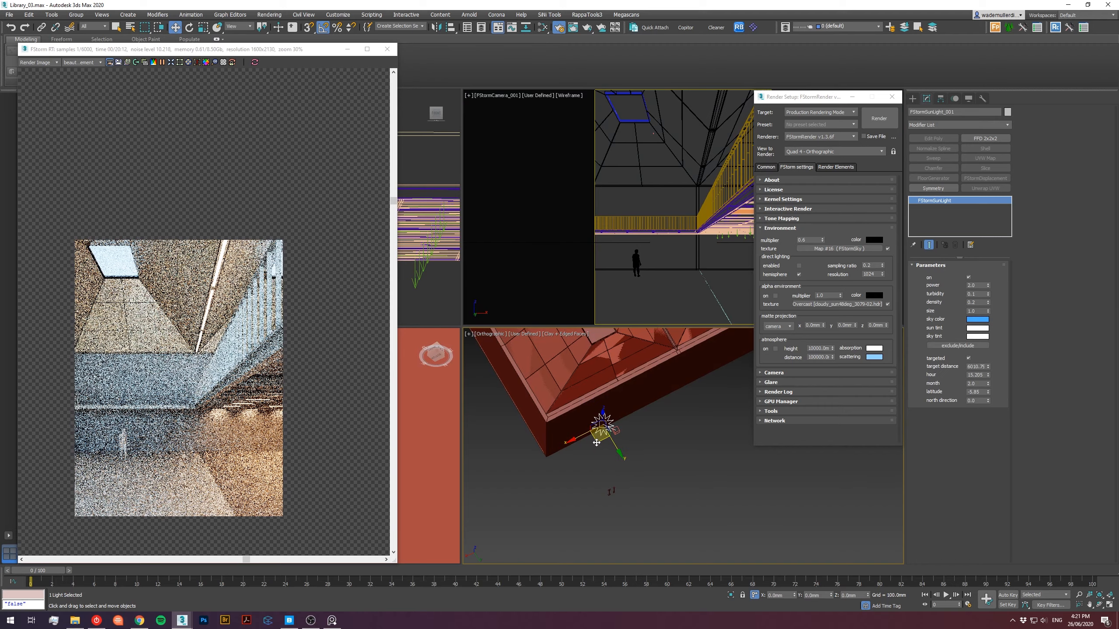
scroll(307, 399, up, 2)
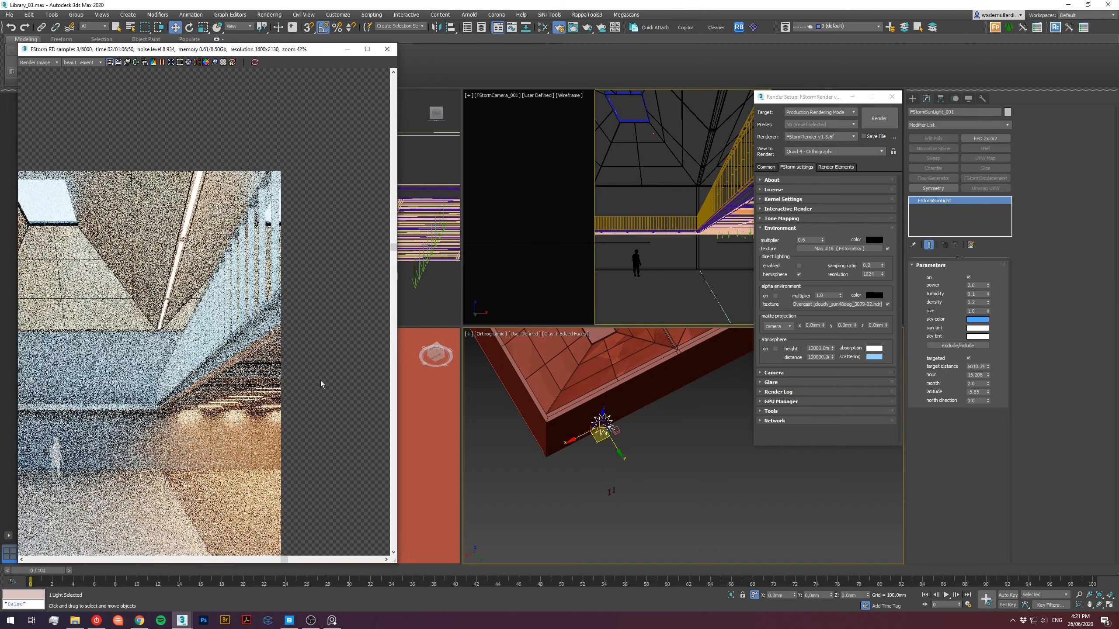
drag(313, 392, 389, 325)
drag(598, 444, 633, 444)
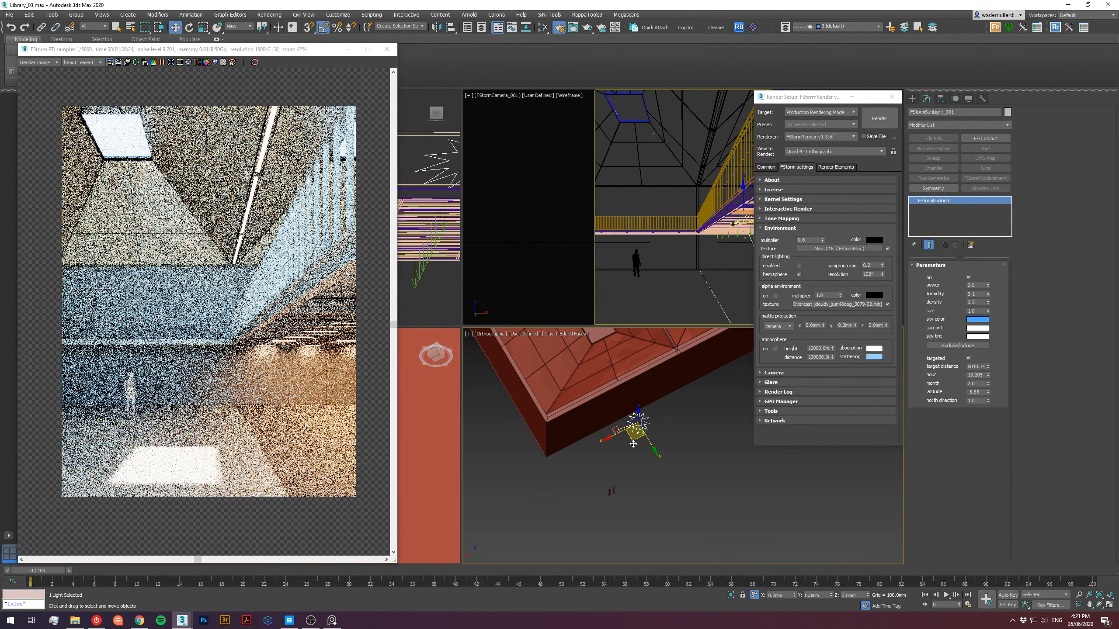
Change the orthographic viewport to a top view and move the sun light closer to the building's edge.
middle_drag(631, 433, 648, 472)
middle_drag(648, 471, 663, 516)
scroll(664, 524, up, 3)
key(r)
key(t)
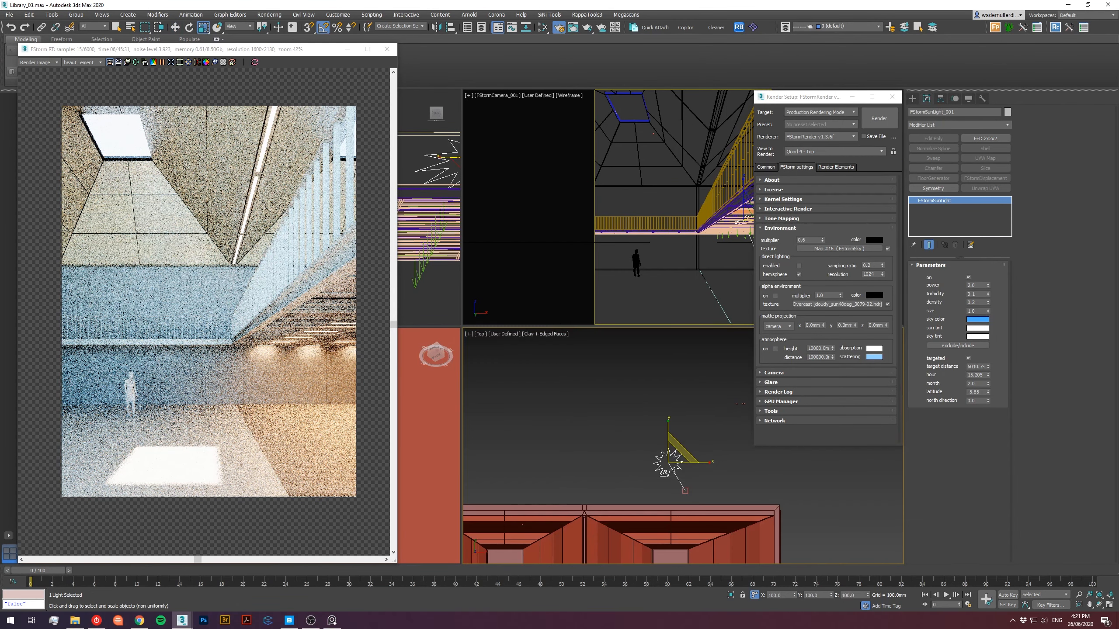
middle_drag(668, 484, 630, 421)
scroll(669, 335, down, 3)
key(w)
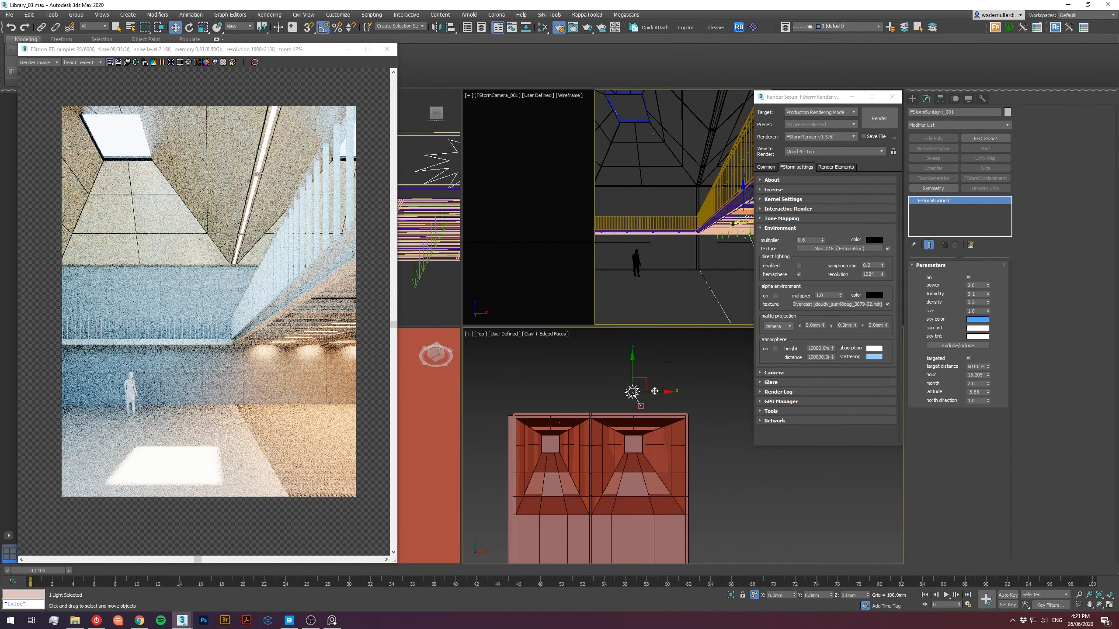
drag(648, 382, 658, 399)
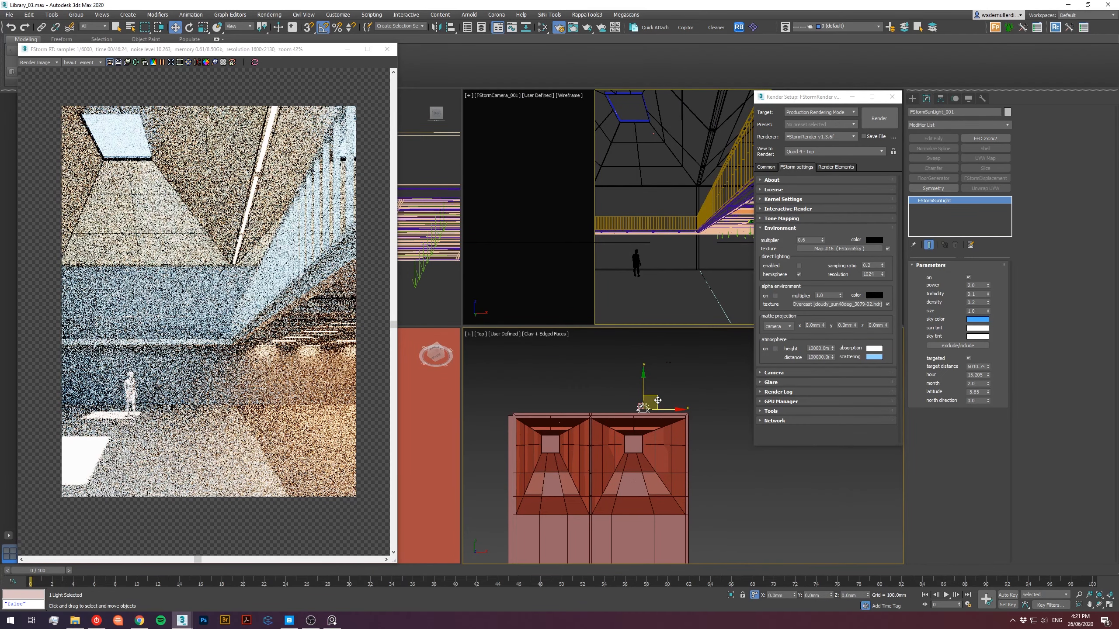
Soften the sun light's shadows around the figure by setting its size to 5, trying 3 first.
scroll(108, 459, up, 3)
middle_drag(127, 415, 280, 412)
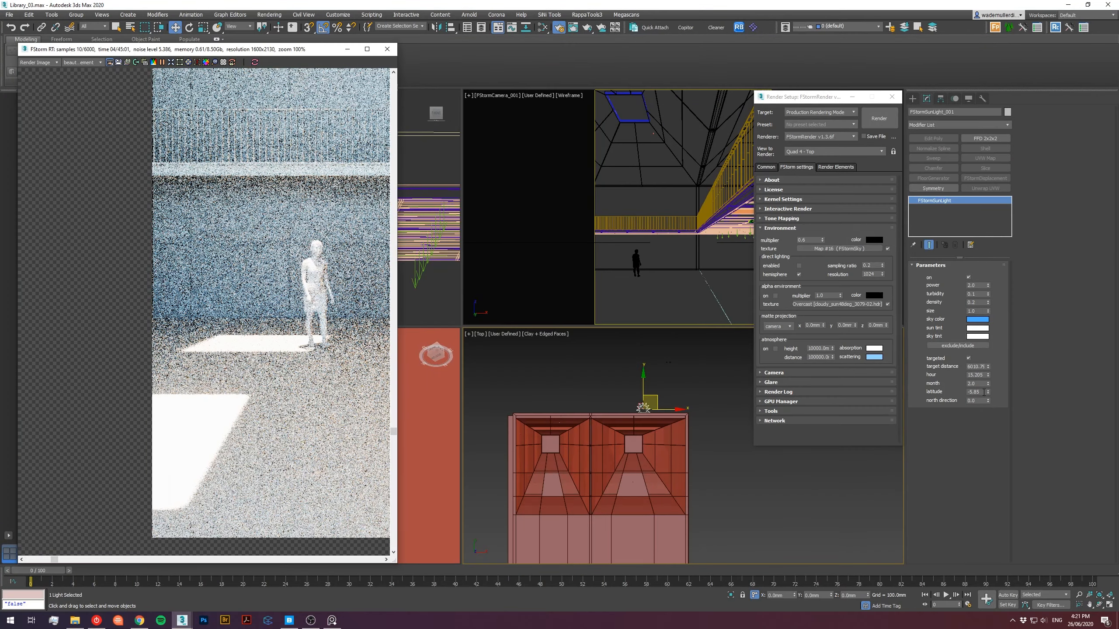
double_click(973, 311)
text(3)
key(Return)
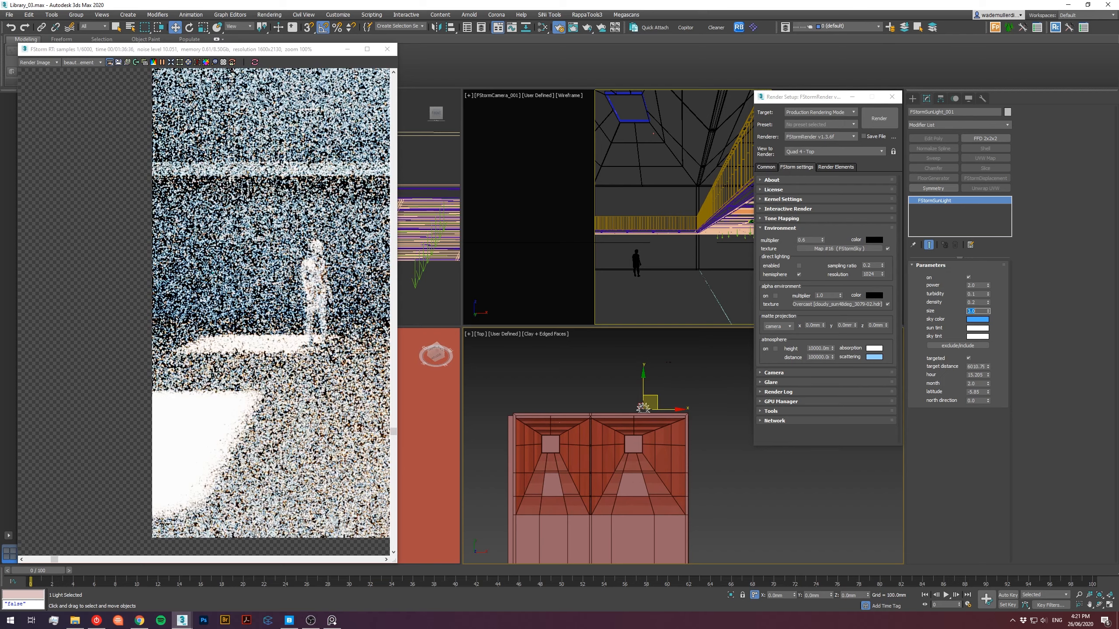
text(5)
key(Return)
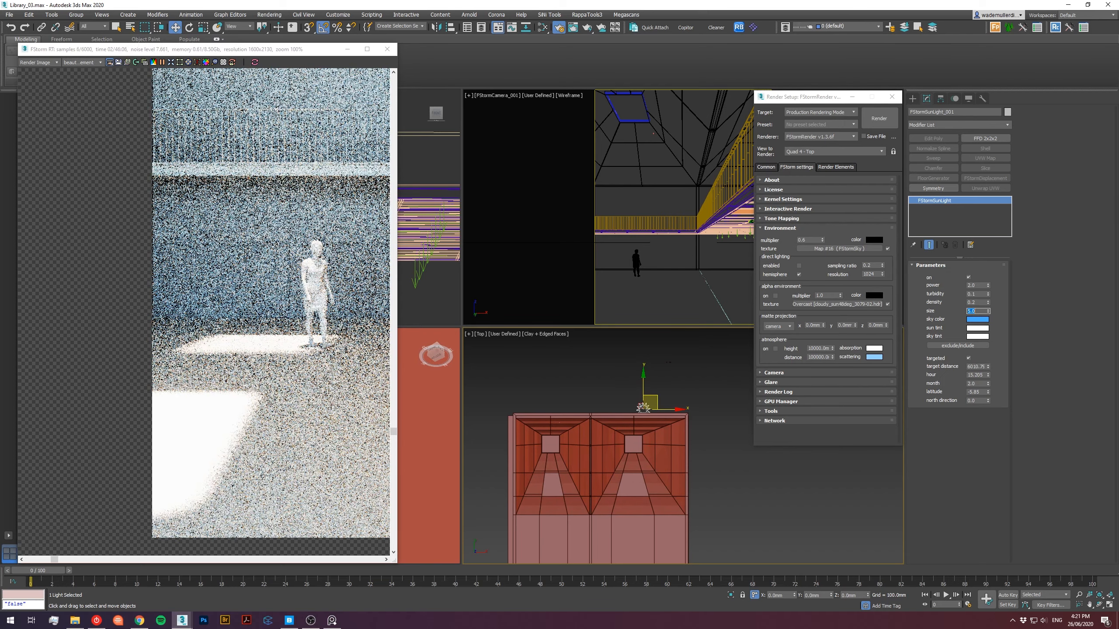
Nudge the sun light toward the roof edge in the top view and check the light patches in the render.
scroll(279, 379, down, 5)
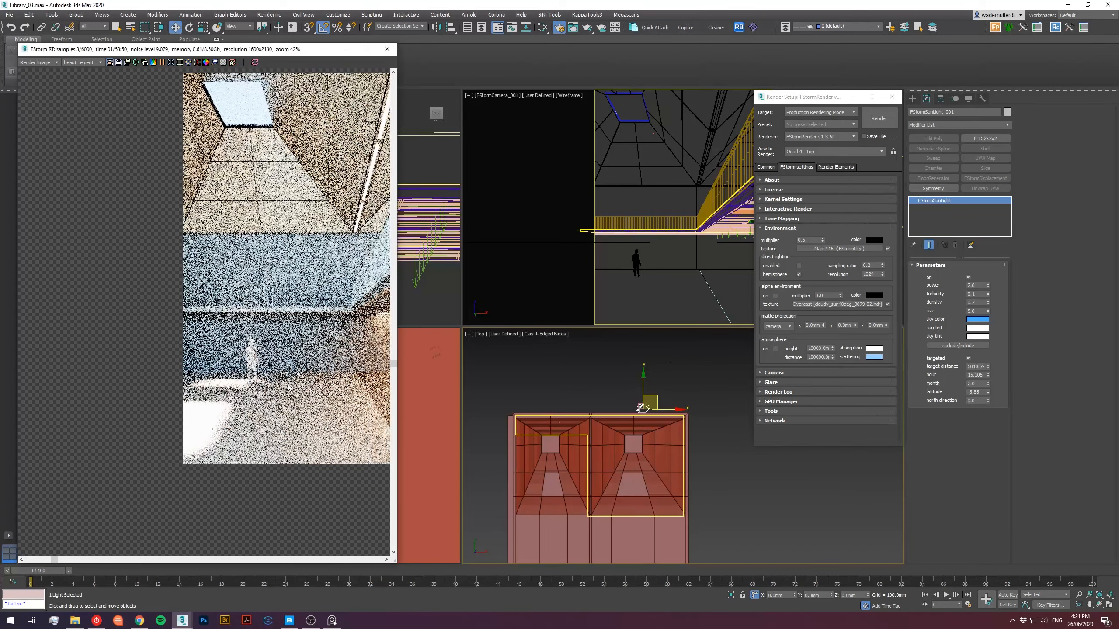
middle_drag(315, 353, 204, 376)
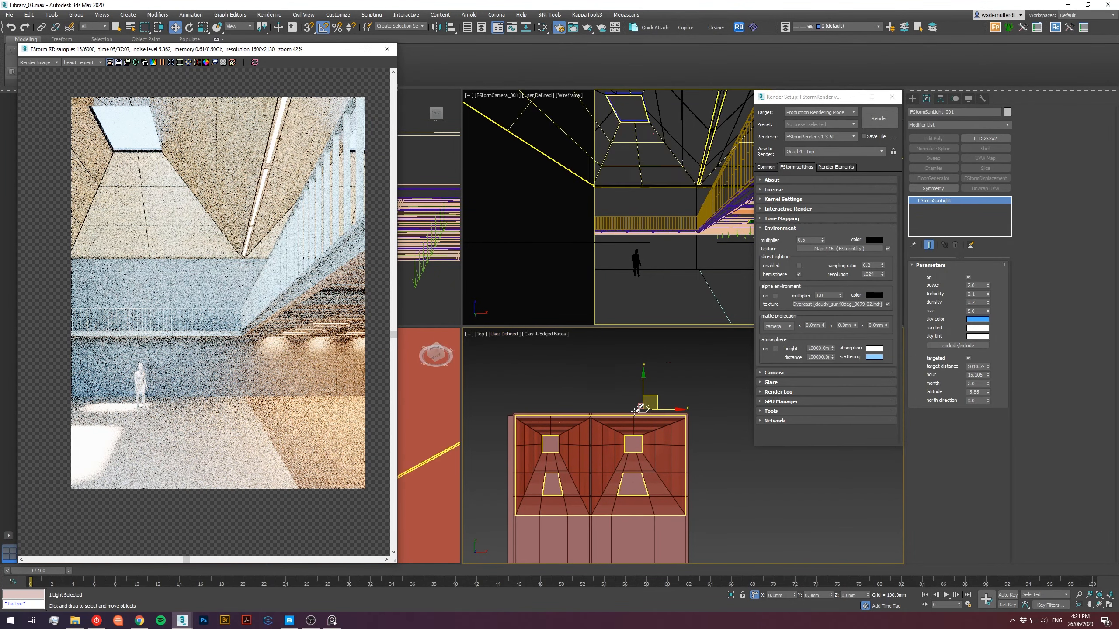
drag(658, 401, 658, 406)
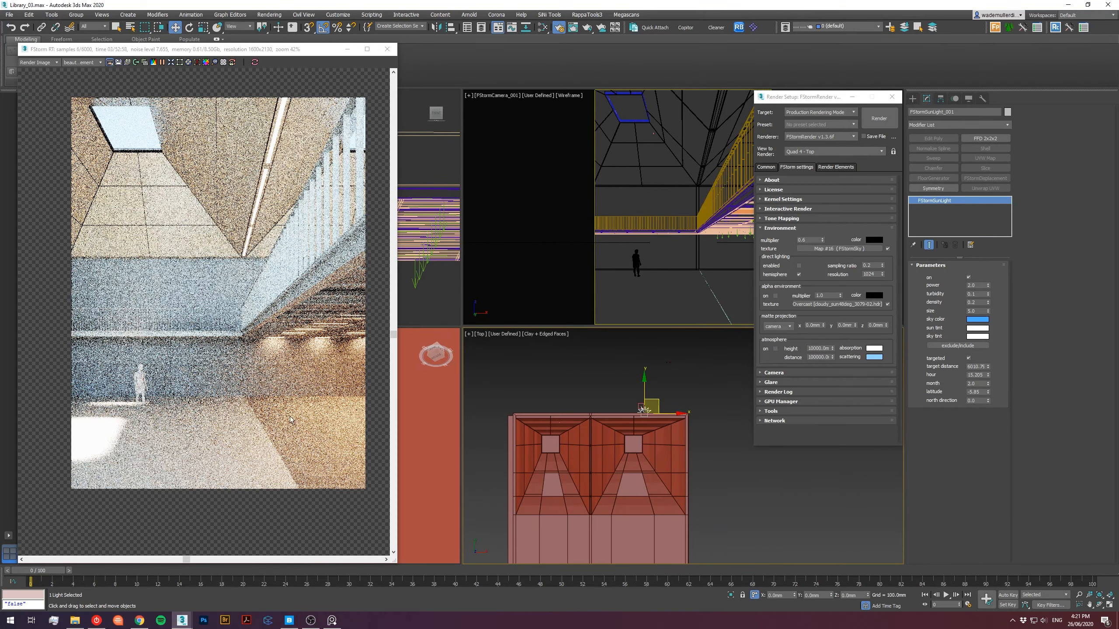
scroll(110, 414, up, 4)
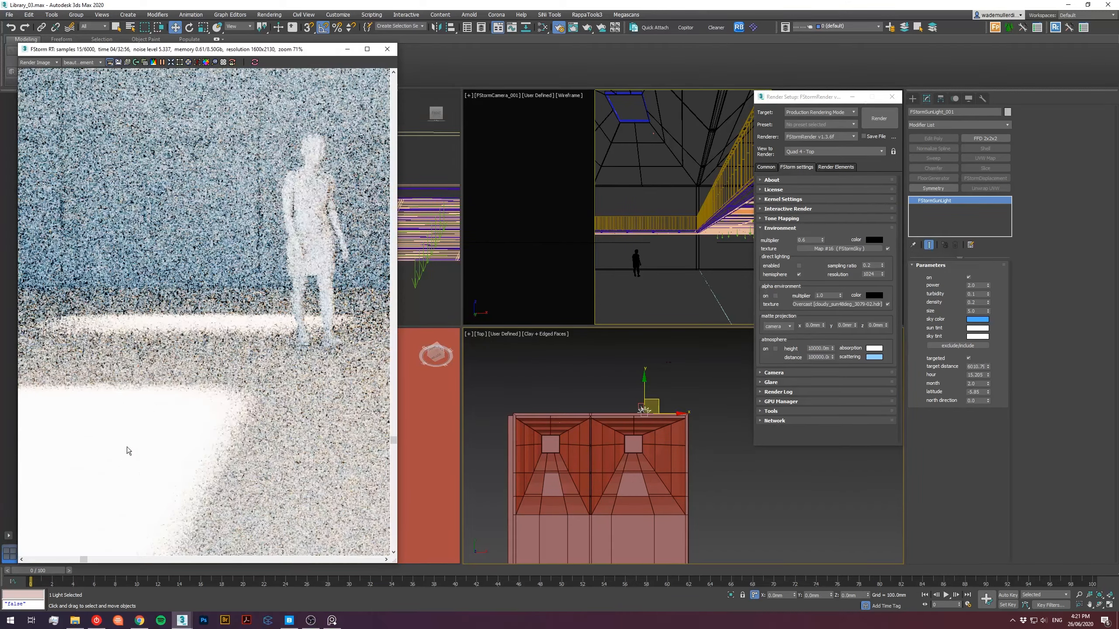
scroll(127, 447, down, 10)
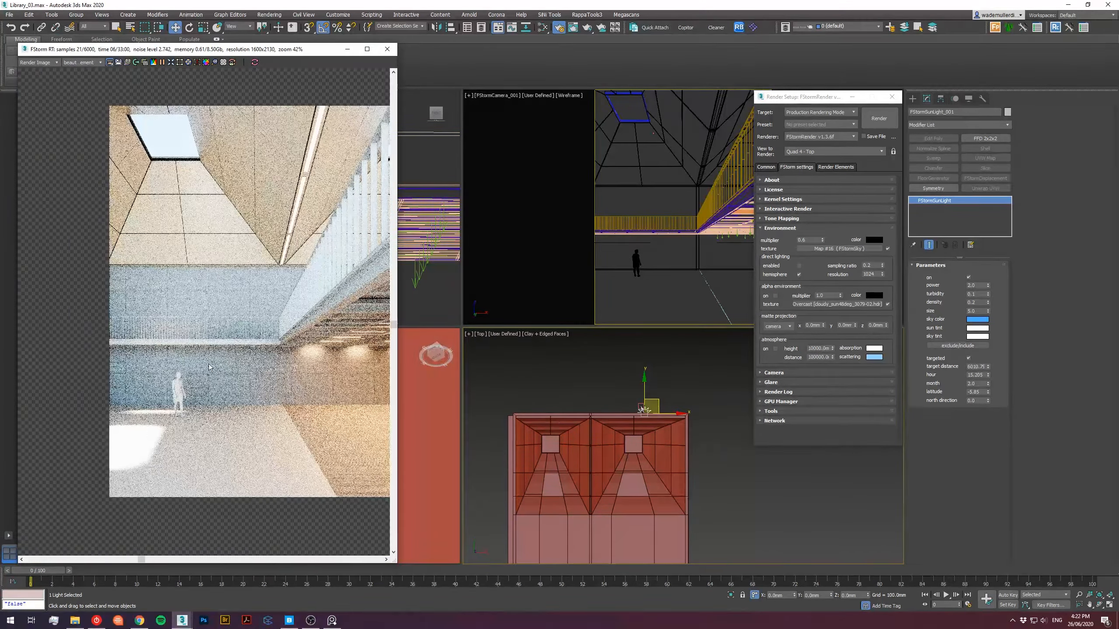
scroll(173, 384, up, 1)
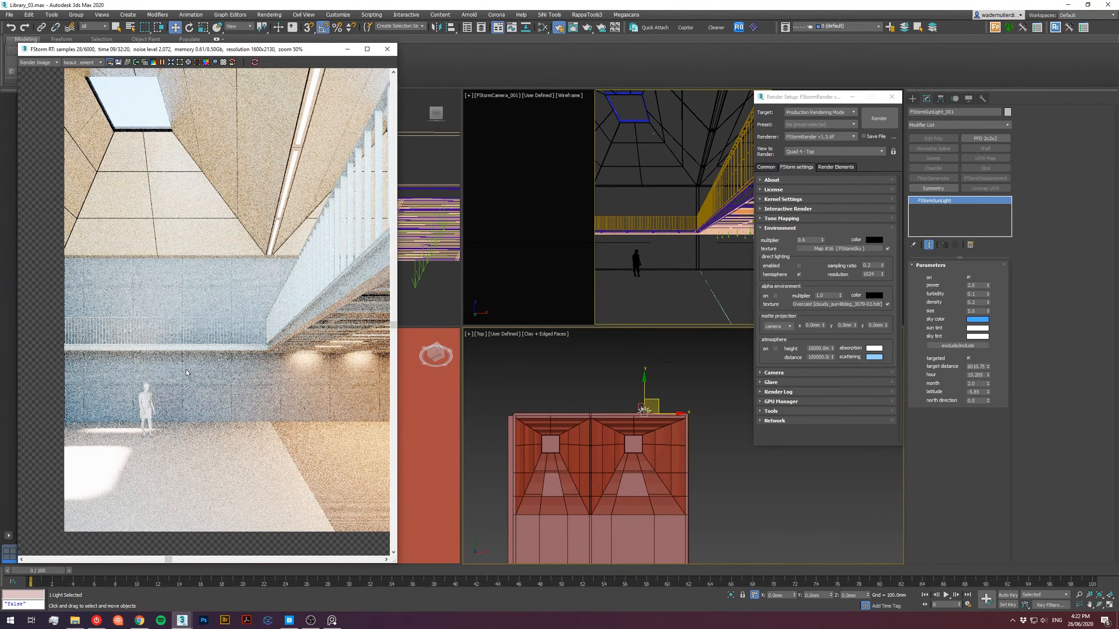
drag(662, 403, 664, 410)
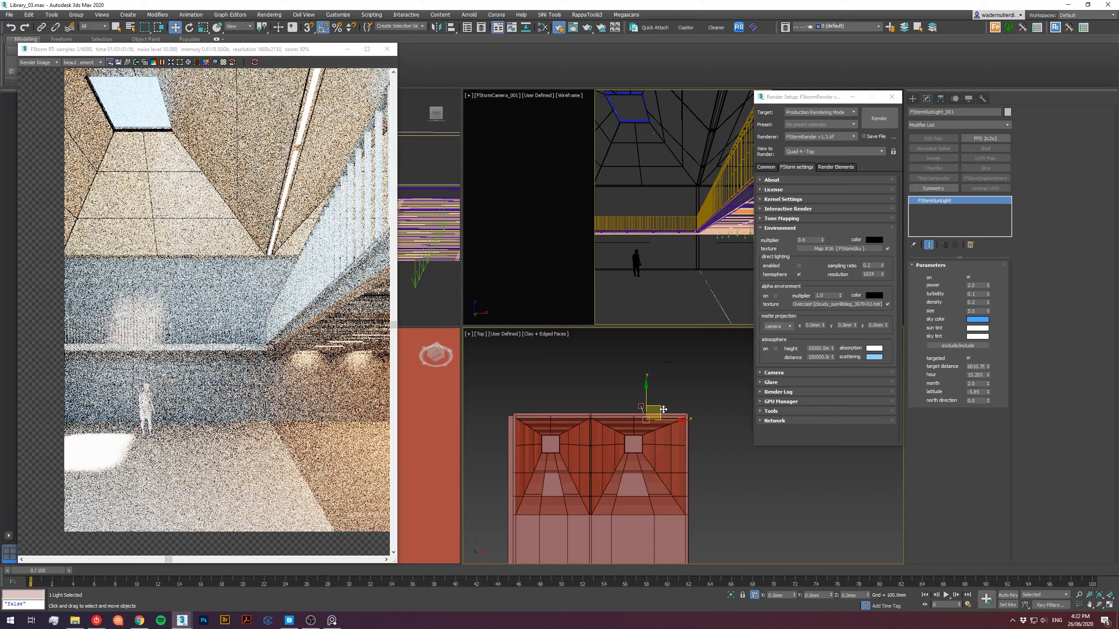
Shift the sun light sideways in the top view until its skylight patches fall on the floor near the balcony side.
drag(656, 409, 641, 405)
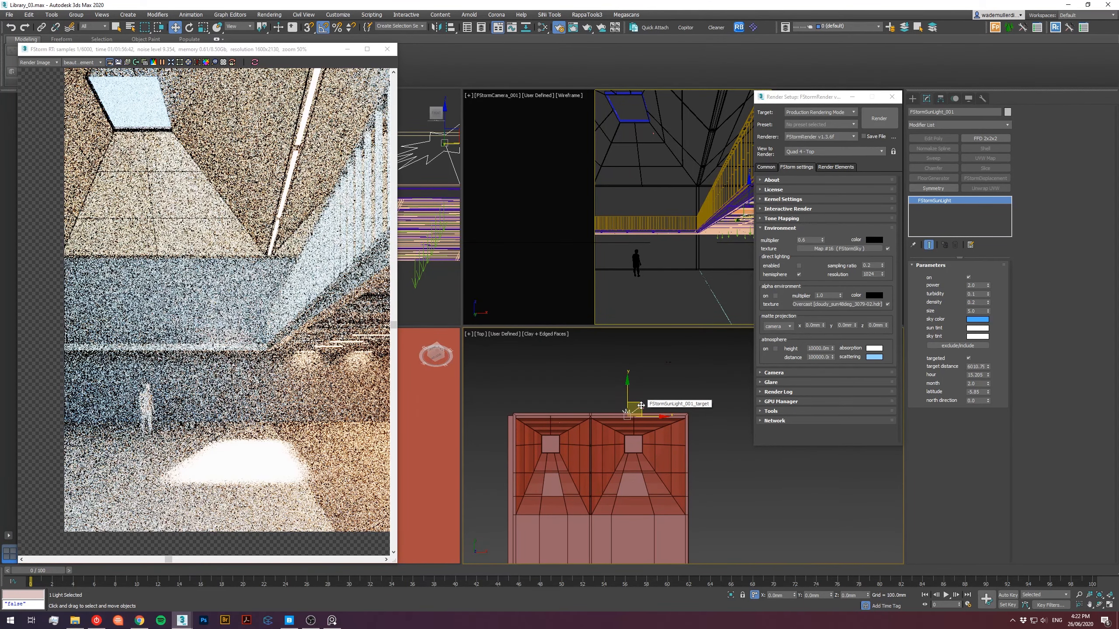
drag(641, 405, 641, 398)
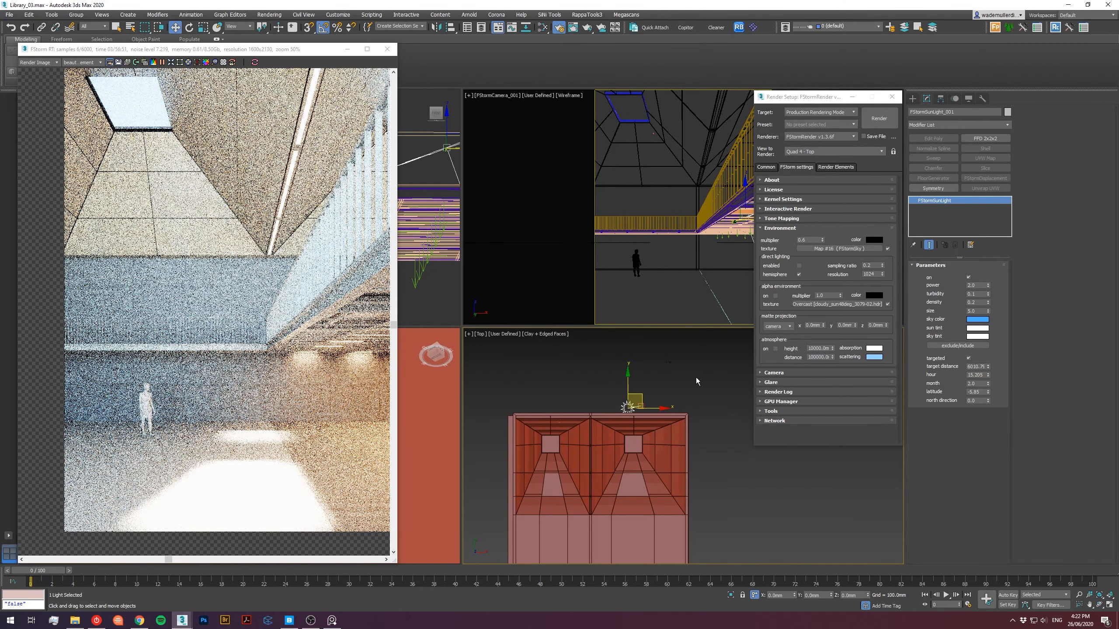
drag(650, 406, 646, 406)
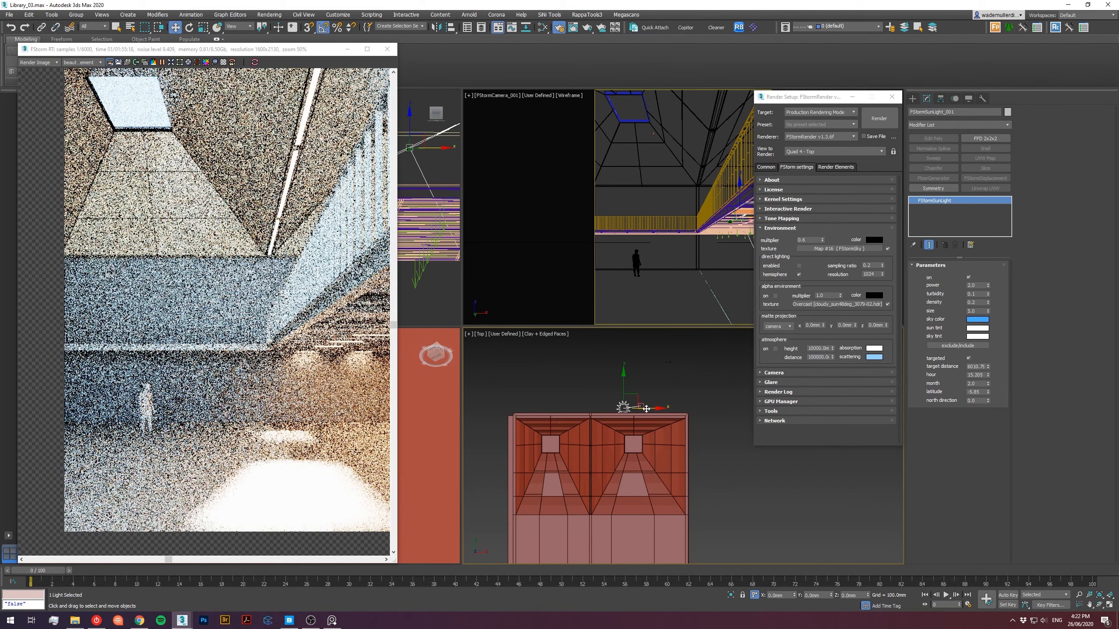
drag(646, 408, 632, 410)
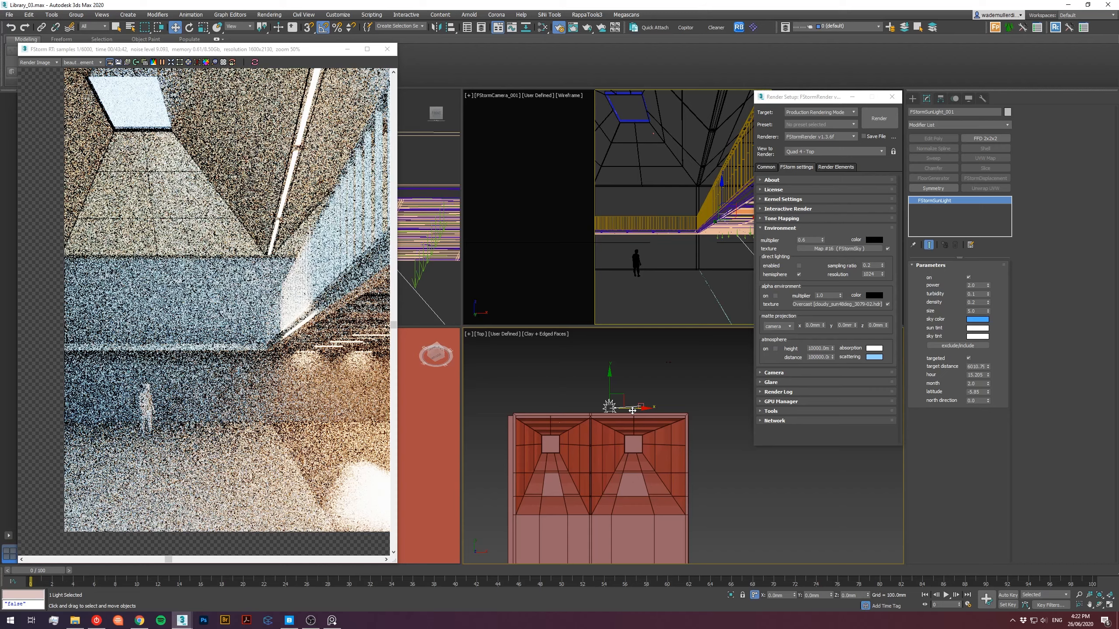
drag(634, 410, 640, 408)
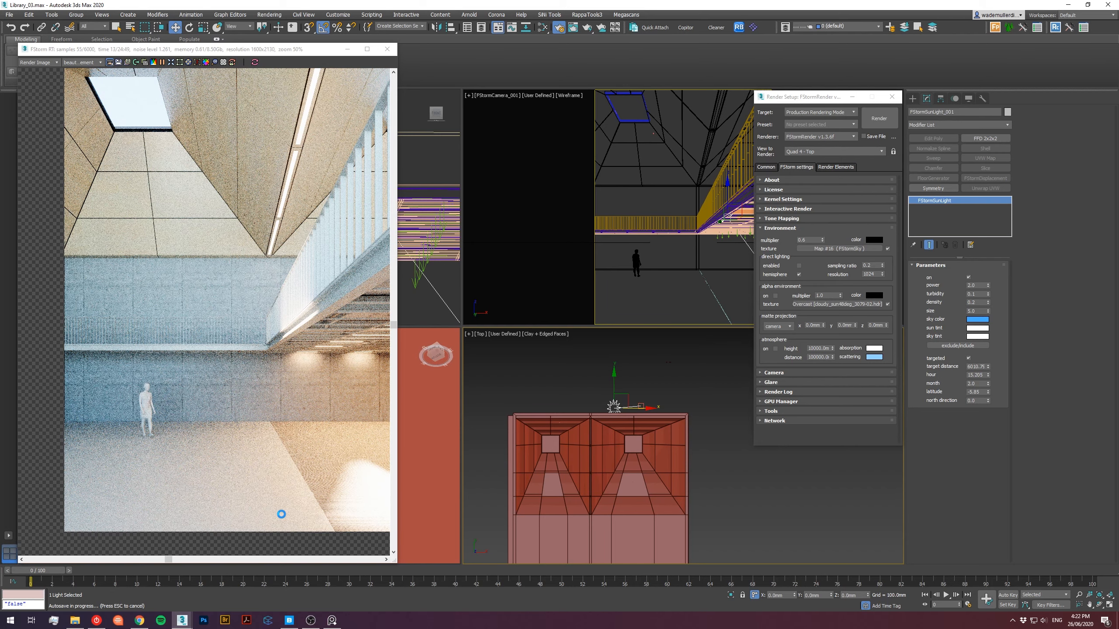
drag(625, 393, 631, 394)
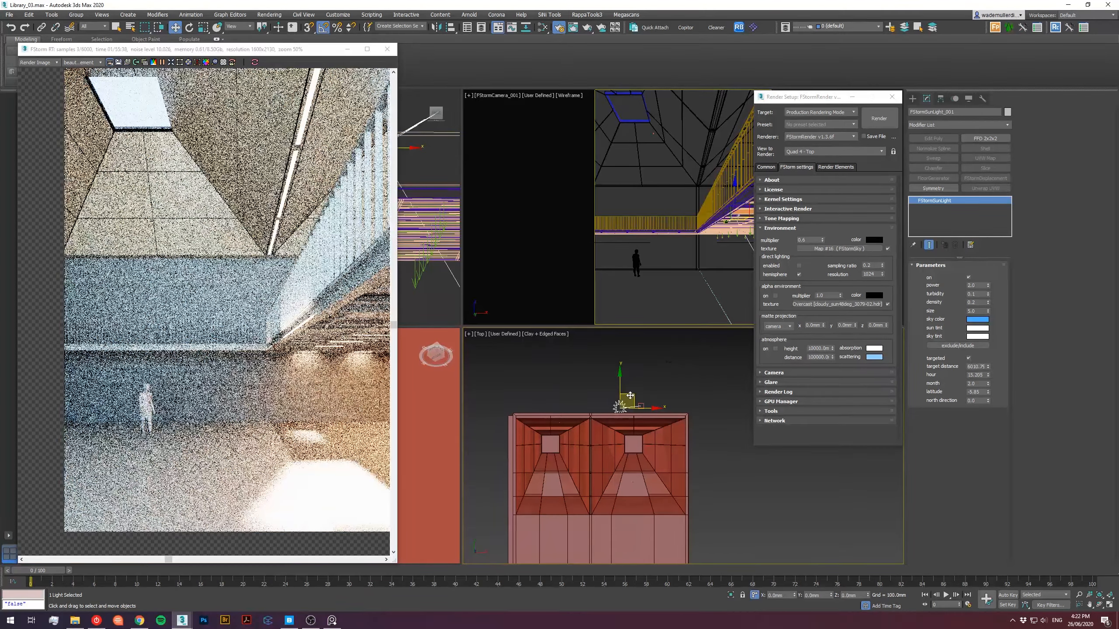
scroll(350, 327, up, 1)
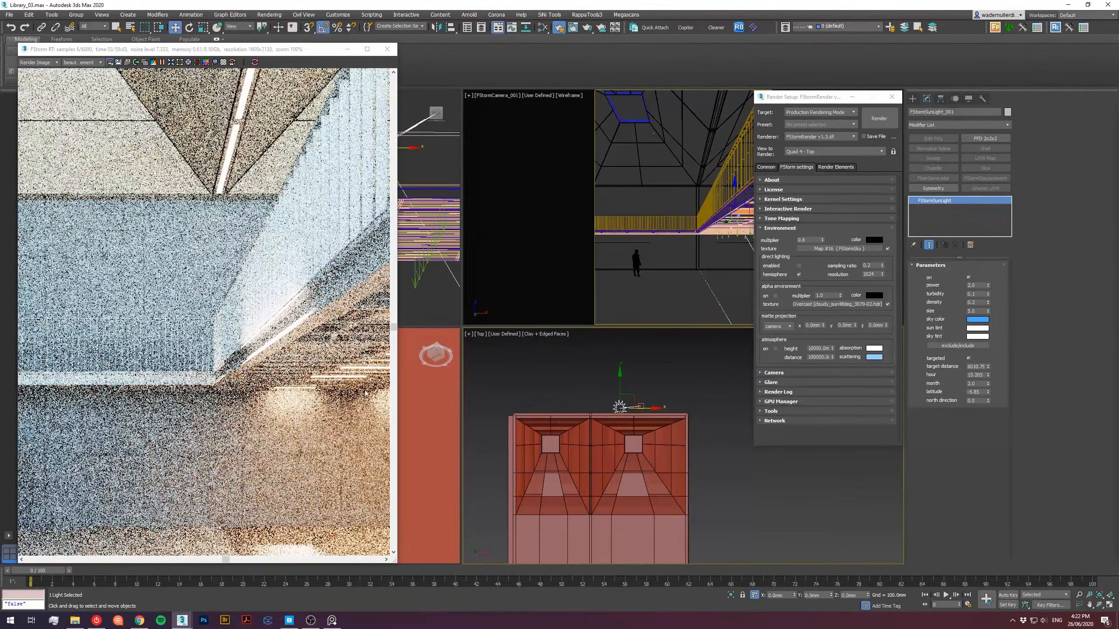
middle_drag(307, 361, 351, 333)
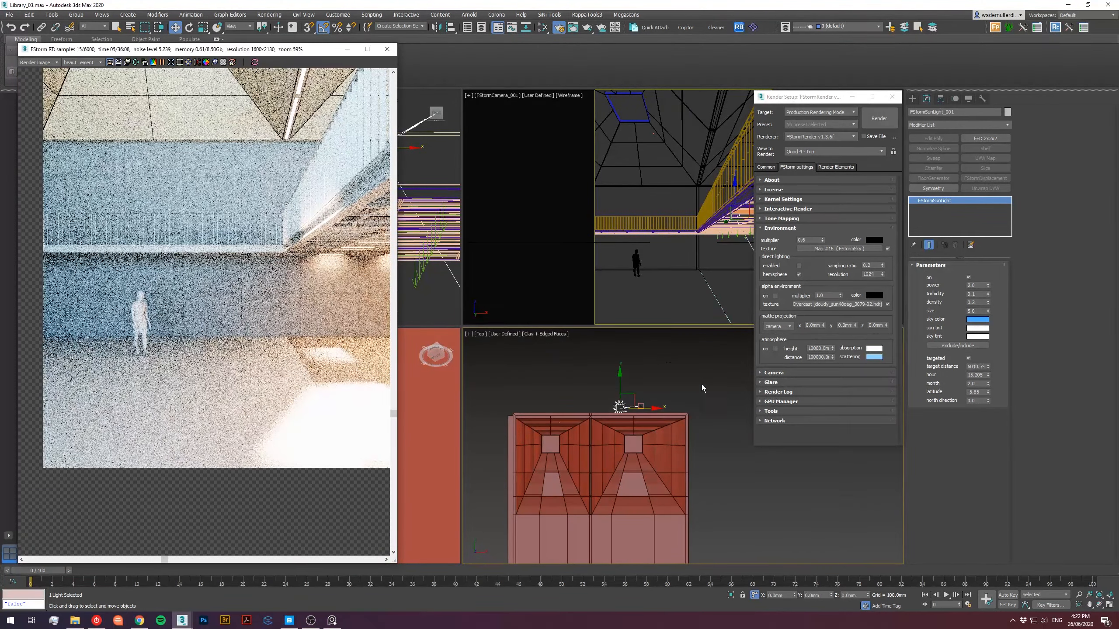
Delete the sun light with its target and clear the FStormSky map from the environment texture.
drag(673, 380, 595, 406)
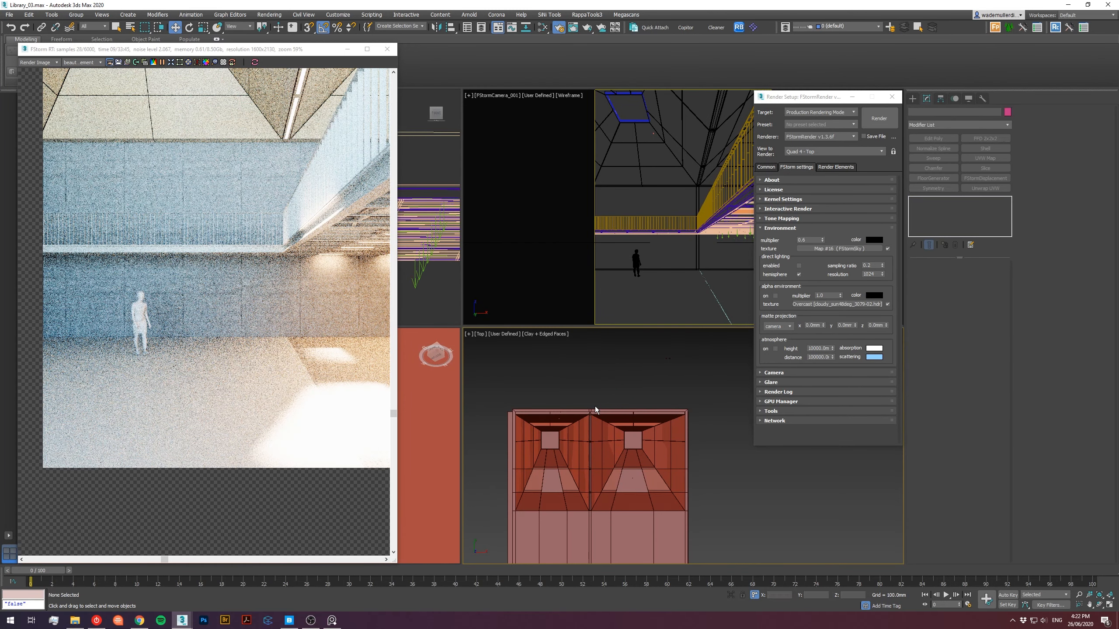
right_click(868, 248)
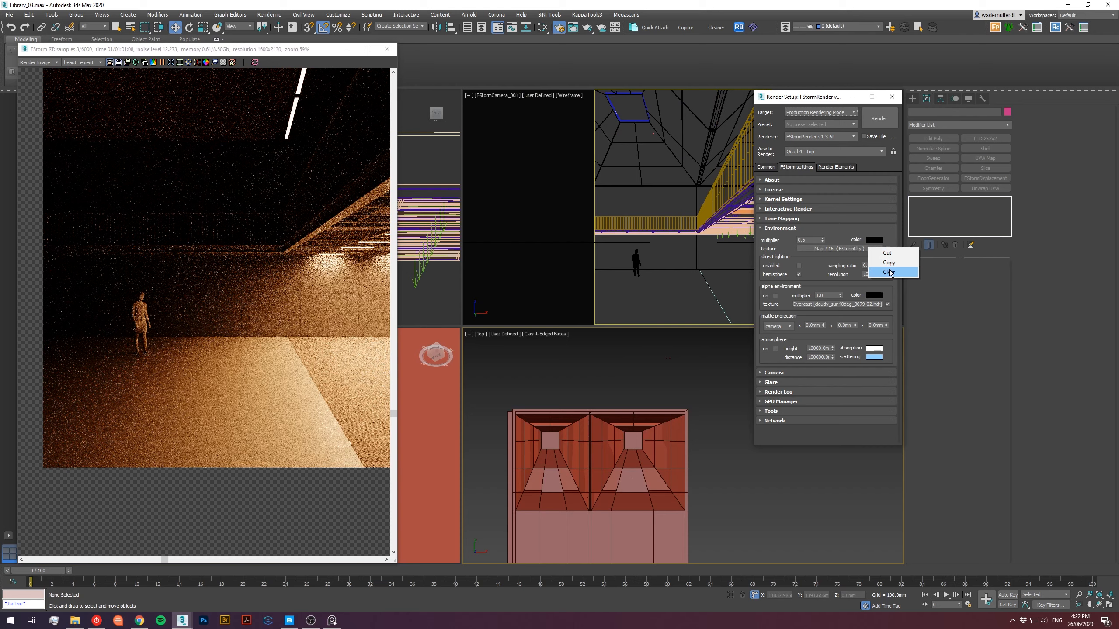
click(889, 270)
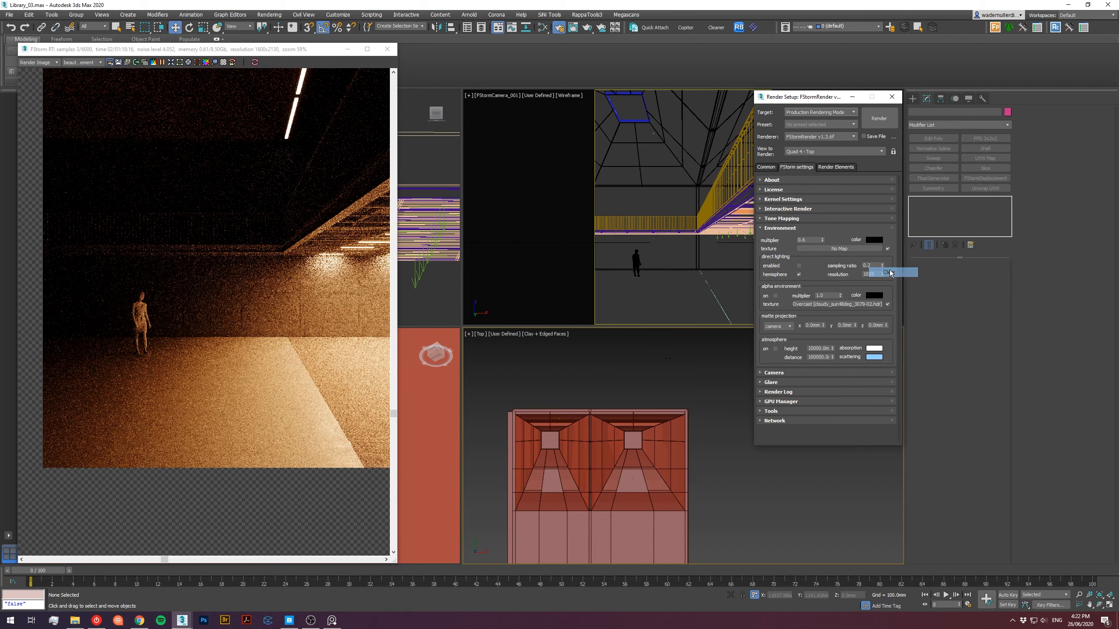
Assign the Sunny bitmap from the ENV material view to the environment texture as an instance and enable environment direct lighting.
click(545, 28)
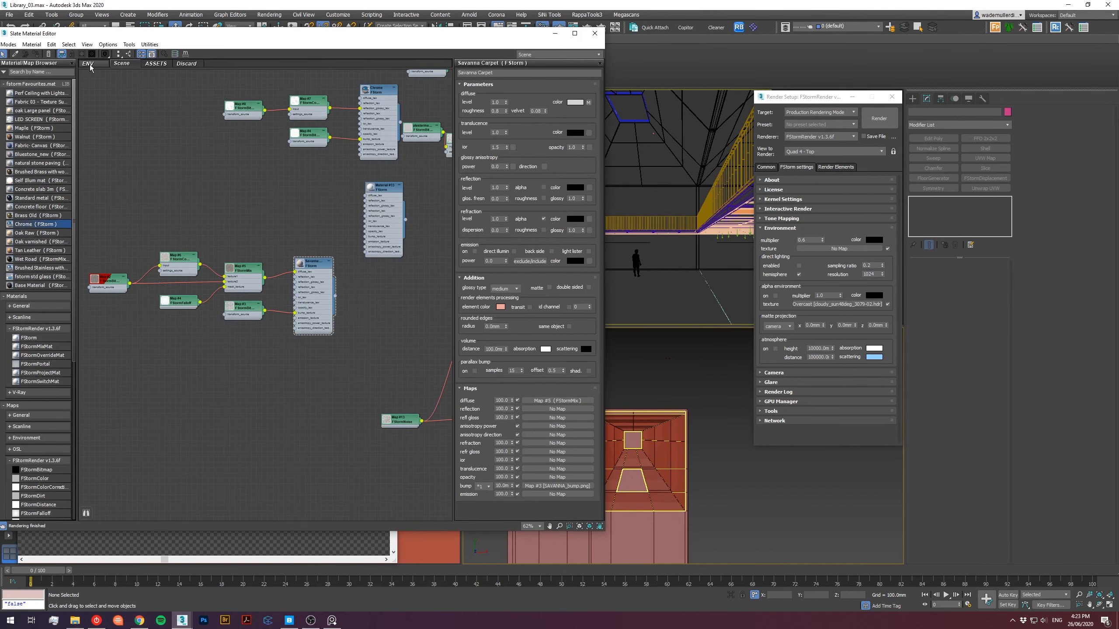
drag(294, 313, 832, 249)
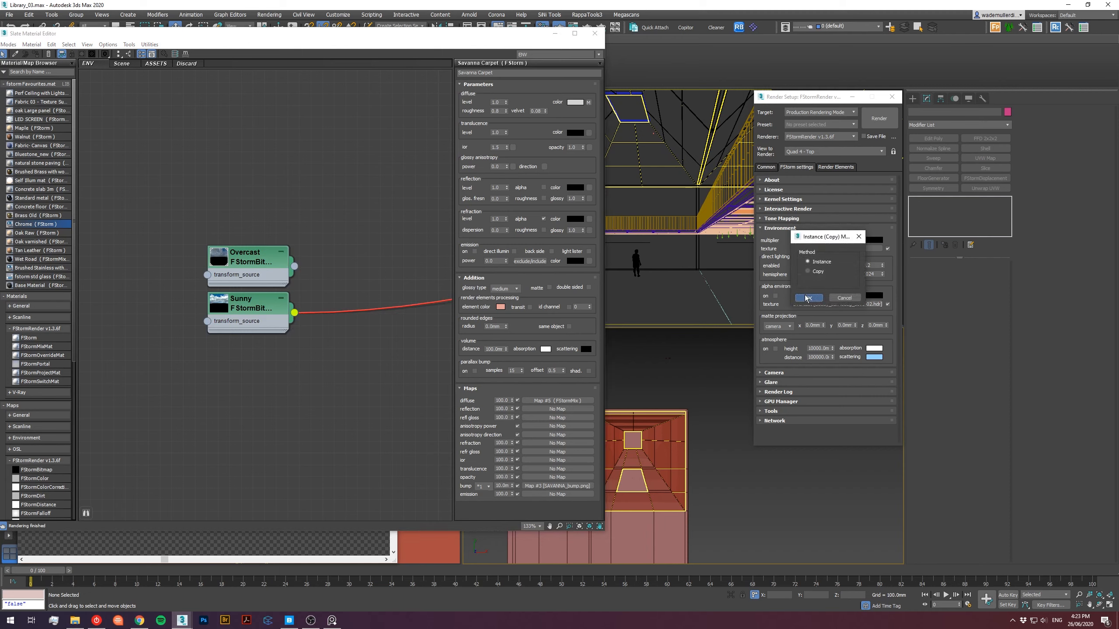
click(808, 298)
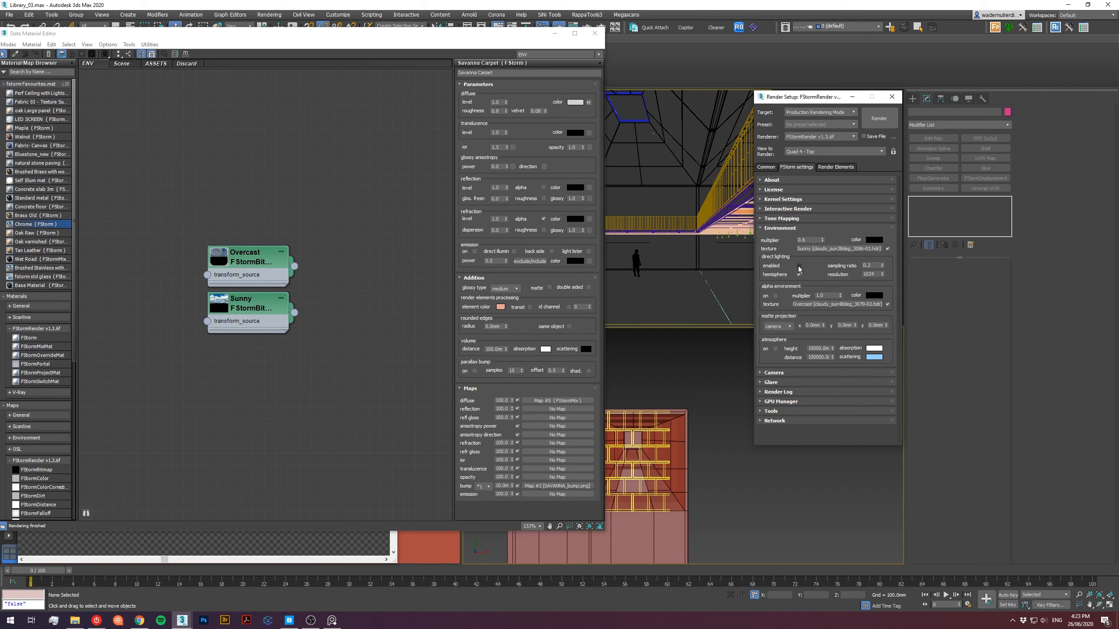
click(595, 34)
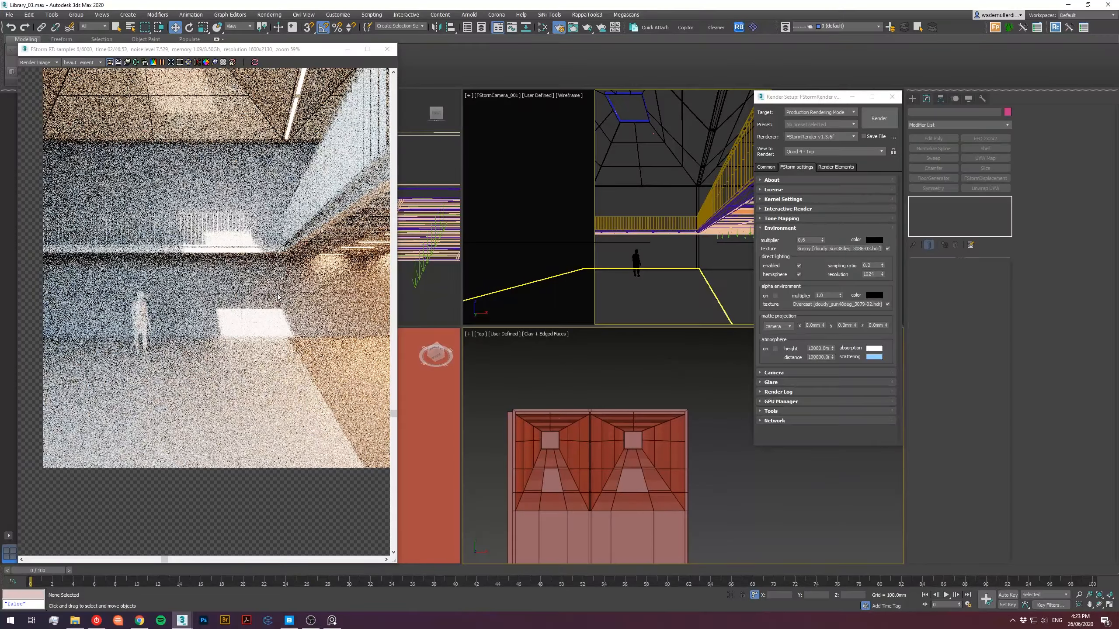
Examine the Sunny-lit interior from skylight to floor in the FStorm RT render and reposition the render window to show it fully.
scroll(277, 296, down, 4)
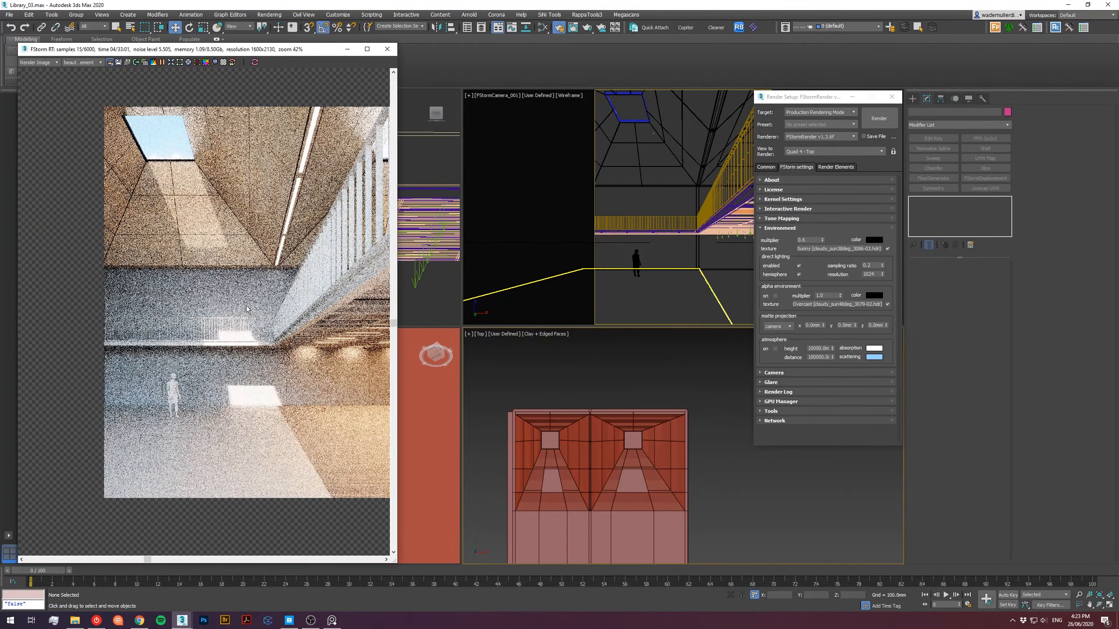
scroll(261, 308, up, 3)
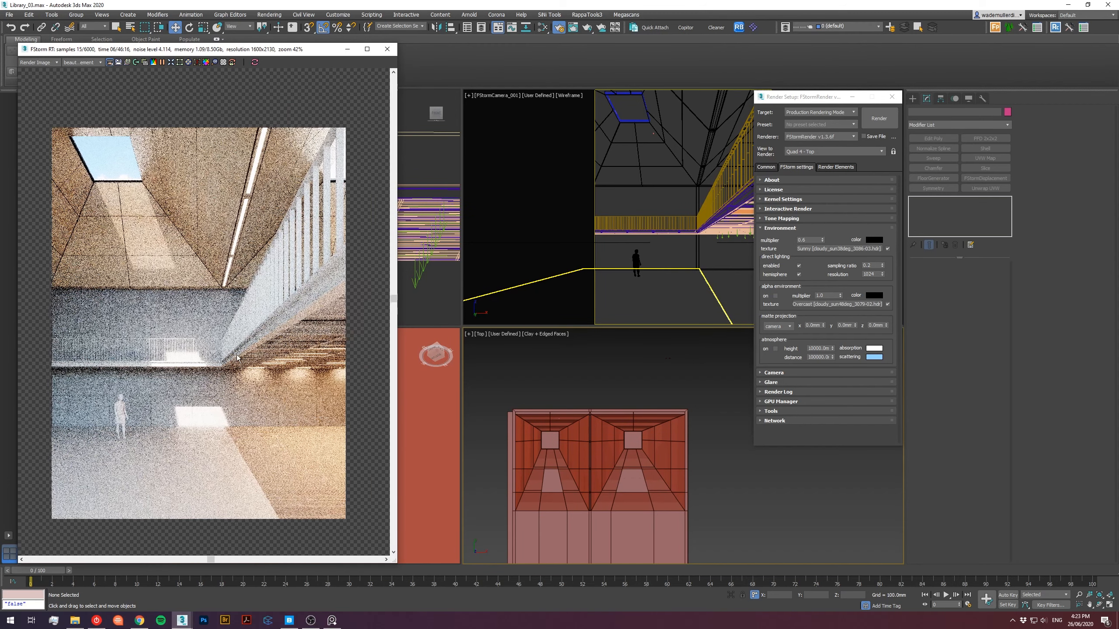
middle_drag(238, 356, 276, 330)
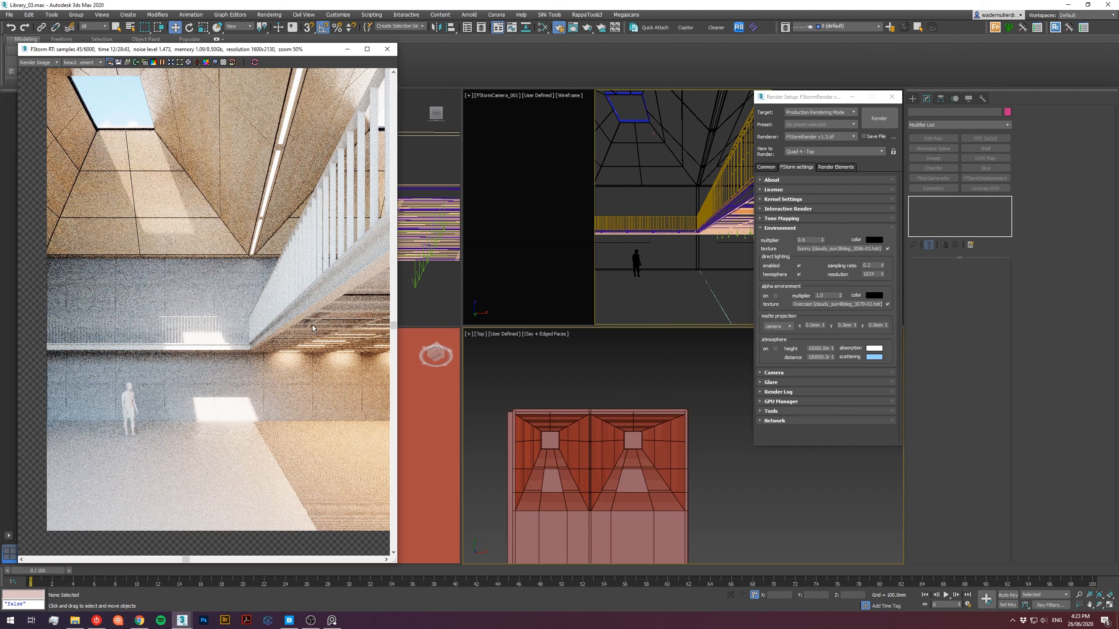
middle_drag(265, 327, 251, 336)
drag(249, 50, 298, 37)
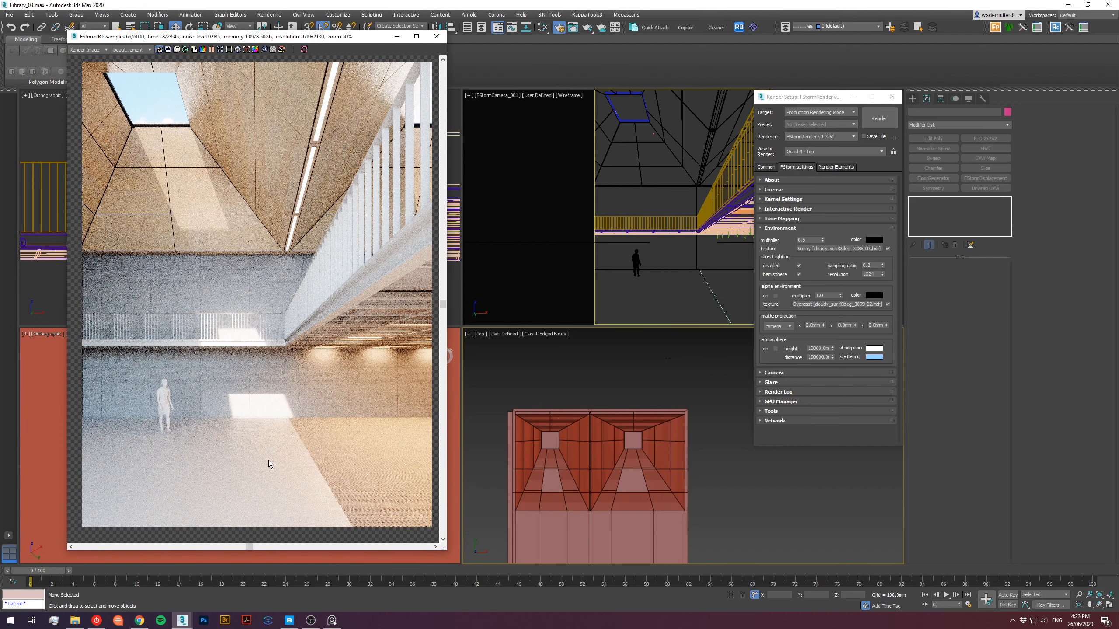